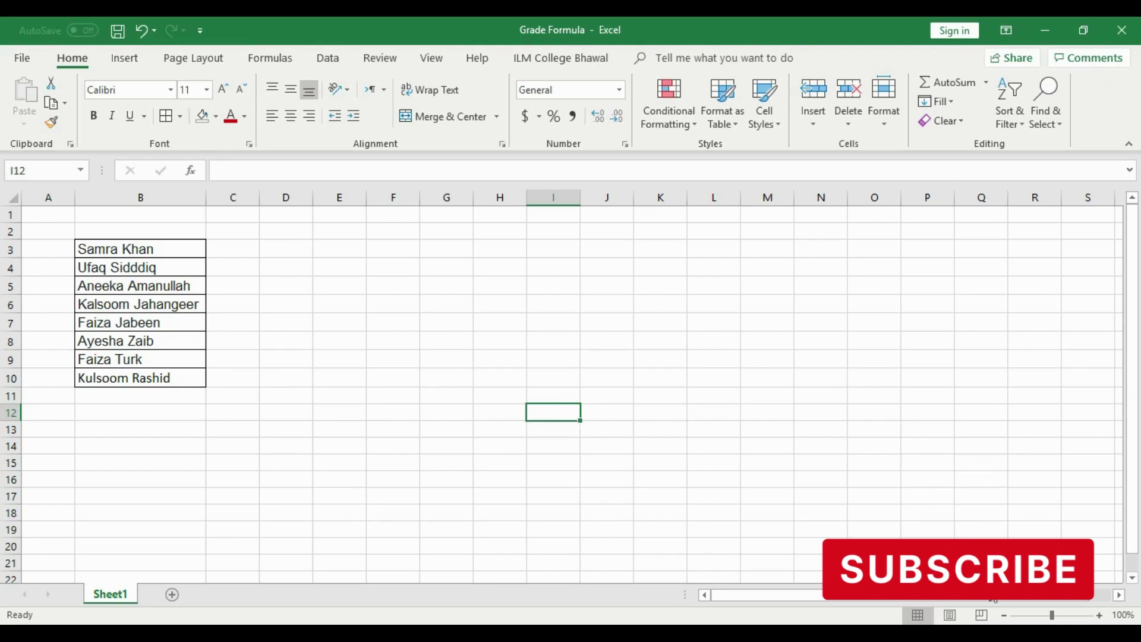
# Step: Zoom the sheet to 140%, head A2 with S.no, and narrow column A
pyautogui.click(1099, 615)
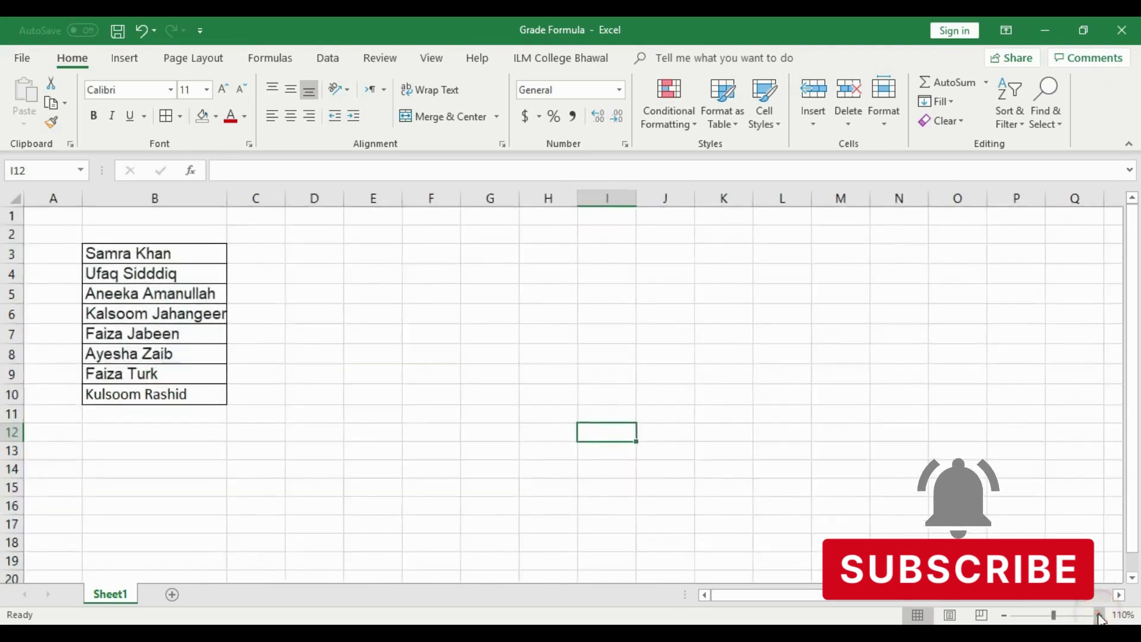
pyautogui.click(1099, 615)
pyautogui.click(1099, 615)
pyautogui.click(1099, 615)
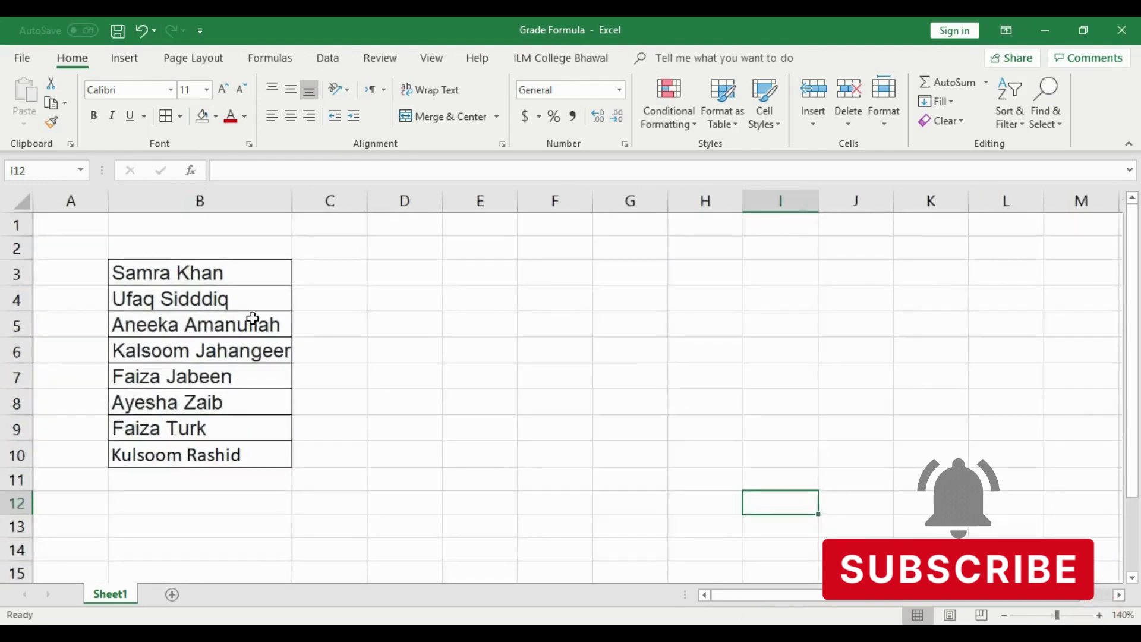
pyautogui.click(76, 272)
pyautogui.click(81, 248)
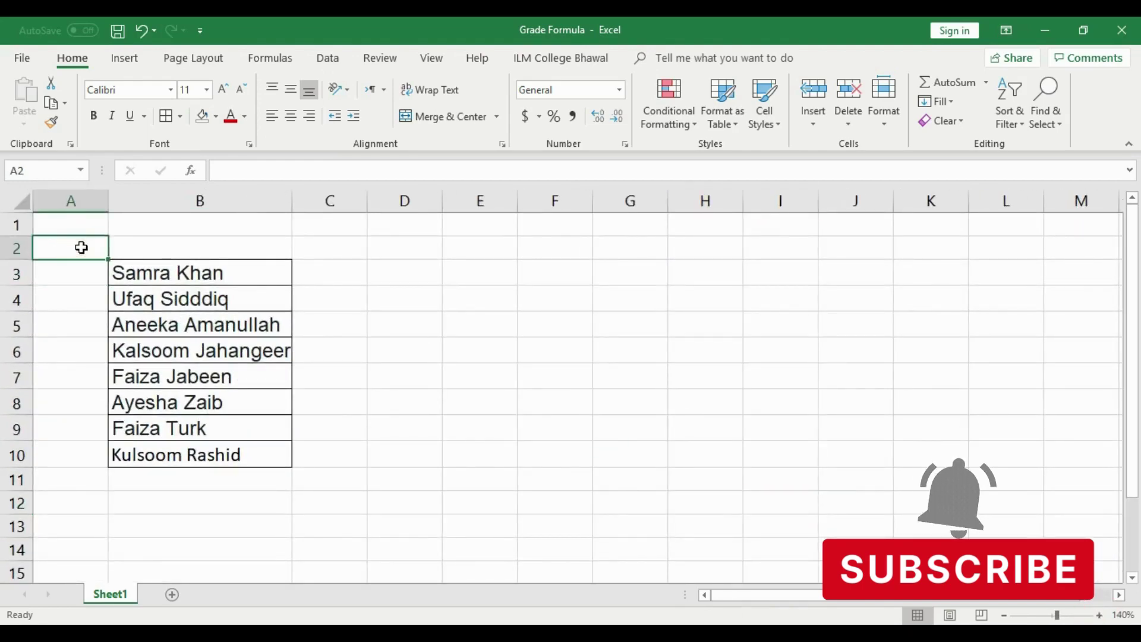
pyautogui.write('S.no')
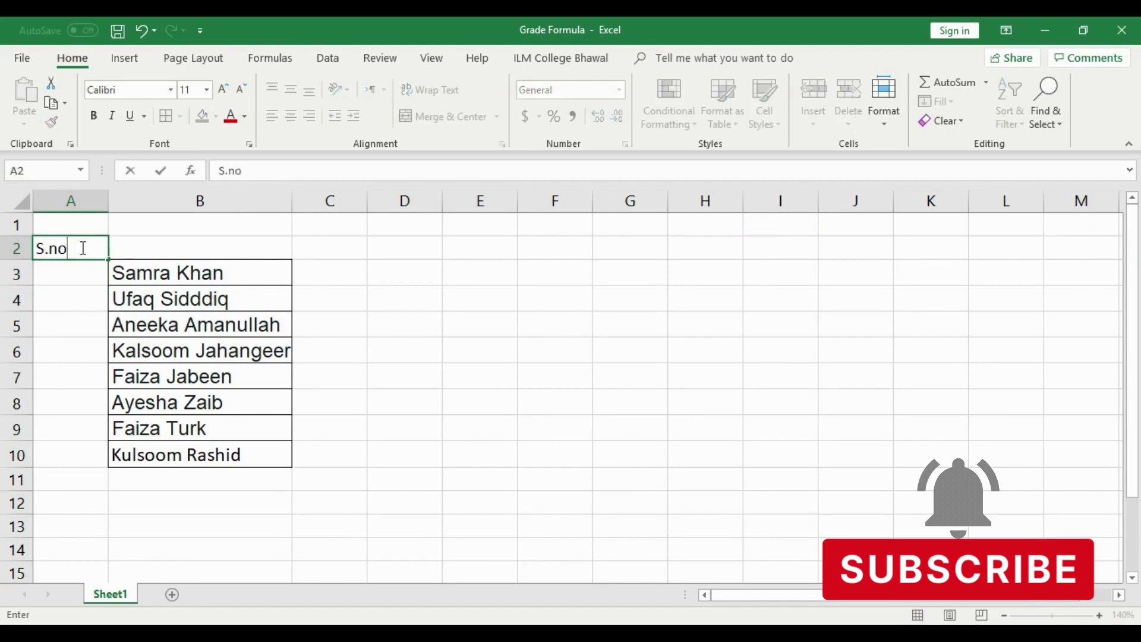
pyautogui.click(84, 290)
pyautogui.moveTo(108, 201); pyautogui.dragTo(73, 201)
# Step: Number the eight students 1 to 8 in cells A3:A10
pyautogui.click(58, 275)
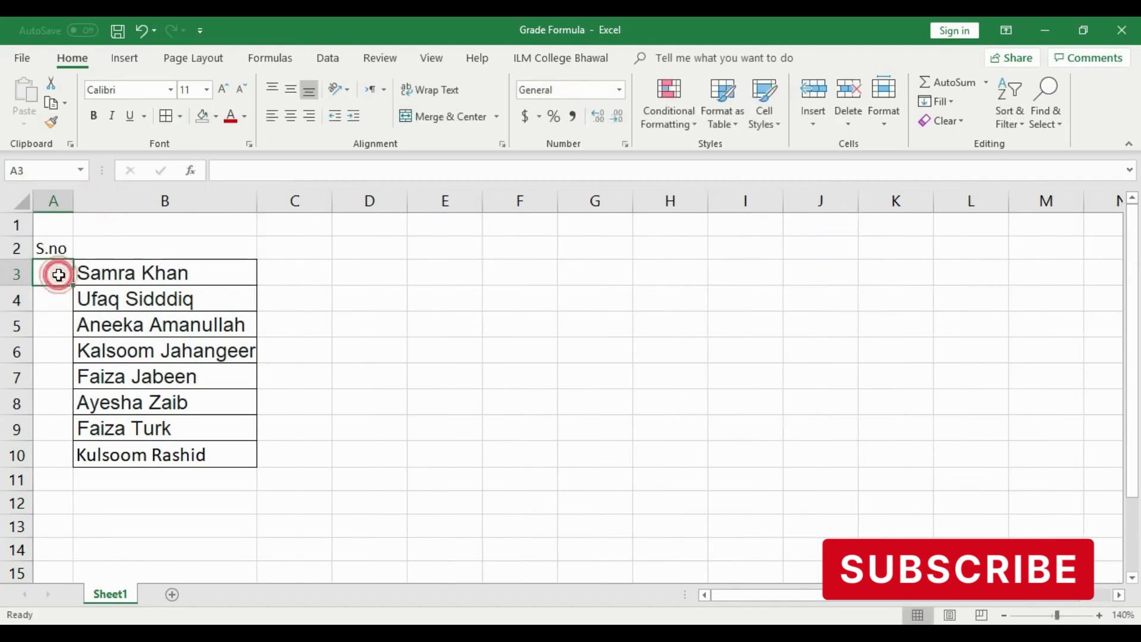
pyautogui.write('1')
pyautogui.click(56, 295)
pyautogui.write('2')
pyautogui.click(56, 326)
pyautogui.write('3')
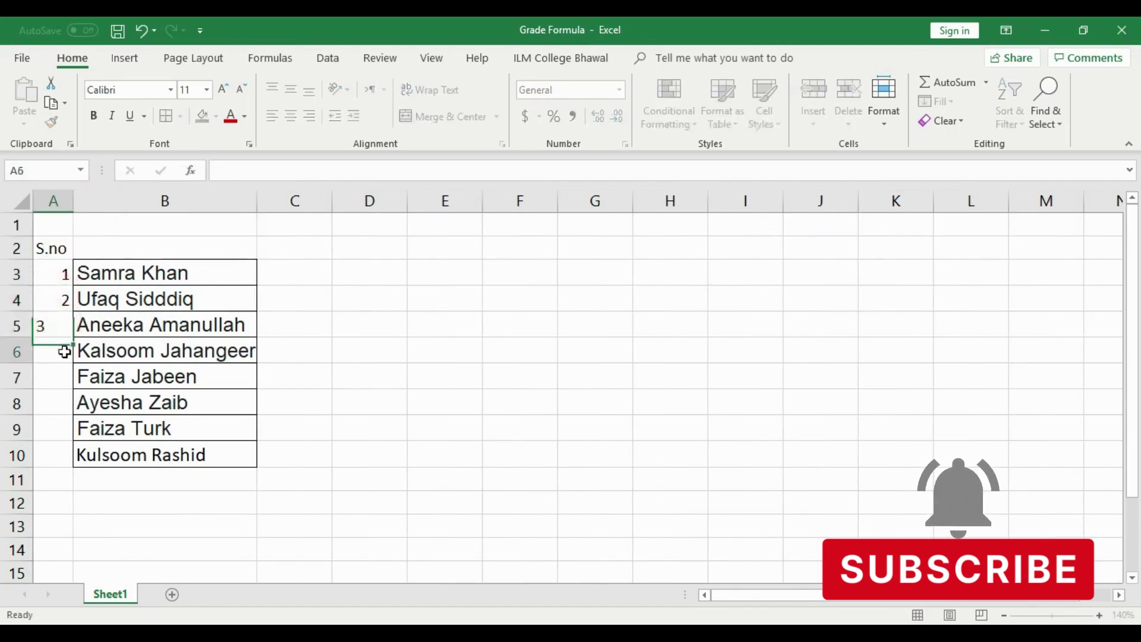
pyautogui.click(64, 351)
pyautogui.write('4')
pyautogui.click(64, 377)
pyautogui.write('5')
pyautogui.click(64, 403)
pyautogui.write('6')
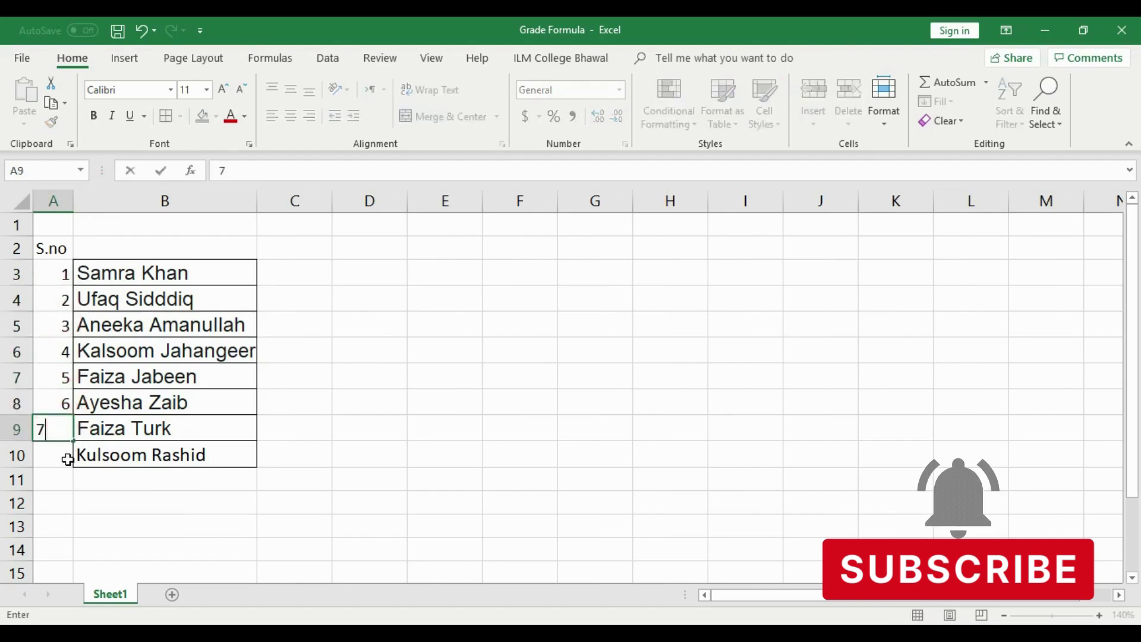
pyautogui.click(67, 455)
pyautogui.write('8')
pyautogui.click(245, 434)
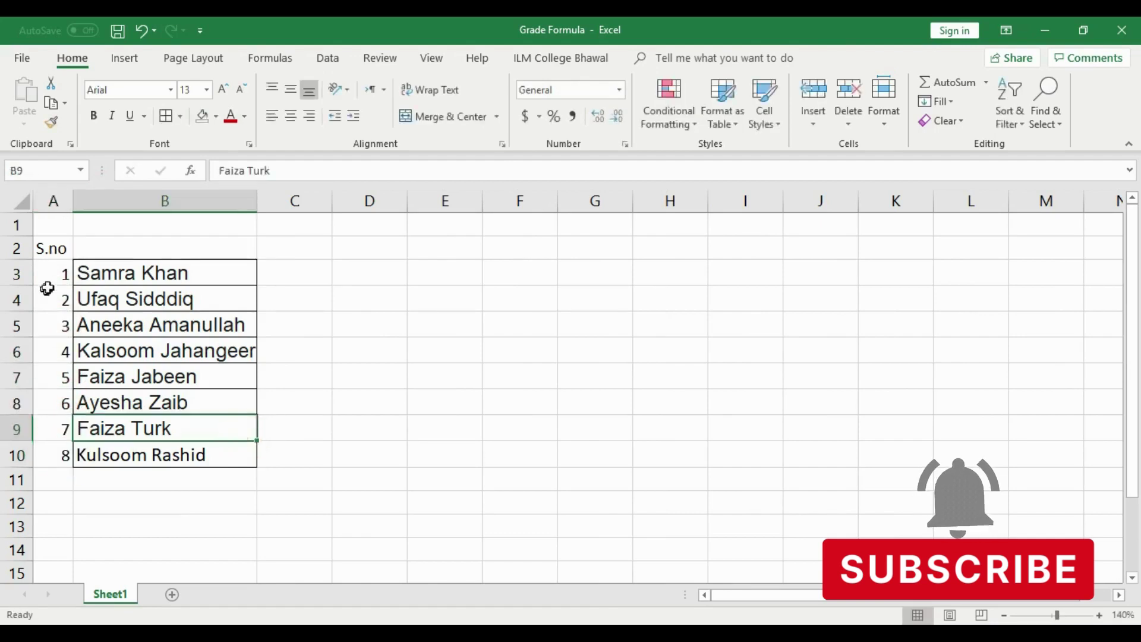
# Step: Middle-align and centre the serial numbers in A3:A10
pyautogui.moveTo(49, 272); pyautogui.dragTo(58, 455)
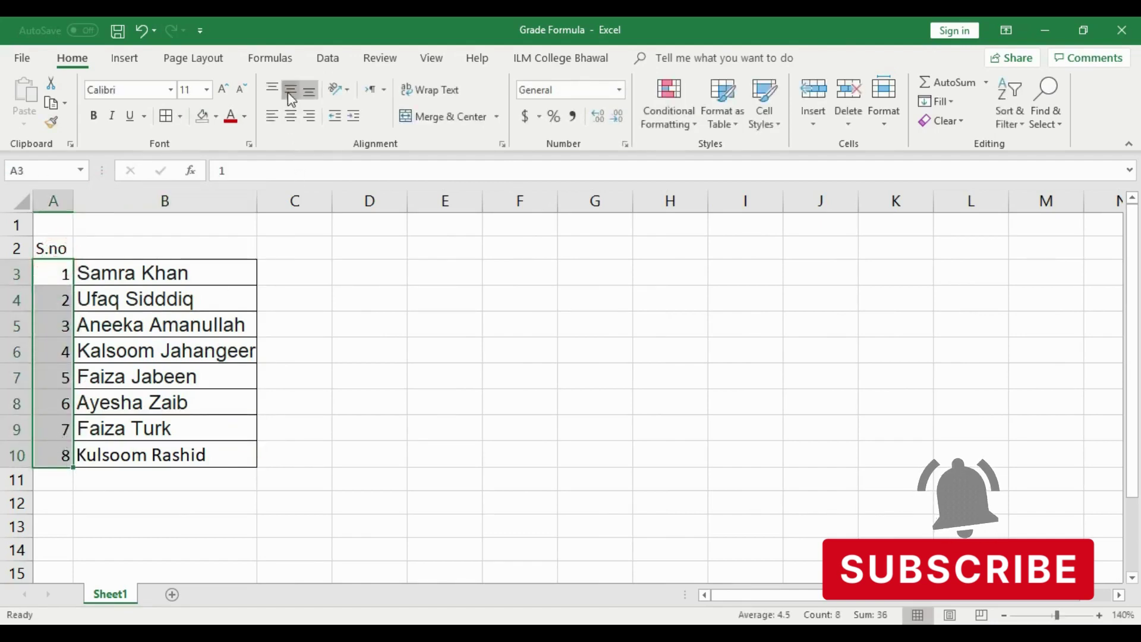
pyautogui.click(290, 90)
pyautogui.click(290, 116)
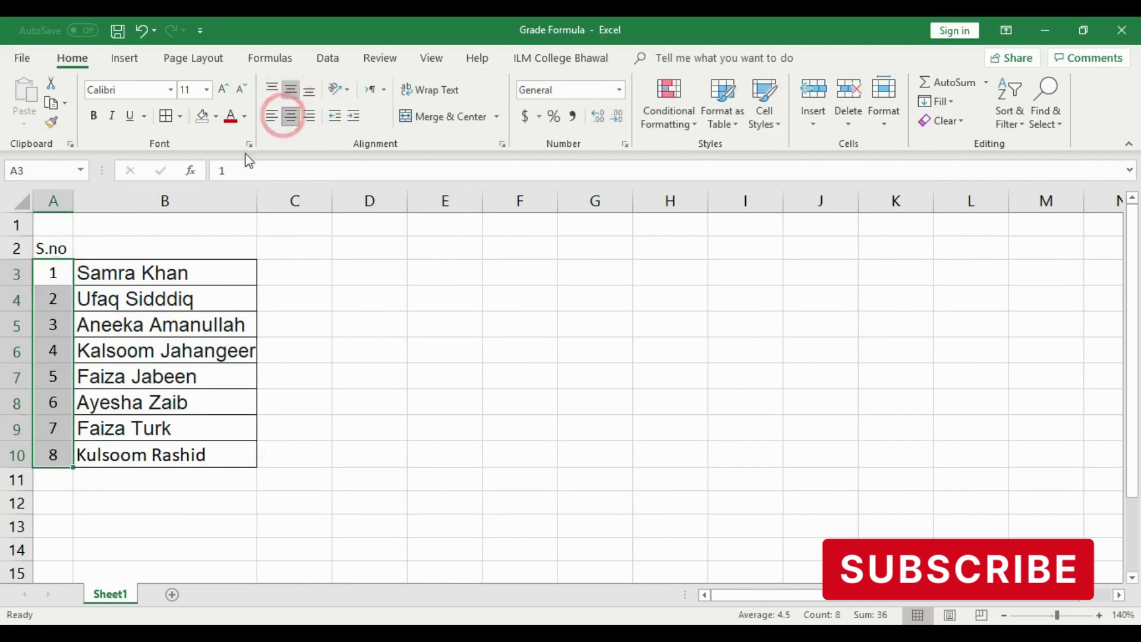
pyautogui.click(190, 245)
# Step: Head B2 with Name and C2 with Eng Marks, fitting column C
pyautogui.write('Name')
pyautogui.click(288, 291)
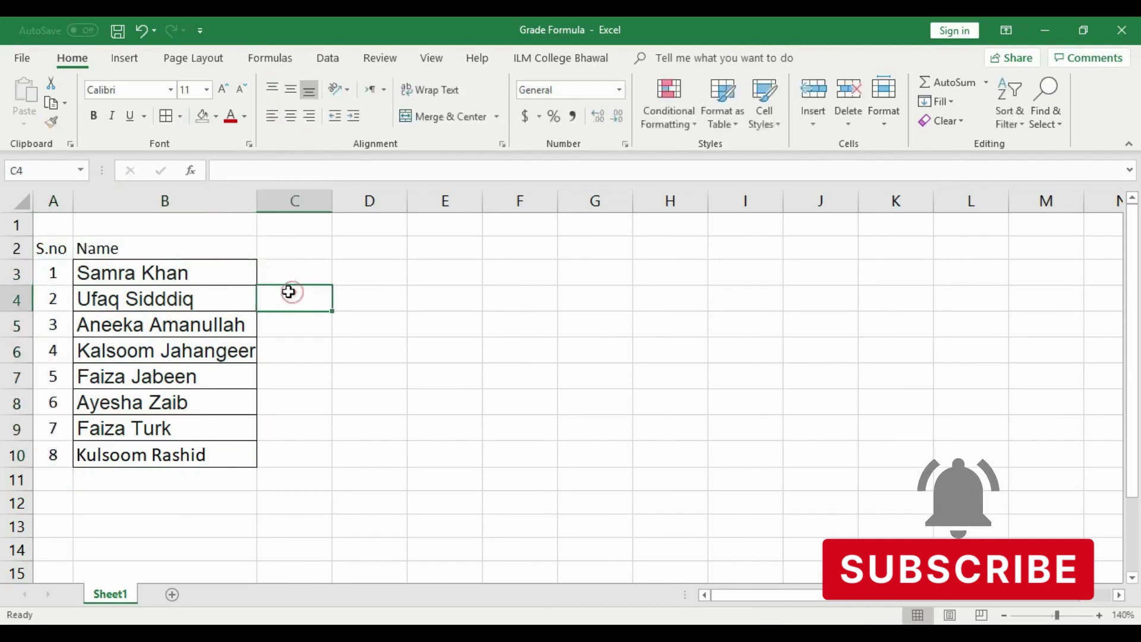
pyautogui.click(293, 246)
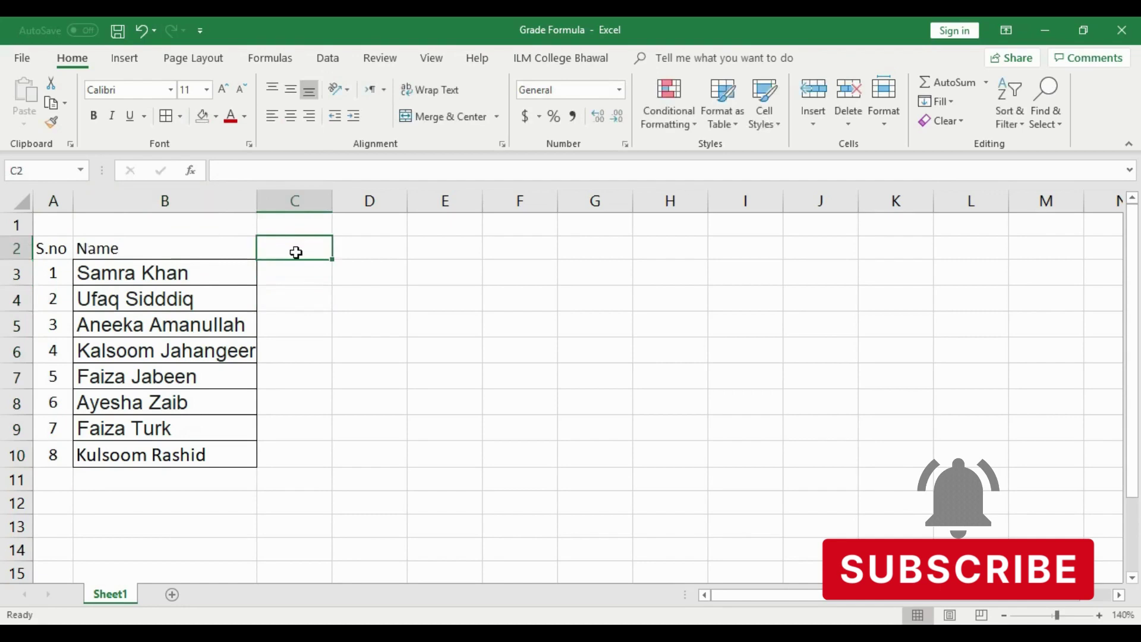
pyautogui.write('En')
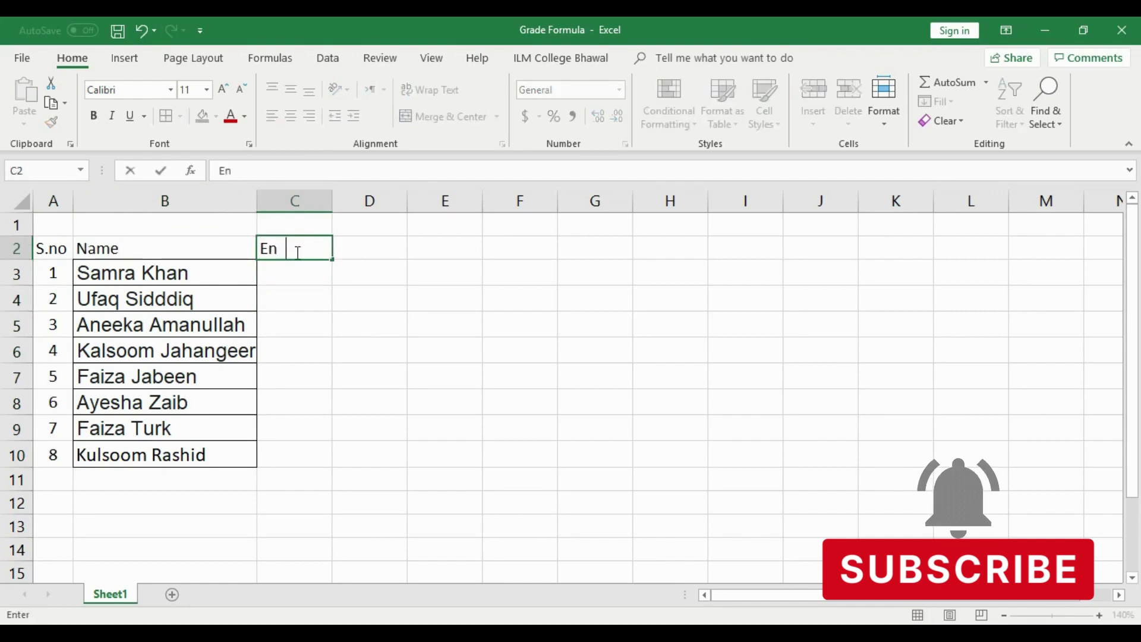
pyautogui.write('g Marks')
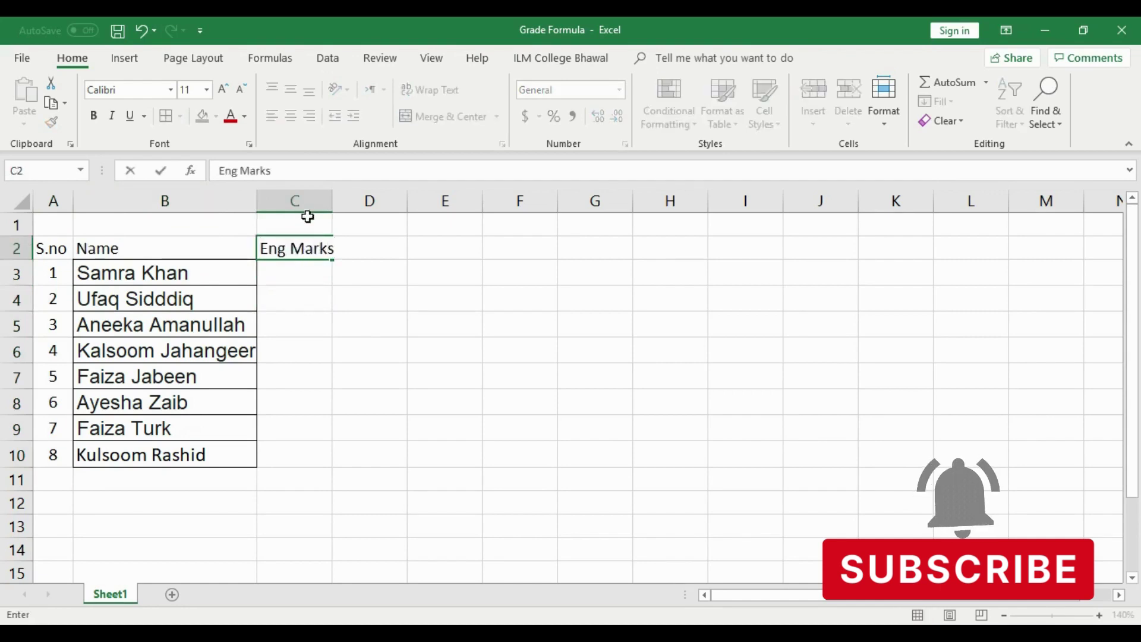
pyautogui.doubleClick(332, 201)
pyautogui.click(331, 197)
pyautogui.click(378, 267)
# Step: Add the Maths heading in D2, shorten C2 to Eng, and narrow column C
pyautogui.click(387, 247)
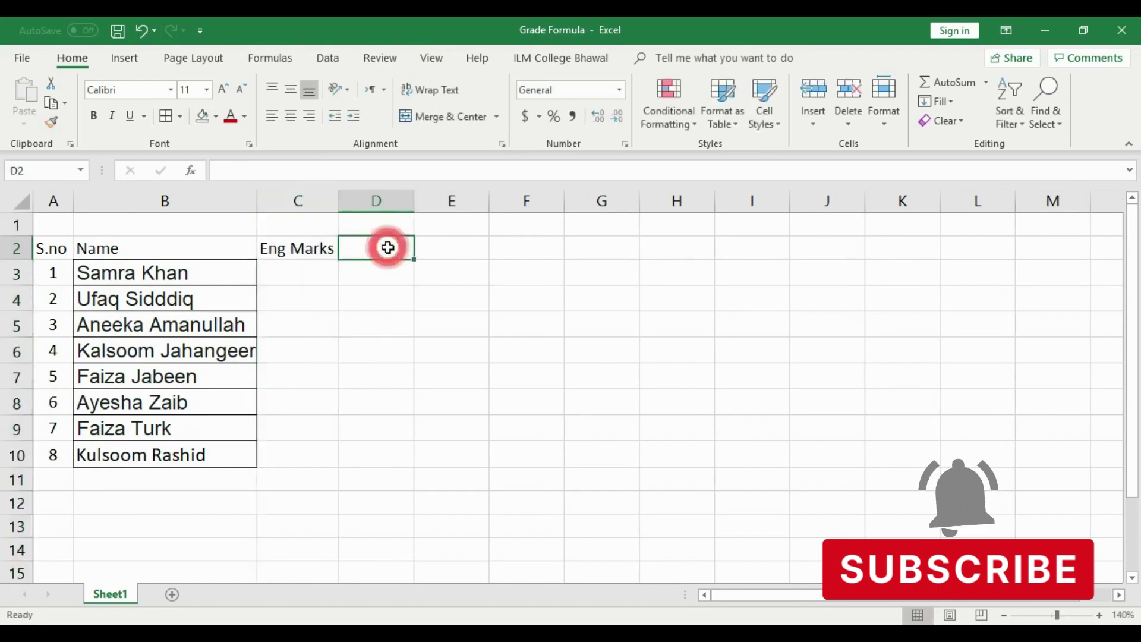
pyautogui.write('Mat')
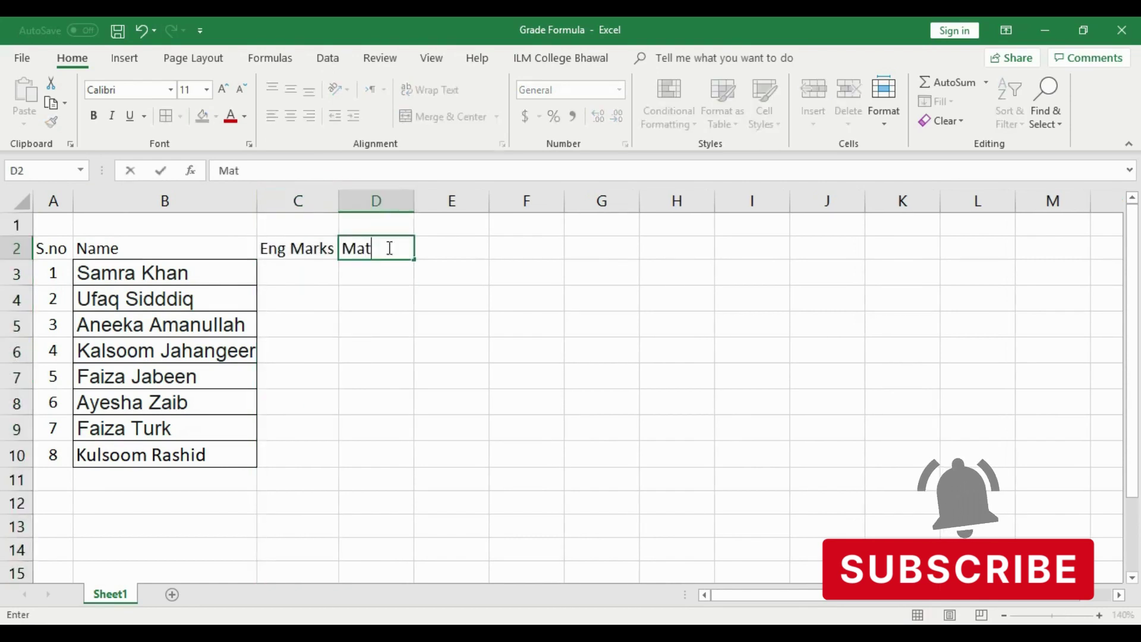
pyautogui.write('hs')
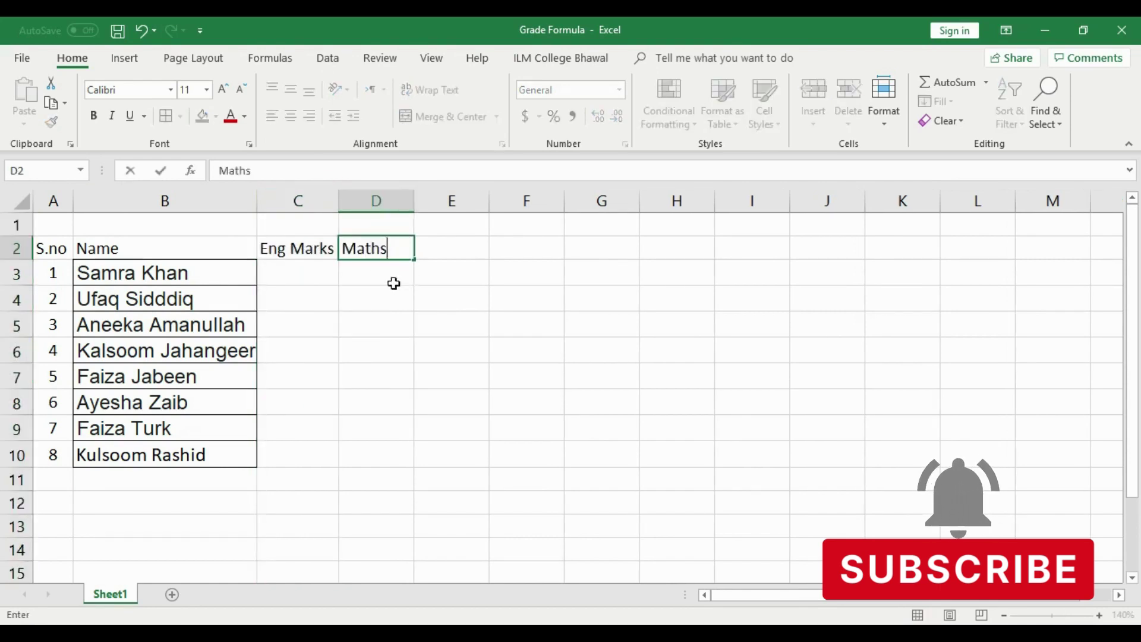
pyautogui.click(328, 248)
pyautogui.doubleClick(326, 249)
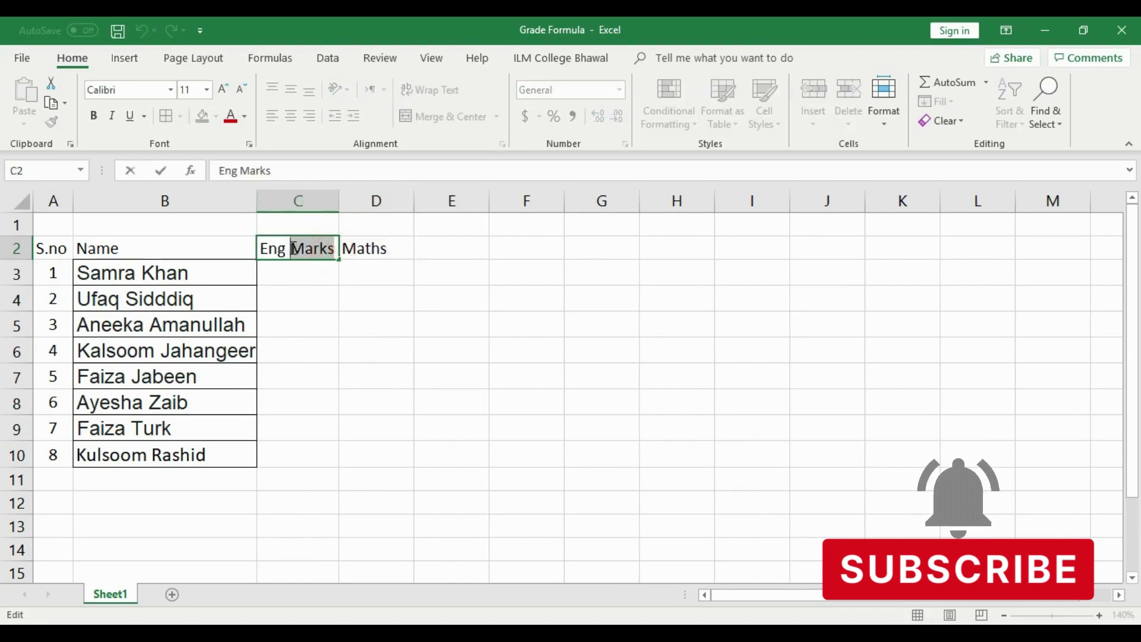
pyautogui.press('BackSpace')
pyautogui.click(419, 321)
pyautogui.moveTo(339, 200); pyautogui.dragTo(294, 200)
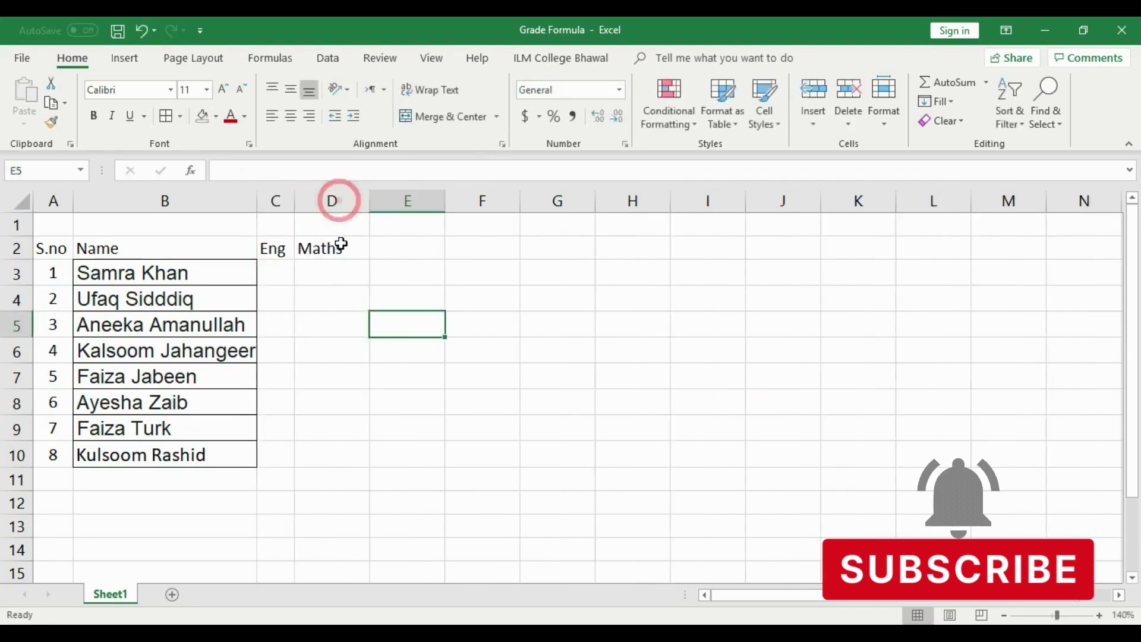
# Step: Enter subject headings Urdu, Isl, Phy and Computer in E2 to H2
pyautogui.click(391, 248)
pyautogui.write('Urdu')
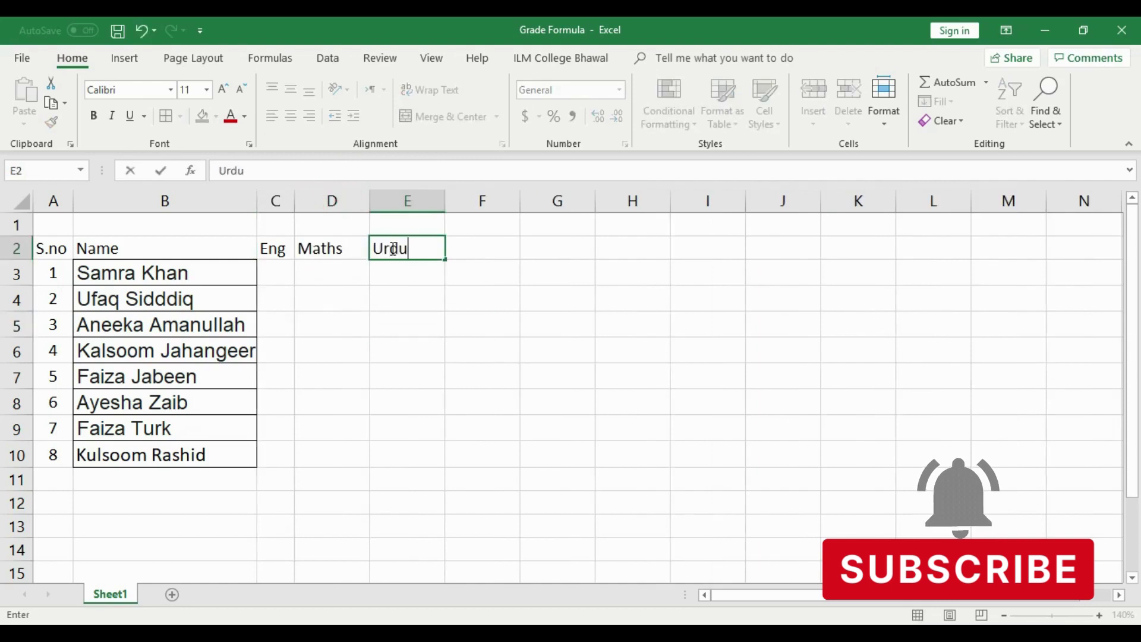
pyautogui.click(479, 245)
pyautogui.write('Isl')
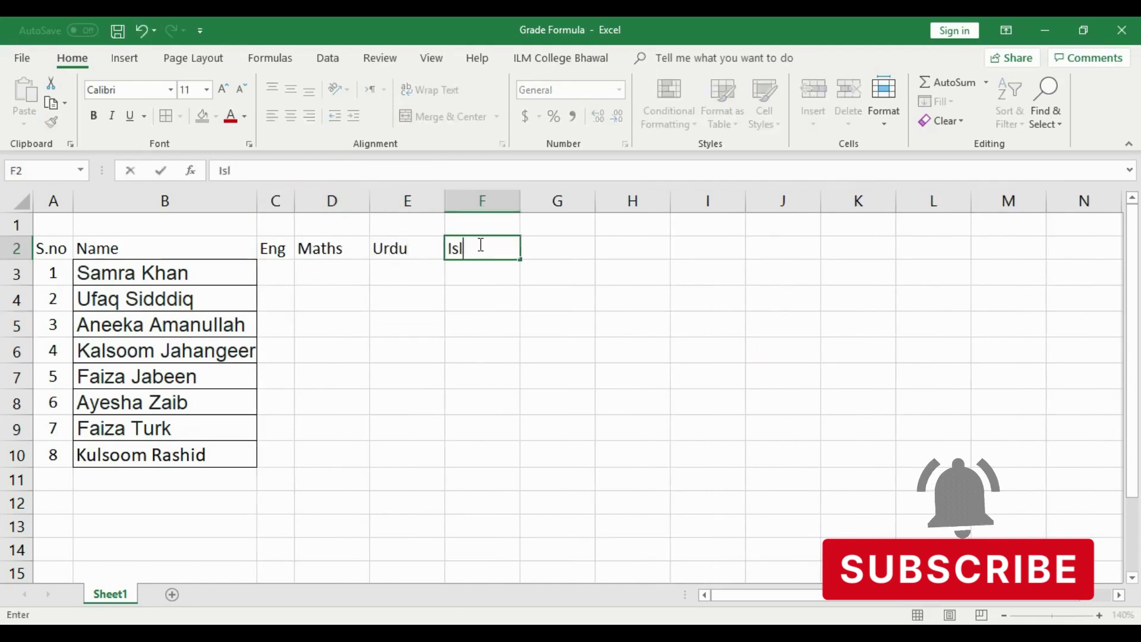
pyautogui.write('a')
pyautogui.click(510, 284)
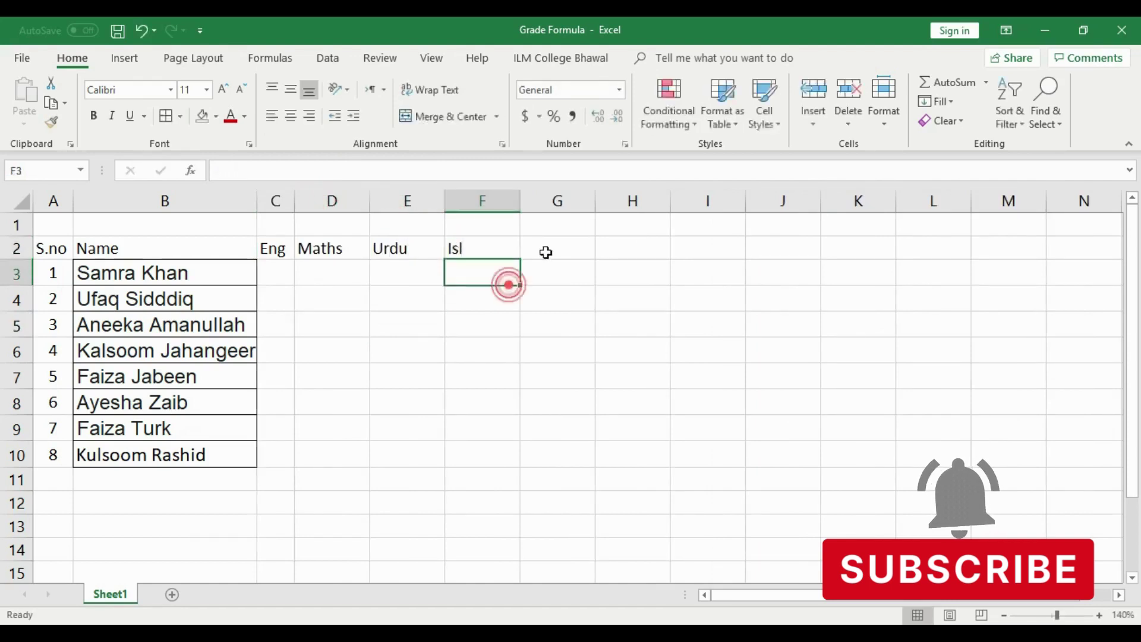
pyautogui.click(544, 252)
pyautogui.write('Phy')
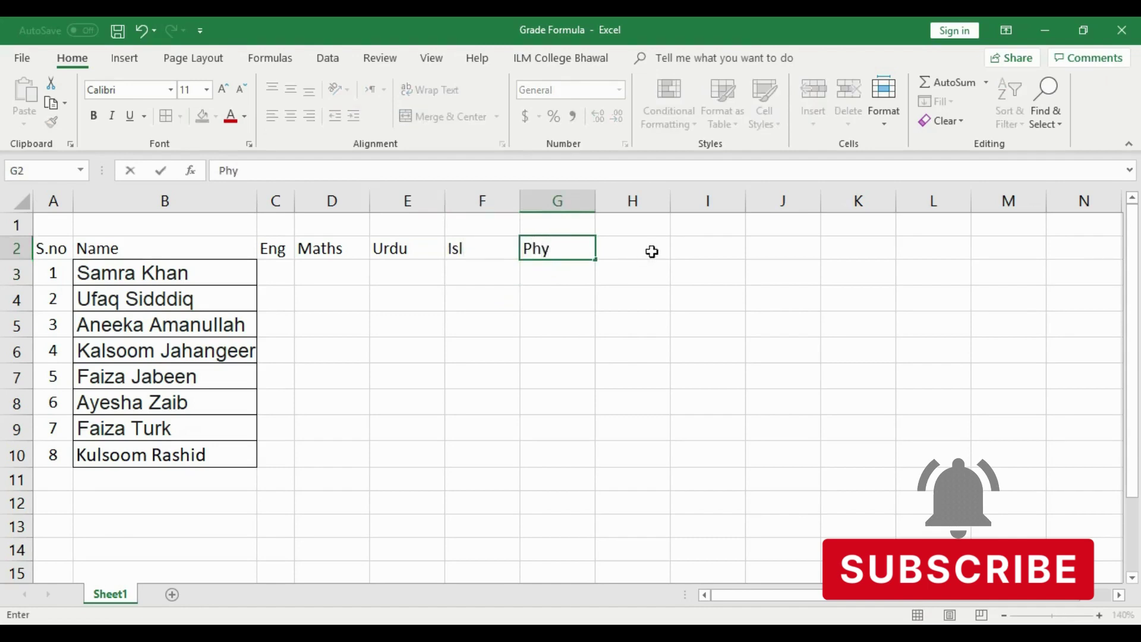
pyautogui.click(652, 250)
pyautogui.write('Compu')
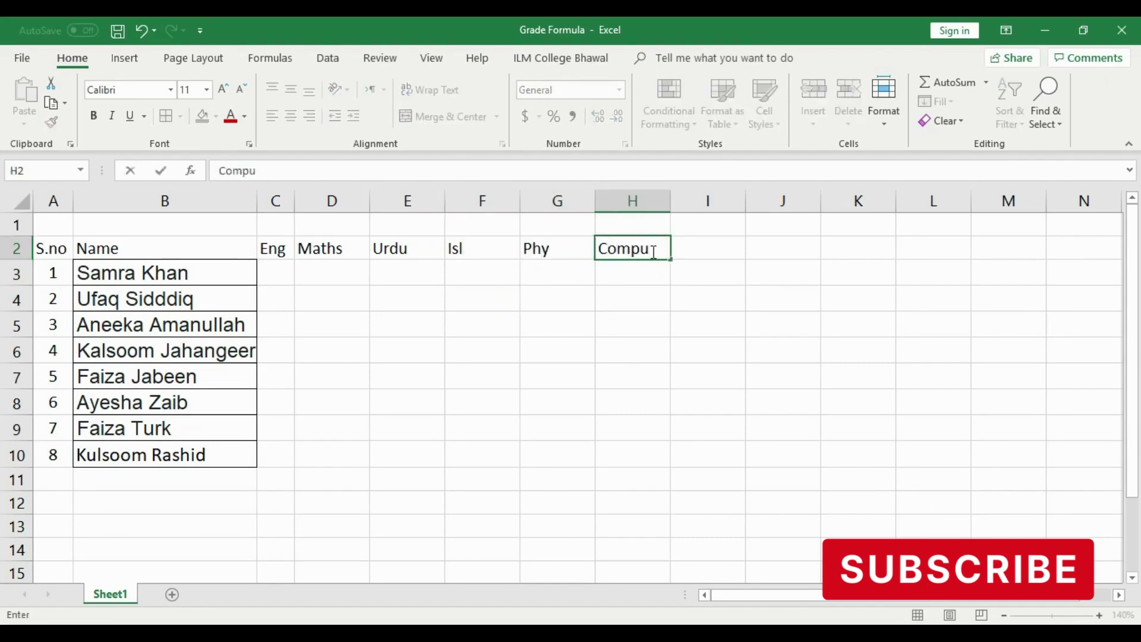
pyautogui.write('ter')
pyautogui.click(649, 278)
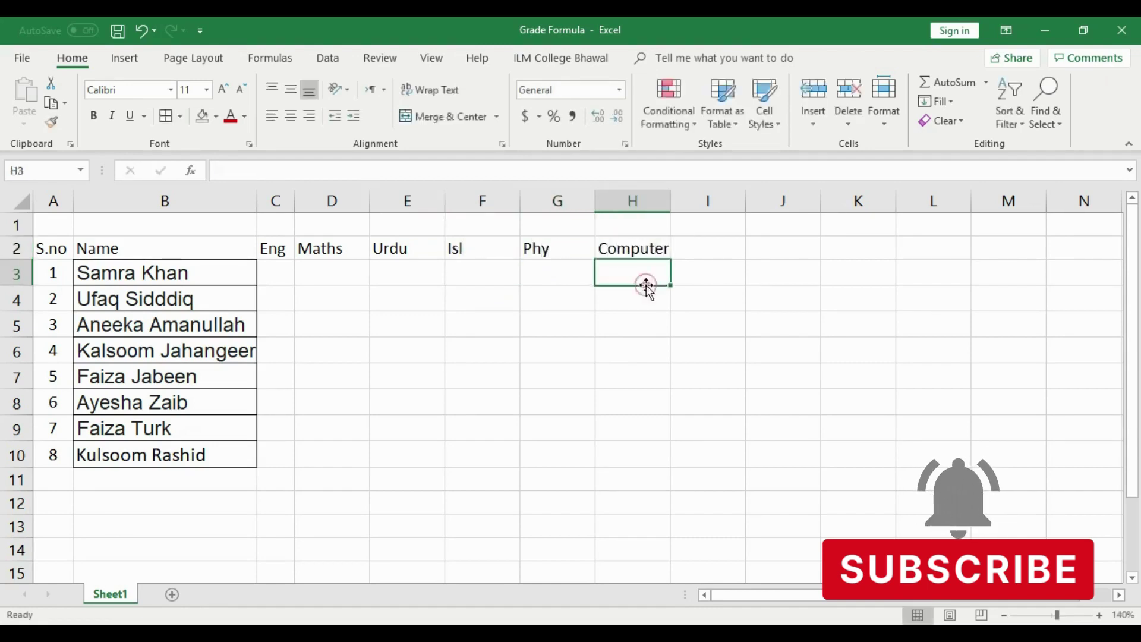
# Step: Fit column E to Urdu and add the Pak Study heading in I2
pyautogui.doubleClick(443, 209)
pyautogui.click(331, 248)
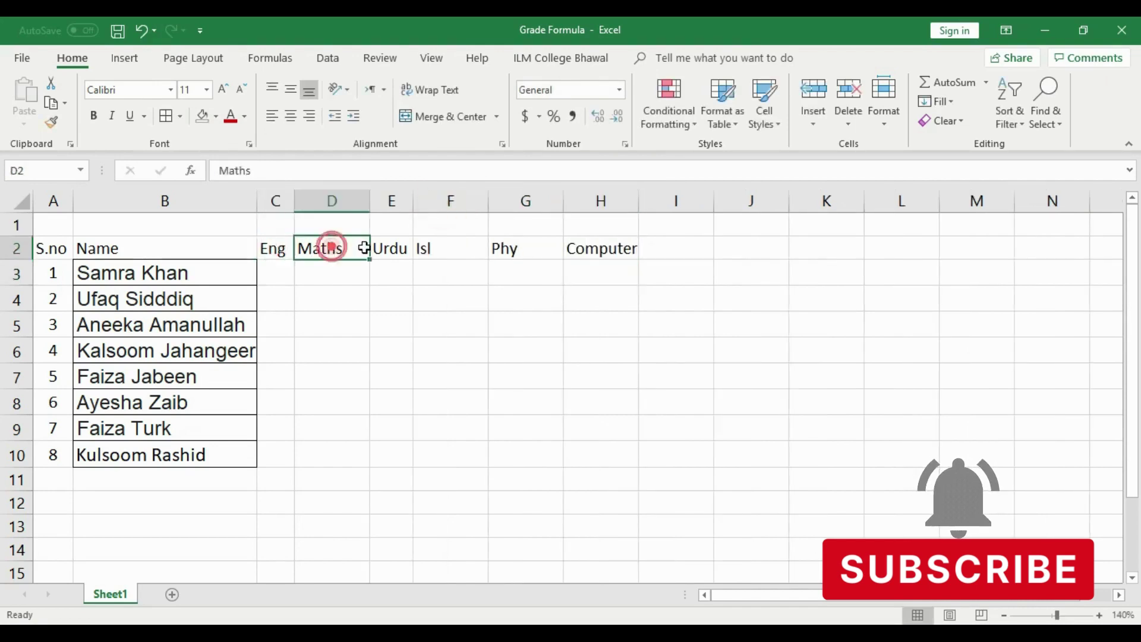
pyautogui.click(395, 248)
pyautogui.click(502, 248)
pyautogui.click(630, 250)
pyautogui.click(680, 242)
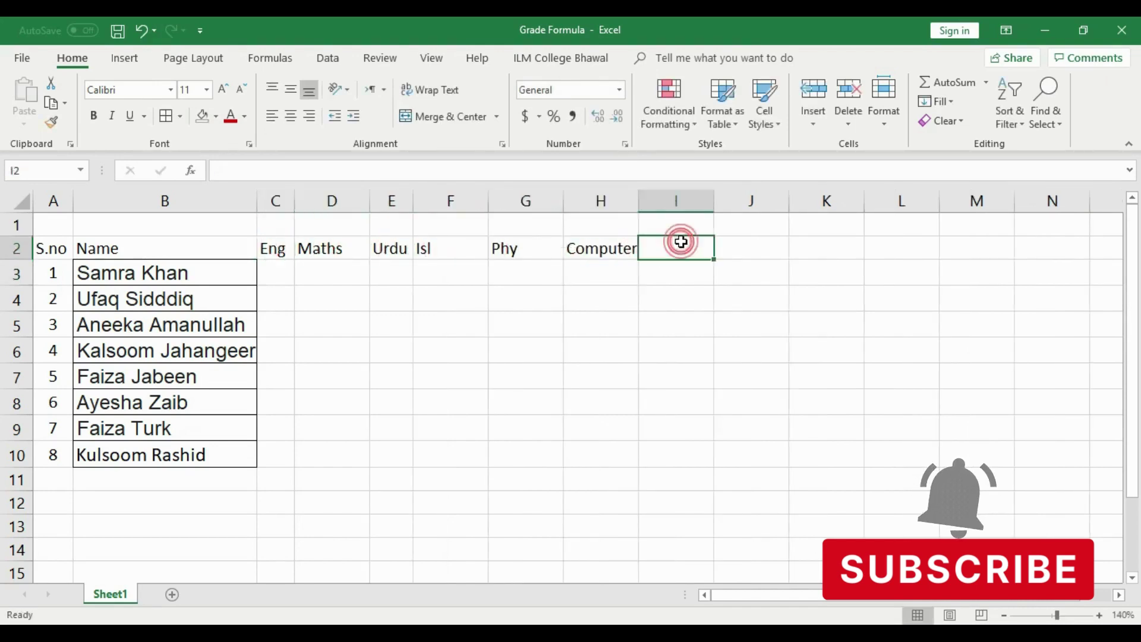
pyautogui.write('Pak S')
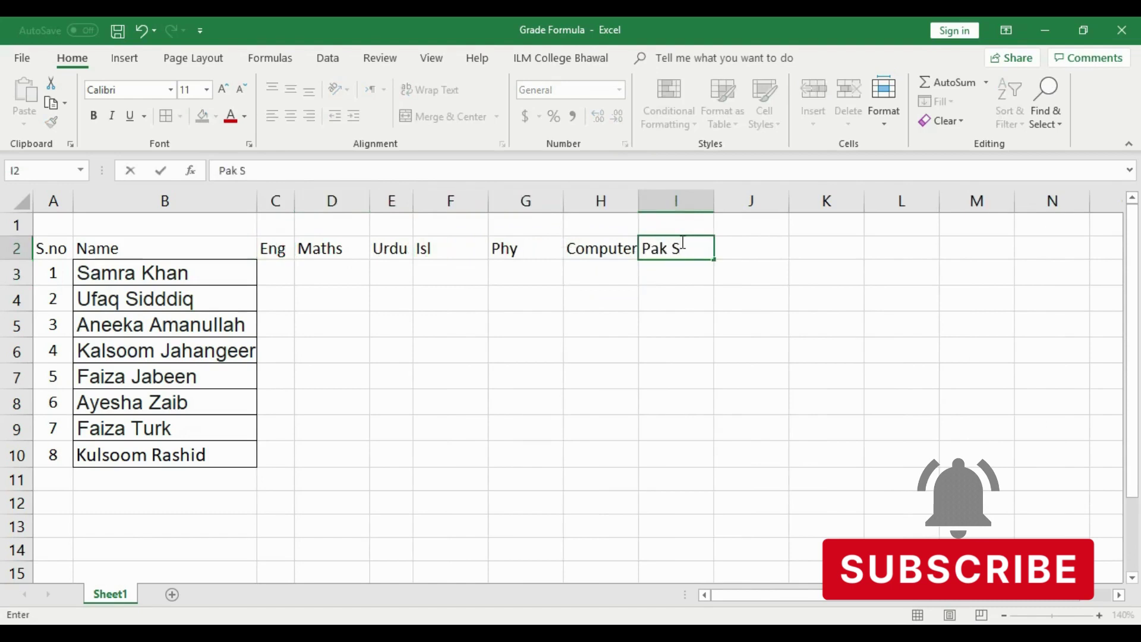
pyautogui.write('tudy')
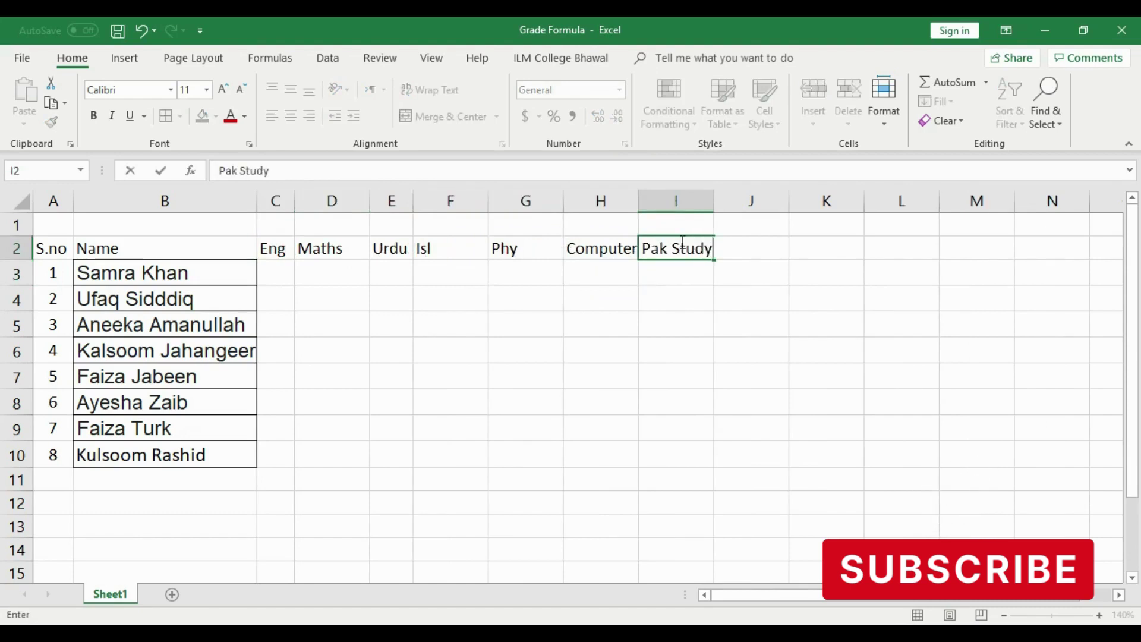
pyautogui.click(698, 323)
# Step: AutoFit columns F to I to Isl, Phy, Computer and Pak Study
pyautogui.doubleClick(487, 201)
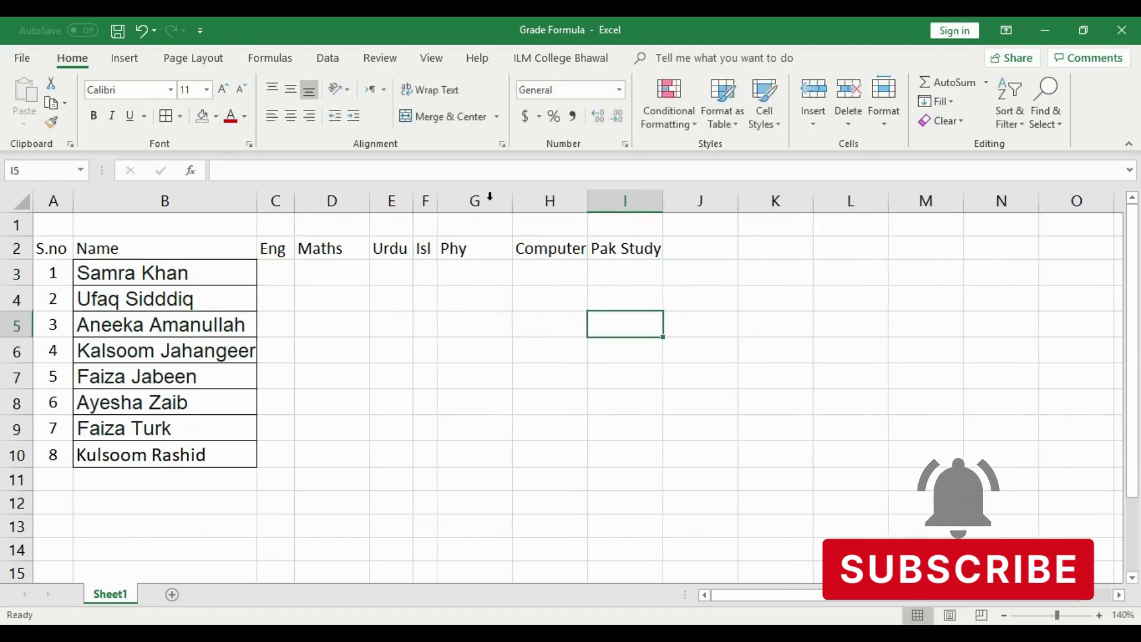
pyautogui.doubleClick(512, 201)
pyautogui.doubleClick(544, 202)
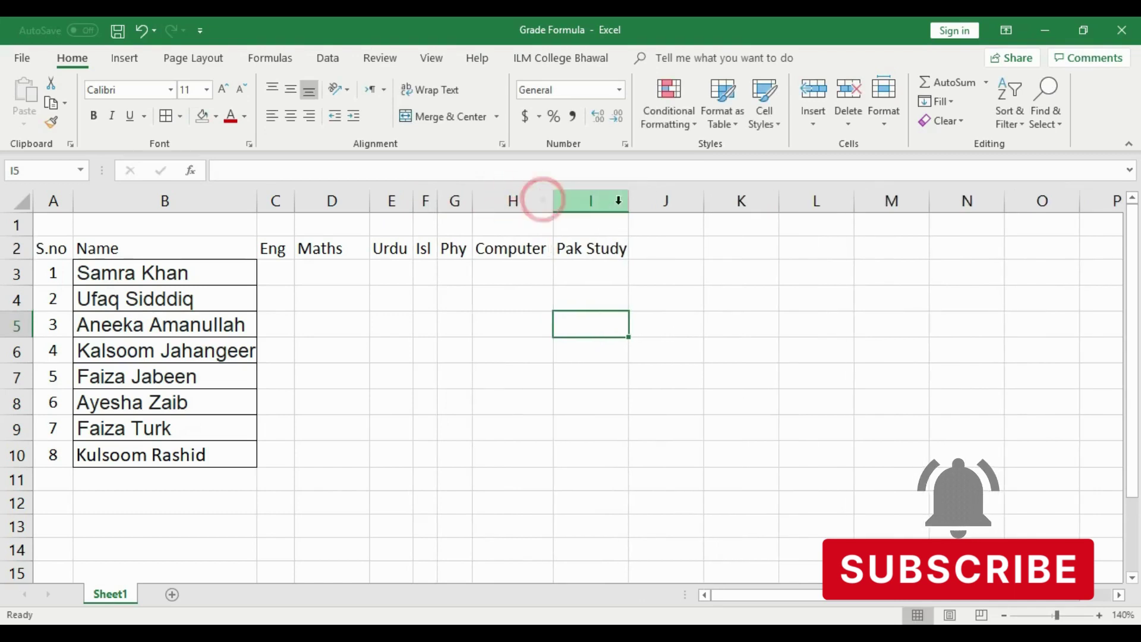
pyautogui.doubleClick(625, 201)
# Step: Undo a trial line break so Pak Study stays on one line, then select A2:I2
pyautogui.doubleClick(593, 248)
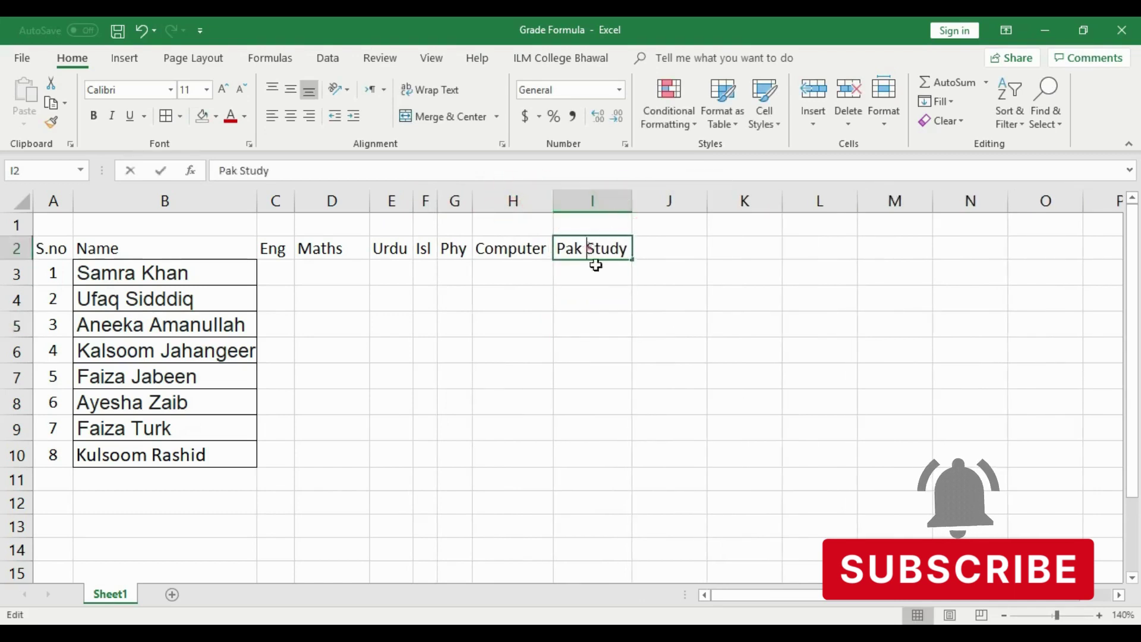
pyautogui.hotkey('alt', 'Return')
pyautogui.click(604, 283)
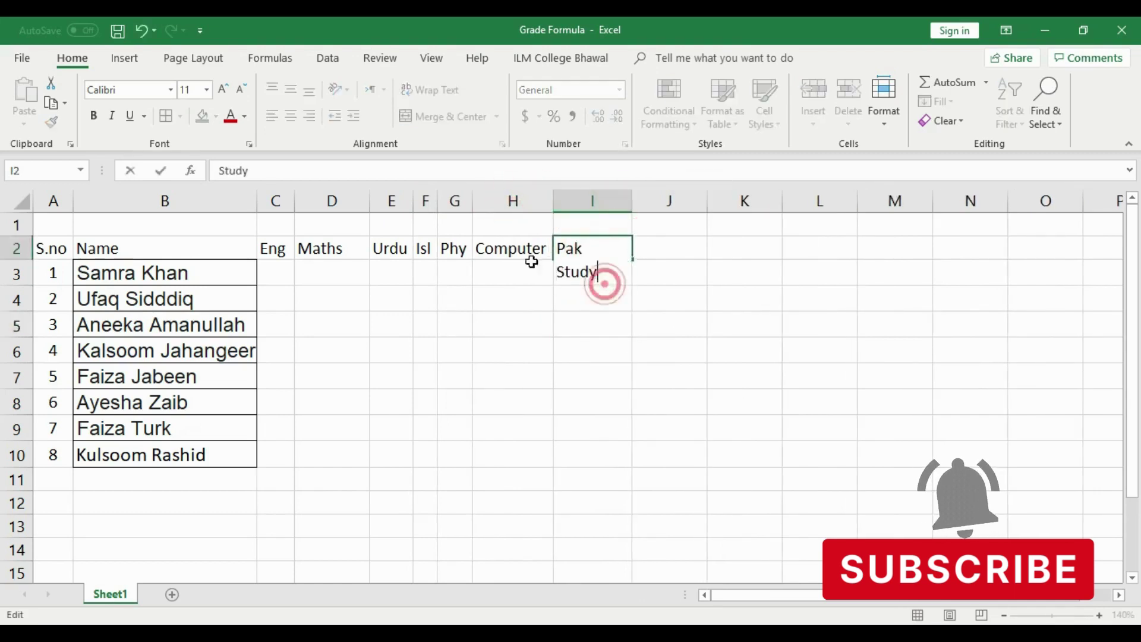
pyautogui.click(602, 316)
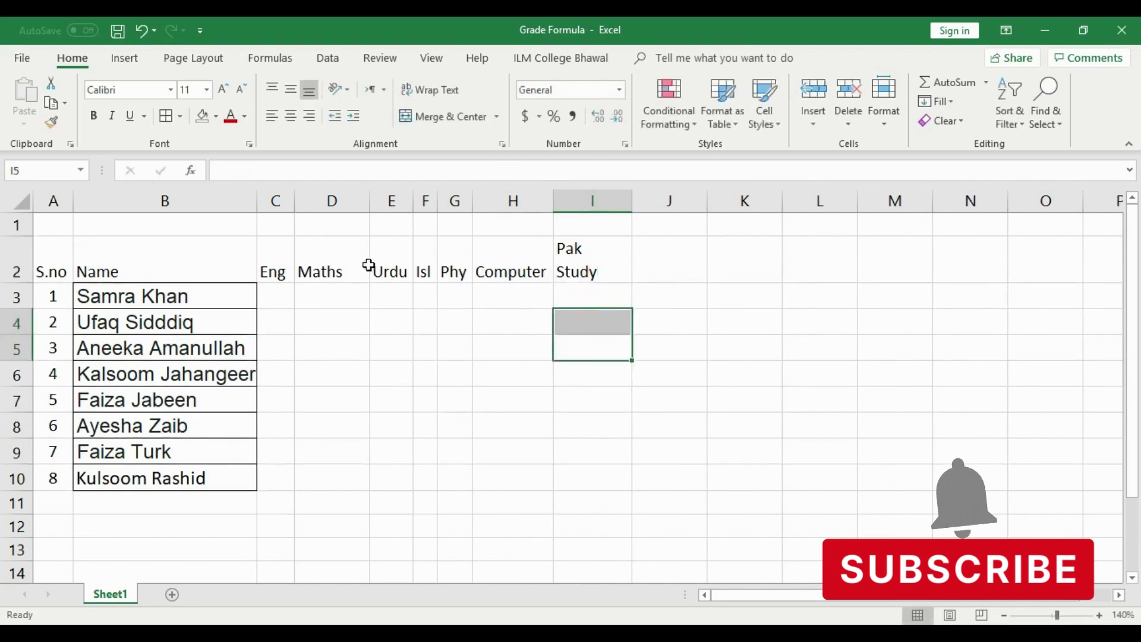
pyautogui.hotkey('ctrl', 'z')
pyautogui.click(542, 323)
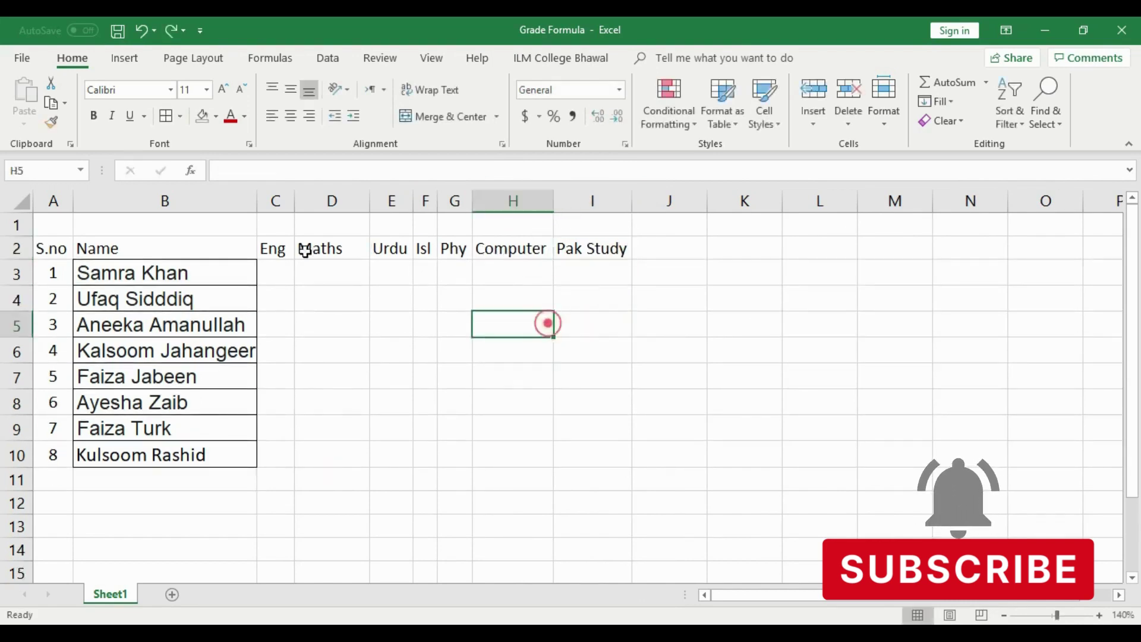
pyautogui.click(39, 246)
pyautogui.moveTo(87, 245); pyautogui.dragTo(565, 254)
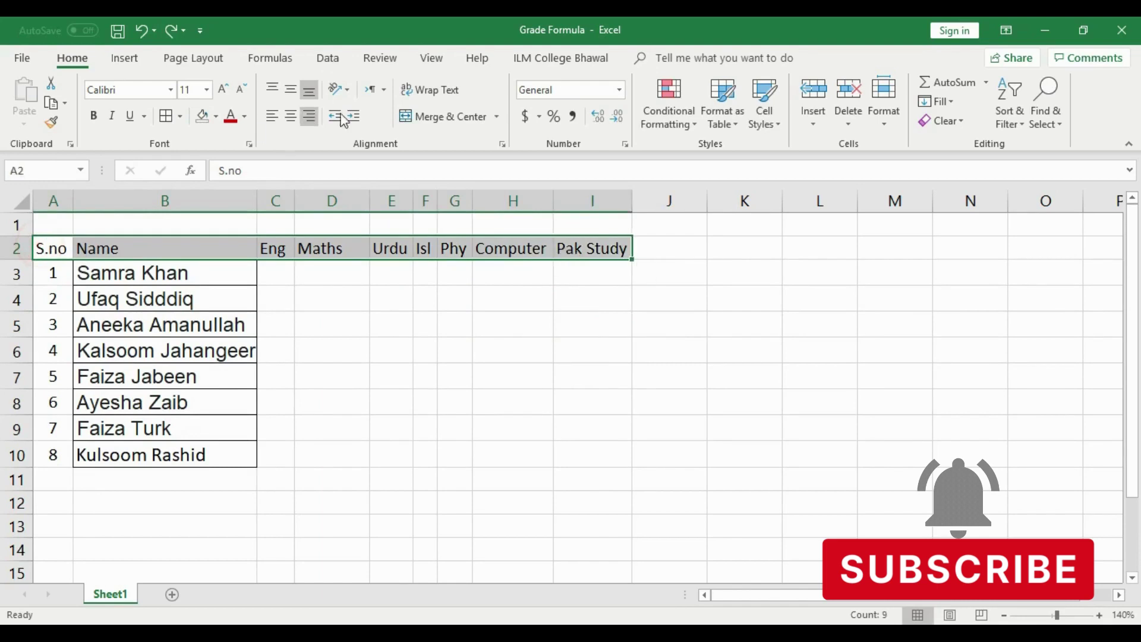
# Step: Make the row 2 headings bold and left-aligned
pyautogui.click(292, 116)
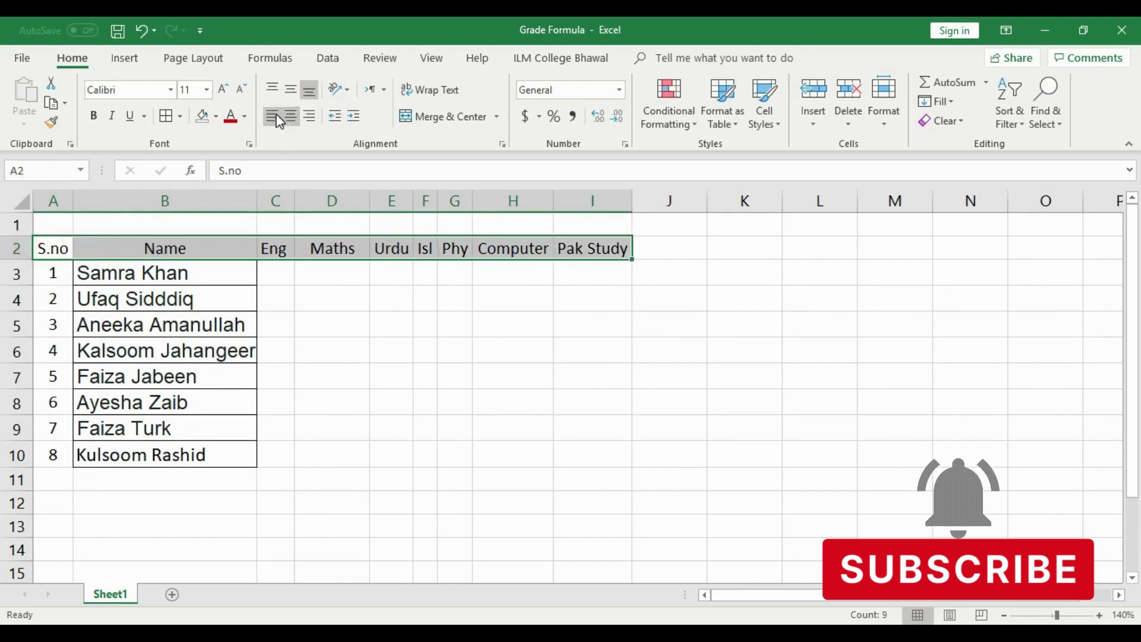
pyautogui.click(273, 116)
pyautogui.click(92, 116)
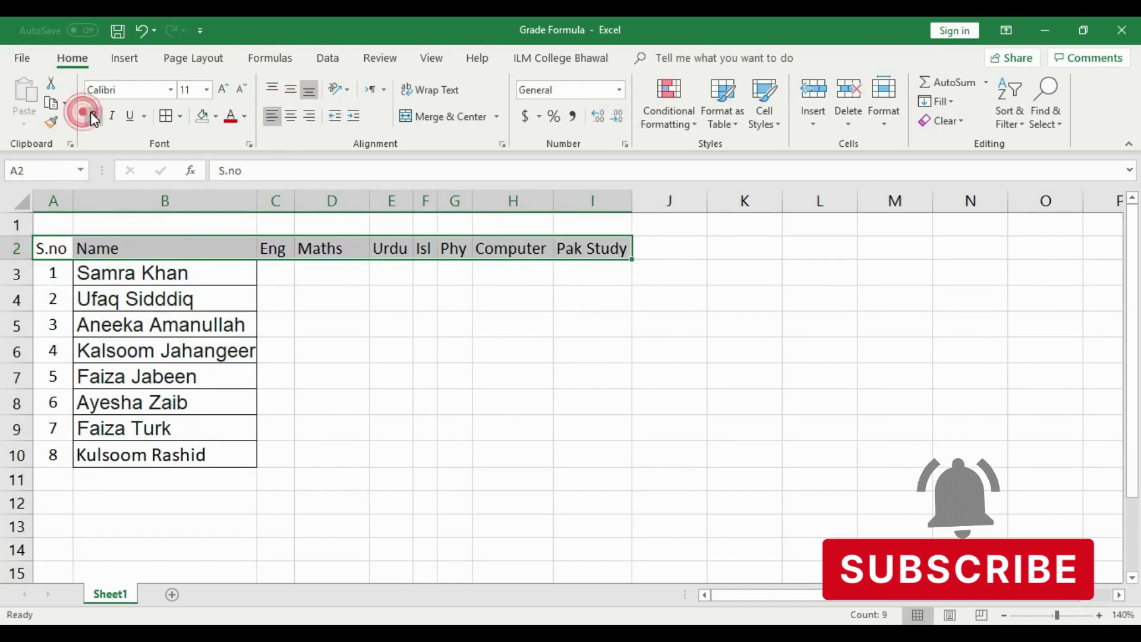
pyautogui.click(530, 352)
# Step: Add Total Marks in J2 and Obtain Marks in K2, fitting both columns
pyautogui.click(661, 251)
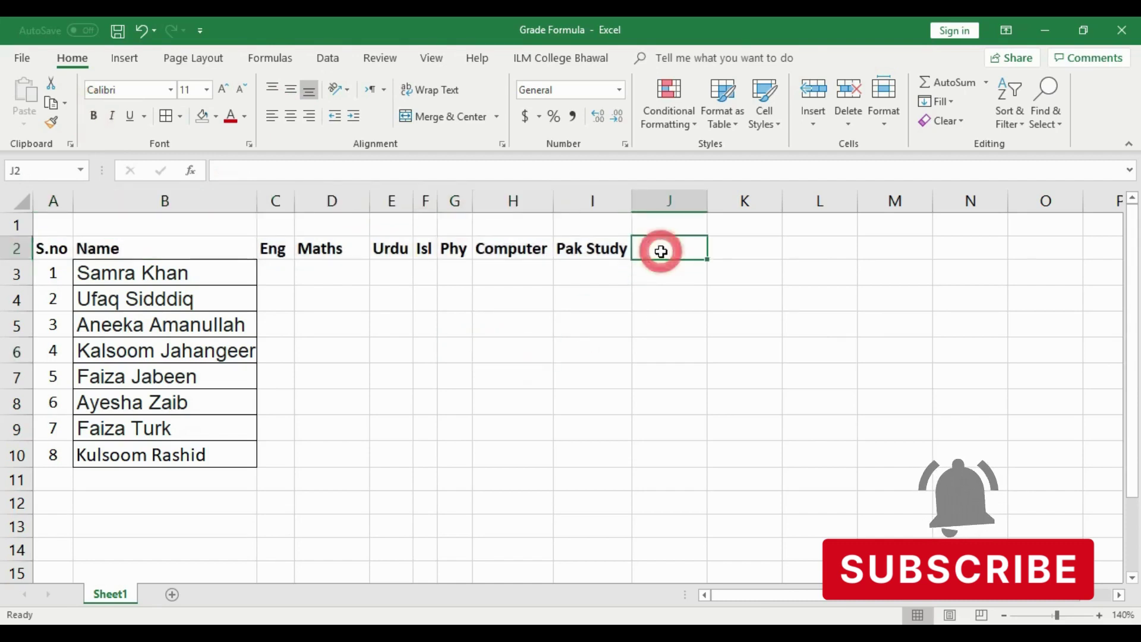
pyautogui.write('Total ')
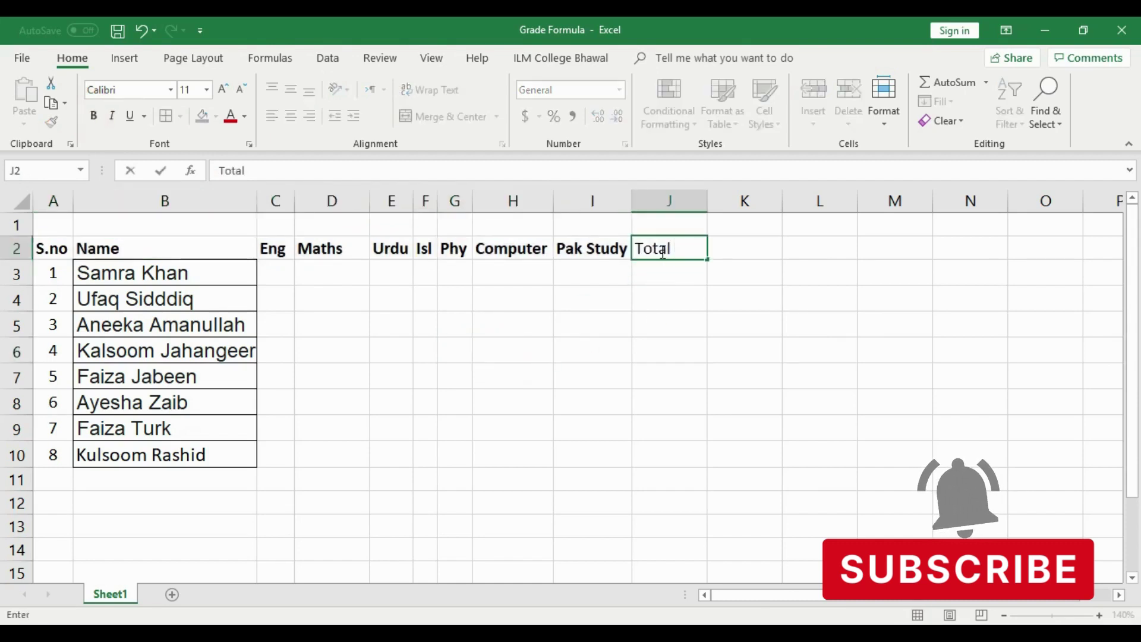
pyautogui.write('Marks')
pyautogui.click(719, 273)
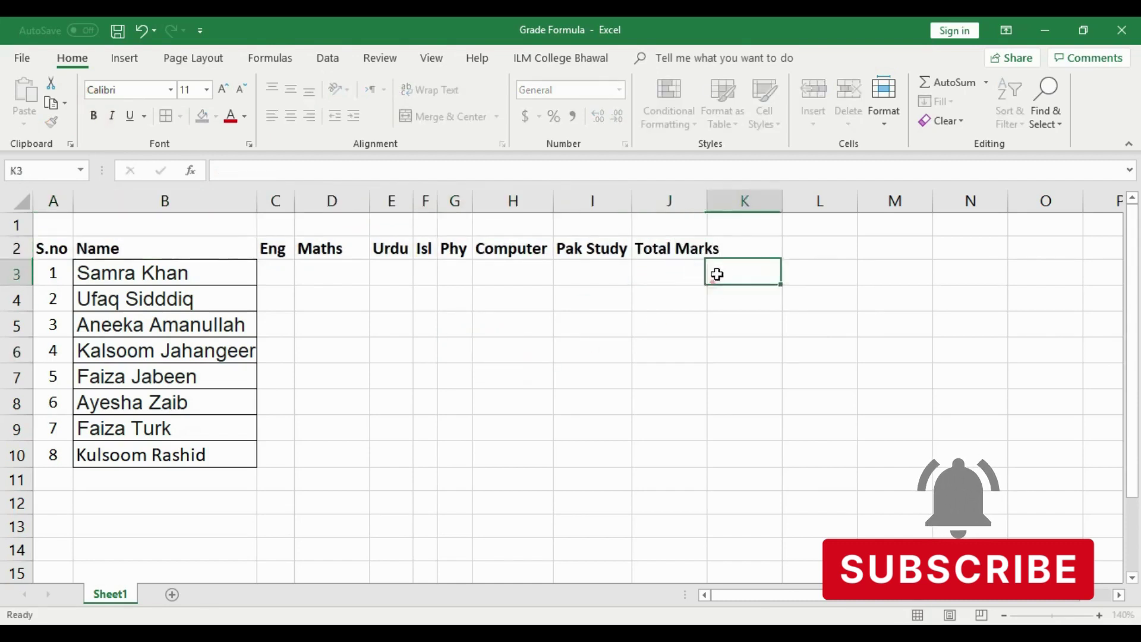
pyautogui.click(744, 243)
pyautogui.write('Pbtain')
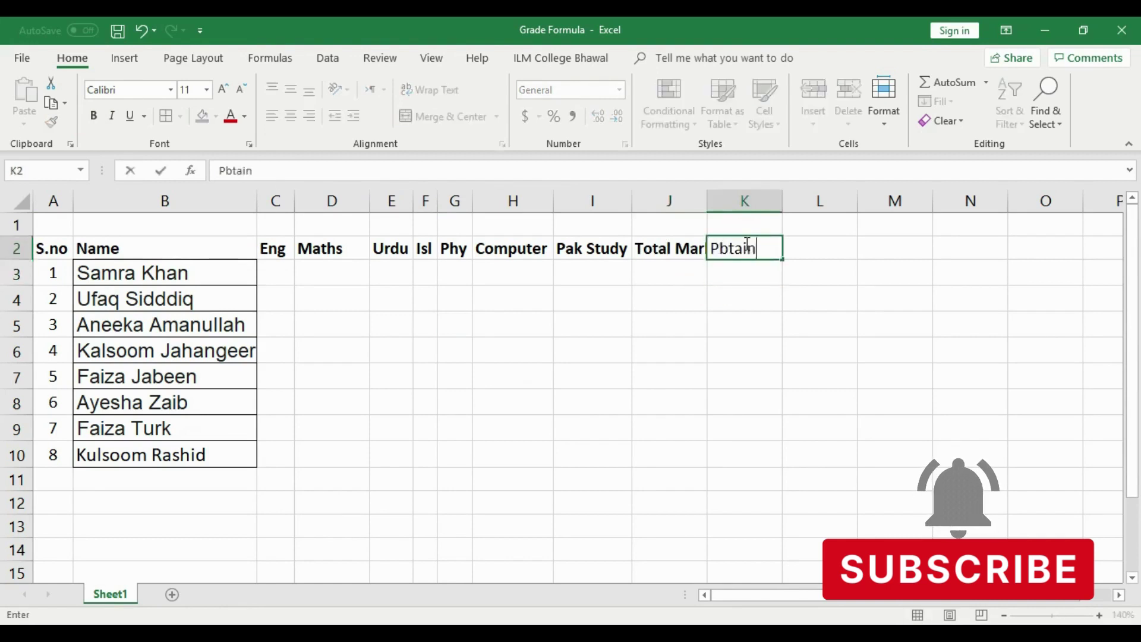
pyautogui.press('BackSpace')
pyautogui.press('BackSpace')
pyautogui.press('BackSpace')
pyautogui.press('BackSpace')
pyautogui.press('BackSpace')
pyautogui.press('BackSpace')
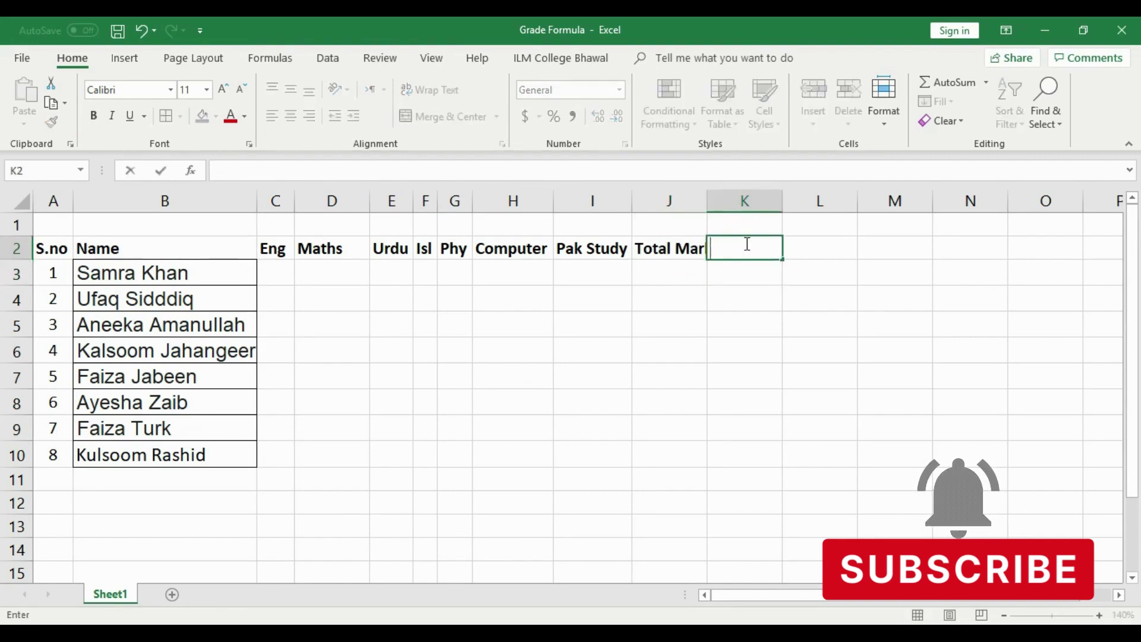
pyautogui.write('Obtai')
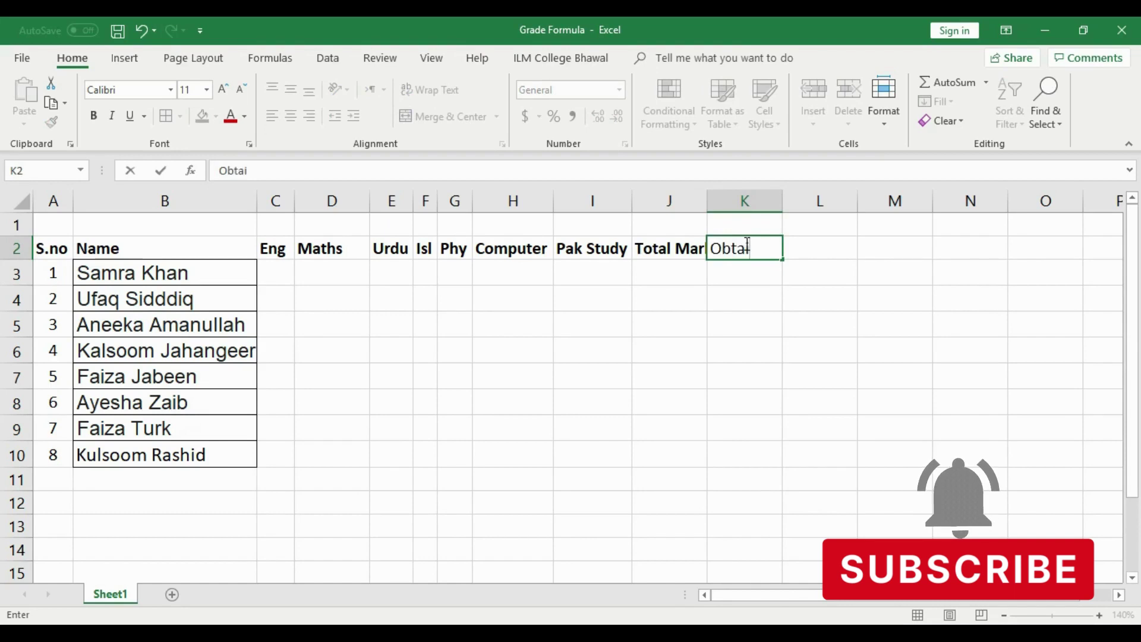
pyautogui.write('n Ma')
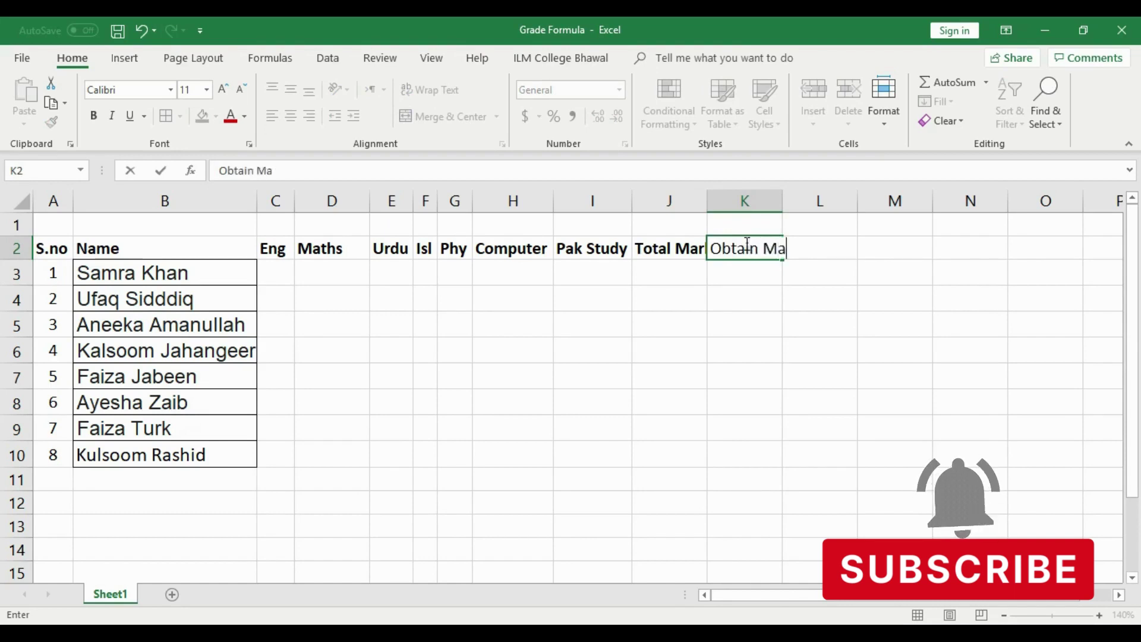
pyautogui.write('rks')
pyautogui.click(794, 306)
pyautogui.doubleClick(782, 200)
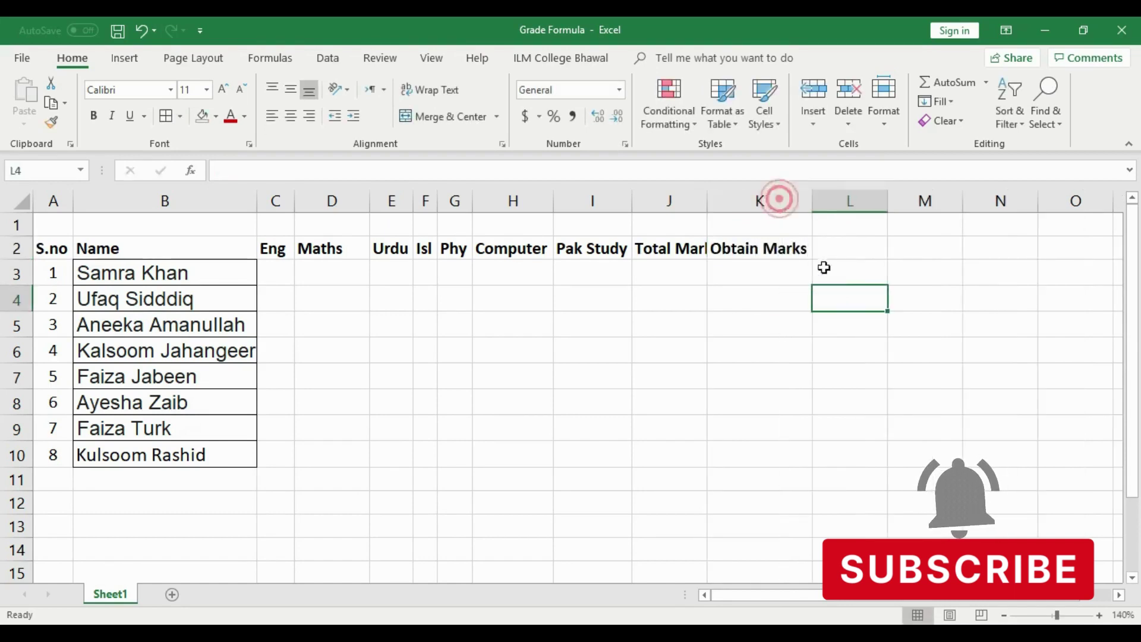
pyautogui.click(826, 254)
pyautogui.doubleClick(707, 200)
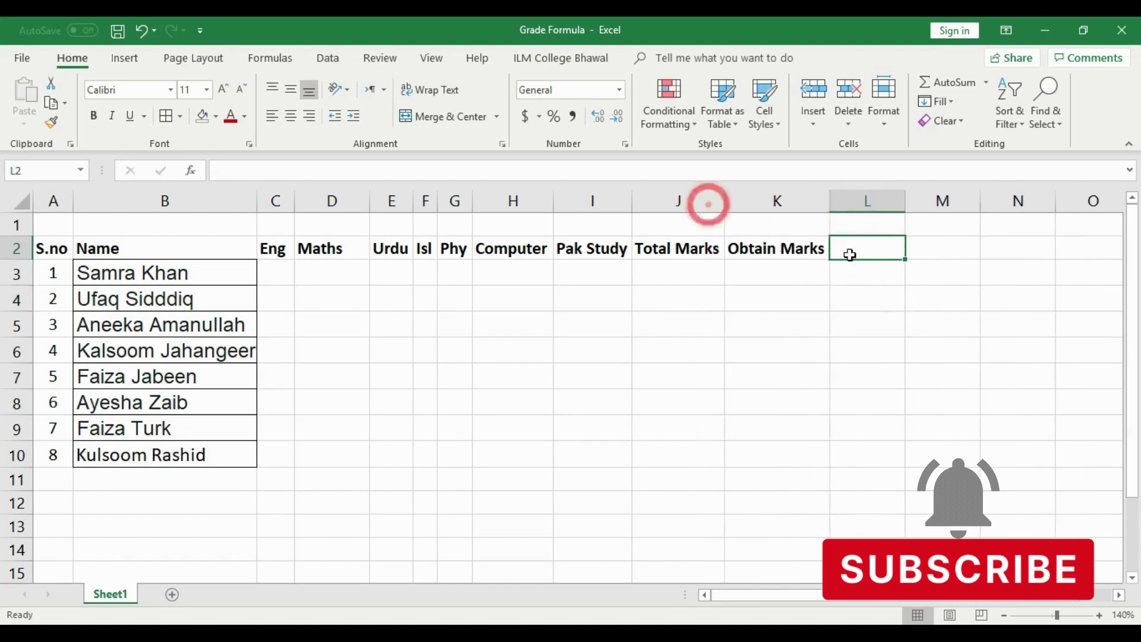
# Step: Add the Grade heading in L2 and fit column L to it
pyautogui.click(861, 249)
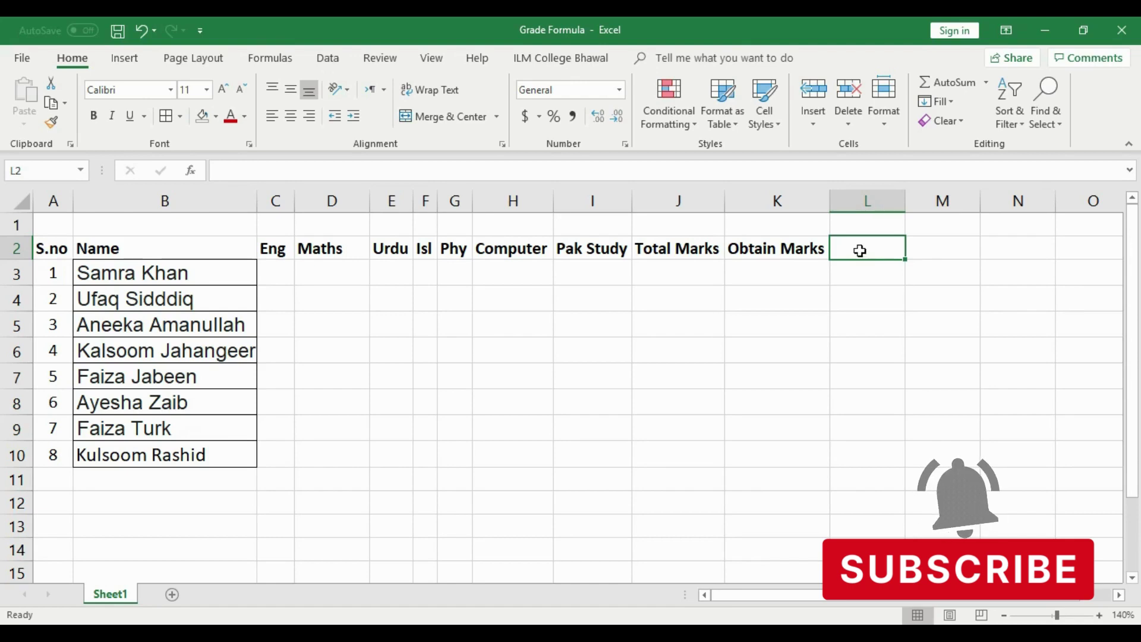
pyautogui.write('Grade')
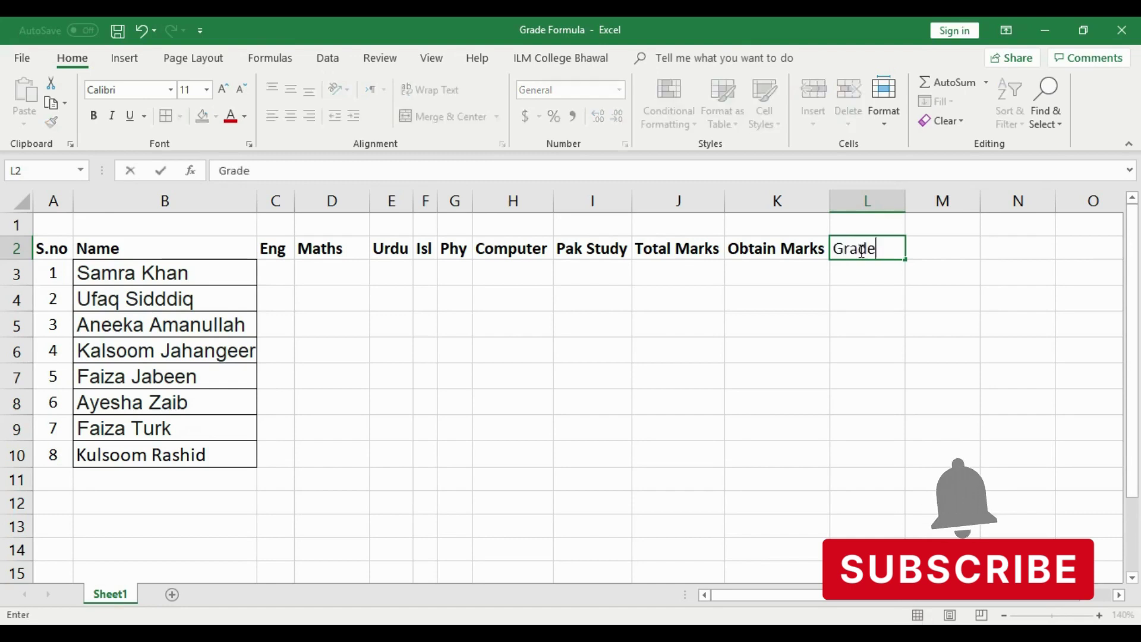
pyautogui.click(866, 295)
pyautogui.click(921, 246)
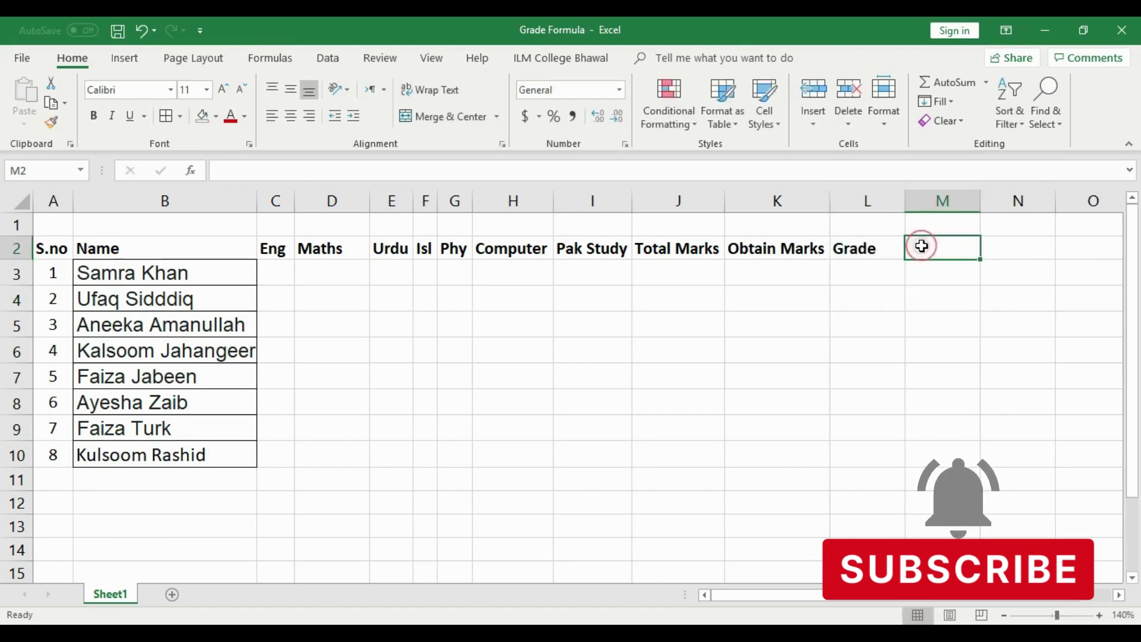
pyautogui.doubleClick(904, 201)
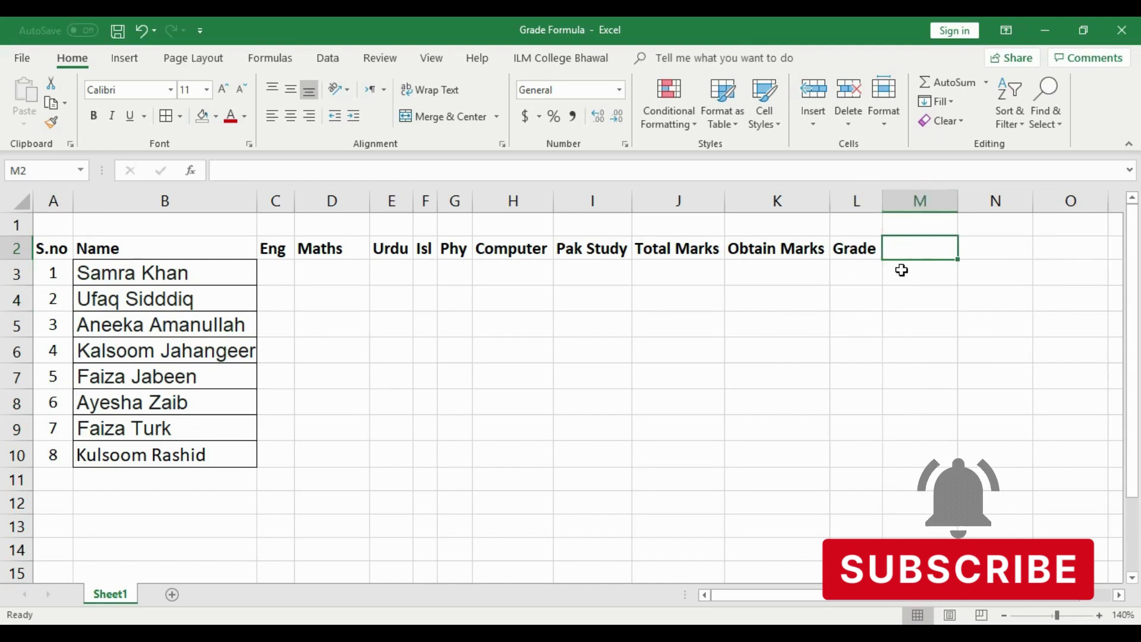
# Step: Add % in M2 and a second Grade in N2, fitting column M and widening K
pyautogui.write('%')
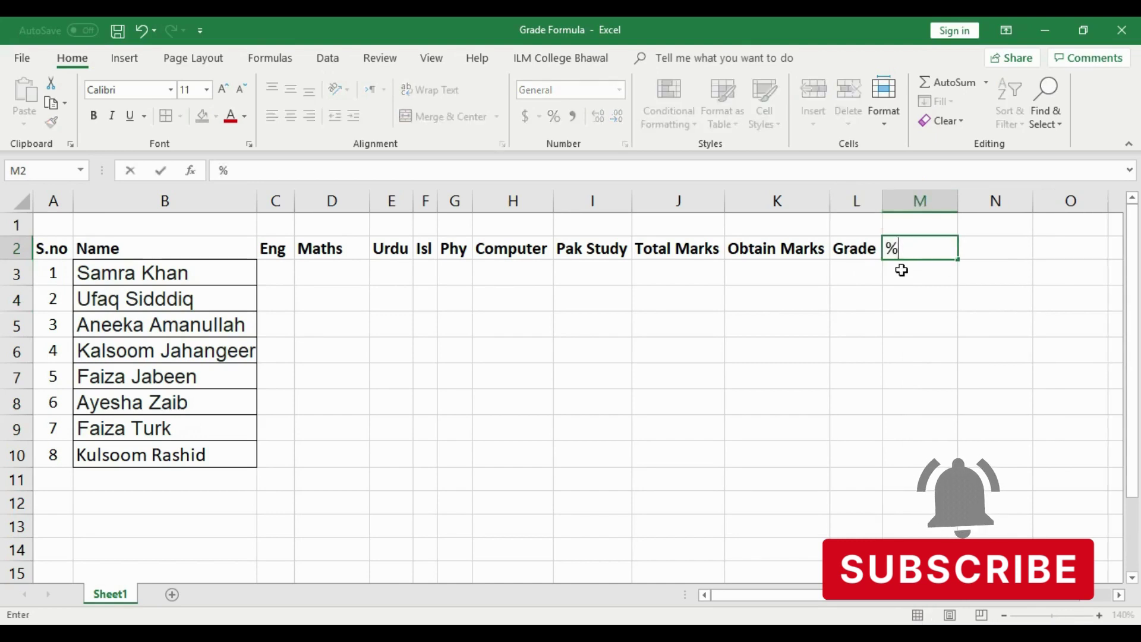
pyautogui.click(988, 250)
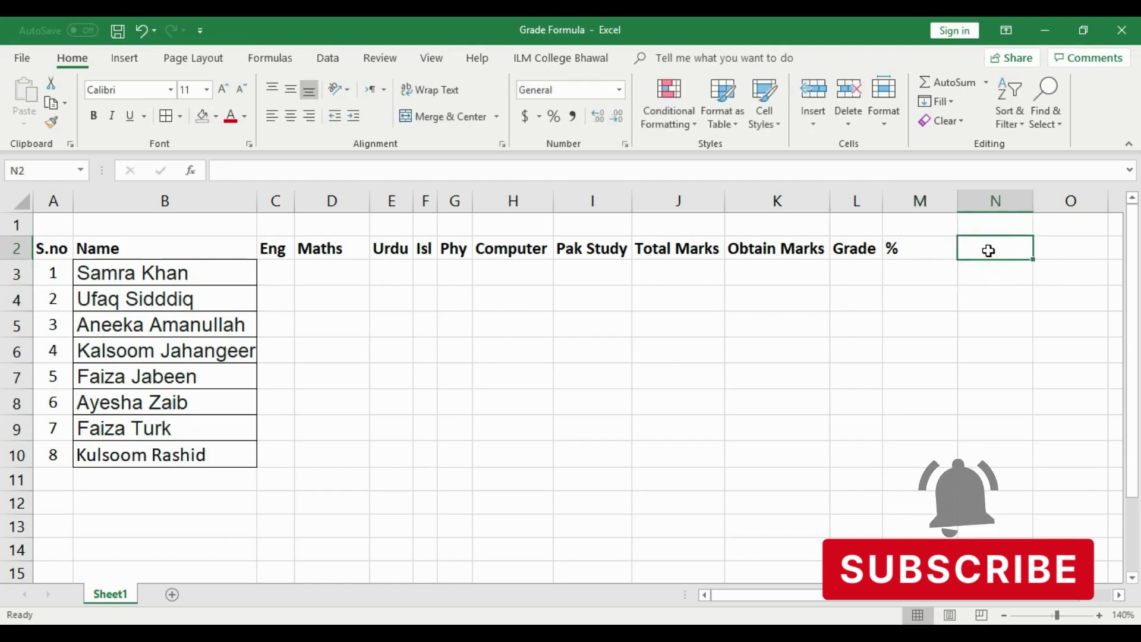
pyautogui.write('Fa')
pyautogui.press('BackSpace')
pyautogui.press('BackSpace')
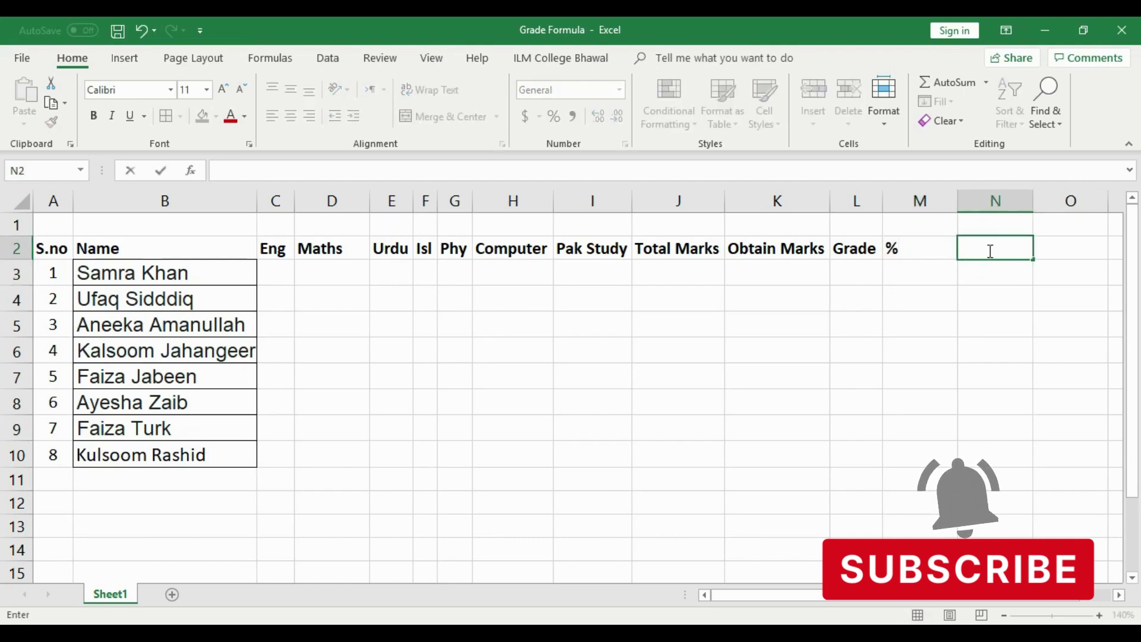
pyautogui.write('Grade')
pyautogui.click(1005, 296)
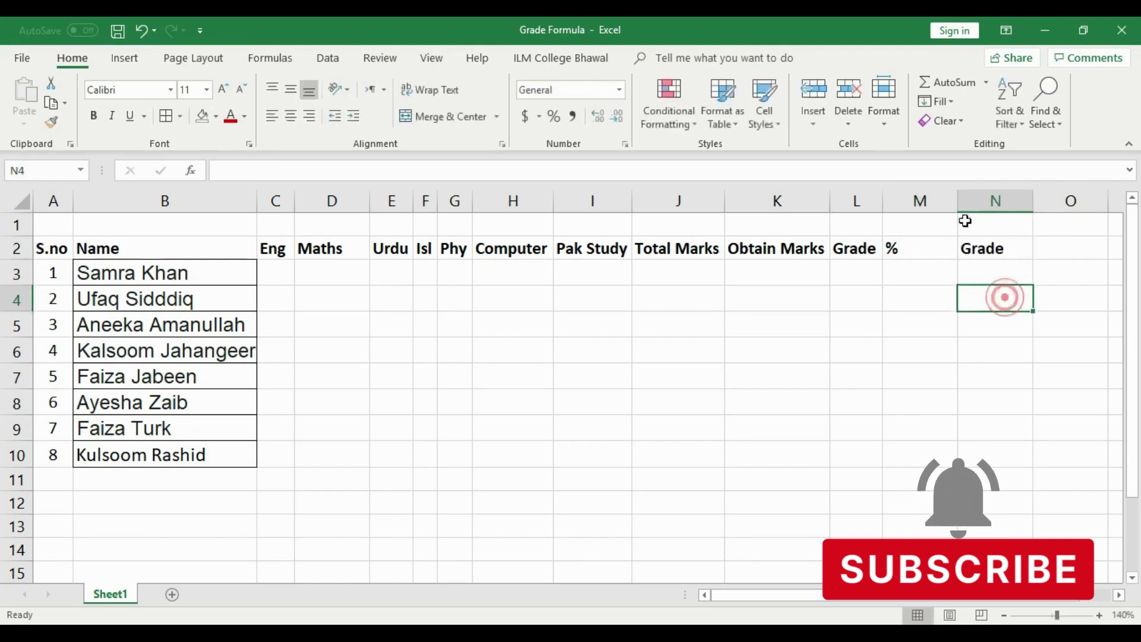
pyautogui.doubleClick(956, 198)
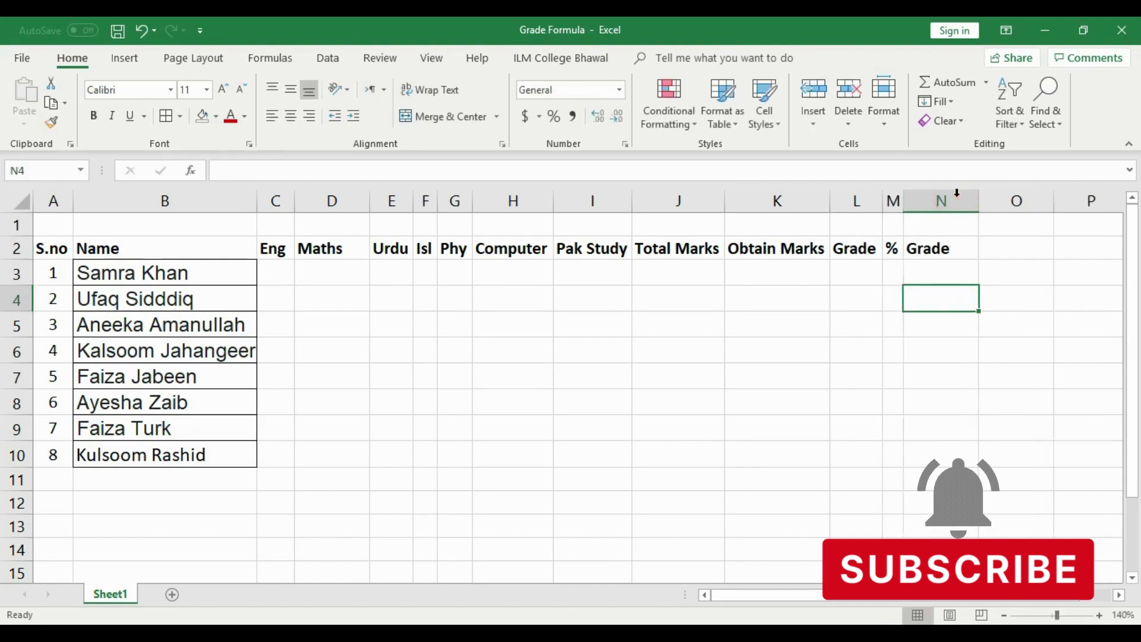
pyautogui.moveTo(830, 201); pyautogui.dragTo(838, 200)
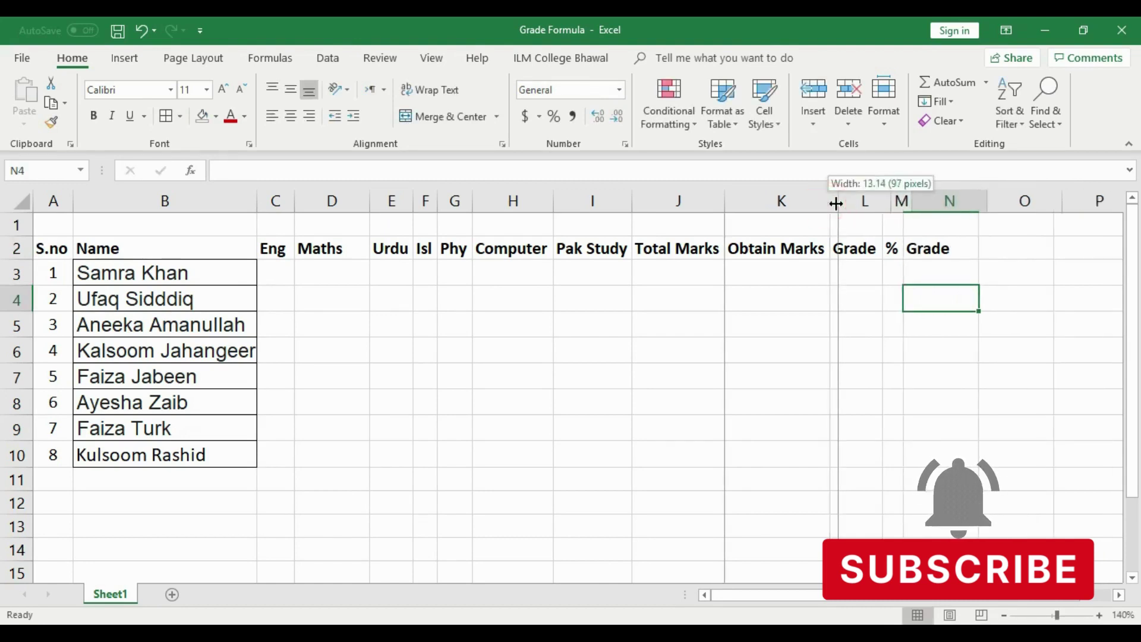
# Step: Insert a column before Grade and head it % in L2
pyautogui.click(867, 201)
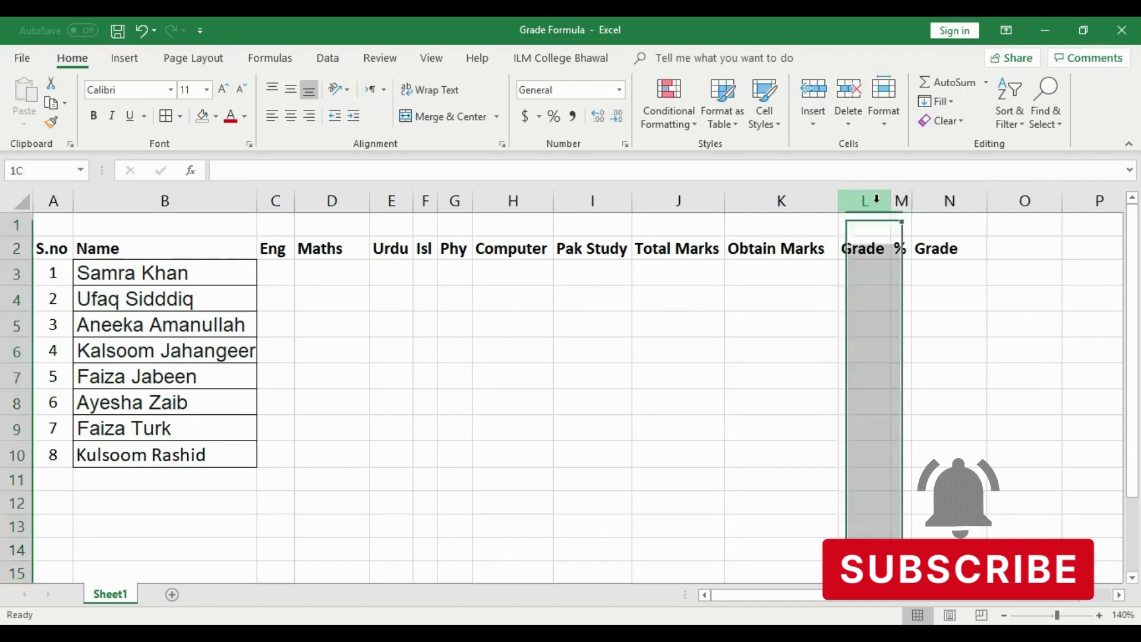
pyautogui.rightClick(873, 205)
pyautogui.click(925, 326)
pyautogui.click(925, 324)
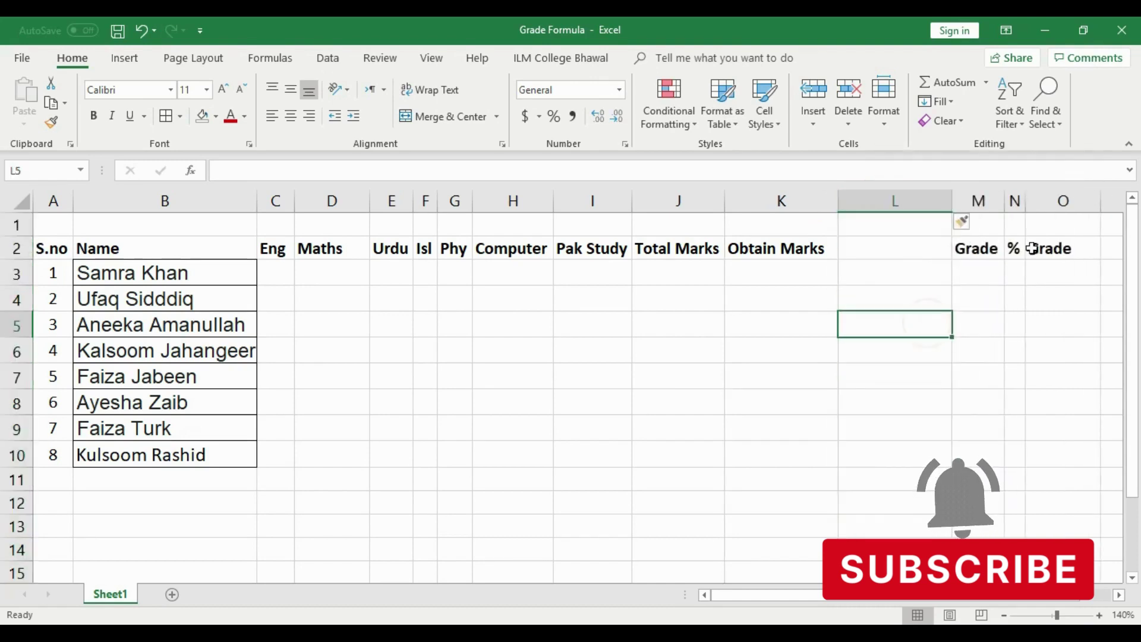
pyautogui.click(888, 253)
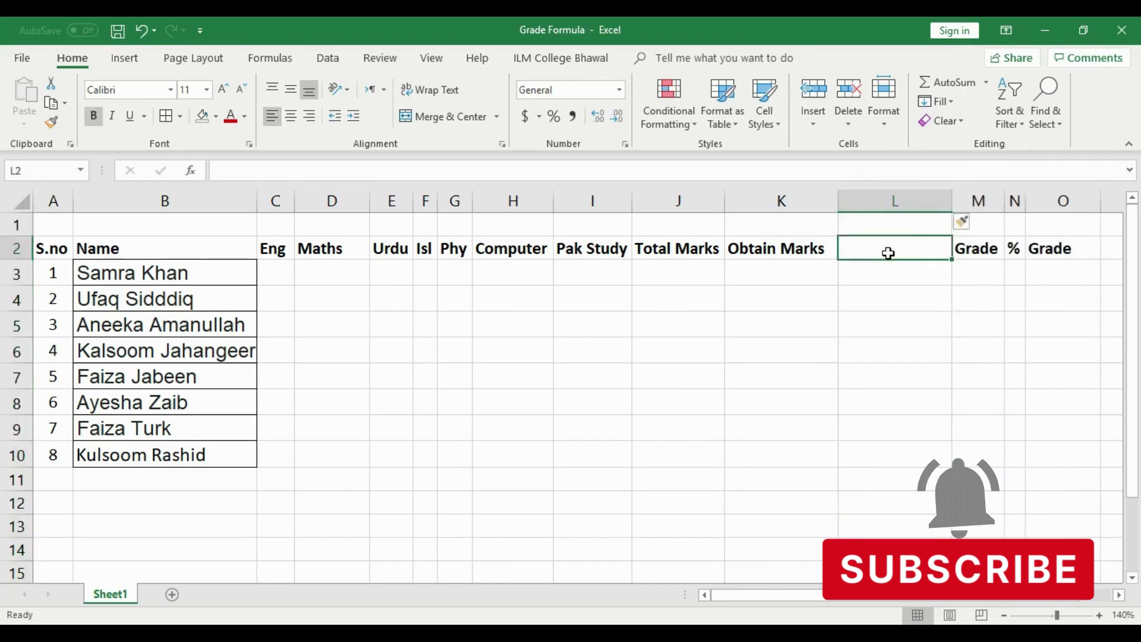
pyautogui.write('%')
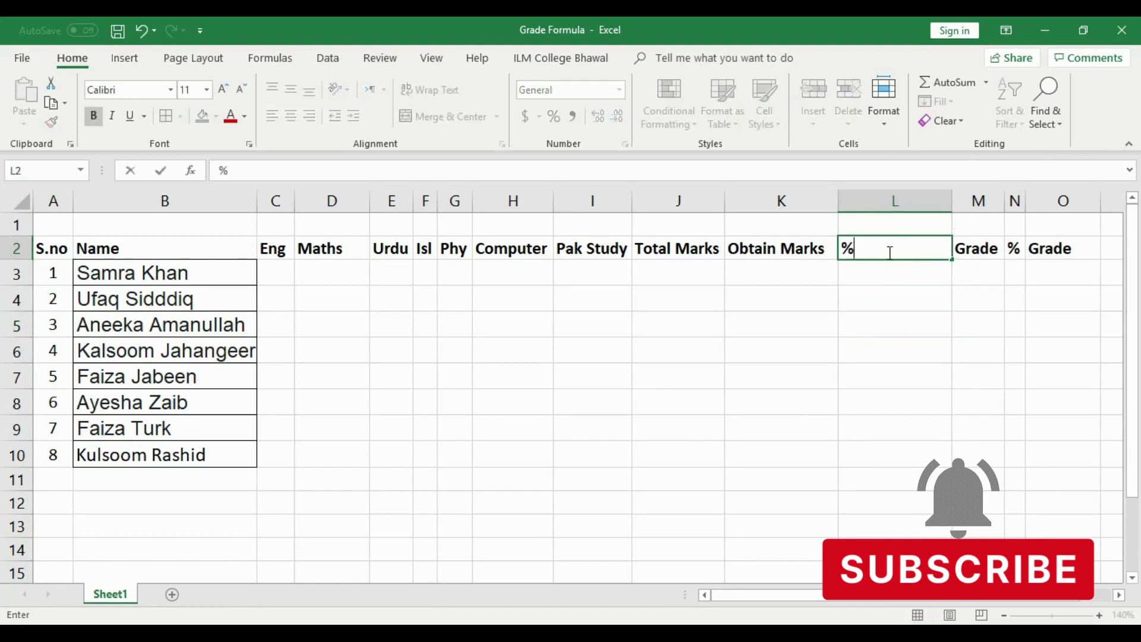
pyautogui.click(899, 296)
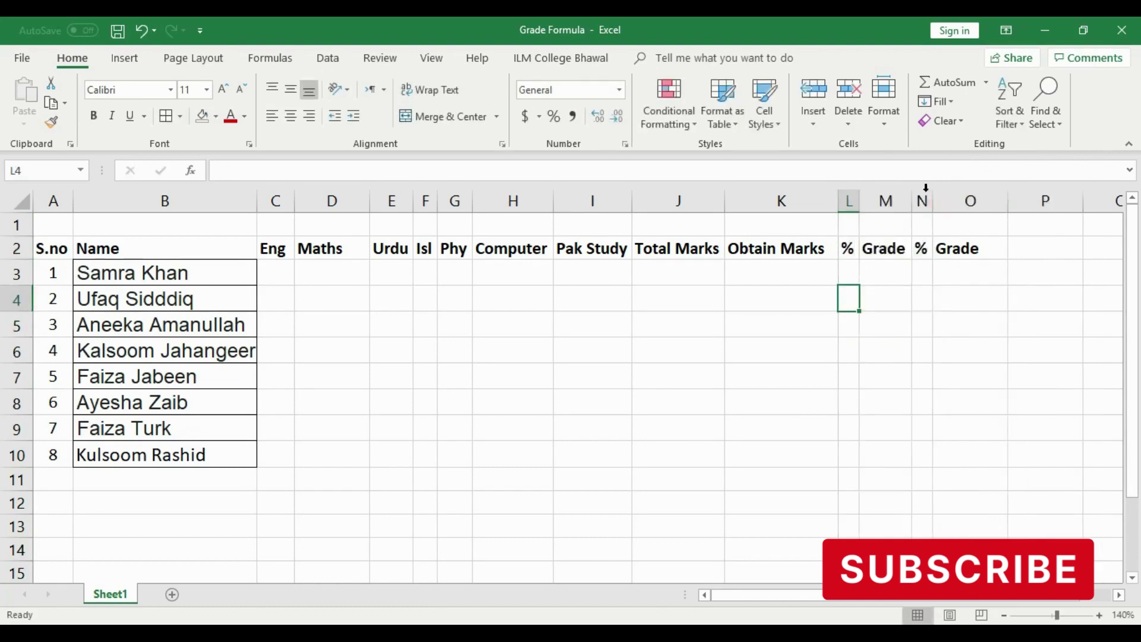
# Step: Delete the extra % column, tidy the Grade heading, and widen column M
pyautogui.rightClick(920, 197)
pyautogui.click(962, 331)
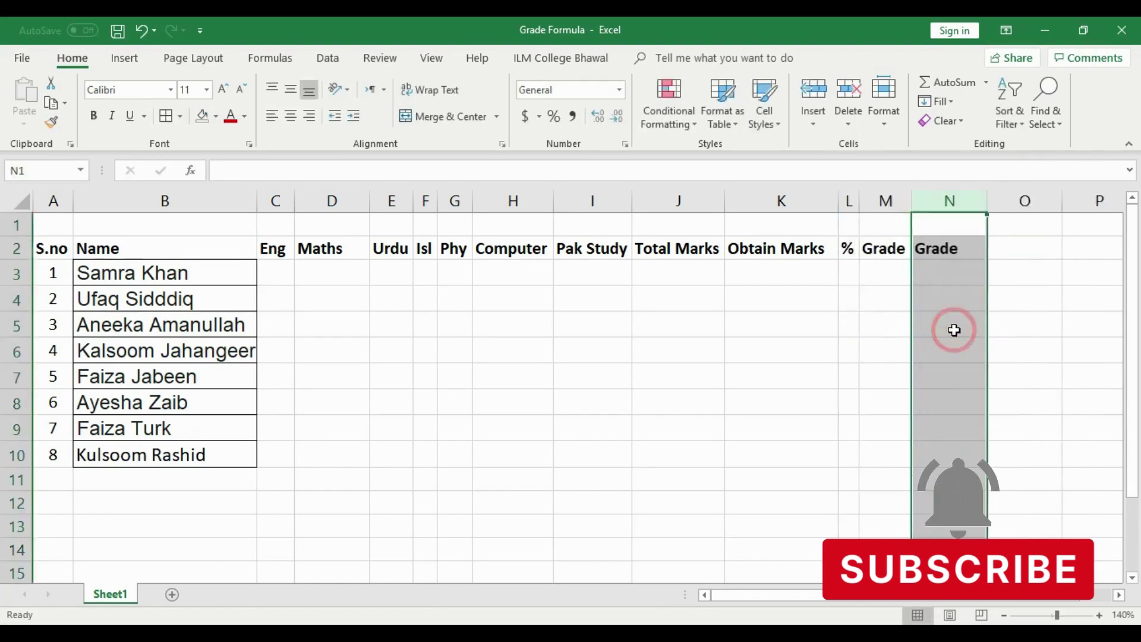
pyautogui.click(952, 329)
pyautogui.click(909, 252)
pyautogui.doubleClick(910, 255)
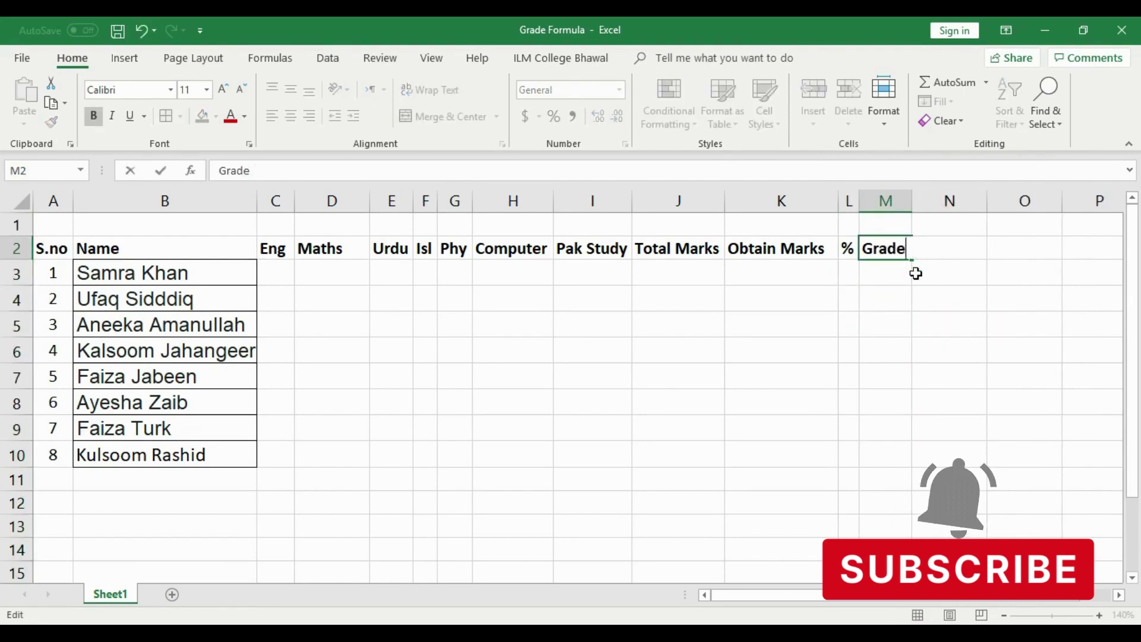
pyautogui.click(928, 340)
pyautogui.moveTo(912, 201); pyautogui.dragTo(925, 201)
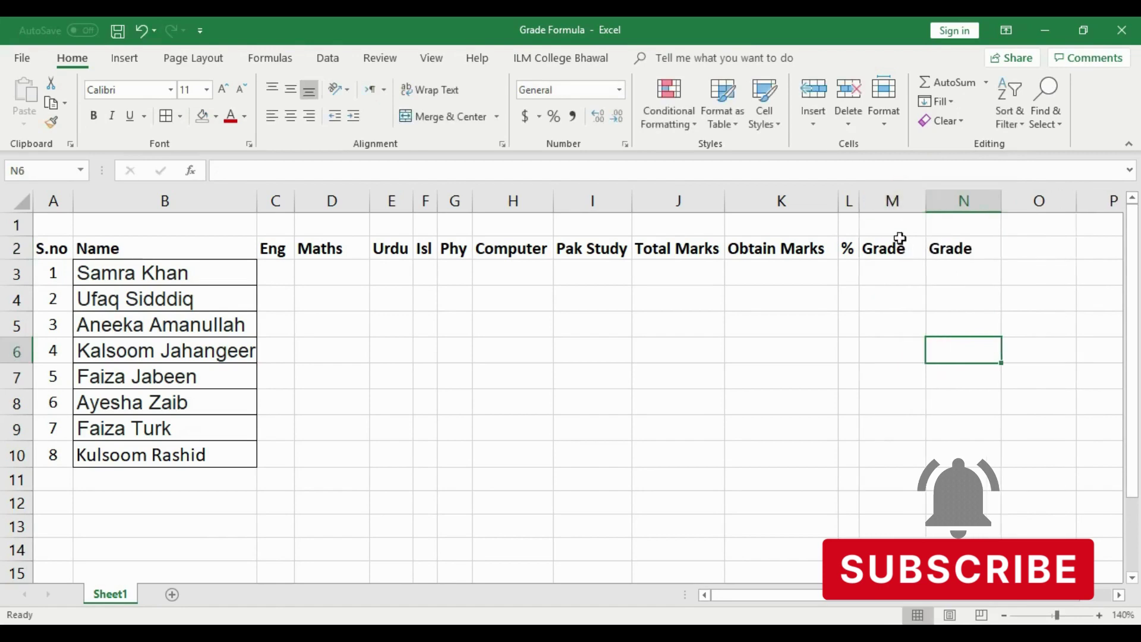
# Step: Fill both Grade headings yellow with an outside border, and widen the % column
pyautogui.moveTo(896, 248); pyautogui.dragTo(948, 248)
pyautogui.click(216, 116)
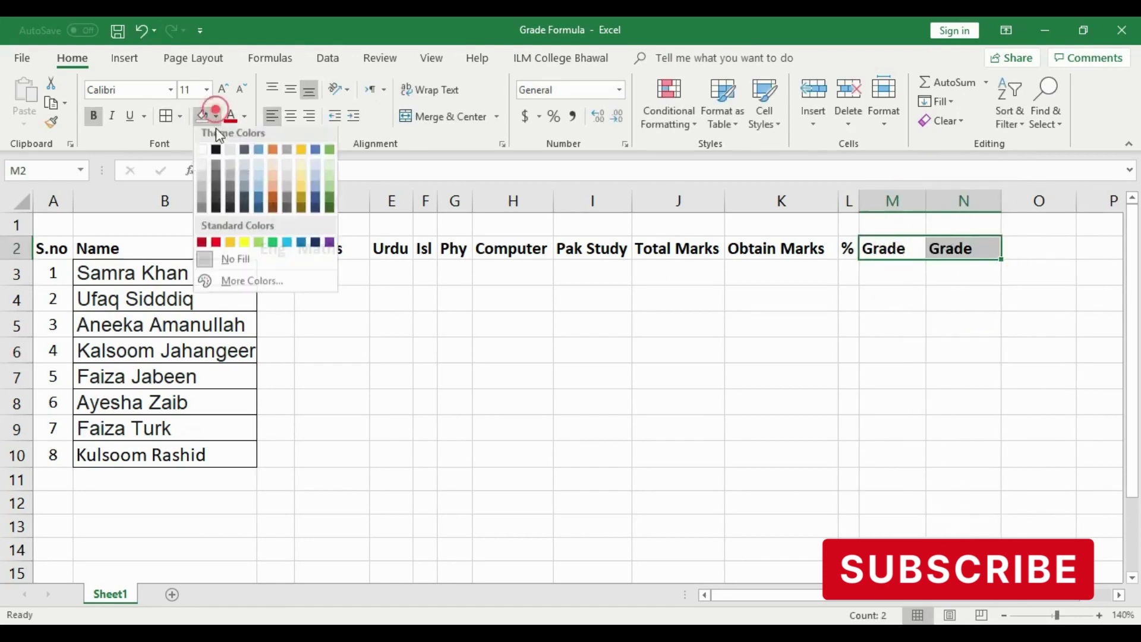
pyautogui.click(243, 245)
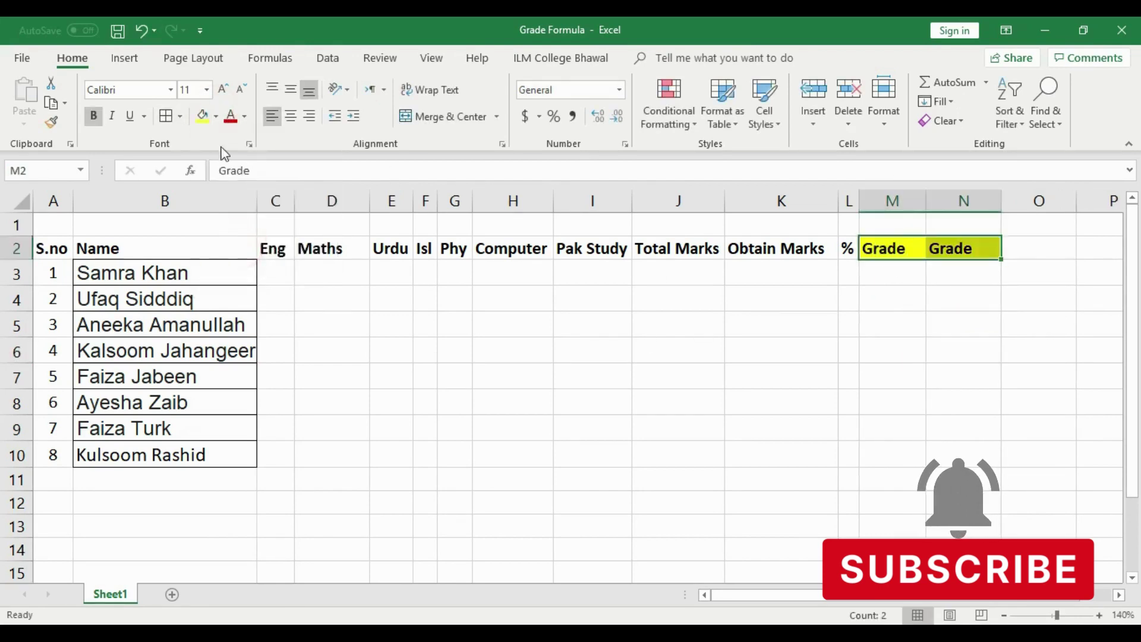
pyautogui.click(181, 117)
pyautogui.click(226, 280)
pyautogui.click(683, 375)
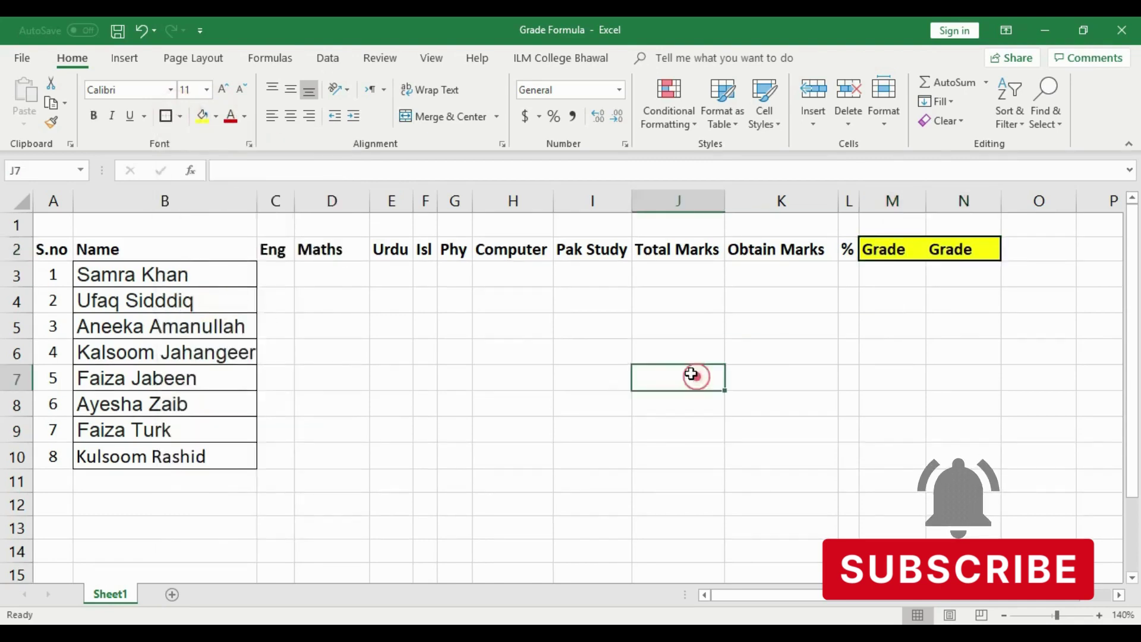
pyautogui.moveTo(861, 203)
pyautogui.mouseDown()
pyautogui.moveTo(870, 197)
pyautogui.moveTo(830, 197)
pyautogui.mouseUp()
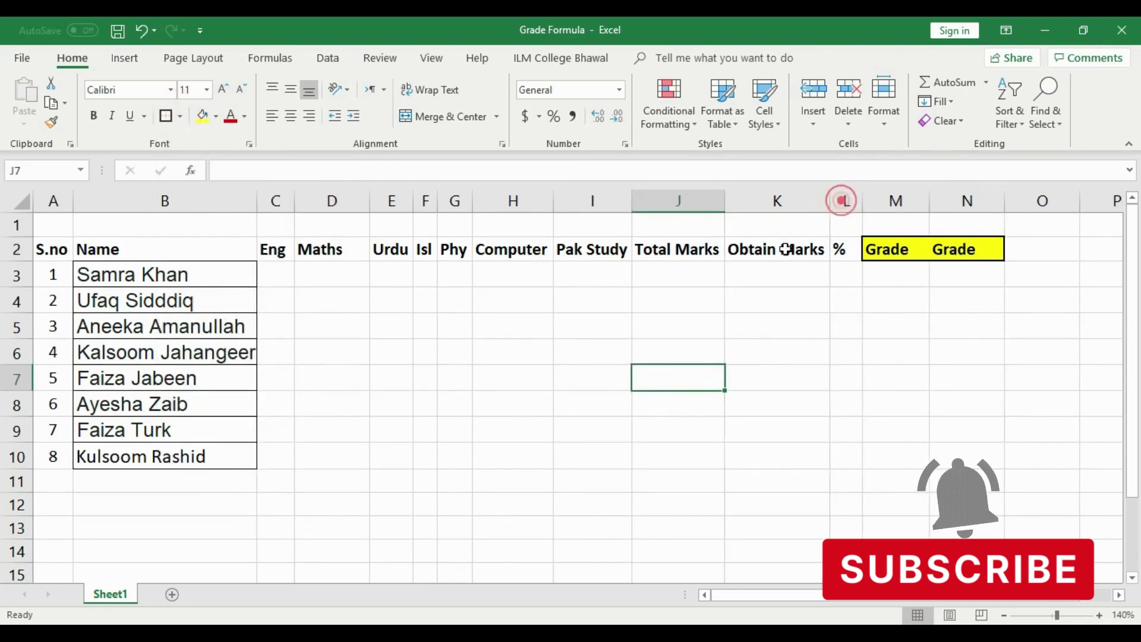
# Step: Break the Obtain Marks, Total Marks and Pak Study headings onto two lines
pyautogui.doubleClick(789, 261)
pyautogui.hotkey('alt', 'Return')
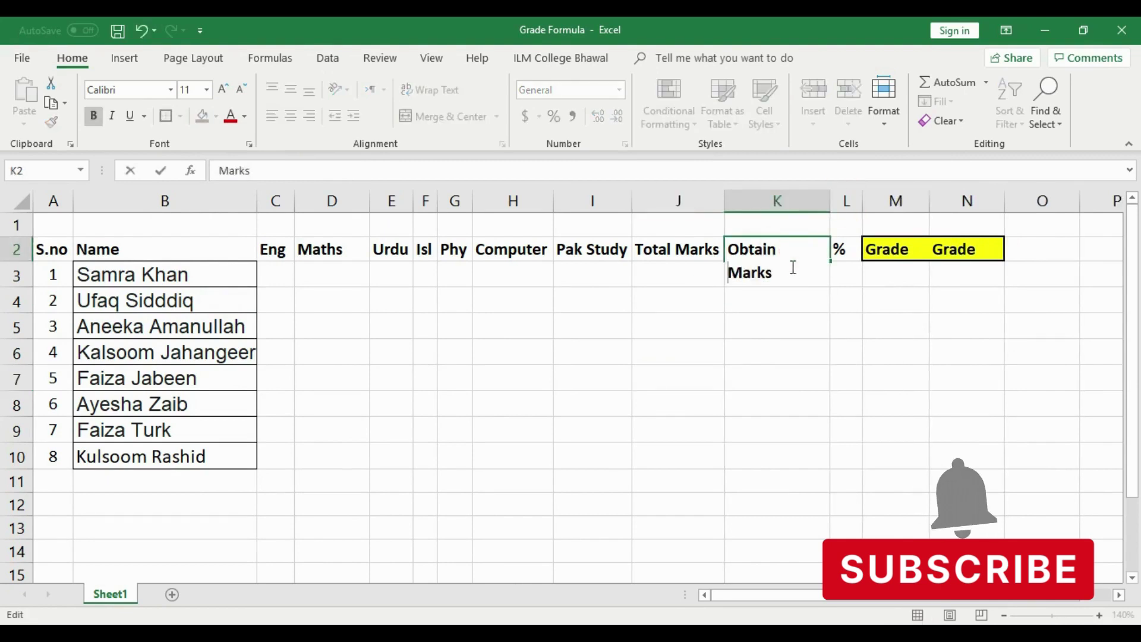
pyautogui.click(761, 338)
pyautogui.click(676, 267)
pyautogui.doubleClick(677, 275)
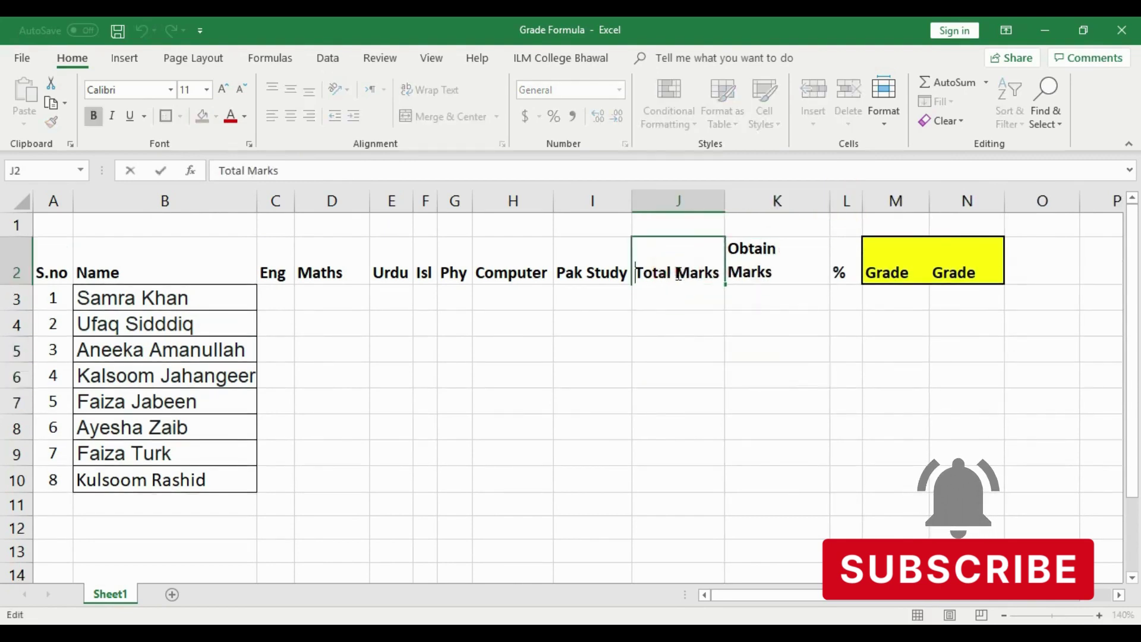
pyautogui.hotkey('alt', 'Return')
pyautogui.click(672, 327)
pyautogui.click(585, 274)
pyautogui.doubleClick(586, 274)
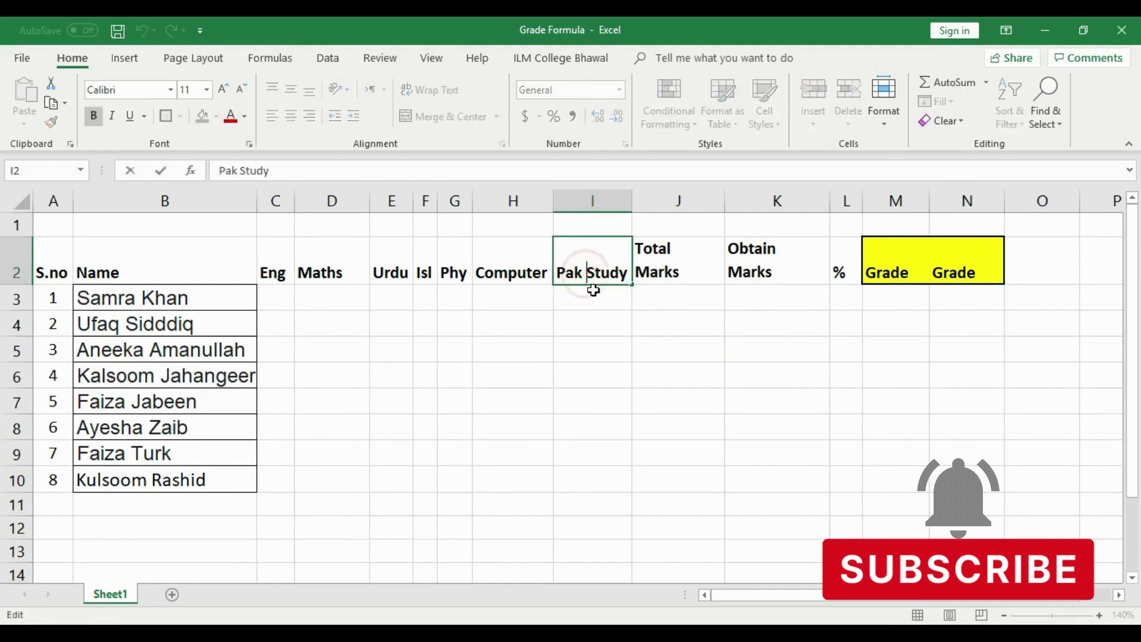
pyautogui.hotkey('alt', 'Return')
pyautogui.click(530, 365)
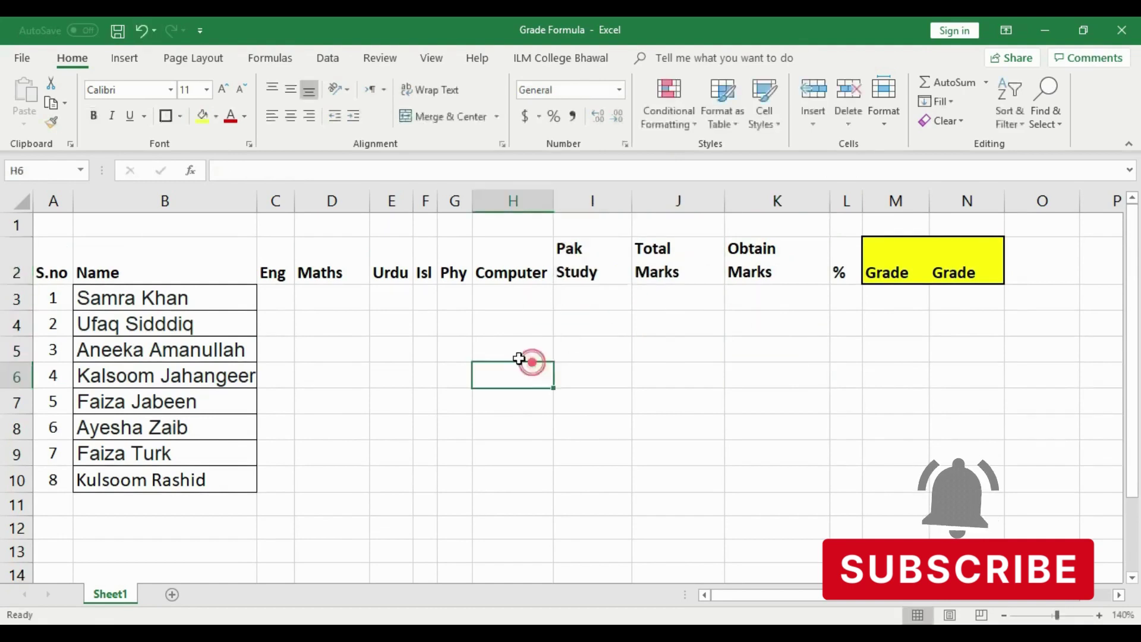
# Step: Centre header row 2 vertically and set its font size to 12
pyautogui.click(13, 269)
pyautogui.click(294, 90)
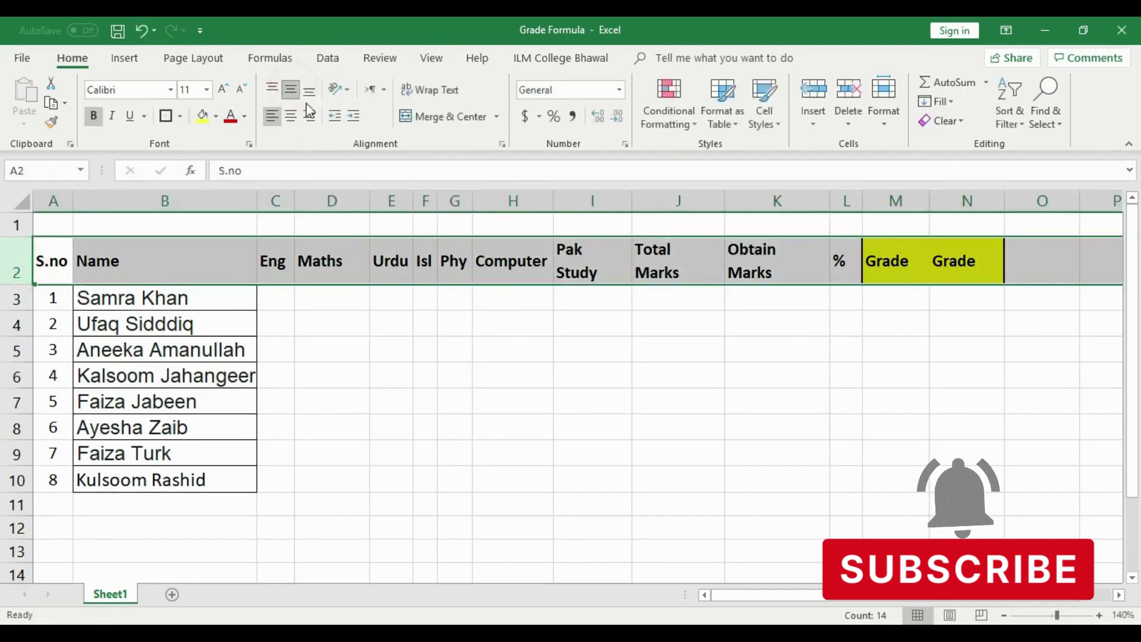
pyautogui.click(224, 89)
pyautogui.click(224, 89)
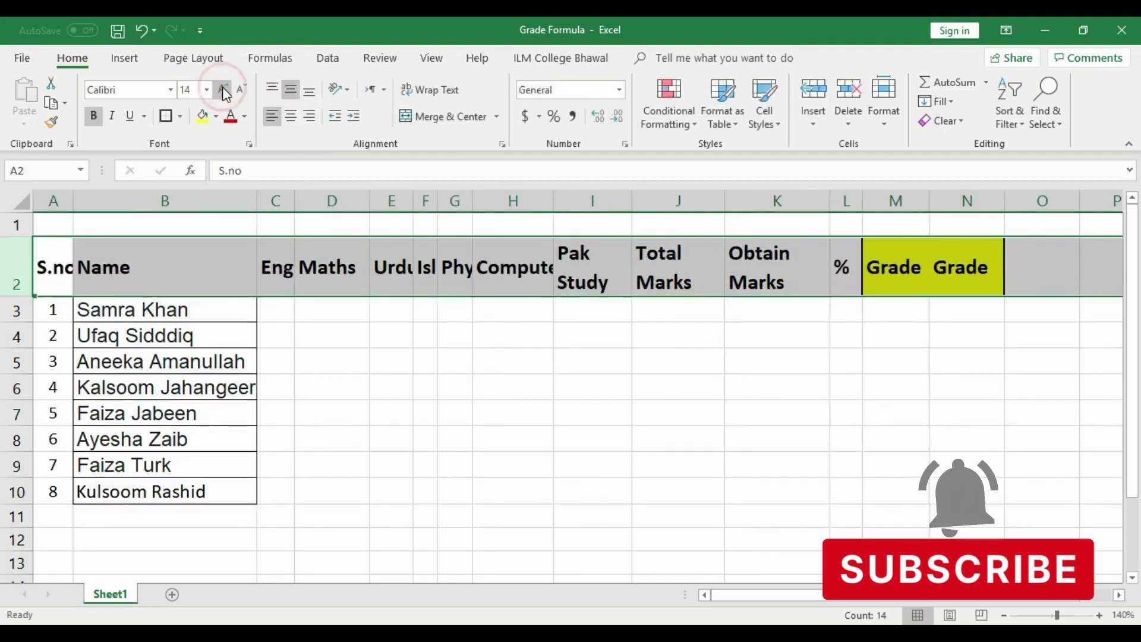
pyautogui.click(241, 90)
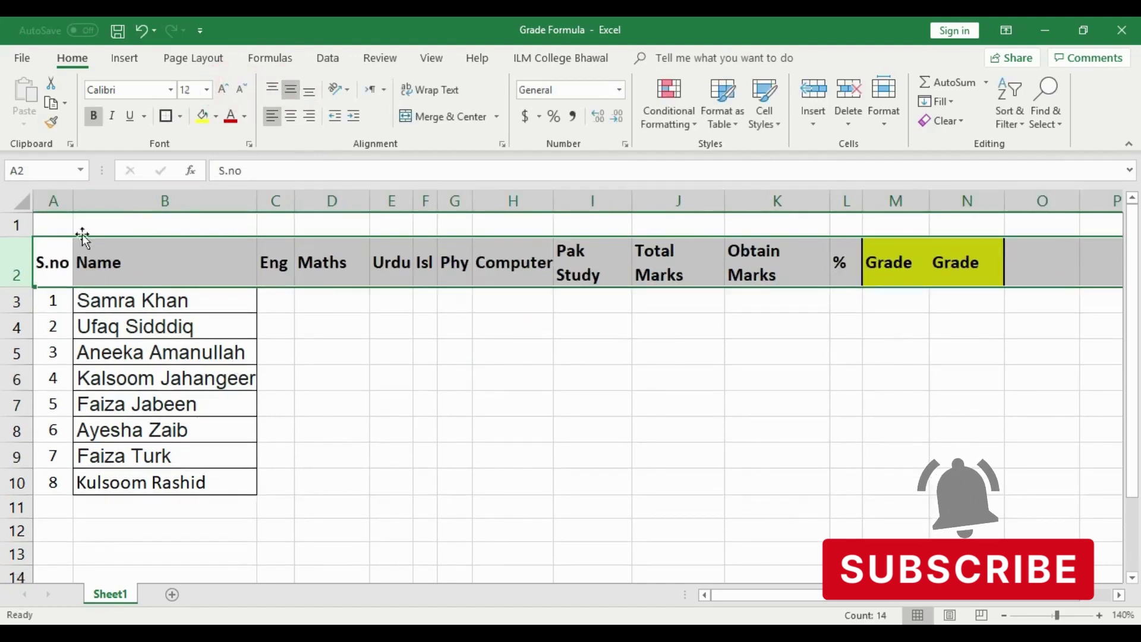
# Step: Put a thick box border around header cells A2:N2 and border each heading cell
pyautogui.click(490, 423)
pyautogui.moveTo(52, 262); pyautogui.dragTo(980, 264)
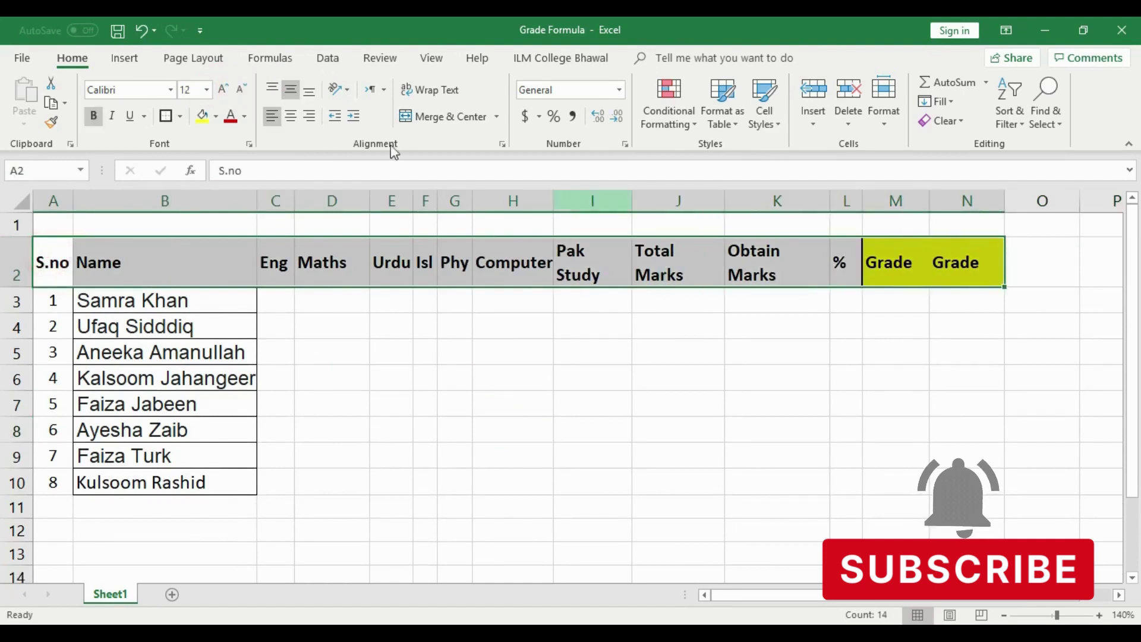
pyautogui.click(165, 117)
pyautogui.click(132, 300)
pyautogui.click(51, 268)
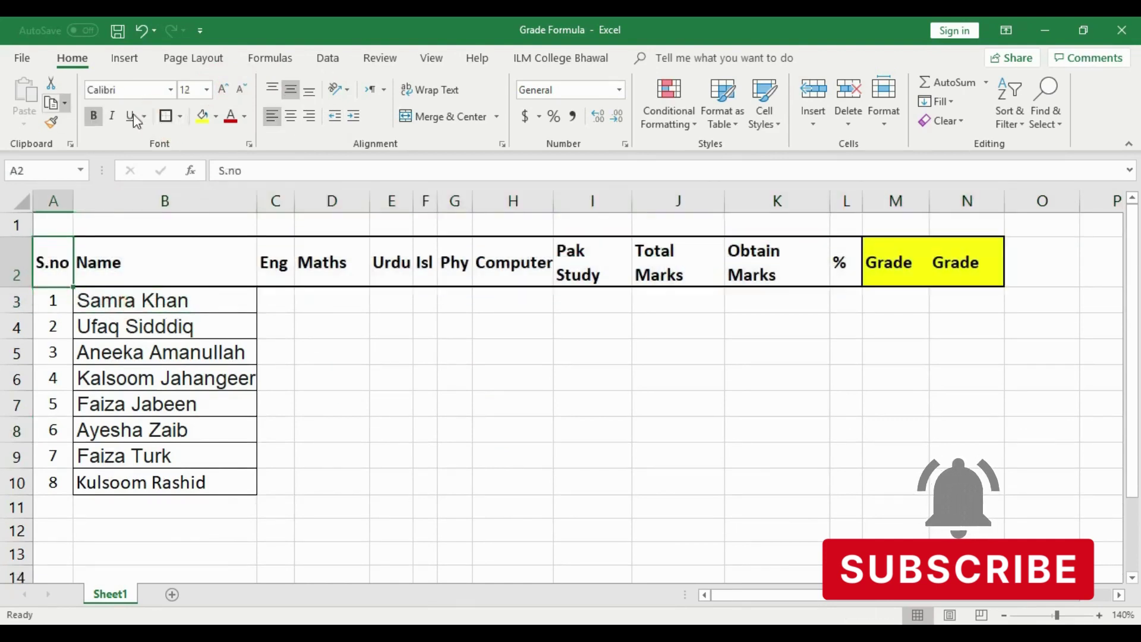
pyautogui.click(169, 118)
pyautogui.press('Right')
pyautogui.press('Right')
pyautogui.press('Right')
pyautogui.press('Right')
pyautogui.press('Right')
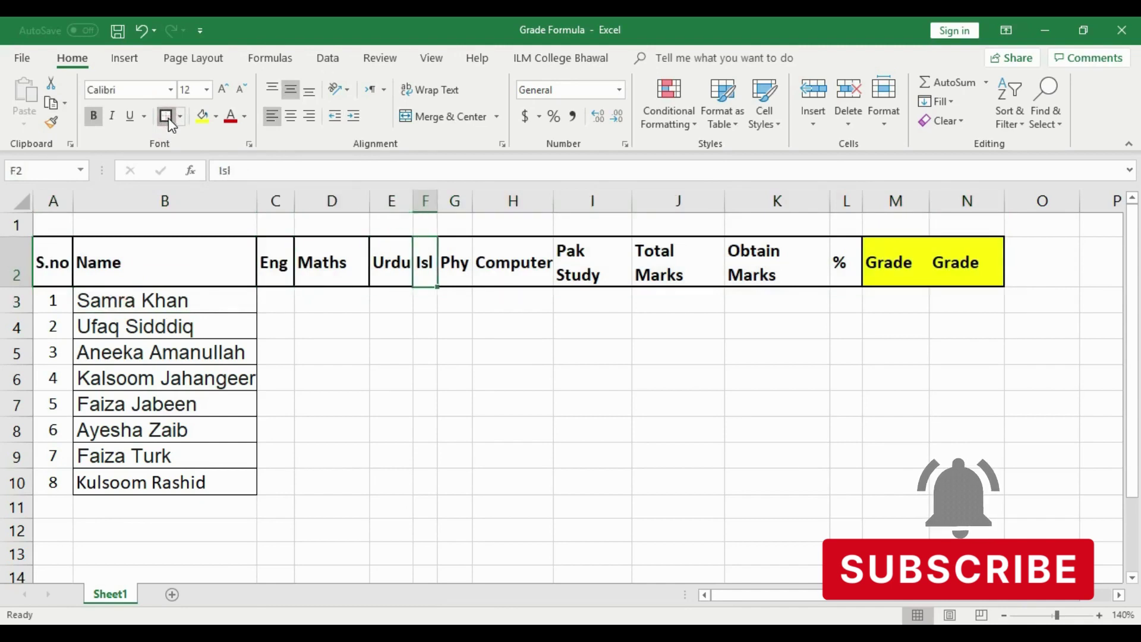
pyautogui.press('Right')
pyautogui.press('Right')
pyautogui.press('Right')
pyautogui.press('Right')
pyautogui.press('Right')
pyautogui.press('Right')
pyautogui.click(168, 118)
pyautogui.press('Right')
# Step: Select the subject headings from Eng through Pak Study
pyautogui.click(752, 440)
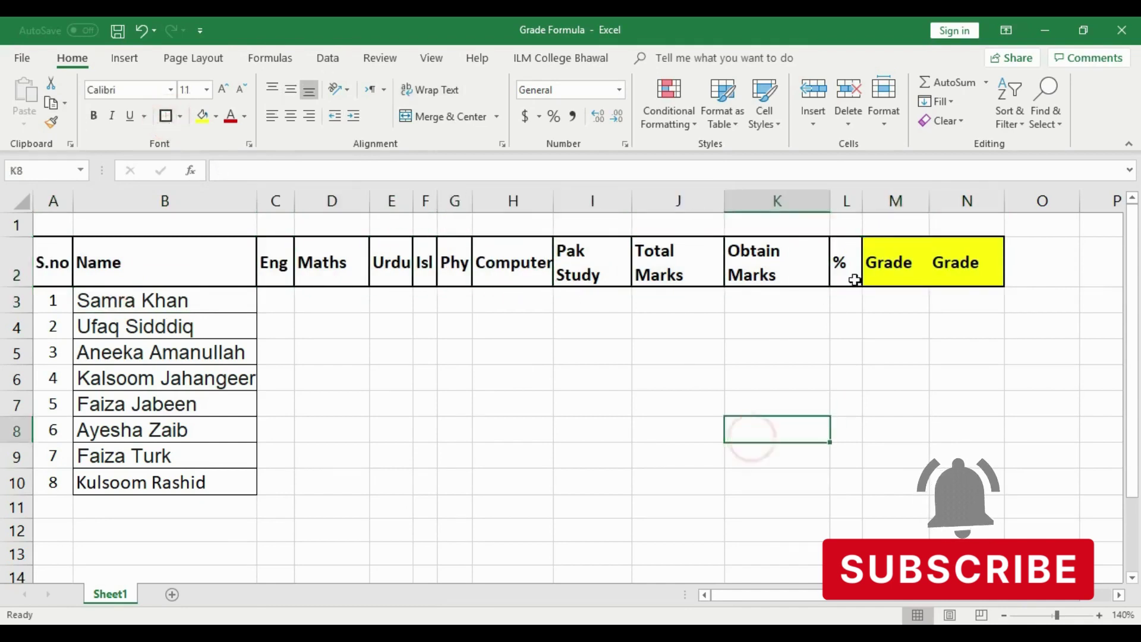
pyautogui.moveTo(846, 267); pyautogui.dragTo(592, 264)
pyautogui.moveTo(291, 275)
pyautogui.mouseDown()
pyautogui.moveTo(671, 268)
pyautogui.moveTo(581, 267)
pyautogui.mouseUp()
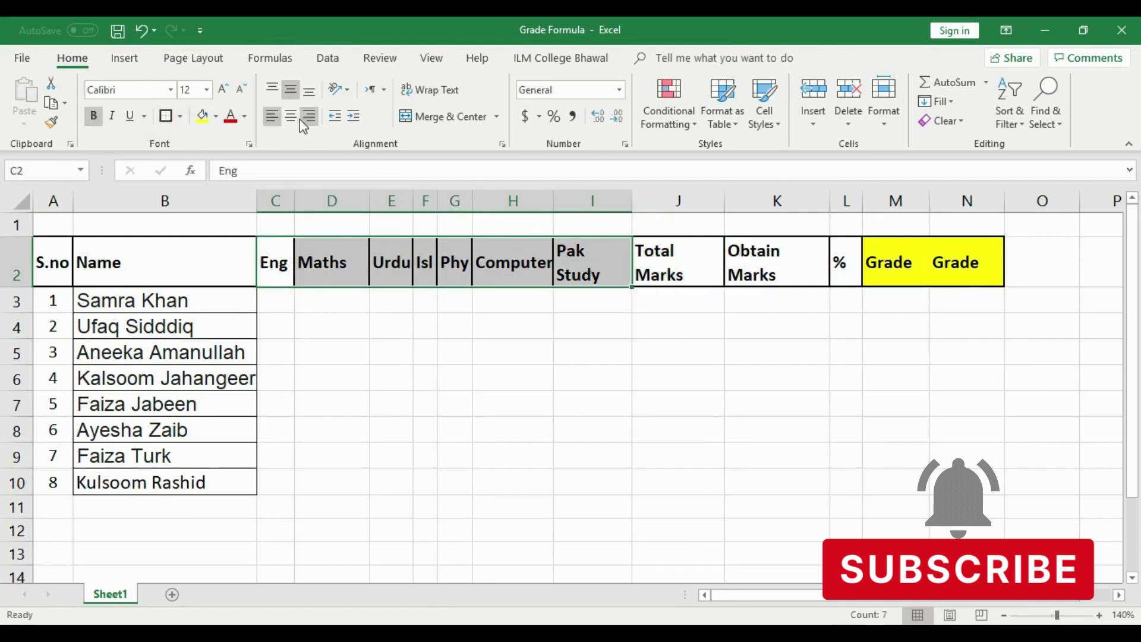
# Step: Fill the subject headings darker grey and Total Marks, Obtain Marks and % light green
pyautogui.click(215, 115)
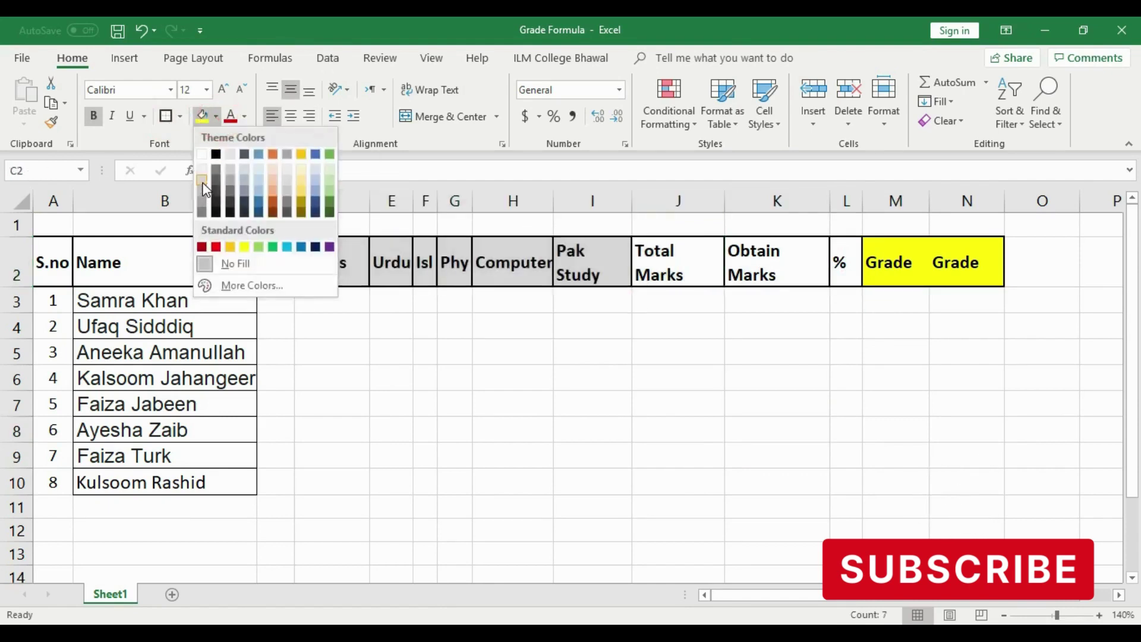
pyautogui.click(202, 182)
pyautogui.click(644, 349)
pyautogui.moveTo(673, 265); pyautogui.dragTo(844, 261)
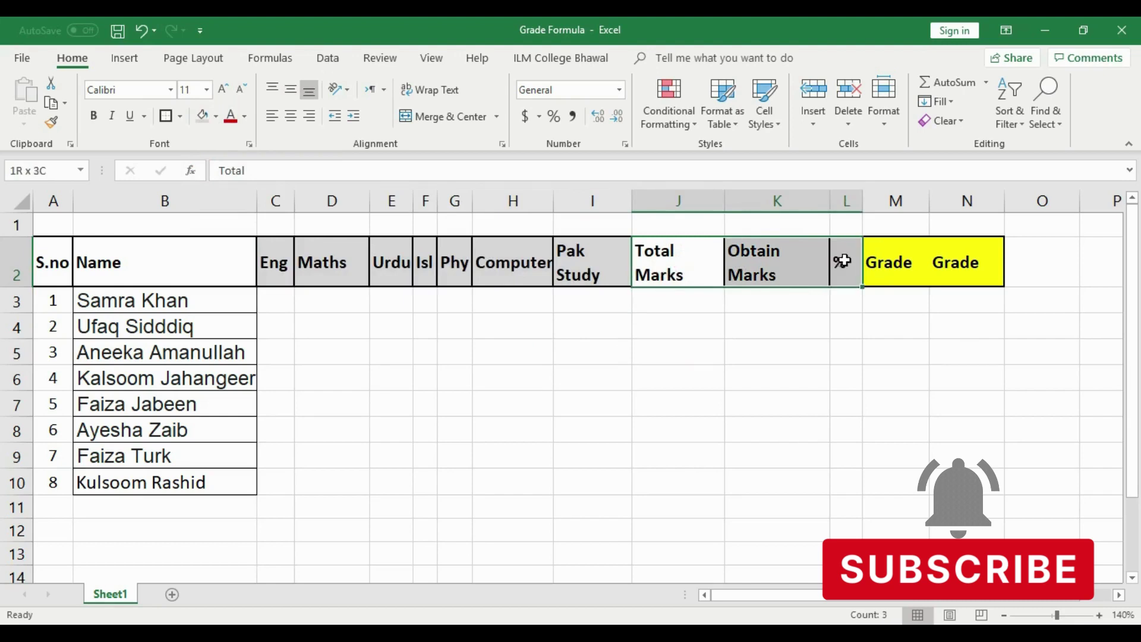
pyautogui.click(216, 116)
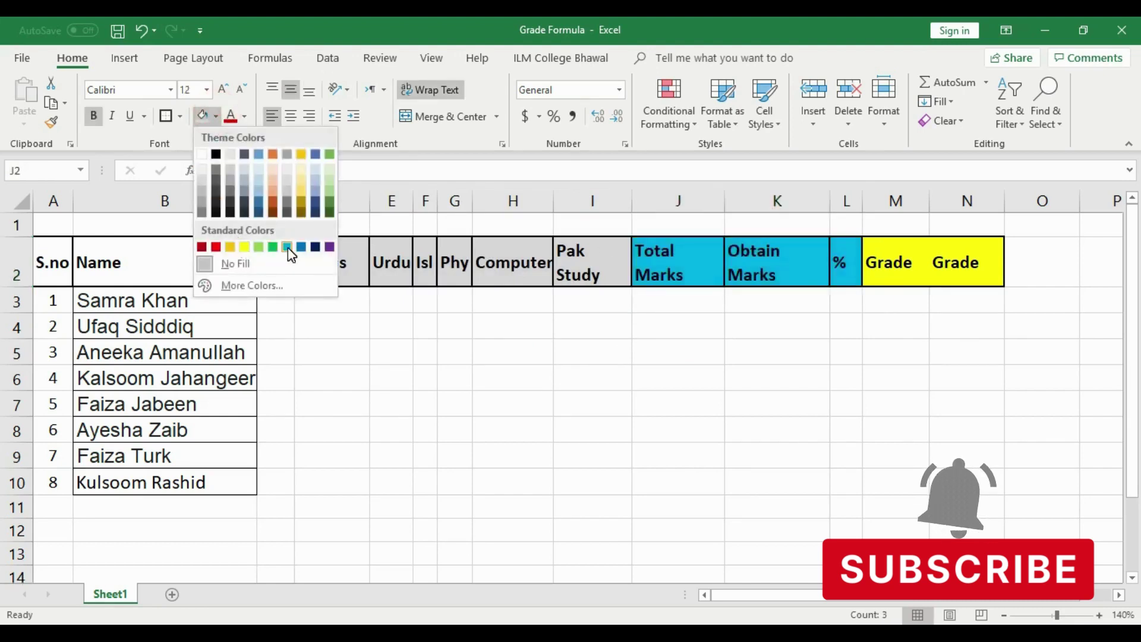
pyautogui.click(258, 247)
pyautogui.click(293, 352)
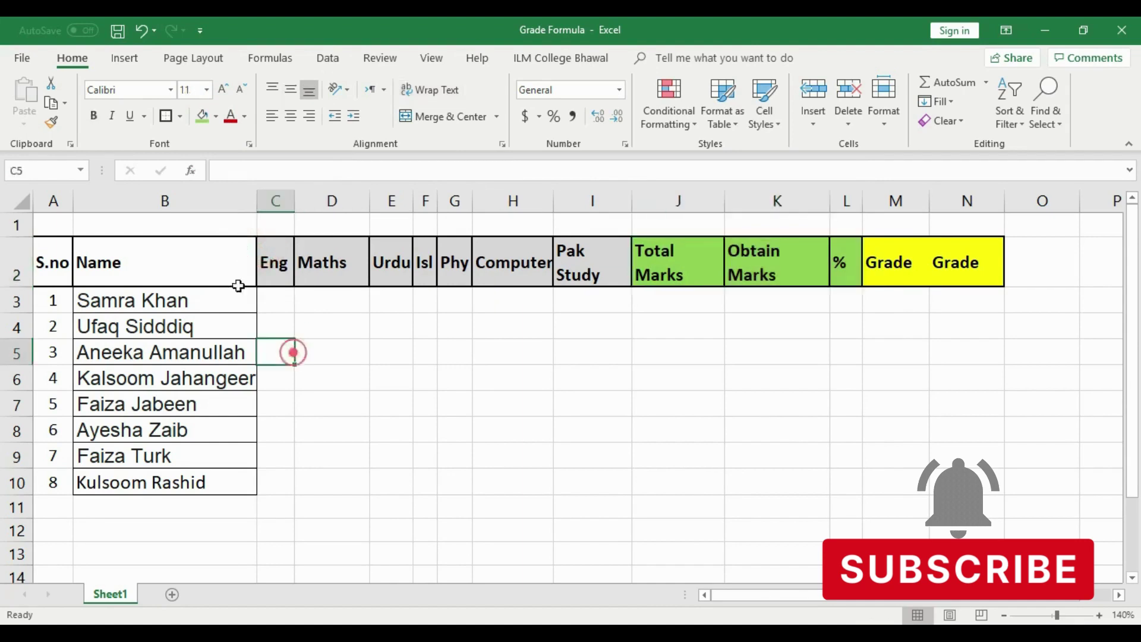
# Step: Fill the S.no and Name headings gold, keeping their text black
pyautogui.moveTo(236, 269); pyautogui.dragTo(51, 261)
pyautogui.click(223, 116)
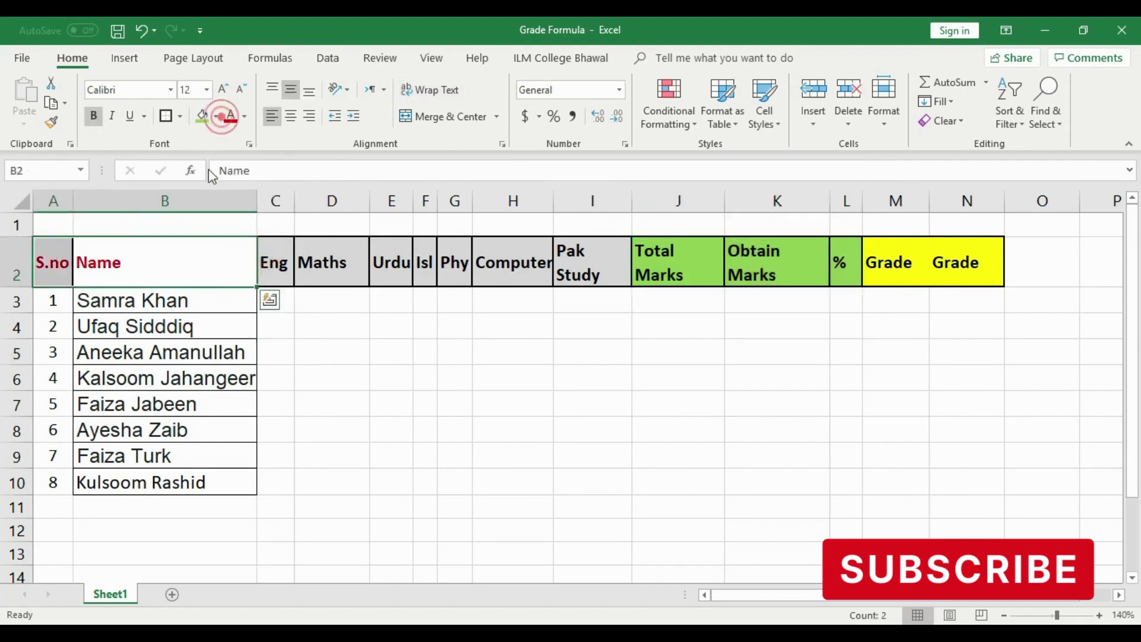
pyautogui.click(257, 321)
pyautogui.moveTo(214, 262); pyautogui.dragTo(51, 262)
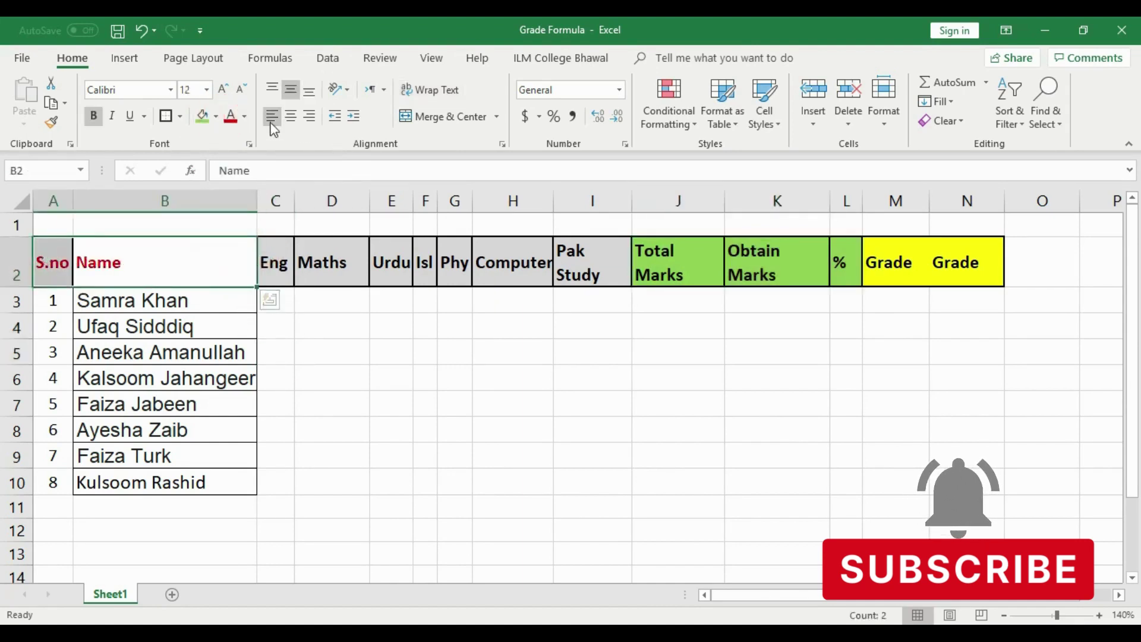
pyautogui.click(247, 119)
pyautogui.click(238, 138)
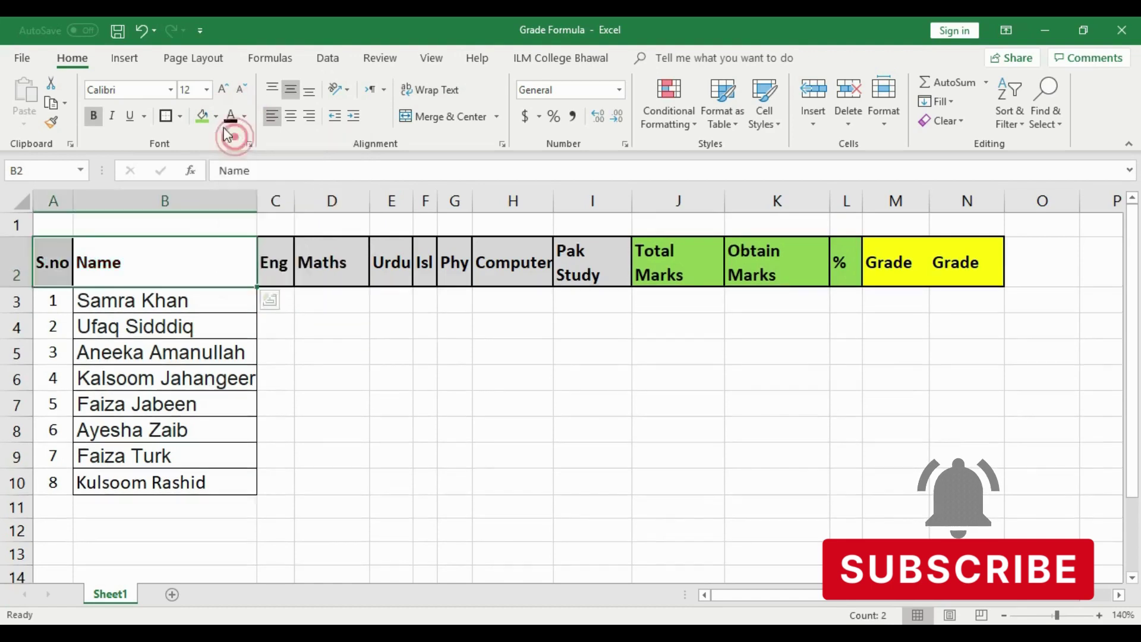
pyautogui.click(219, 115)
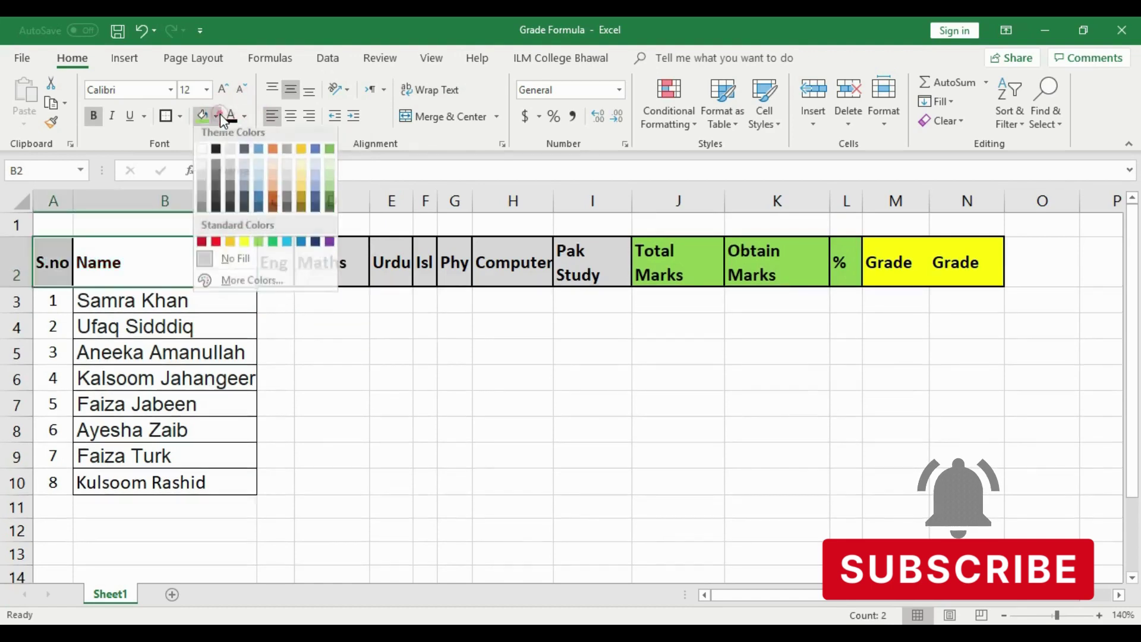
pyautogui.click(235, 252)
pyautogui.click(423, 427)
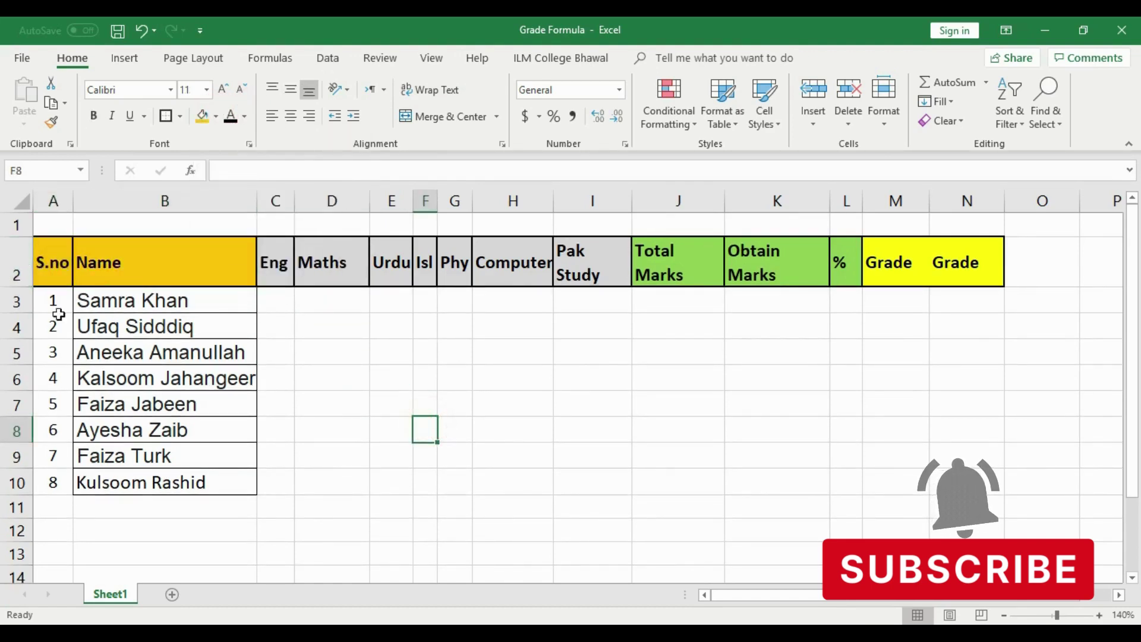
# Step: Give student rows A3:N10 an outside border and All Borders gridlines
pyautogui.moveTo(50, 300)
pyautogui.mouseDown()
pyautogui.moveTo(147, 365)
pyautogui.moveTo(1001, 484)
pyautogui.mouseUp()
pyautogui.click(180, 116)
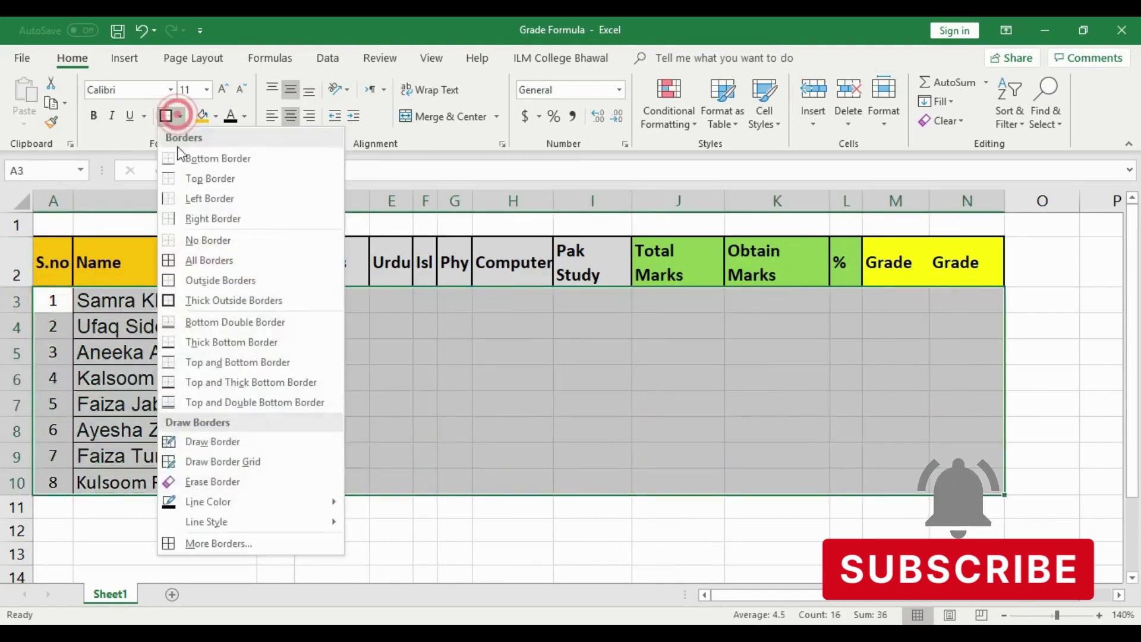
pyautogui.click(220, 280)
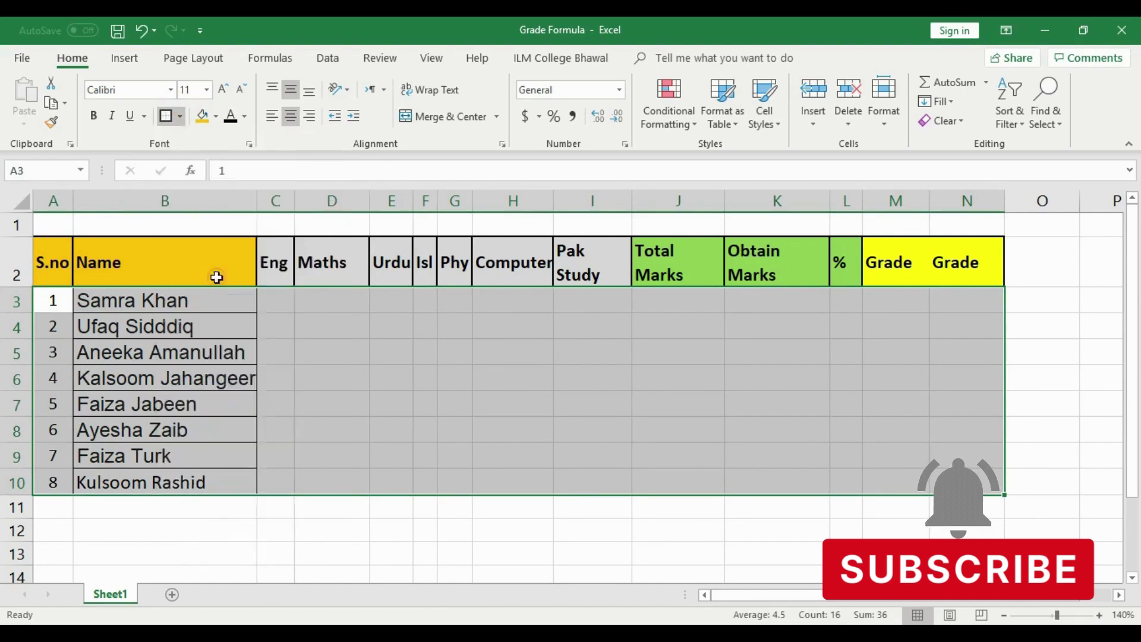
pyautogui.click(377, 395)
pyautogui.click(44, 301)
pyautogui.moveTo(63, 304); pyautogui.dragTo(975, 481)
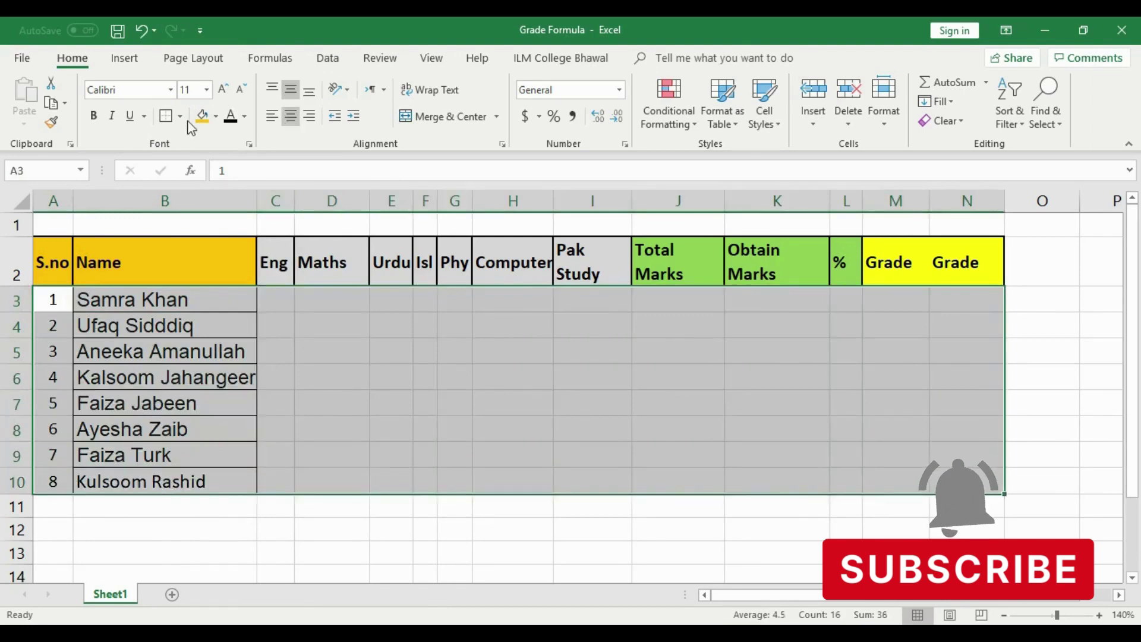
pyautogui.click(179, 116)
pyautogui.click(207, 262)
pyautogui.click(425, 404)
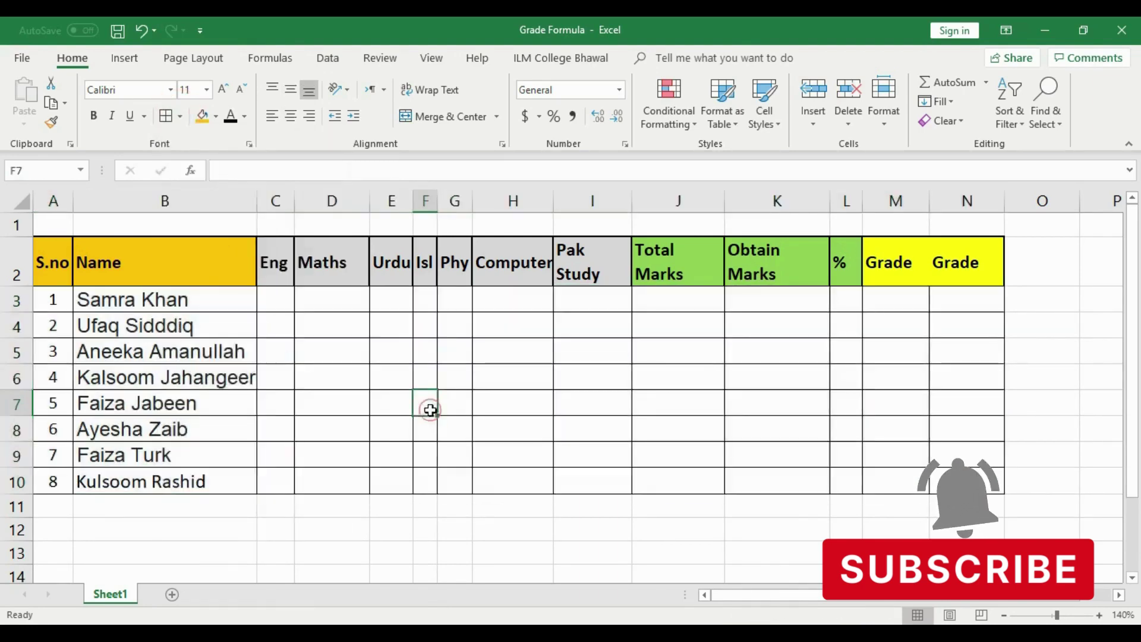
# Step: Apply a thick box border to the header cells, separating the second Grade header
pyautogui.click(48, 267)
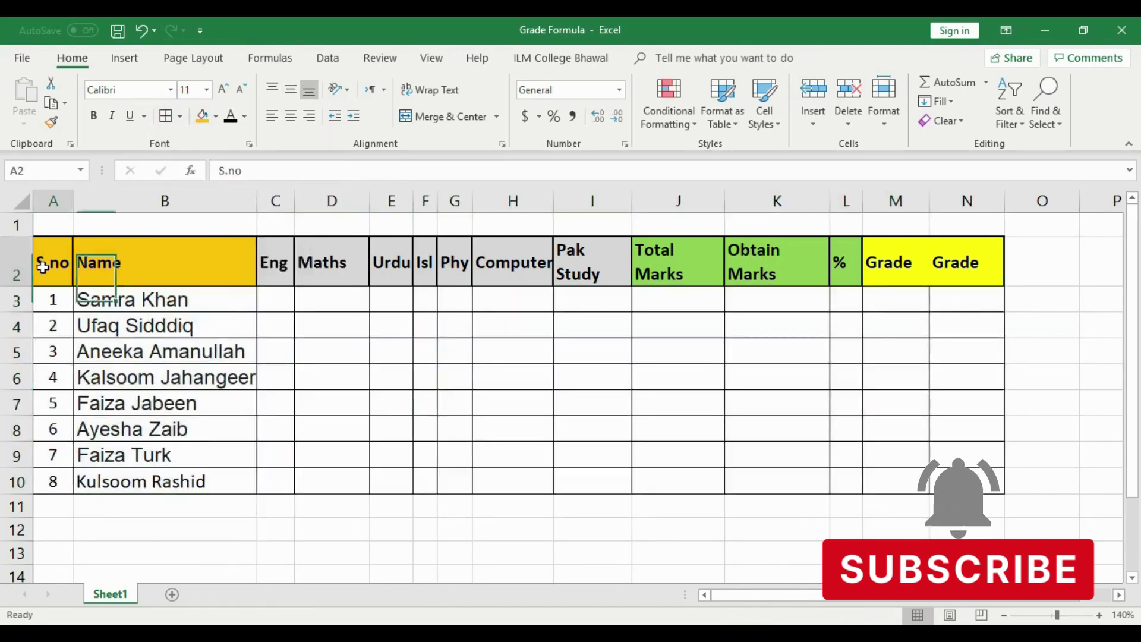
pyautogui.click(180, 116)
pyautogui.click(196, 293)
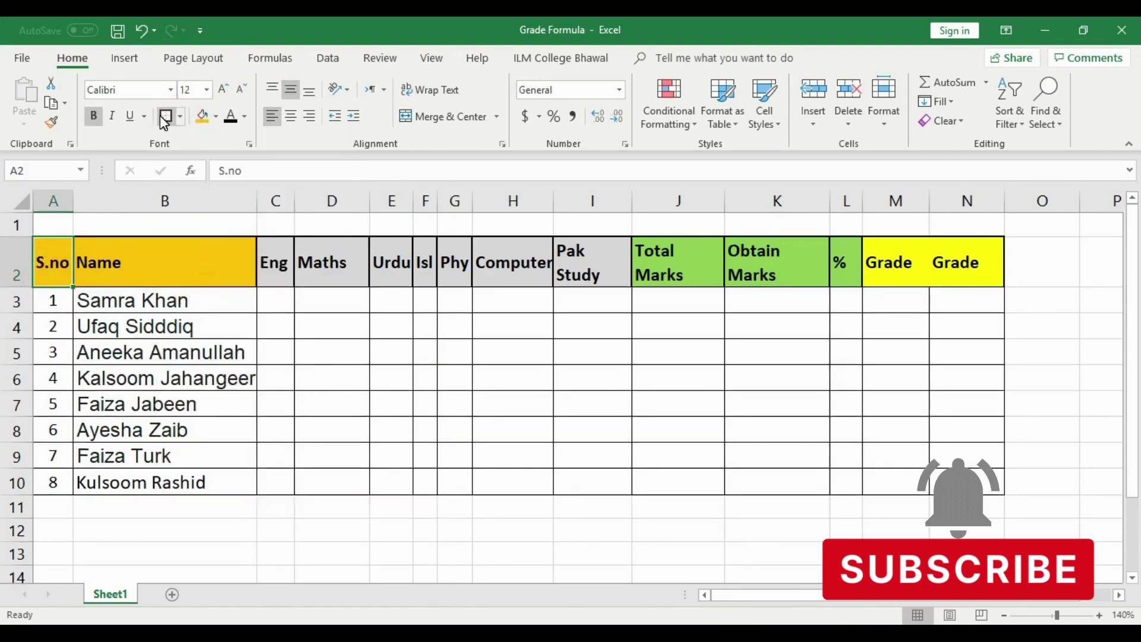
pyautogui.press('Right')
pyautogui.press('Right')
pyautogui.press('Right')
pyautogui.press('Right')
pyautogui.press('Right')
pyautogui.press('Right')
pyautogui.press('Right')
pyautogui.press('Right')
pyautogui.press('Right')
pyautogui.press('Right')
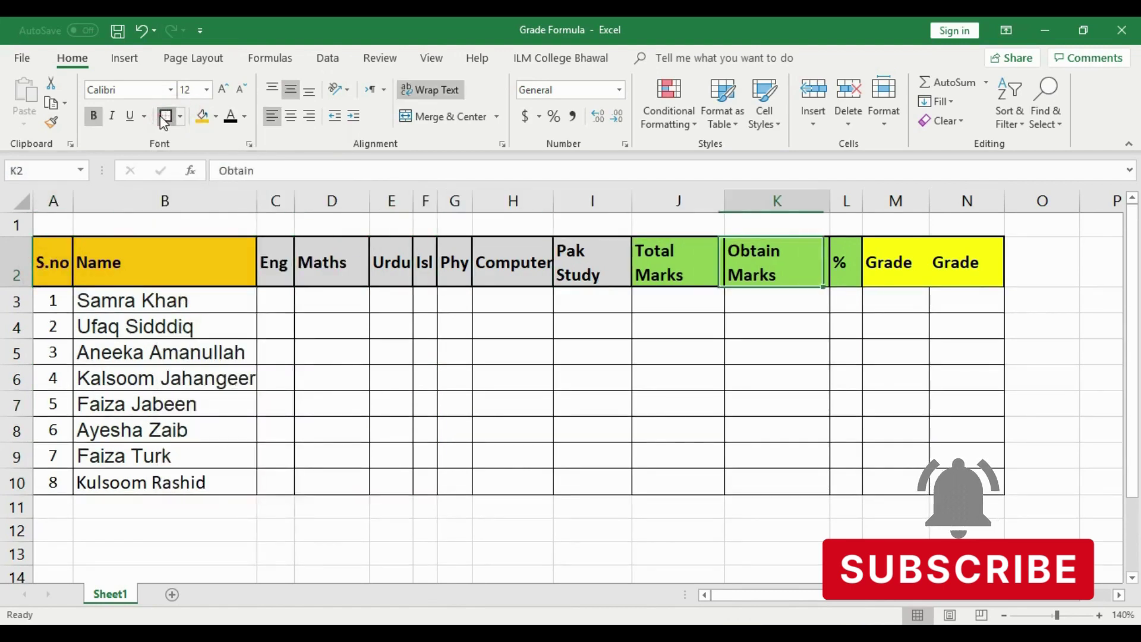
pyautogui.press('Right')
pyautogui.press('Right')
pyautogui.press('Right')
pyautogui.click(165, 117)
pyautogui.click(362, 427)
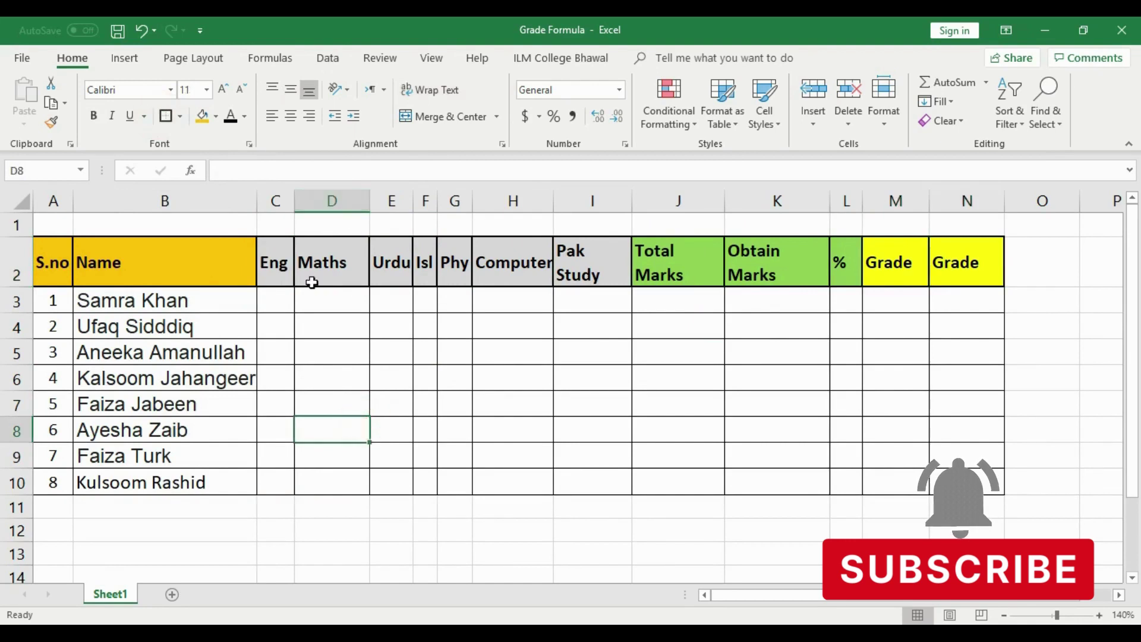
# Step: Enter row 3's marks: Eng 55, Maths 67, Urdu 88, Isl 57, Phy 32
pyautogui.click(281, 297)
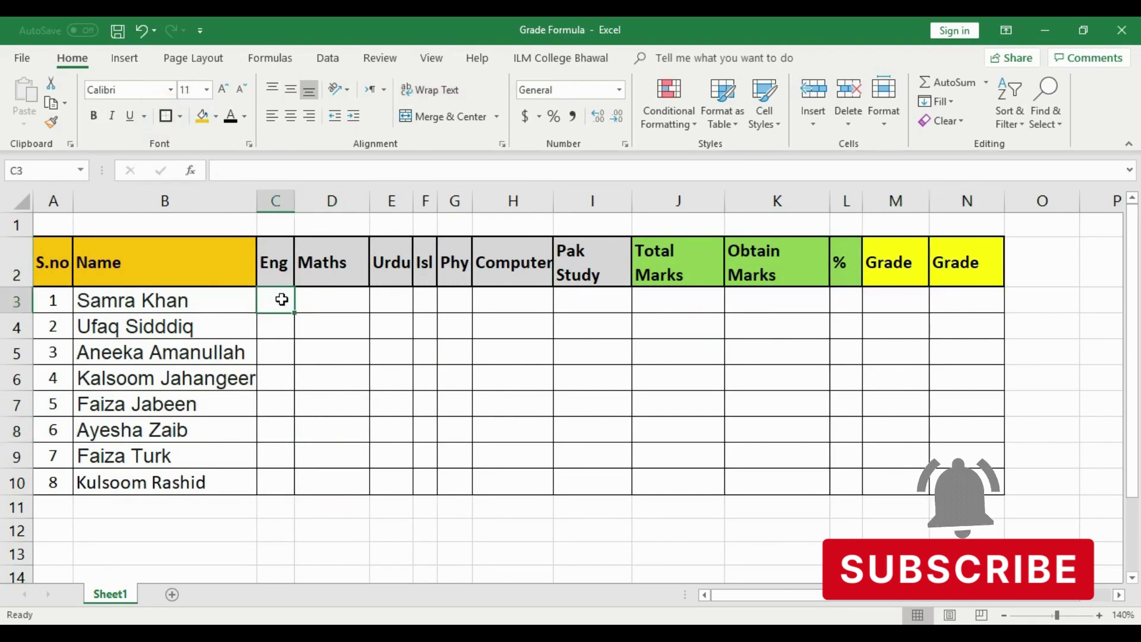
pyautogui.write('55')
pyautogui.click(315, 304)
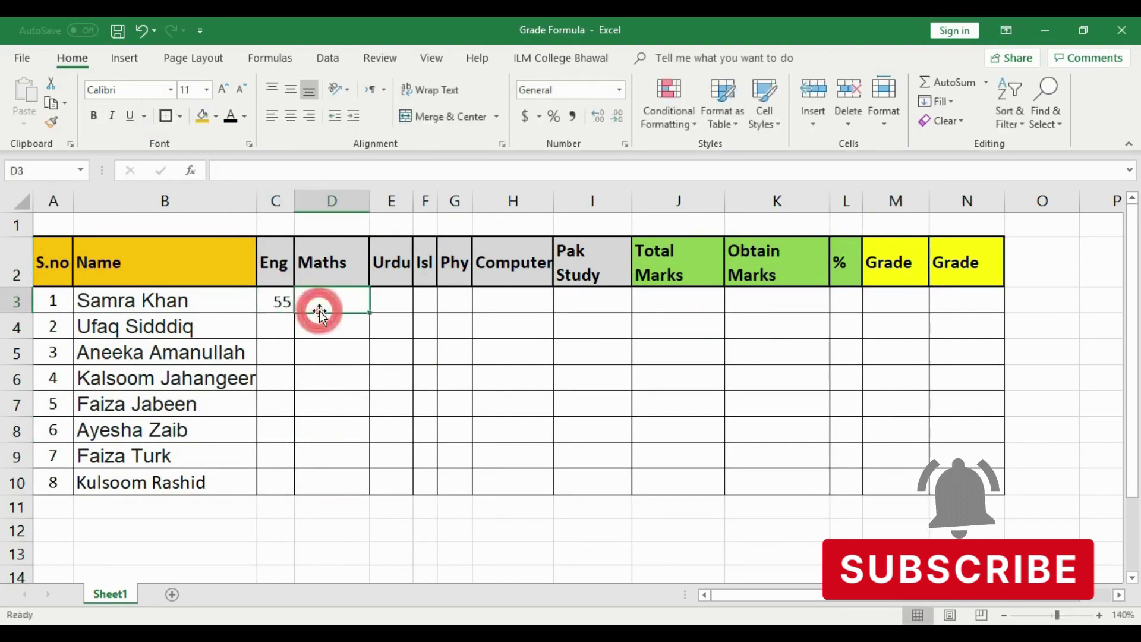
pyautogui.write('67')
pyautogui.click(389, 310)
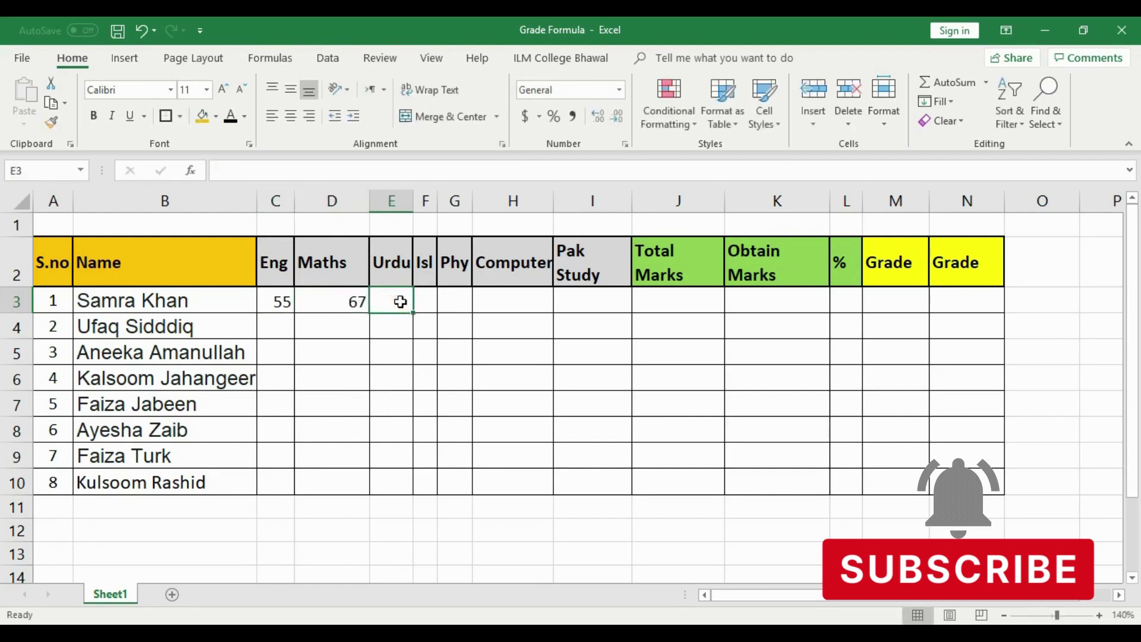
pyautogui.write('88')
pyautogui.click(425, 306)
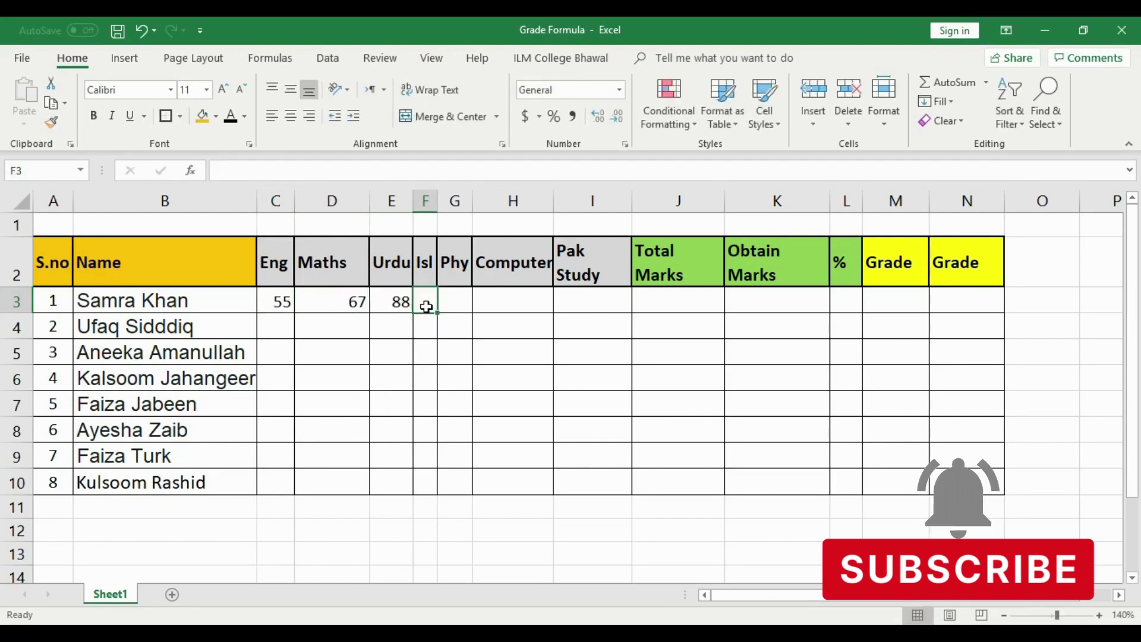
pyautogui.write('57')
pyautogui.click(457, 306)
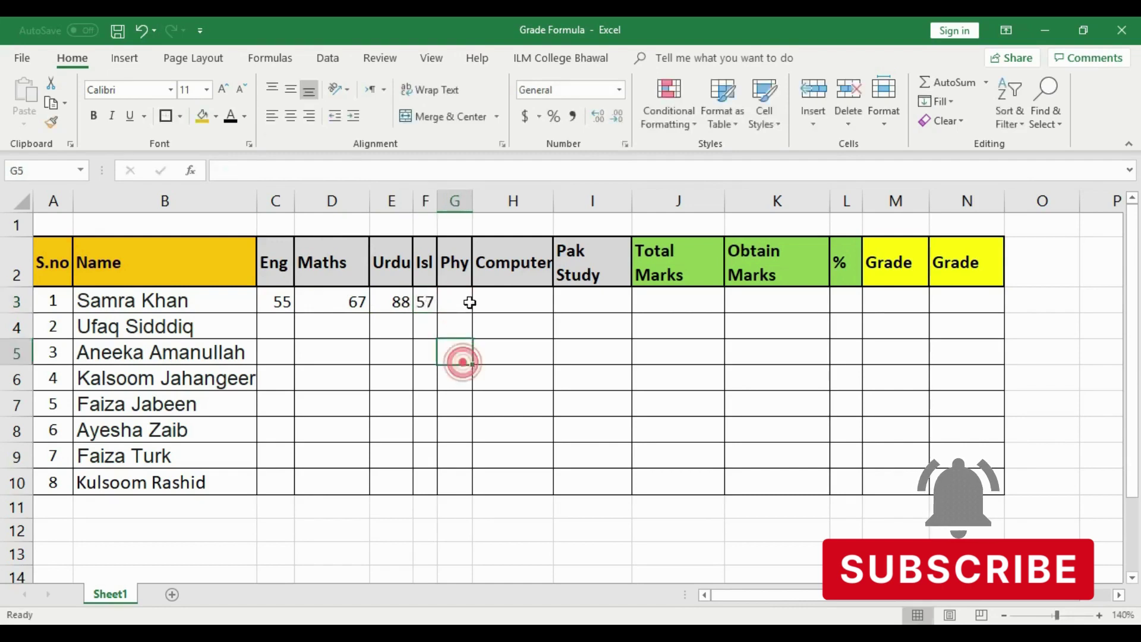
pyautogui.write('32')
pyautogui.click(504, 295)
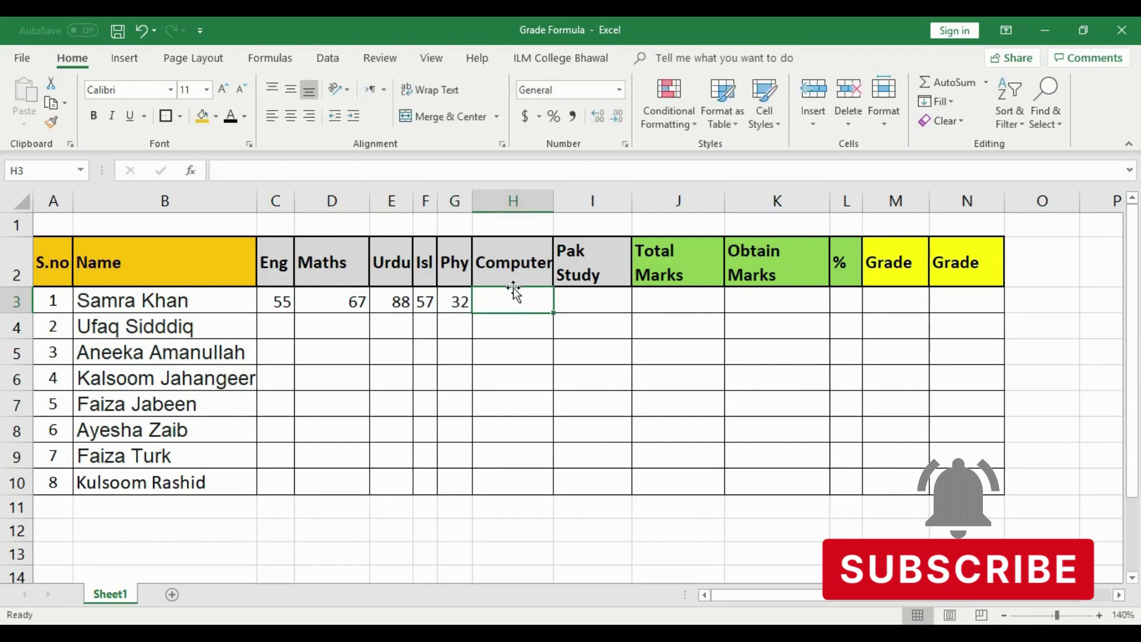
# Step: Shorten the Computer heading to Com and enter 67 for Com and 89 for Pak Study
pyautogui.click(547, 262)
pyautogui.doubleClick(547, 263)
pyautogui.press('BackSpace')
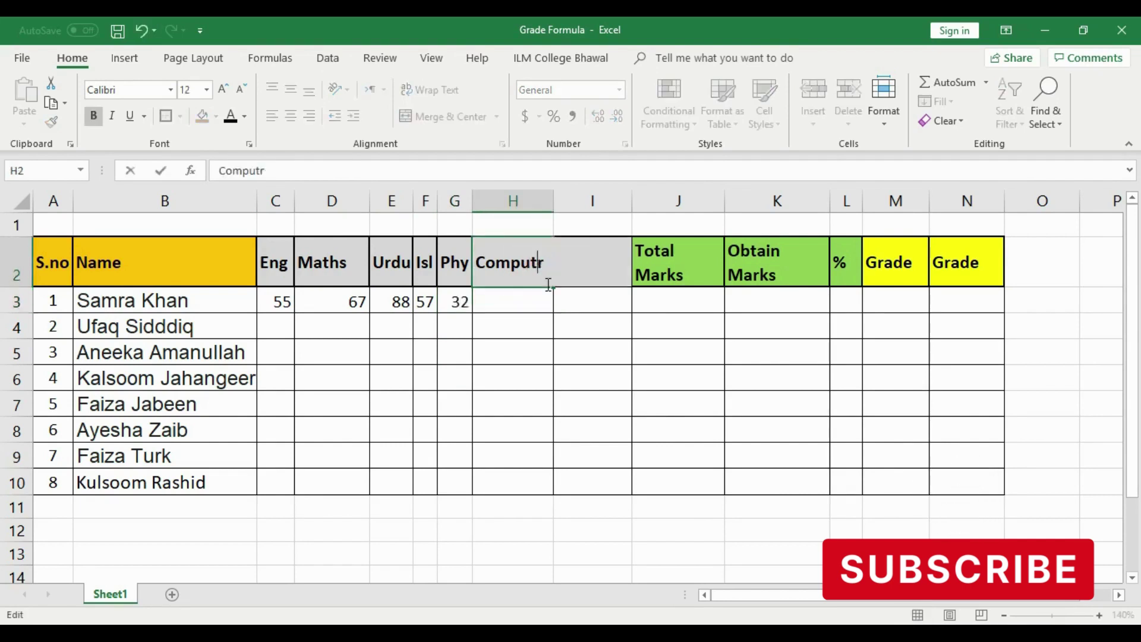
pyautogui.press('BackSpace')
pyautogui.press('BackSpace')
pyautogui.press('Delete')
pyautogui.click(518, 300)
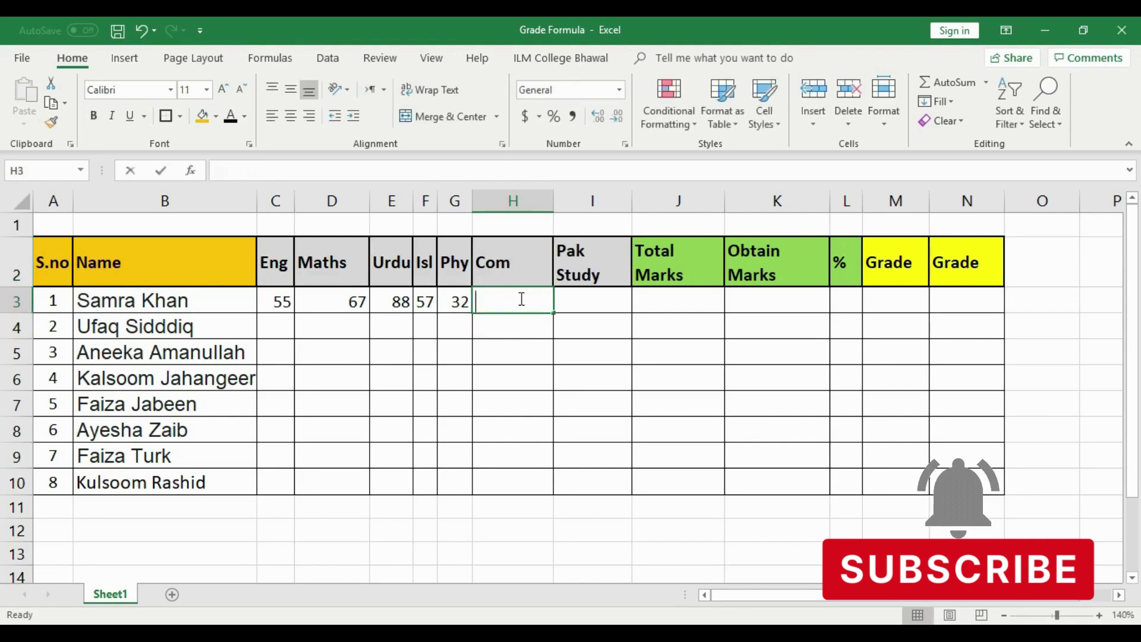
pyautogui.write('67')
pyautogui.click(590, 309)
pyautogui.write('8')
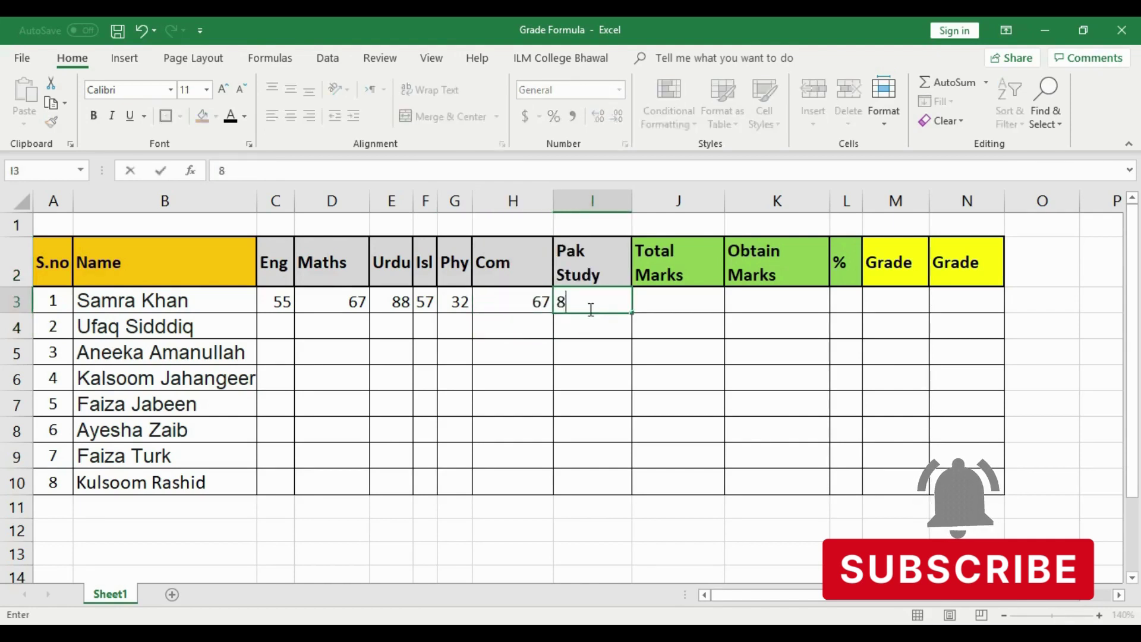
pyautogui.write('9')
pyautogui.click(598, 344)
# Step: AutoFit the Com and Maths columns and centre the marks in C3:I3
pyautogui.doubleClick(553, 201)
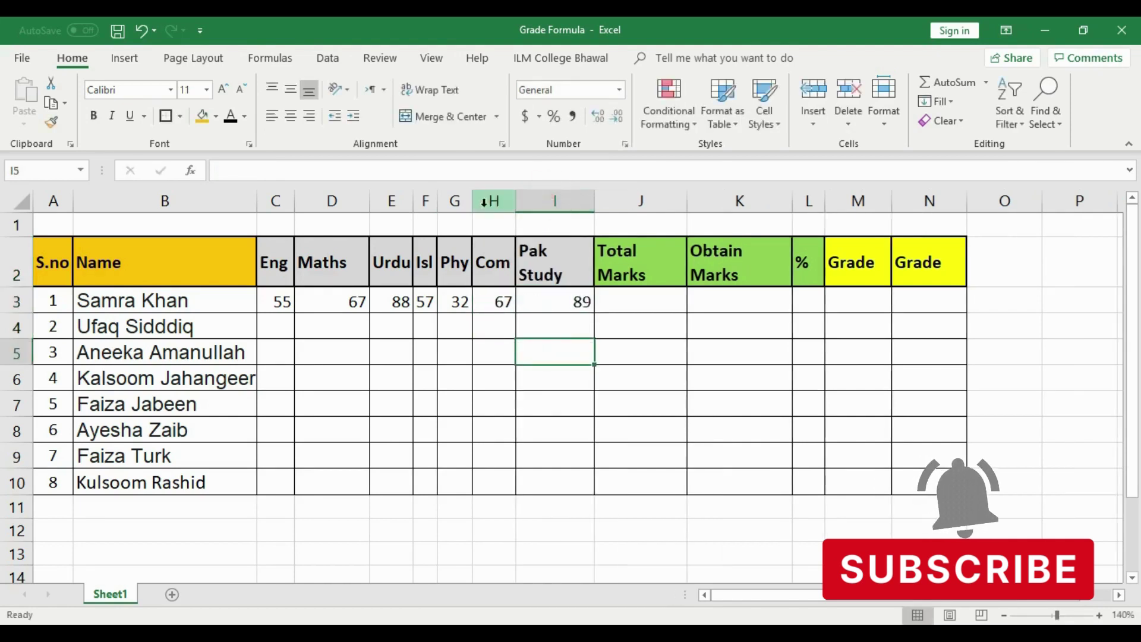
pyautogui.click(288, 299)
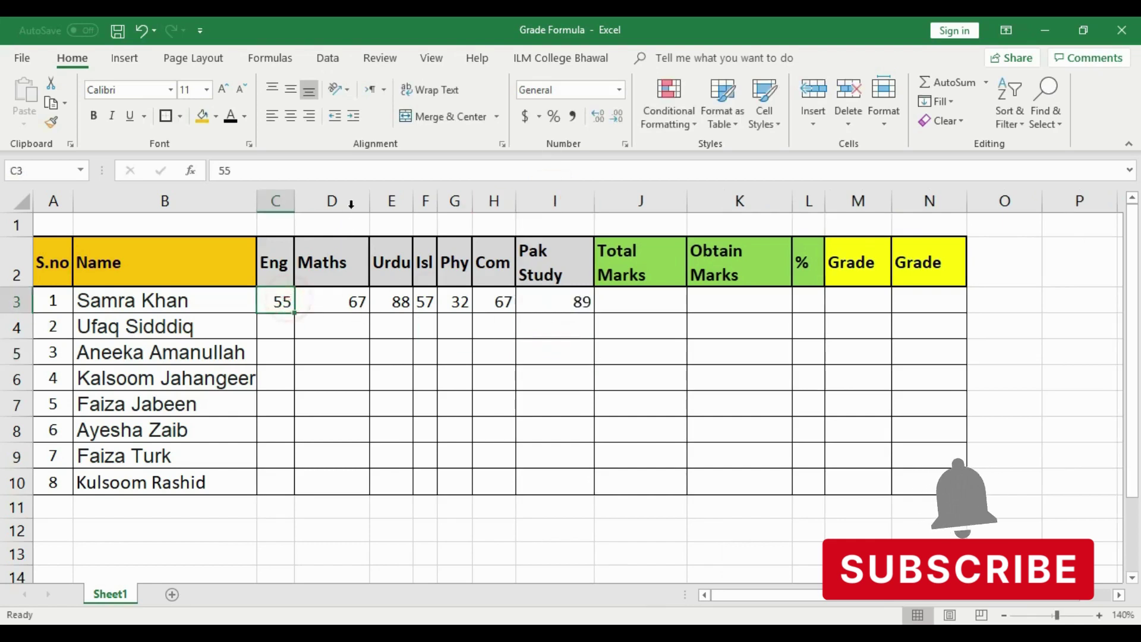
pyautogui.doubleClick(369, 201)
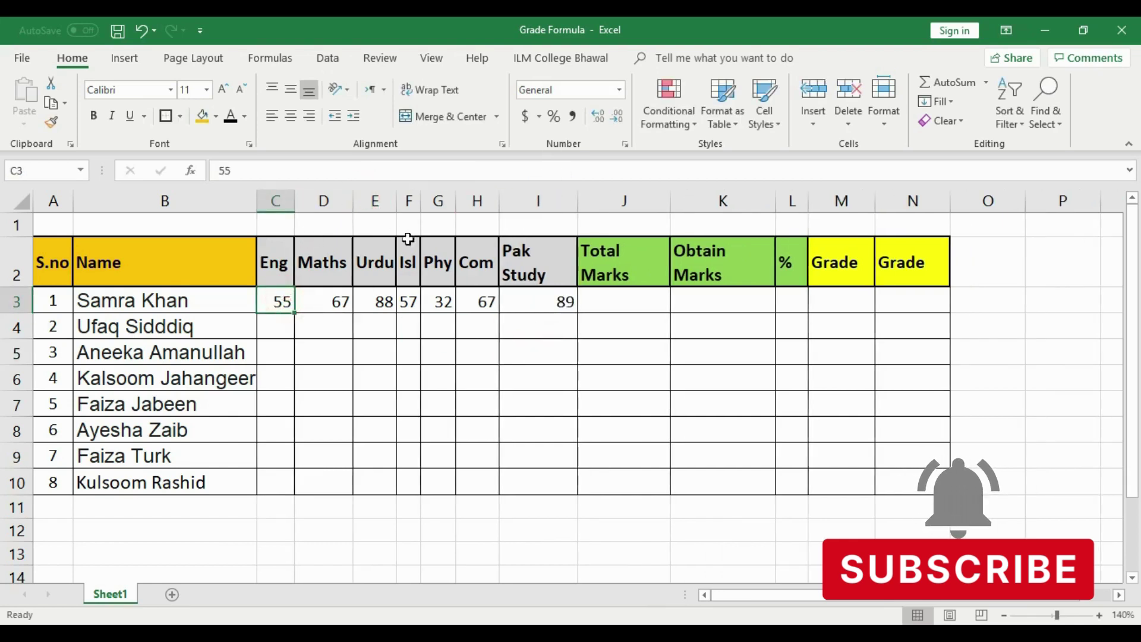
pyautogui.moveTo(278, 301); pyautogui.dragTo(544, 305)
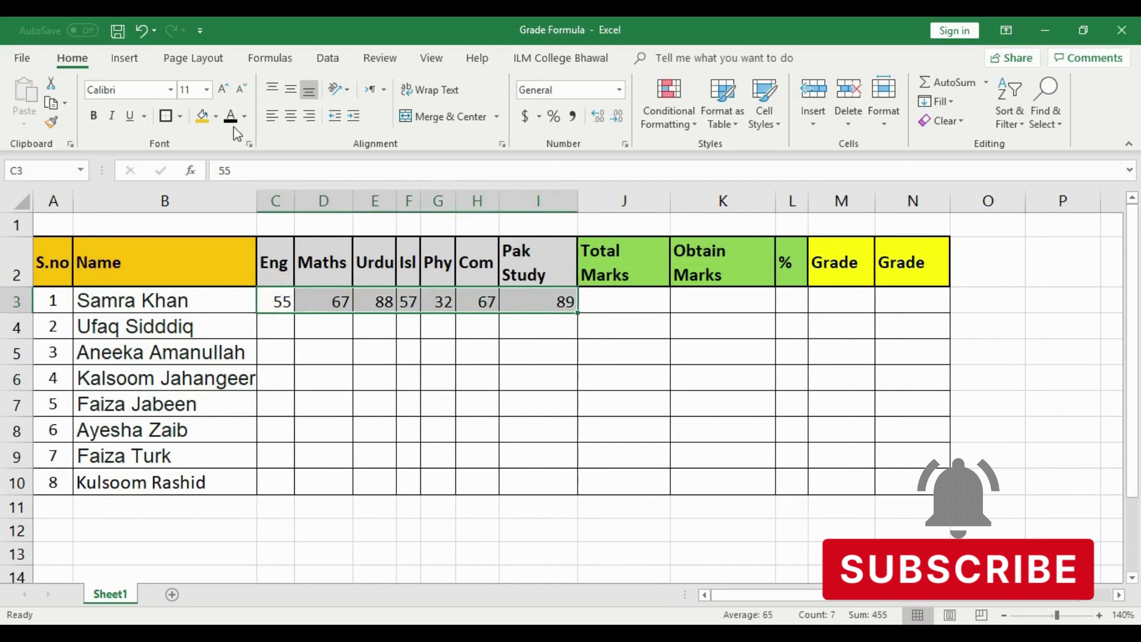
pyautogui.click(291, 116)
pyautogui.click(482, 373)
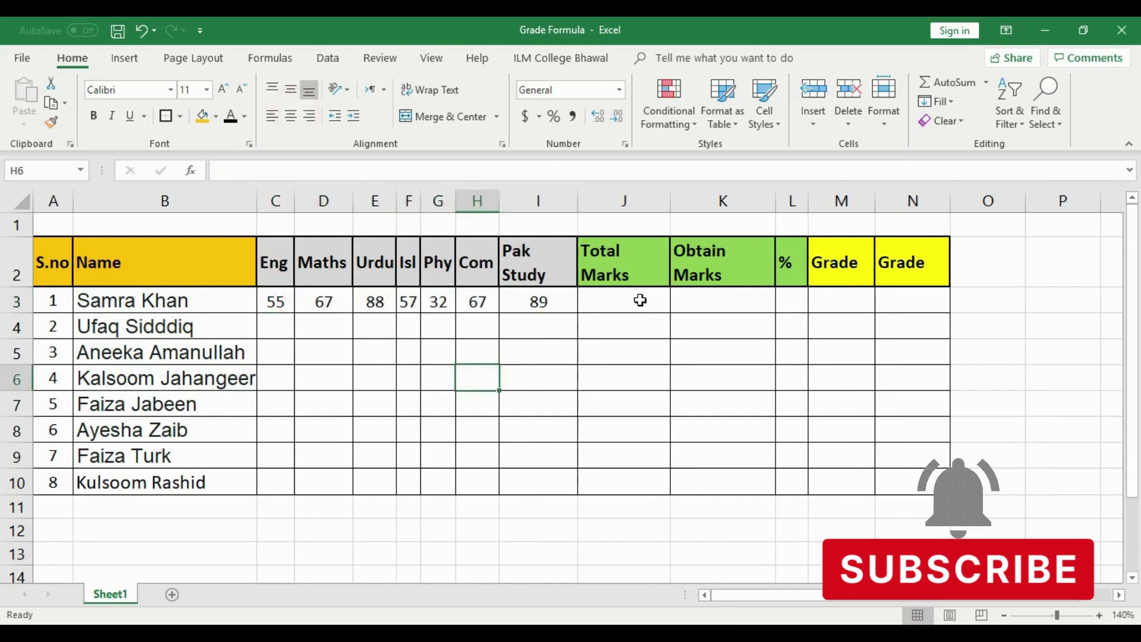
pyautogui.click(285, 332)
pyautogui.write('2')
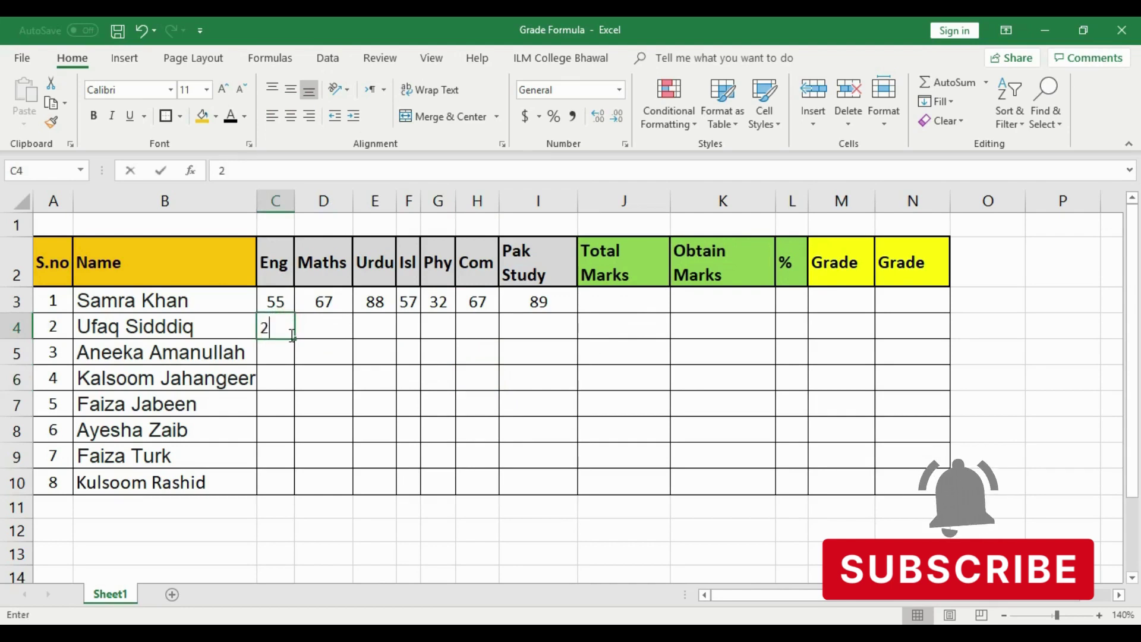
# Step: Enter the second student's marks: 25, 32, 45, 67, 87, 92, 33
pyautogui.write('5')
pyautogui.press('Tab')
pyautogui.write('32')
pyautogui.press('Tab')
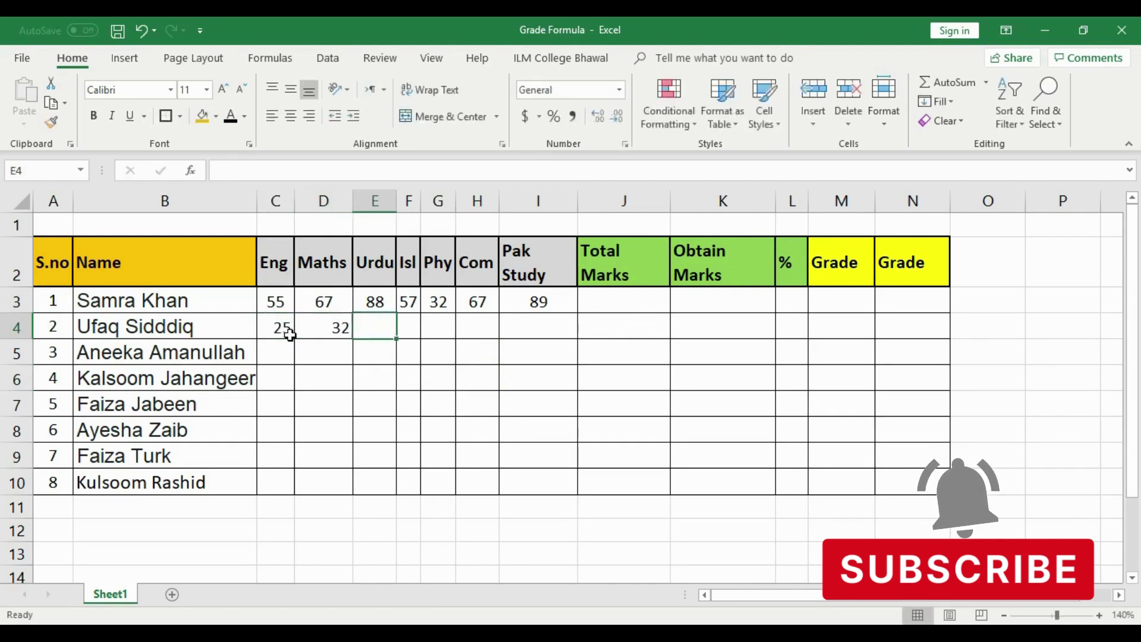
pyautogui.write('45')
pyautogui.press('Tab')
pyautogui.write('6')
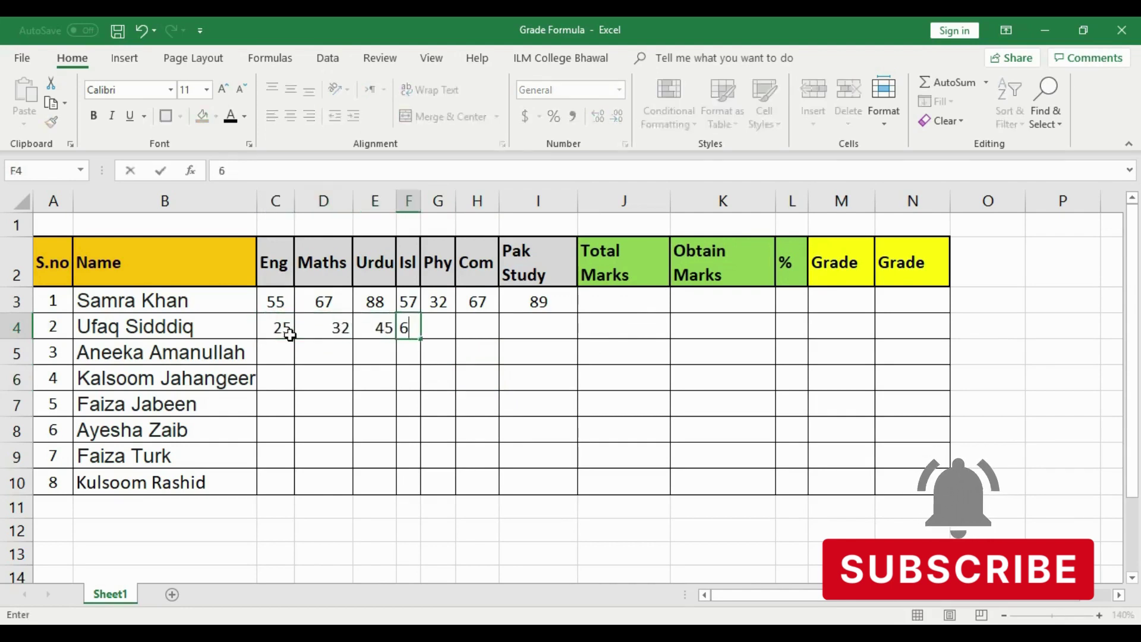
pyautogui.write('7')
pyautogui.press('Tab')
pyautogui.write('87')
pyautogui.press('Tab')
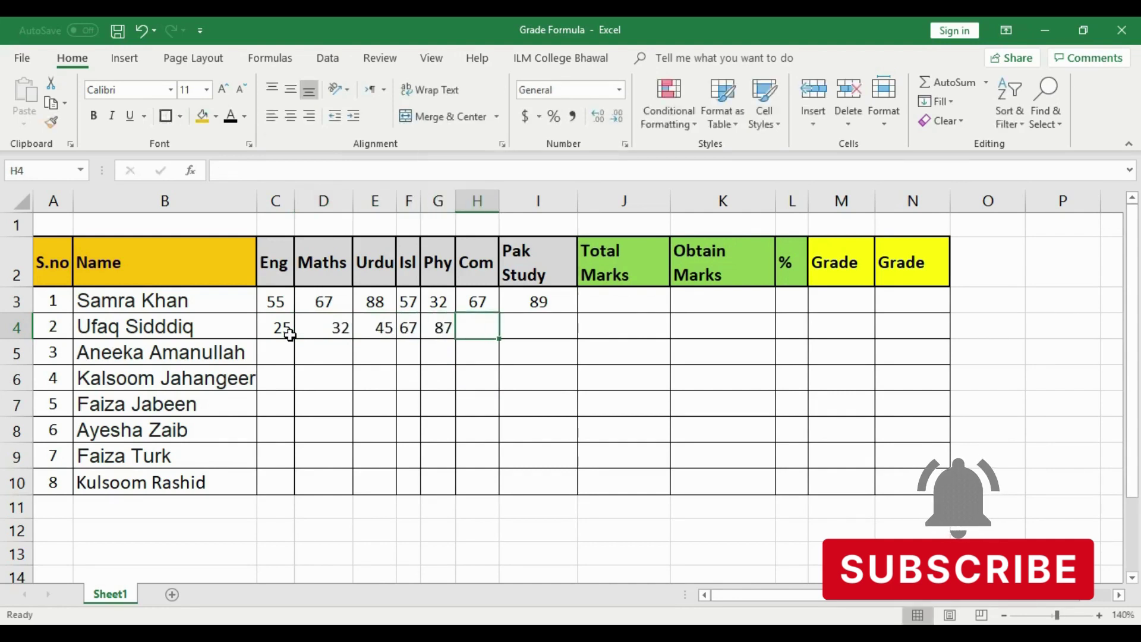
pyautogui.write('9')
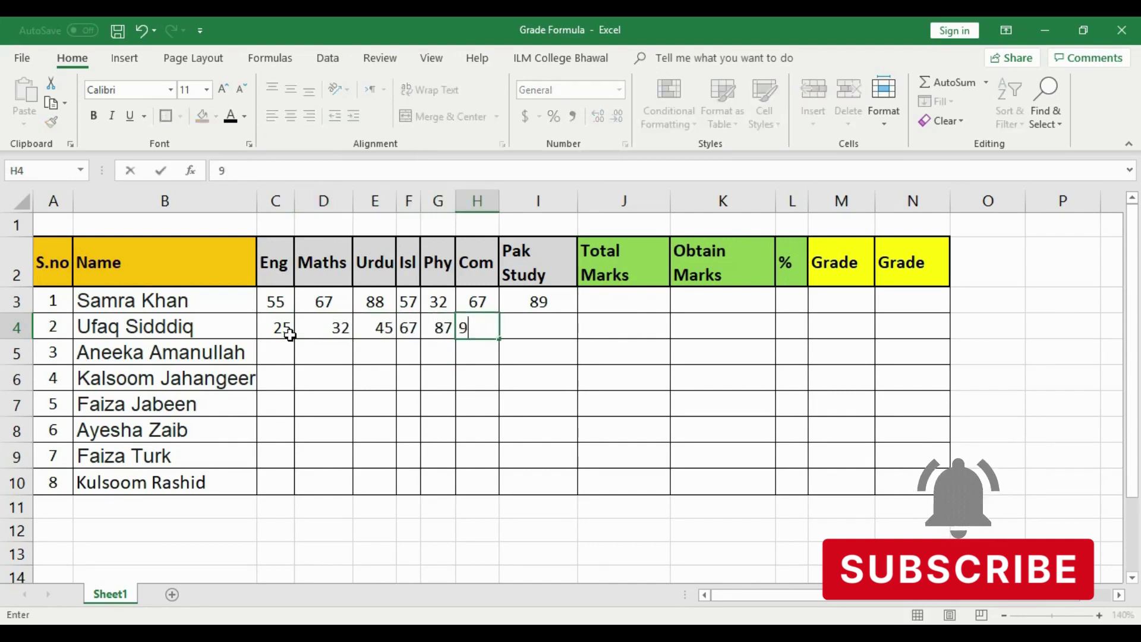
pyautogui.write('2')
pyautogui.press('Tab')
pyautogui.write('33')
pyautogui.press('Return')
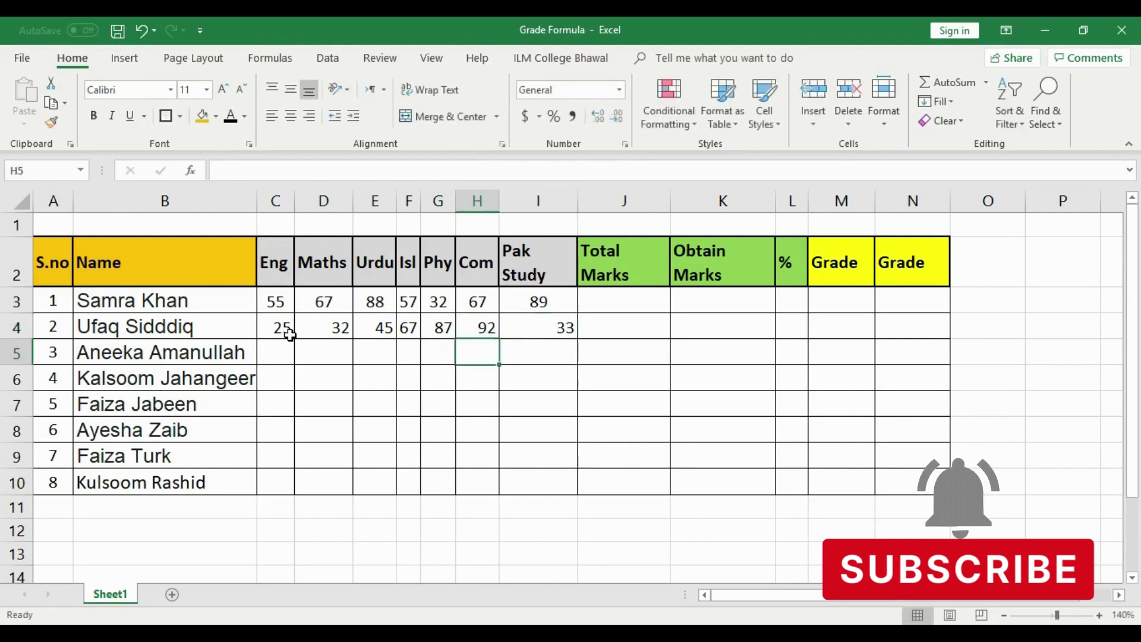
# Step: Enter the third student's marks: 45, 47, 49, 53, 54, 33, 67
pyautogui.write('4')
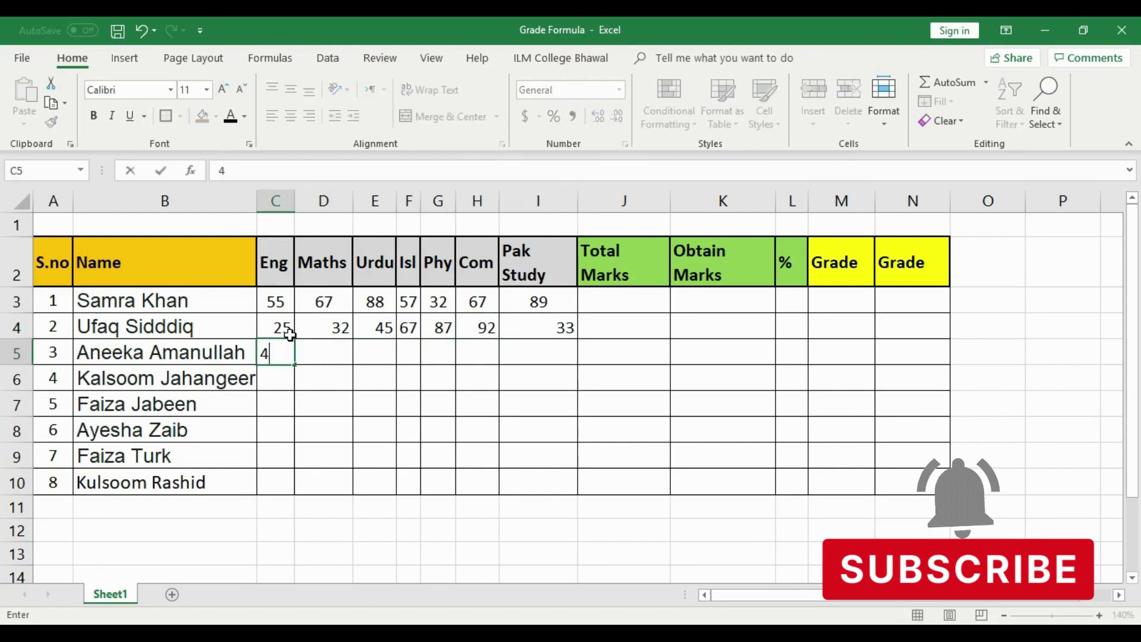
pyautogui.write('5')
pyautogui.press('Tab')
pyautogui.write('47')
pyautogui.press('Tab')
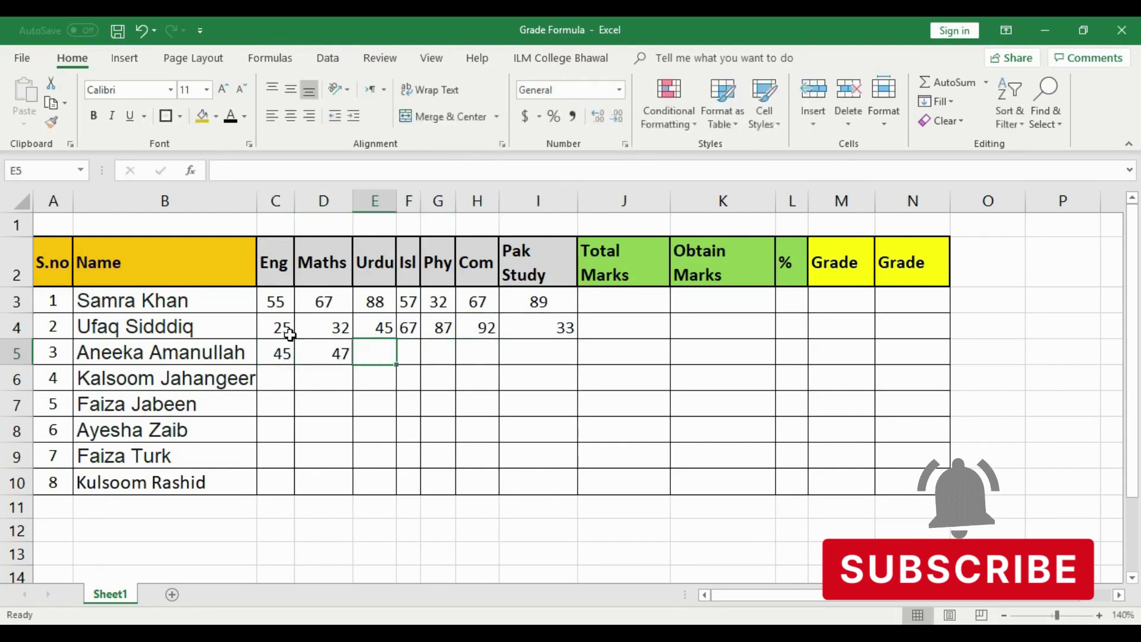
pyautogui.write('49')
pyautogui.press('Tab')
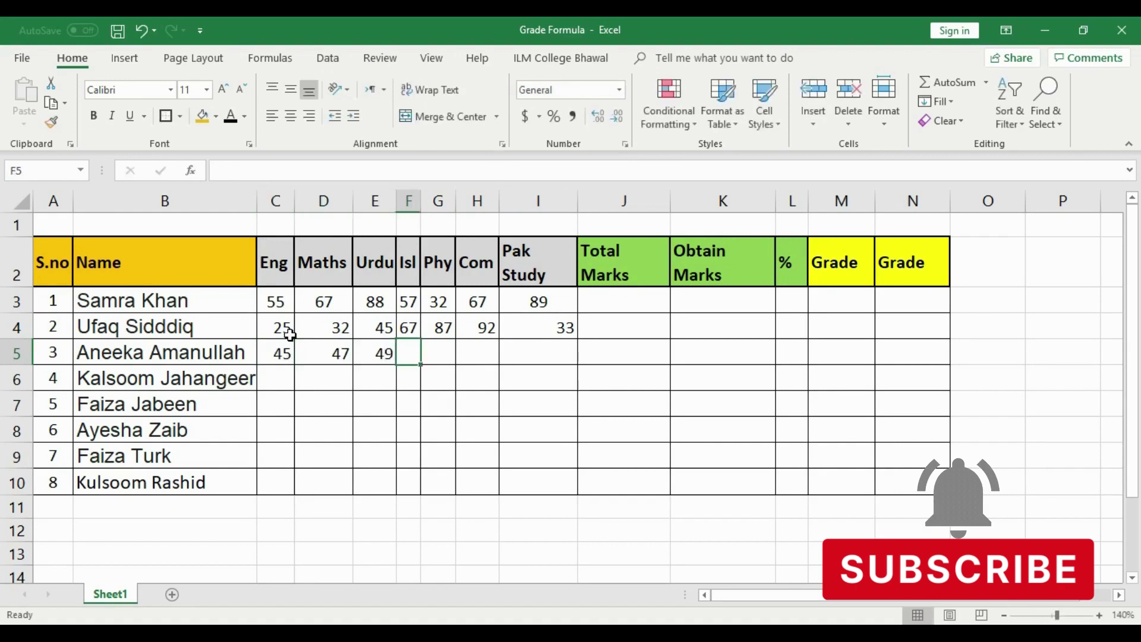
pyautogui.write('53')
pyautogui.press('Tab')
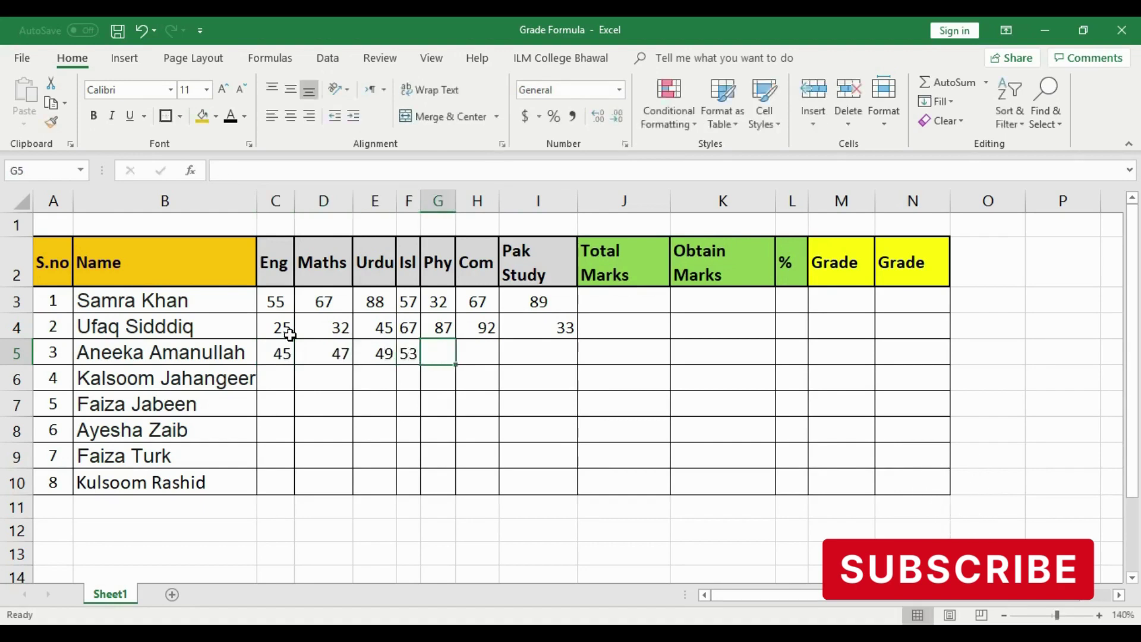
pyautogui.write('54')
pyautogui.press('Tab')
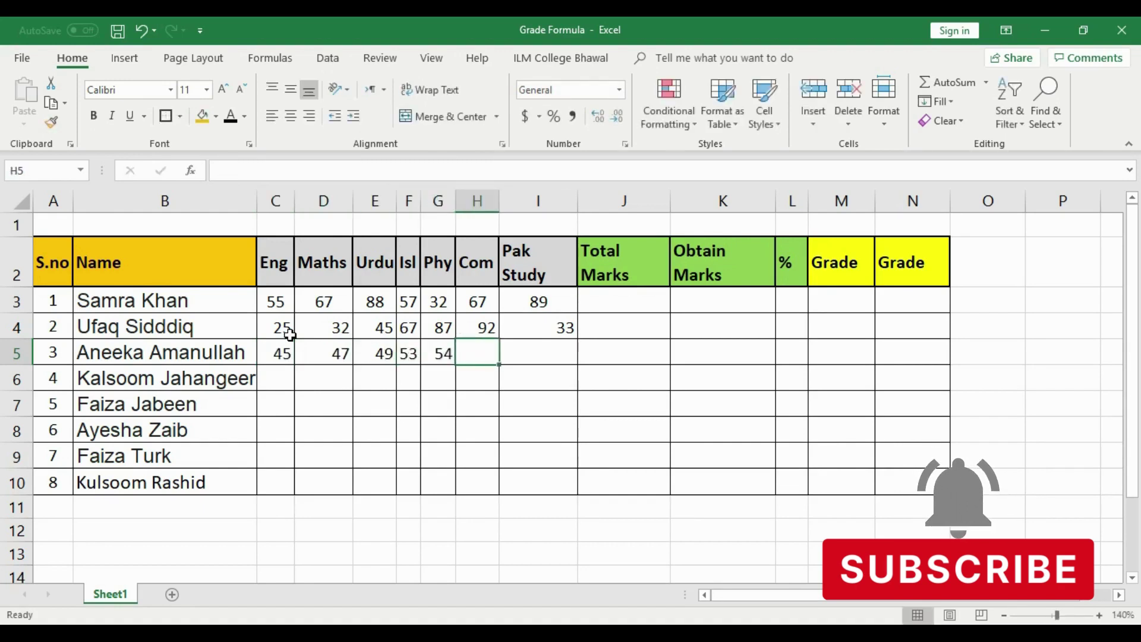
pyautogui.write('33')
pyautogui.press('Tab')
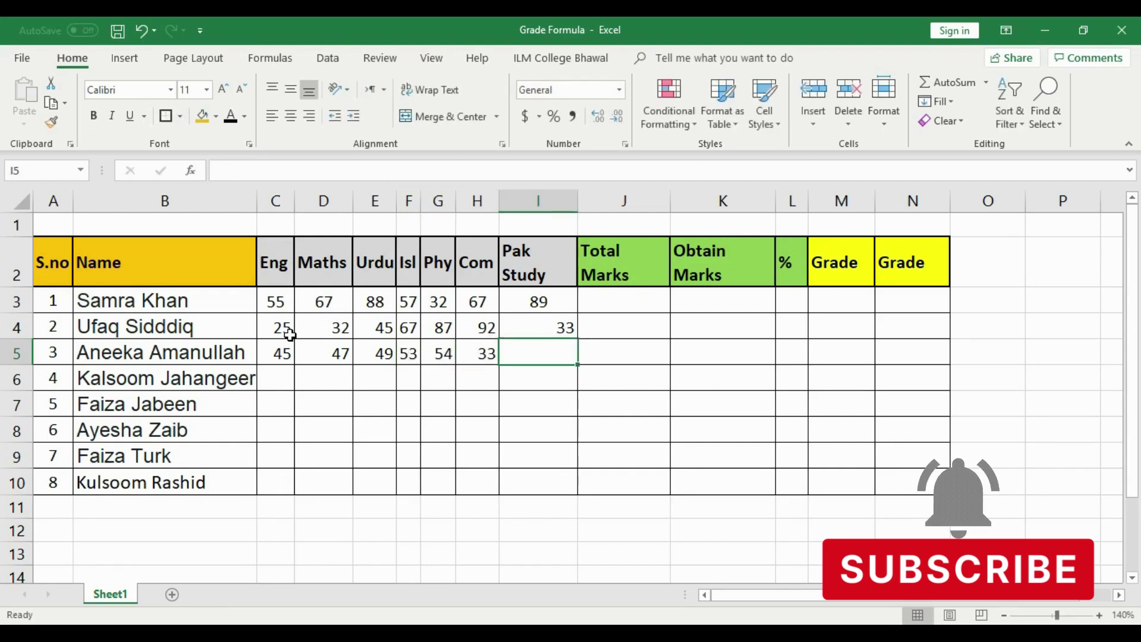
pyautogui.write('67')
pyautogui.press('Return')
pyautogui.write('34')
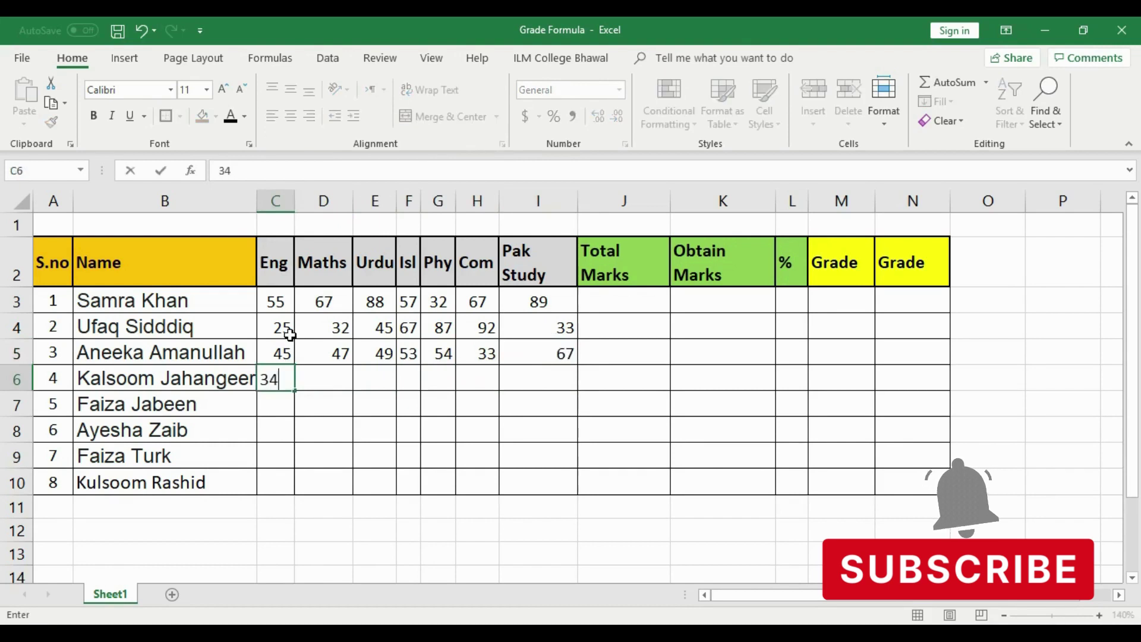
# Step: Fill row 6 with marks 34, 35, 37, 38, 39 and 50
pyautogui.press('Tab')
pyautogui.write('35')
pyautogui.press('Tab')
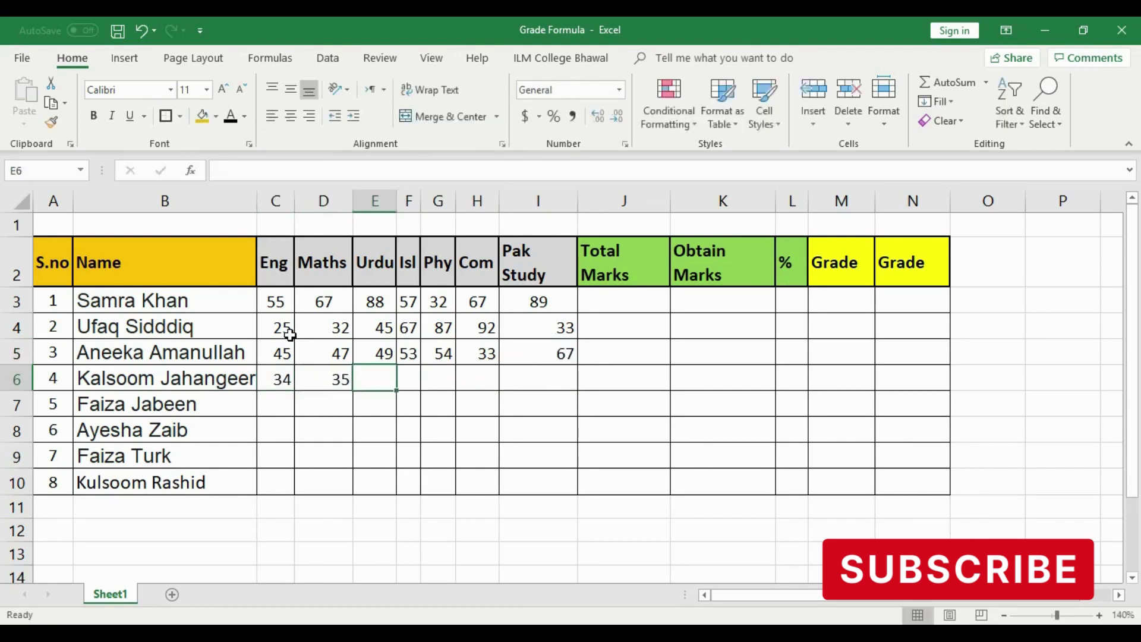
pyautogui.write('37')
pyautogui.press('Tab')
pyautogui.write('38')
pyautogui.press('Tab')
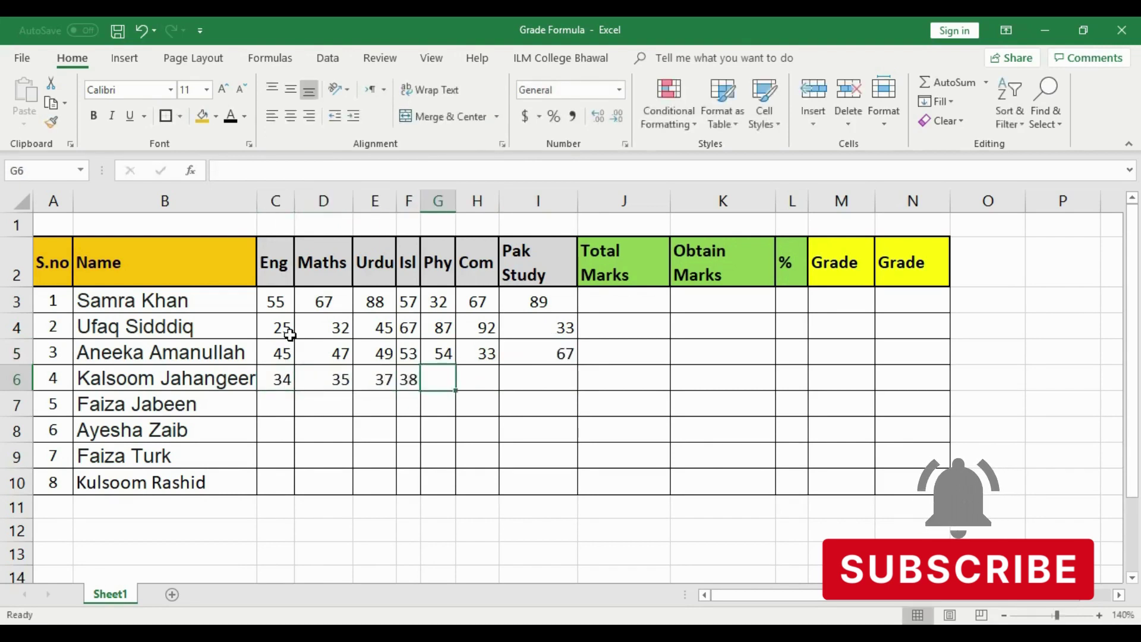
pyautogui.write('39')
pyautogui.press('Tab')
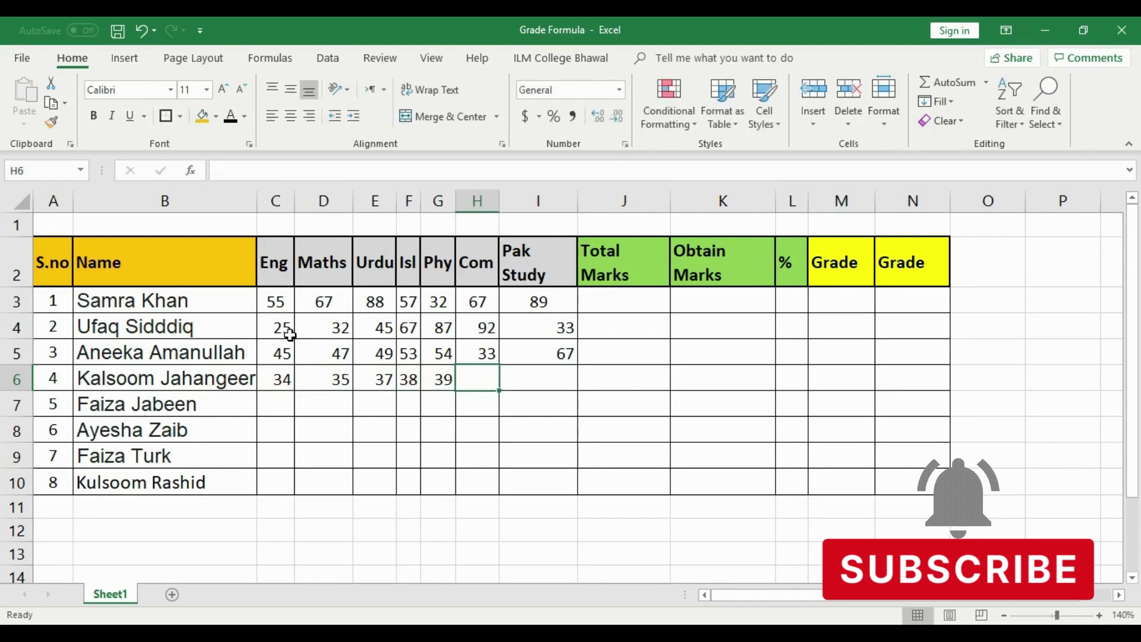
pyautogui.write('50')
pyautogui.press('Return')
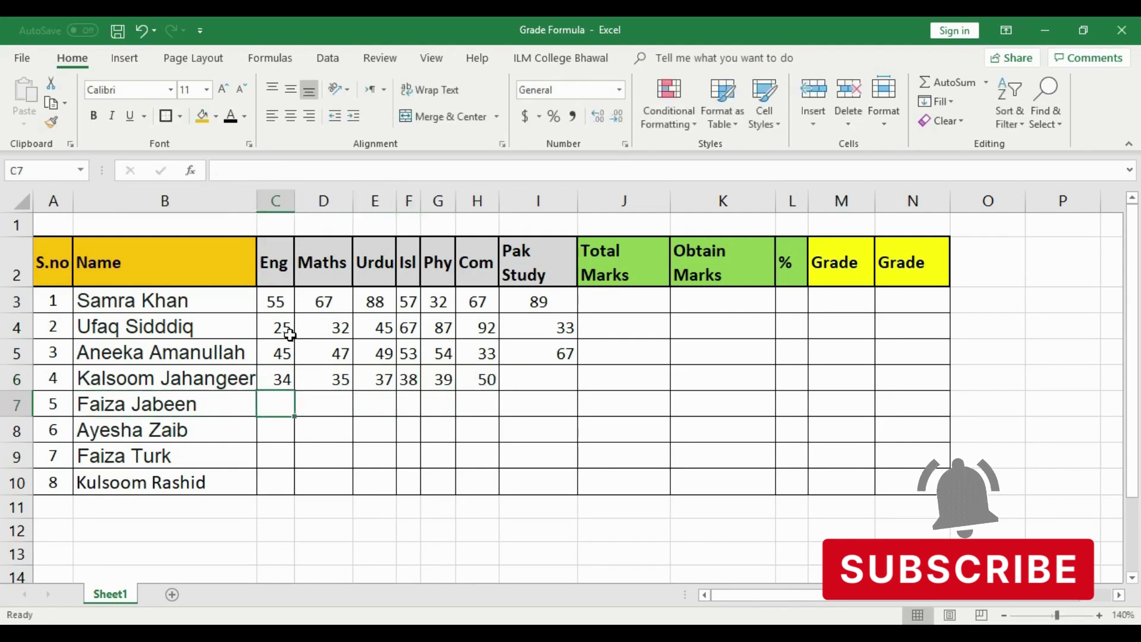
# Step: Fill row 7 with marks 48, 49, 57, 58, 63 and 67
pyautogui.write('48')
pyautogui.press('Tab')
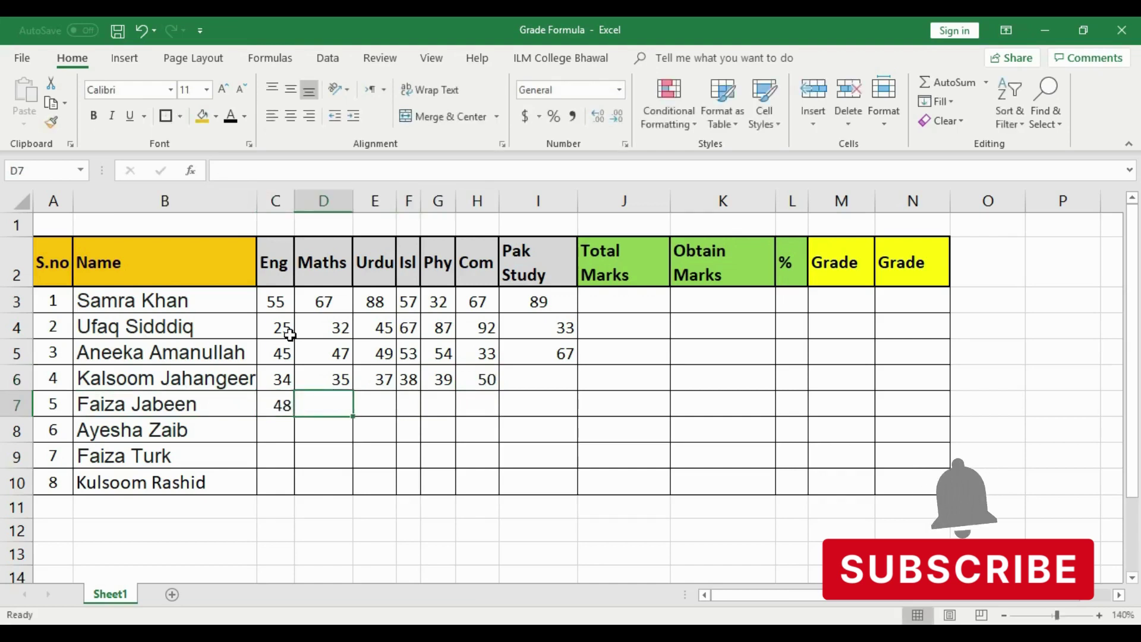
pyautogui.write('49')
pyautogui.press('Tab')
pyautogui.write('5')
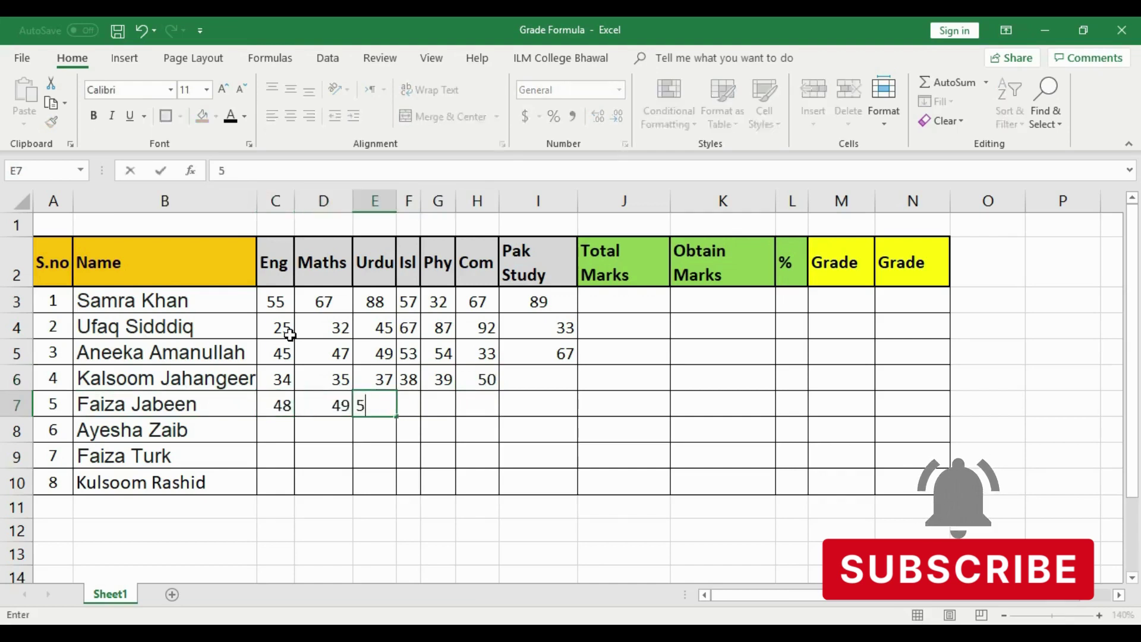
pyautogui.write('7')
pyautogui.press('Tab')
pyautogui.write('58')
pyautogui.press('Tab')
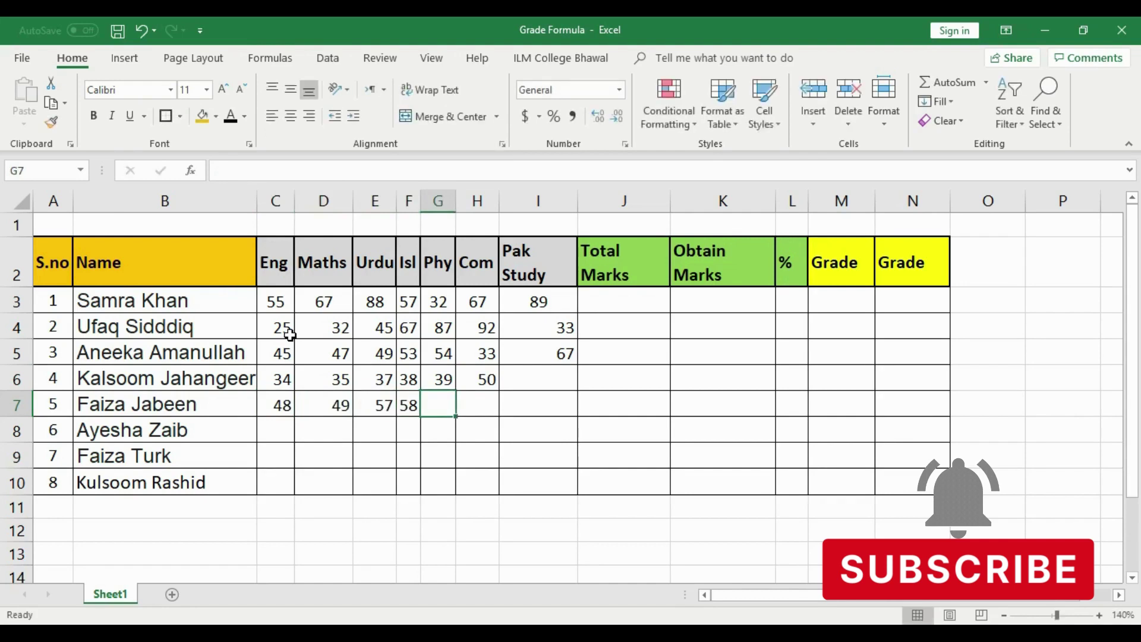
pyautogui.write('63')
pyautogui.press('Tab')
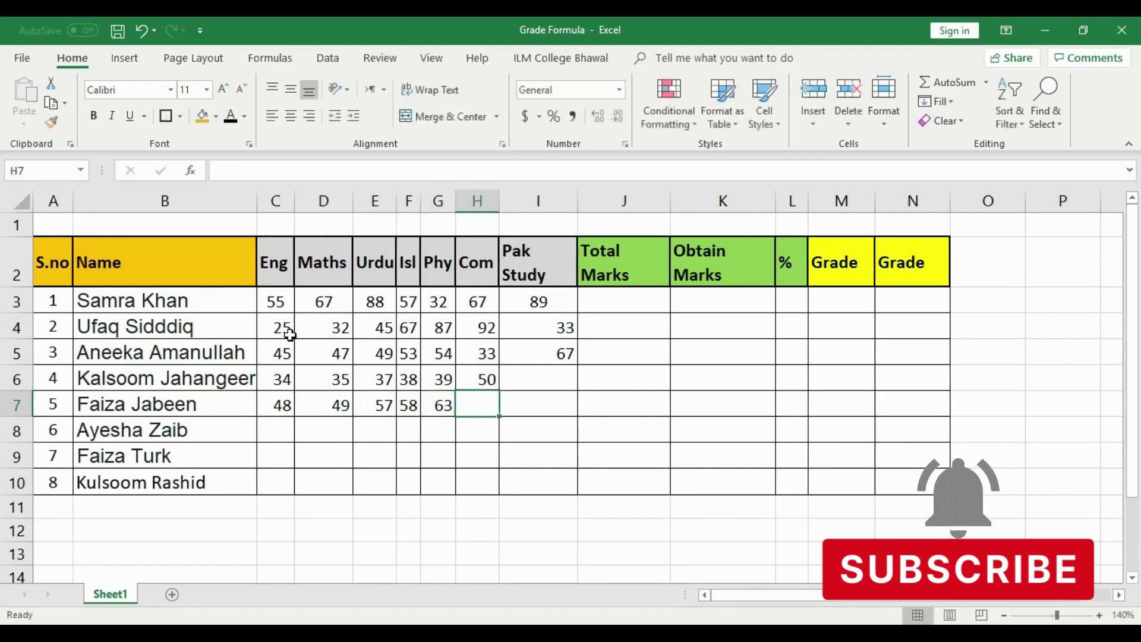
pyautogui.write('67')
pyautogui.press('Return')
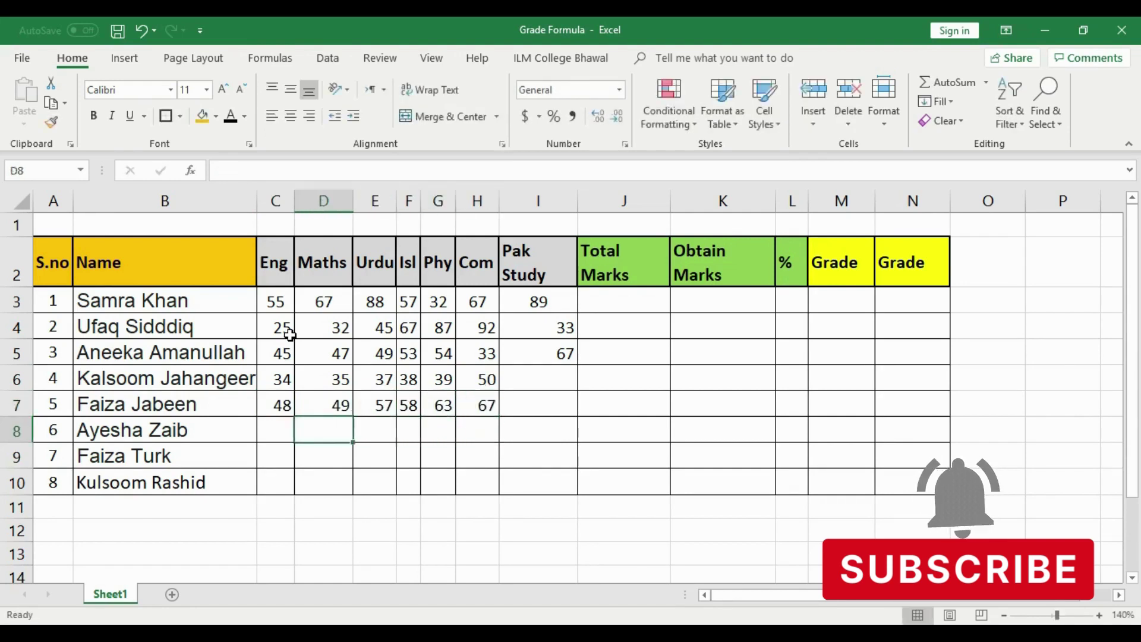
# Step: Fill row 8 with marks 54, 55, 67, 89, 26 and 68
pyautogui.write('54')
pyautogui.press('Tab')
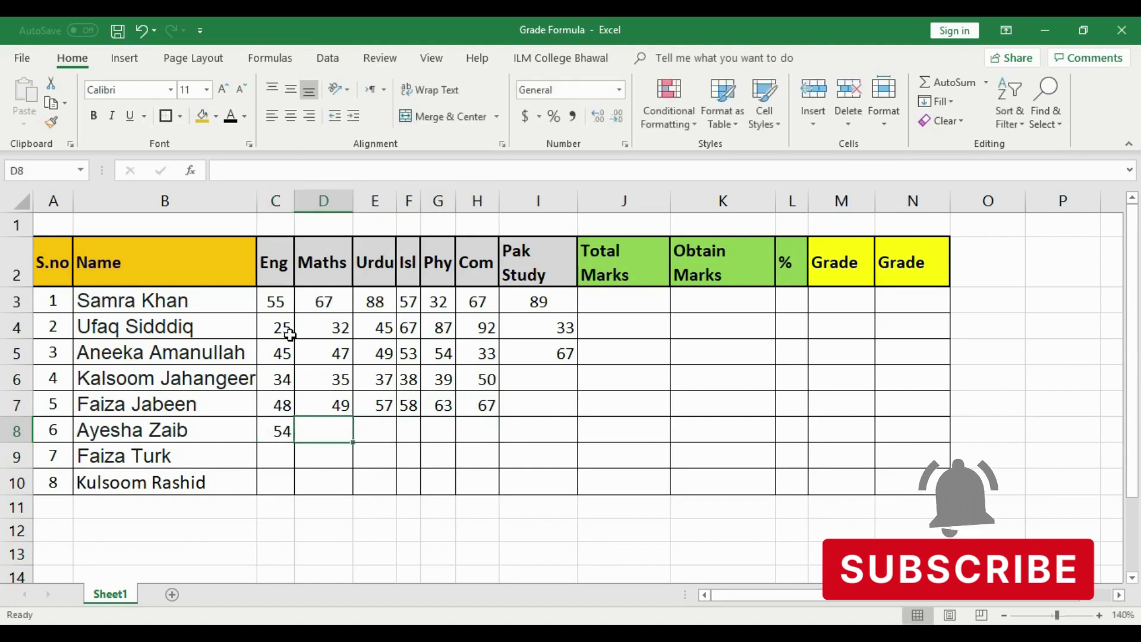
pyautogui.write('55')
pyautogui.press('Tab')
pyautogui.write('67')
pyautogui.press('Tab')
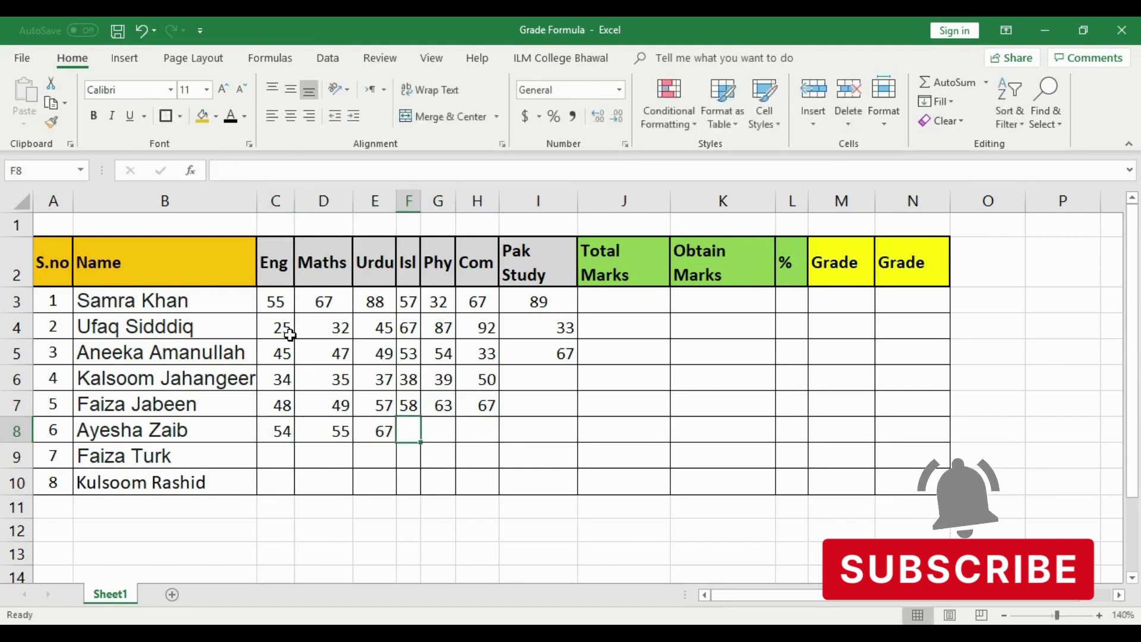
pyautogui.write('89')
pyautogui.press('Tab')
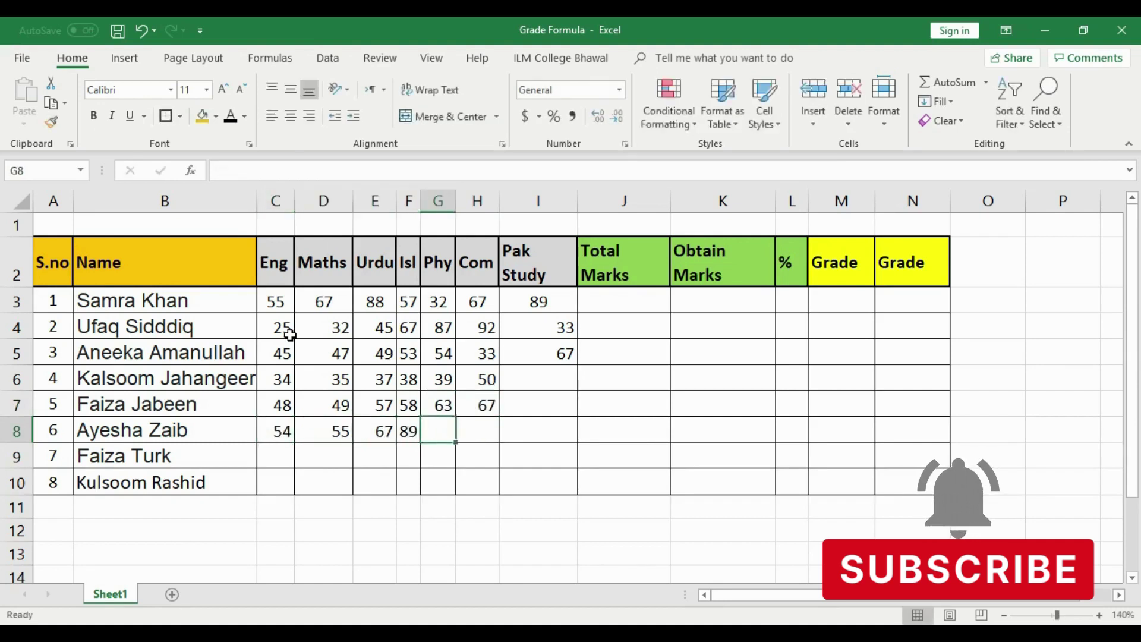
pyautogui.write('26')
pyautogui.press('Tab')
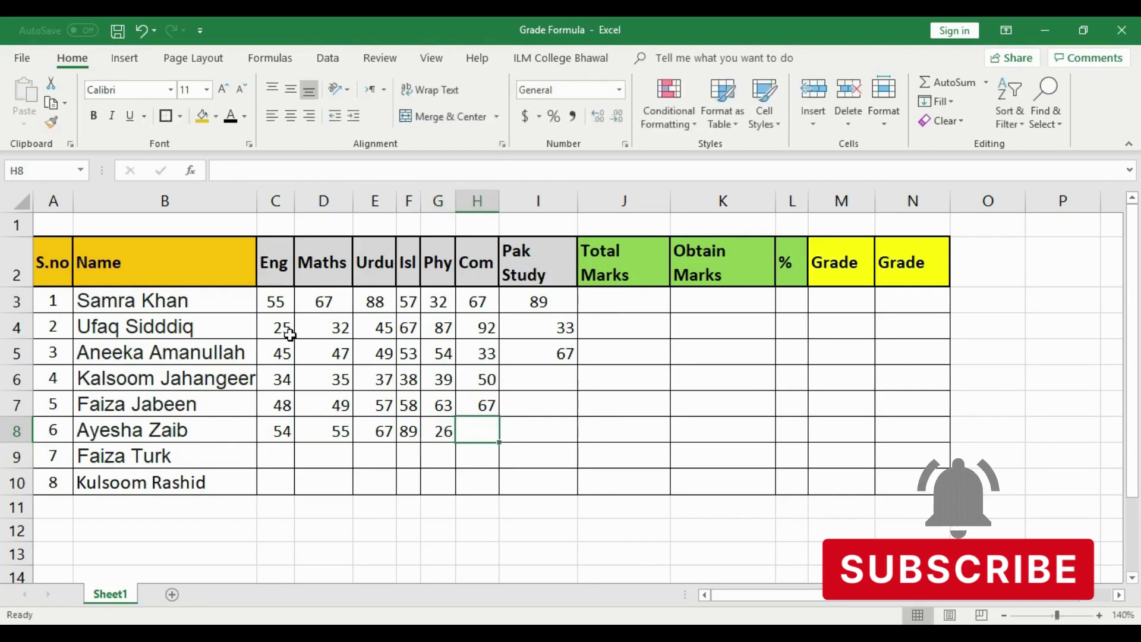
pyautogui.write('68')
pyautogui.press('Return')
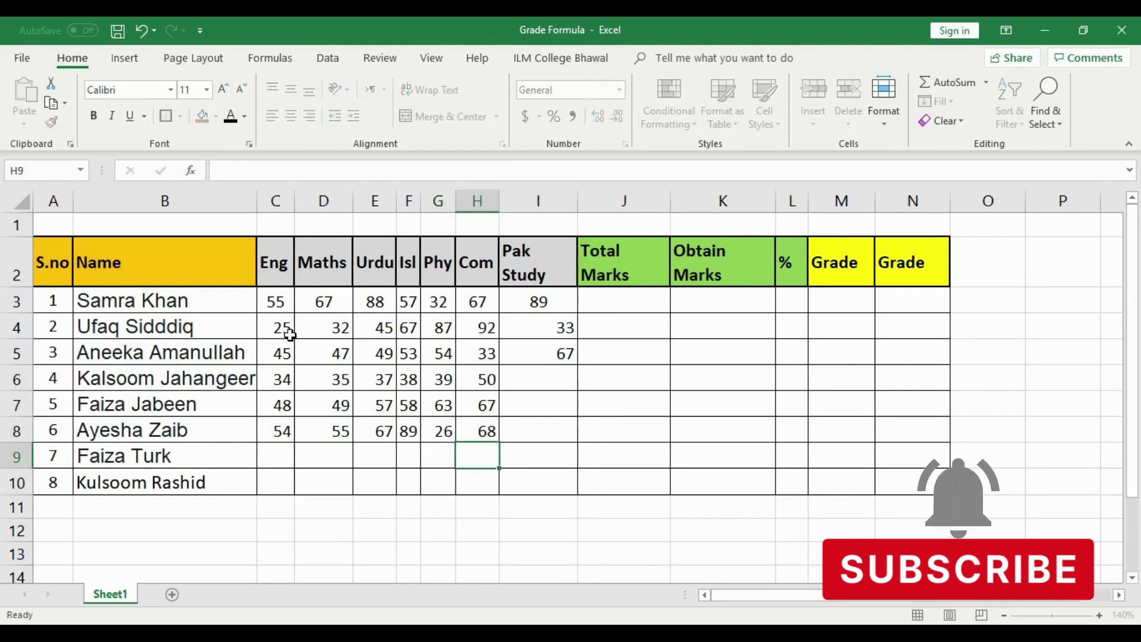
# Step: Fill row 9 with marks 90, 65, 45, 35, 78 and 90
pyautogui.press('Down')
pyautogui.press('Left')
pyautogui.press('Left')
pyautogui.press('Left')
pyautogui.press('Up')
pyautogui.press('Left')
pyautogui.press('Left')
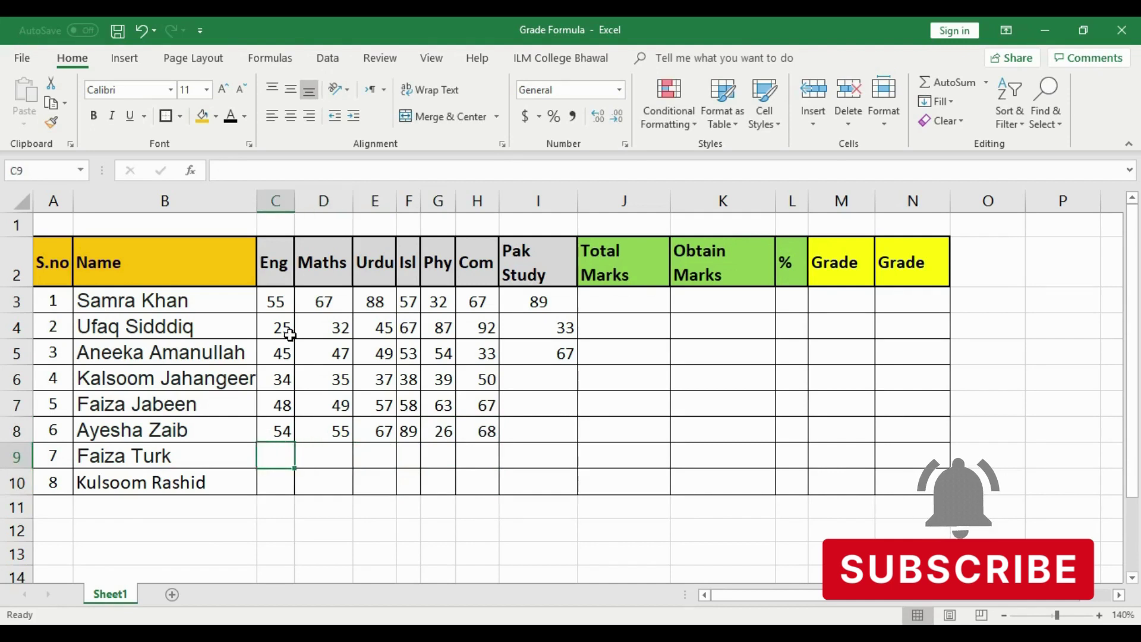
pyautogui.write('90')
pyautogui.press('Tab')
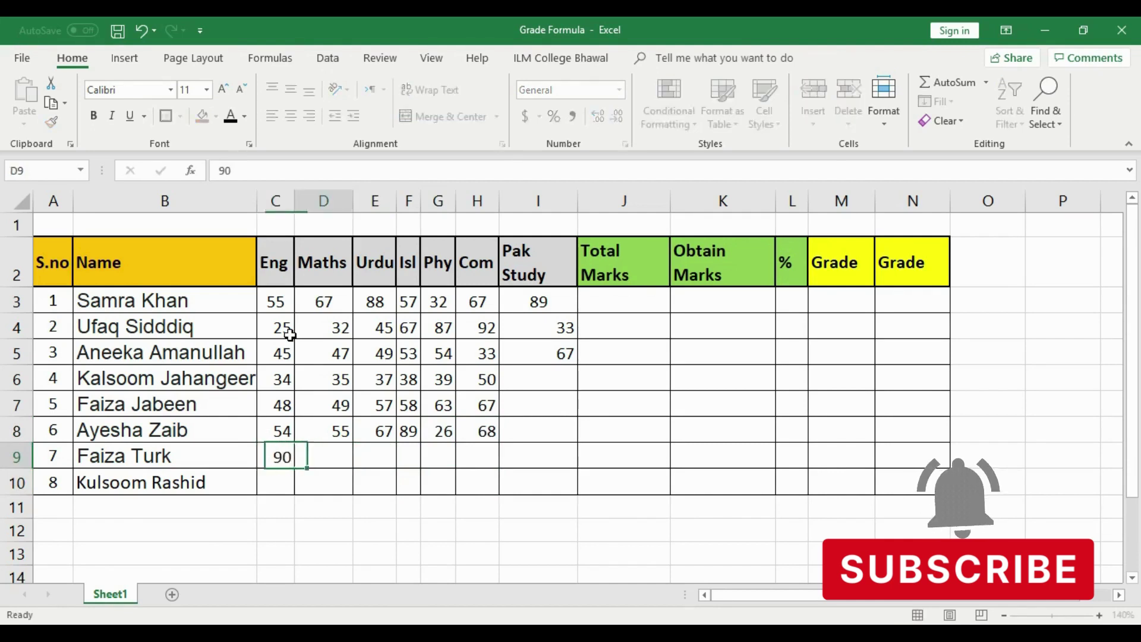
pyautogui.write('65')
pyautogui.press('Tab')
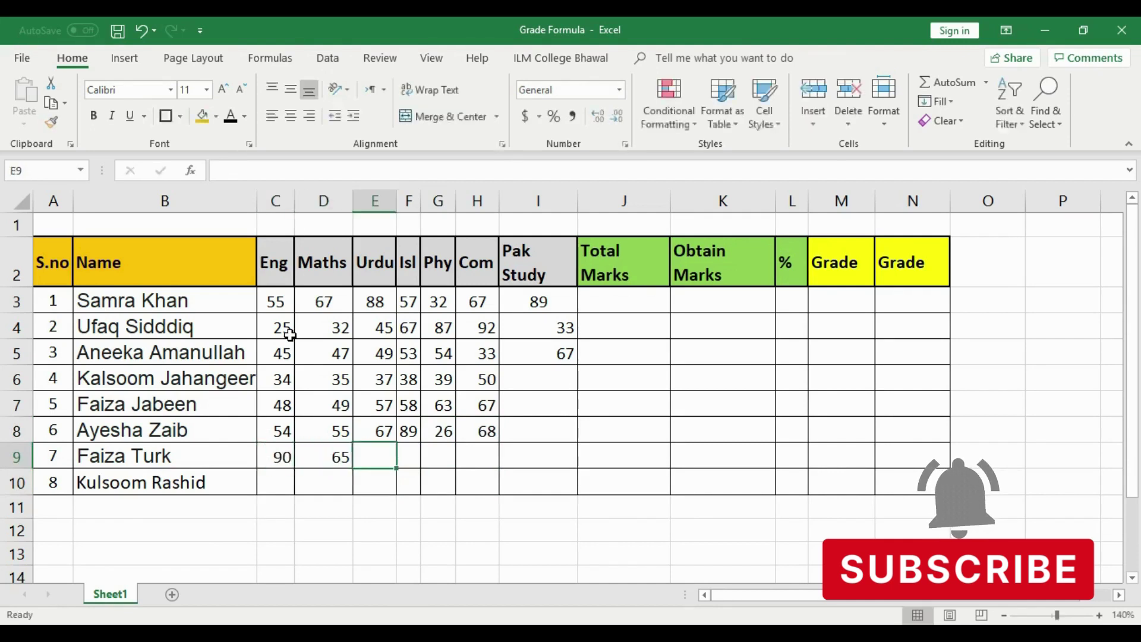
pyautogui.write('45')
pyautogui.press('Tab')
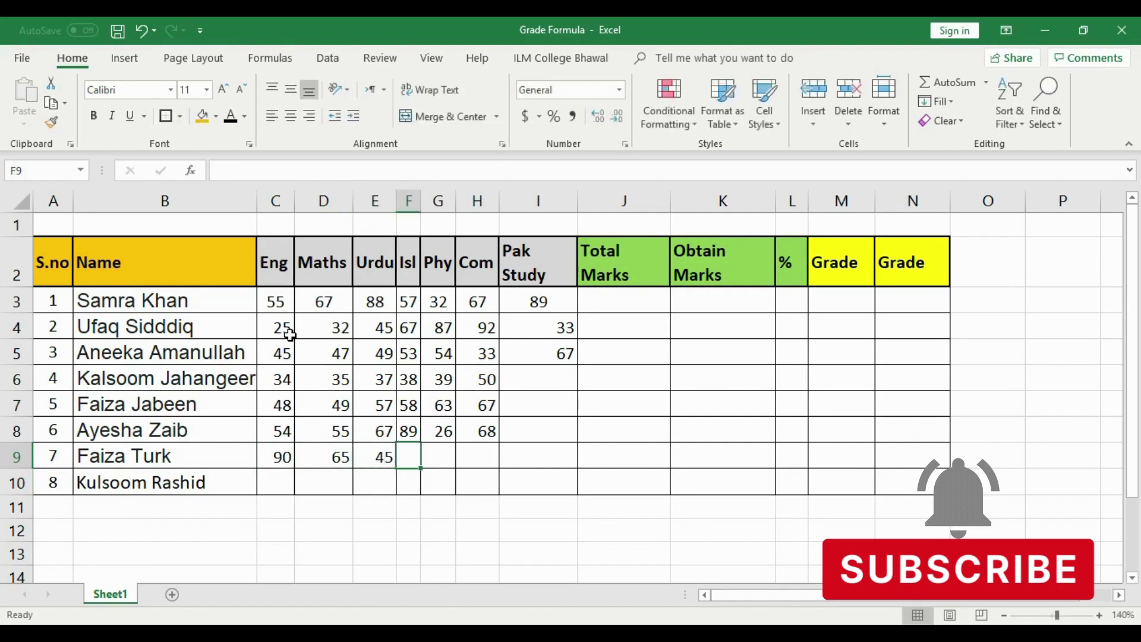
pyautogui.write('35')
pyautogui.press('Tab')
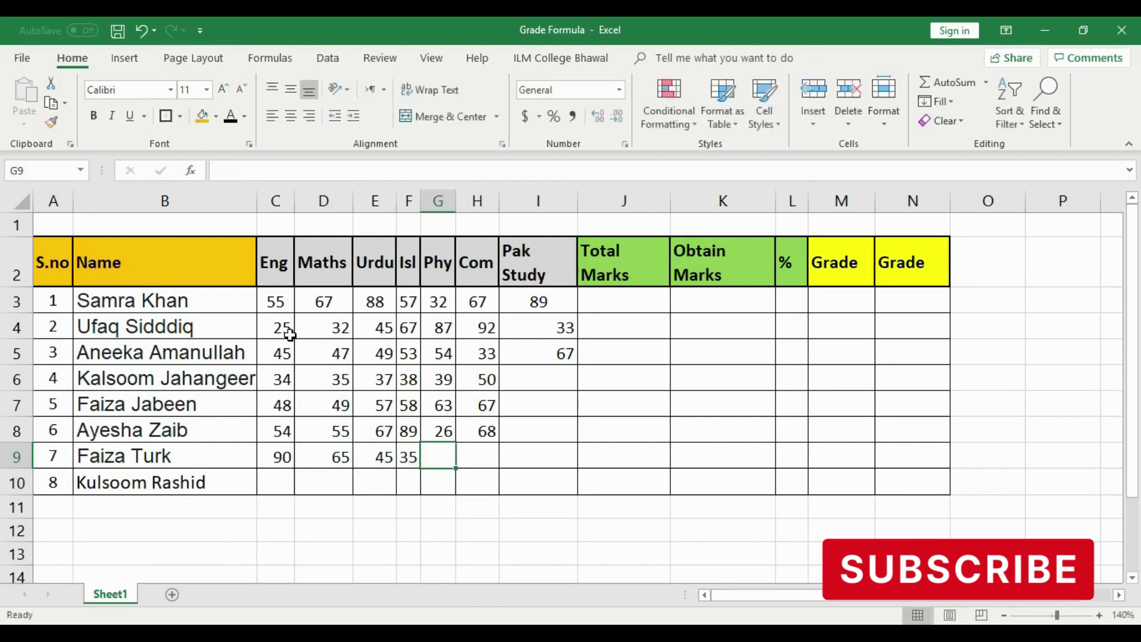
pyautogui.write('78')
pyautogui.press('Tab')
pyautogui.write('90')
pyautogui.press('Return')
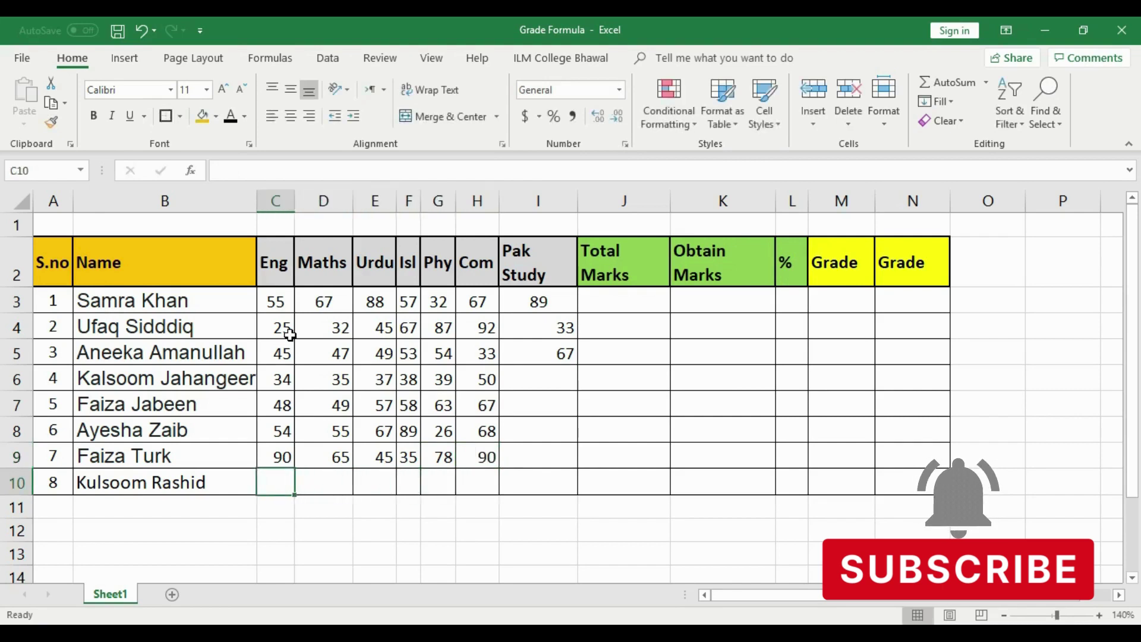
# Step: Fill row 10 with marks 34, 48, 59, 63, 22 and 23
pyautogui.write('34')
pyautogui.press('Tab')
pyautogui.write('48')
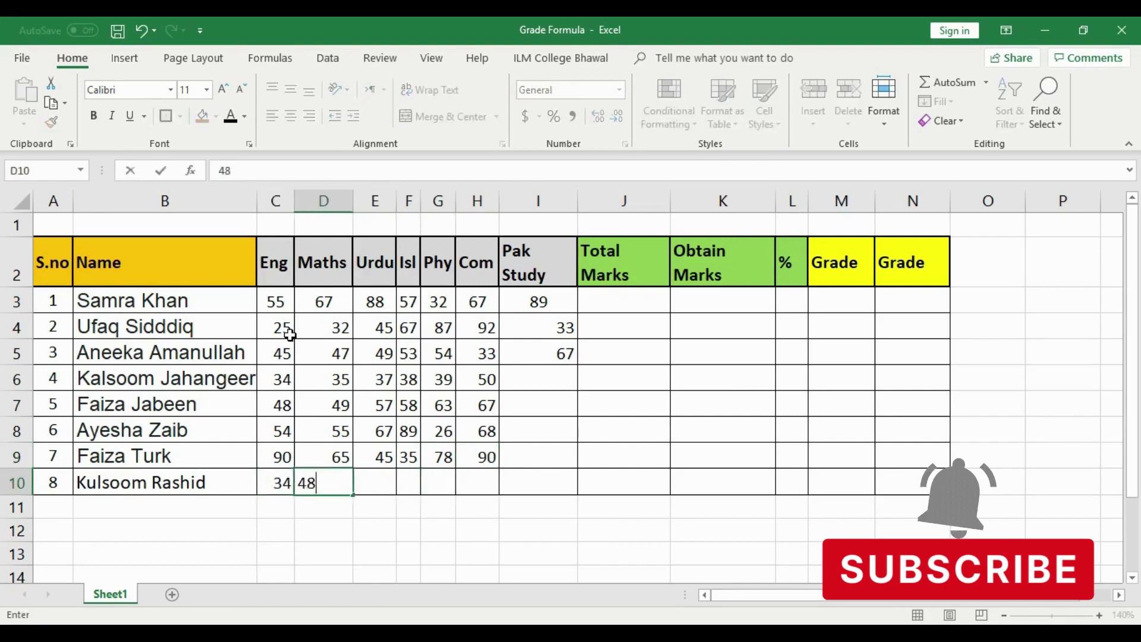
pyautogui.press('Tab')
pyautogui.write('5')
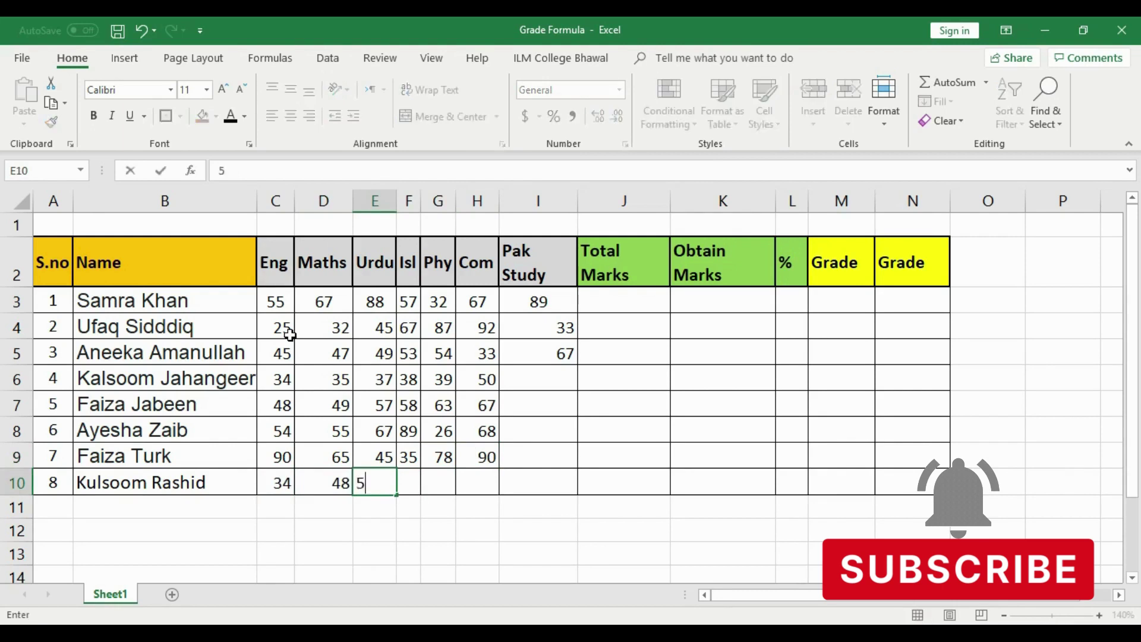
pyautogui.write('9')
pyautogui.press('Tab')
pyautogui.write('6')
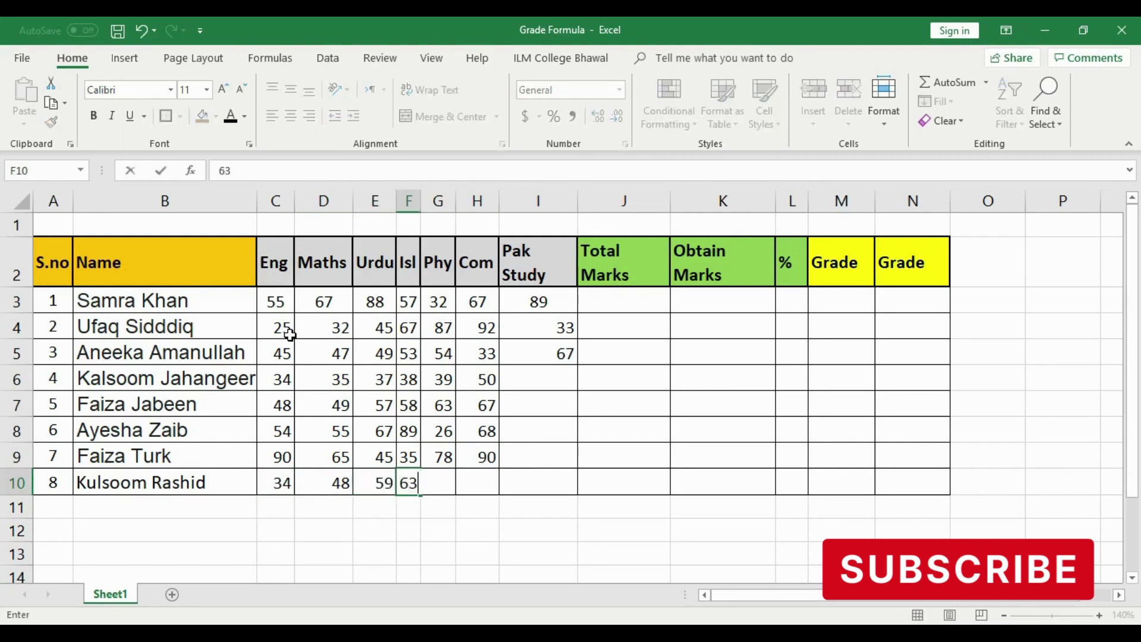
pyautogui.press('Tab')
pyautogui.write('22')
pyautogui.press('Tab')
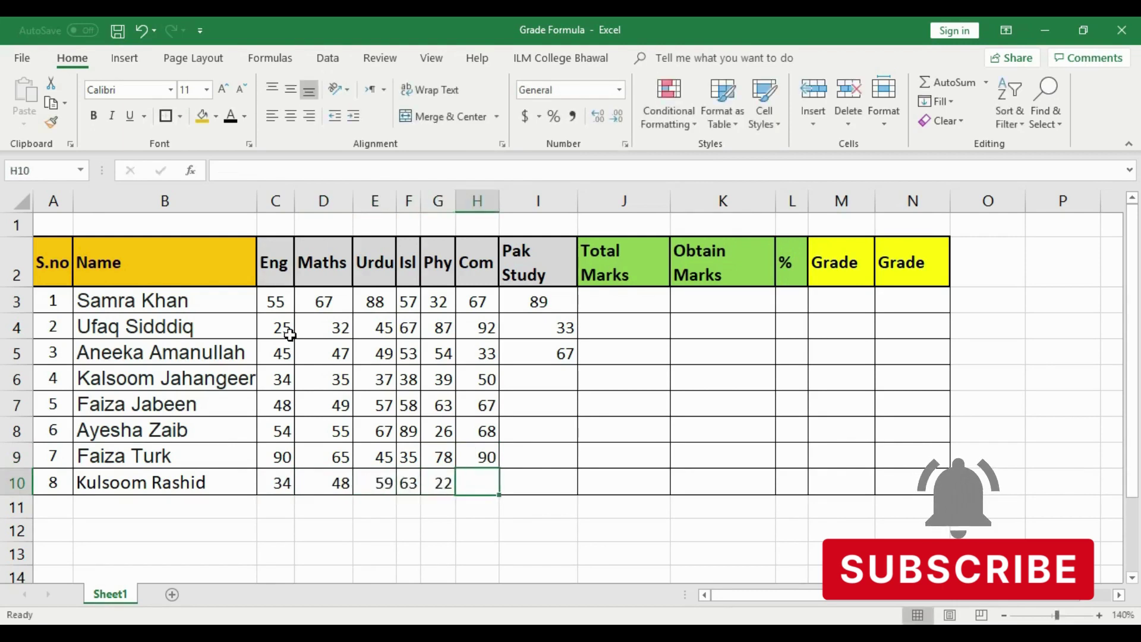
pyautogui.write('23')
pyautogui.hotkey('ctrl', 'Return')
# Step: Right-align marks C3:H10 and enter Pak Study marks 54, 53, 33, 67, 87 in I6:I10
pyautogui.moveTo(283, 303); pyautogui.dragTo(475, 480)
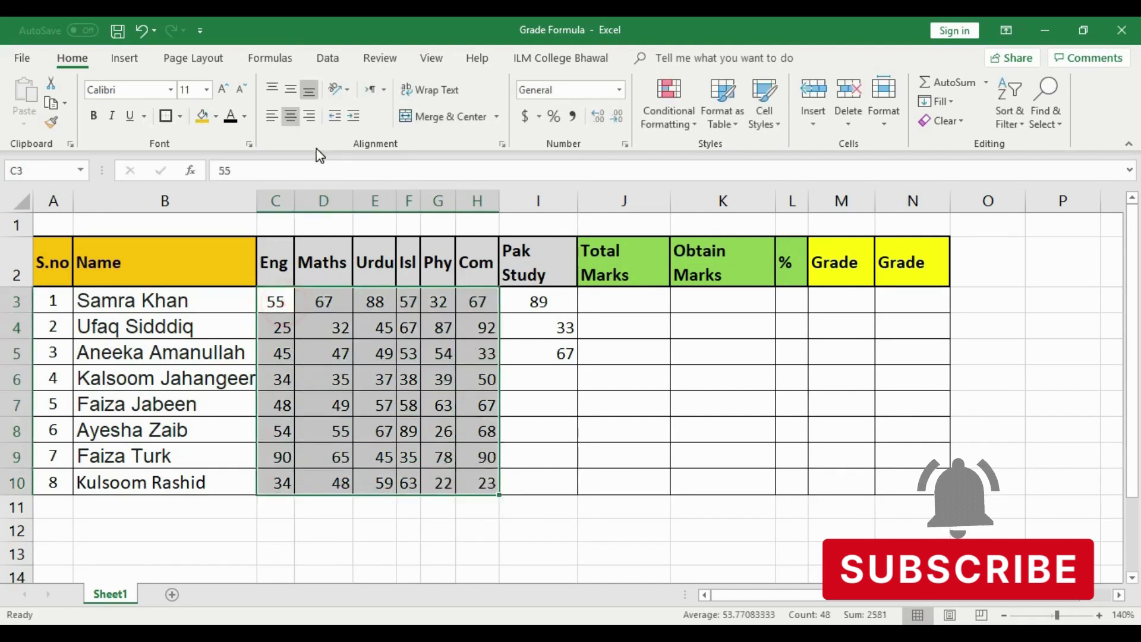
pyautogui.click(291, 123)
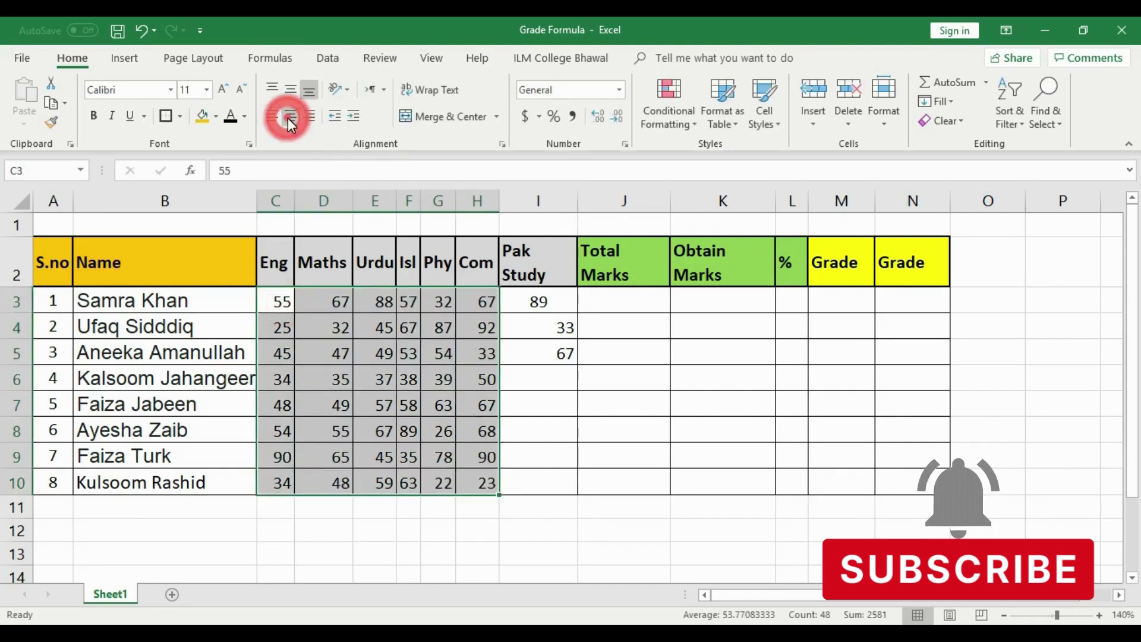
pyautogui.click(563, 377)
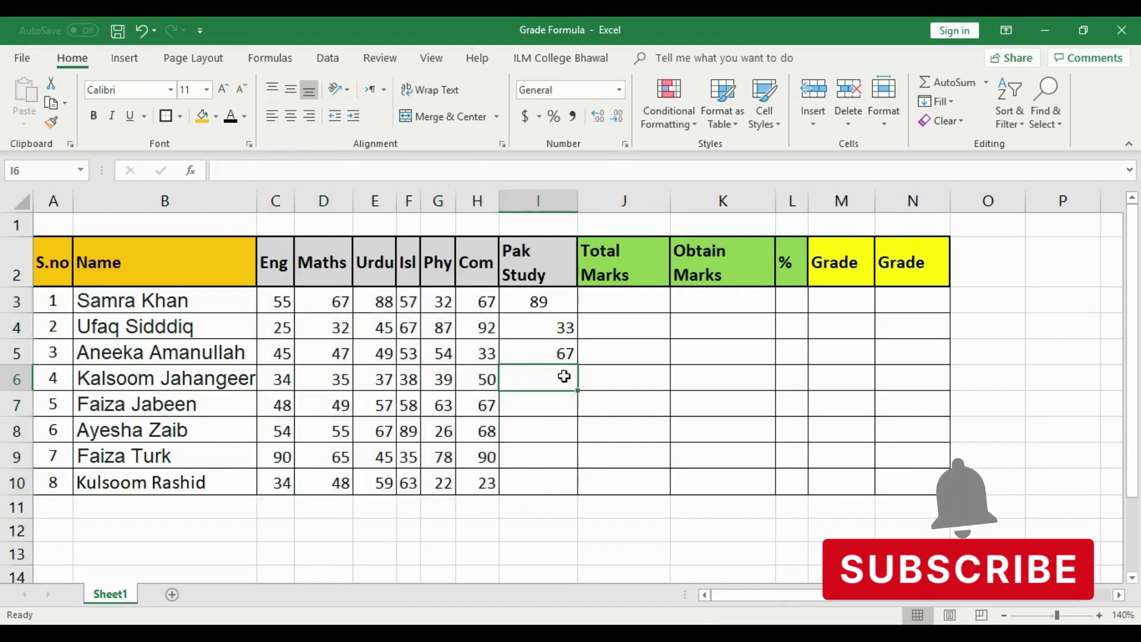
pyautogui.write('54')
pyautogui.click(560, 402)
pyautogui.write('5')
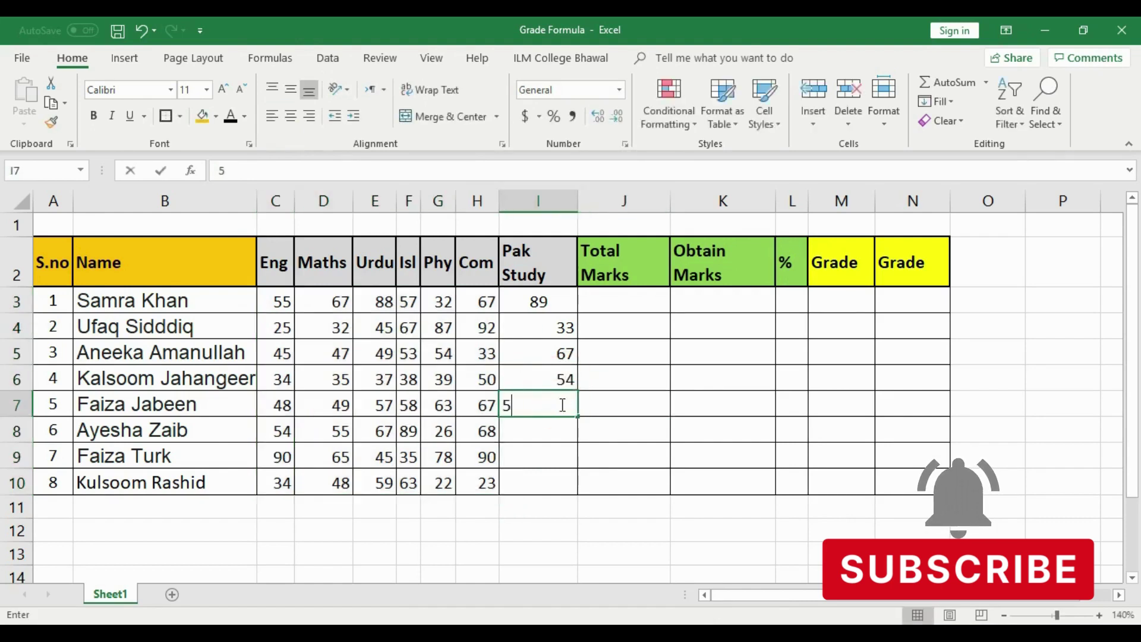
pyautogui.write('3')
pyautogui.click(556, 431)
pyautogui.write('33')
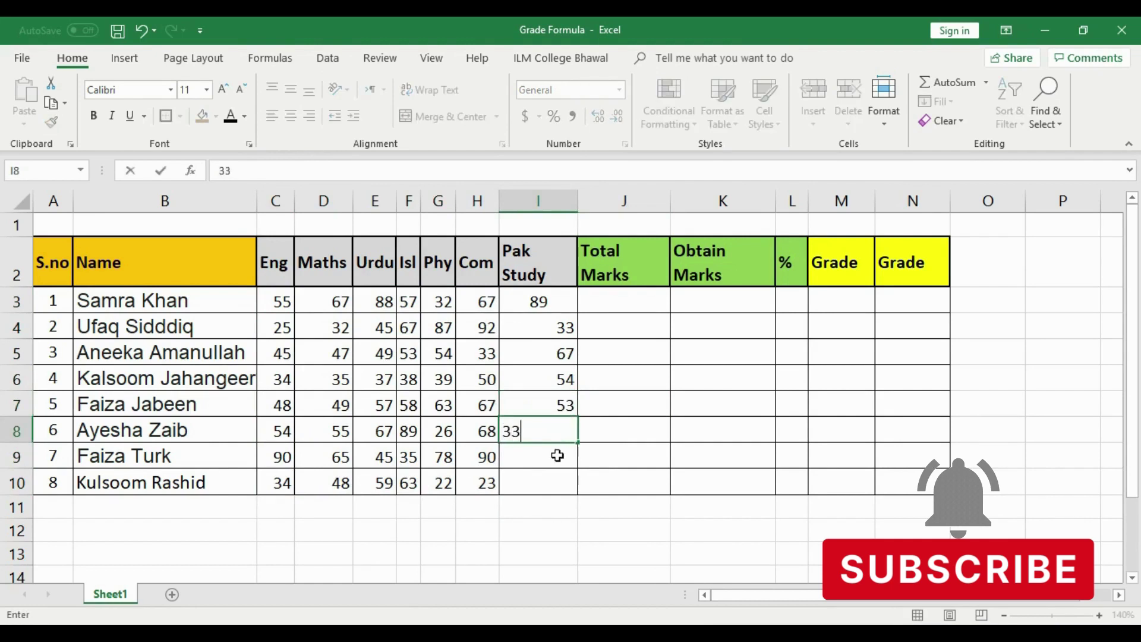
pyautogui.click(557, 455)
pyautogui.write('67')
pyautogui.click(552, 478)
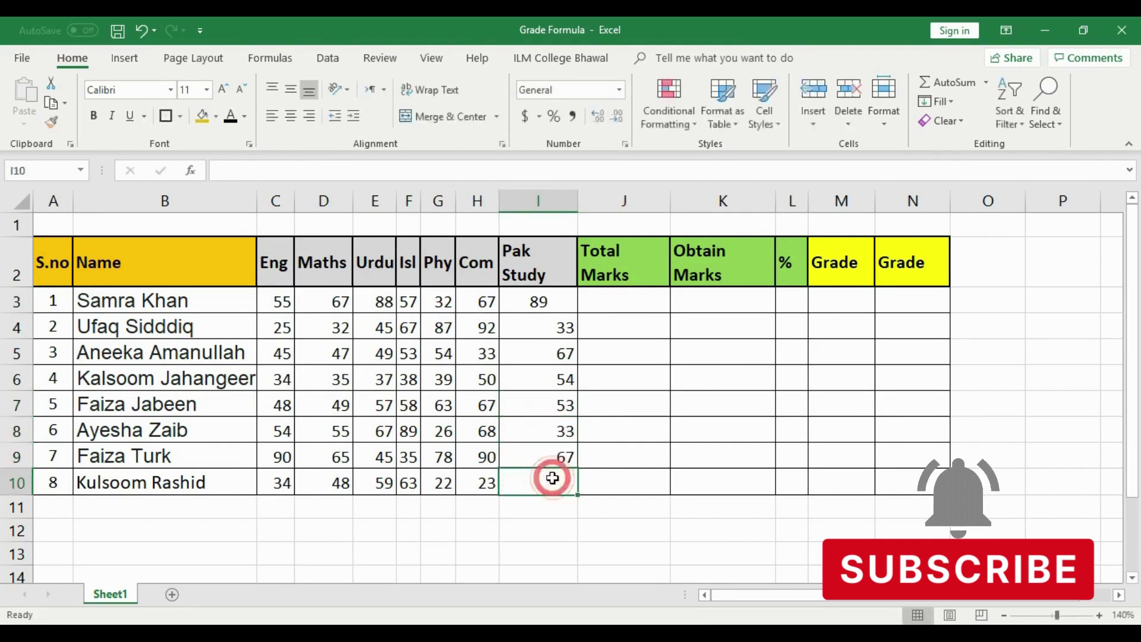
pyautogui.write('87')
pyautogui.click(559, 506)
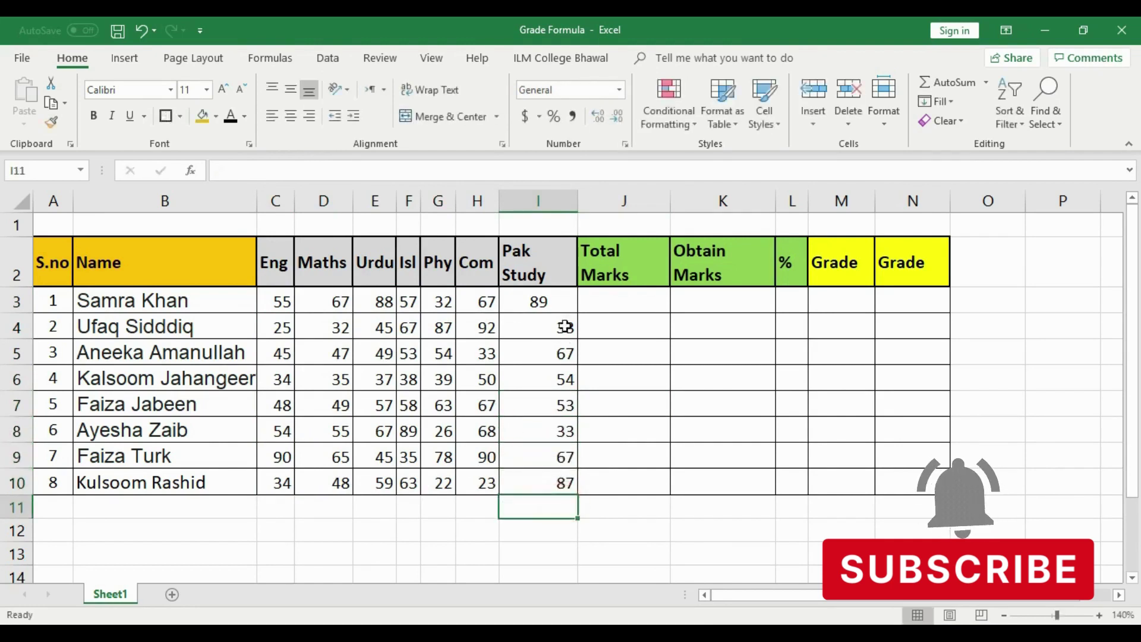
# Step: Centre all subject marks in C3:I10
pyautogui.moveTo(560, 302); pyautogui.dragTo(560, 325)
pyautogui.moveTo(560, 388); pyautogui.dragTo(554, 479)
pyautogui.moveTo(279, 301); pyautogui.dragTo(550, 472)
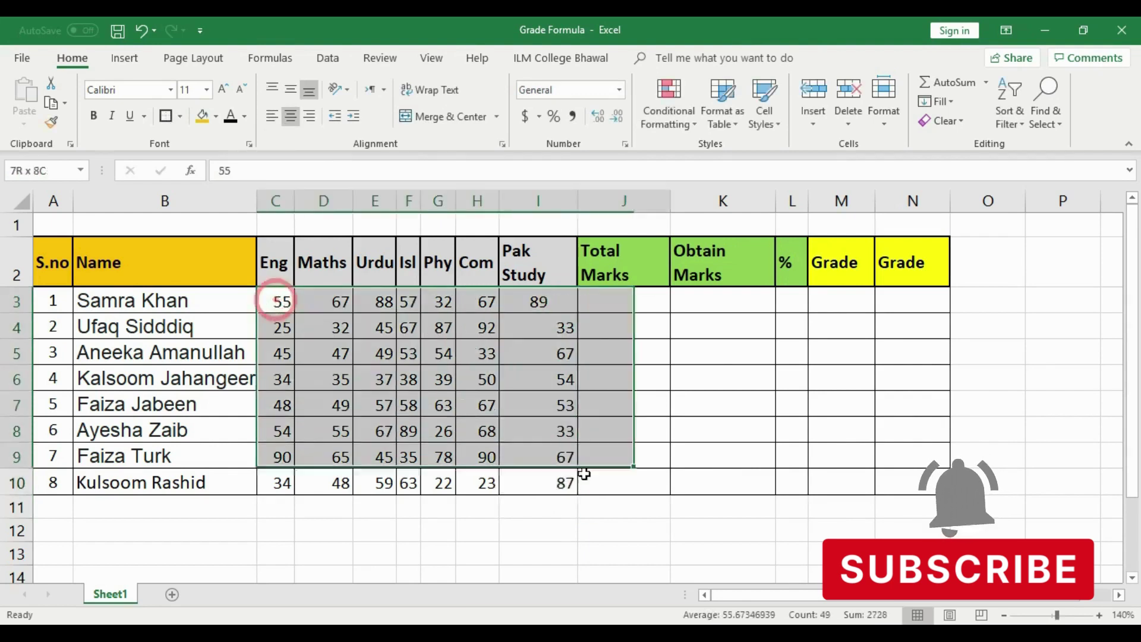
pyautogui.click(291, 117)
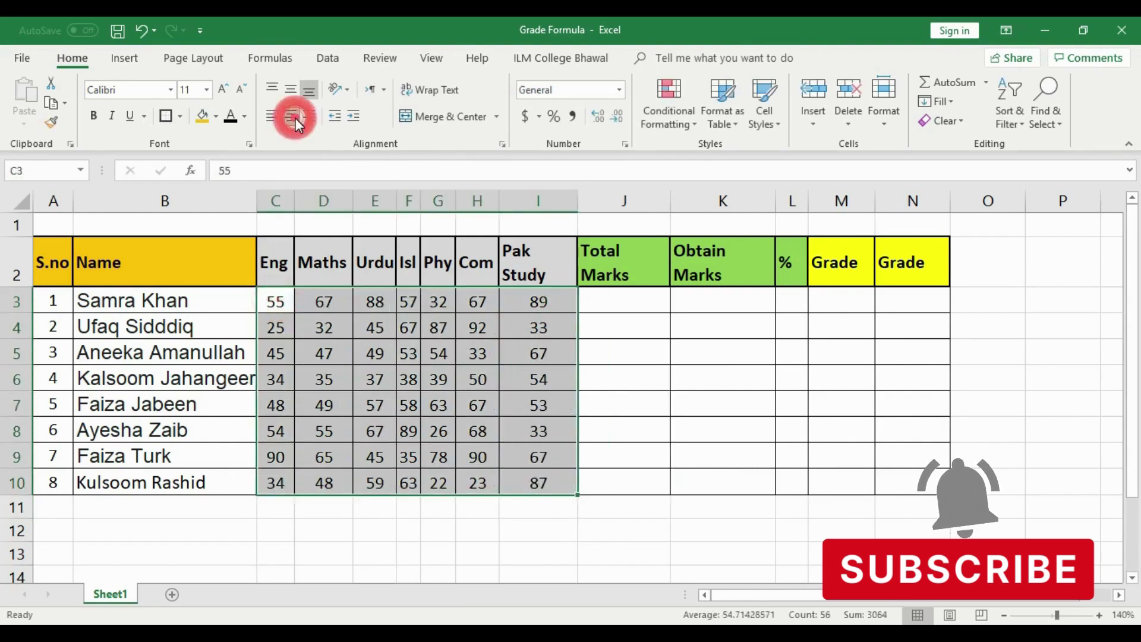
pyautogui.click(653, 443)
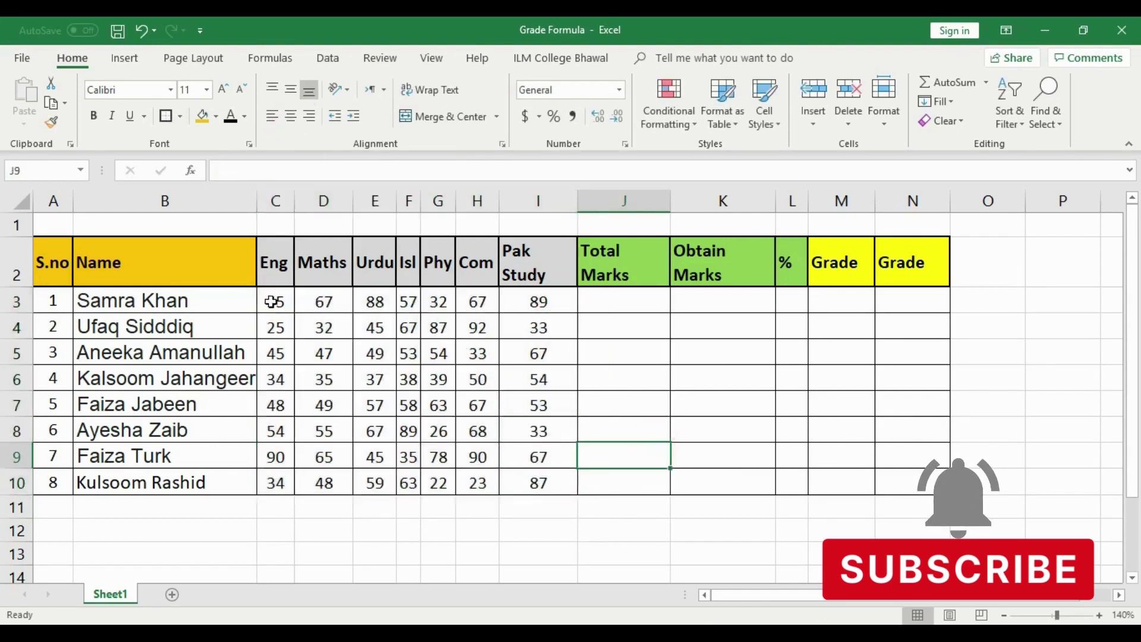
pyautogui.moveTo(275, 302)
pyautogui.mouseDown()
pyautogui.moveTo(482, 434)
pyautogui.moveTo(526, 475)
pyautogui.mouseUp()
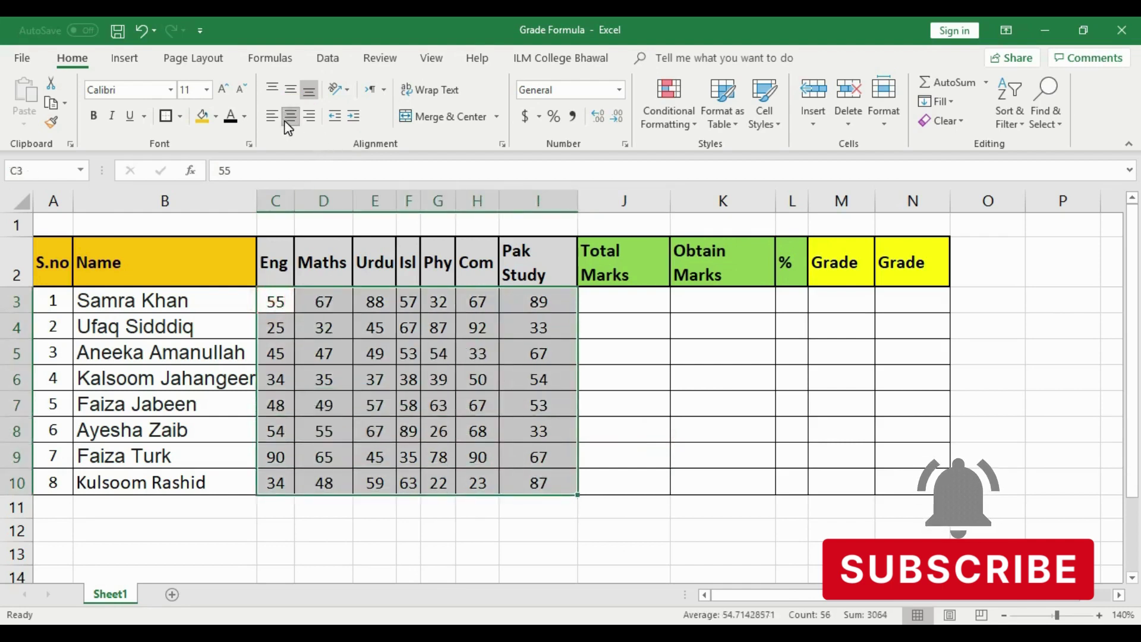
pyautogui.click(708, 461)
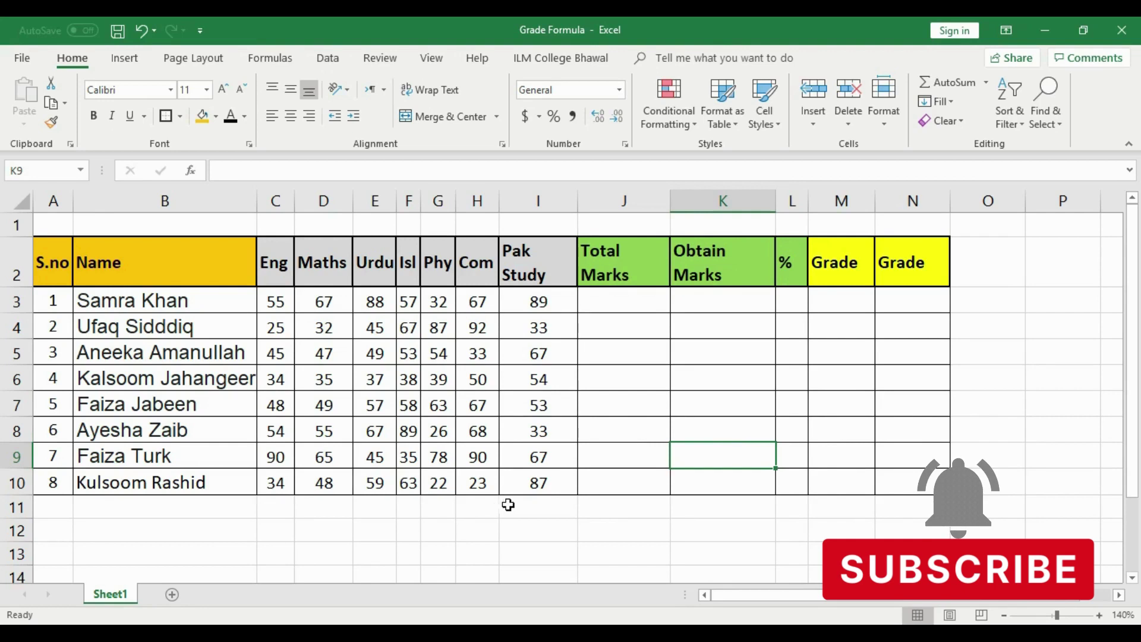
# Step: Narrow the Pak Study column, then highlight C3:I10 marks less than 33 in light red with dark red text
pyautogui.moveTo(577, 200); pyautogui.dragTo(554, 201)
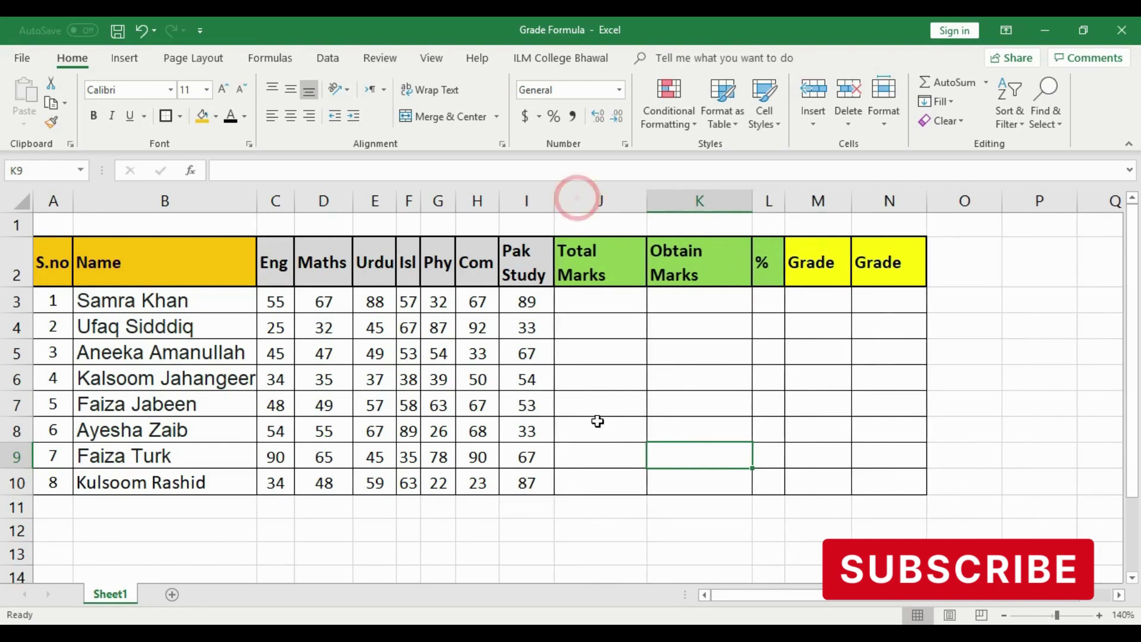
pyautogui.click(597, 423)
pyautogui.moveTo(543, 489); pyautogui.dragTo(272, 309)
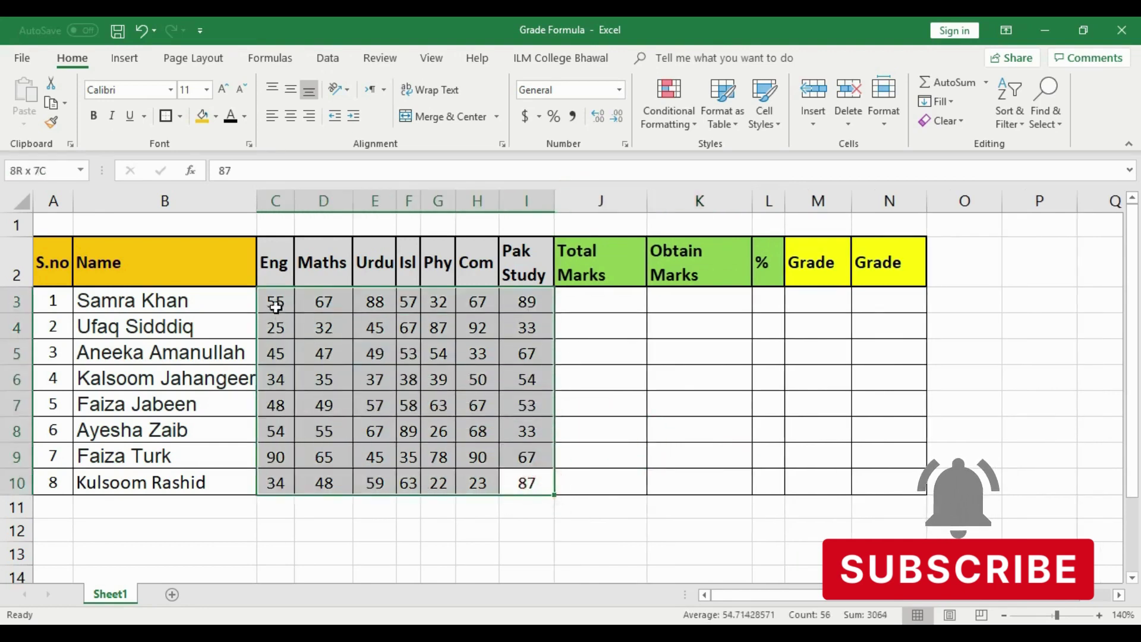
pyautogui.click(665, 113)
pyautogui.moveTo(724, 155)
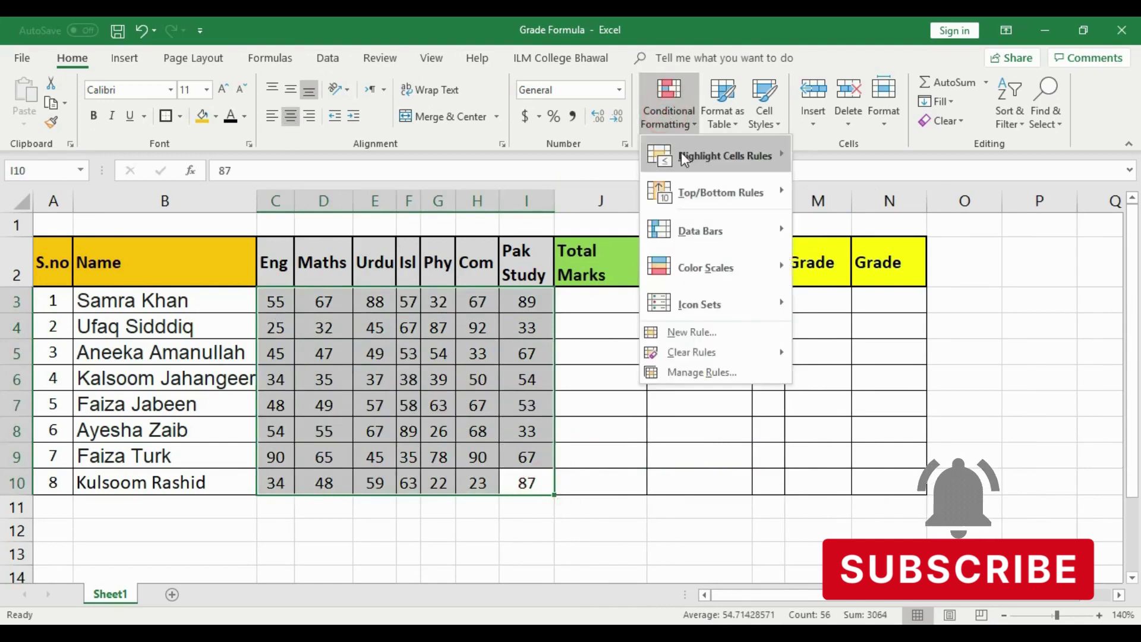
pyautogui.click(860, 193)
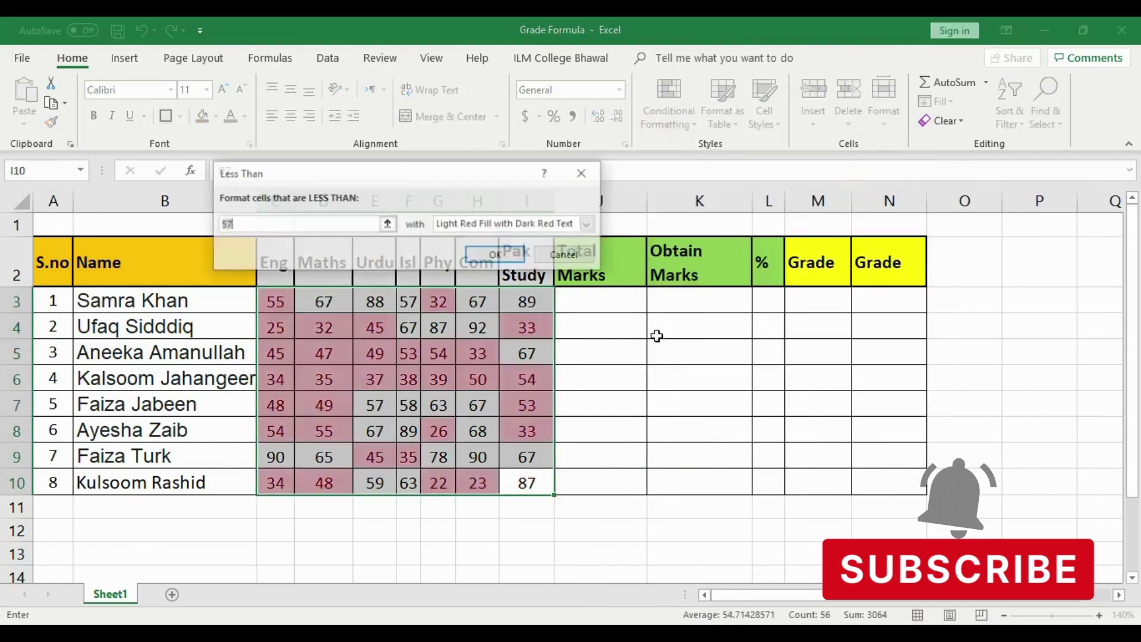
pyautogui.click(281, 223)
pyautogui.press('BackSpace')
pyautogui.press('BackSpace')
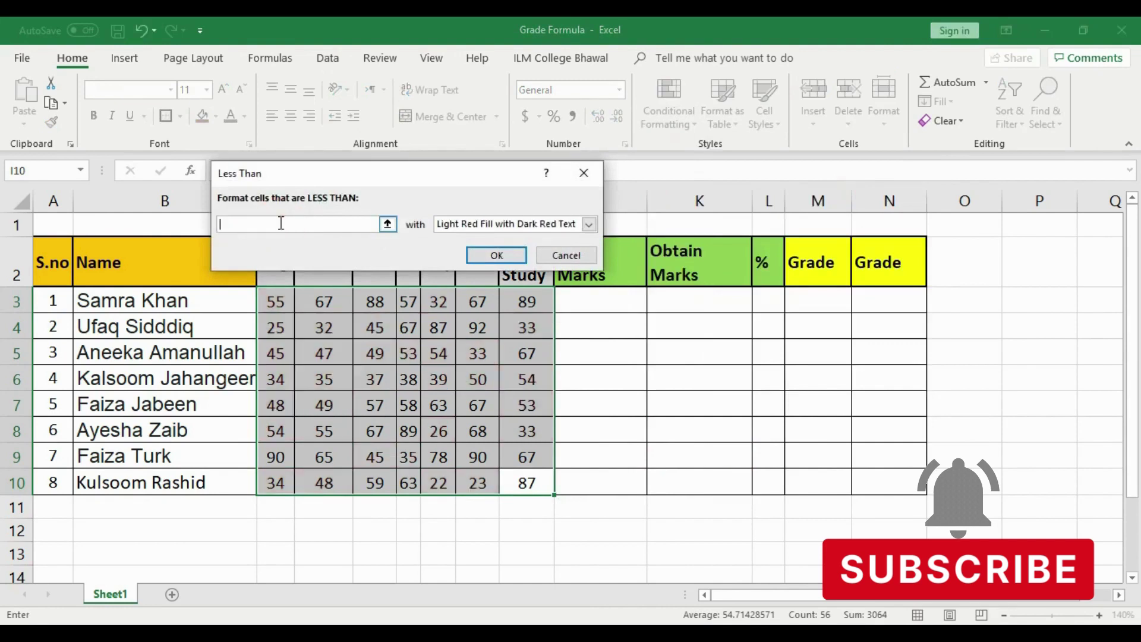
pyautogui.write('33')
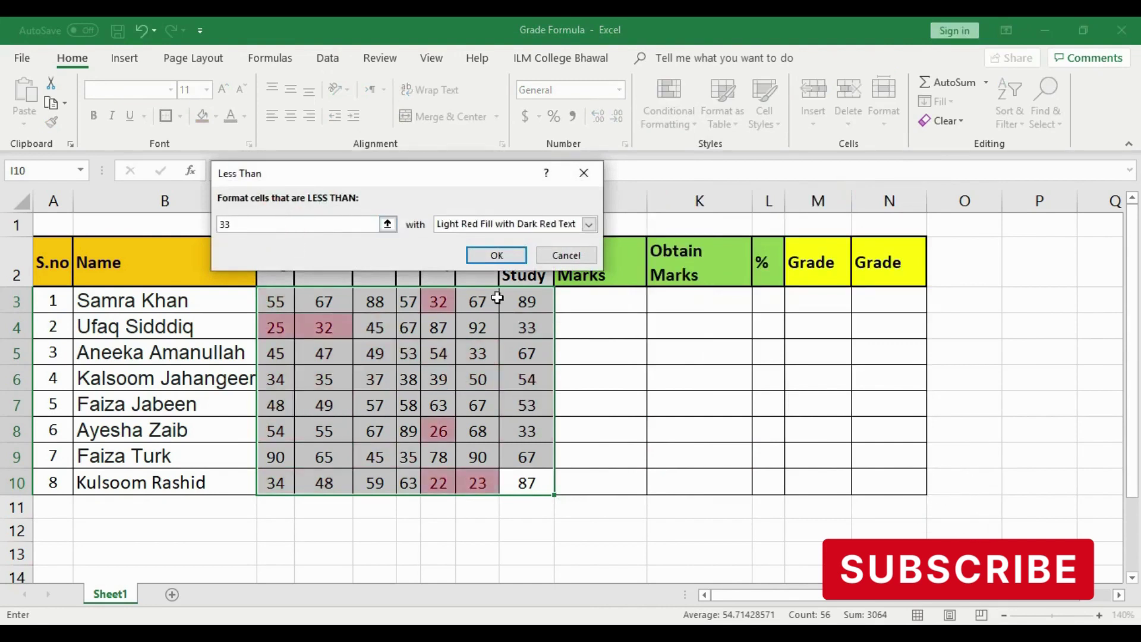
pyautogui.click(496, 255)
pyautogui.click(616, 422)
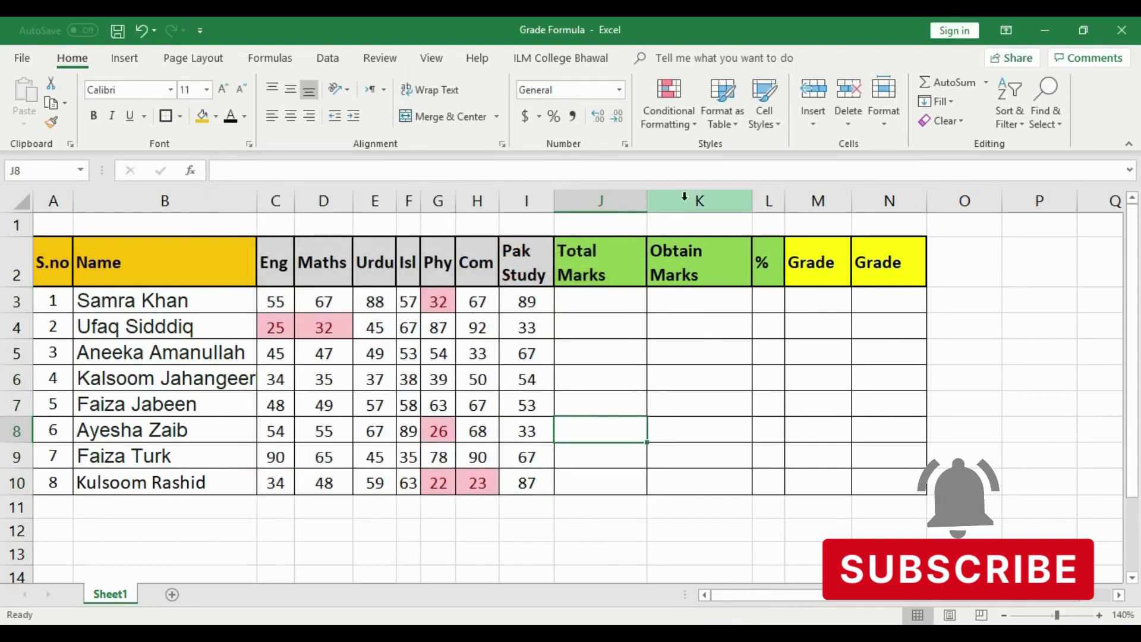
# Step: Autofit the Total Marks column and count the subject marks in row 3
pyautogui.doubleClick(647, 201)
pyautogui.click(669, 392)
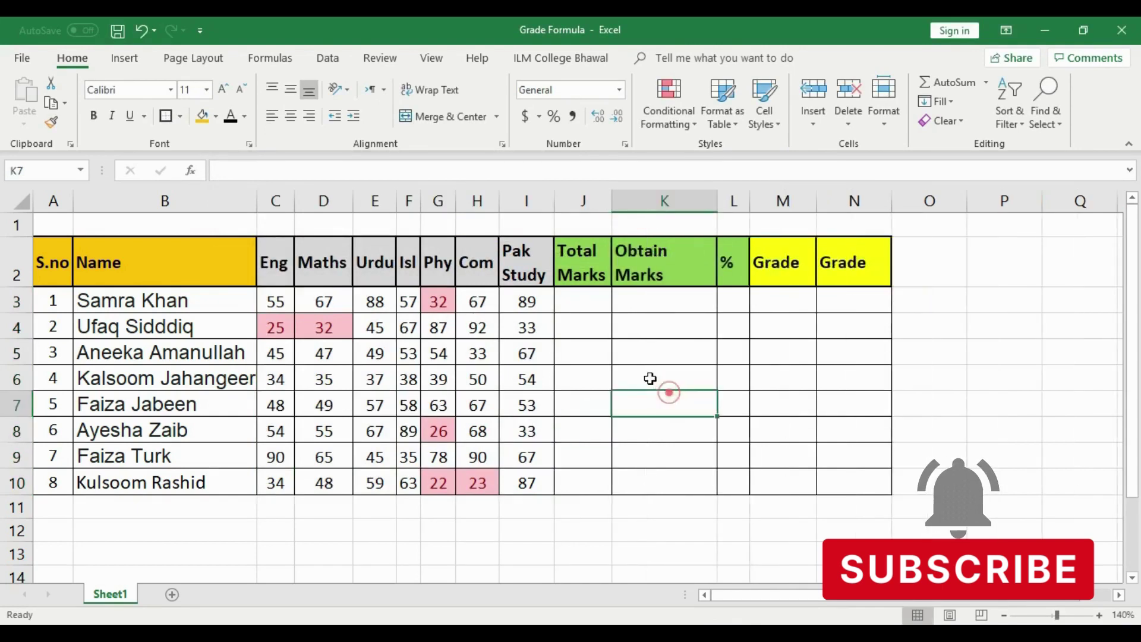
pyautogui.click(584, 303)
pyautogui.click(275, 301)
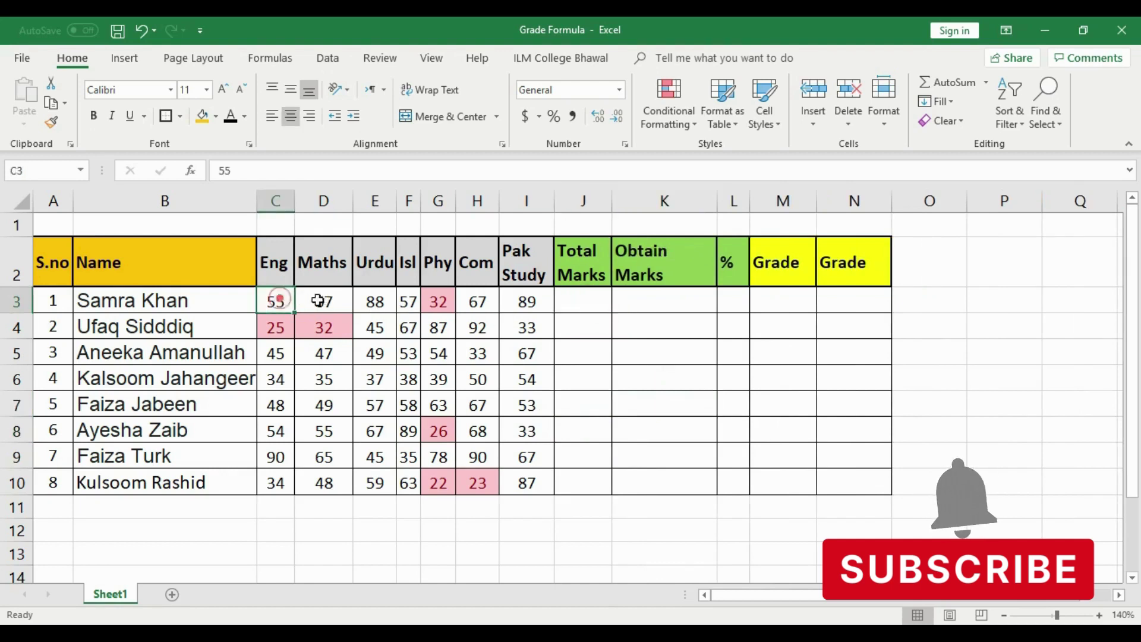
pyautogui.click(323, 301)
pyautogui.click(374, 301)
pyautogui.click(408, 302)
pyautogui.click(434, 299)
pyautogui.click(475, 301)
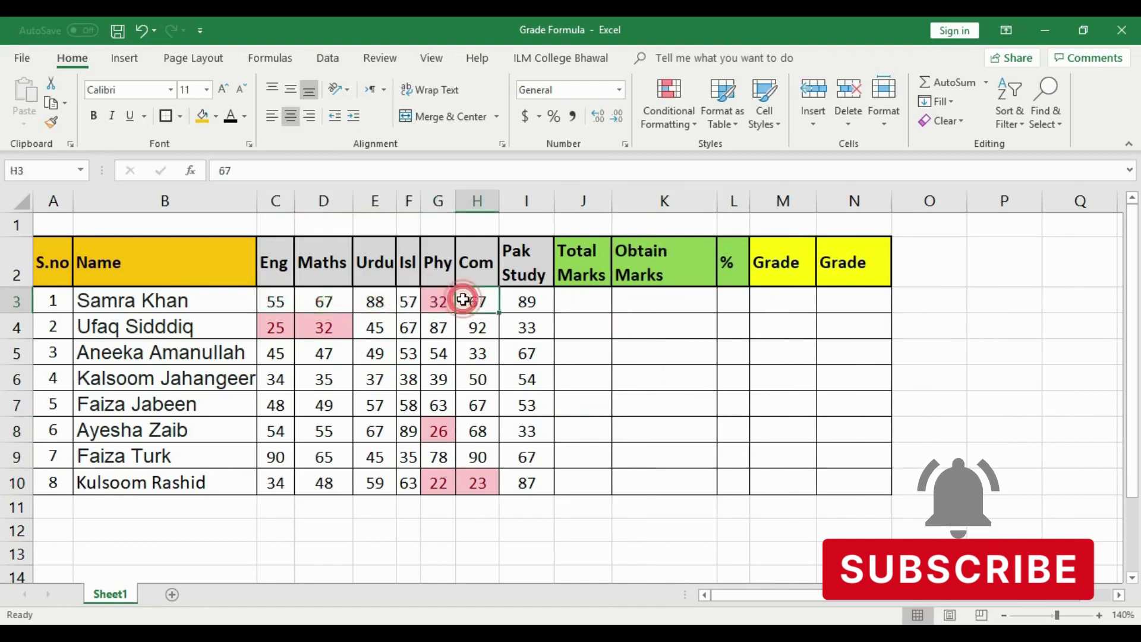
pyautogui.click(527, 300)
pyautogui.click(477, 301)
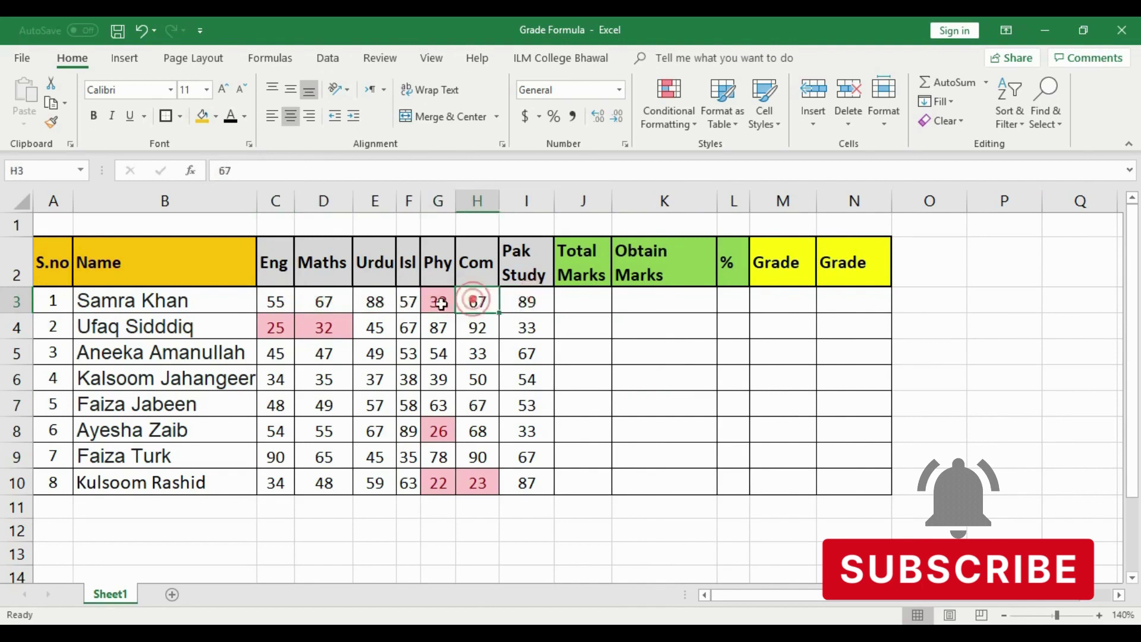
pyautogui.click(438, 301)
pyautogui.click(408, 301)
pyautogui.click(375, 302)
pyautogui.click(342, 300)
pyautogui.click(286, 299)
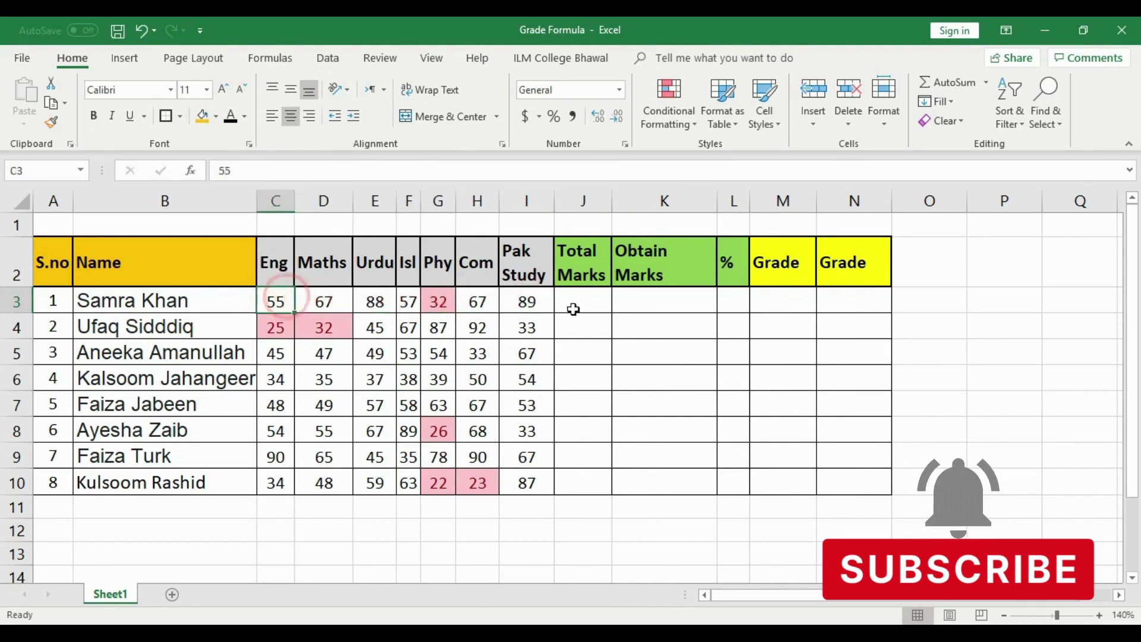
# Step: Enter 700 in J3, centre it, and fill it down to J10
pyautogui.click(576, 304)
pyautogui.write('700')
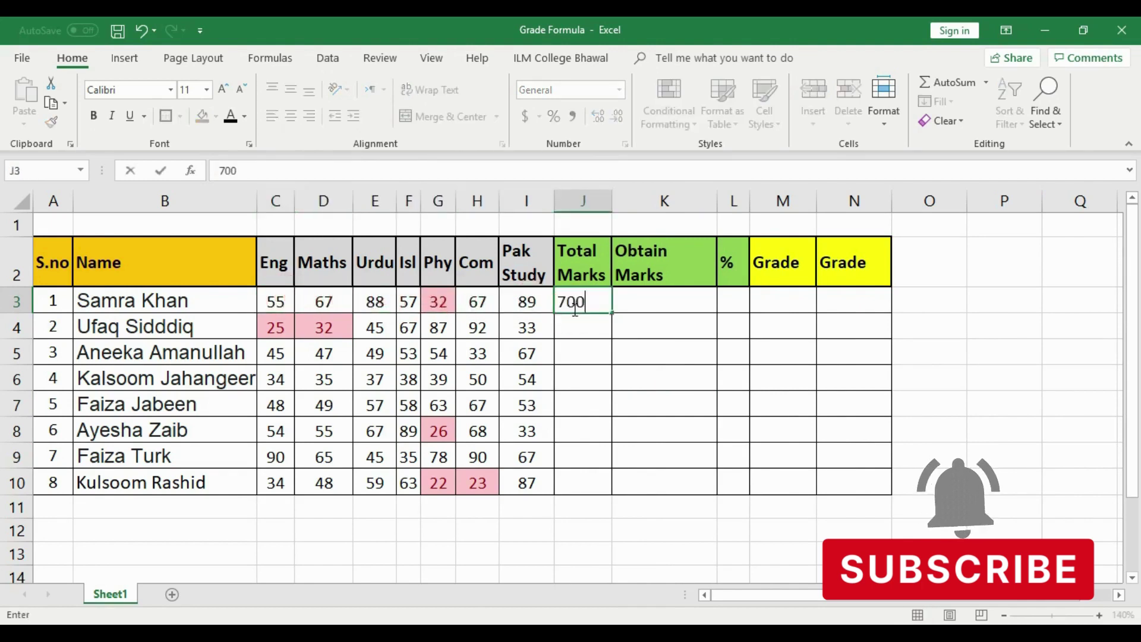
pyautogui.click(583, 333)
pyautogui.click(586, 300)
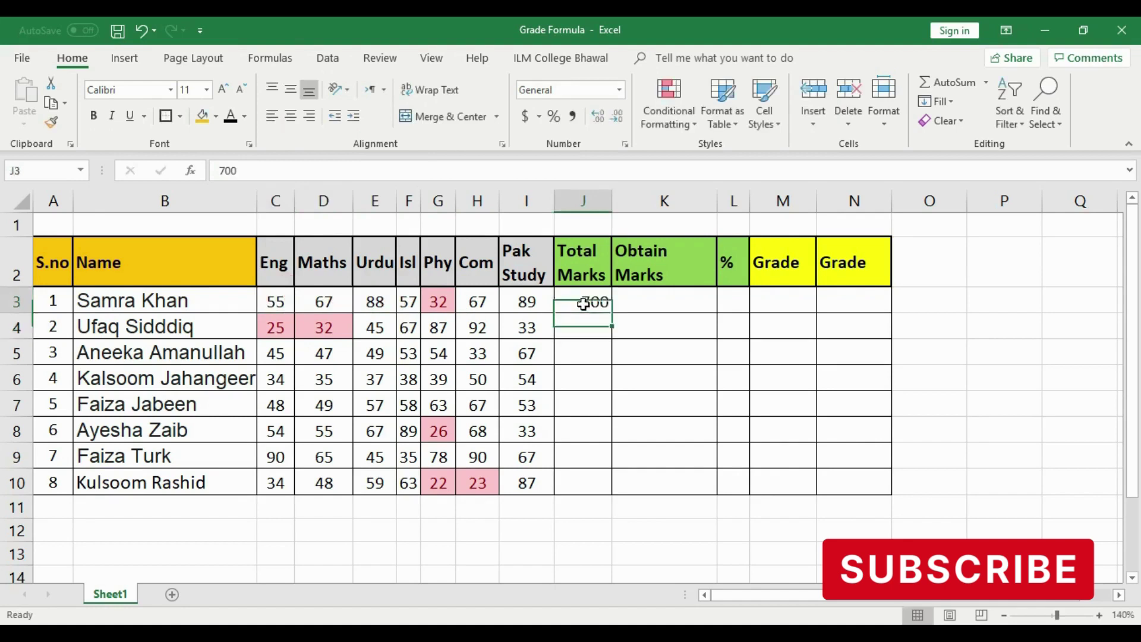
pyautogui.click(294, 119)
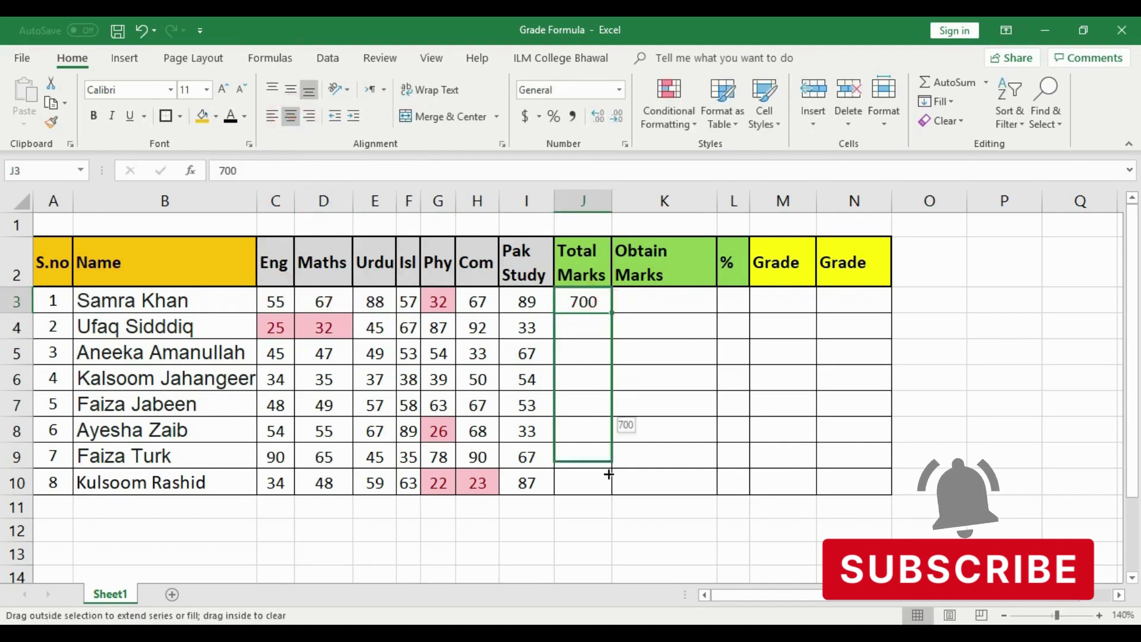
pyautogui.moveTo(612, 314); pyautogui.dragTo(612, 485)
pyautogui.click(660, 429)
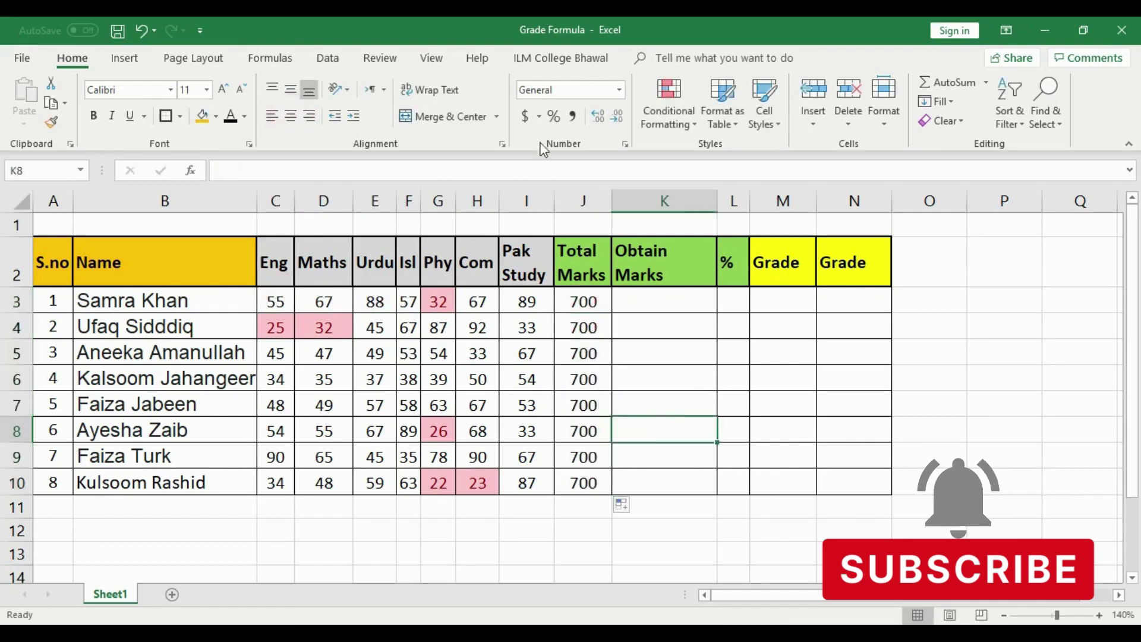
# Step: Autofit the Obtain Marks column to fit its heading
pyautogui.moveTo(716, 196); pyautogui.dragTo(715, 195)
pyautogui.doubleClick(715, 196)
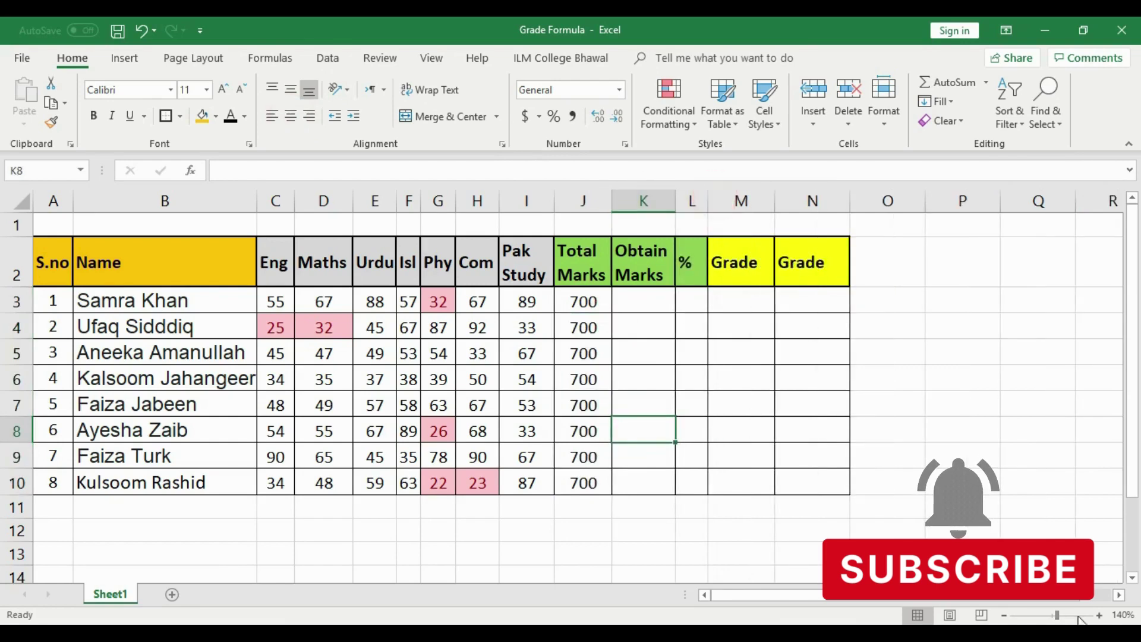
pyautogui.click(1098, 614)
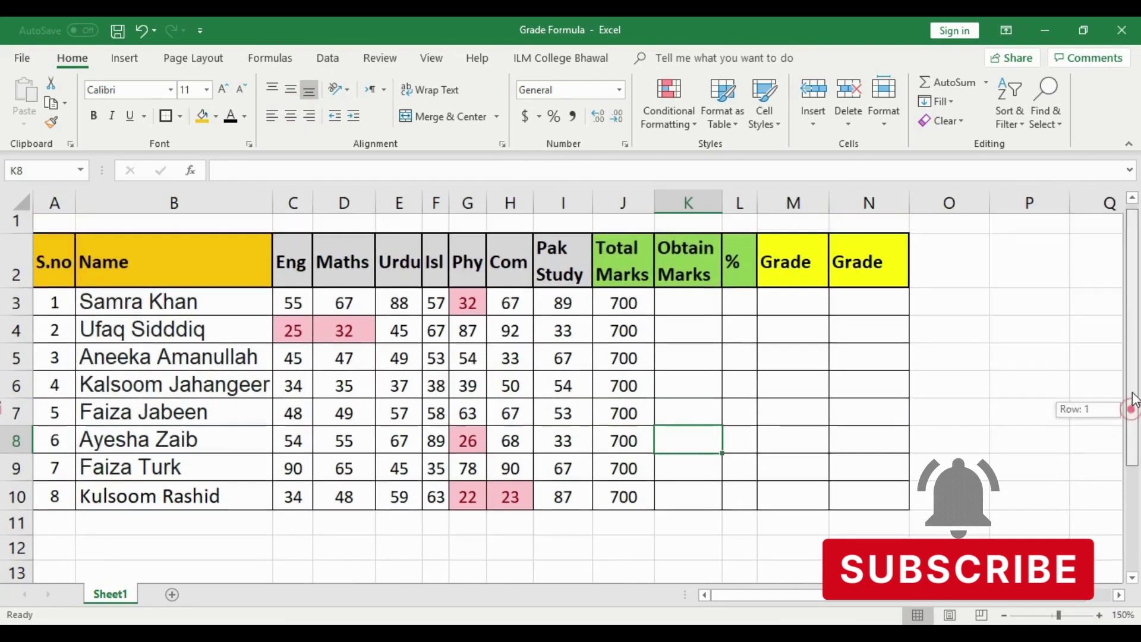
# Step: Enter =SUM(C3:I3) in K3 for the first student's obtained marks
pyautogui.click(694, 306)
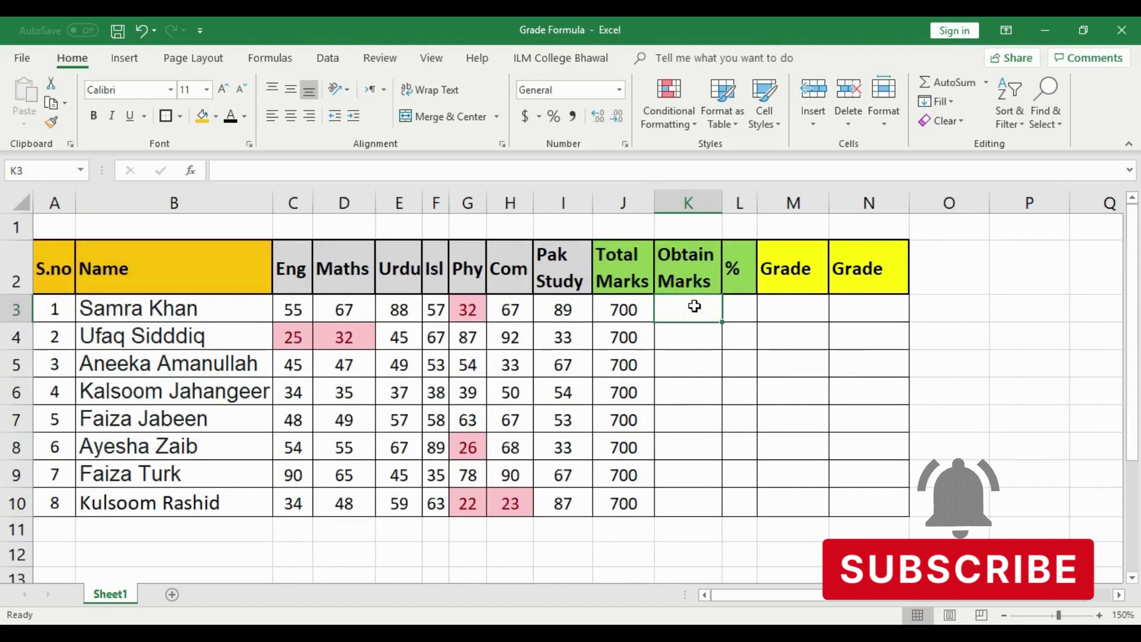
pyautogui.write('=')
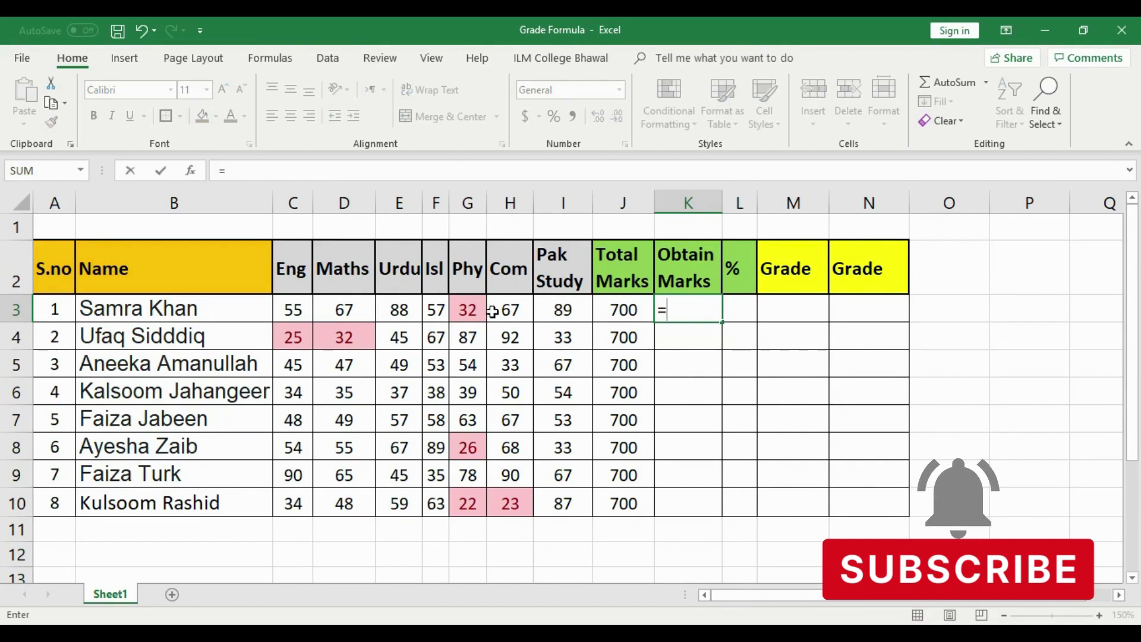
pyautogui.write('sum')
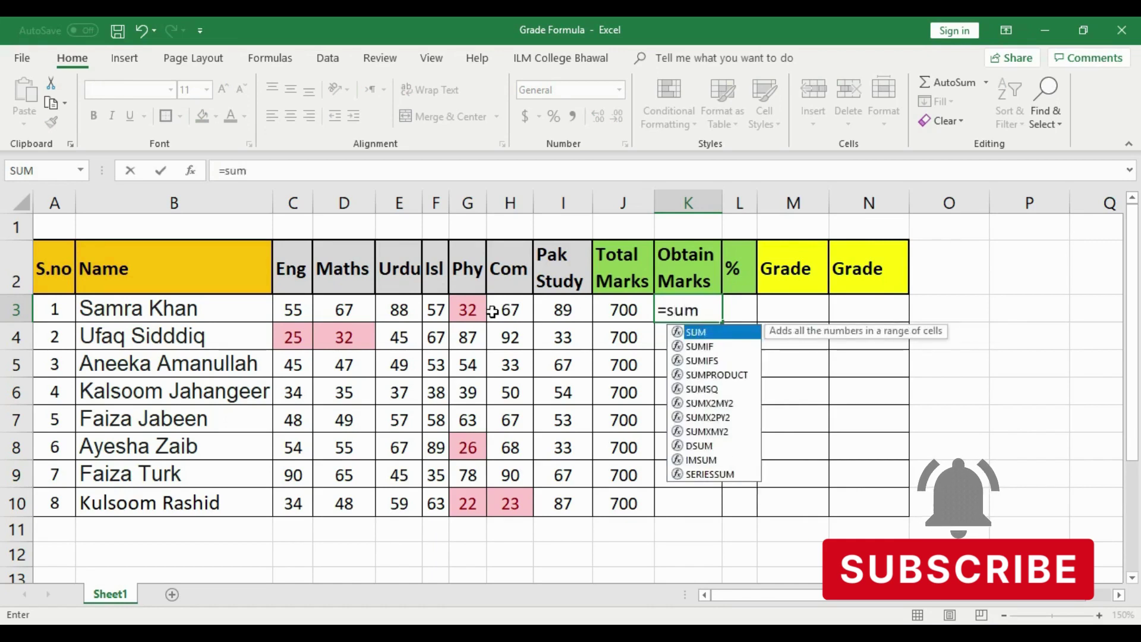
pyautogui.write('(')
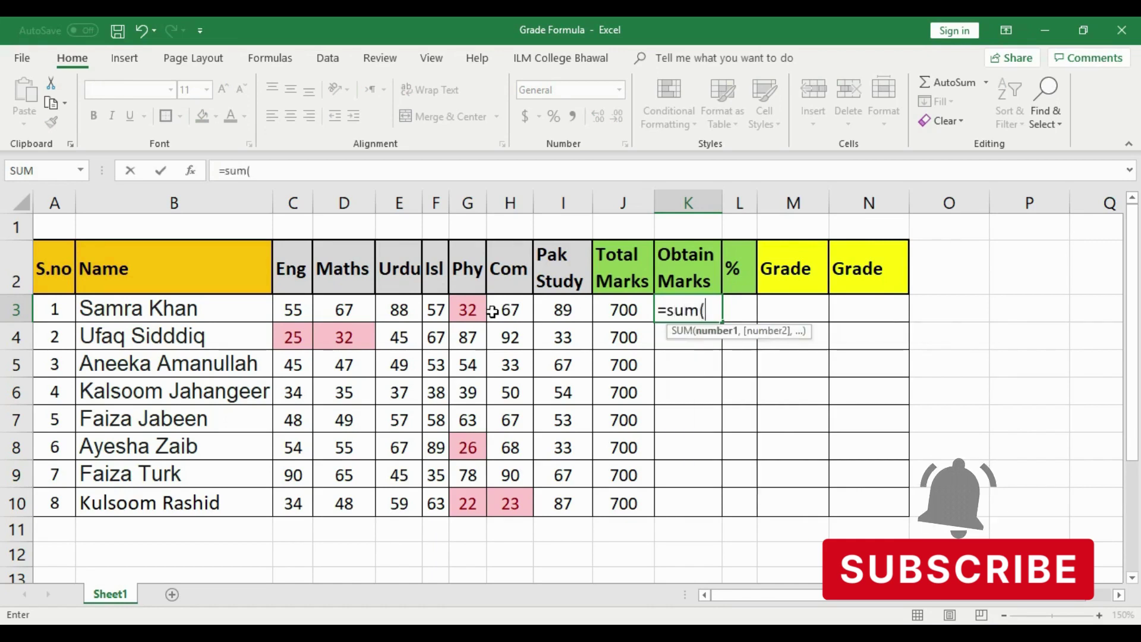
pyautogui.moveTo(292, 310); pyautogui.dragTo(554, 307)
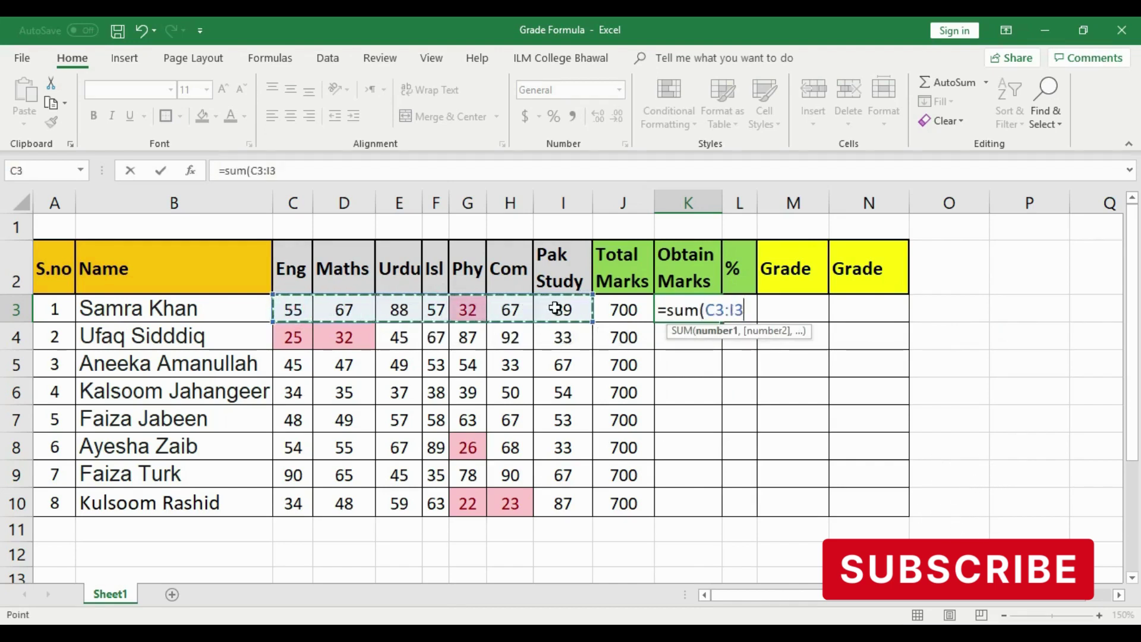
pyautogui.write(')')
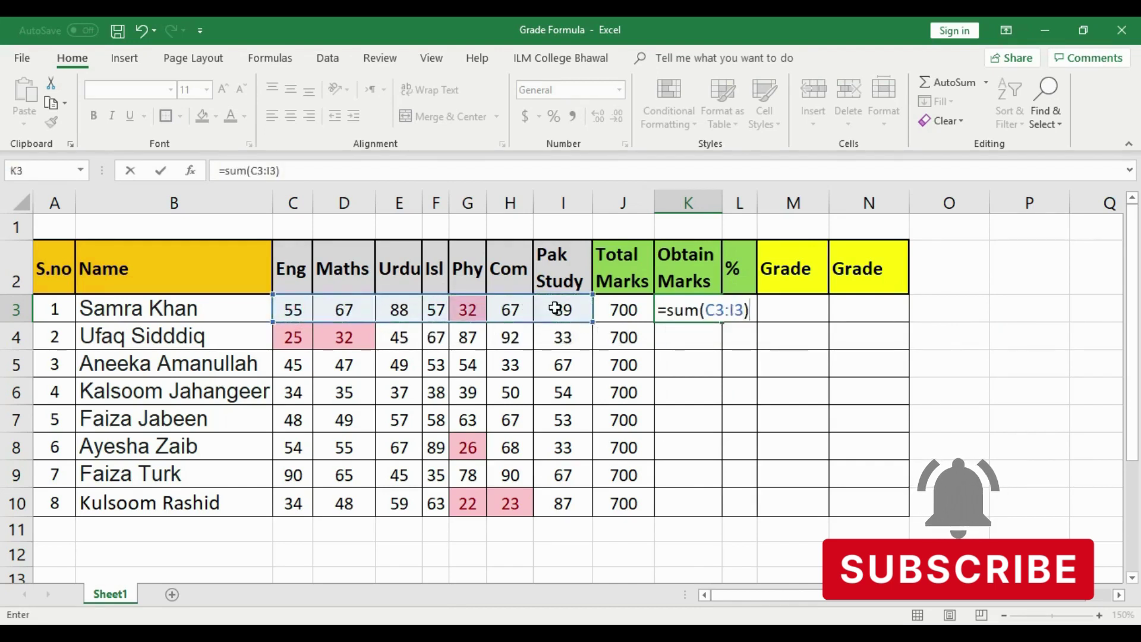
pyautogui.press('Return')
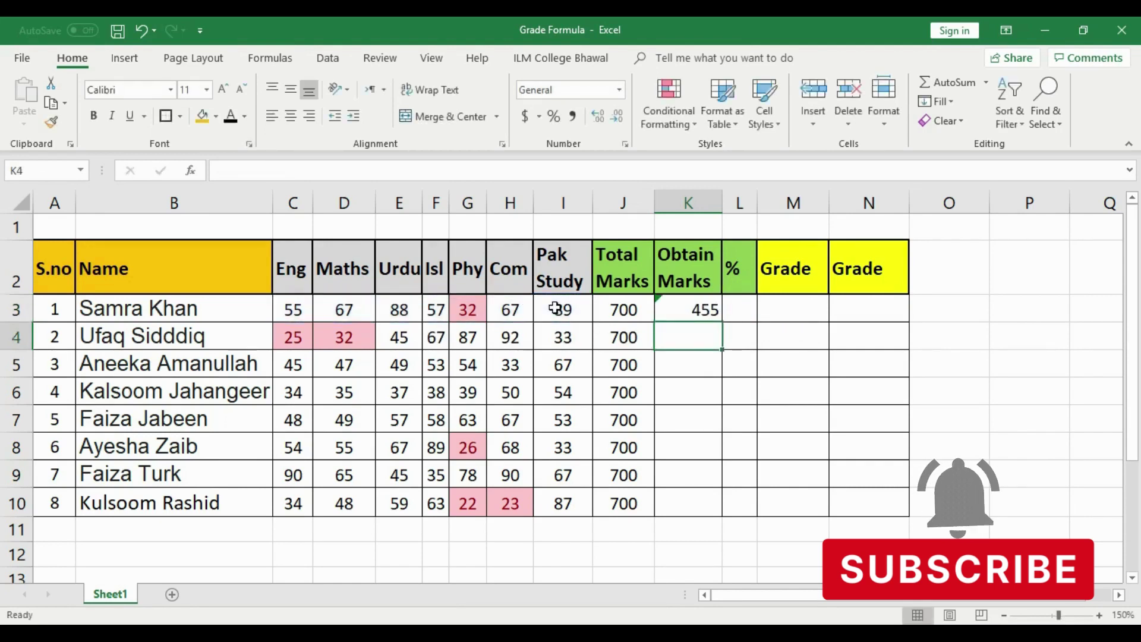
# Step: Centre the 455 total, ignore the omitted-cells error, and undo a trial fill to K10
pyautogui.click(704, 316)
pyautogui.click(294, 118)
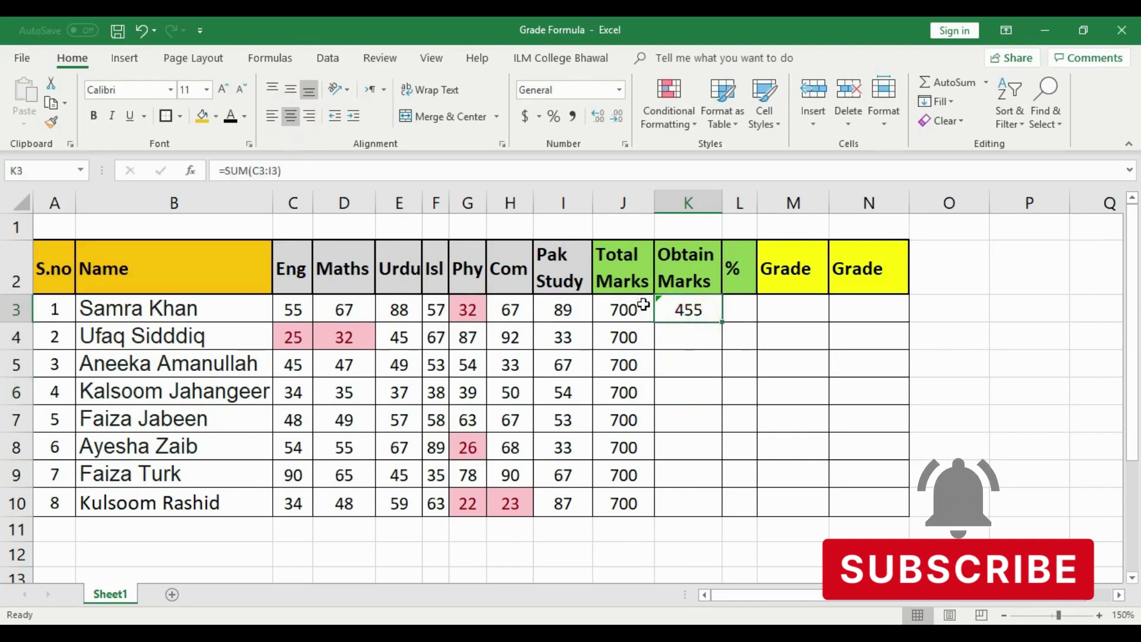
pyautogui.click(636, 304)
pyautogui.click(680, 389)
pyautogui.moveTo(724, 322); pyautogui.dragTo(722, 521)
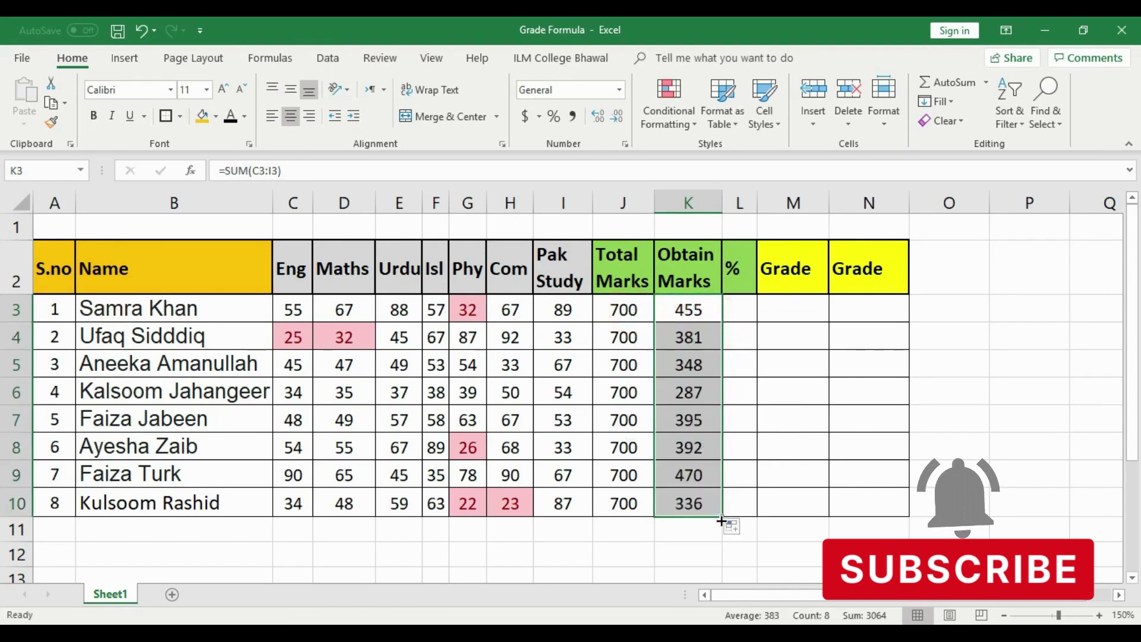
pyautogui.hotkey('ctrl', 'z')
pyautogui.hotkey('ctrl', 'z')
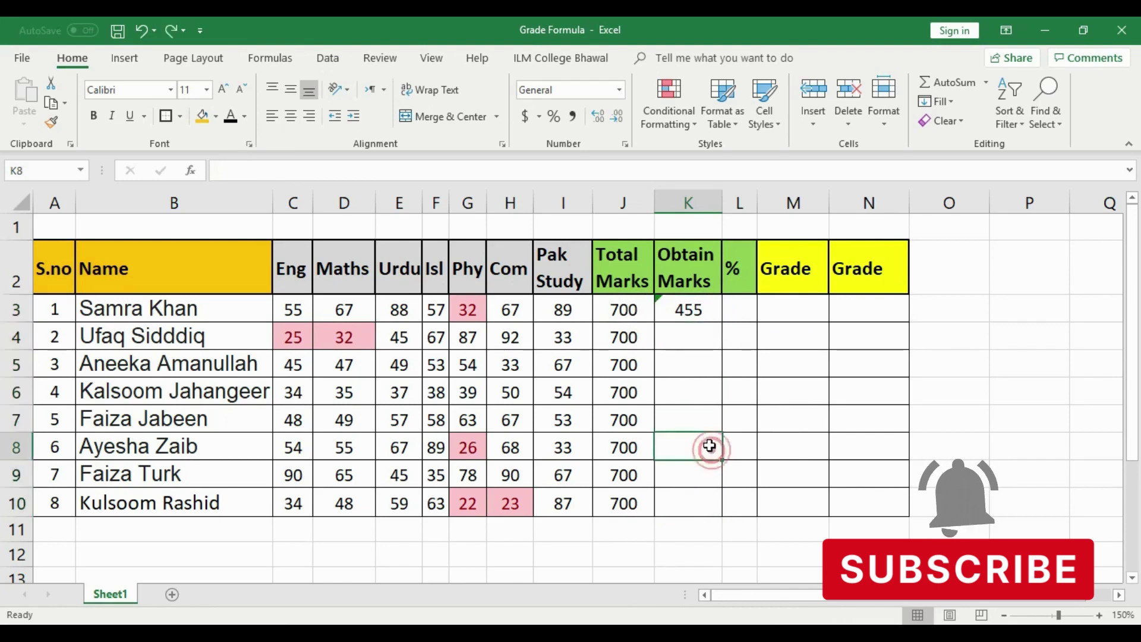
pyautogui.click(678, 309)
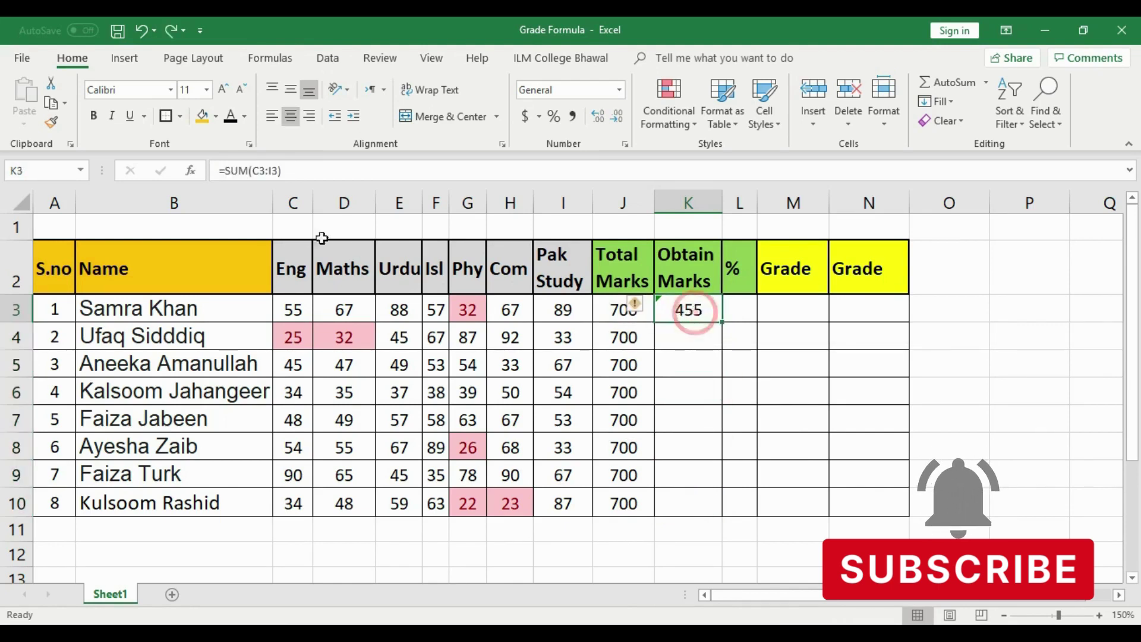
# Step: Enter =SUM(C3:I3) in K3 and ignore its error flag
pyautogui.click(261, 169)
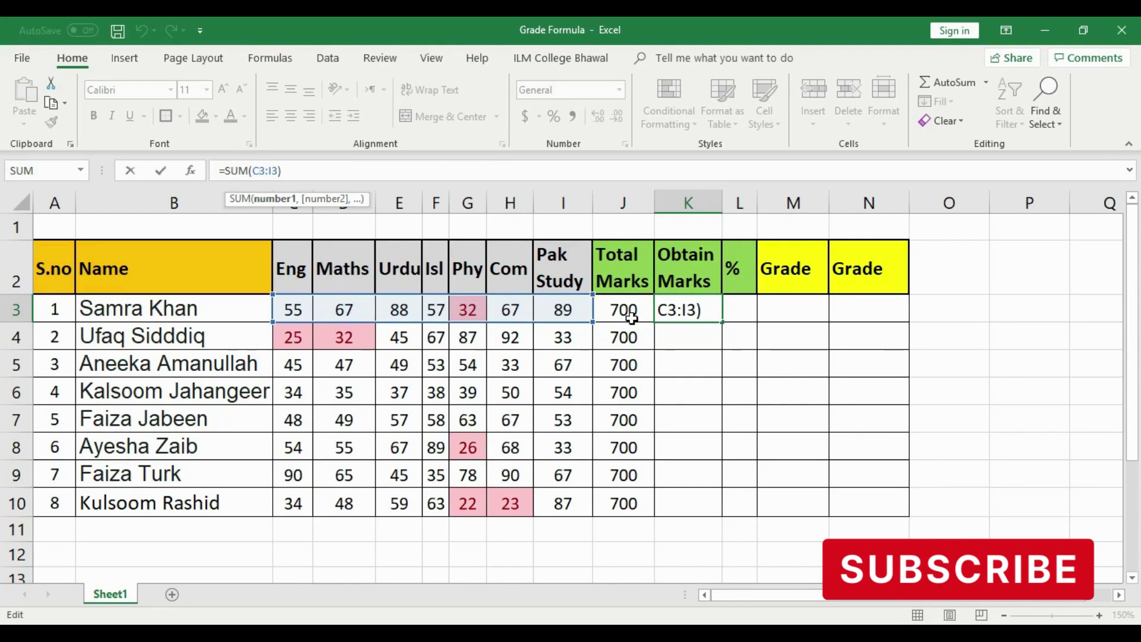
pyautogui.press('Return')
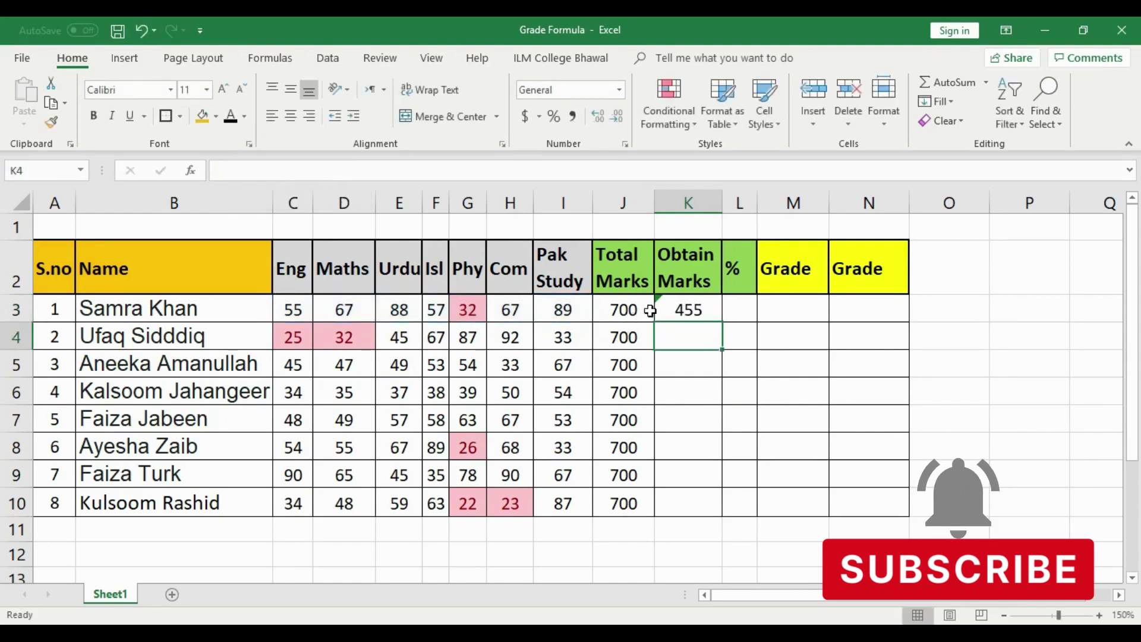
pyautogui.click(671, 308)
pyautogui.click(636, 304)
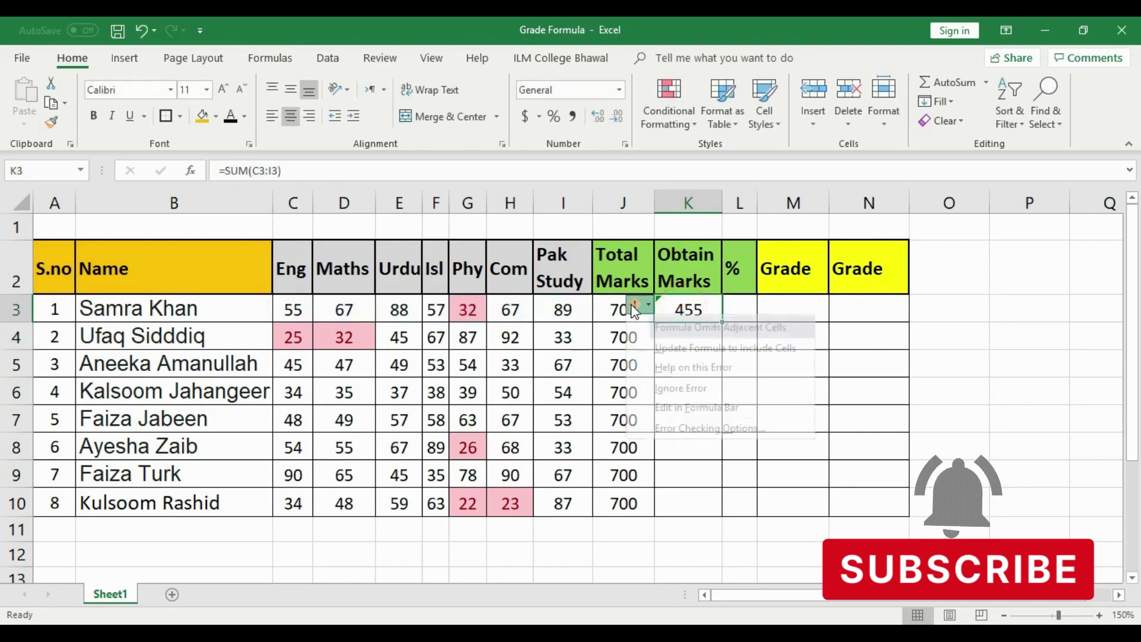
pyautogui.click(683, 388)
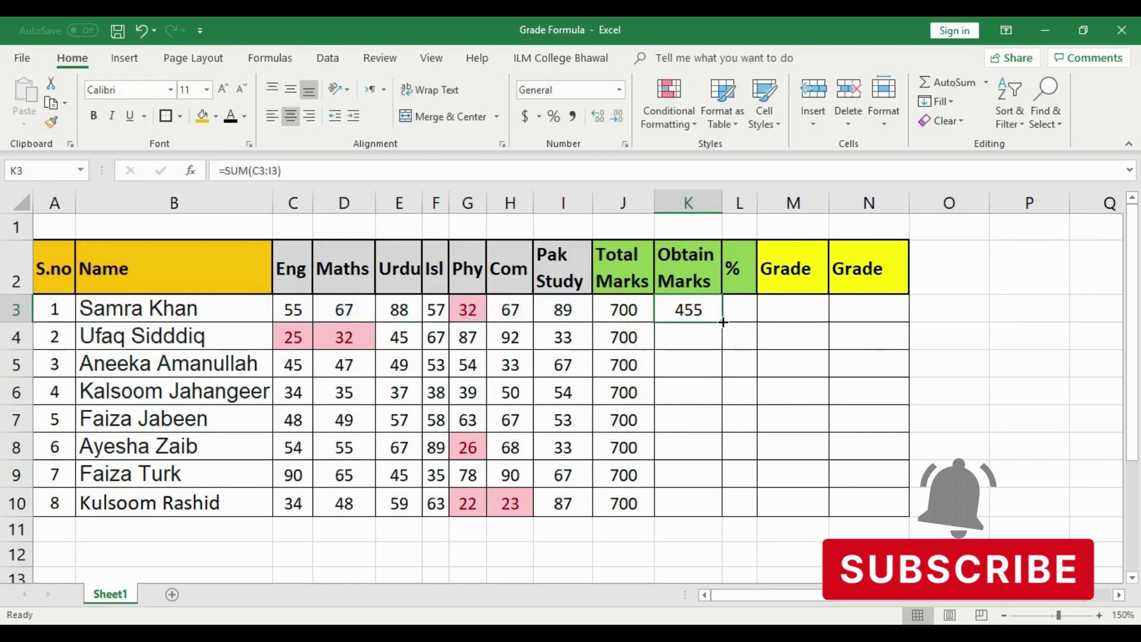
# Step: Fill the sum down to K10 and ignore the error flags on K4:K10
pyautogui.moveTo(723, 322); pyautogui.dragTo(718, 508)
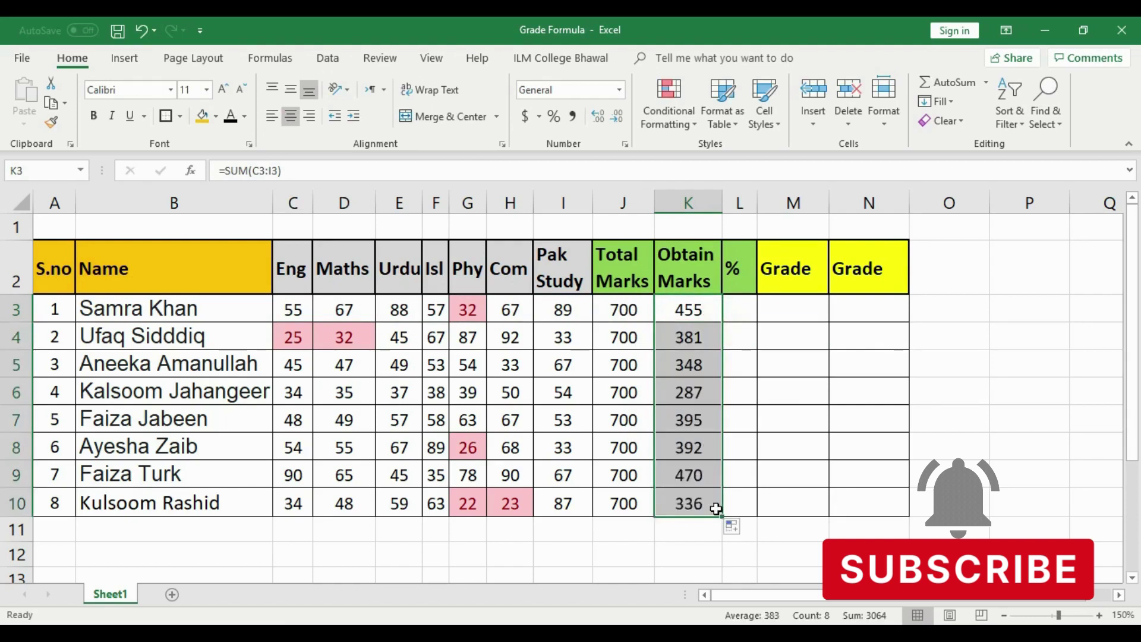
pyautogui.click(678, 336)
pyautogui.moveTo(669, 330); pyautogui.dragTo(688, 502)
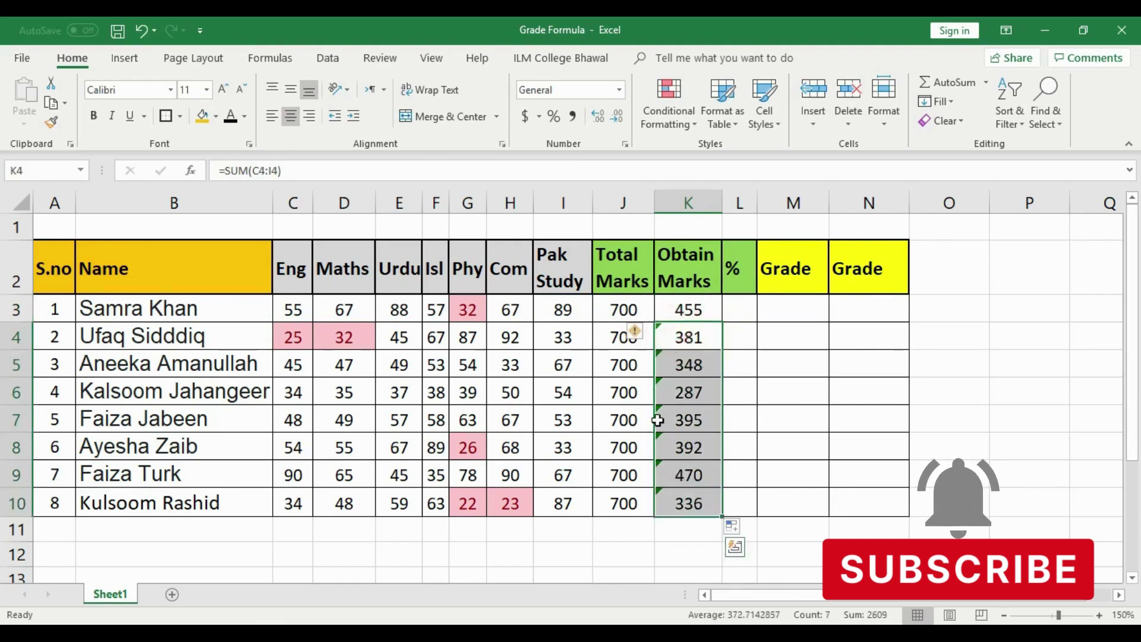
pyautogui.click(637, 331)
pyautogui.click(680, 415)
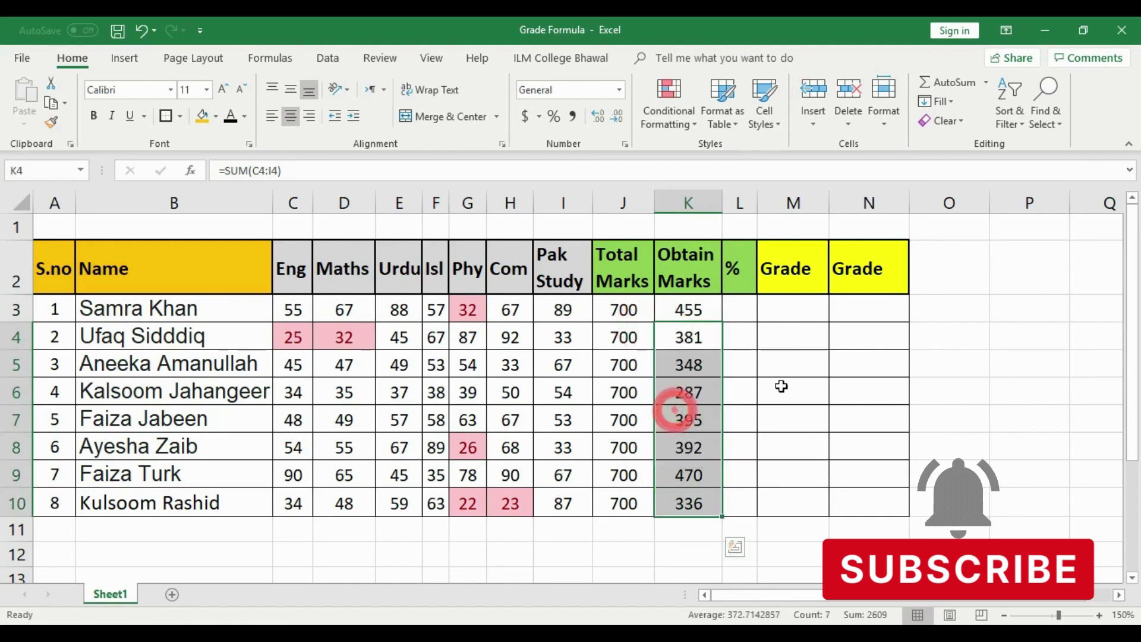
pyautogui.click(780, 386)
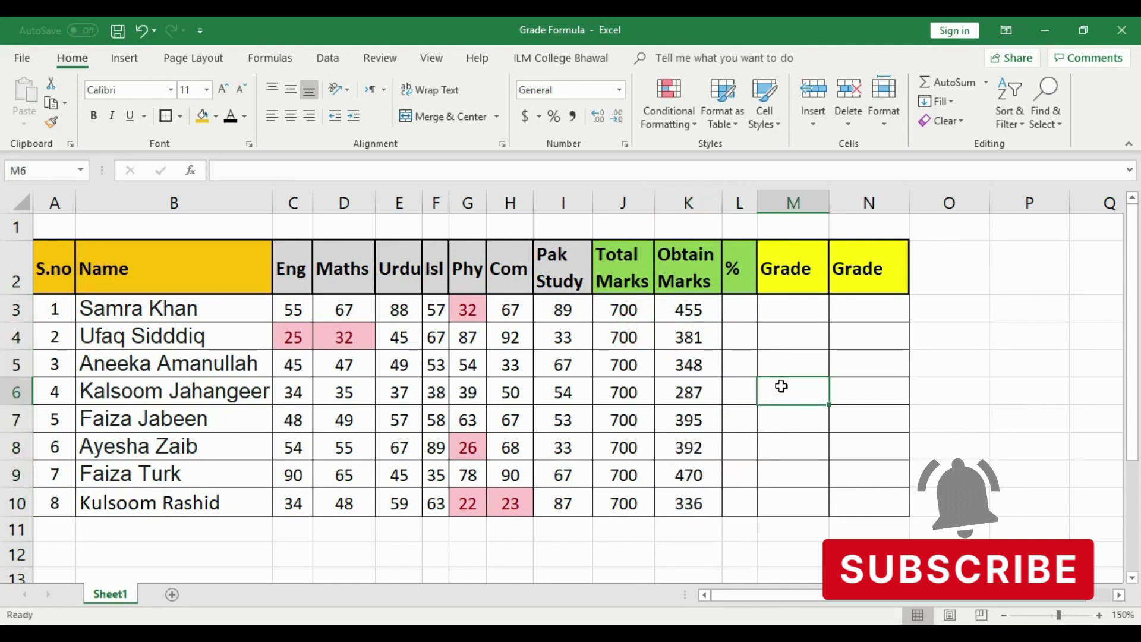
# Step: Centre the Grade headers in M2:N2 and widen columns M and N
pyautogui.doubleClick(805, 282)
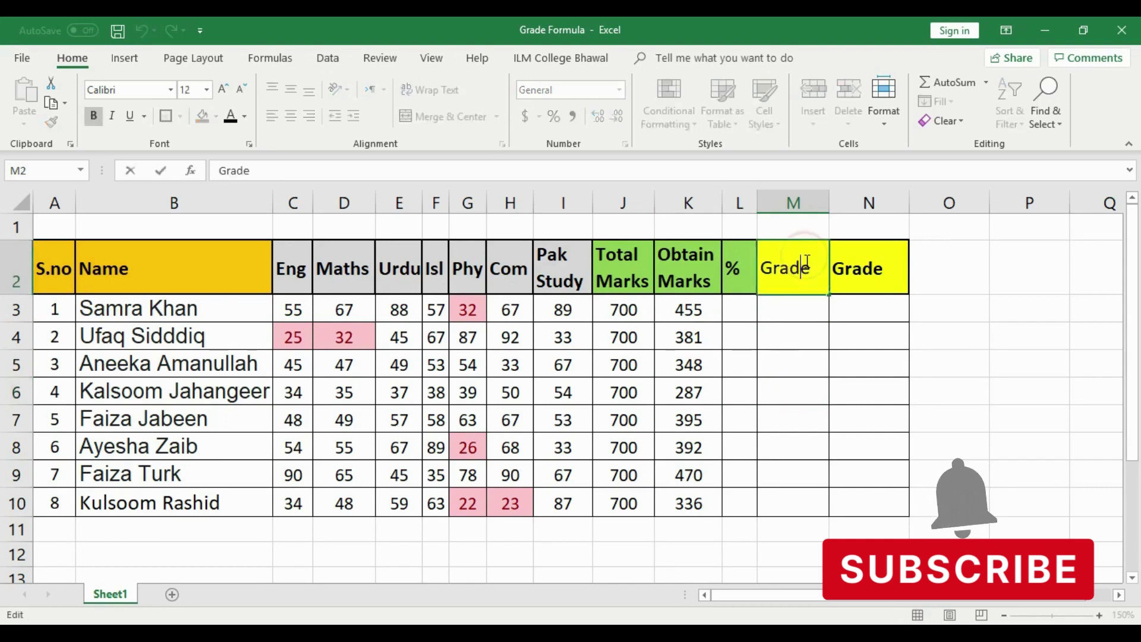
pyautogui.press('Escape')
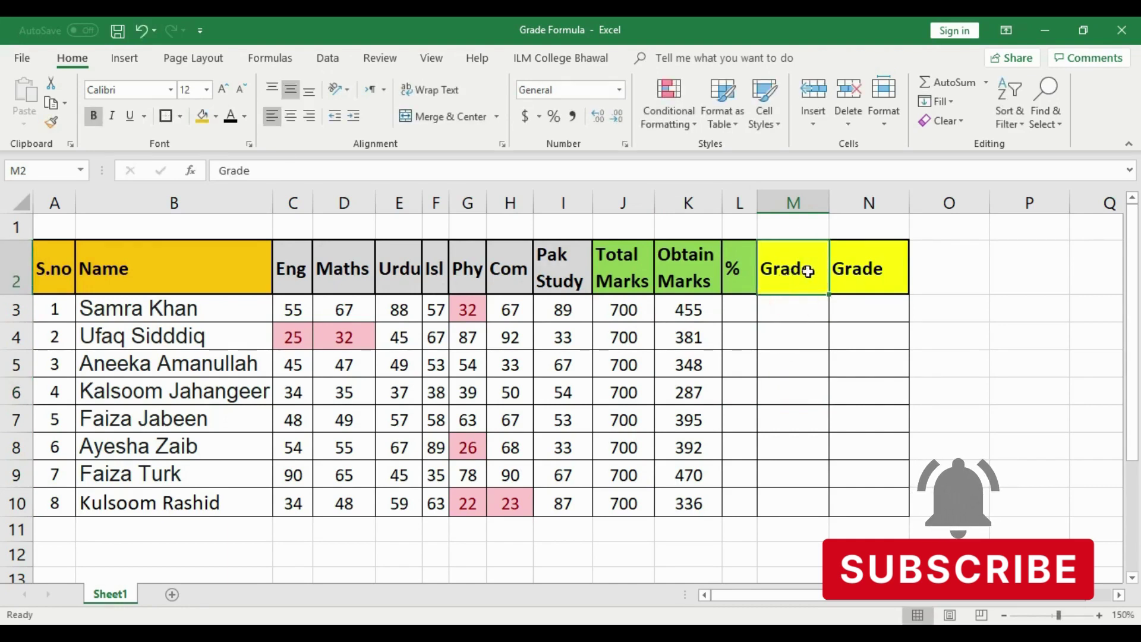
pyautogui.hotkey('shift', 'Right')
pyautogui.click(291, 117)
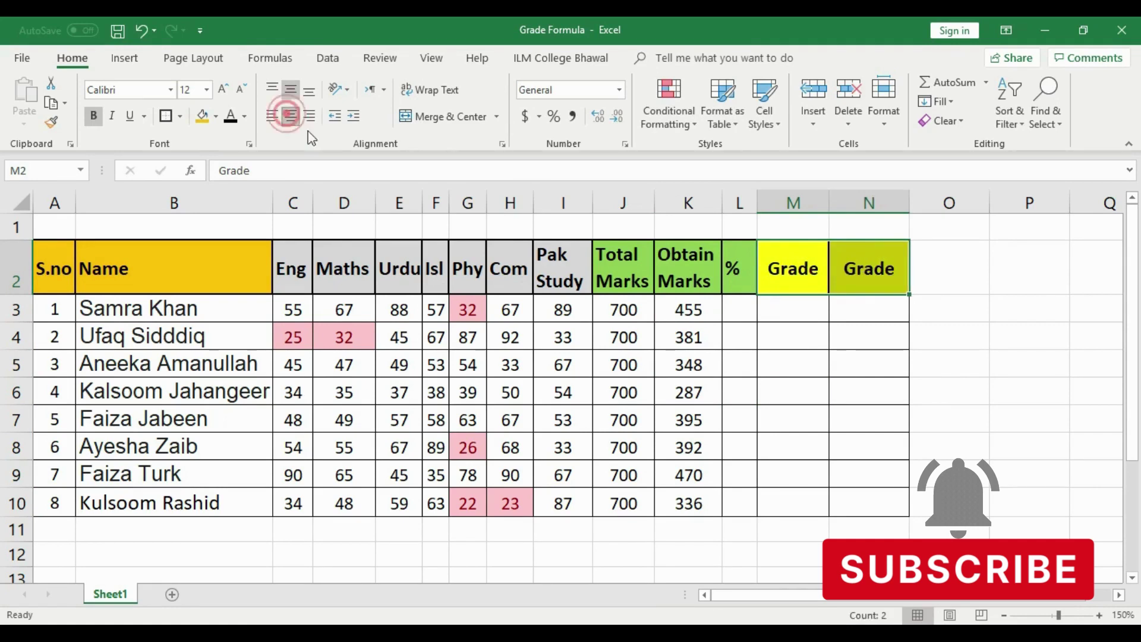
pyautogui.moveTo(830, 202); pyautogui.dragTo(839, 202)
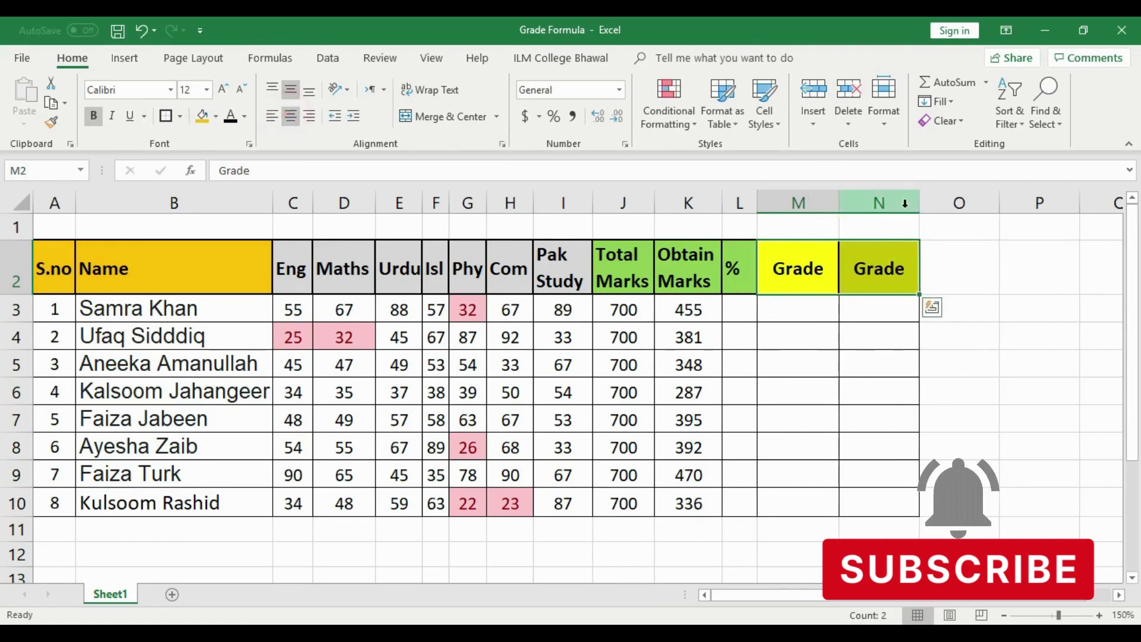
pyautogui.moveTo(909, 202); pyautogui.dragTo(950, 202)
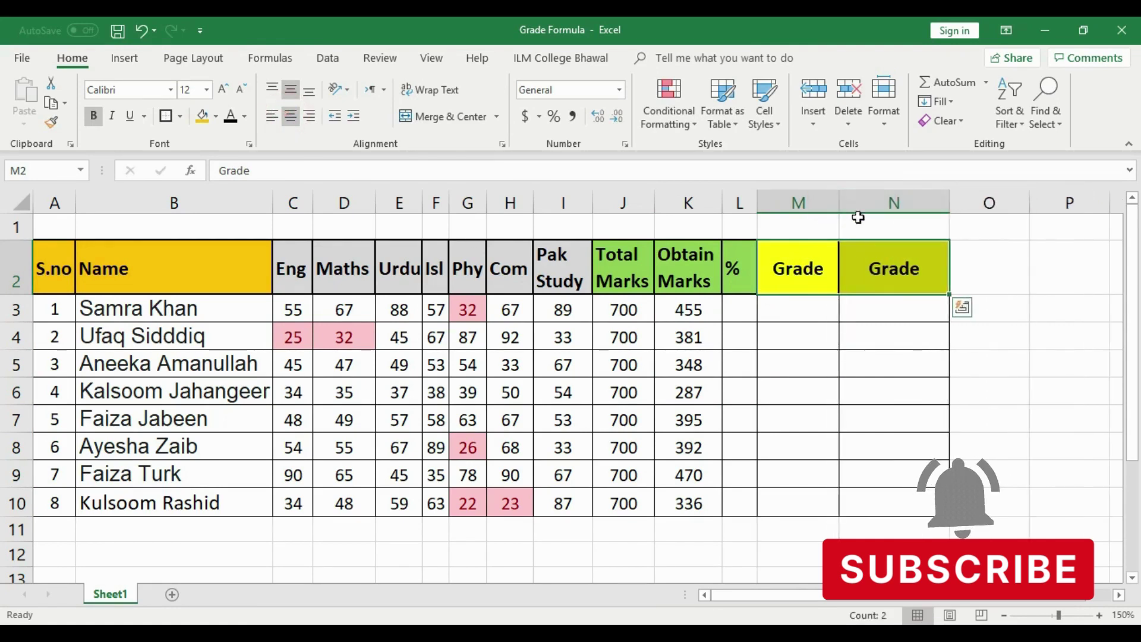
pyautogui.moveTo(838, 202); pyautogui.dragTo(848, 202)
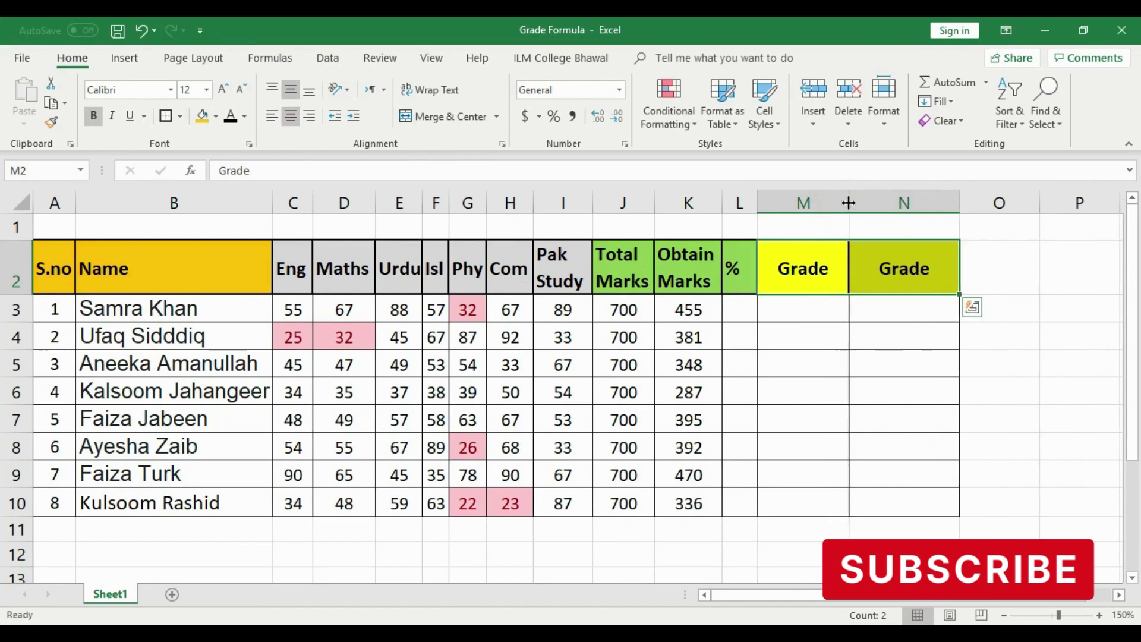
# Step: Relabel M2 as 'Grade Num' split over two lines
pyautogui.doubleClick(810, 255)
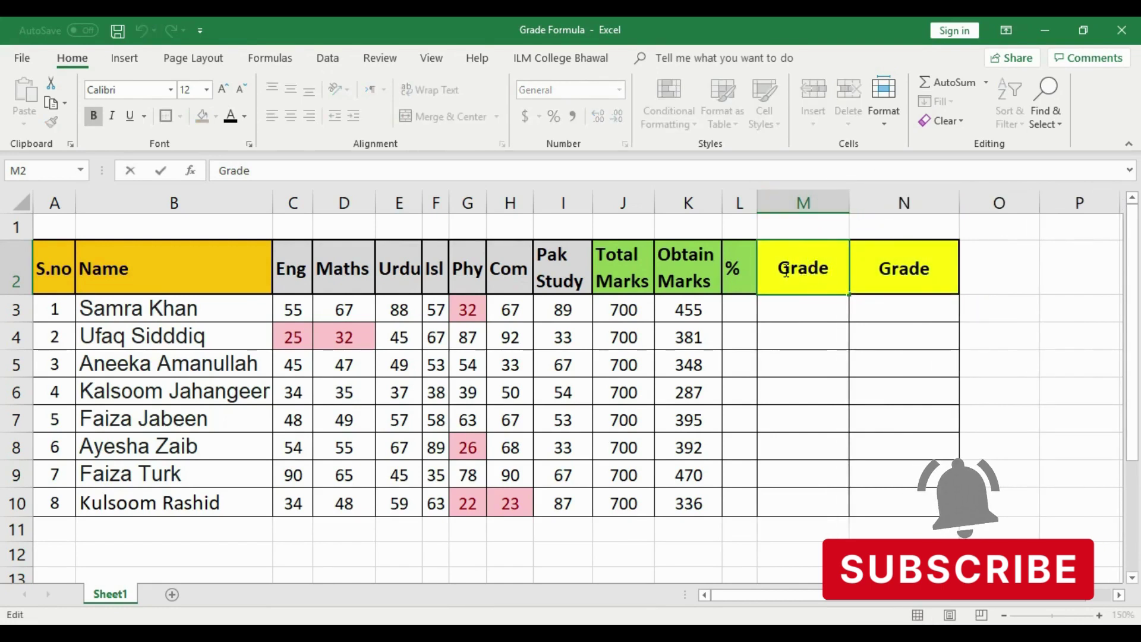
pyautogui.press('Return')
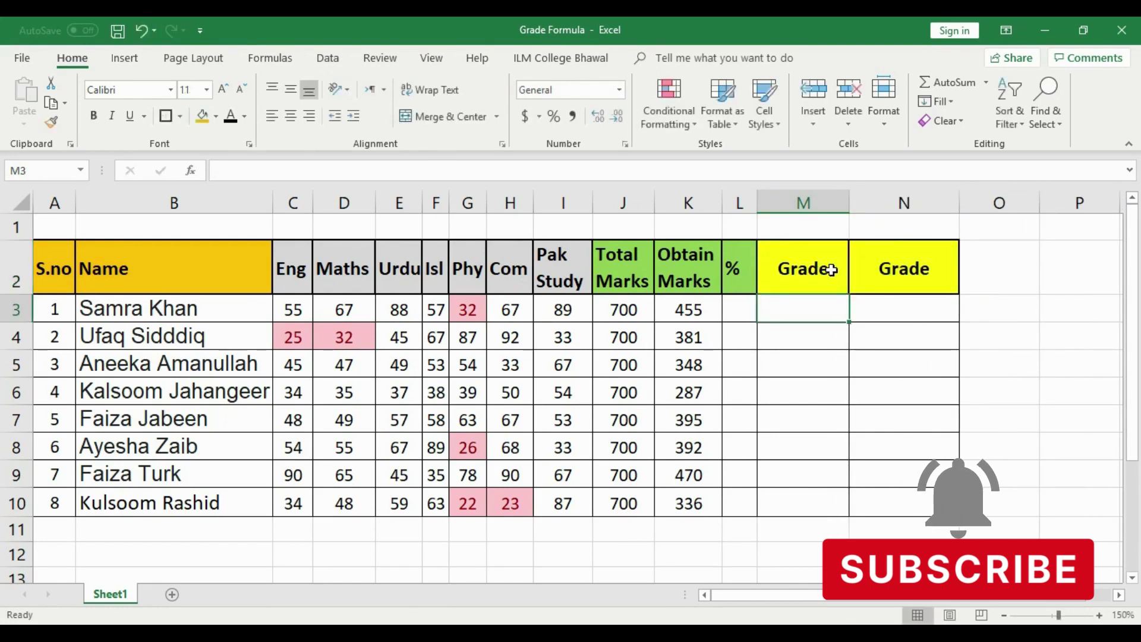
pyautogui.doubleClick(831, 269)
pyautogui.write('Num')
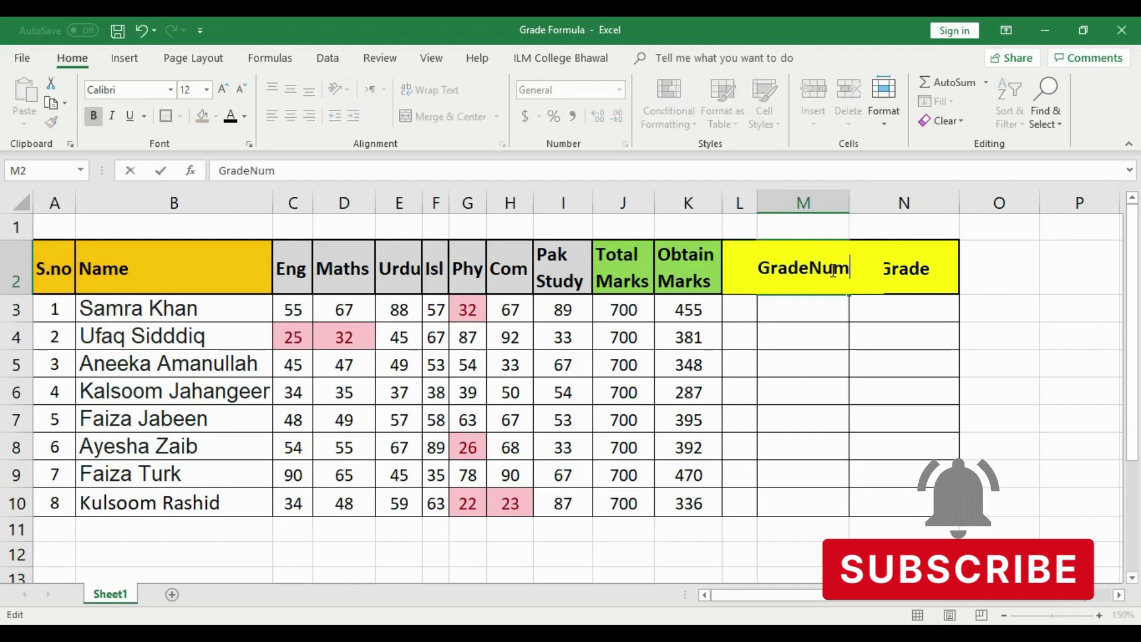
pyautogui.click(811, 269)
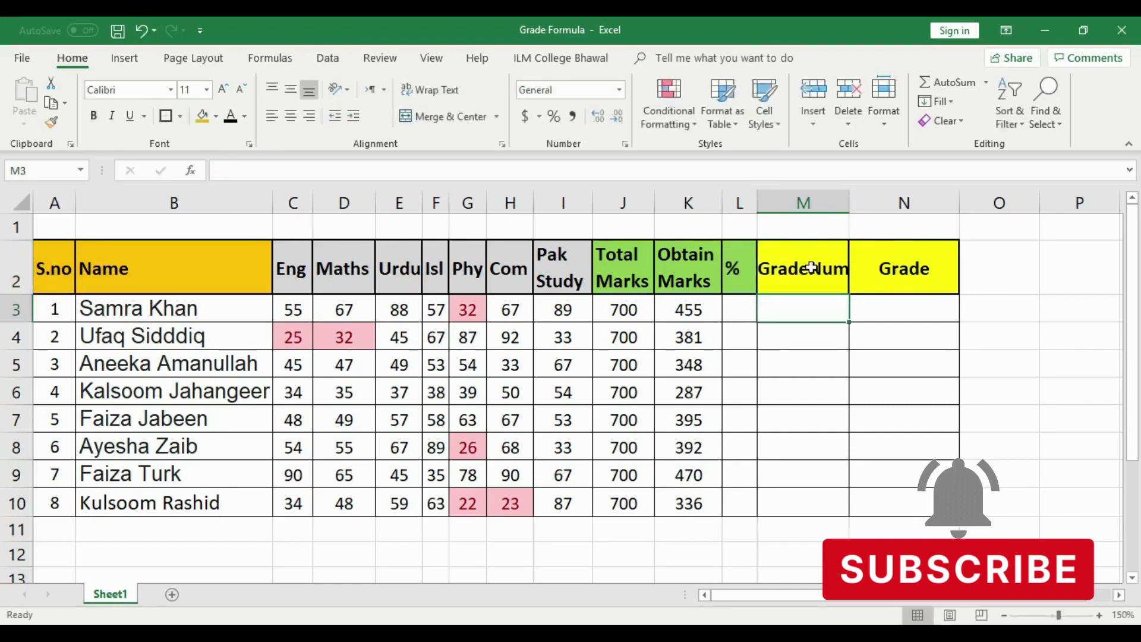
pyautogui.hotkey('alt', 'Return')
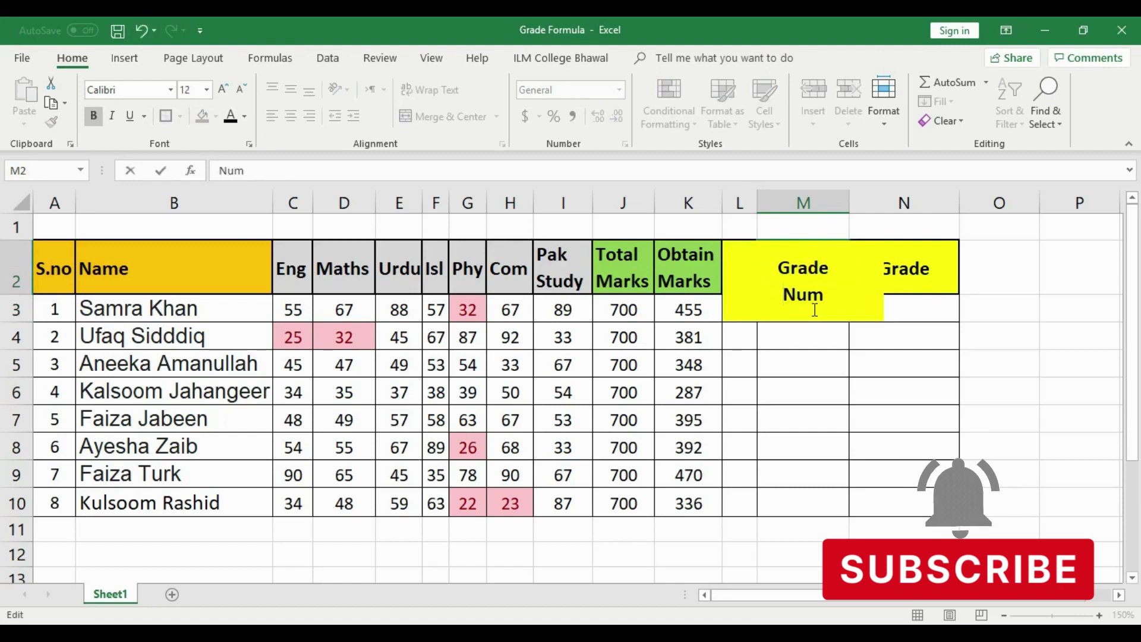
pyautogui.press('Return')
# Step: Relabel N2 as two-line 'Grade %' and slightly narrow the % column L
pyautogui.click(937, 272)
pyautogui.doubleClick(938, 271)
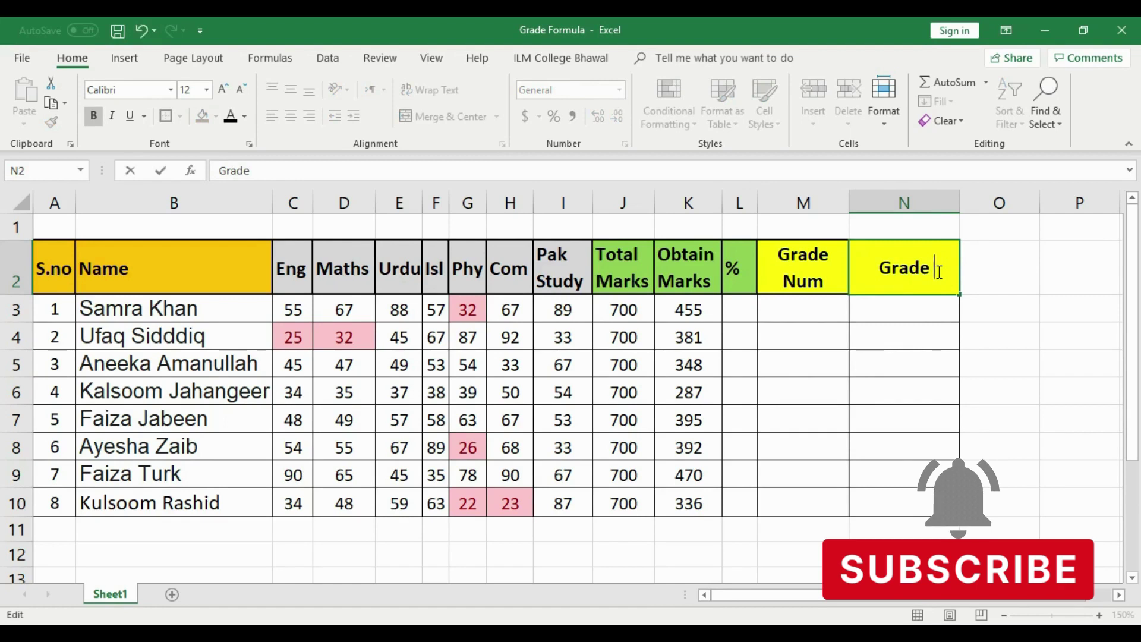
pyautogui.write('%')
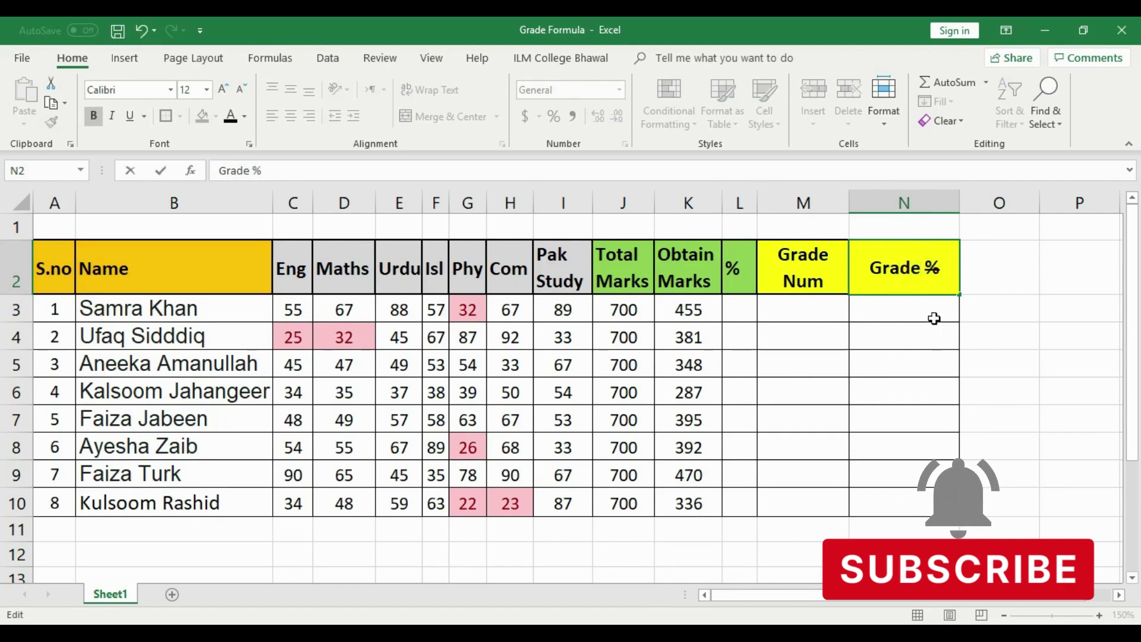
pyautogui.click(934, 319)
pyautogui.keyDown('shift'); pyautogui.click(929, 277); pyautogui.keyUp('shift')
pyautogui.hotkey('alt', 'h')
pyautogui.press('m')
pyautogui.press('c')
pyautogui.doubleClick(929, 276)
pyautogui.hotkey('alt', 'Return')
pyautogui.click(914, 372)
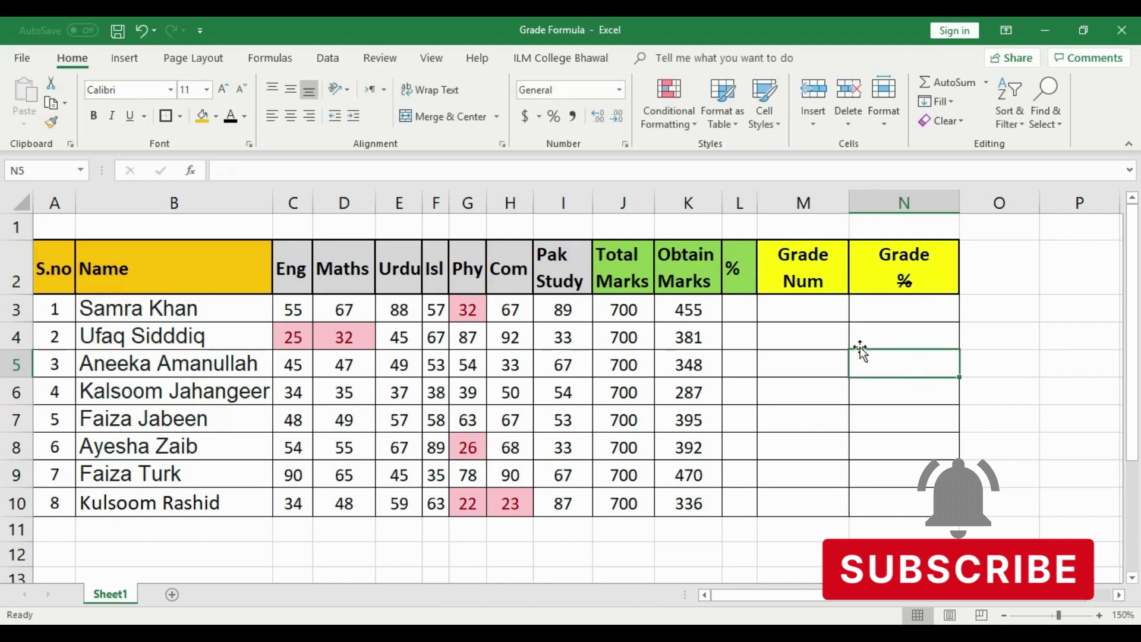
pyautogui.moveTo(758, 203)
pyautogui.mouseDown()
pyautogui.moveTo(747, 203)
pyautogui.moveTo(761, 203)
pyautogui.mouseUp()
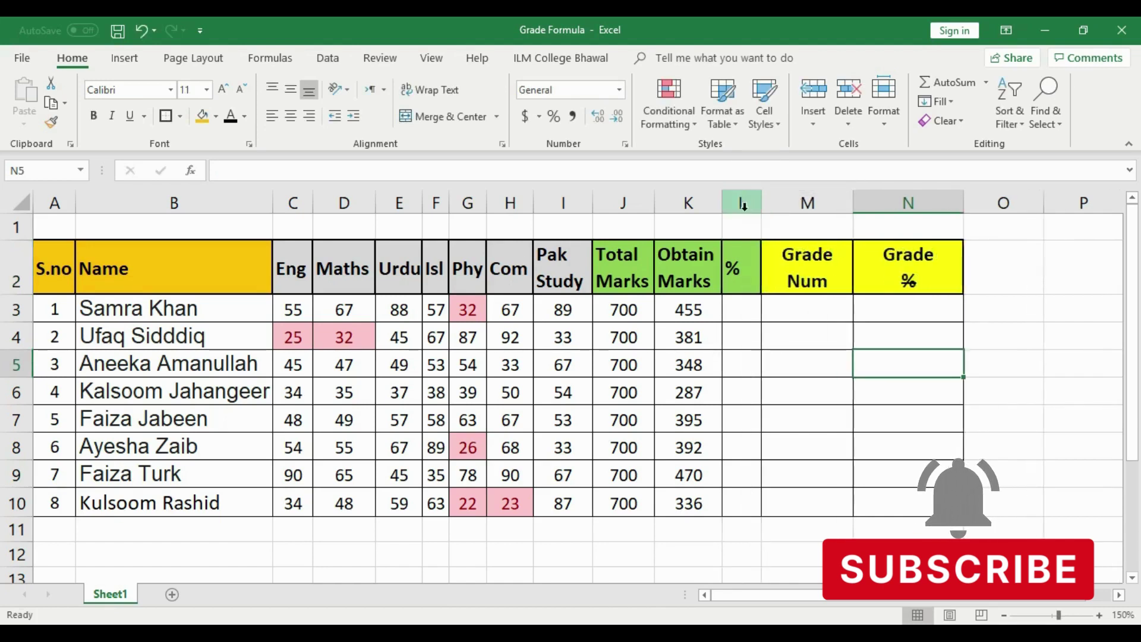
# Step: Give the obtained marks in K3:K10 a Yellow fill from Standard Colors
pyautogui.click(741, 267)
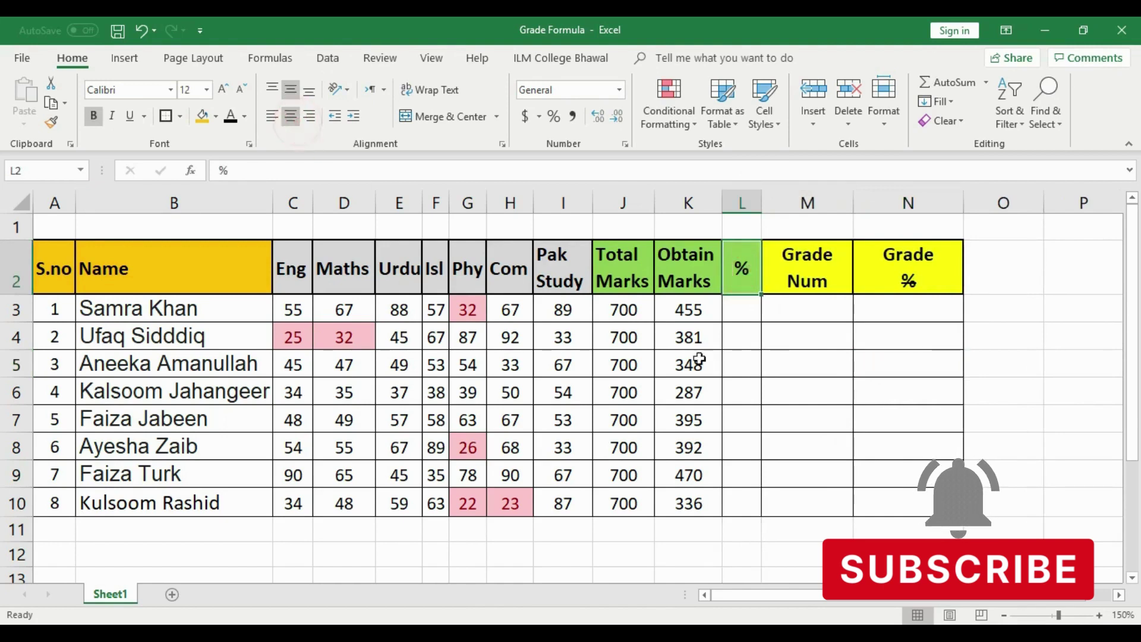
pyautogui.click(821, 379)
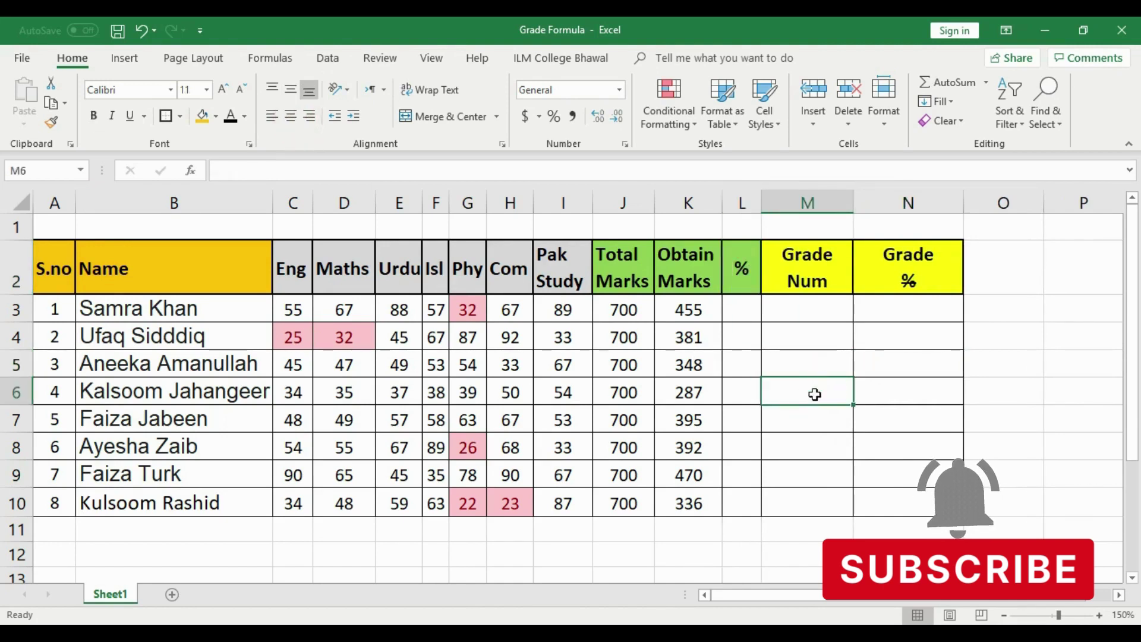
pyautogui.click(631, 309)
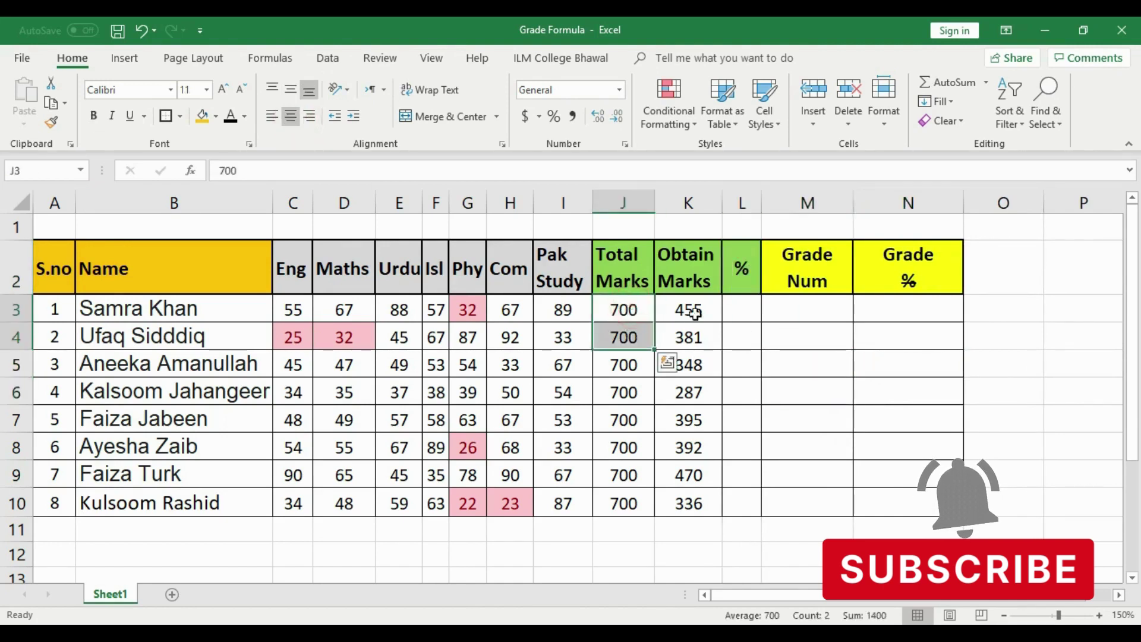
pyautogui.moveTo(689, 309); pyautogui.dragTo(701, 499)
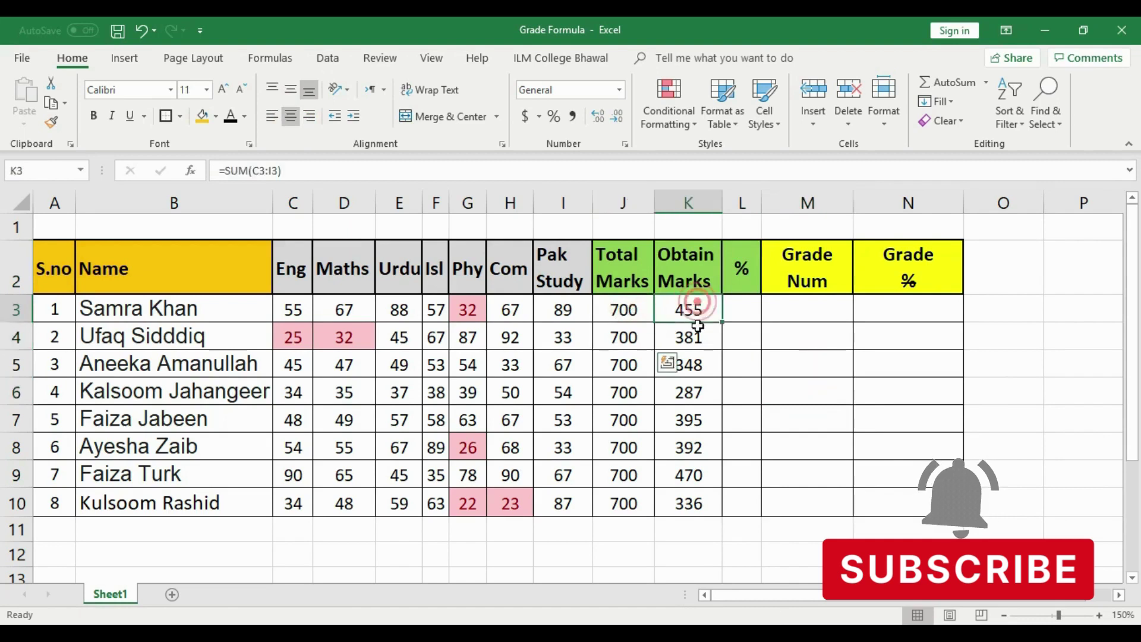
pyautogui.click(811, 442)
pyautogui.moveTo(689, 309); pyautogui.dragTo(689, 499)
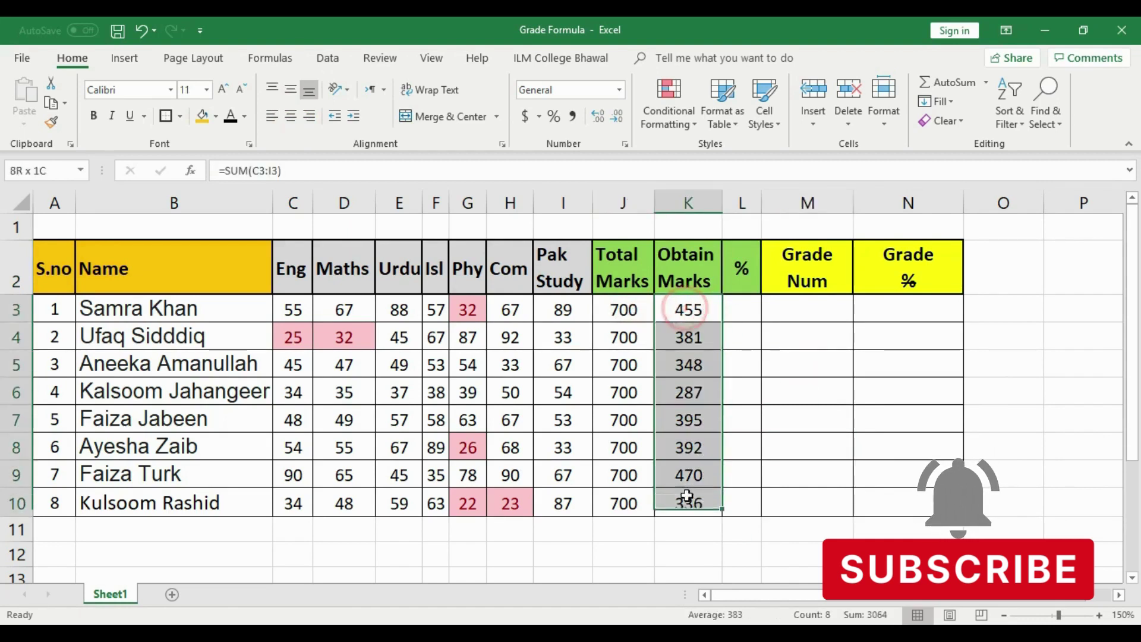
pyautogui.click(216, 116)
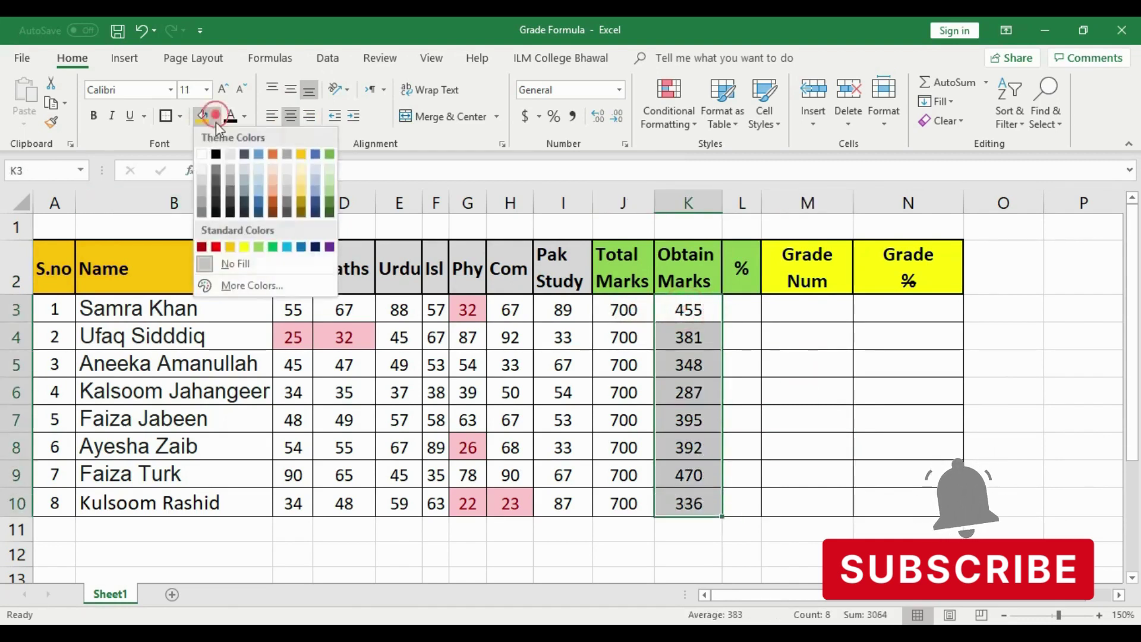
pyautogui.click(244, 247)
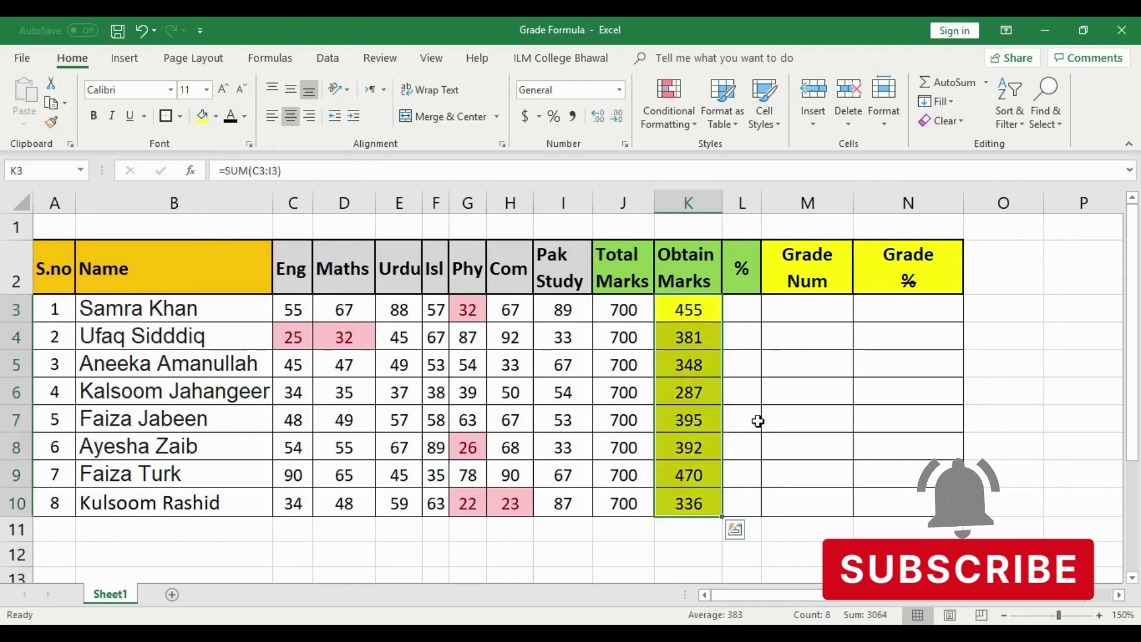
pyautogui.click(766, 419)
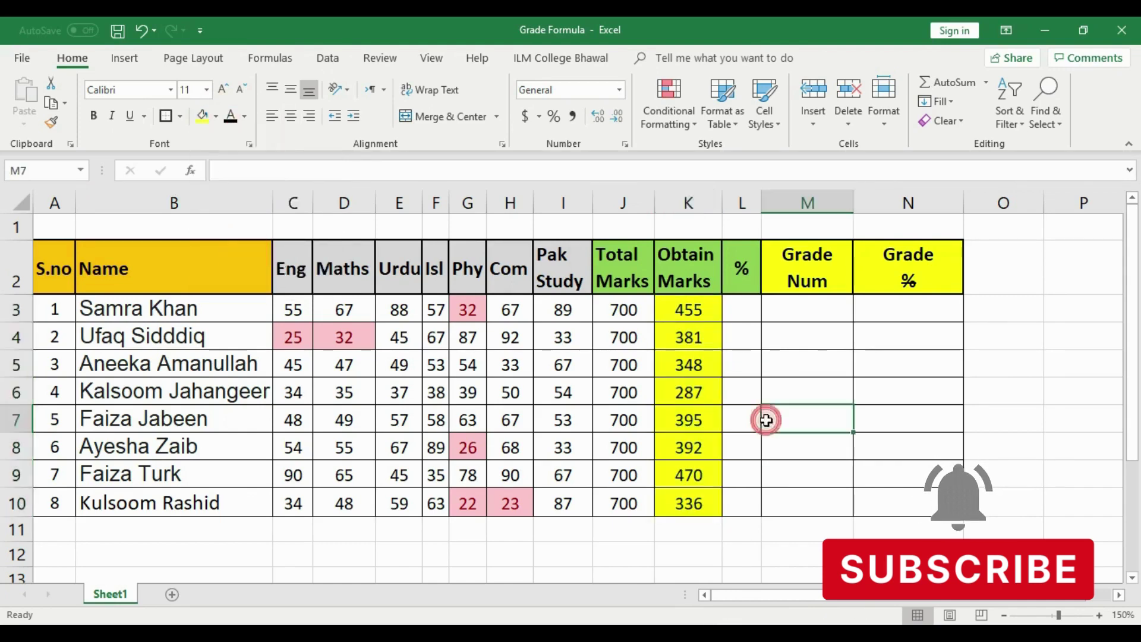
pyautogui.click(818, 313)
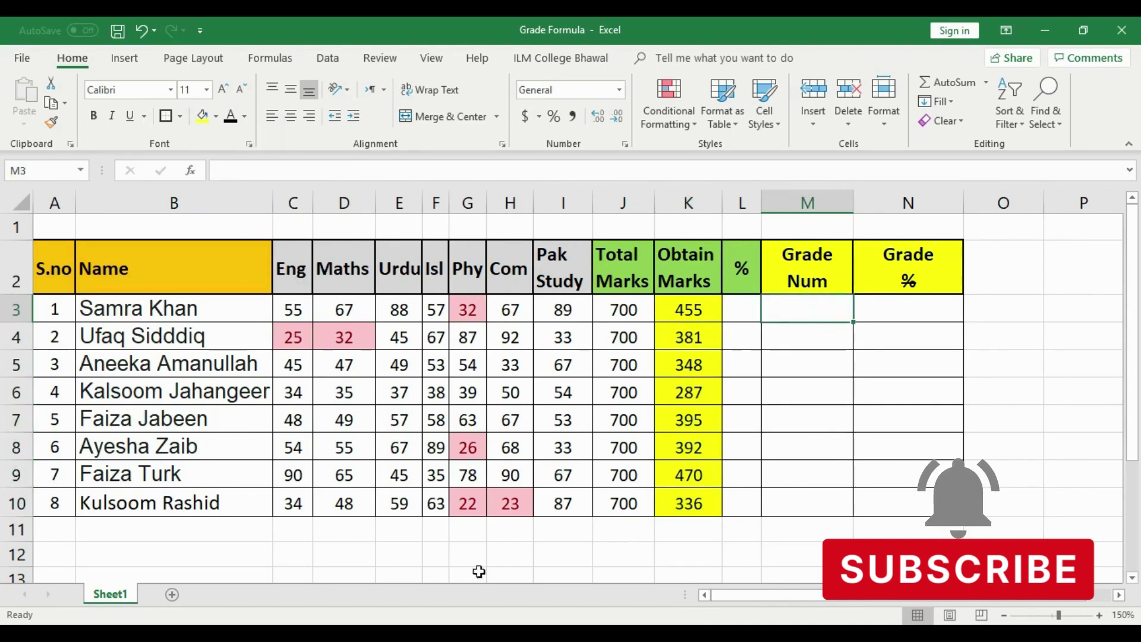
# Step: Merge and centre A11:C11 and type the label 'Grade Contidon'
pyautogui.moveTo(50, 532); pyautogui.dragTo(300, 532)
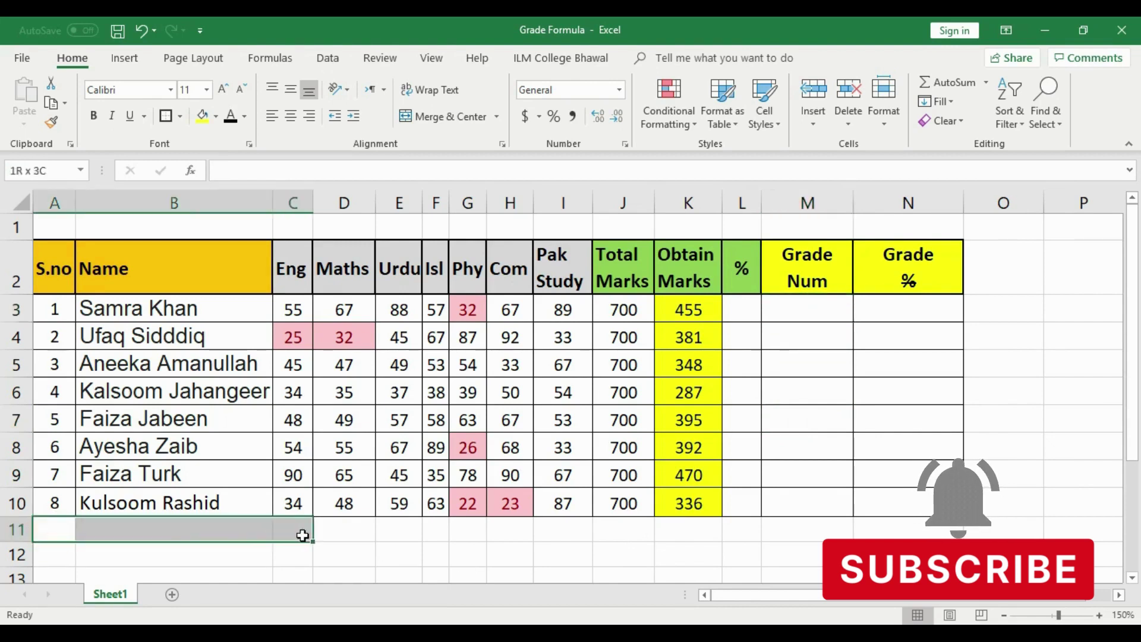
pyautogui.click(454, 119)
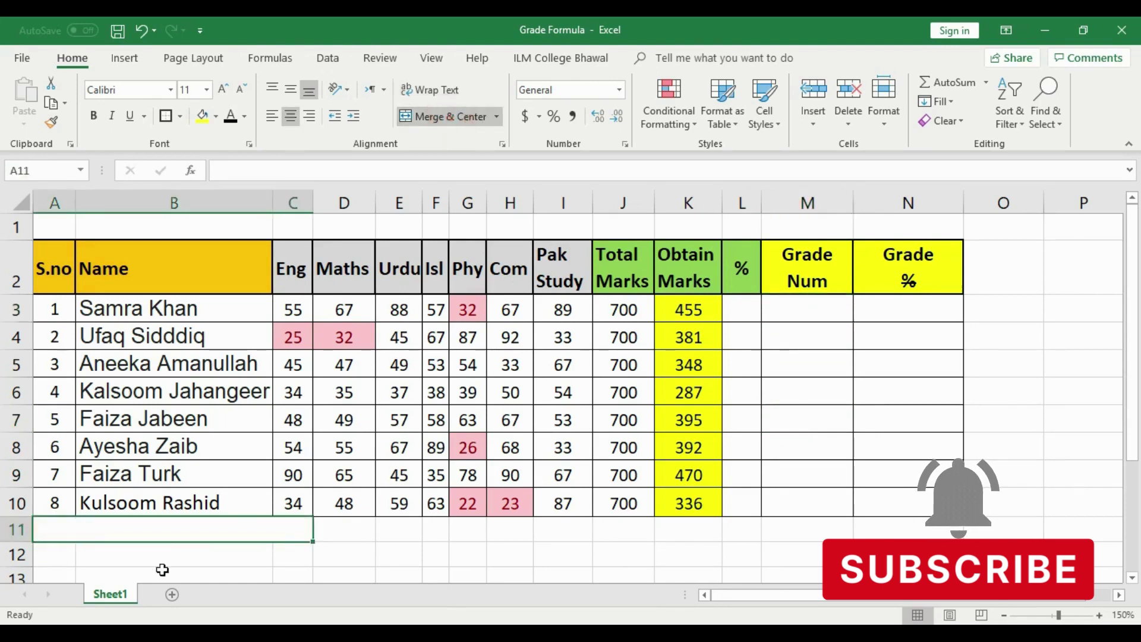
pyautogui.doubleClick(99, 531)
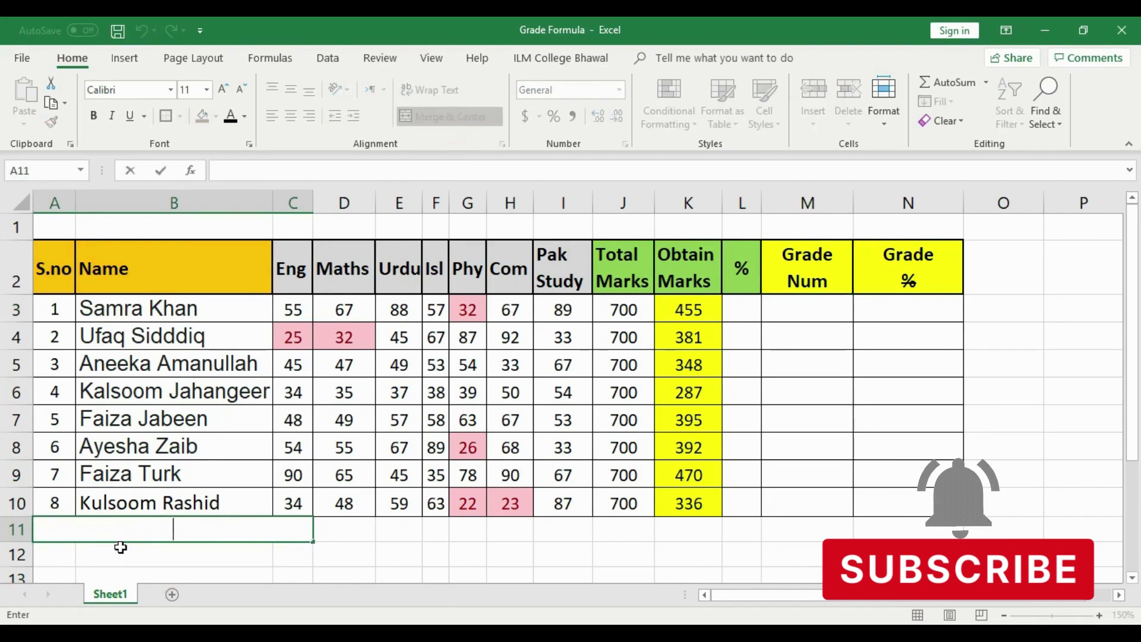
pyautogui.write('Grade ')
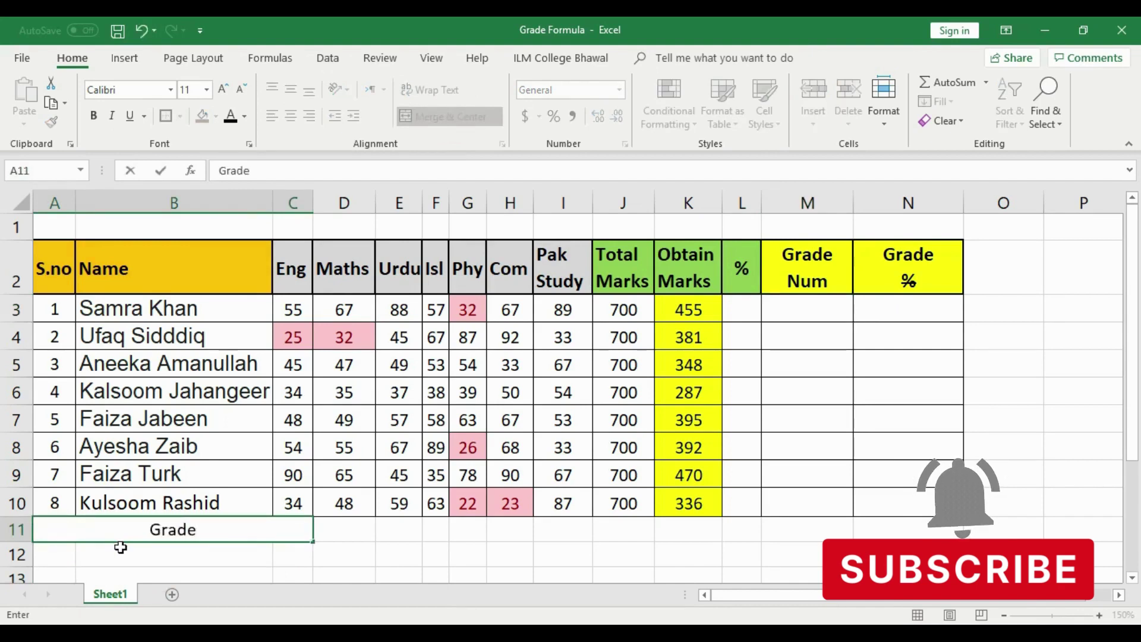
pyautogui.write('Con')
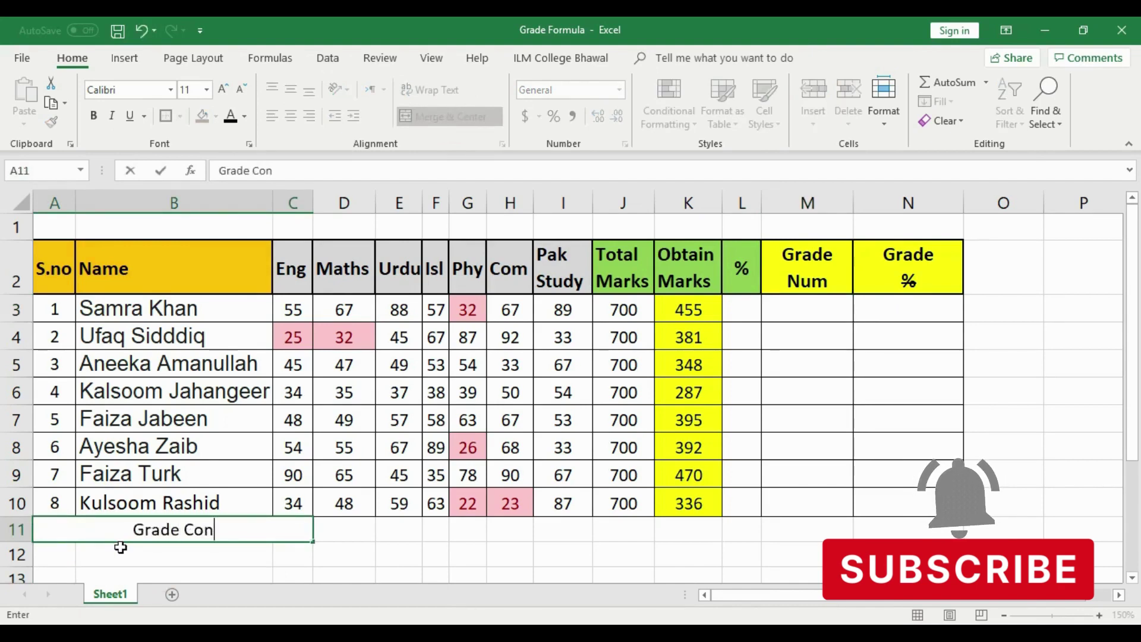
pyautogui.write('tidon')
pyautogui.click(359, 547)
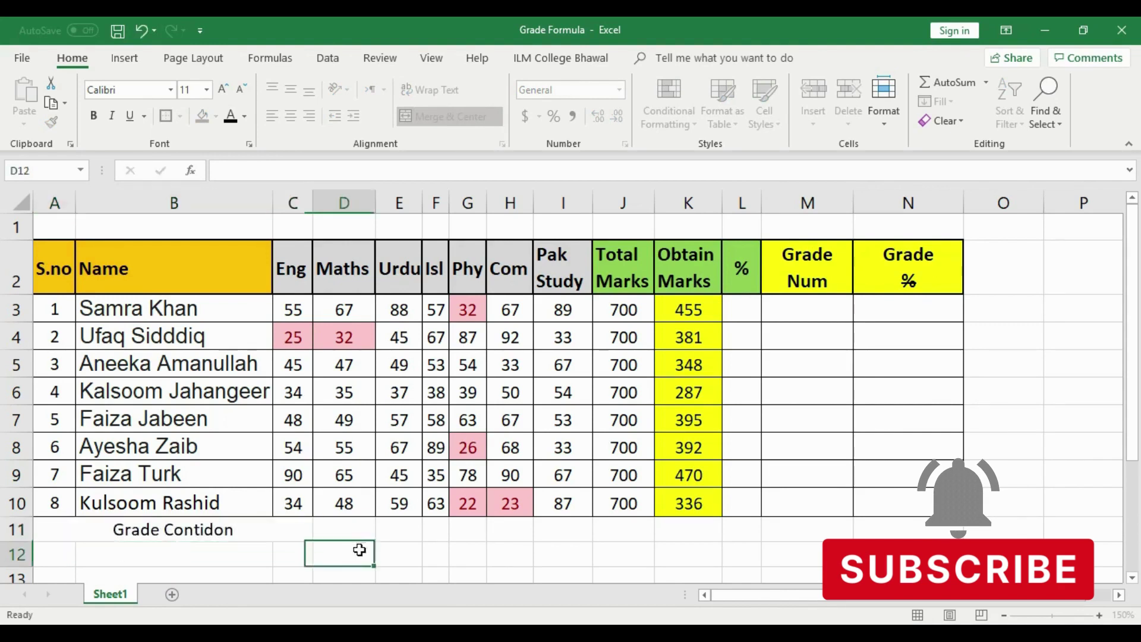
# Step: Fill the Grade Contidon label cell with Yellow
pyautogui.click(256, 530)
pyautogui.click(215, 116)
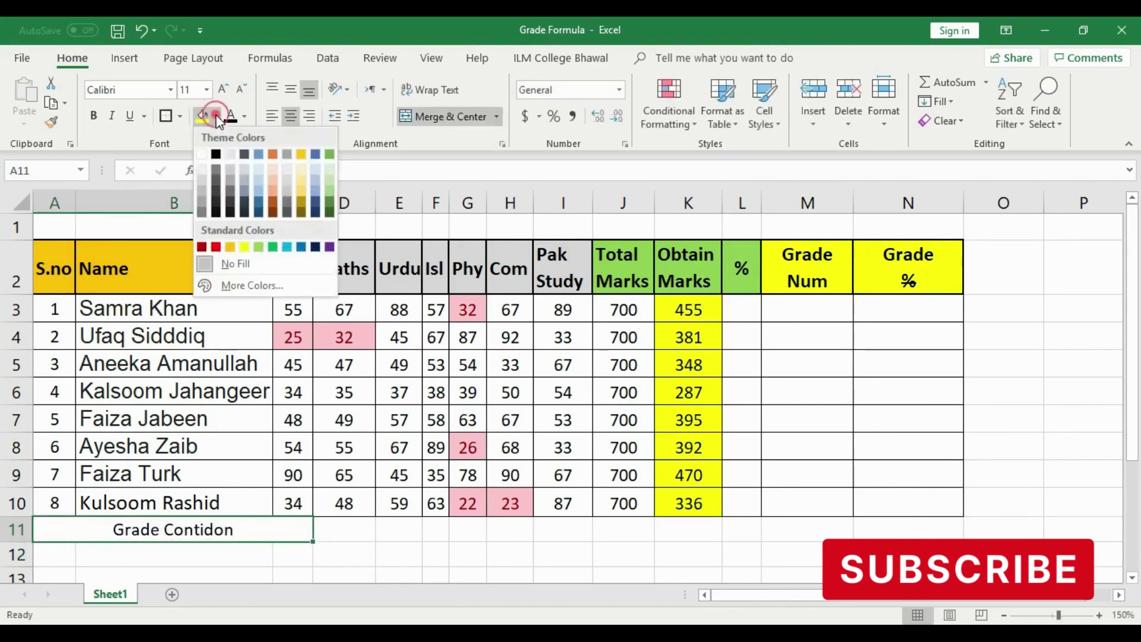
pyautogui.click(216, 116)
pyautogui.click(216, 116)
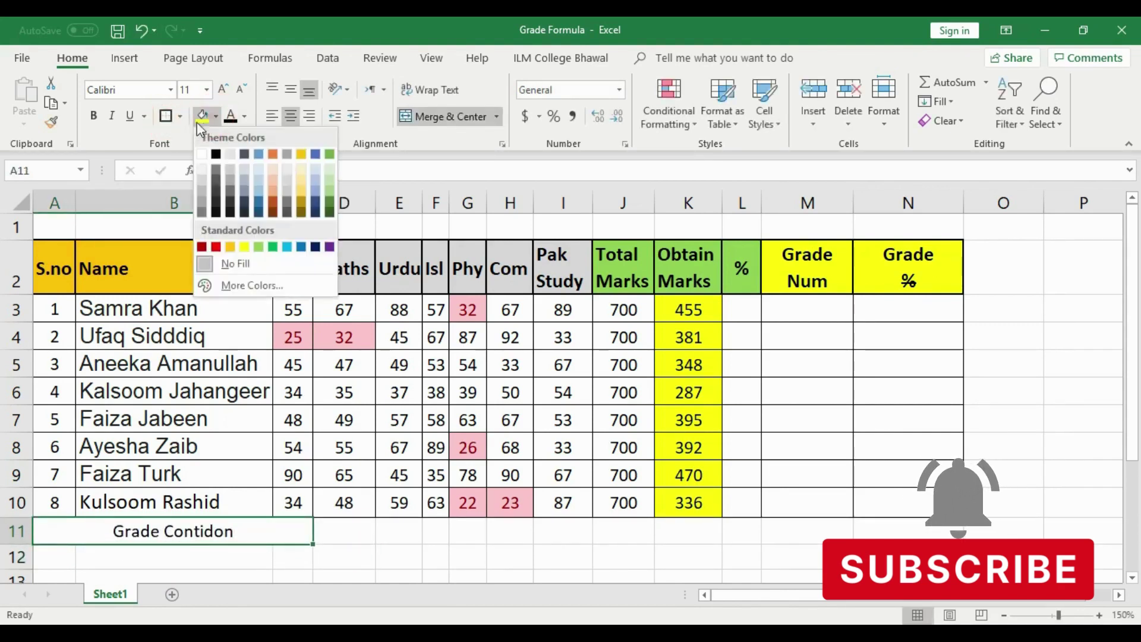
pyautogui.click(244, 247)
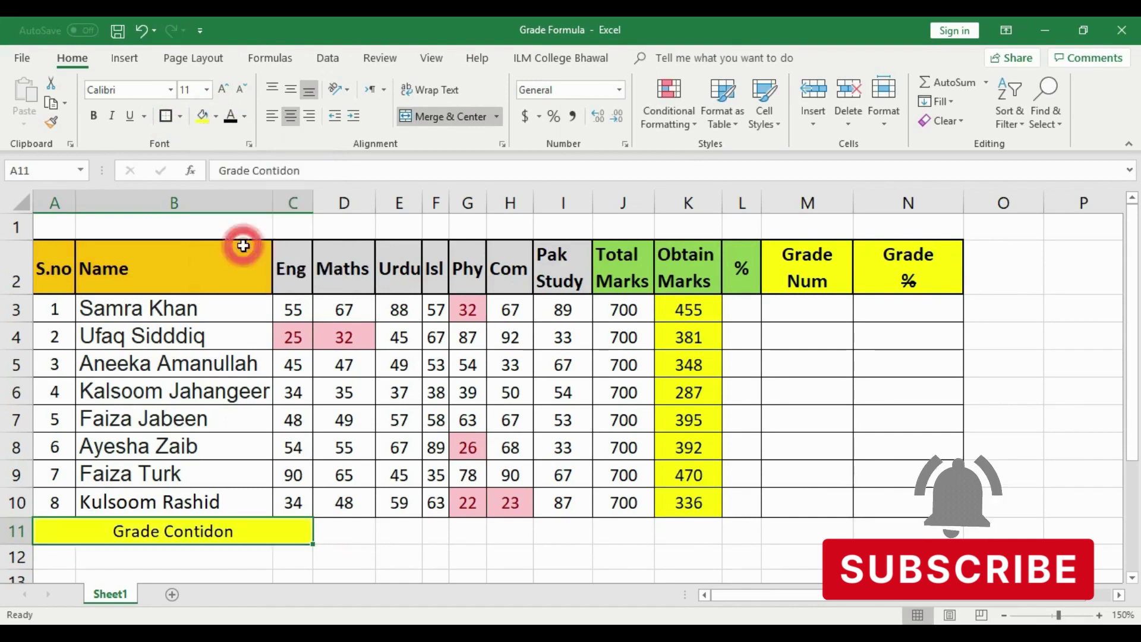
pyautogui.click(358, 536)
# Step: Re-merge the label across A11:C12, middle-align it and increase its font size
pyautogui.moveTo(207, 529); pyautogui.dragTo(178, 557)
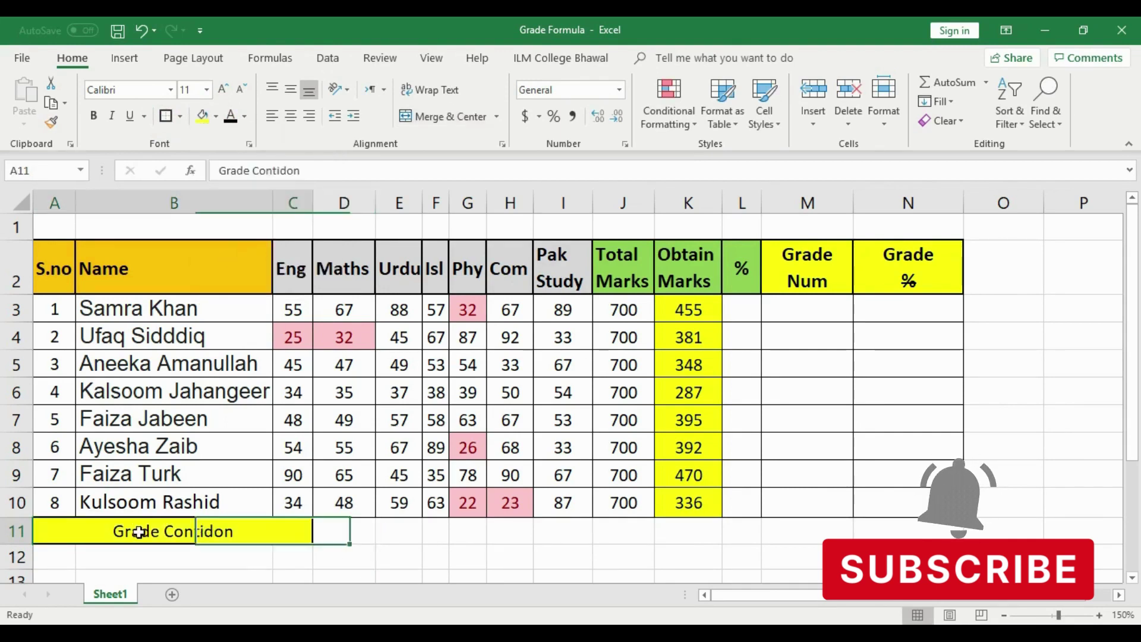
pyautogui.click(432, 113)
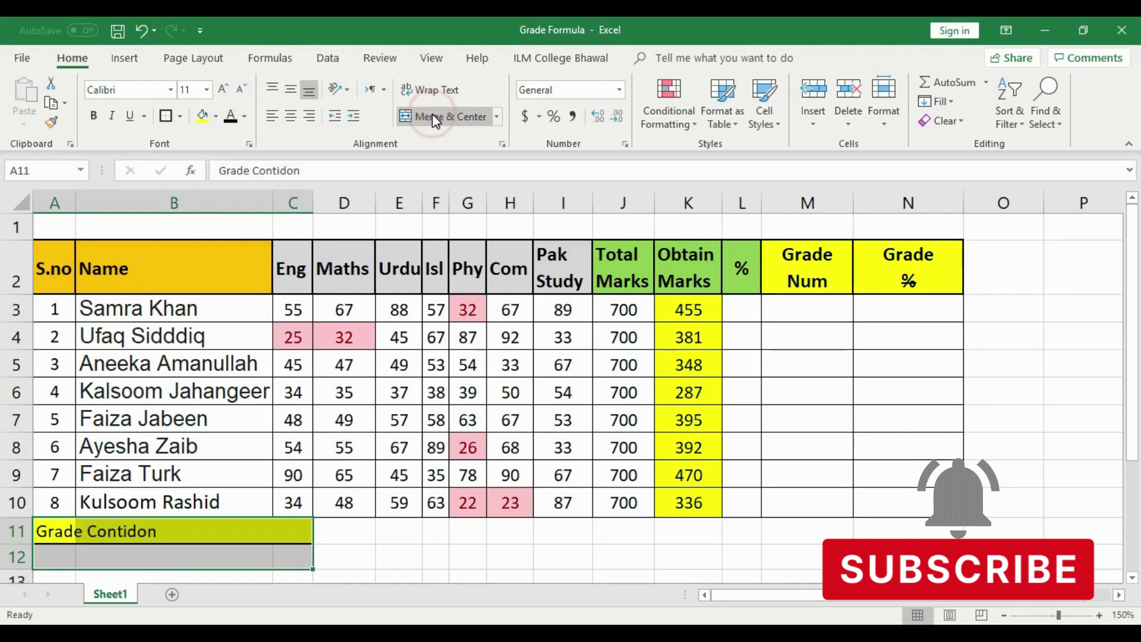
pyautogui.click(432, 113)
pyautogui.click(291, 89)
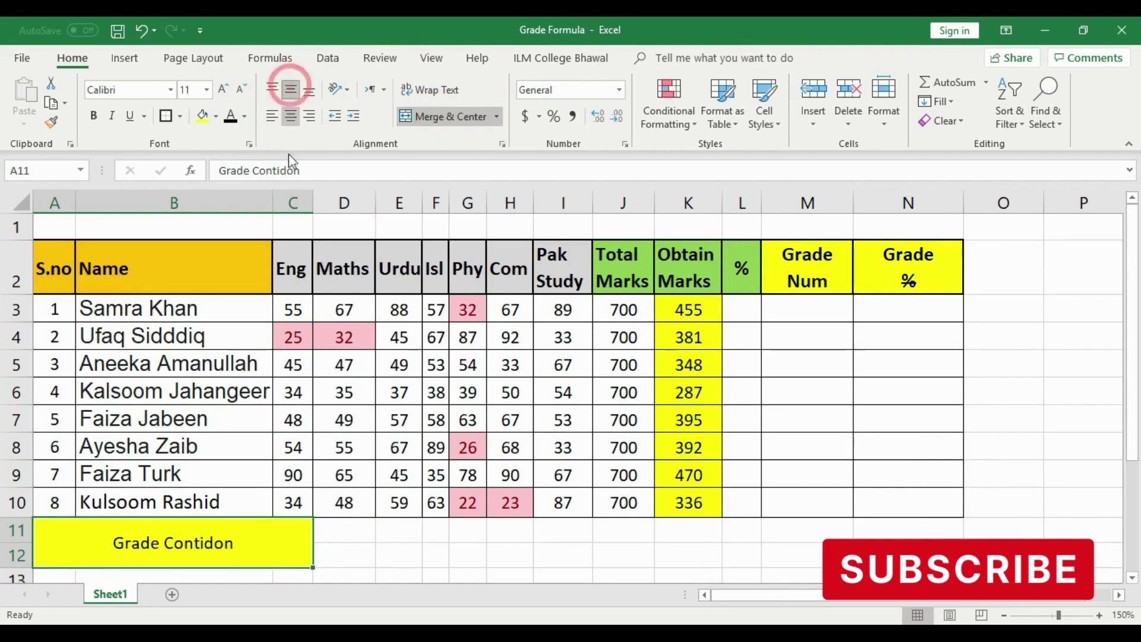
pyautogui.click(262, 540)
pyautogui.click(225, 95)
pyautogui.click(225, 95)
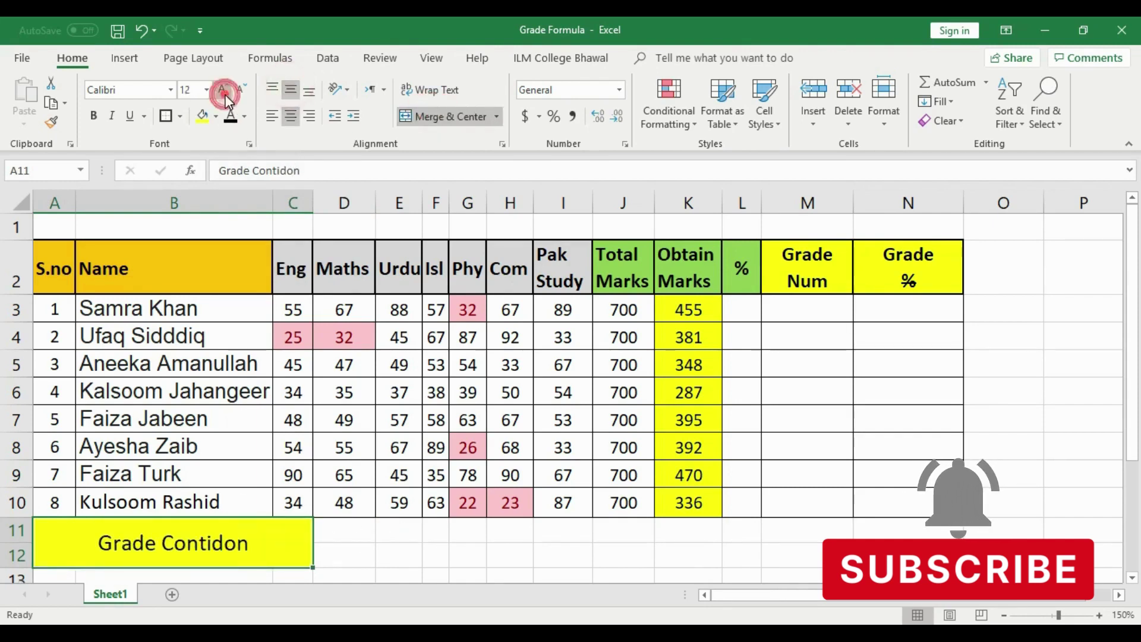
pyautogui.click(431, 549)
# Step: Enter the first threshold '650 >' in D11 with a centred grade A+ in D12
pyautogui.click(364, 551)
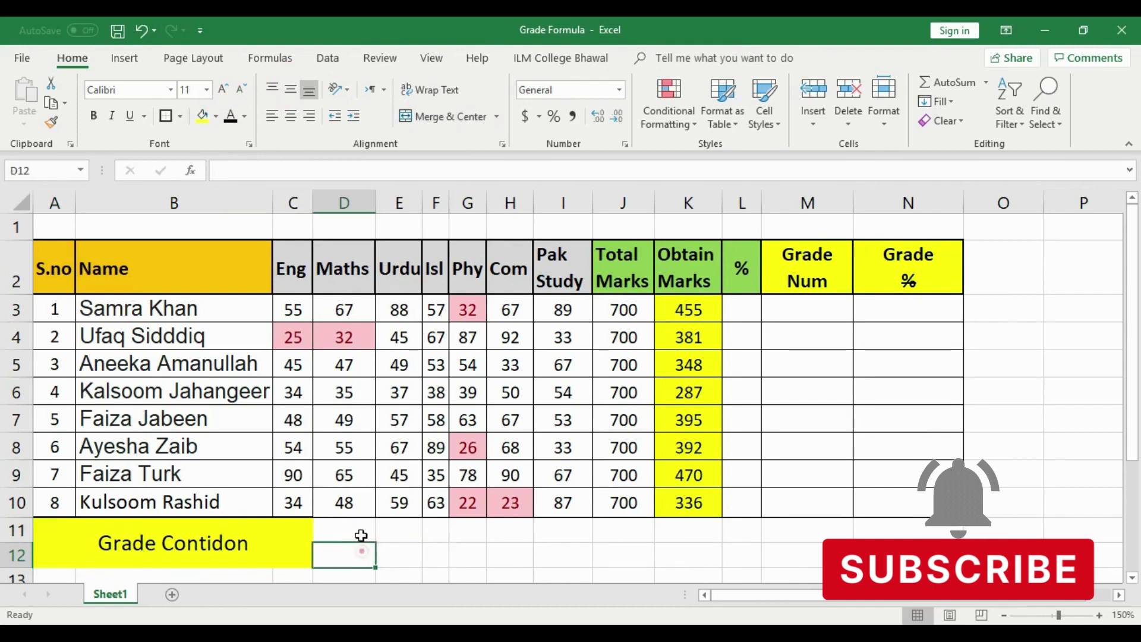
pyautogui.click(356, 532)
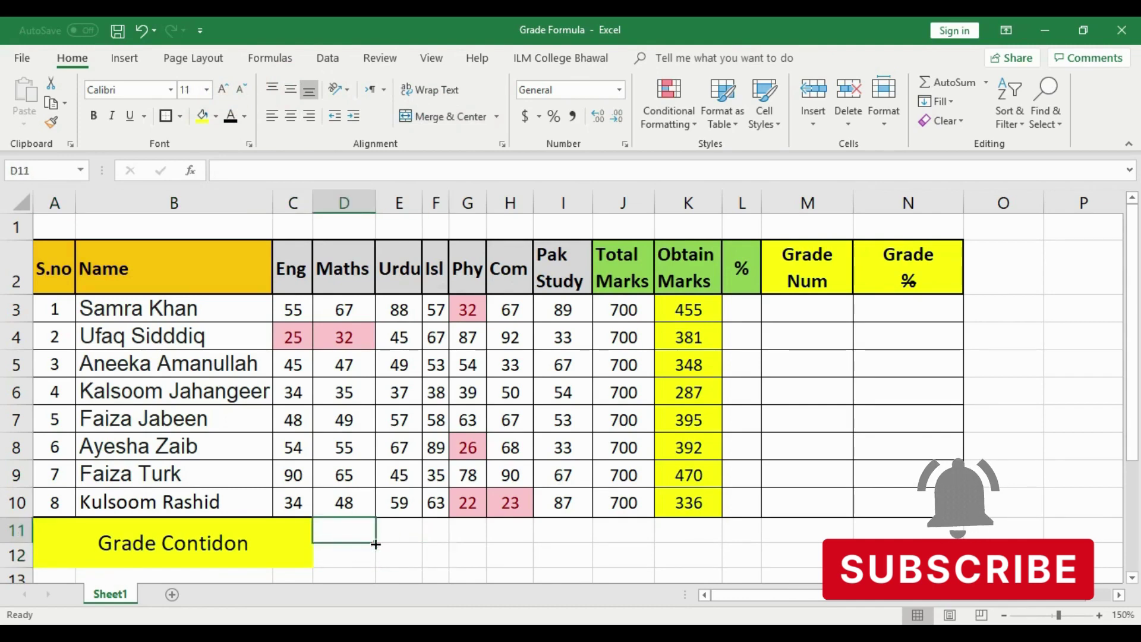
pyautogui.write('45')
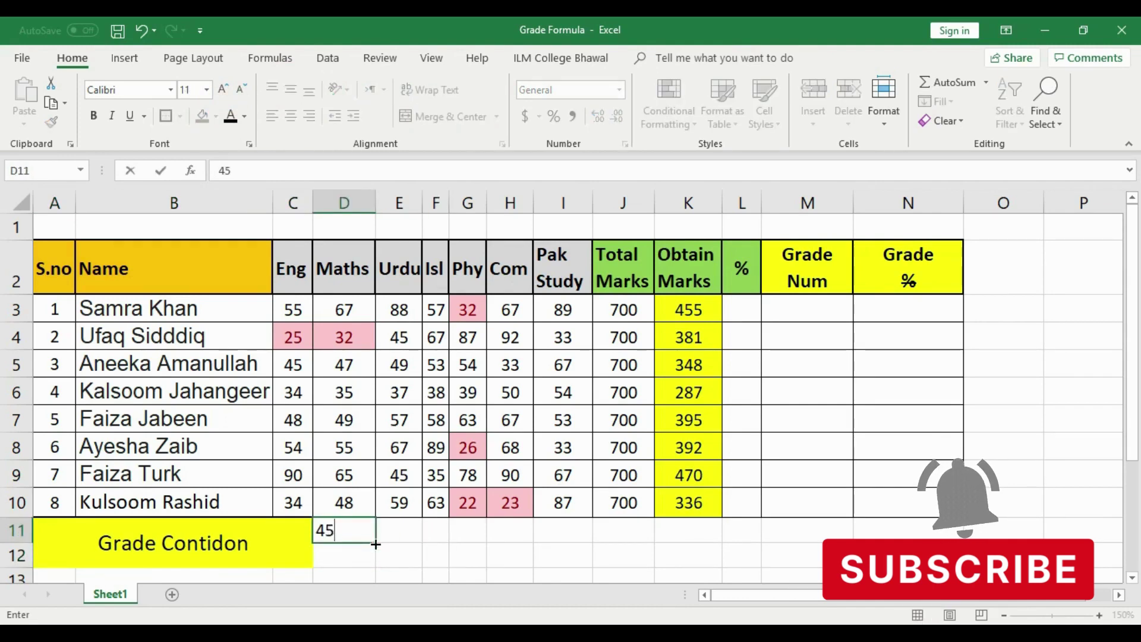
pyautogui.write('0')
pyautogui.click(407, 555)
pyautogui.click(365, 535)
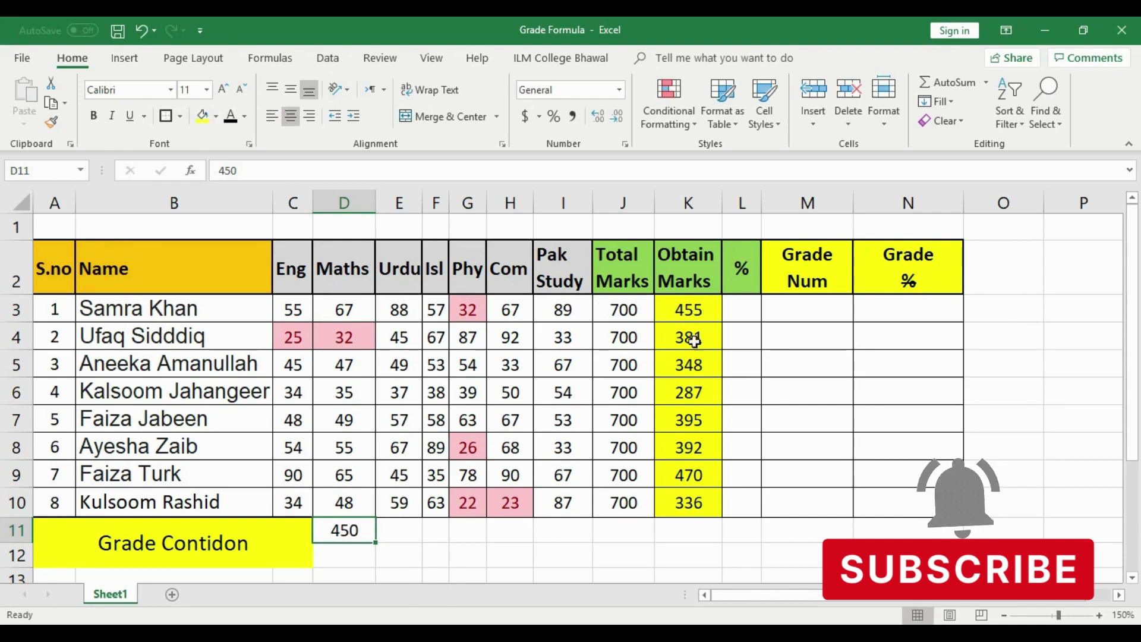
pyautogui.click(349, 530)
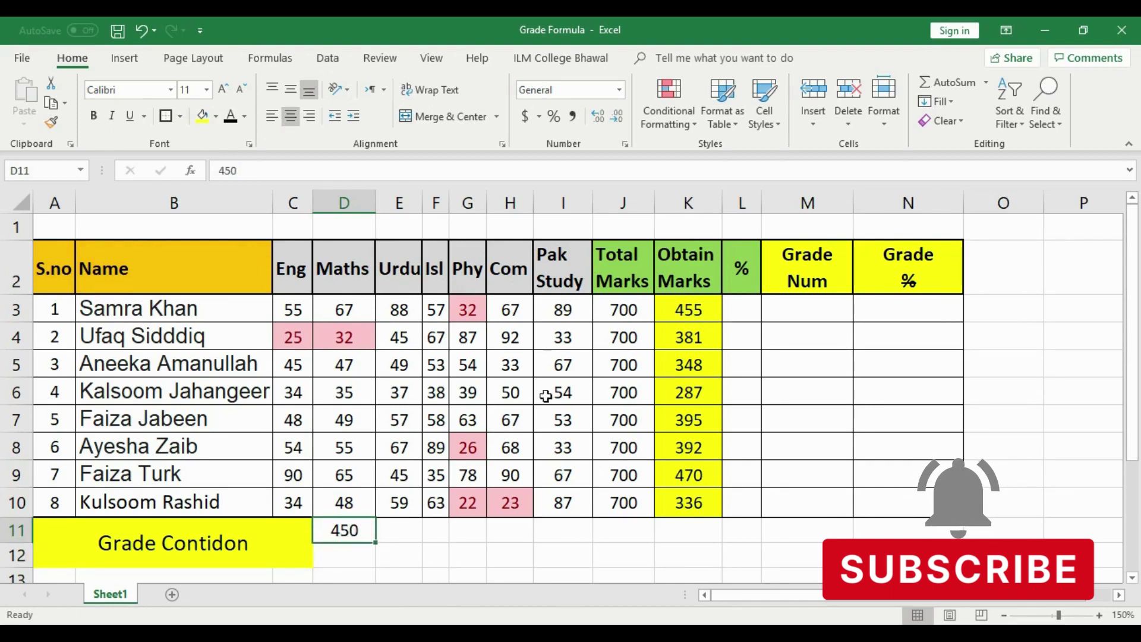
pyautogui.write('650')
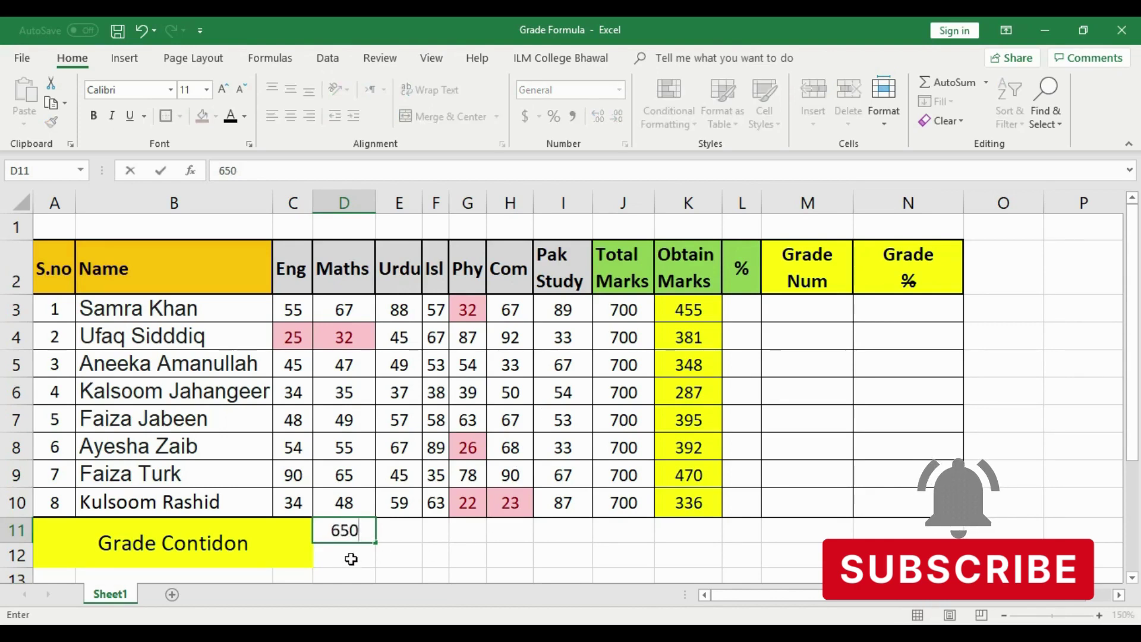
pyautogui.write(' >')
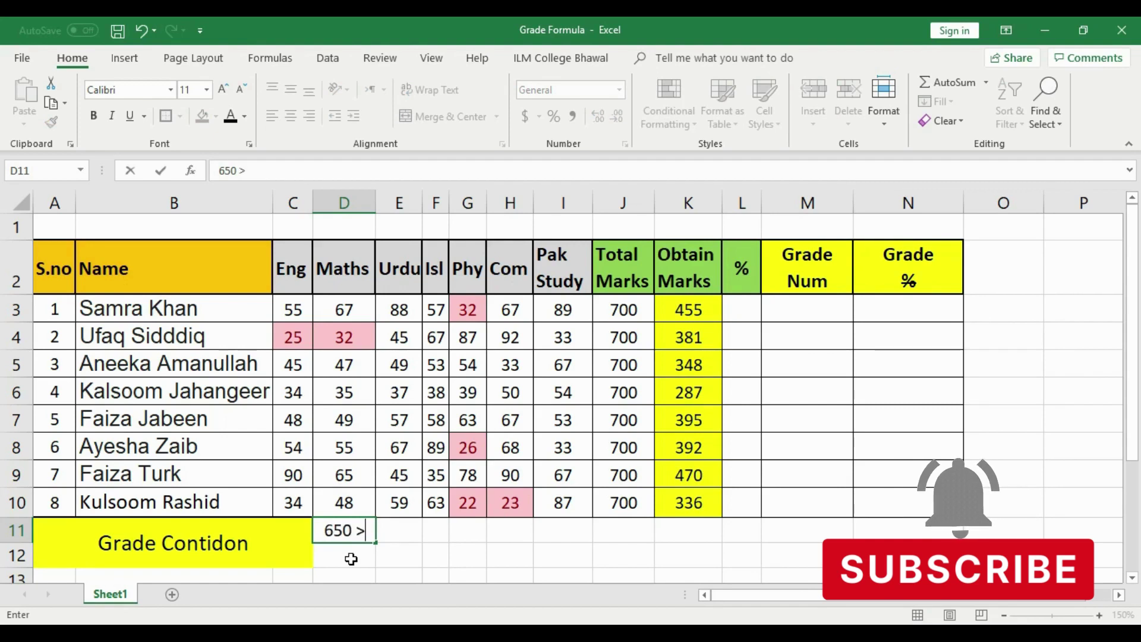
pyautogui.click(352, 559)
pyautogui.write('A')
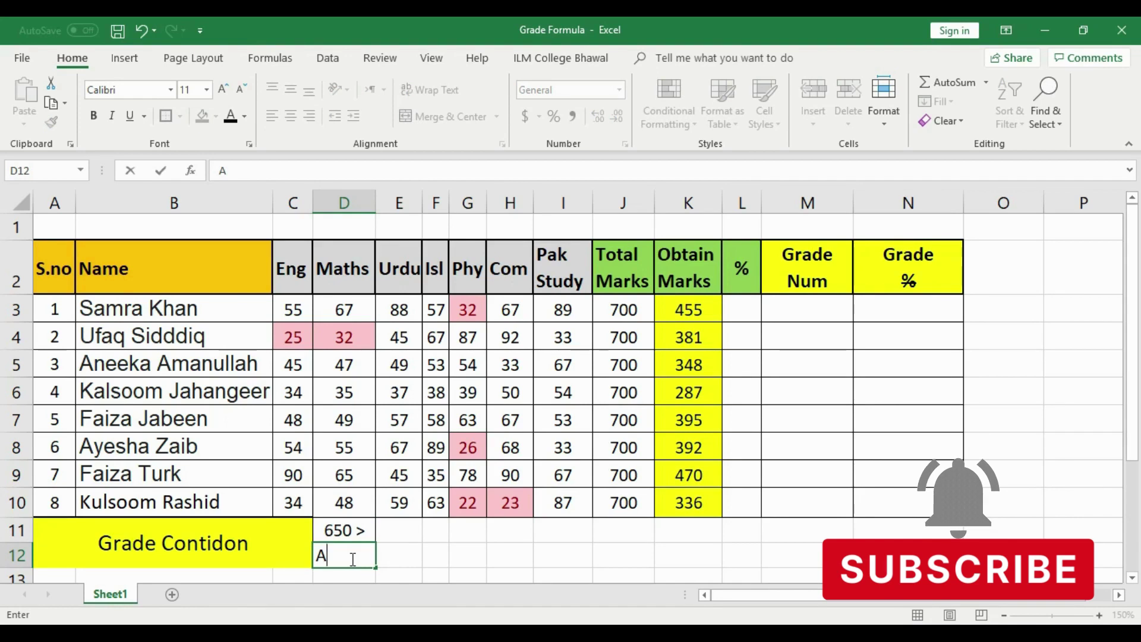
pyautogui.write('+')
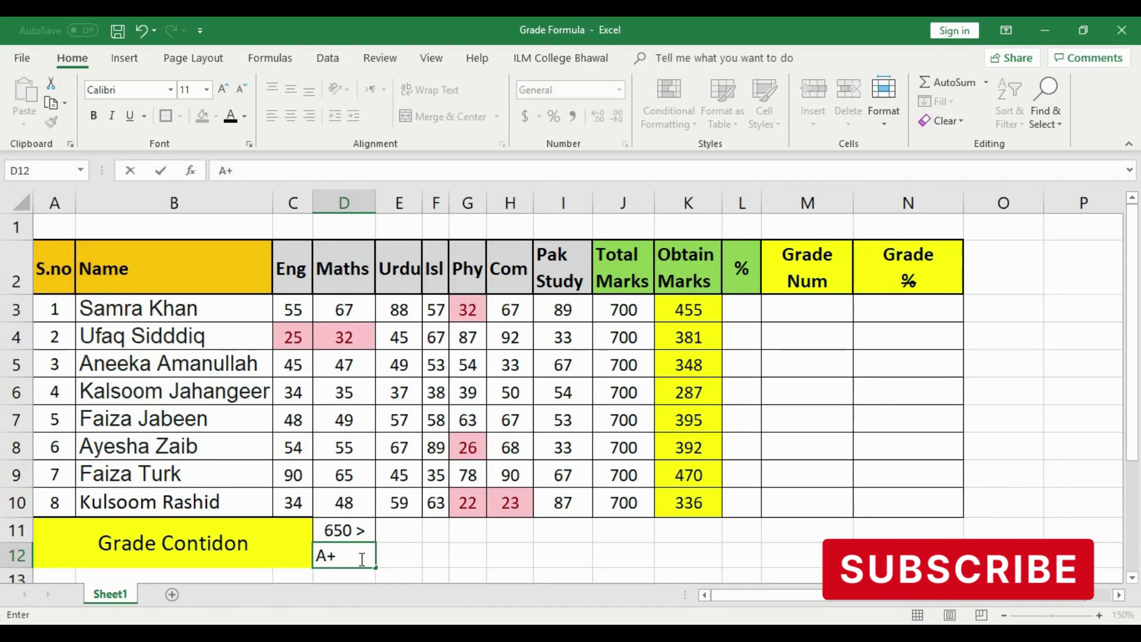
pyautogui.click(382, 555)
pyautogui.click(345, 554)
pyautogui.click(290, 116)
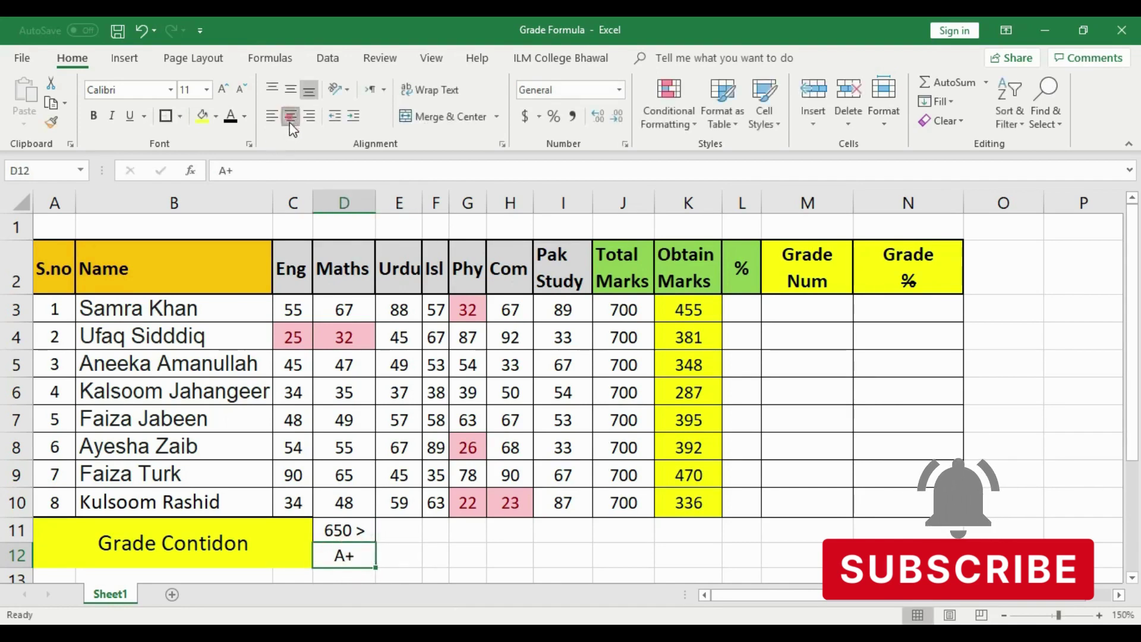
# Step: Enter '600 >' in E11, correcting a typo
pyautogui.click(394, 535)
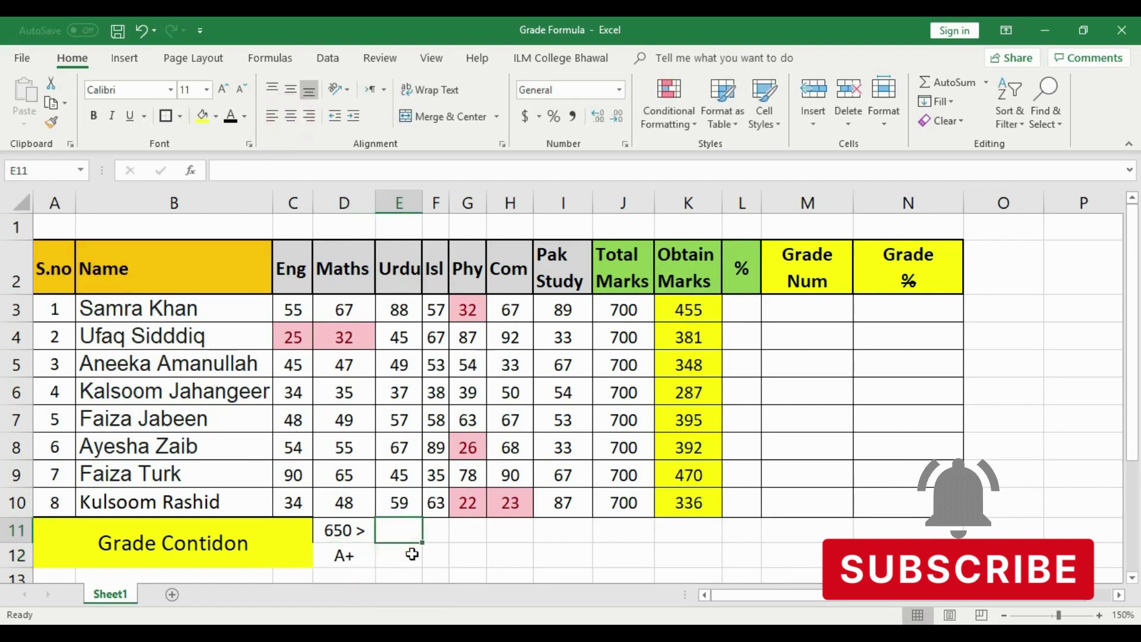
pyautogui.write('69')
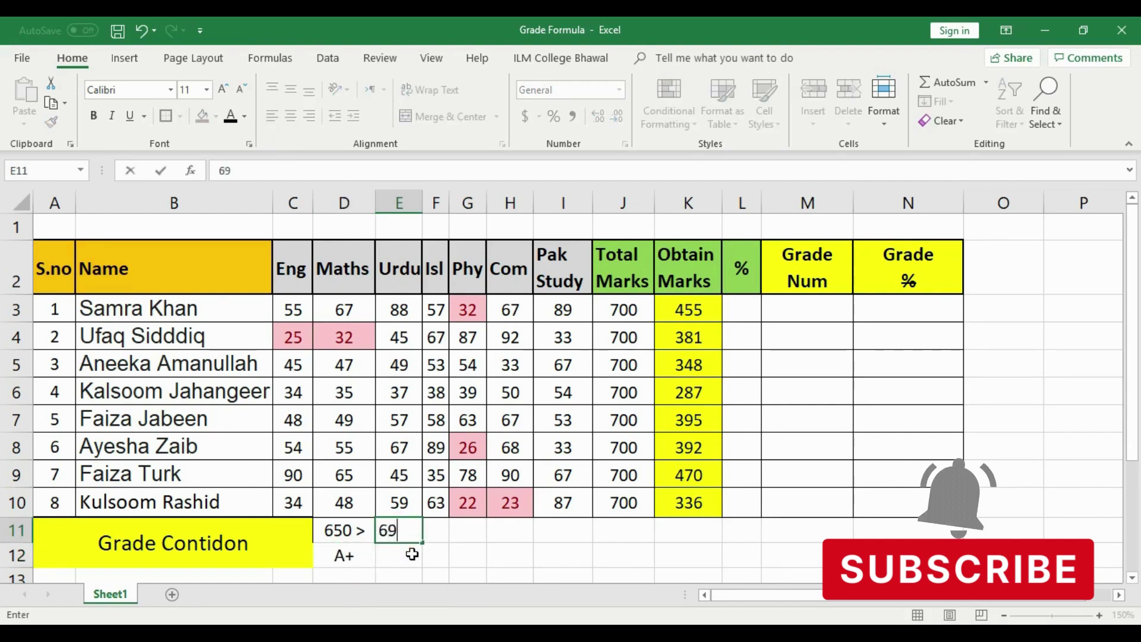
pyautogui.press('BackSpace')
pyautogui.write('00')
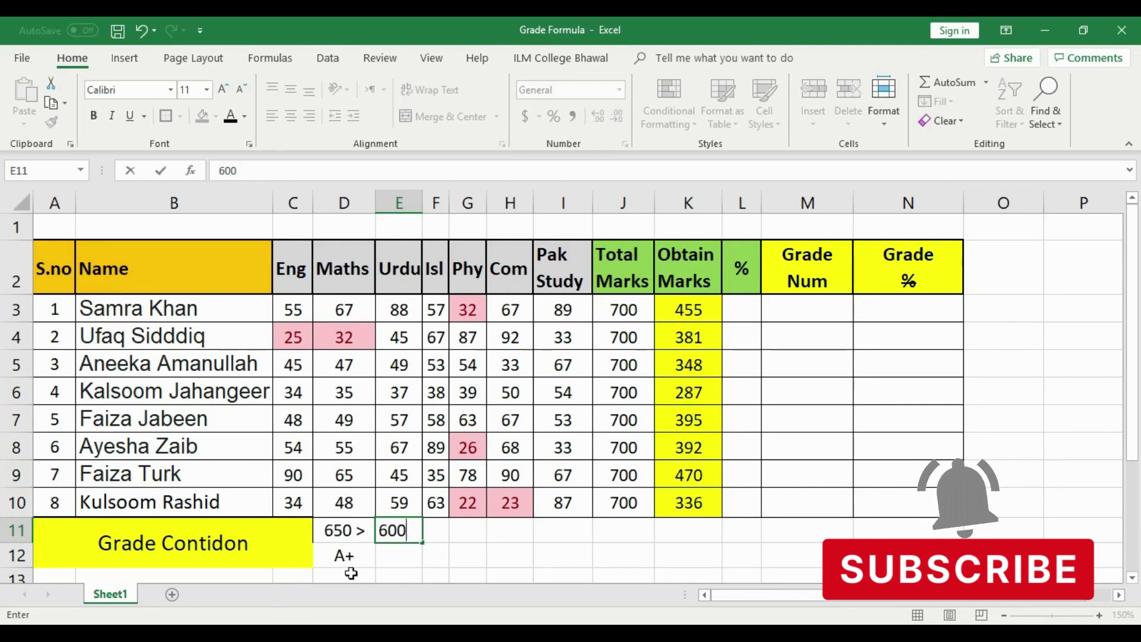
pyautogui.write('>')
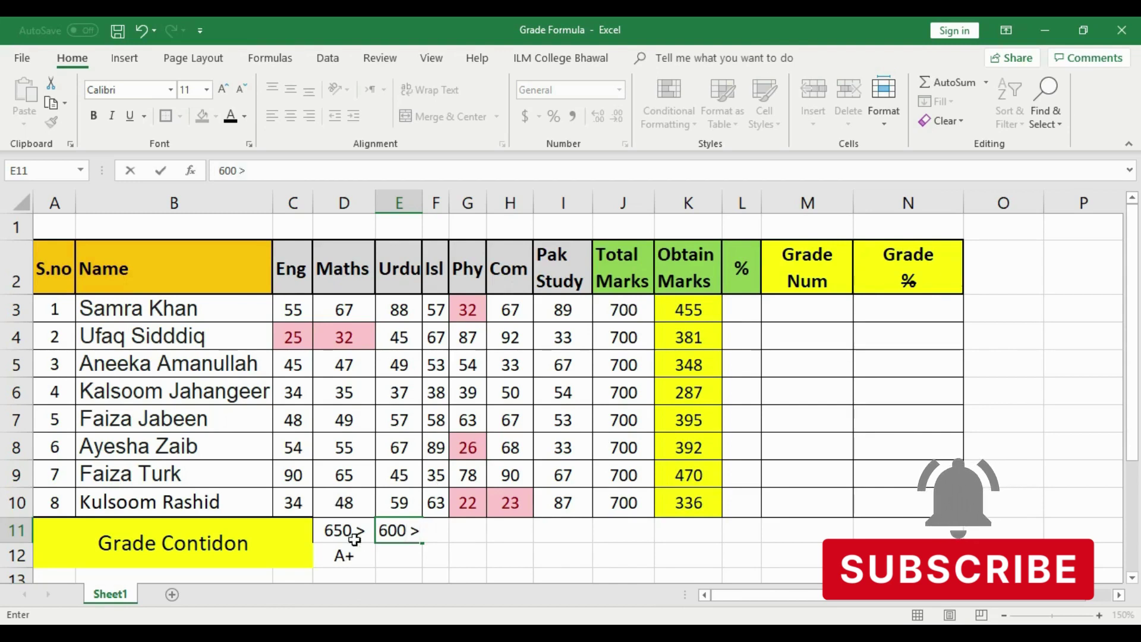
pyautogui.click(398, 560)
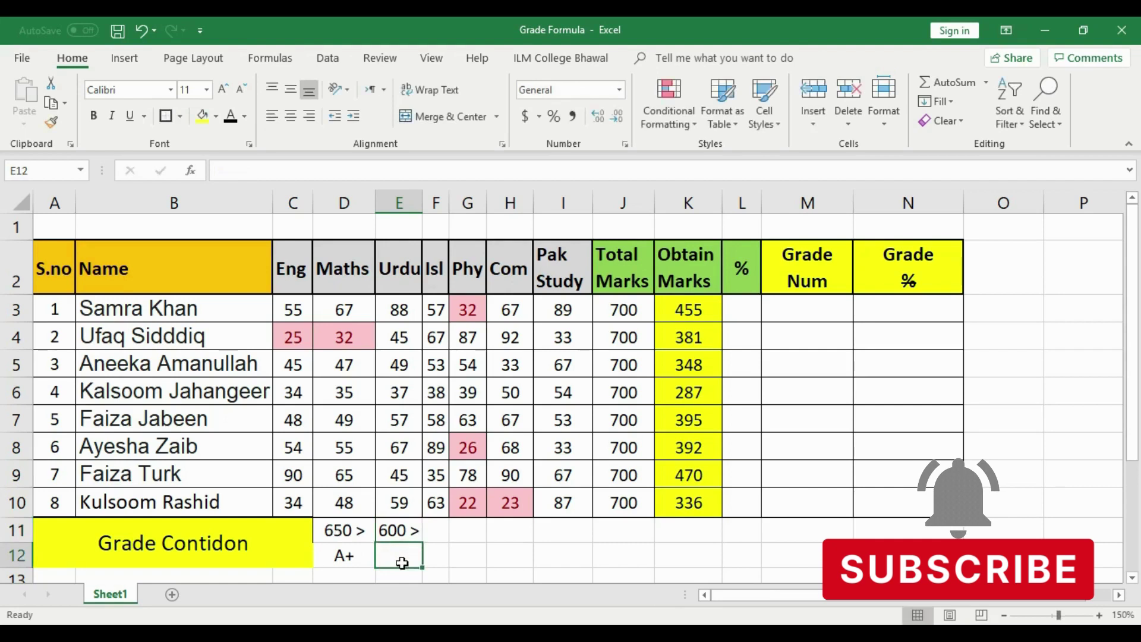
# Step: Enter grade A in E12, '450>' in F11 and grade B in F12, centring grades and autofitting column F
pyautogui.write('A')
pyautogui.click(446, 565)
pyautogui.click(403, 565)
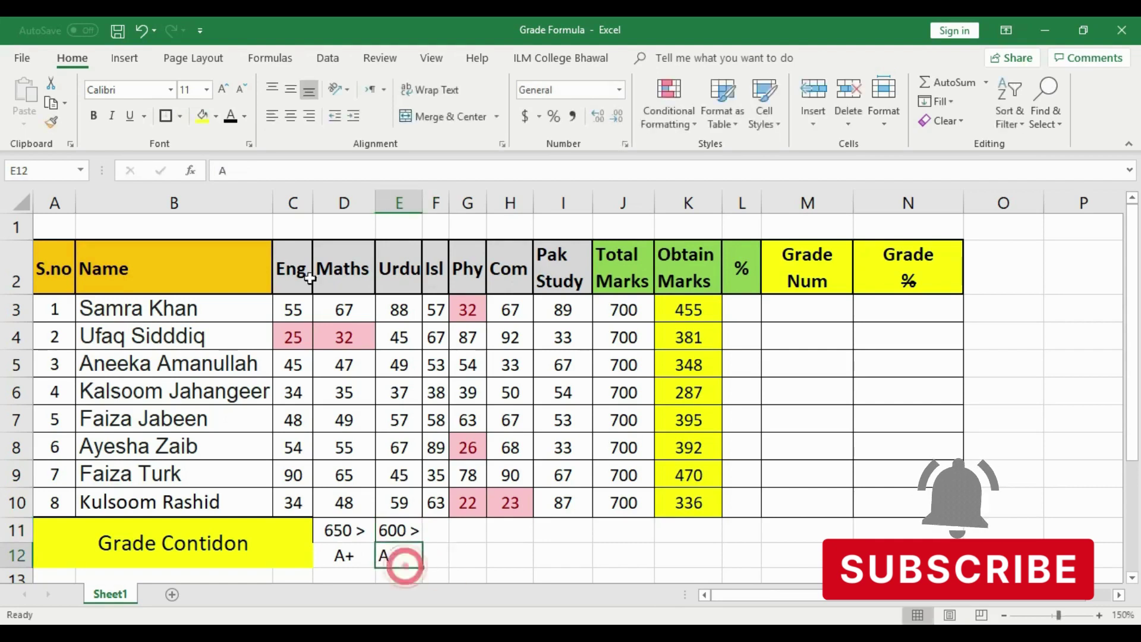
pyautogui.click(290, 119)
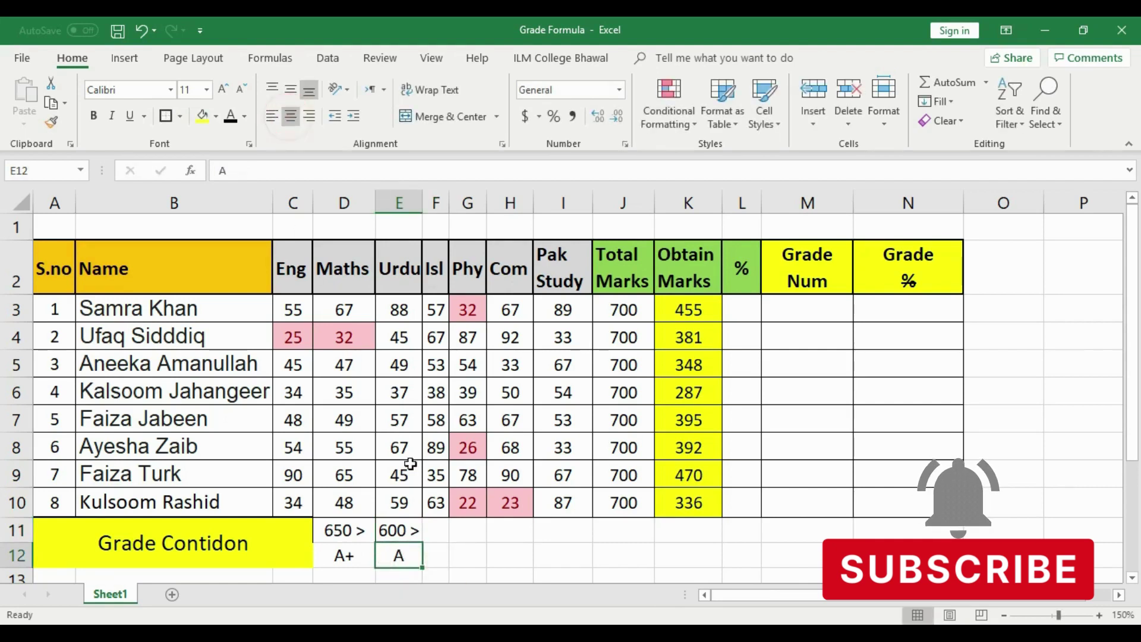
pyautogui.click(437, 528)
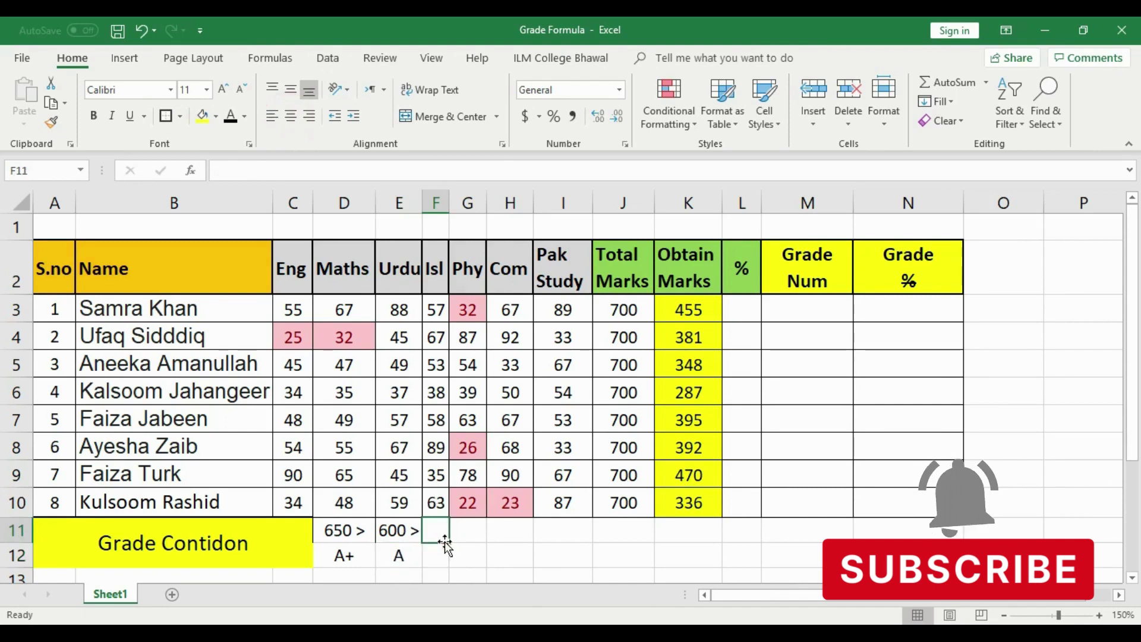
pyautogui.write('450>')
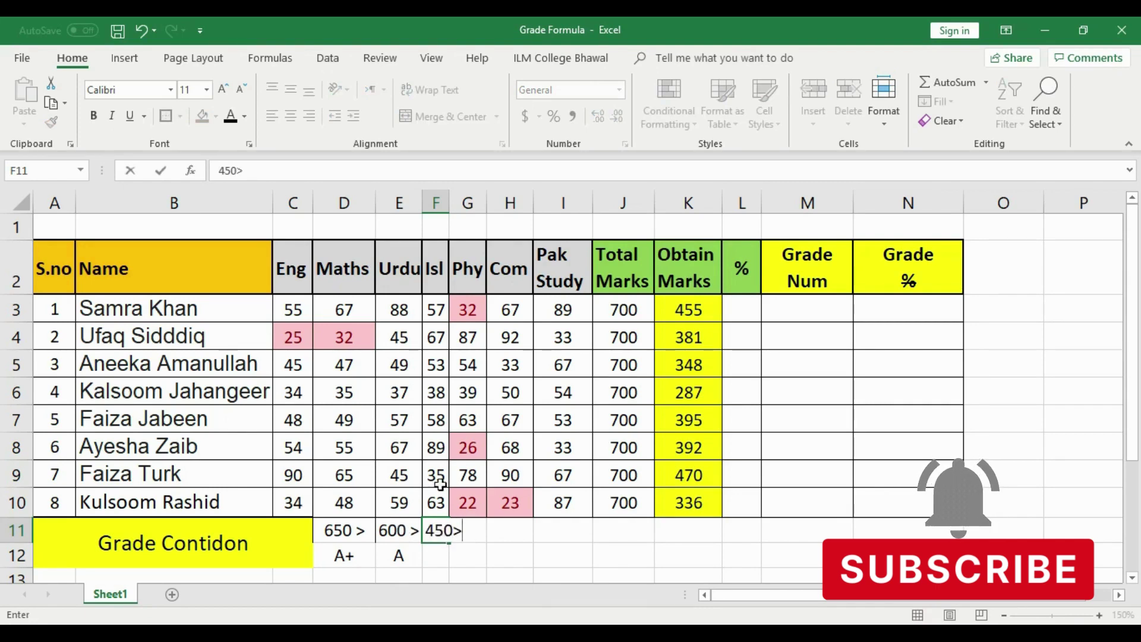
pyautogui.doubleClick(450, 202)
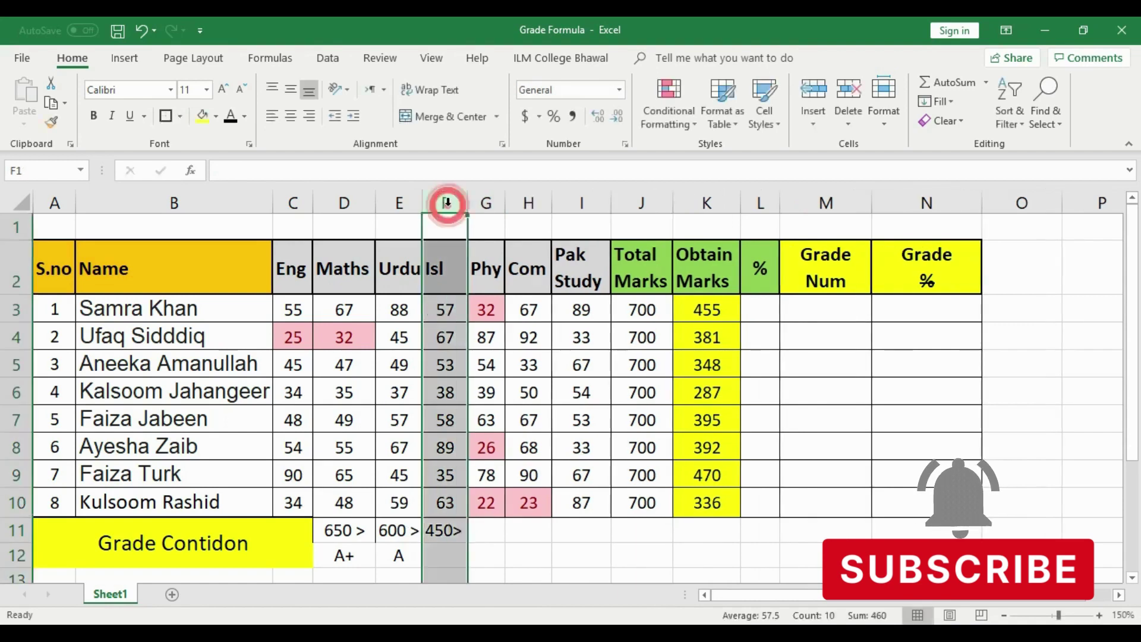
pyautogui.click(453, 555)
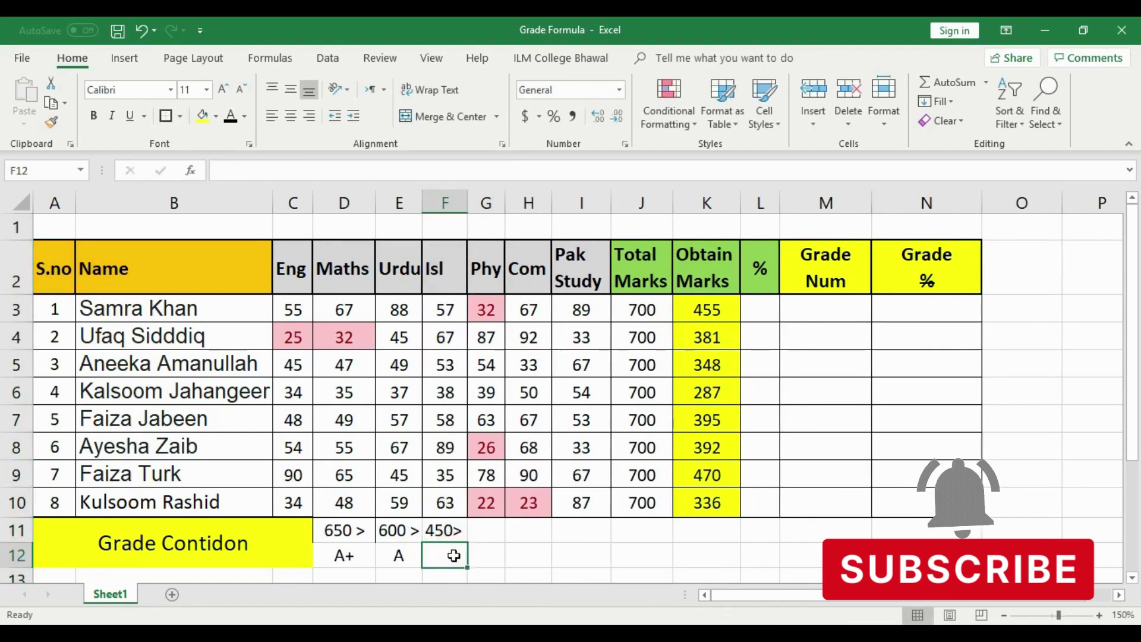
pyautogui.write('B')
pyautogui.click(502, 555)
pyautogui.click(454, 555)
pyautogui.click(291, 116)
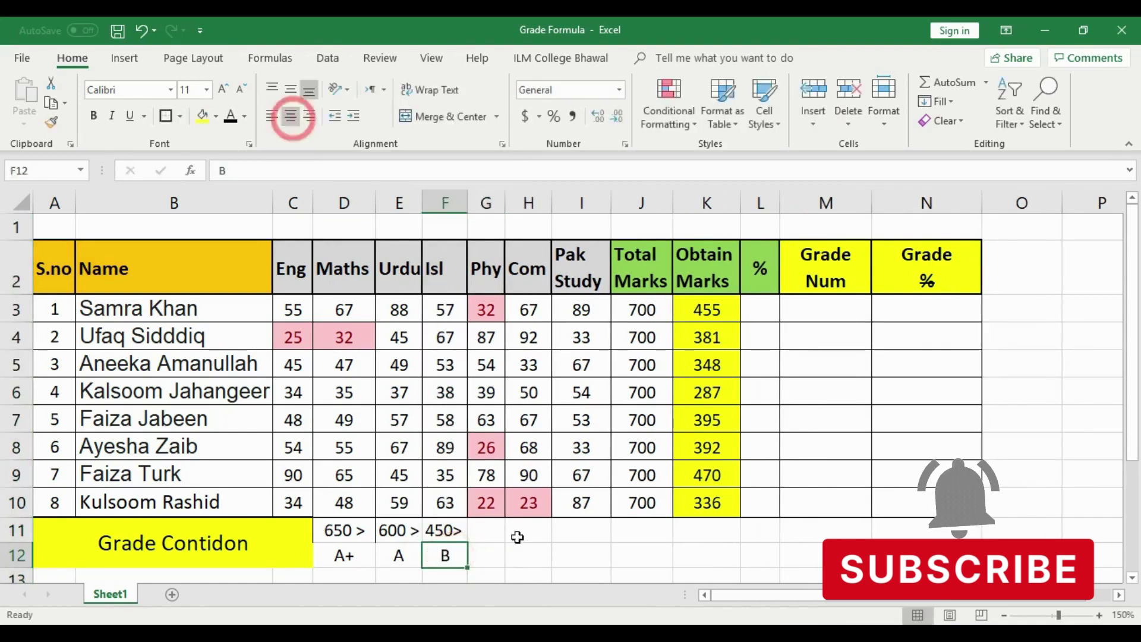
# Step: Enter '300 >' in G11 and grade C in G12, widening column G
pyautogui.click(486, 532)
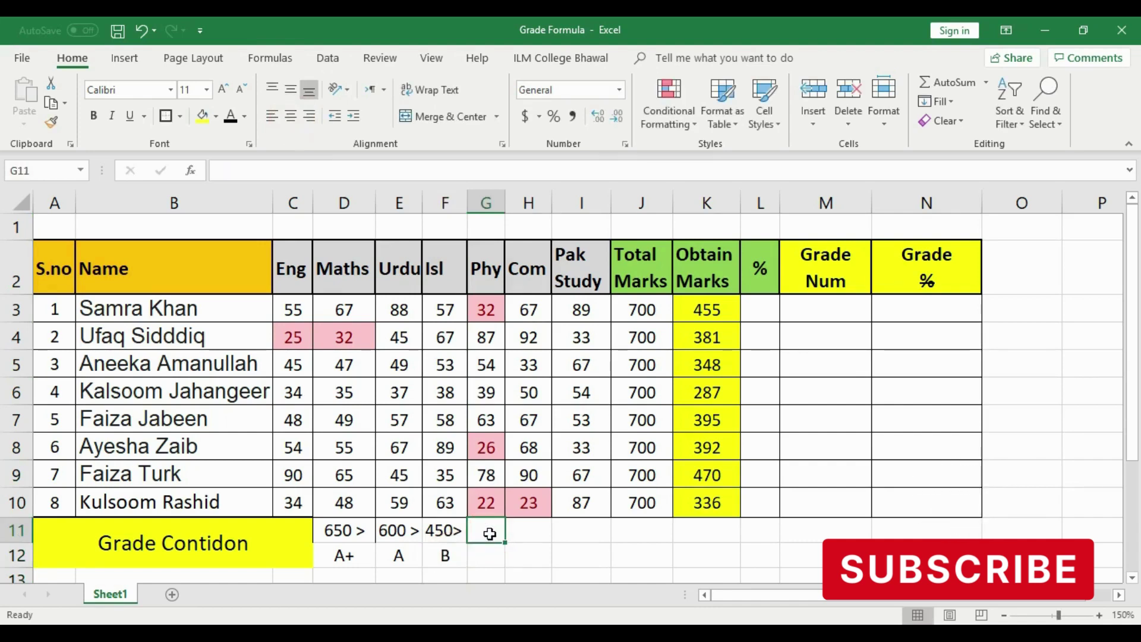
pyautogui.write('300 >')
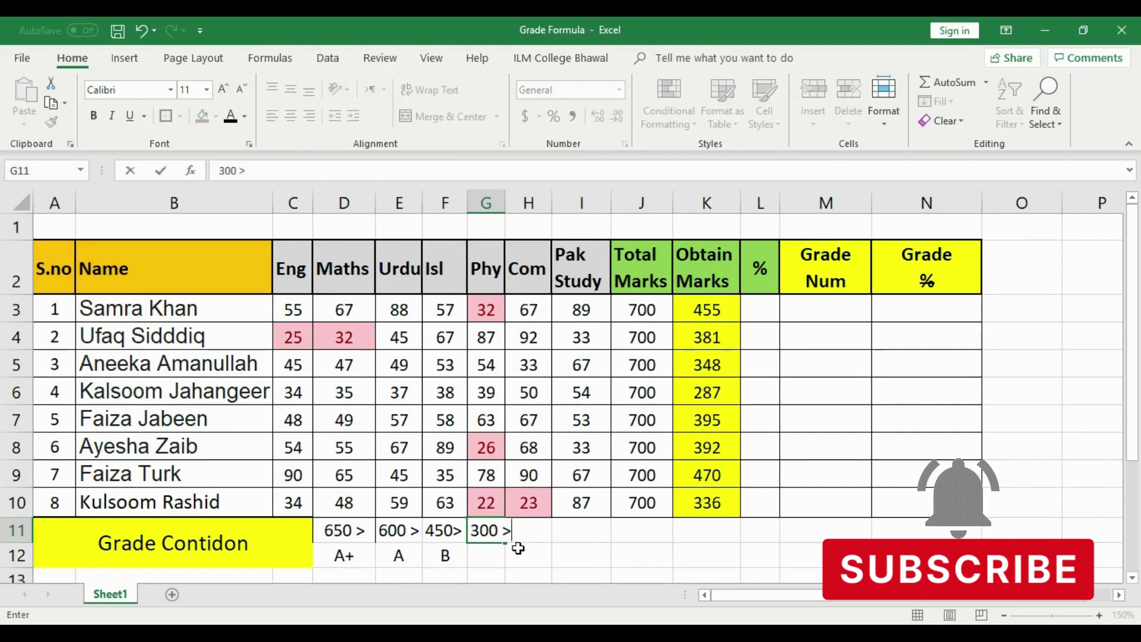
pyautogui.click(503, 198)
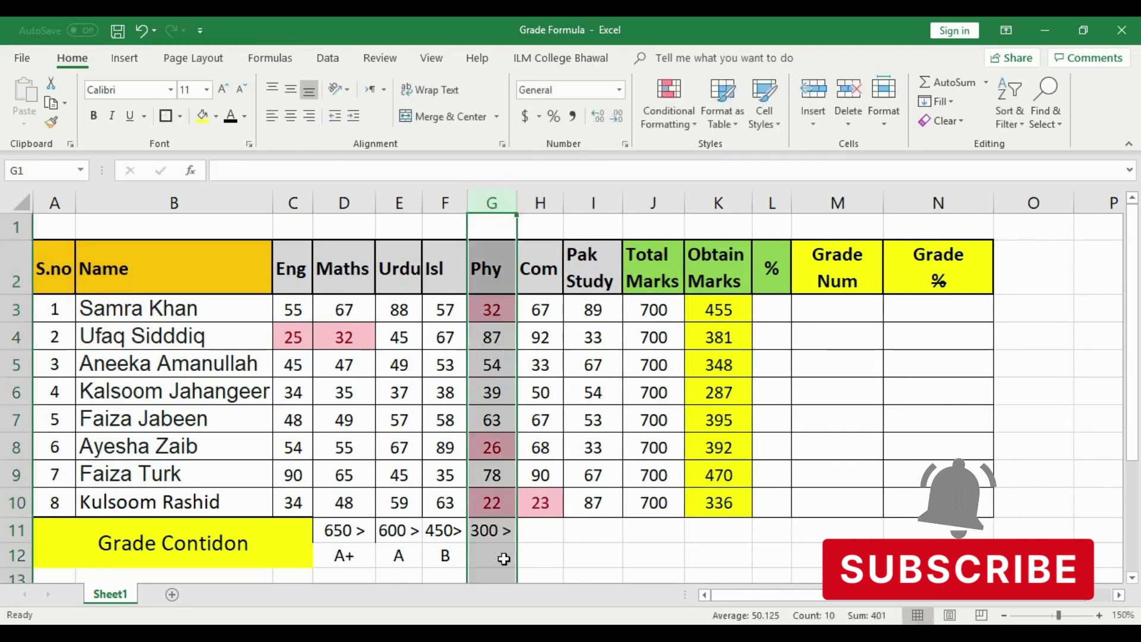
pyautogui.click(482, 535)
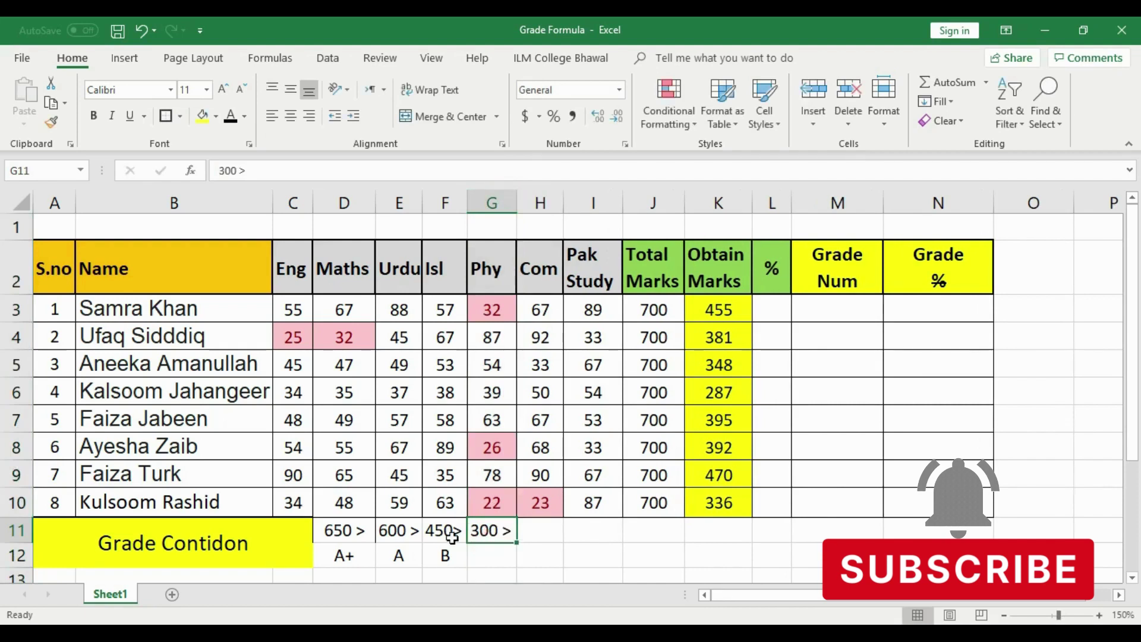
pyautogui.click(504, 562)
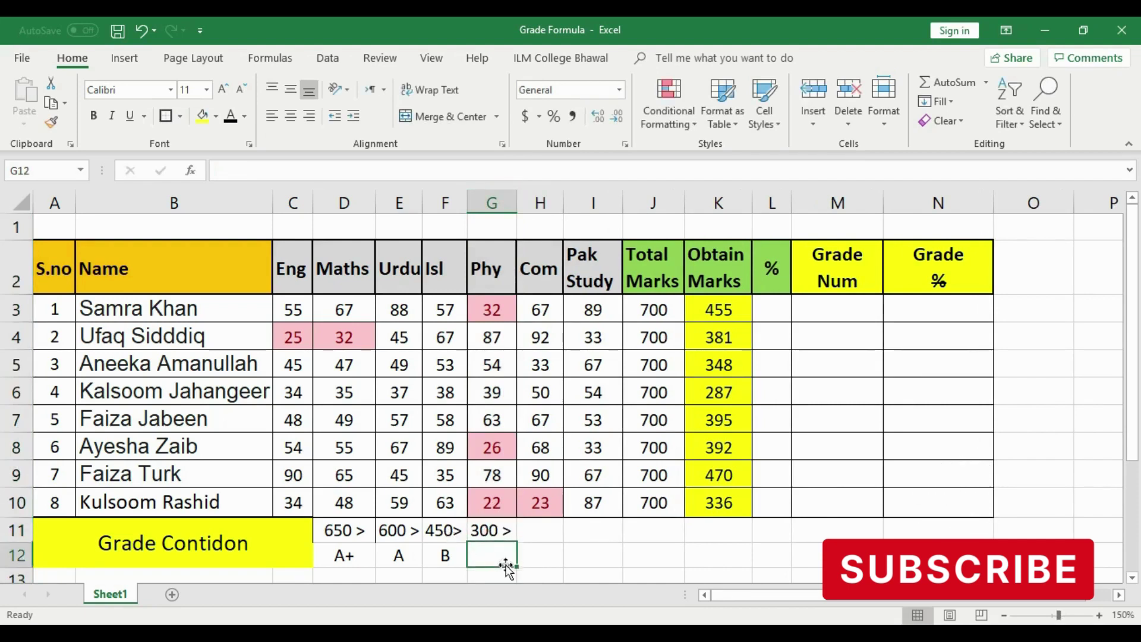
pyautogui.write('C')
pyautogui.click(546, 562)
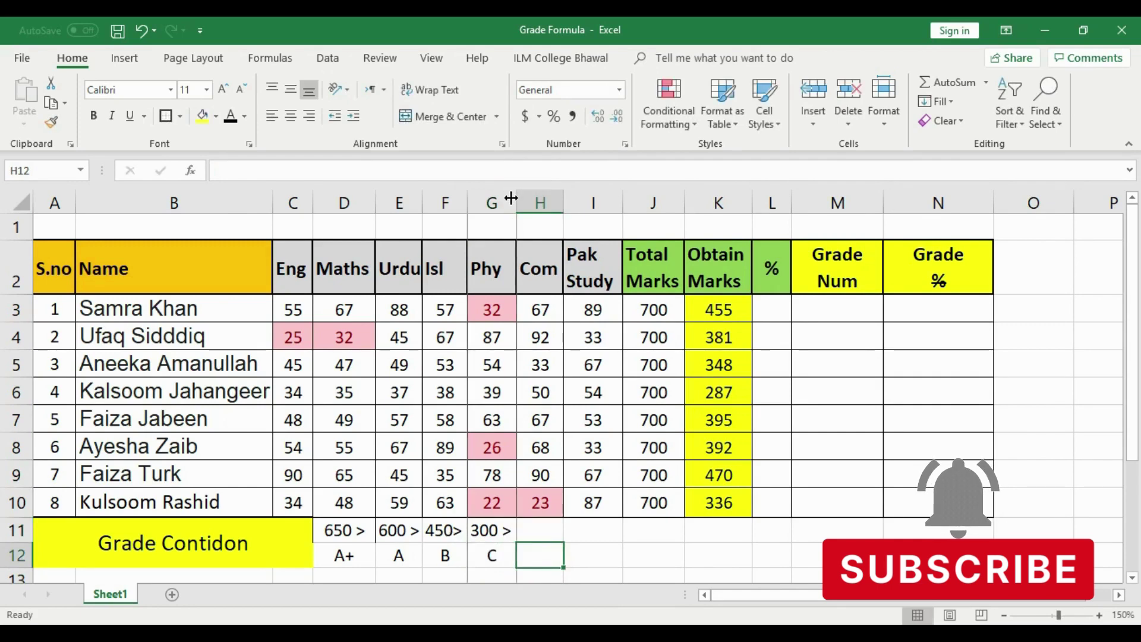
# Step: Enter '300 <' in H11 and grade D in H12, then review the A+ to D grade cells
pyautogui.click(541, 534)
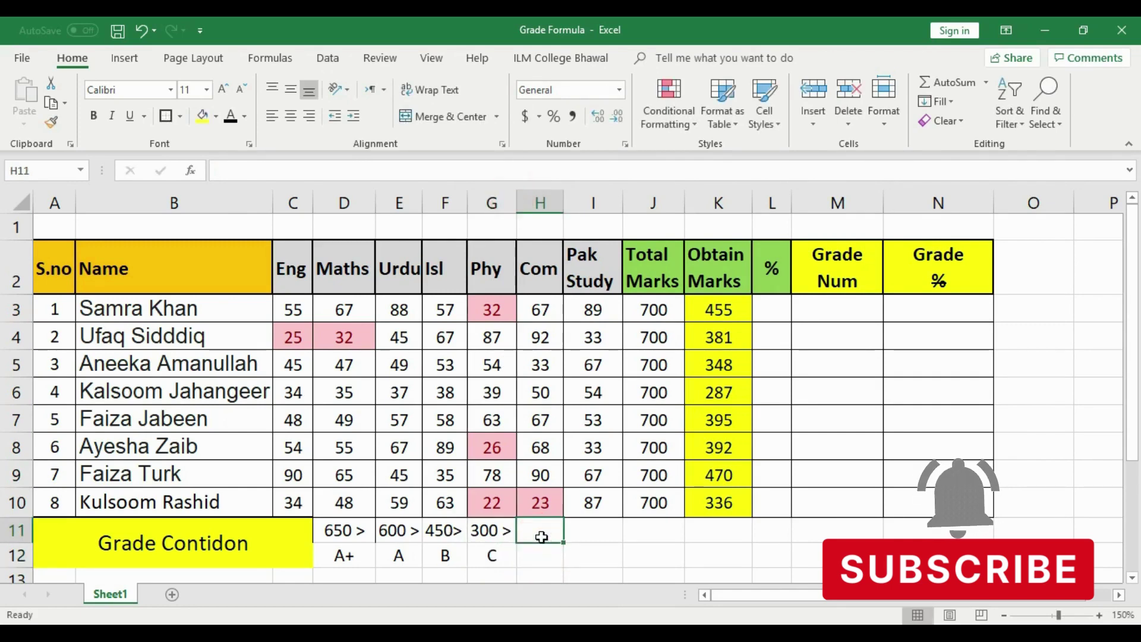
pyautogui.write('300')
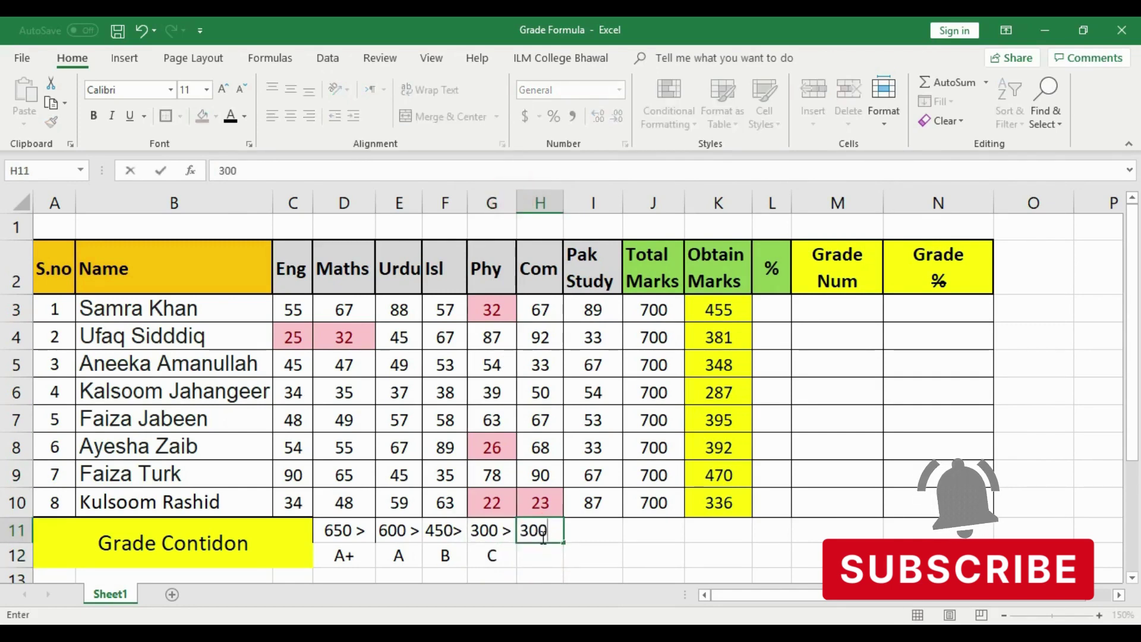
pyautogui.write(' <')
pyautogui.click(544, 548)
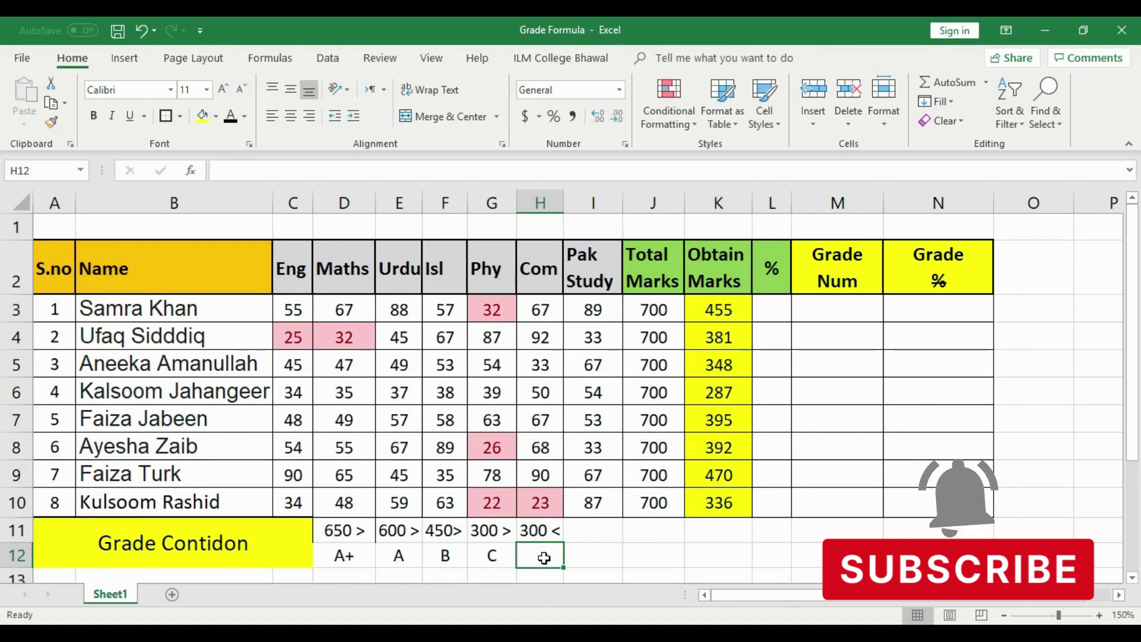
pyautogui.write('D')
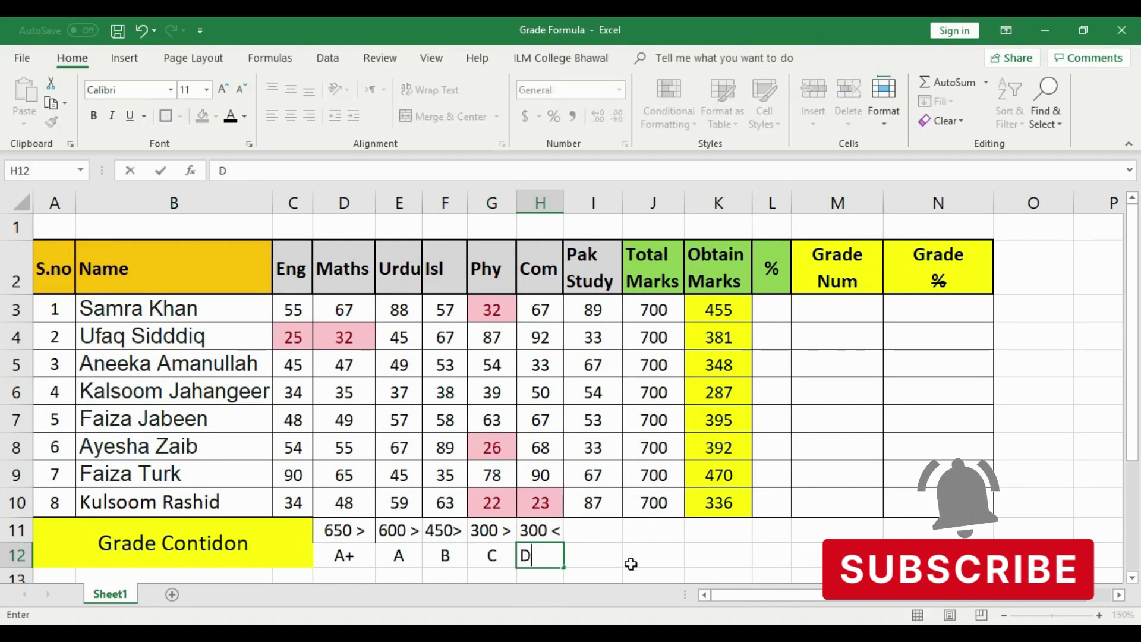
pyautogui.click(589, 556)
pyautogui.click(337, 553)
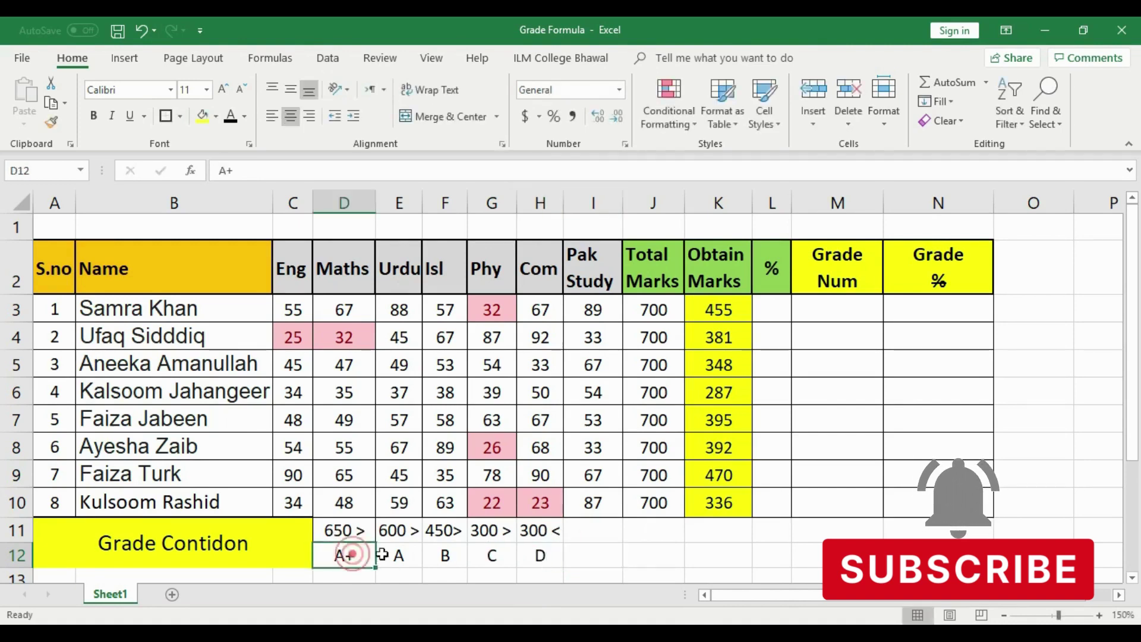
pyautogui.click(395, 555)
pyautogui.click(447, 555)
pyautogui.click(492, 555)
pyautogui.click(552, 557)
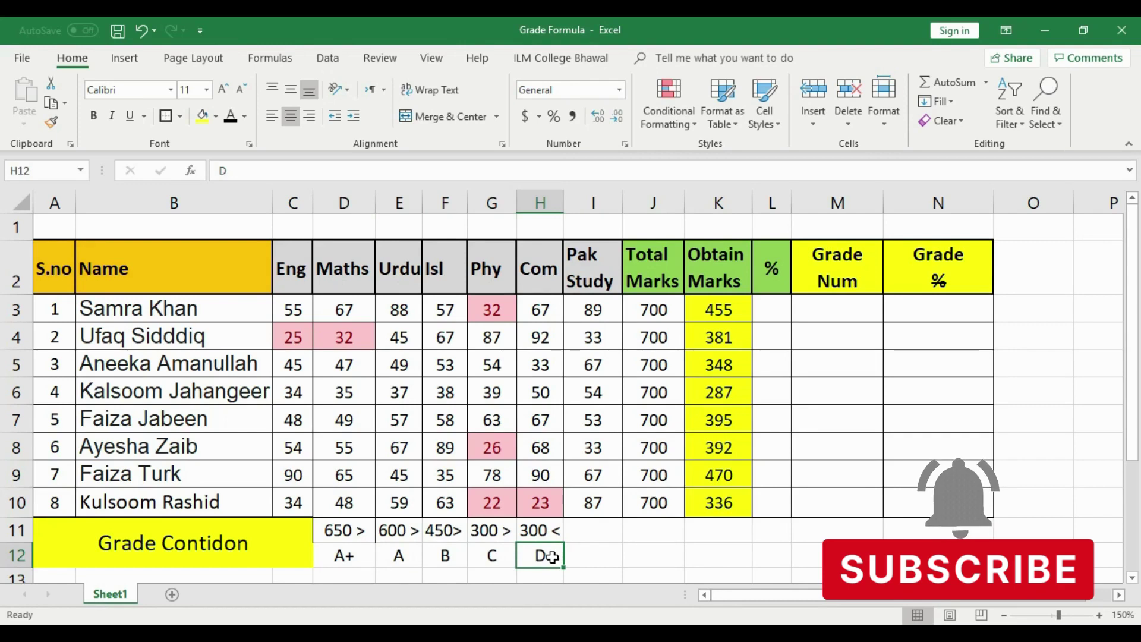
pyautogui.click(868, 305)
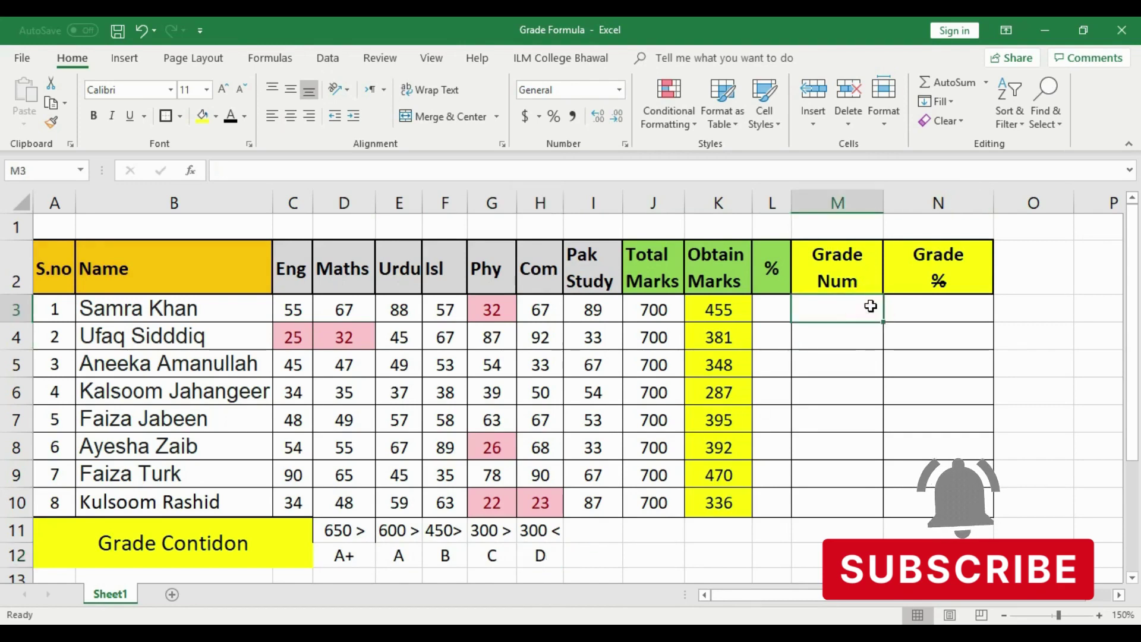
# Step: Widen the % column L, then review the SUM formulas in K3 through K10
pyautogui.moveTo(791, 199); pyautogui.dragTo(837, 200)
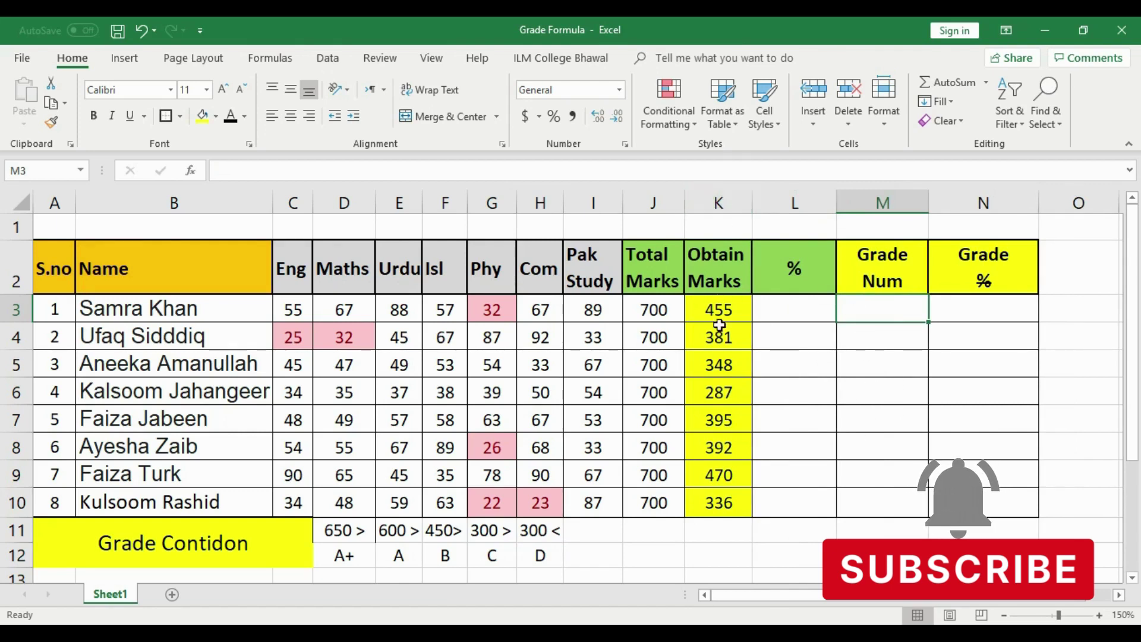
pyautogui.moveTo(720, 309); pyautogui.dragTo(729, 474)
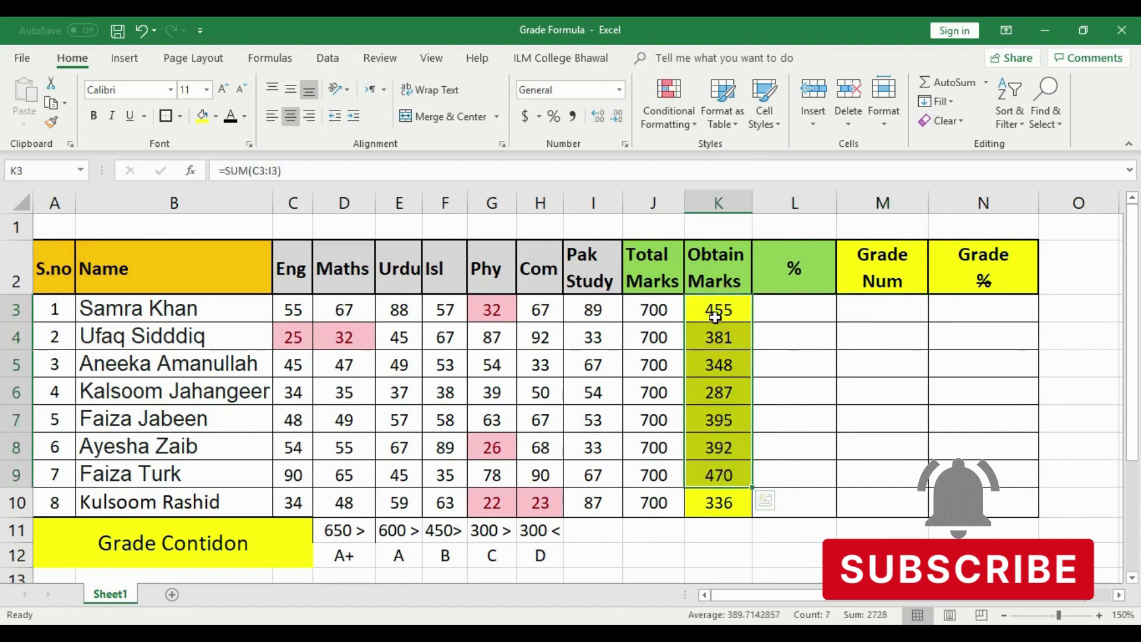
pyautogui.click(730, 309)
pyautogui.click(730, 338)
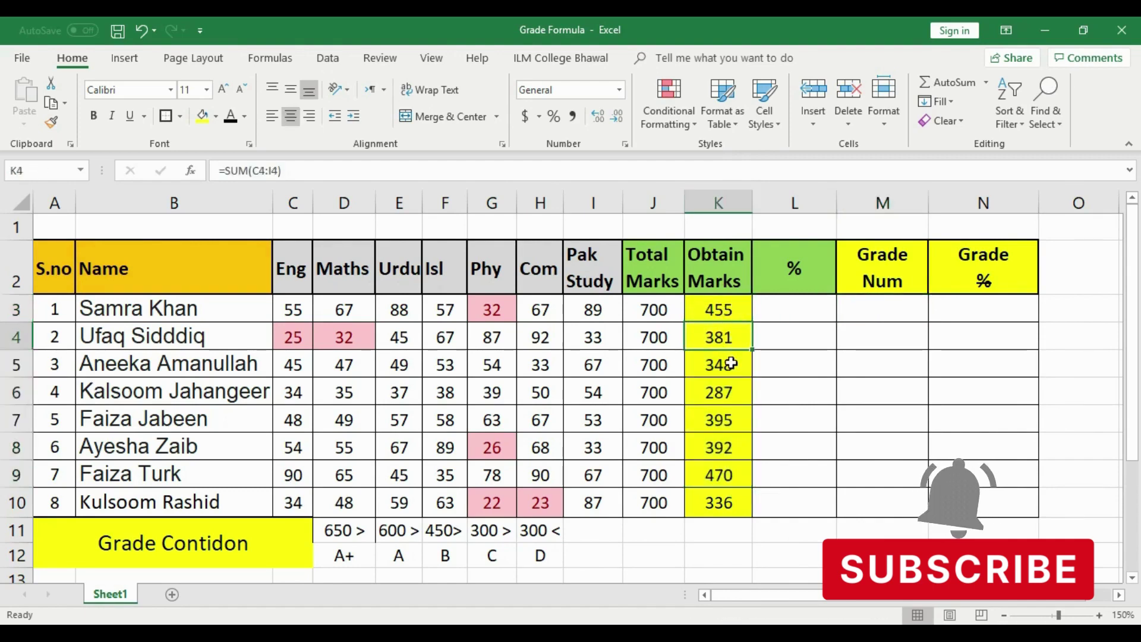
pyautogui.click(726, 364)
pyautogui.click(731, 391)
pyautogui.click(730, 422)
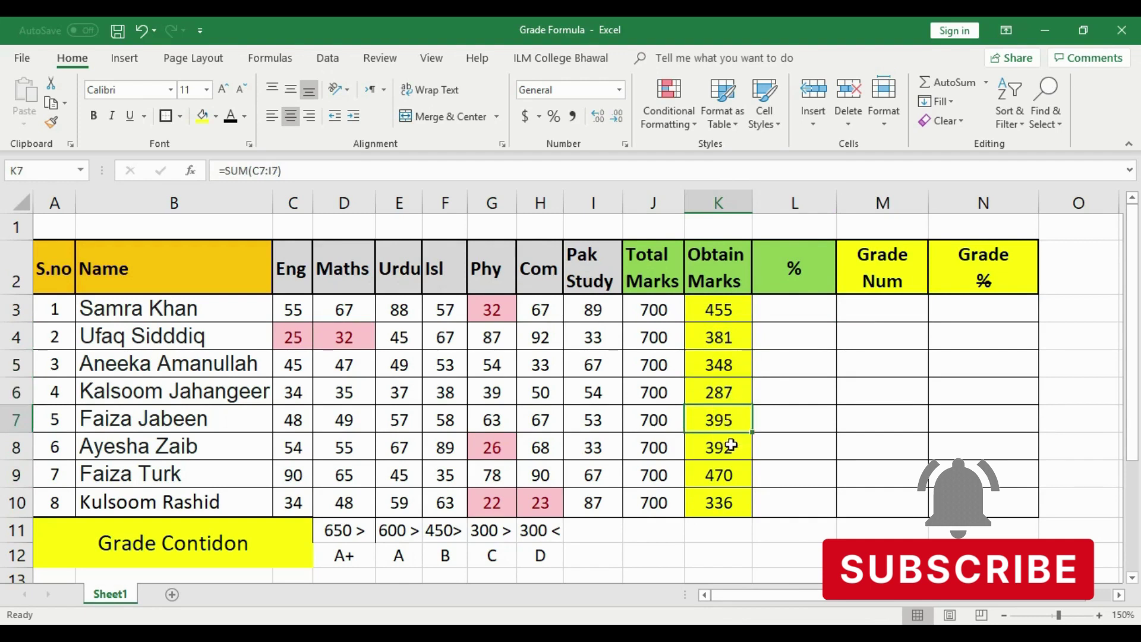
pyautogui.click(730, 448)
pyautogui.click(729, 475)
pyautogui.click(728, 504)
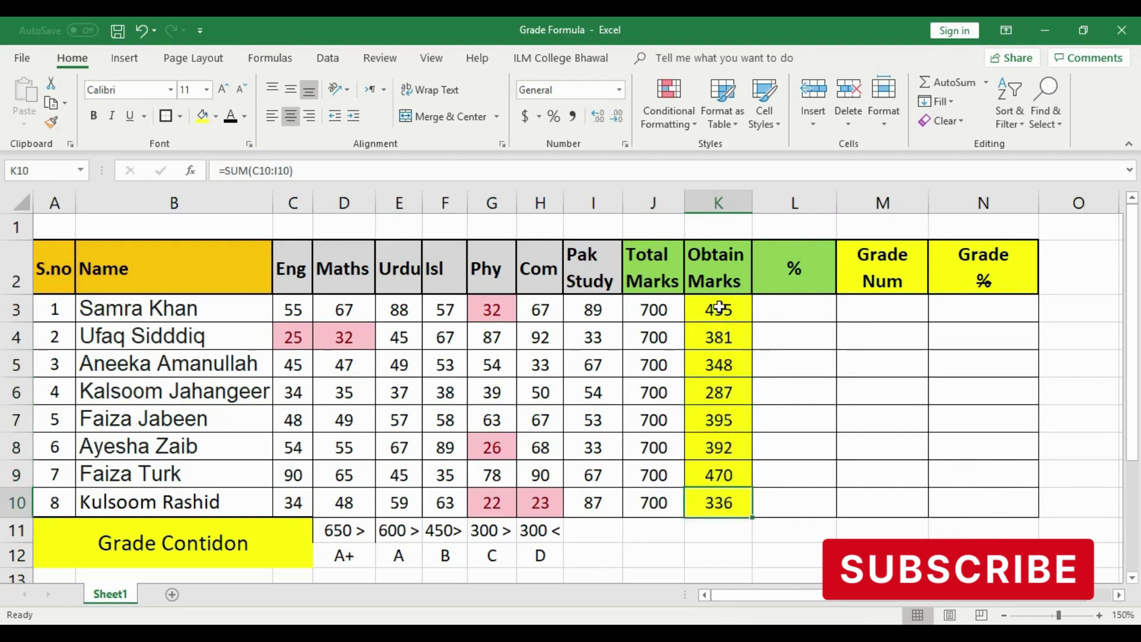
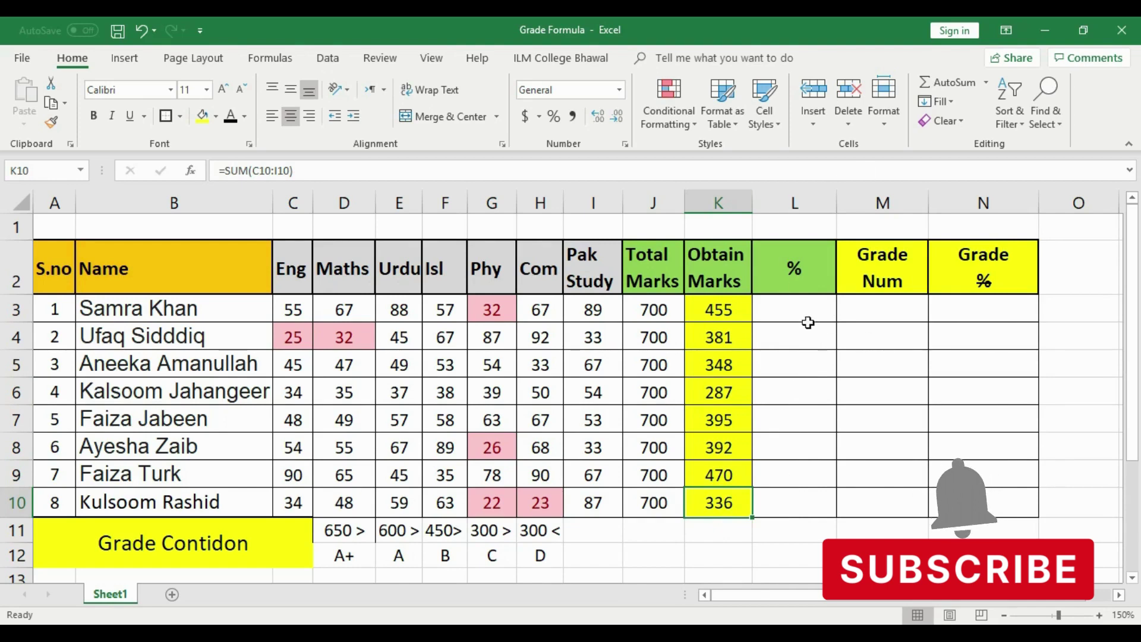
# Step: Begin M3's formula as =IF(K3>650,"A+", so marks above 650 return A+
pyautogui.click(869, 309)
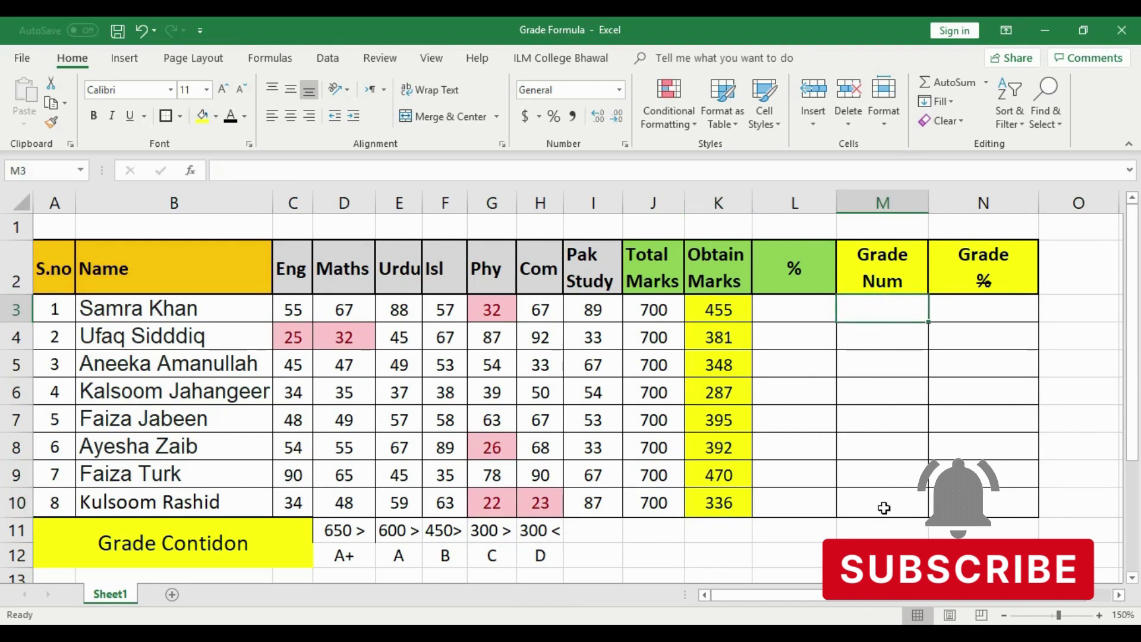
pyautogui.write('=')
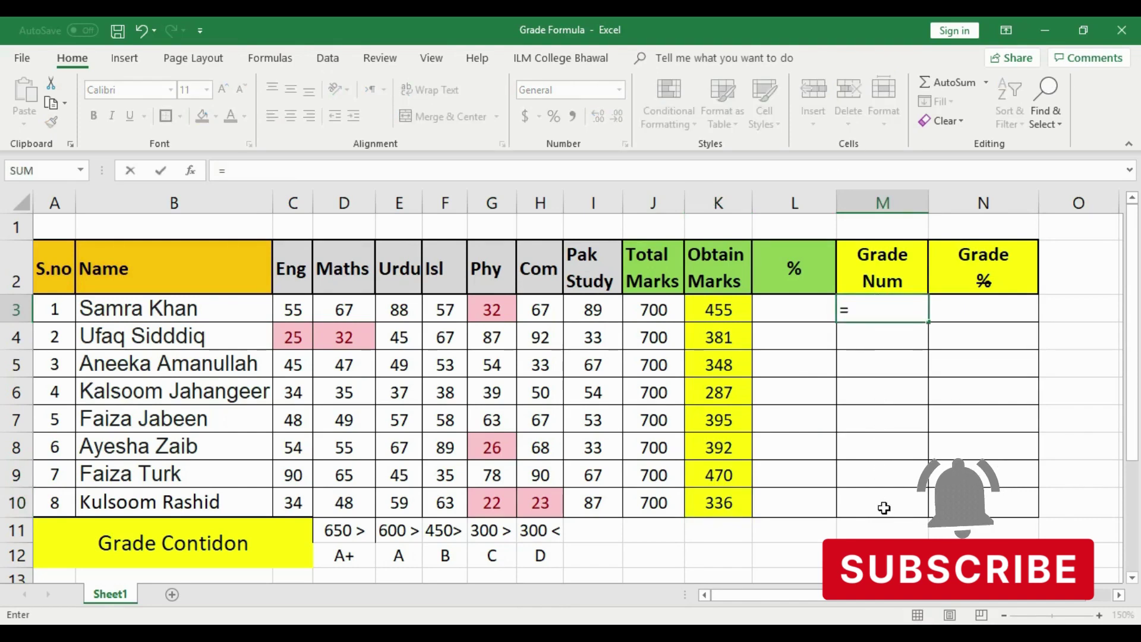
pyautogui.write('I')
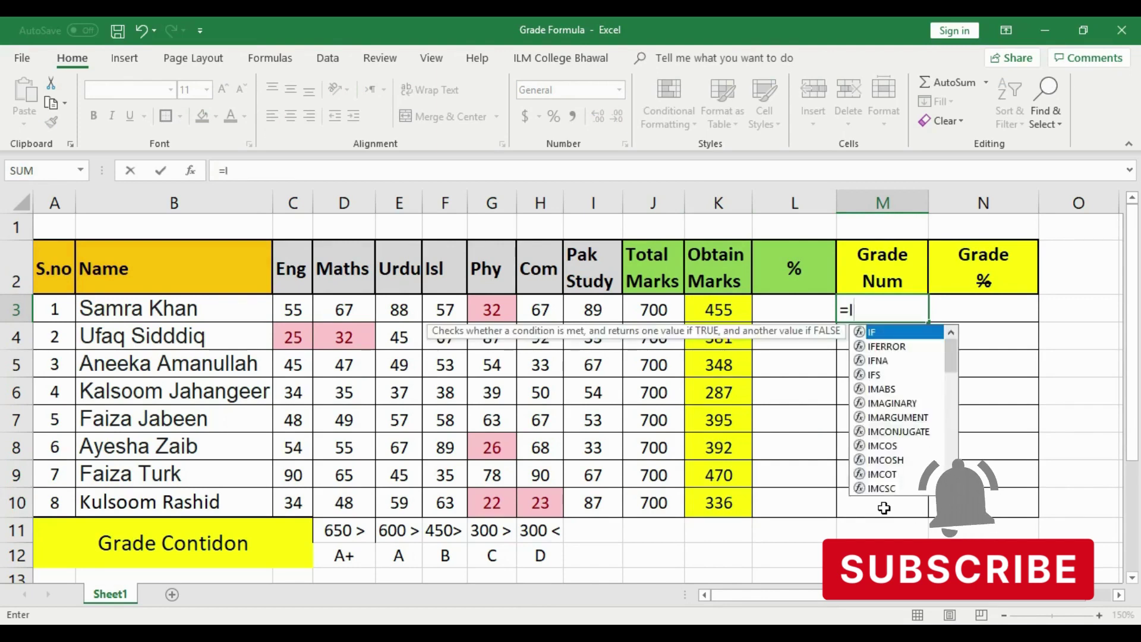
pyautogui.write('F')
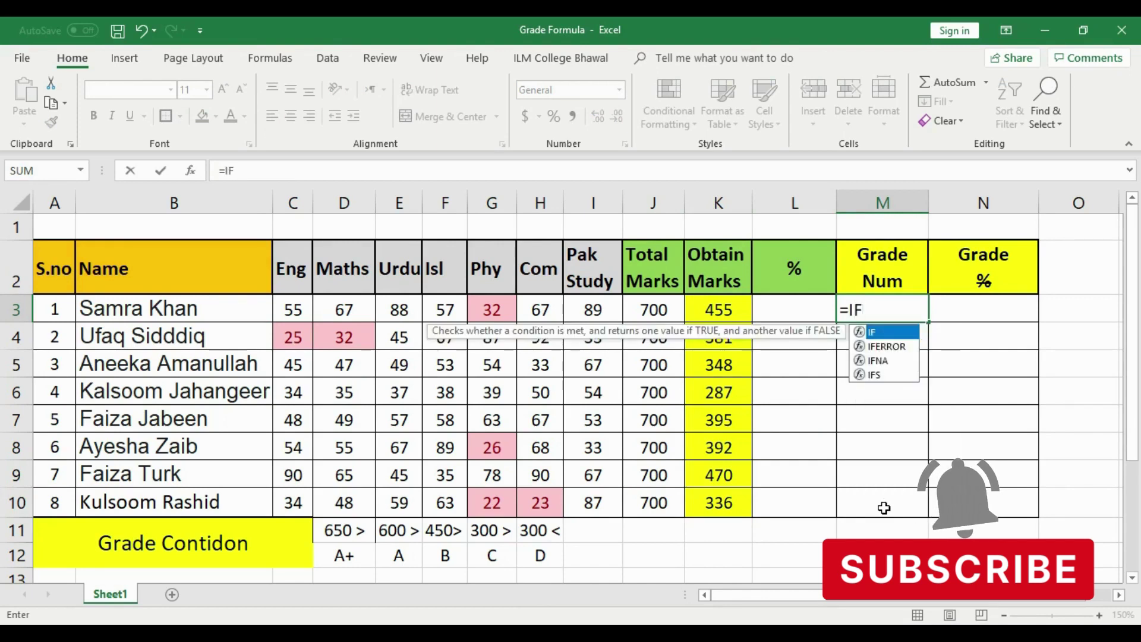
pyautogui.write('(')
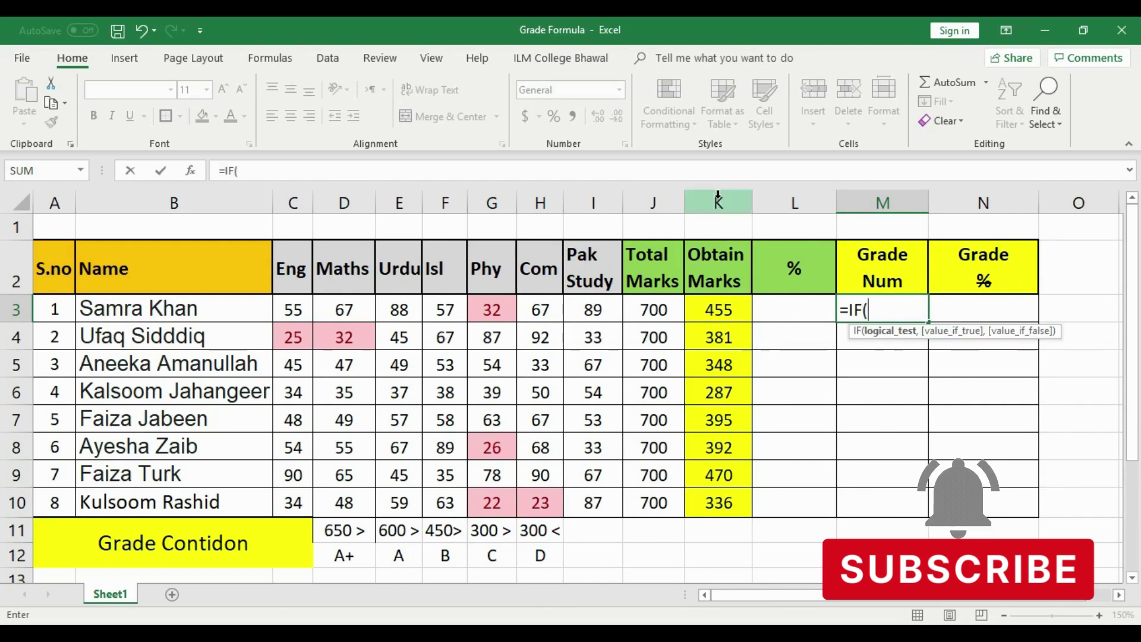
pyautogui.click(697, 312)
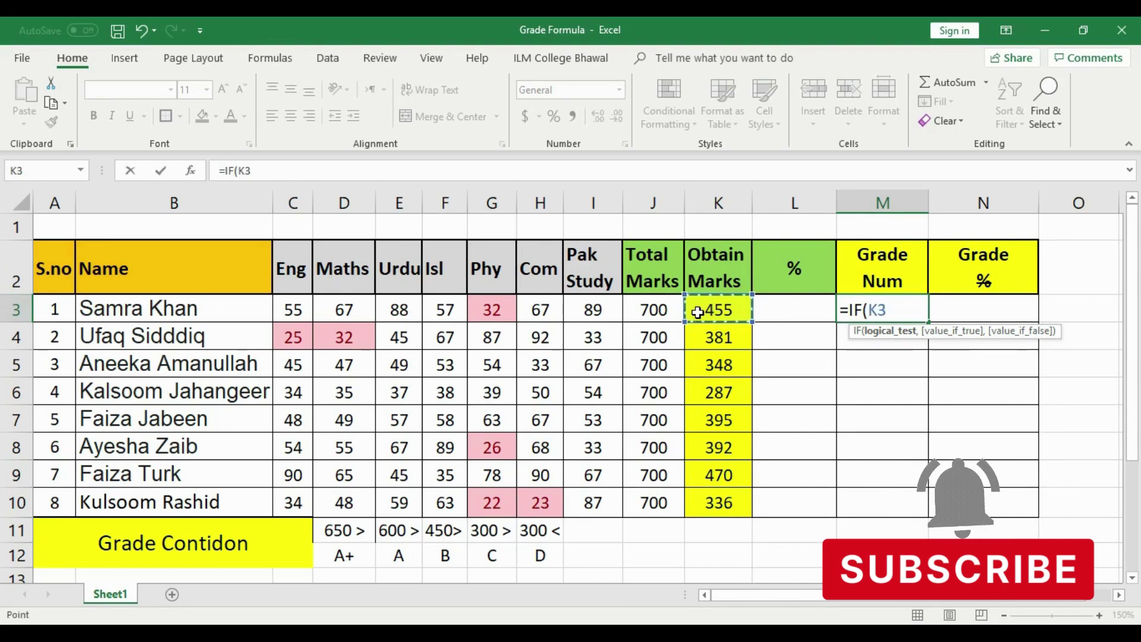
pyautogui.write('>')
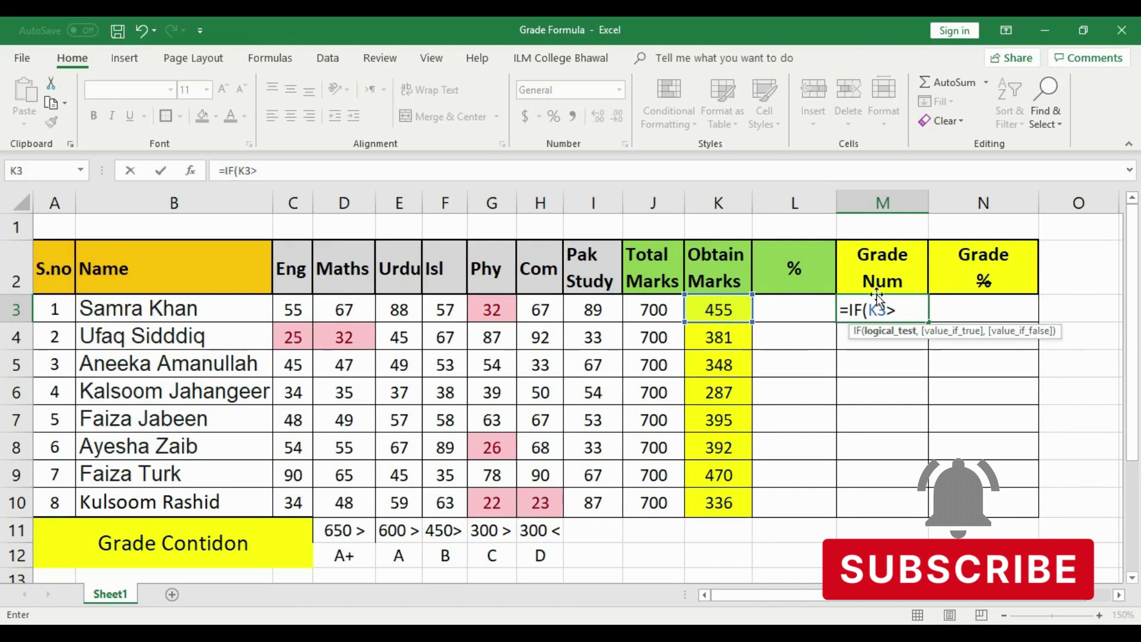
pyautogui.write('6')
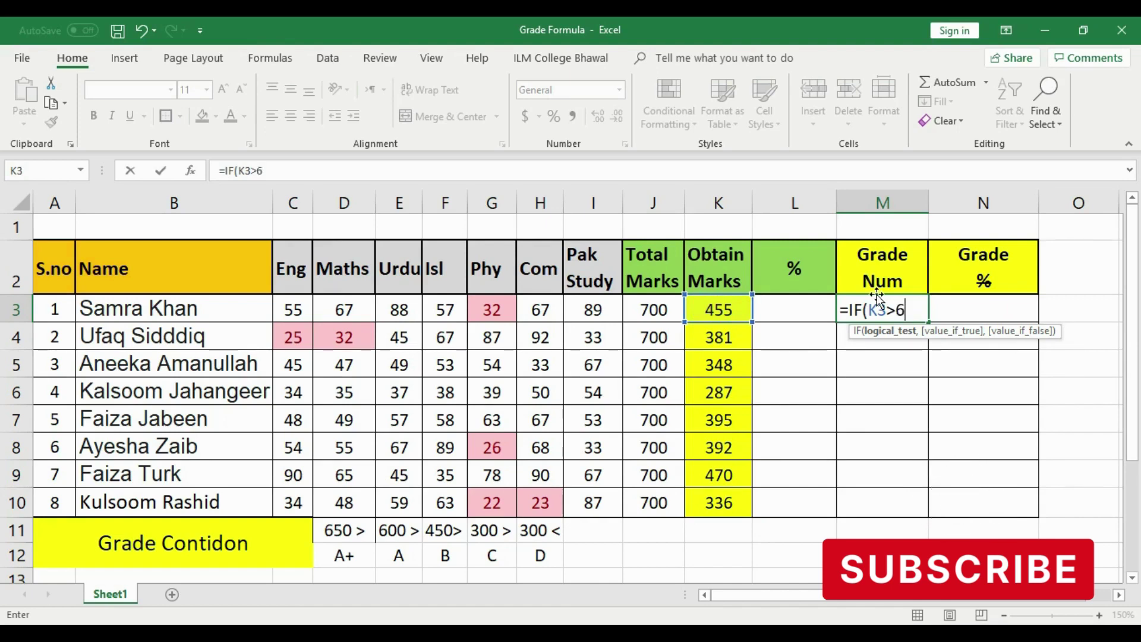
pyautogui.write('50')
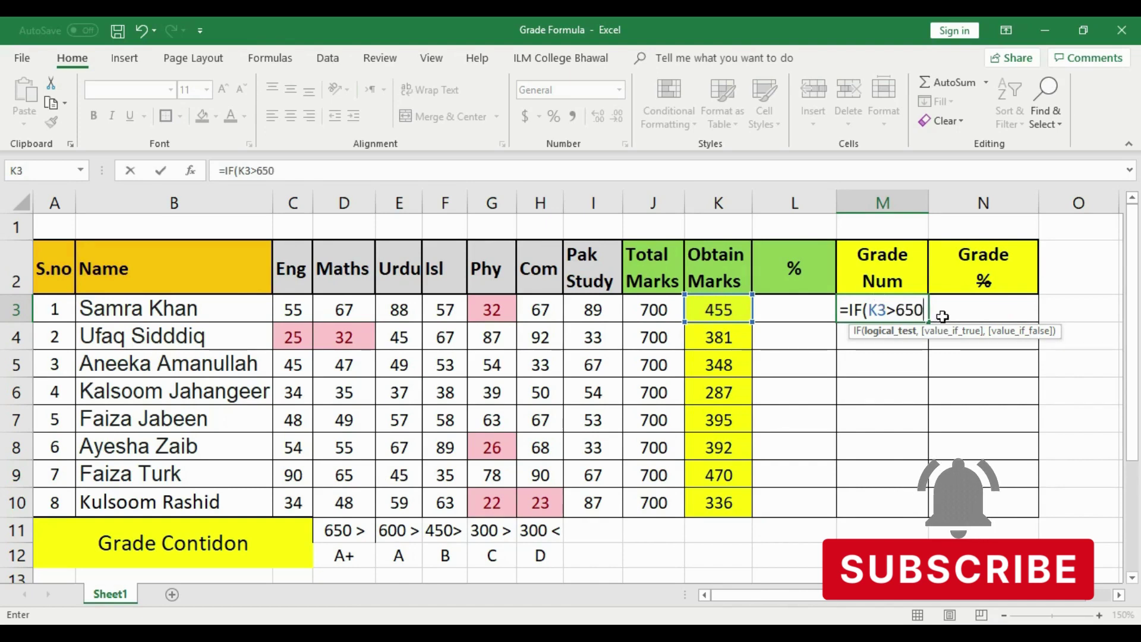
pyautogui.write(',')
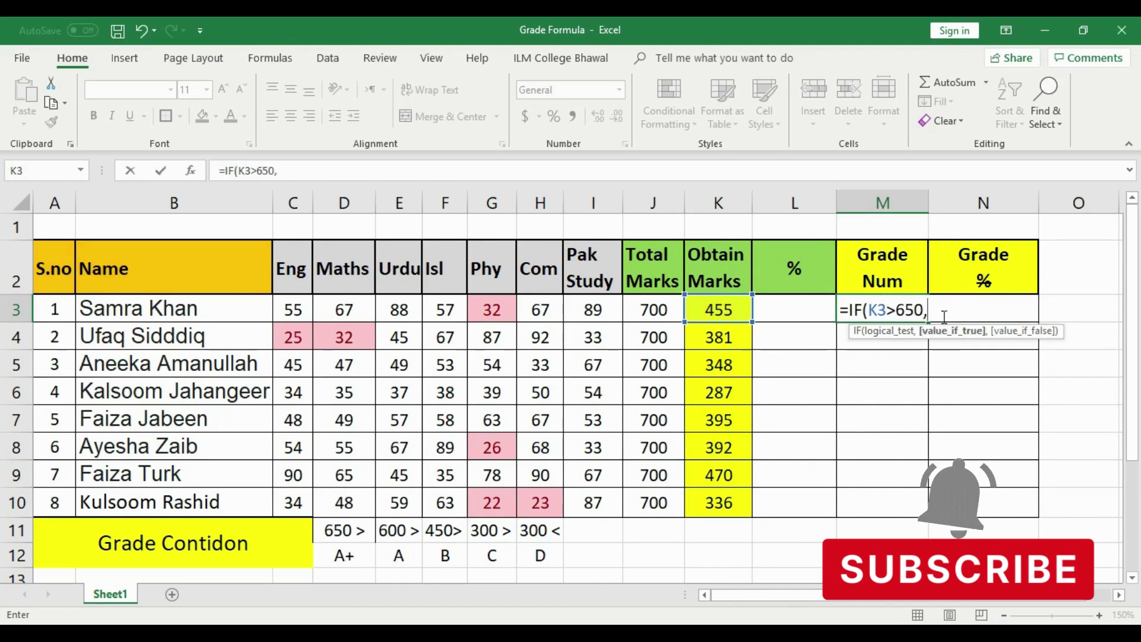
pyautogui.write('"')
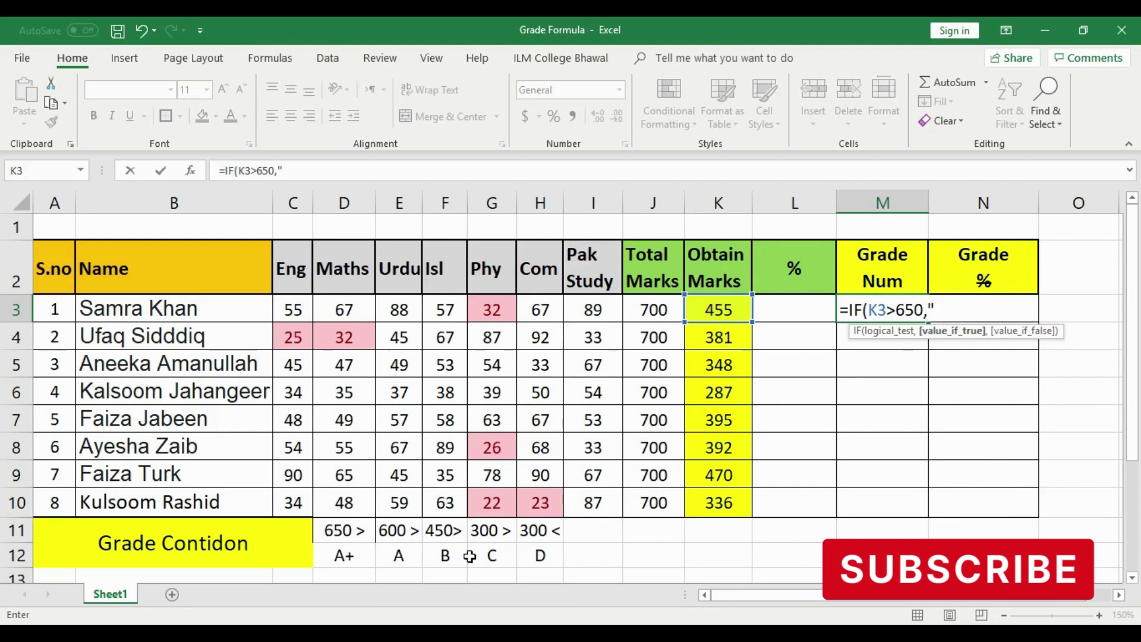
pyautogui.write('A')
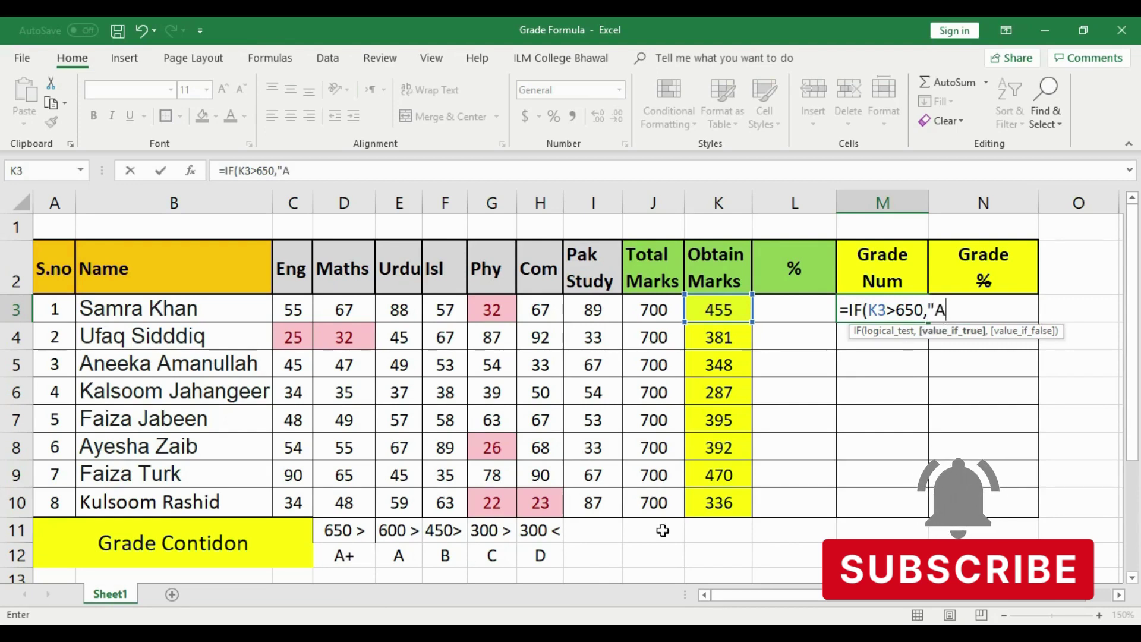
pyautogui.write('+')
pyautogui.write('"')
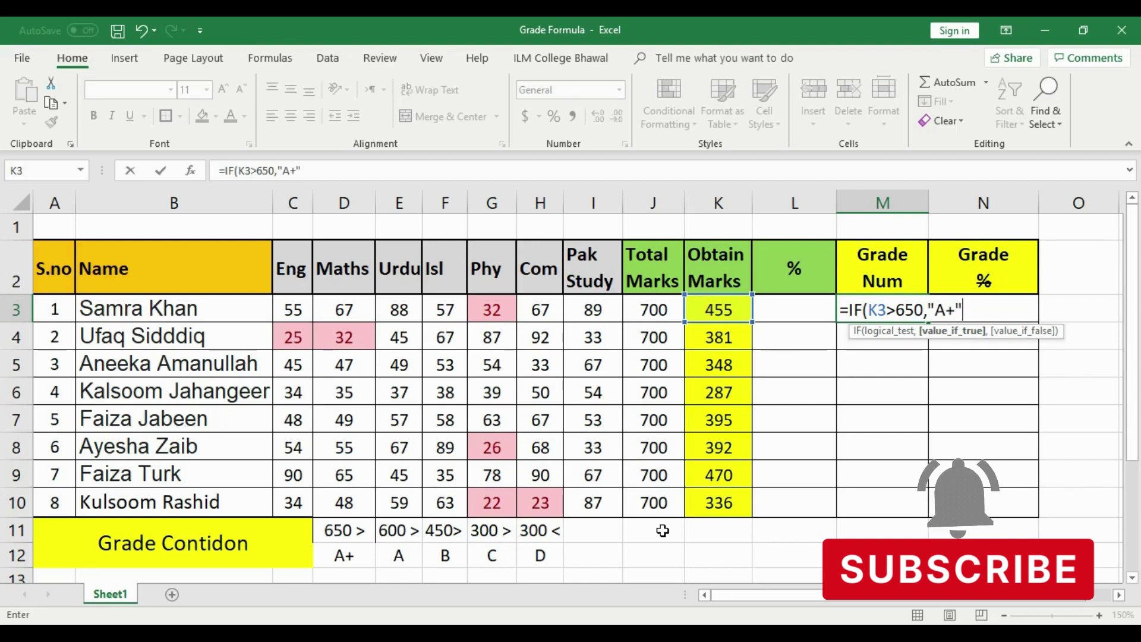
pyautogui.write(',')
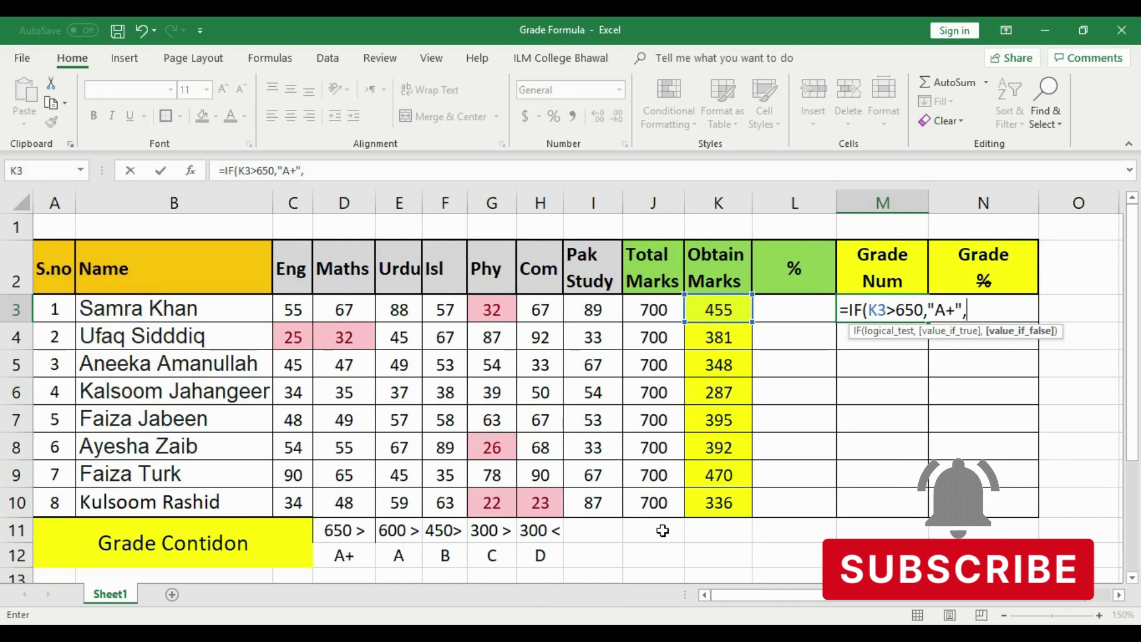
# Step: Nest IF(K3>600,"A", into the M3 formula, removing an accidental E12 reference
pyautogui.write('IF')
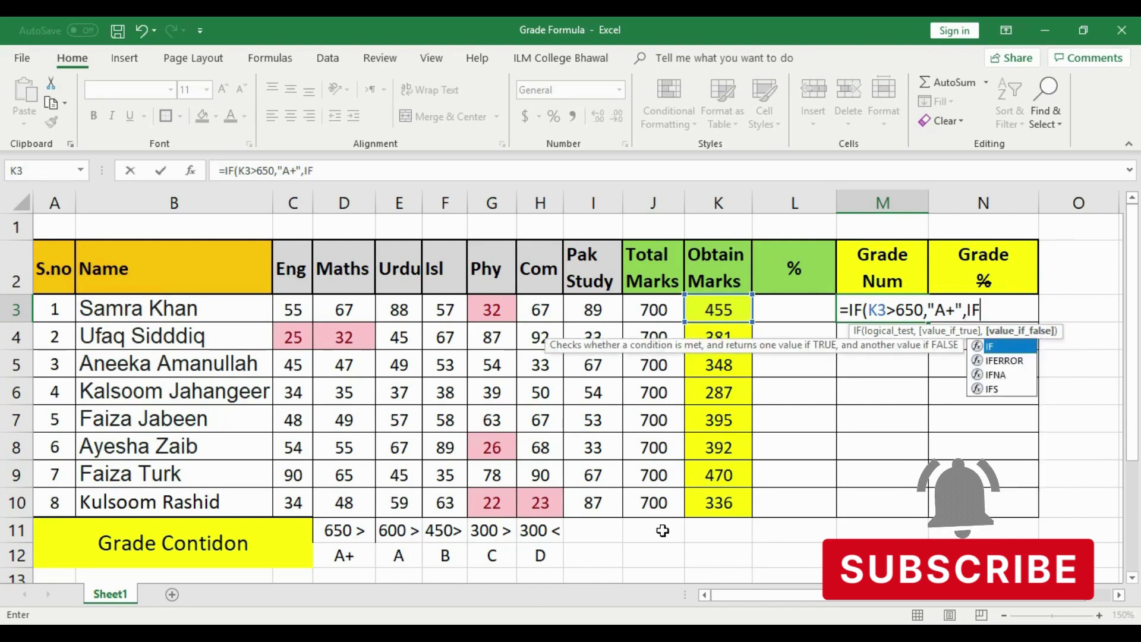
pyautogui.write('(')
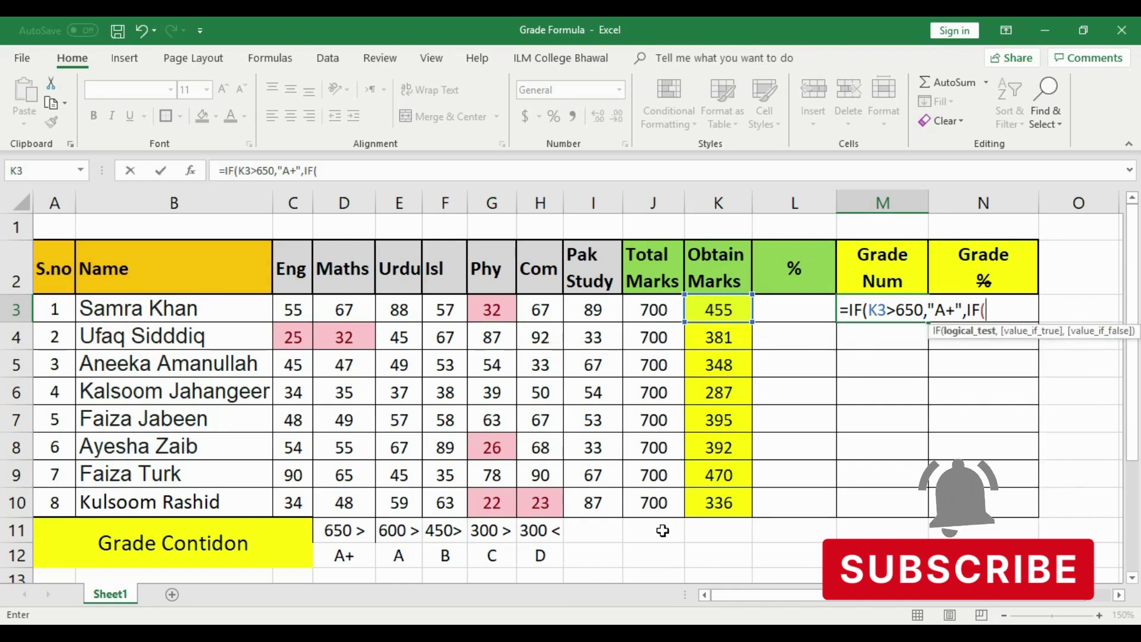
pyautogui.click(719, 306)
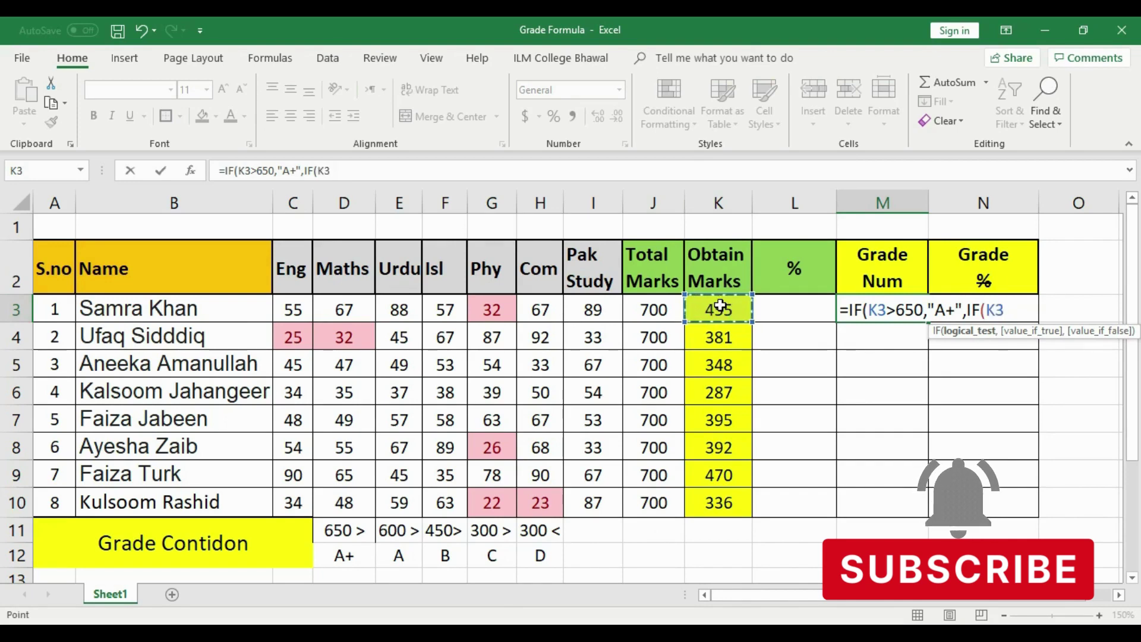
pyautogui.write('>')
pyautogui.write('600')
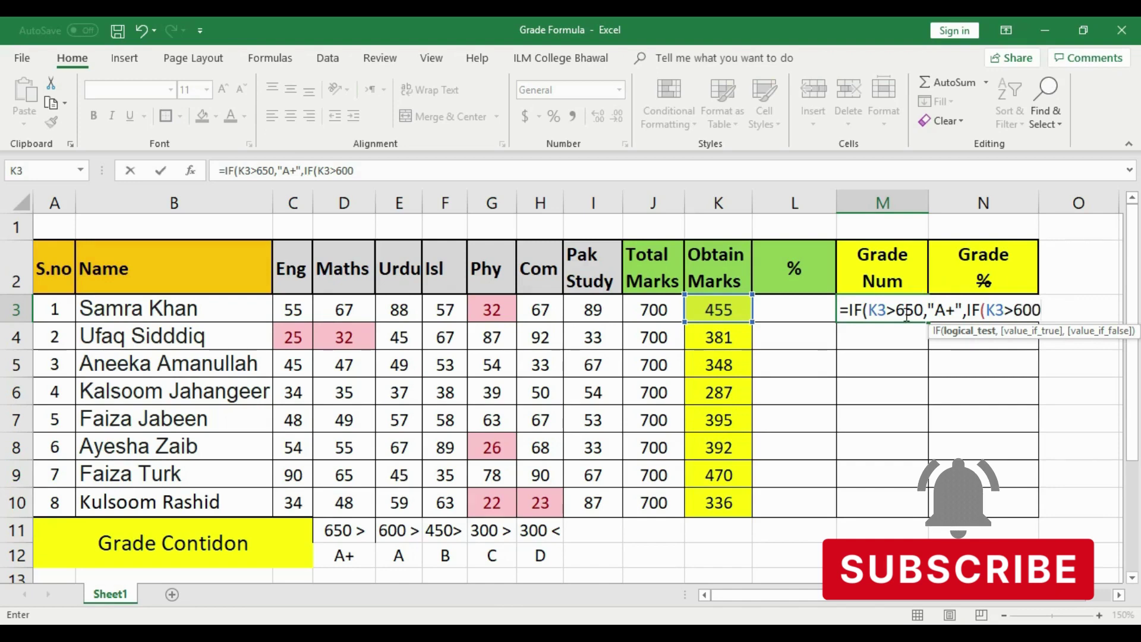
pyautogui.write(',')
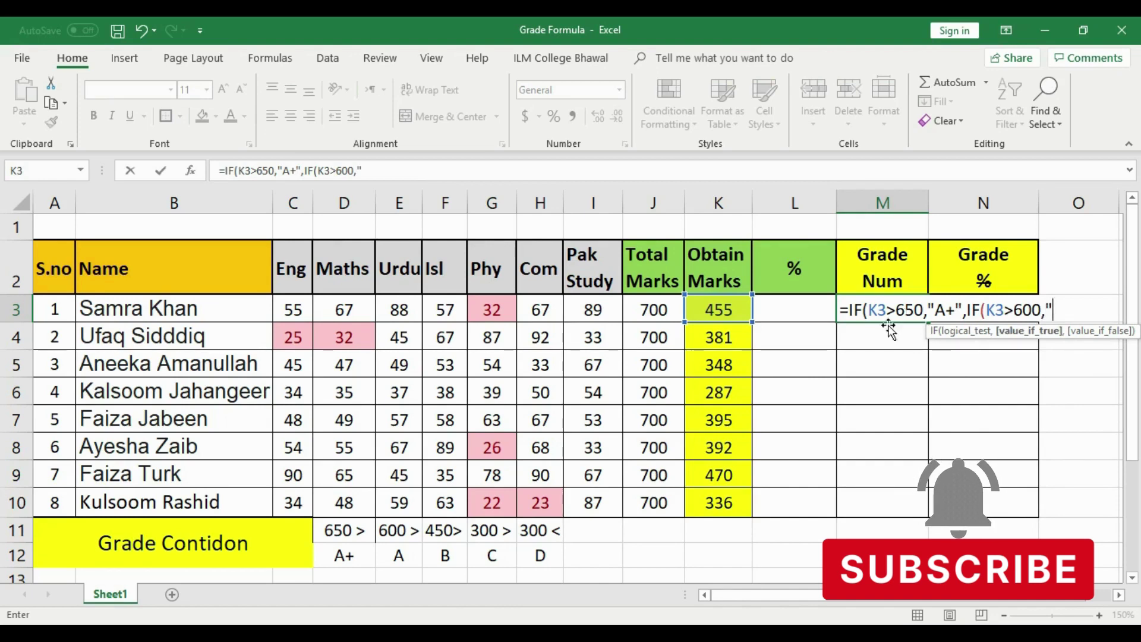
pyautogui.write('A')
pyautogui.write('"')
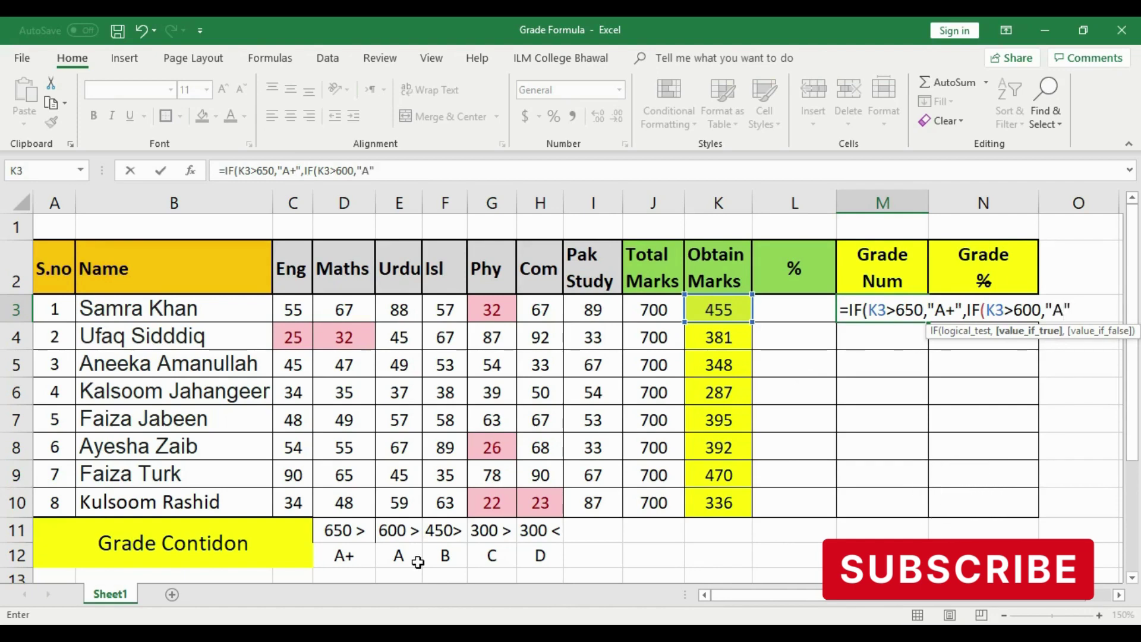
pyautogui.write(',')
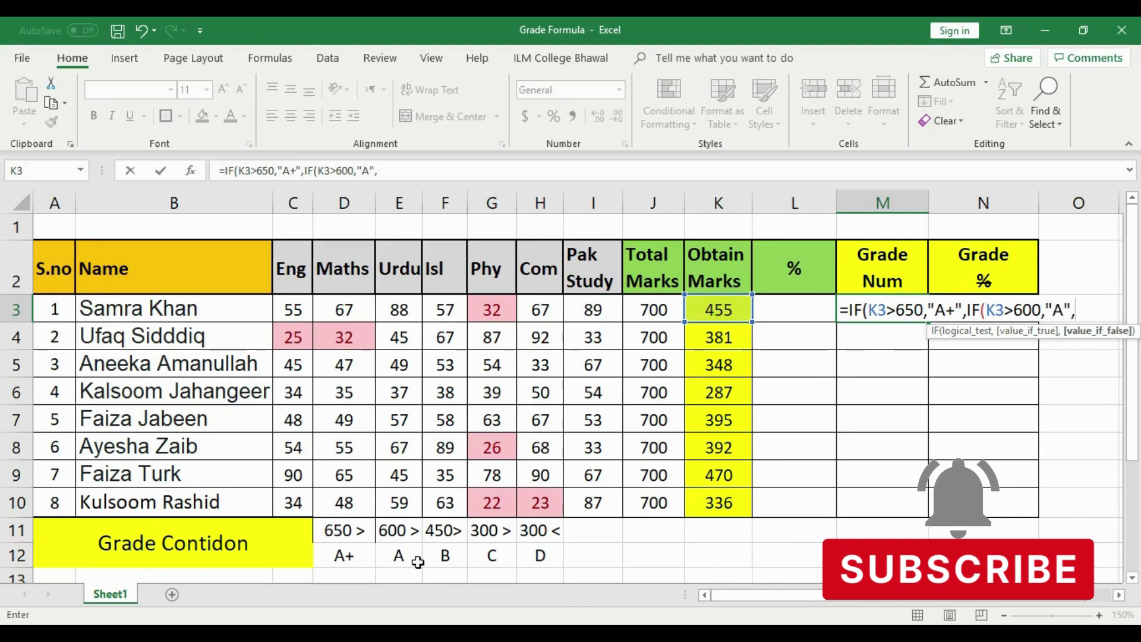
pyautogui.click(418, 562)
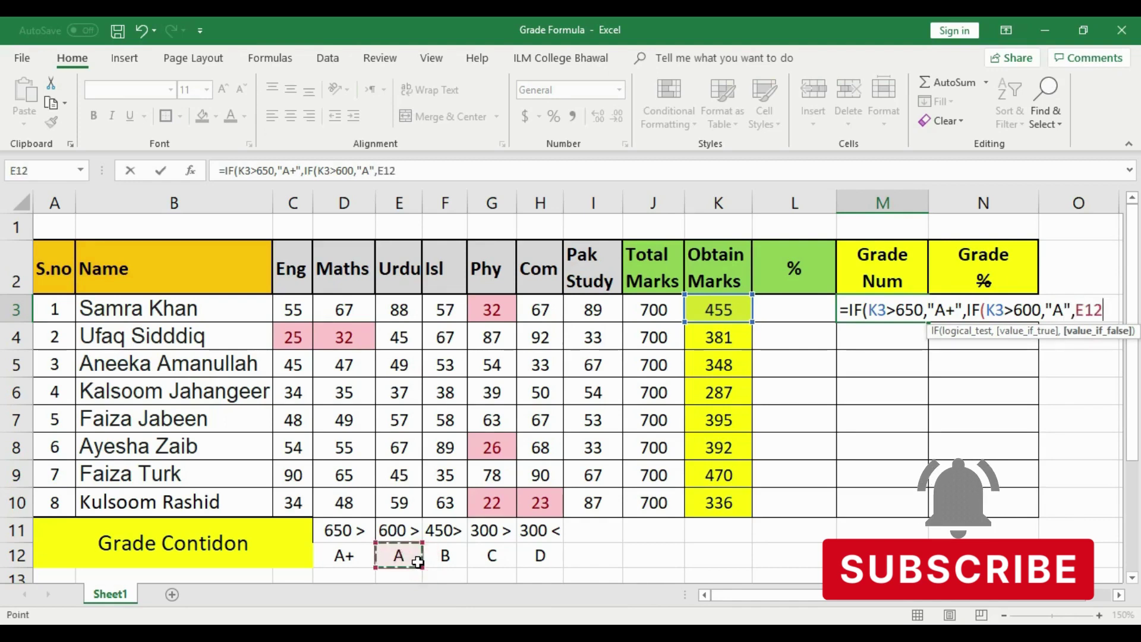
pyautogui.press('BackSpace')
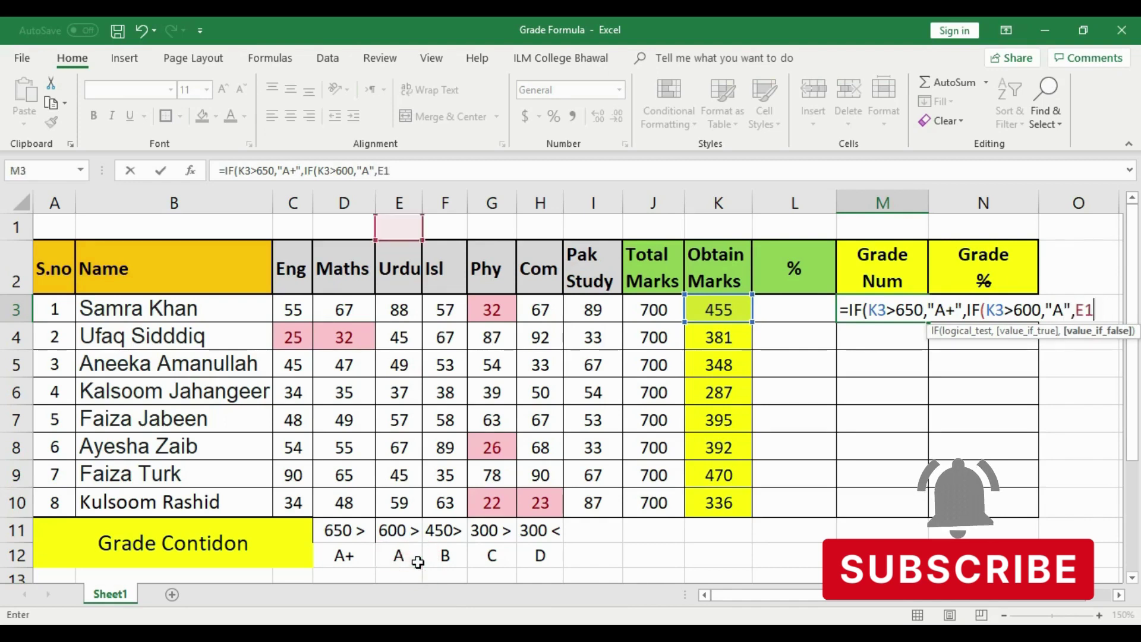
pyautogui.press('BackSpace')
pyautogui.press('BackSpace')
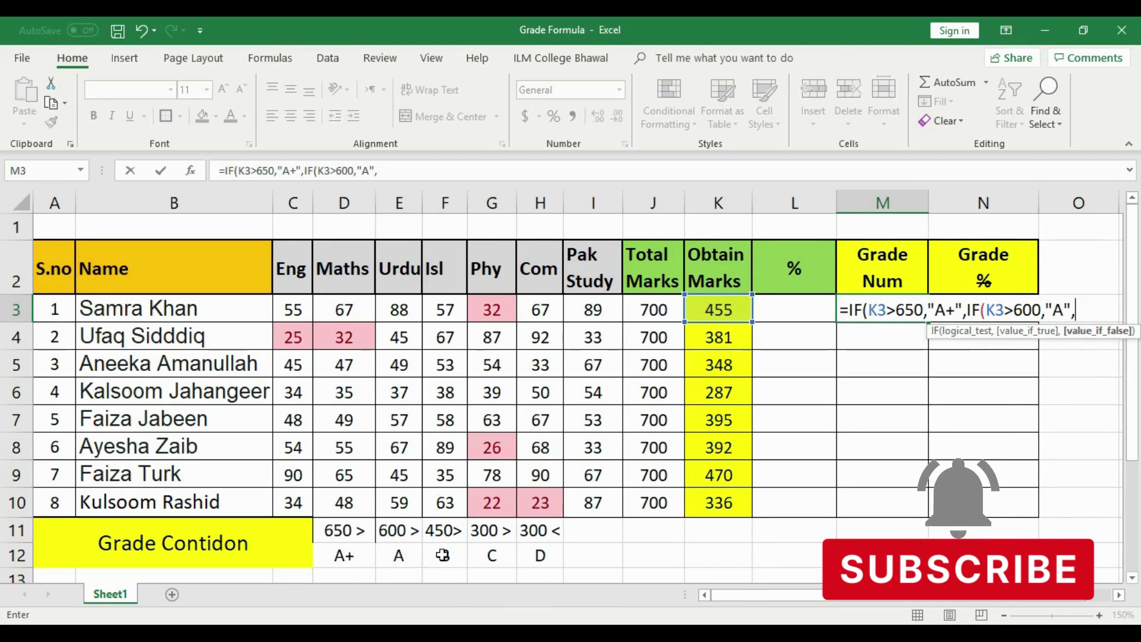
# Step: Nest a third condition IF(K3>450,"B", into the M3 formula
pyautogui.write('IF')
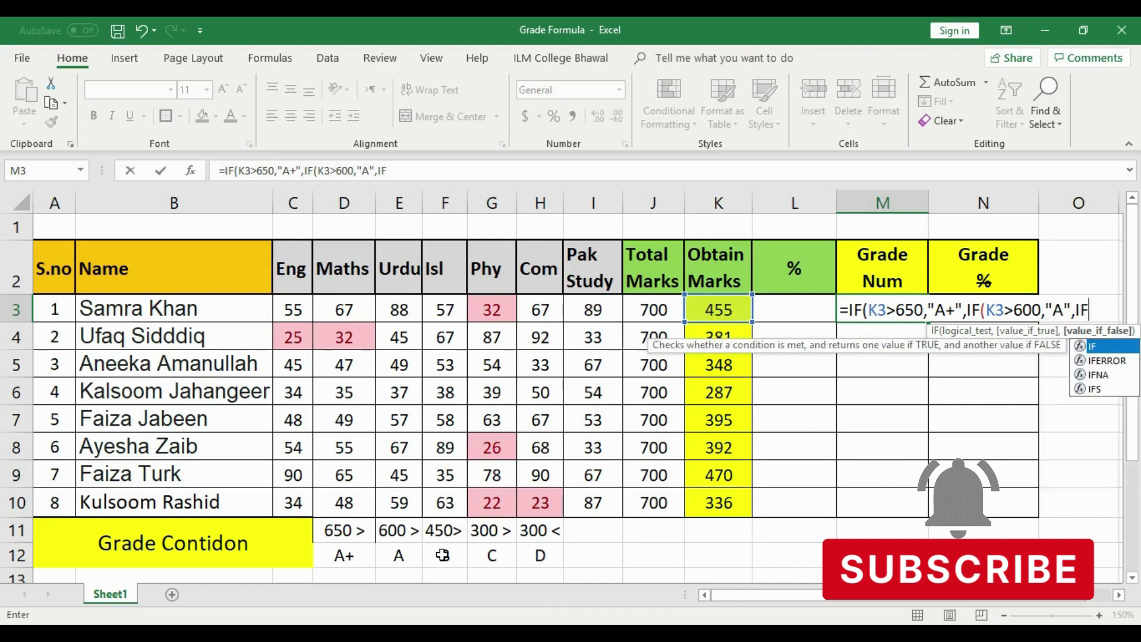
pyautogui.write('(')
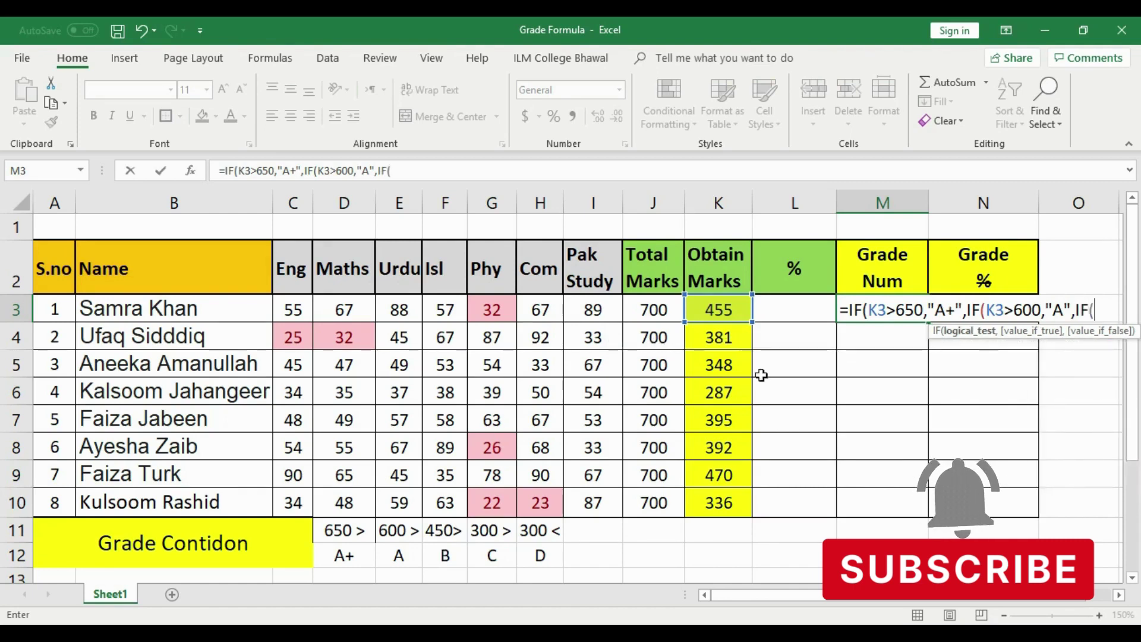
pyautogui.click(732, 308)
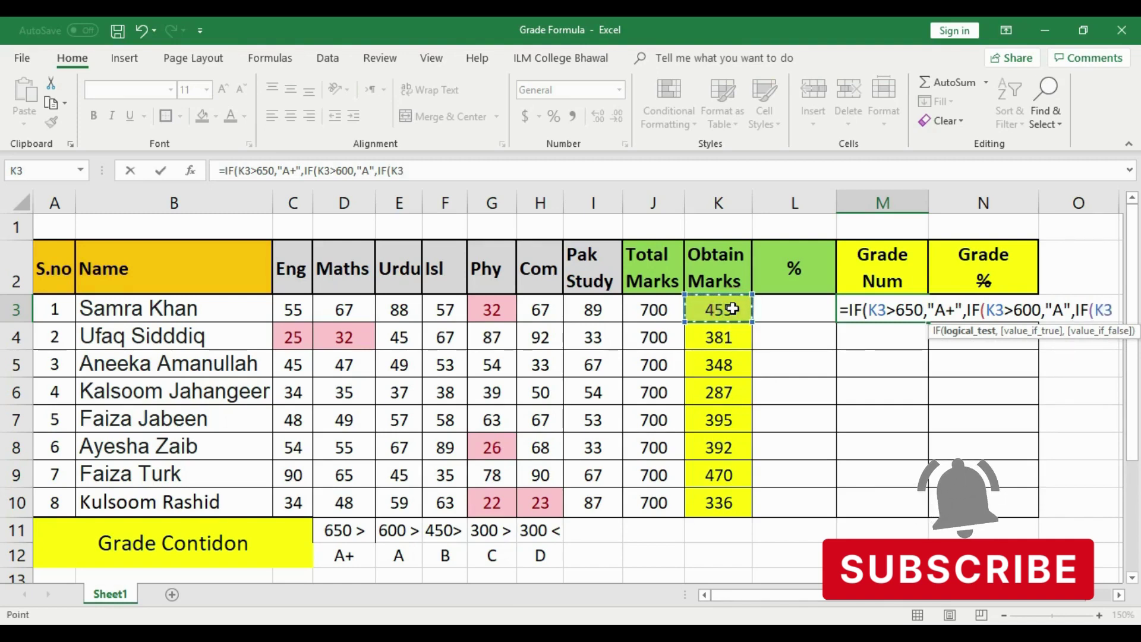
pyautogui.write('>')
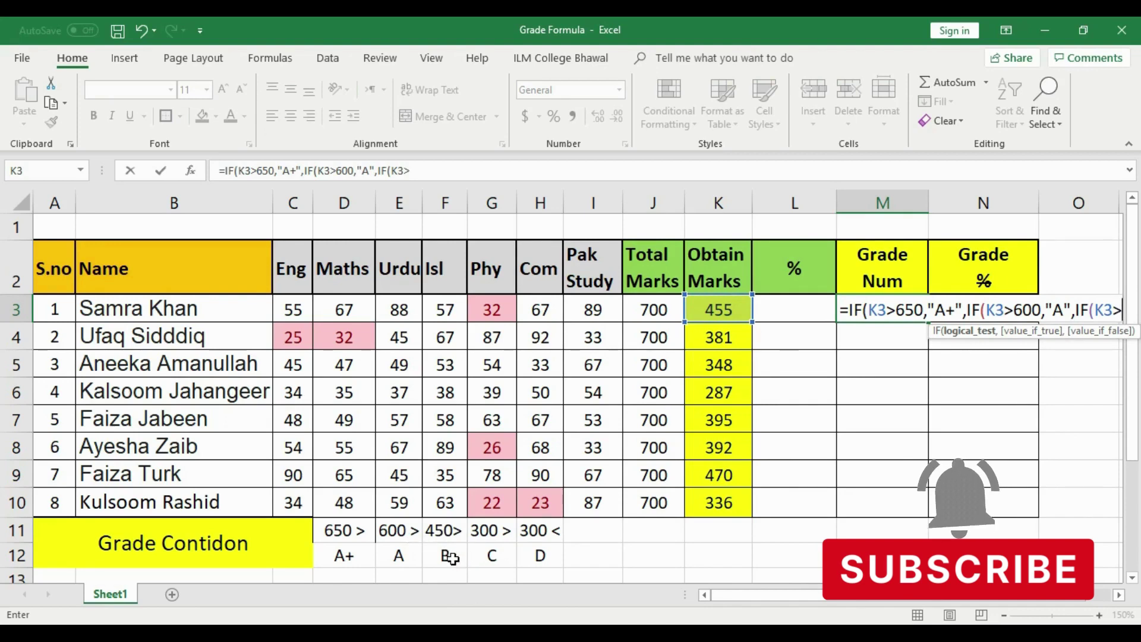
pyautogui.write('B')
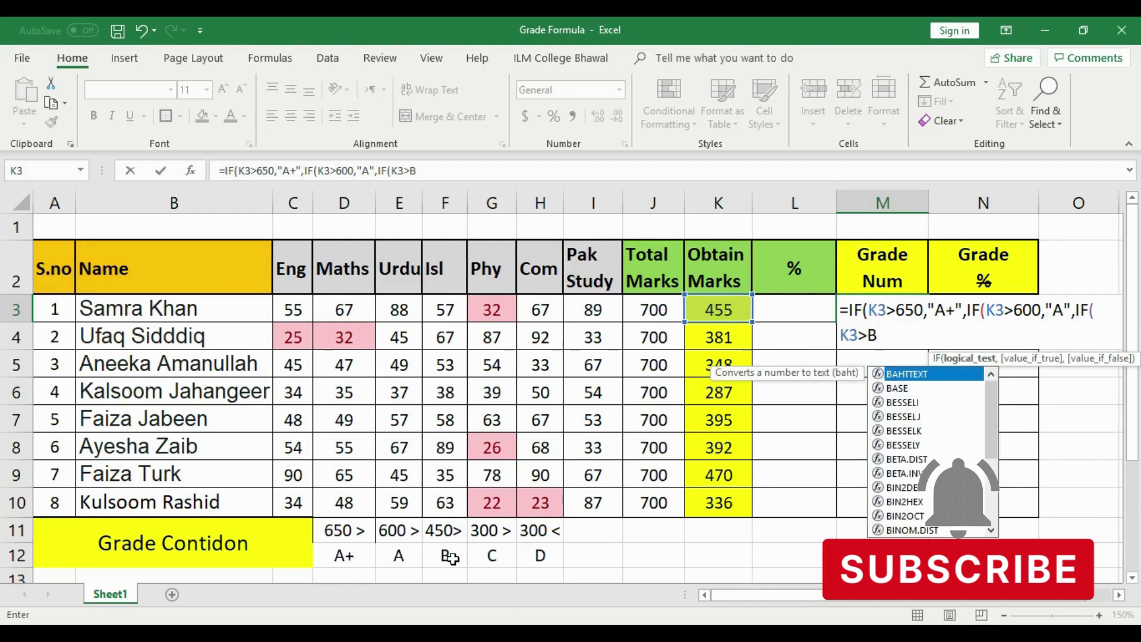
pyautogui.press('BackSpace')
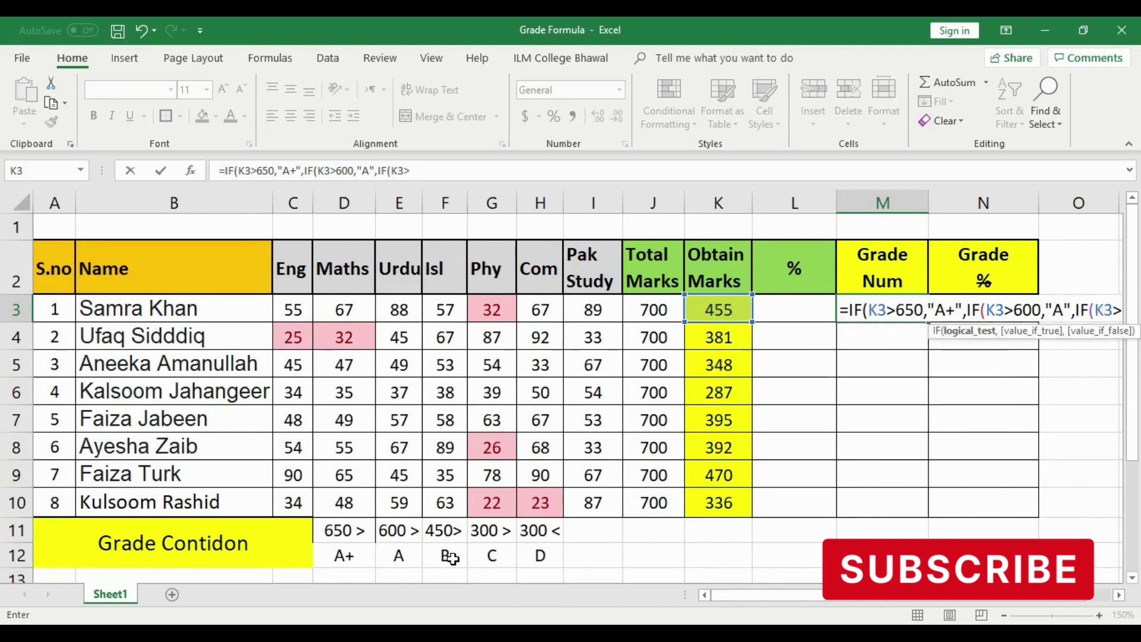
pyautogui.write('45')
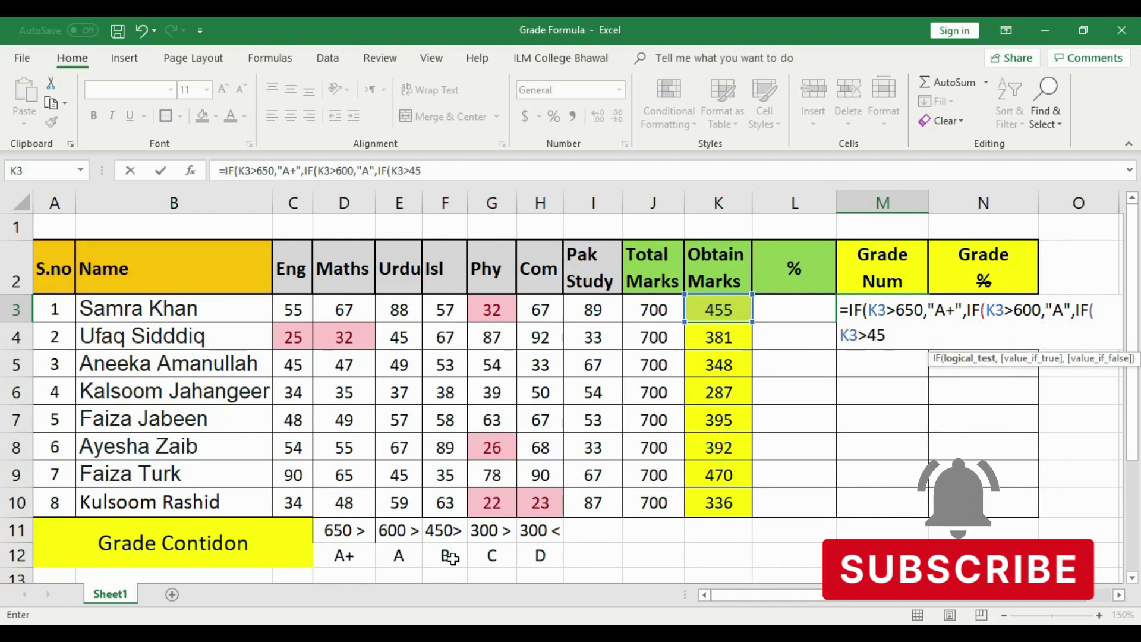
pyautogui.write('0')
pyautogui.write(',"')
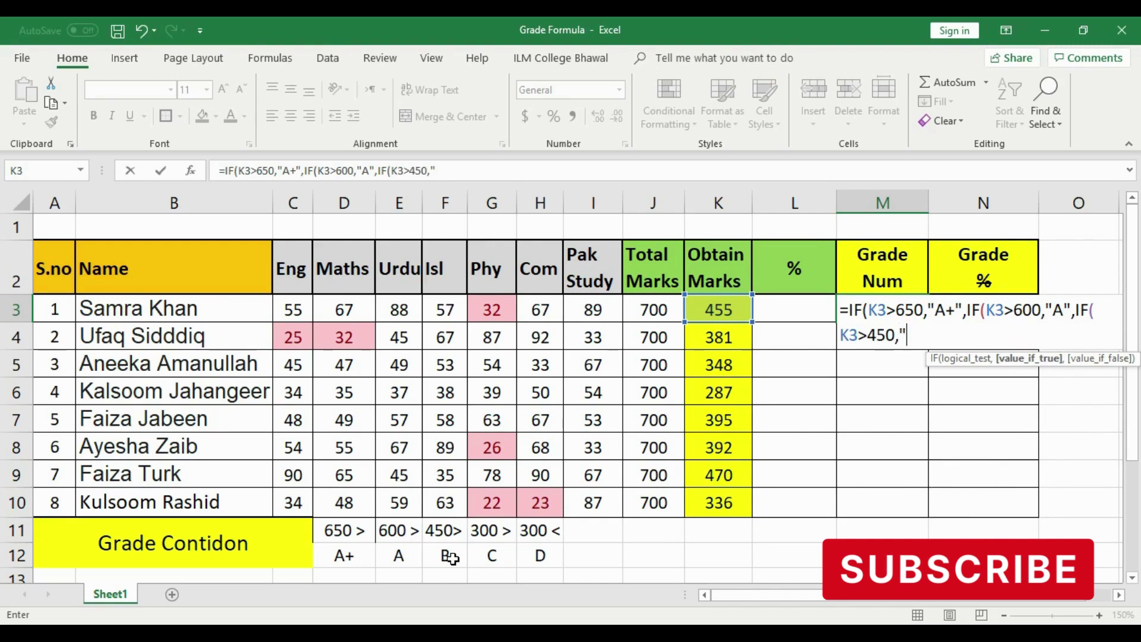
pyautogui.write('B"')
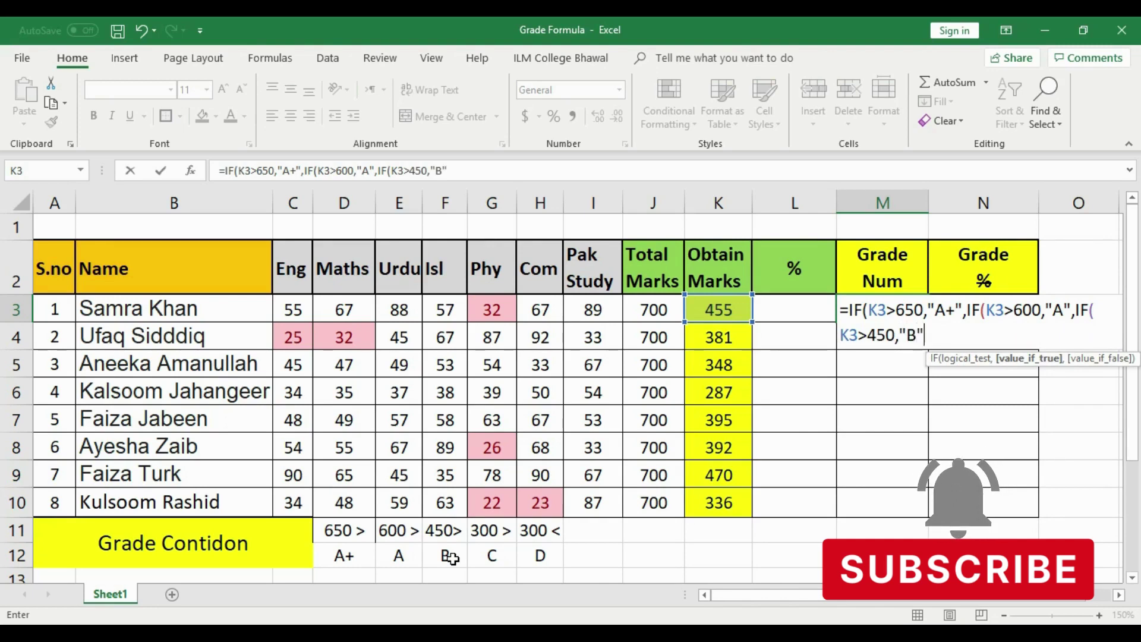
pyautogui.write(',')
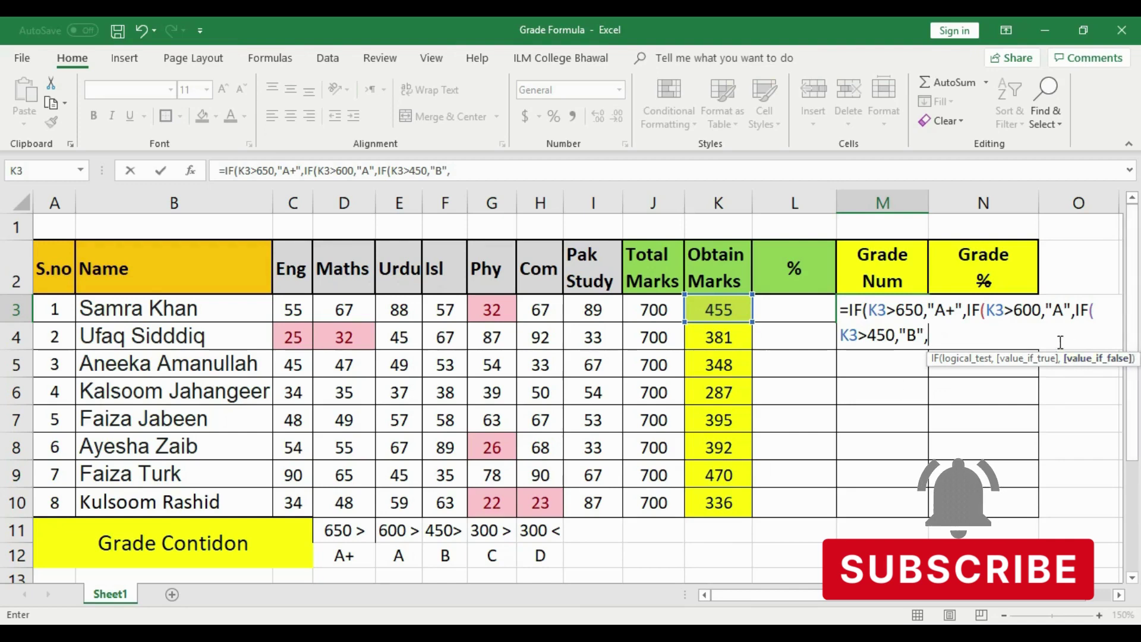
# Step: Add a fourth nested test IF(K3>300,"B", to the M3 formula
pyautogui.write('IF')
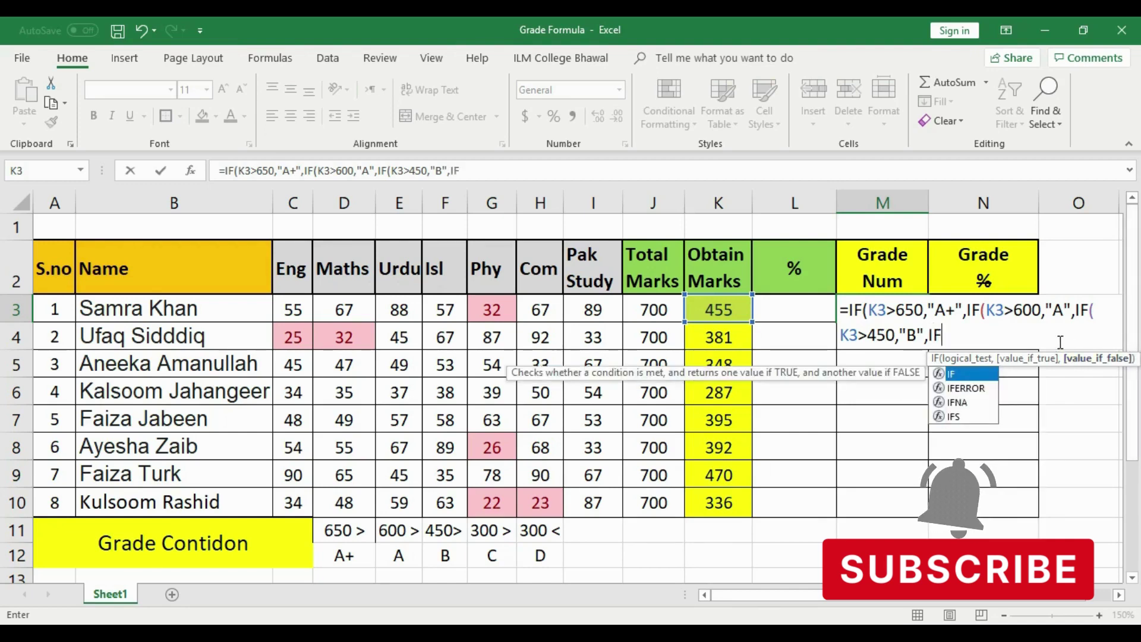
pyautogui.write('(')
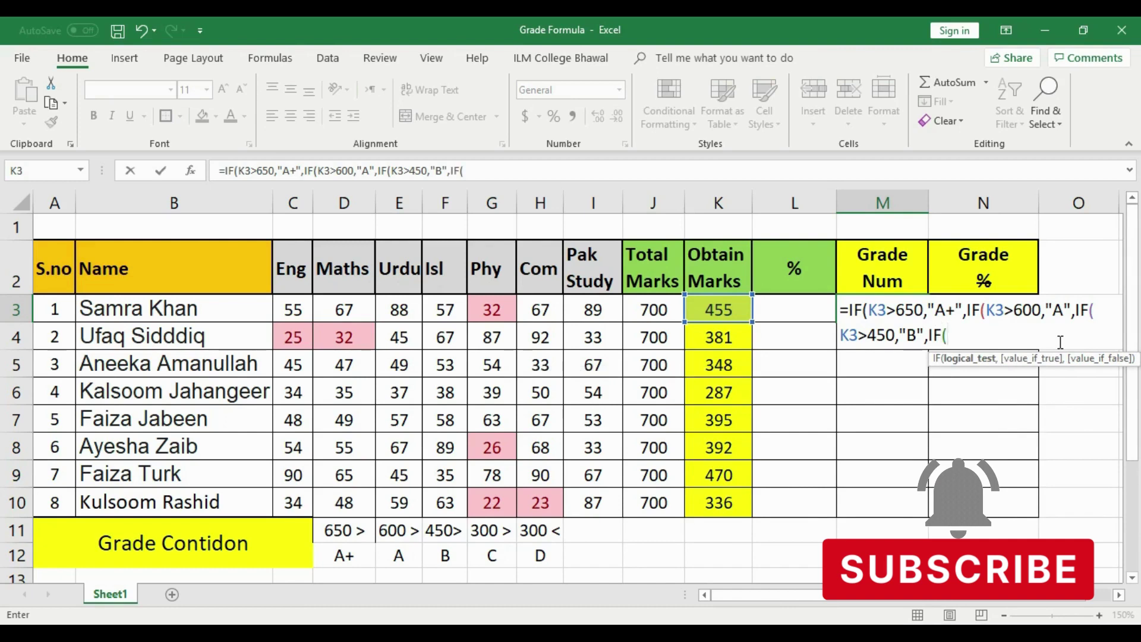
pyautogui.click(729, 313)
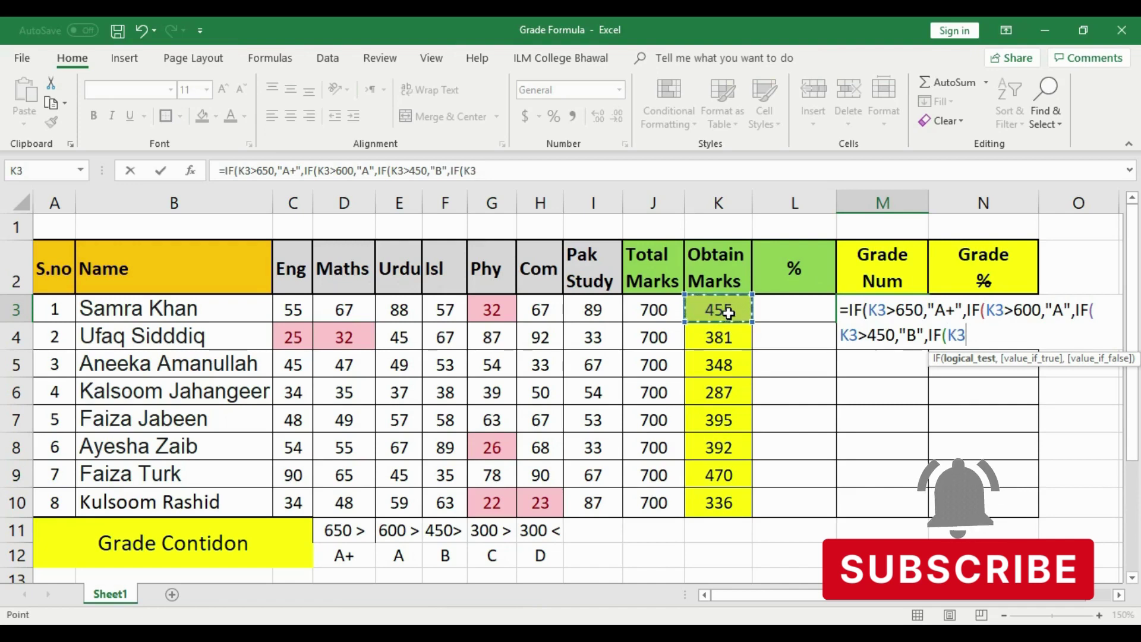
pyautogui.write('>')
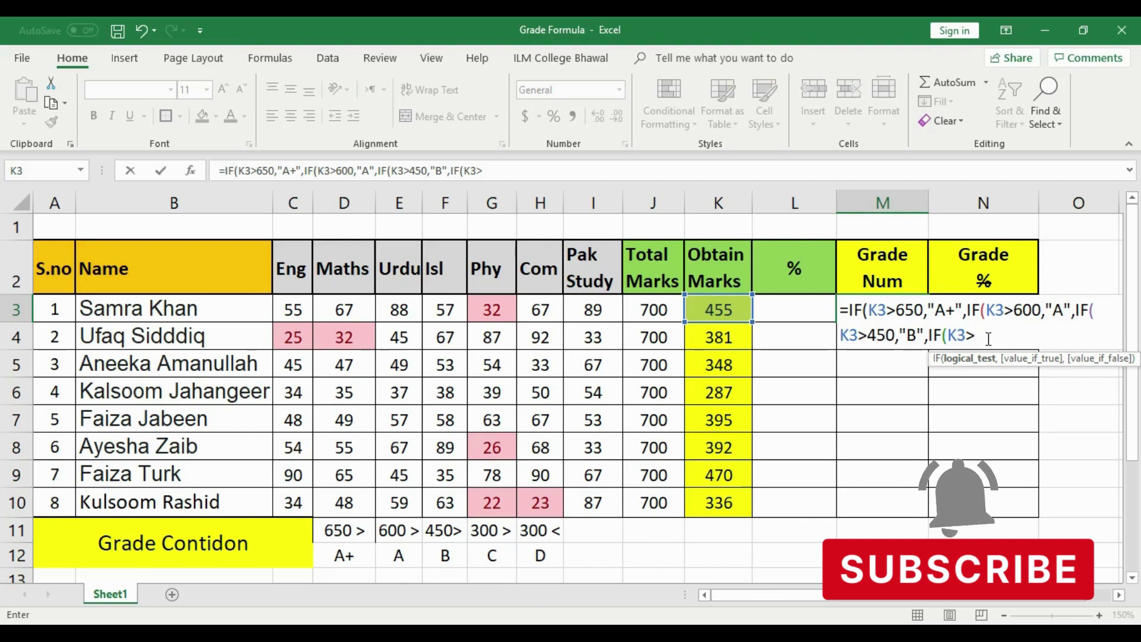
pyautogui.write('300')
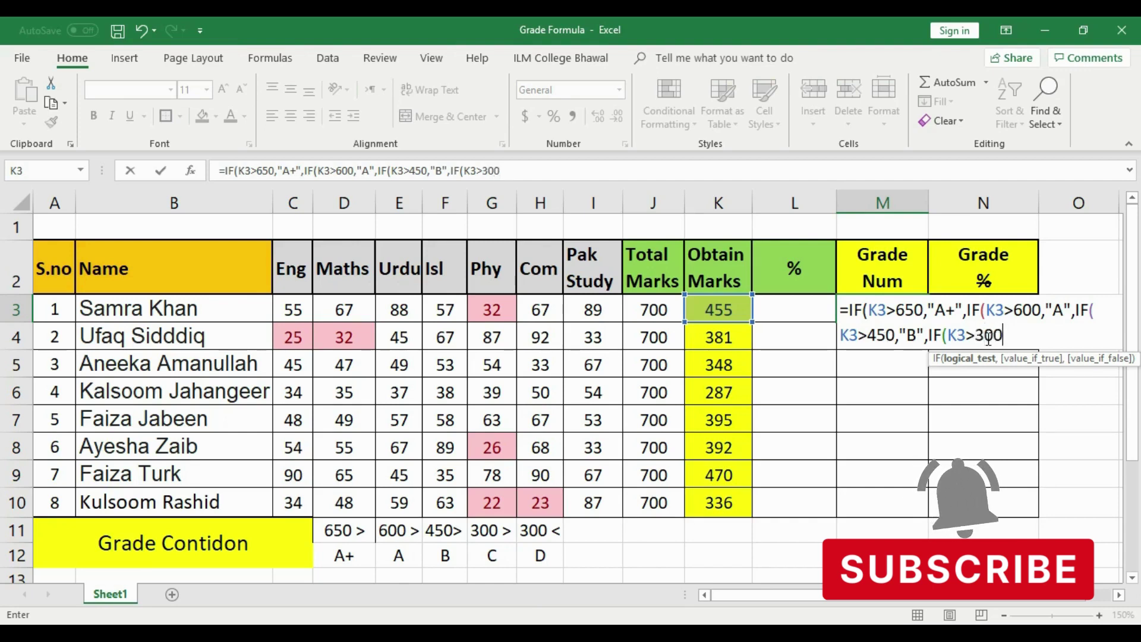
pyautogui.write(',')
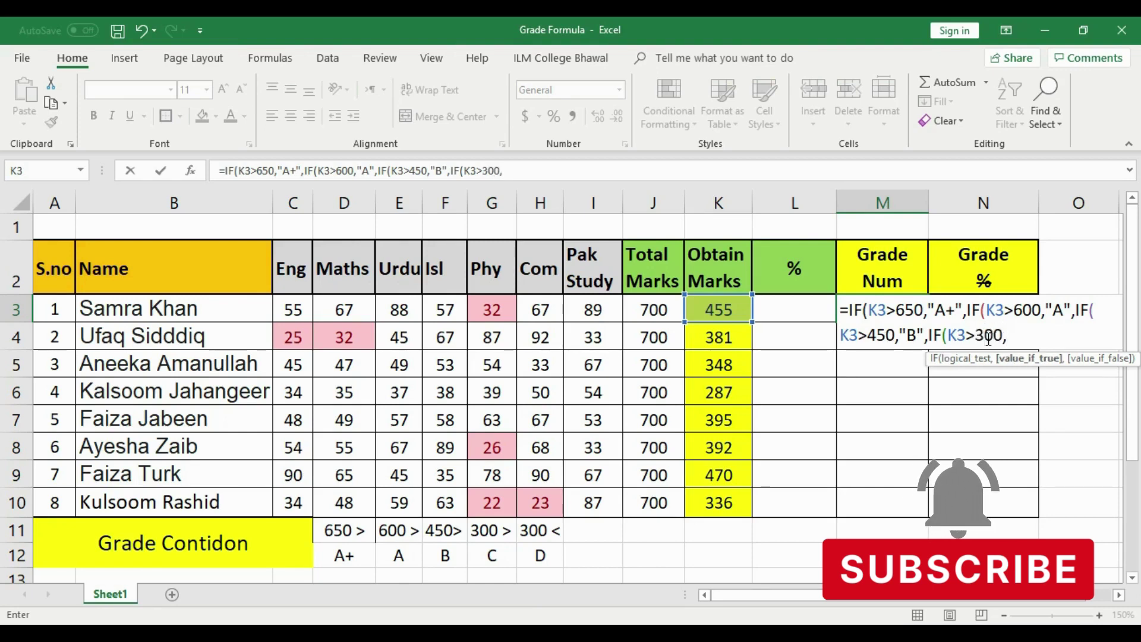
pyautogui.write('"')
pyautogui.write('B')
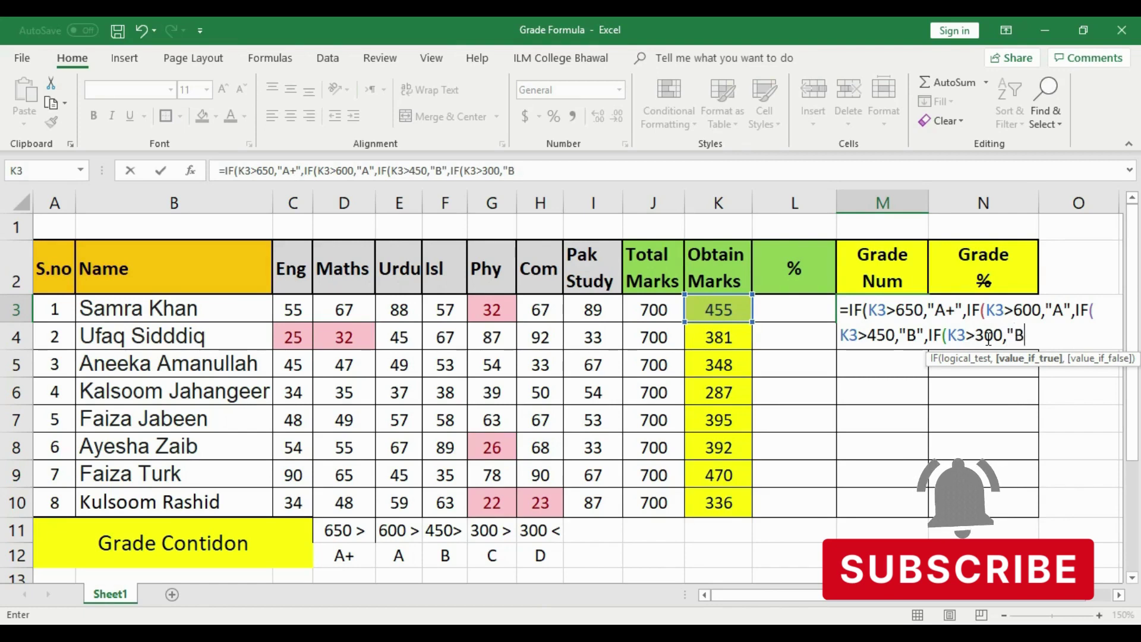
pyautogui.write('"')
pyautogui.write(',')
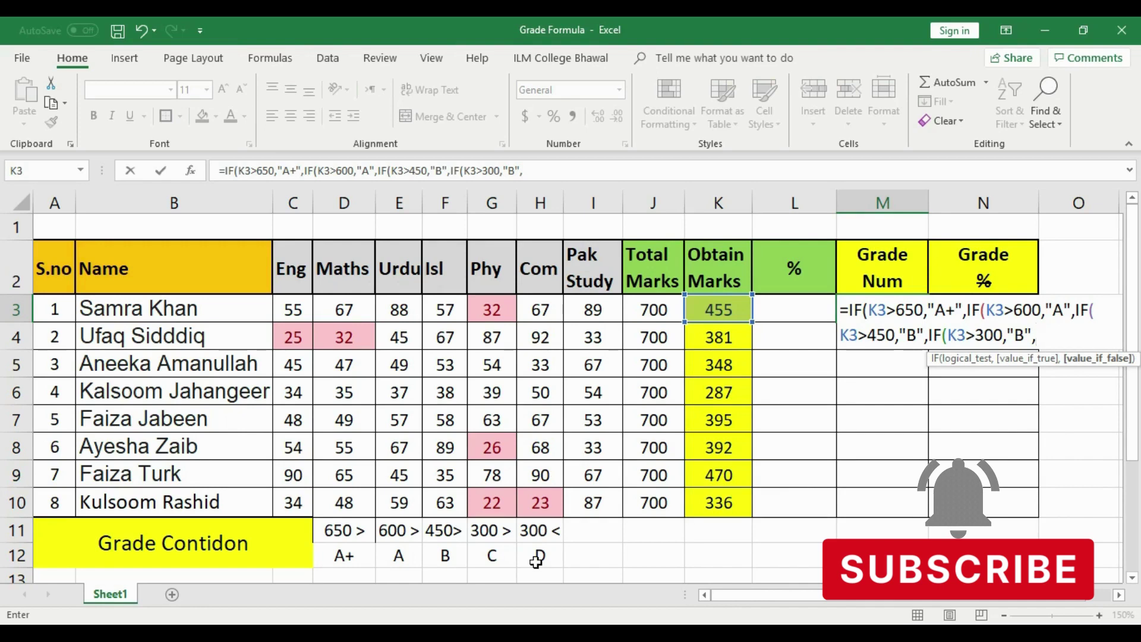
# Step: Append the final nested test IF(K3<300,"D") so lower marks return D
pyautogui.write('IF')
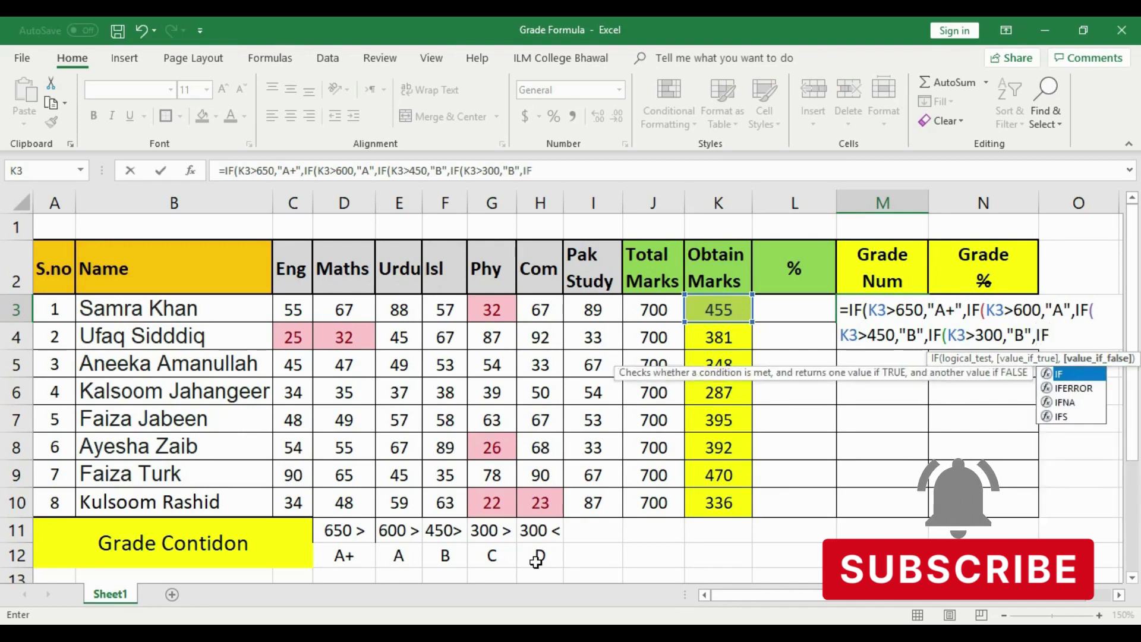
pyautogui.write('(')
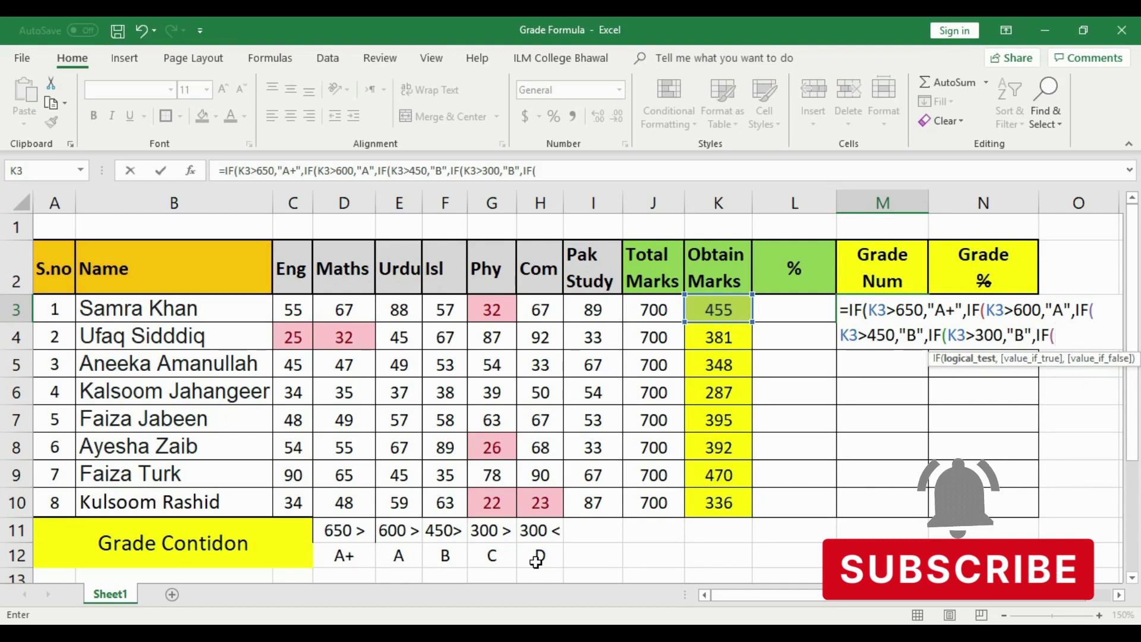
pyautogui.click(719, 306)
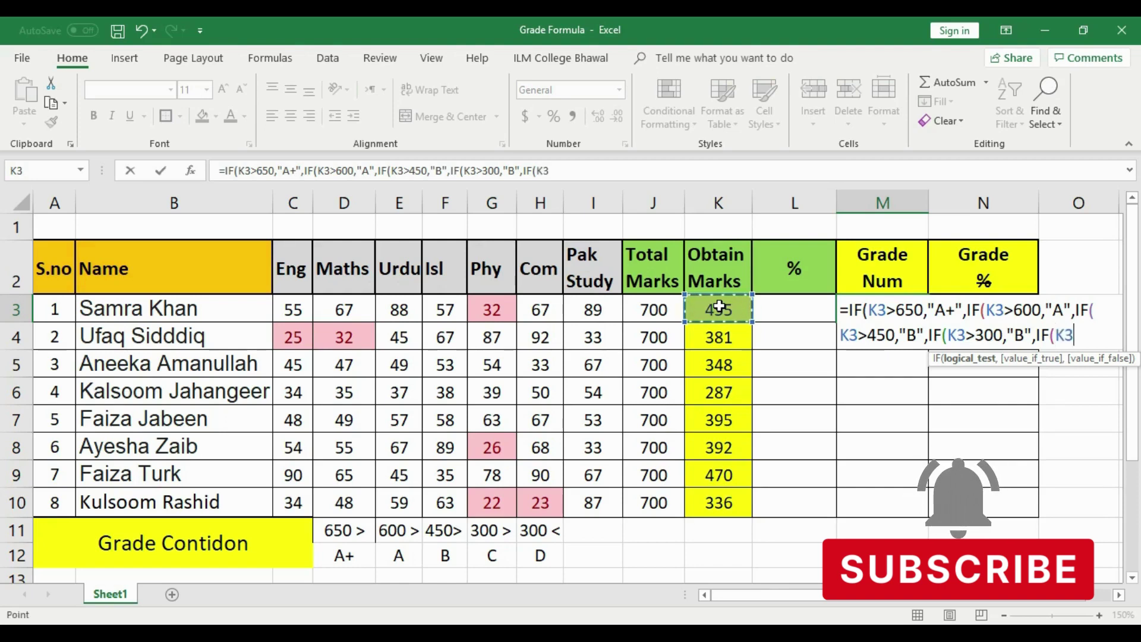
pyautogui.write('<')
pyautogui.write('30')
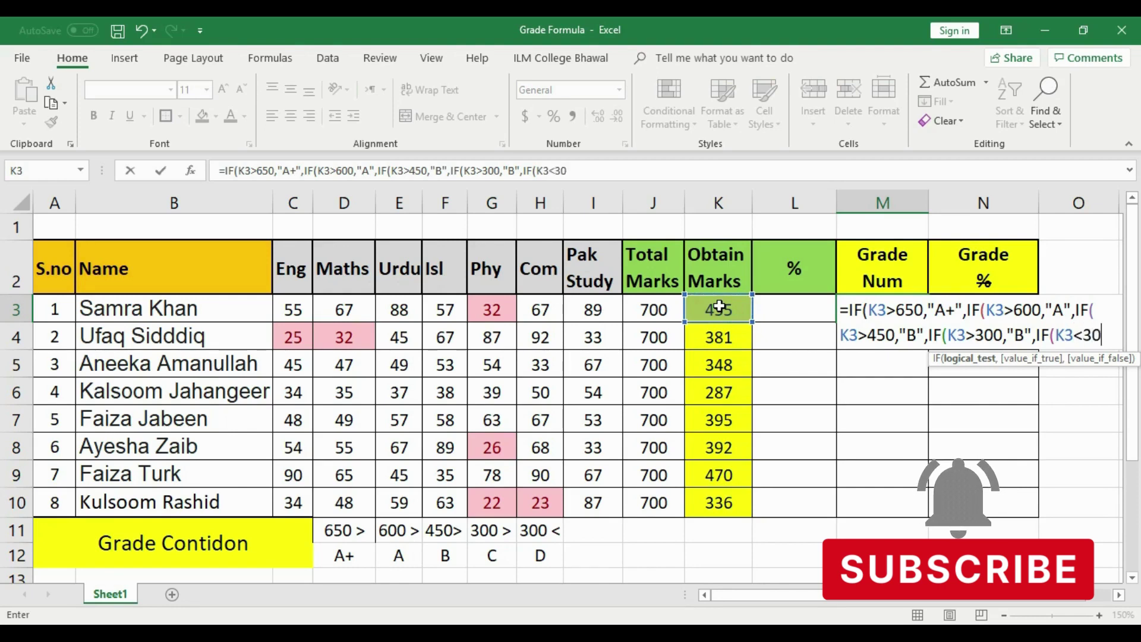
pyautogui.write('0')
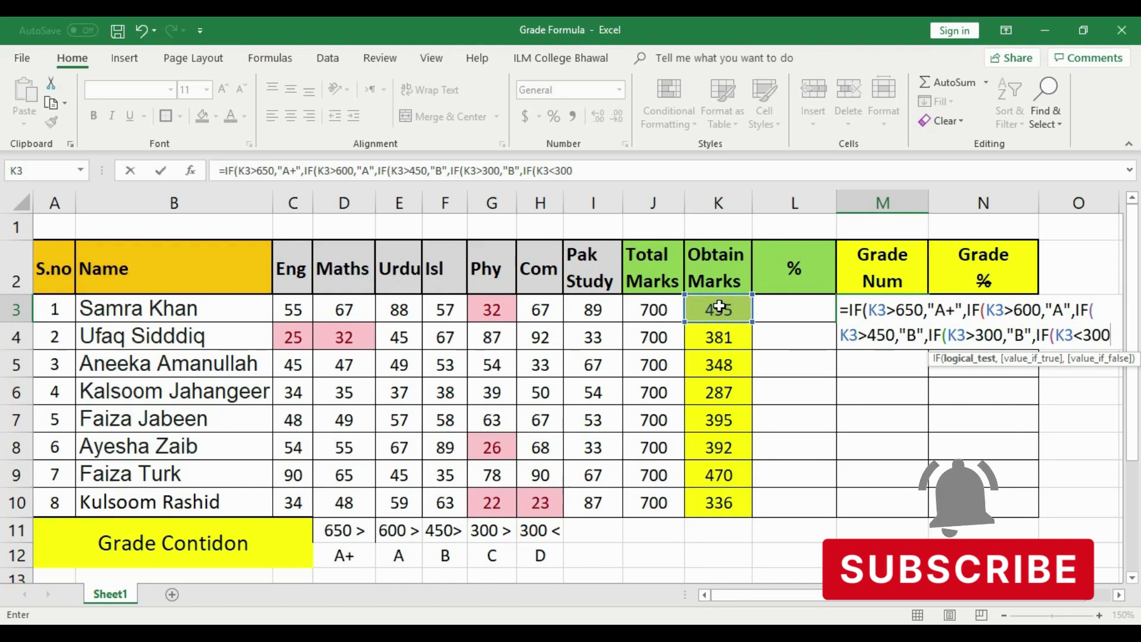
pyautogui.write(',')
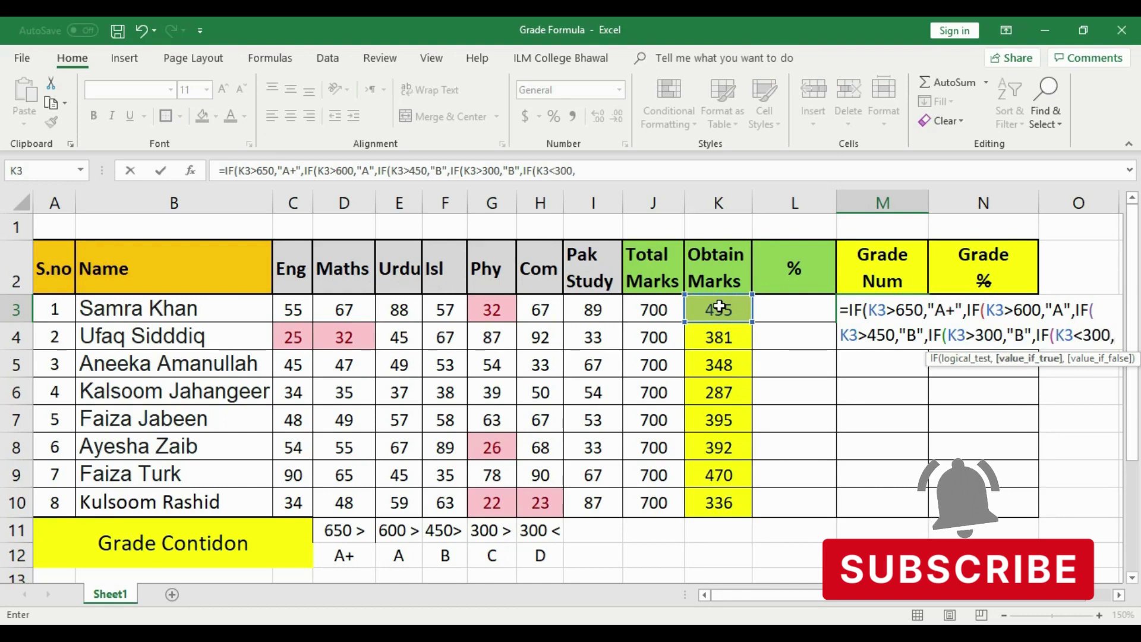
pyautogui.write('"')
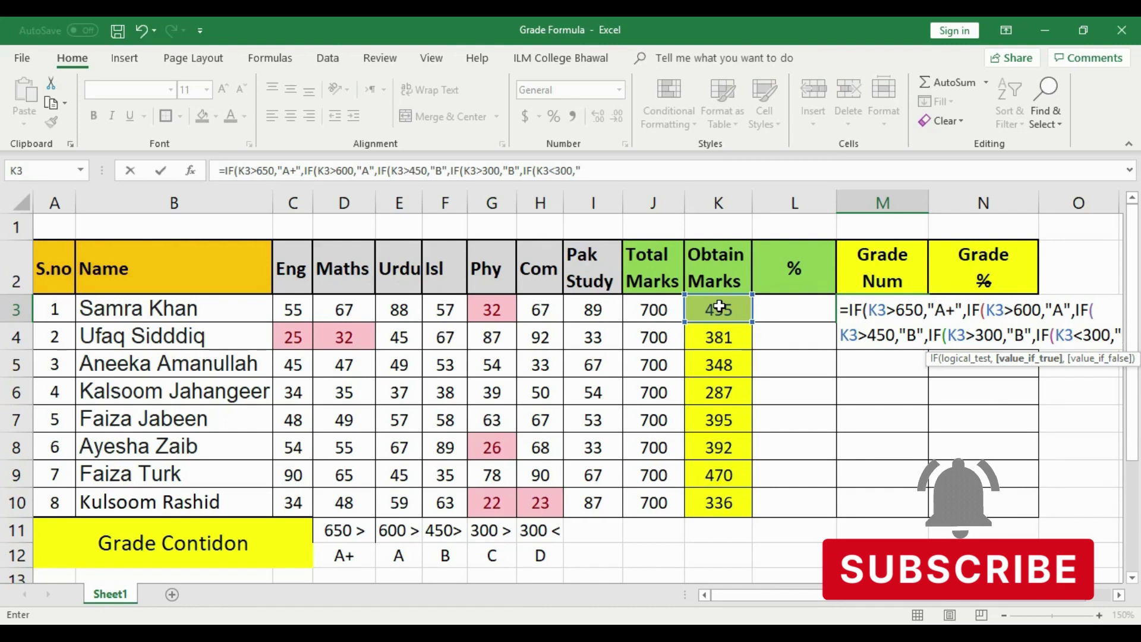
pyautogui.write('D')
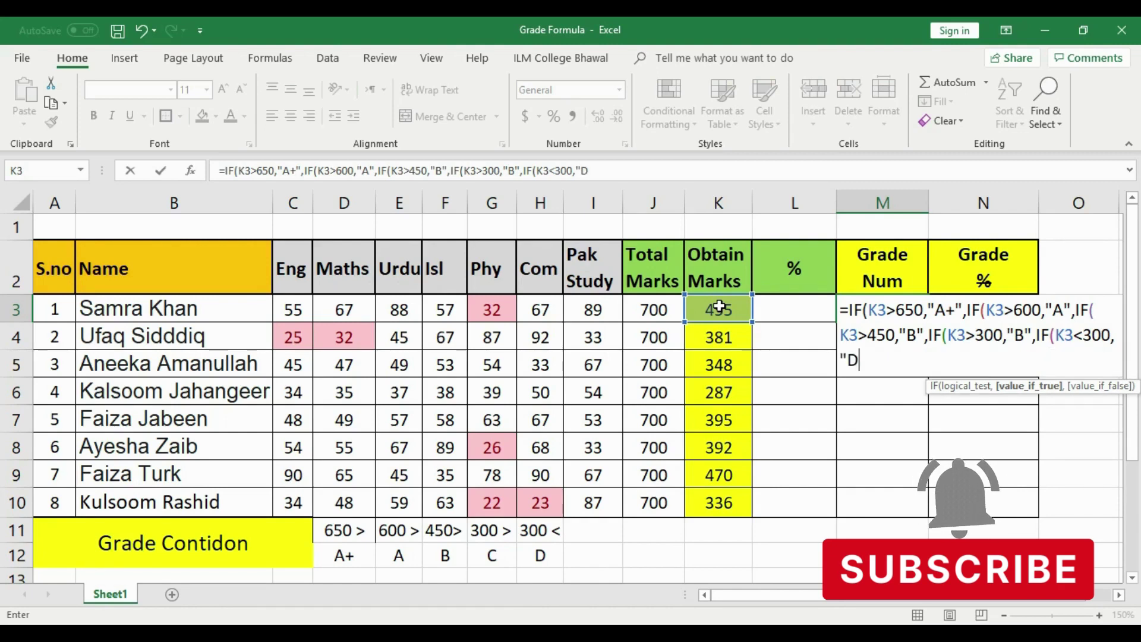
pyautogui.write('"')
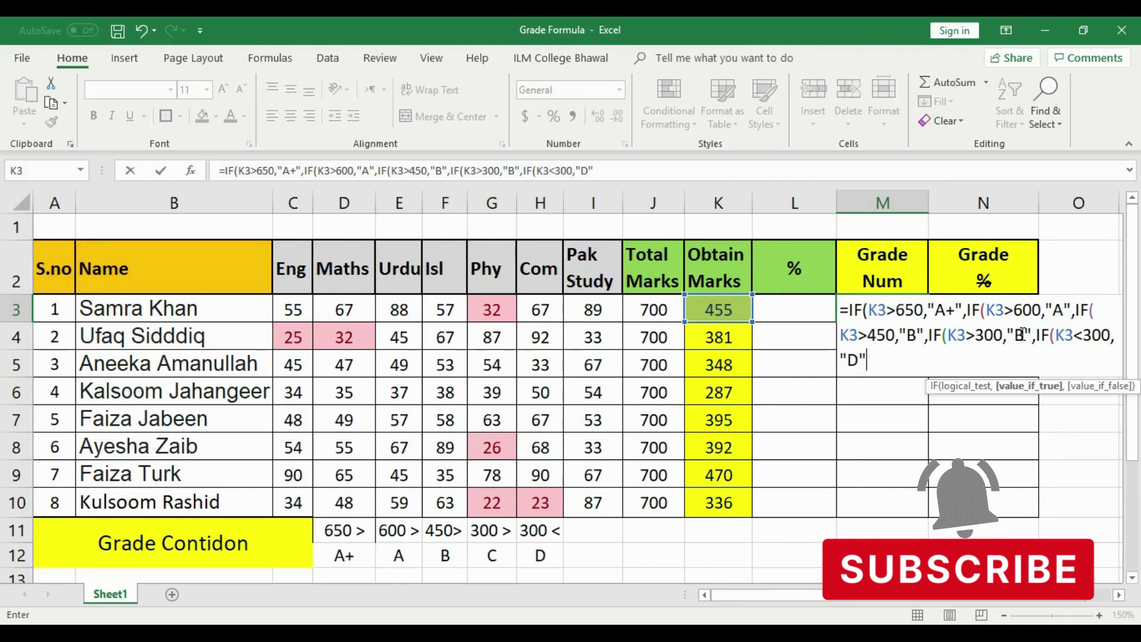
# Step: Change the above-300 grade from B to C and close all the IF brackets
pyautogui.click(1023, 336)
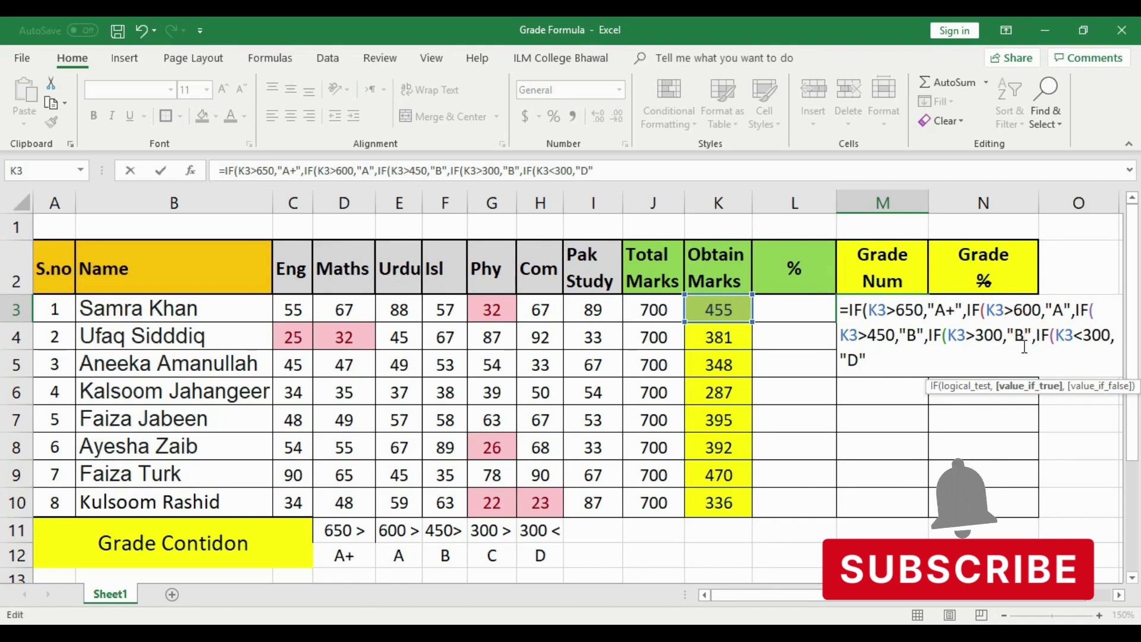
pyautogui.press('BackSpace')
pyautogui.write('C')
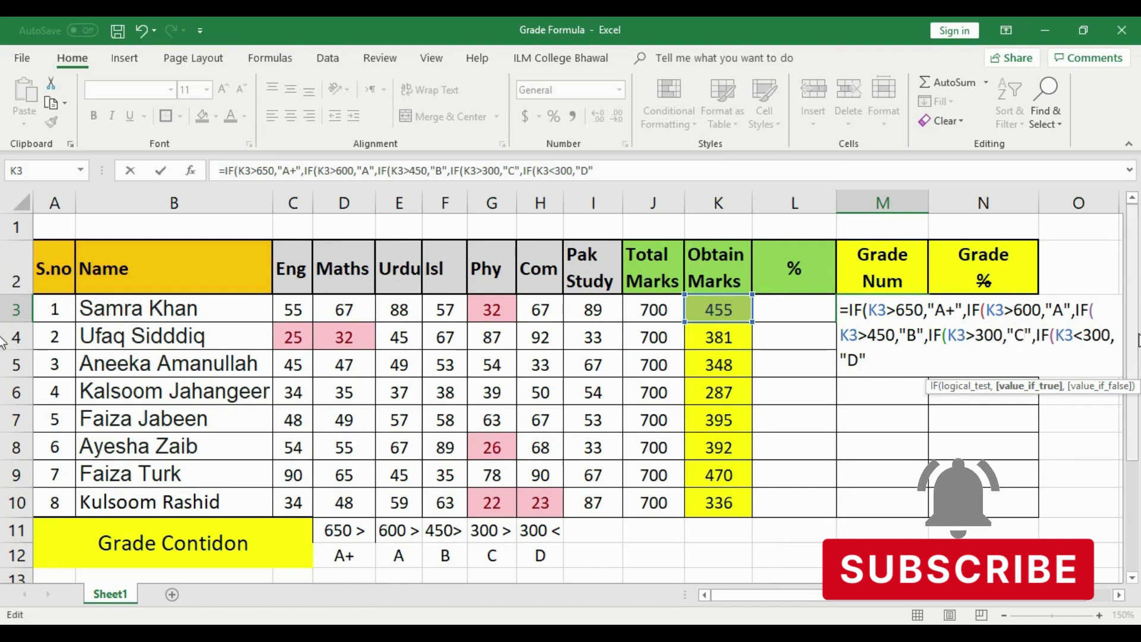
pyautogui.click(886, 362)
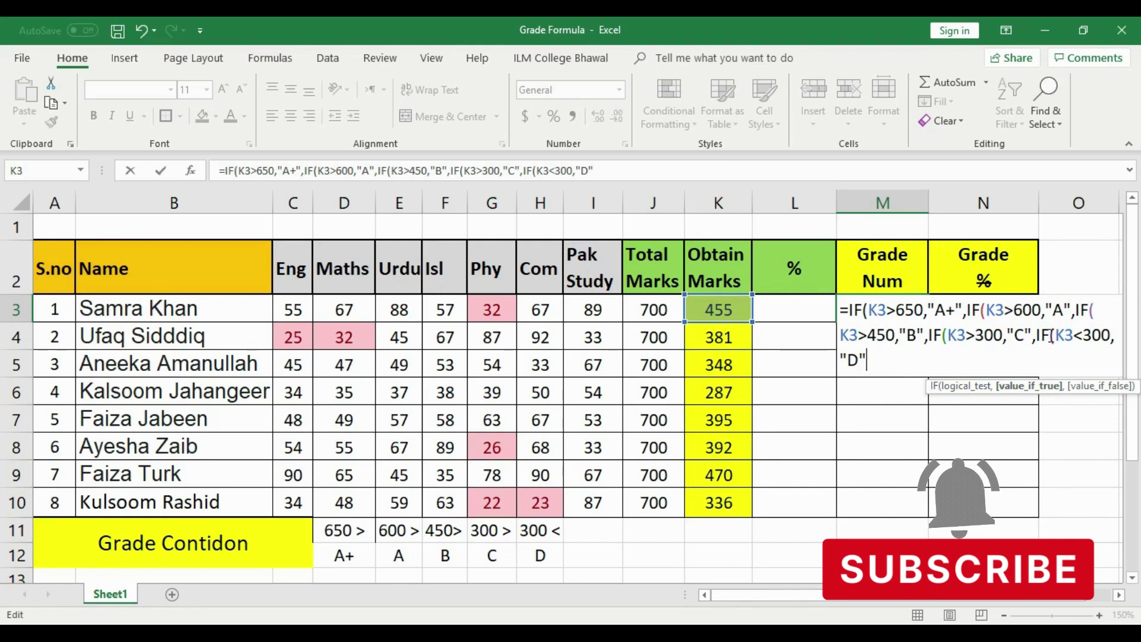
pyautogui.write('))')
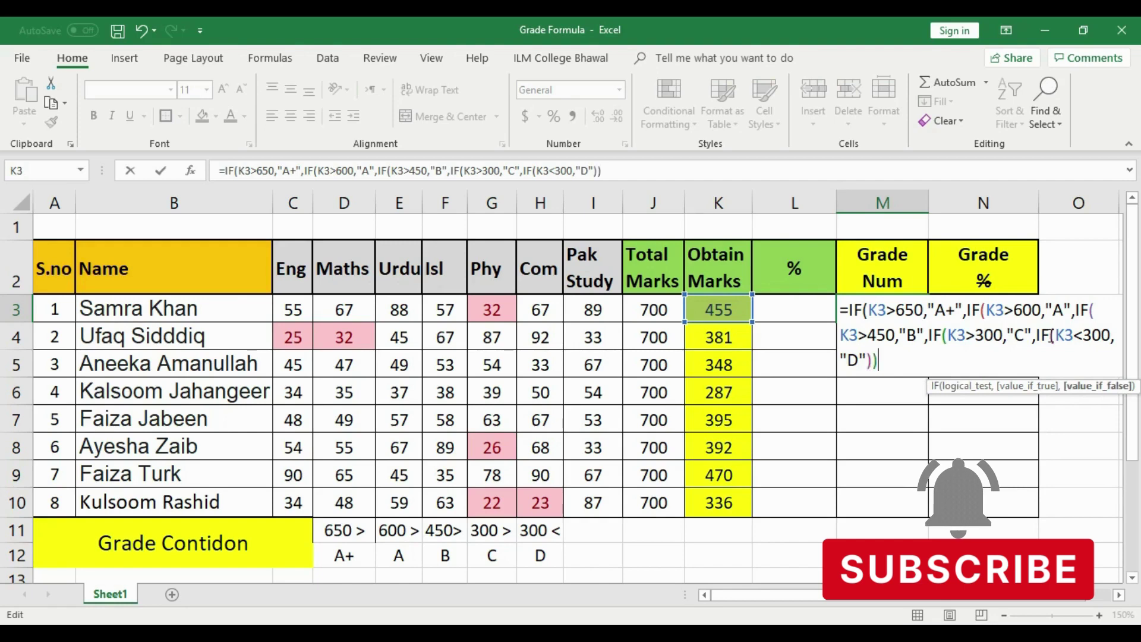
pyautogui.write(')')
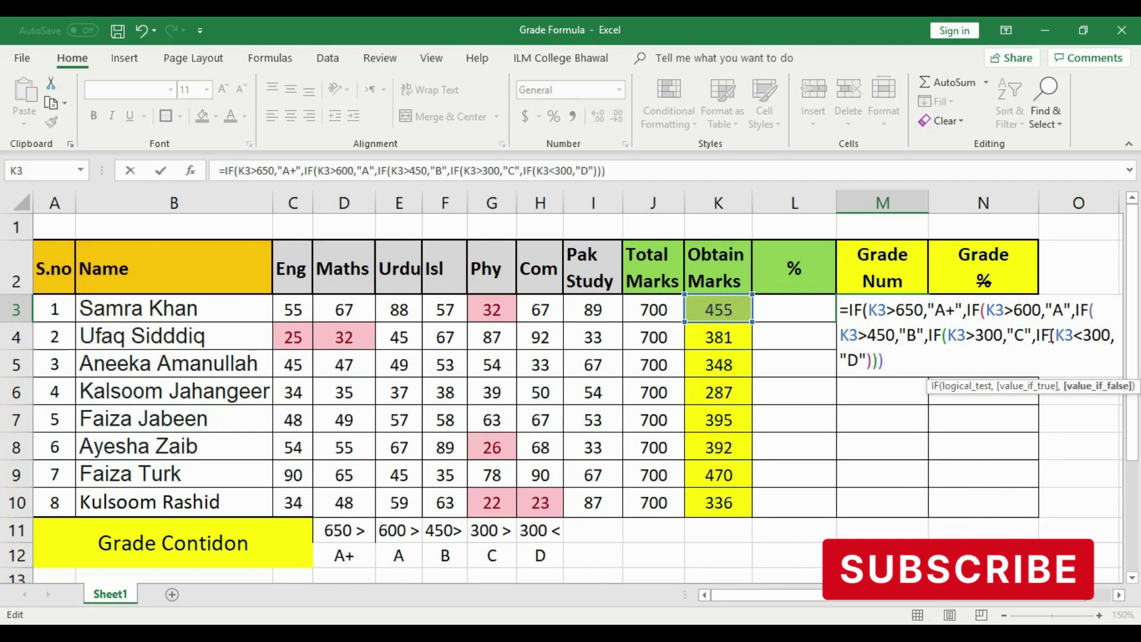
pyautogui.write('))')
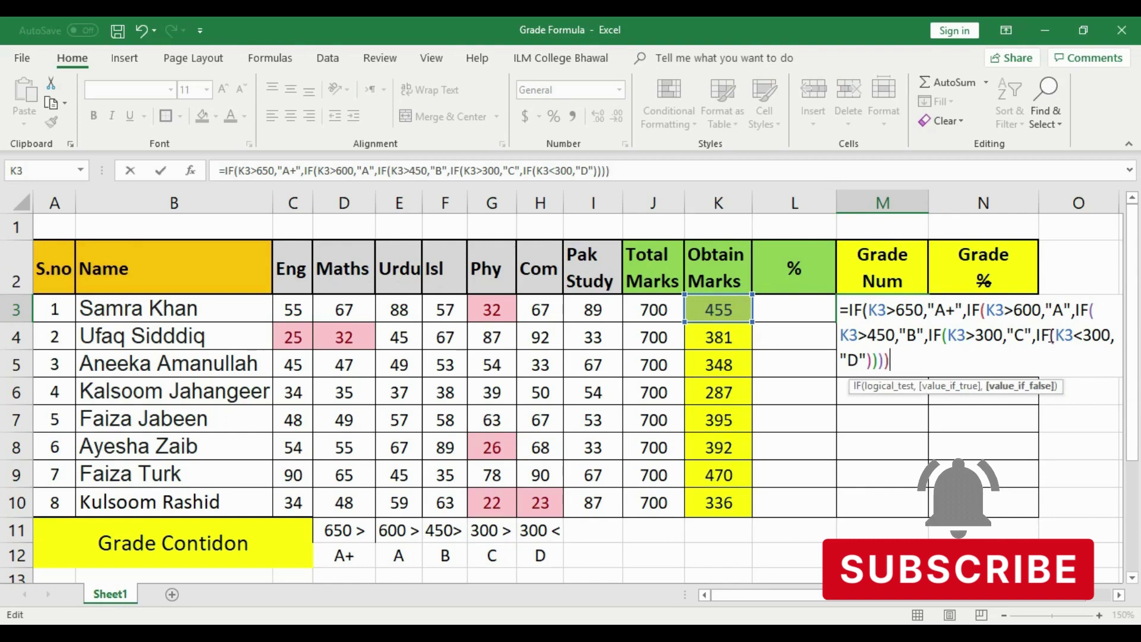
pyautogui.write(')')
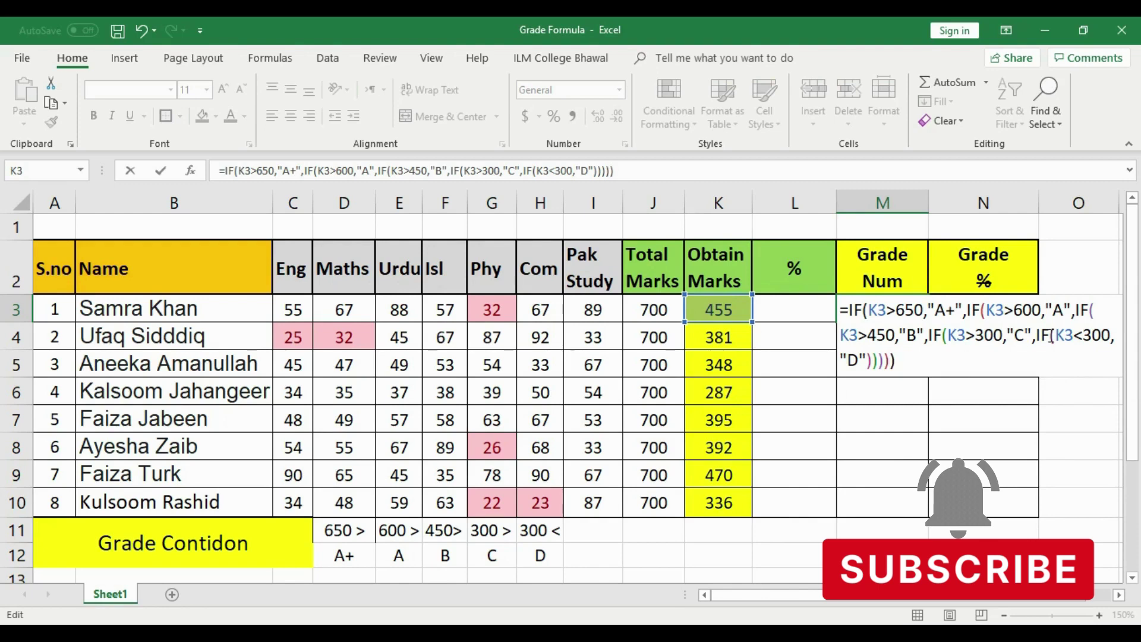
pyautogui.press('Return')
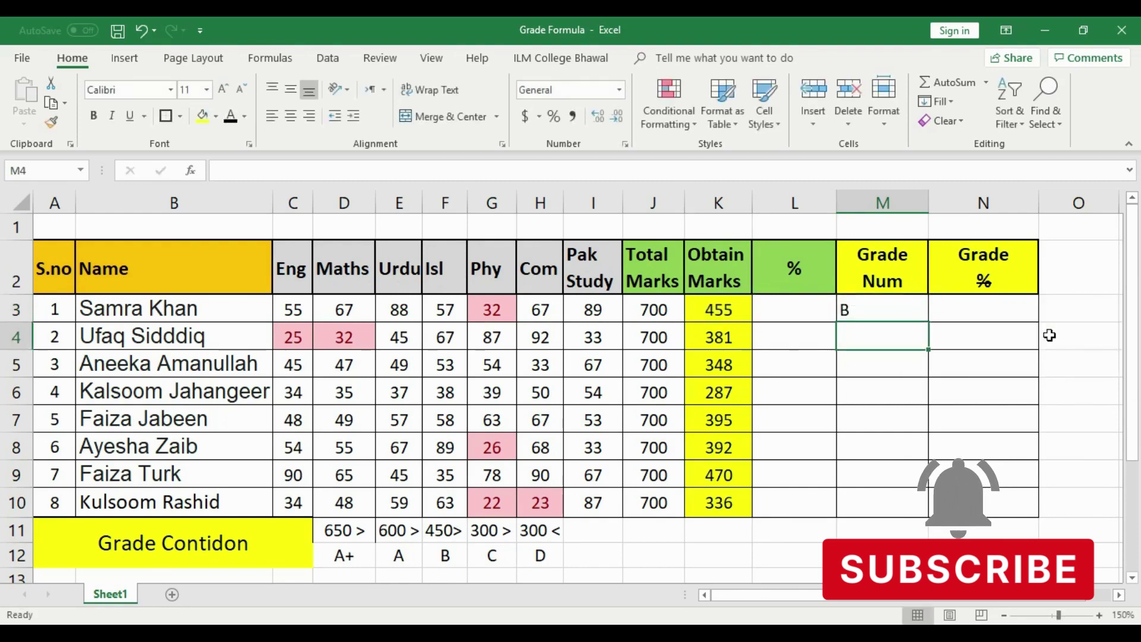
pyautogui.click(865, 309)
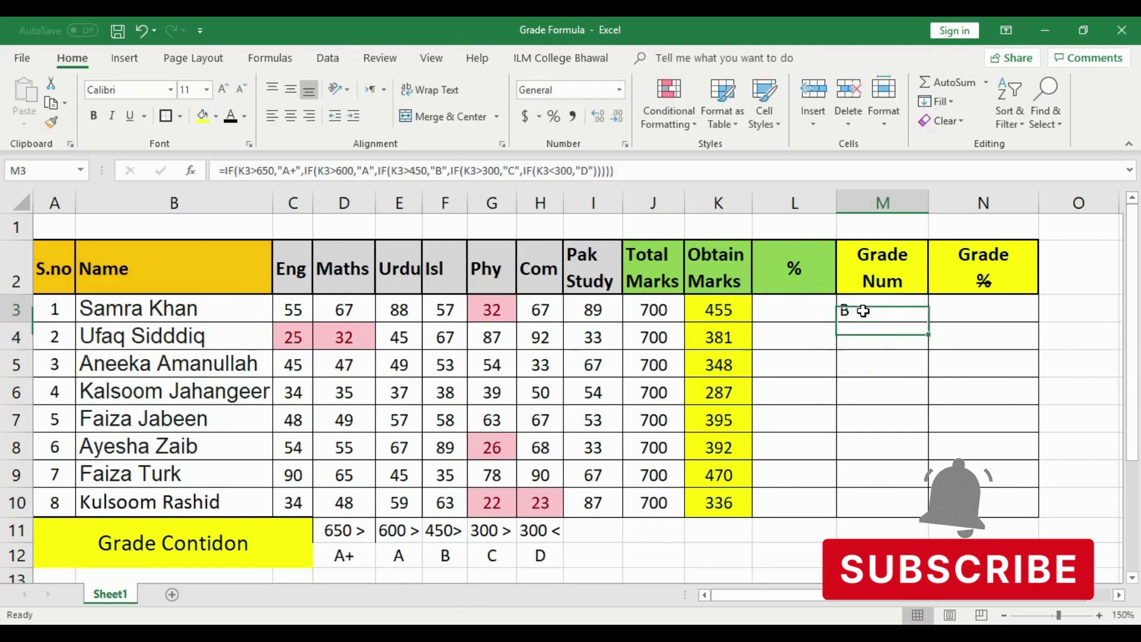
pyautogui.click(294, 117)
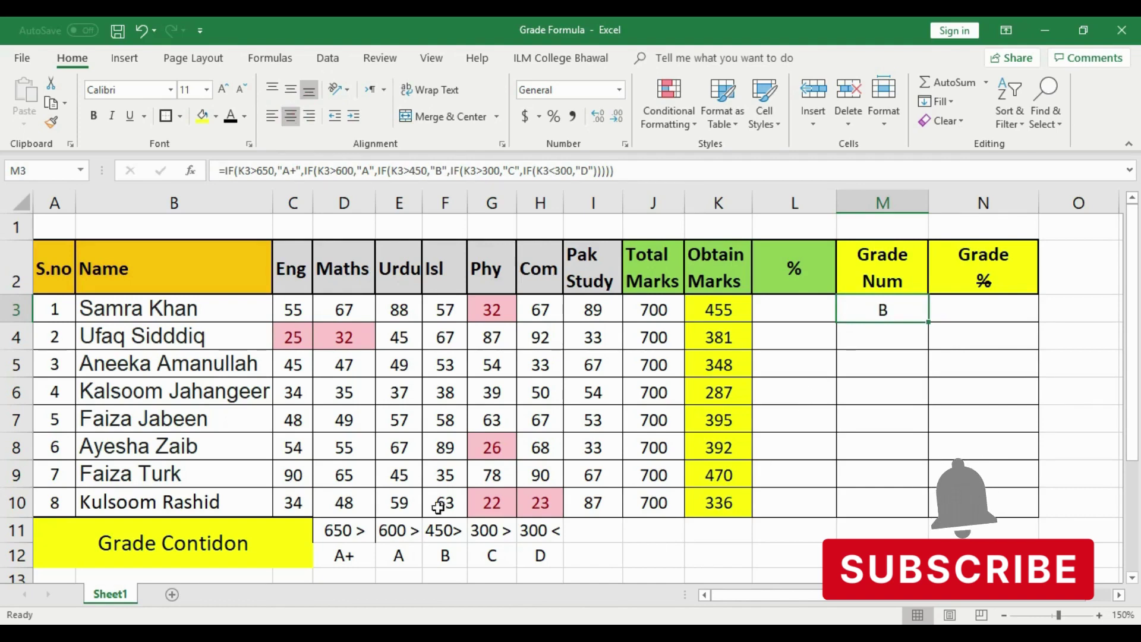
pyautogui.click(455, 552)
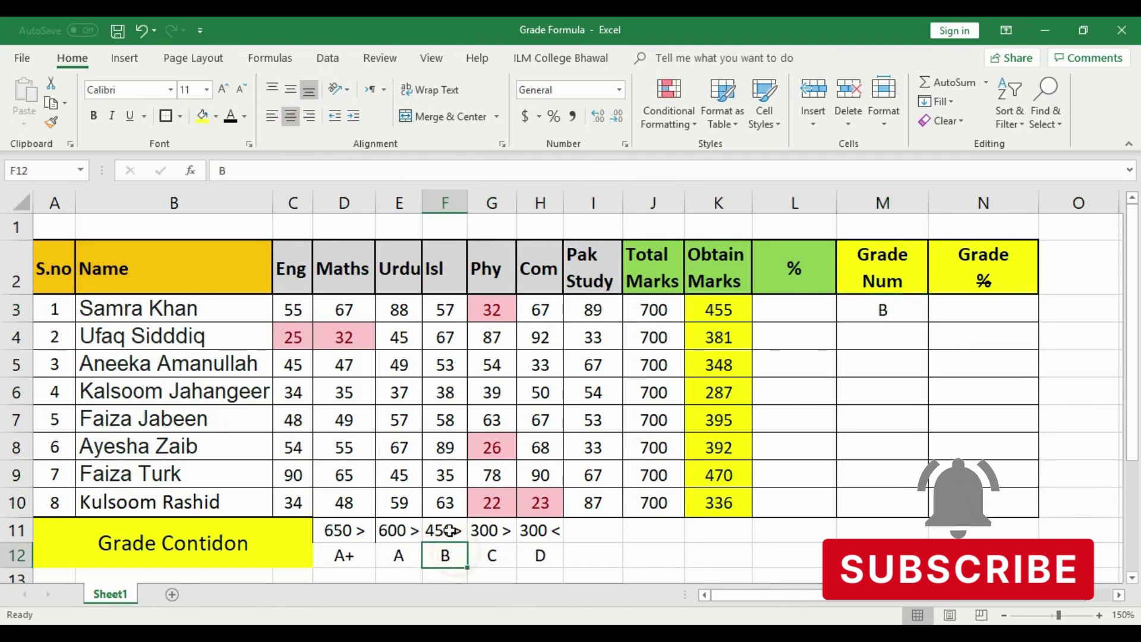
pyautogui.click(449, 530)
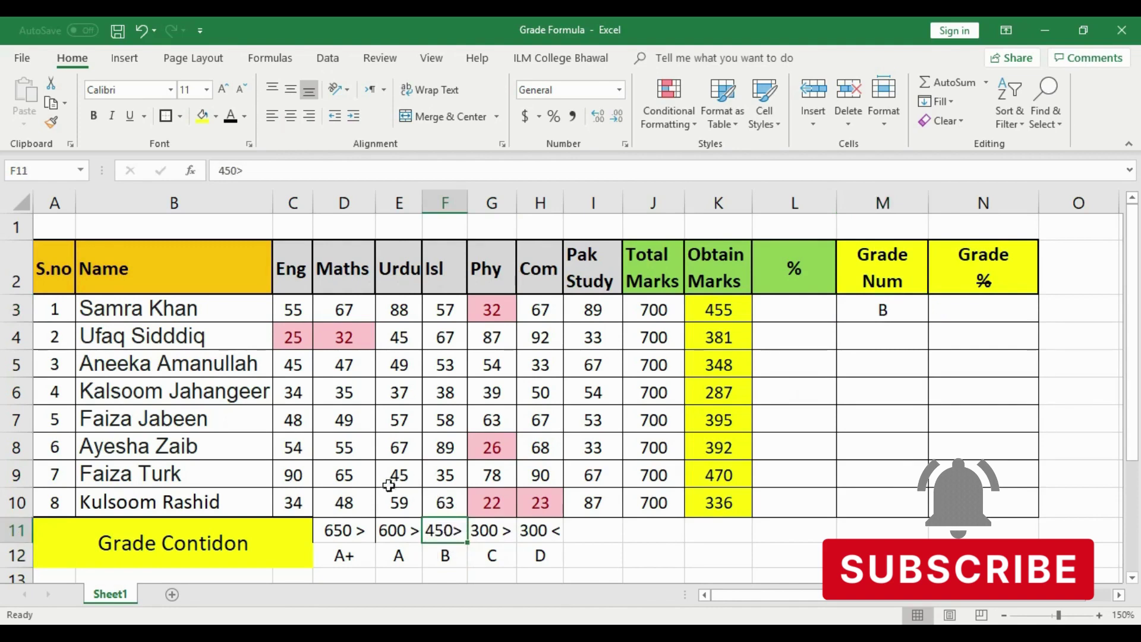
pyautogui.click(388, 530)
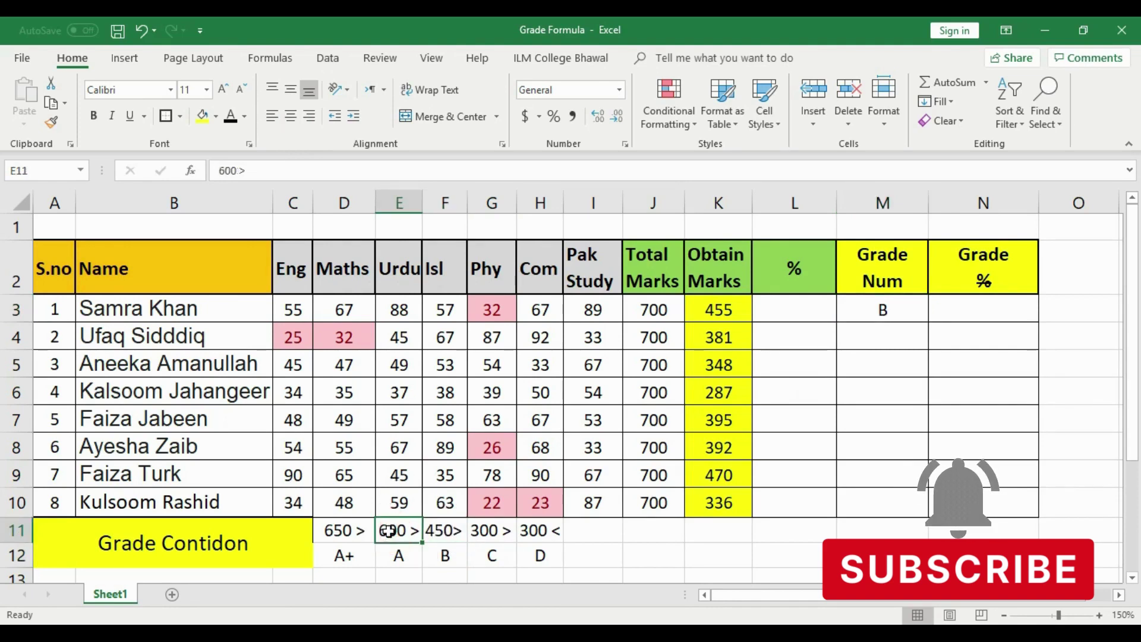
pyautogui.click(446, 532)
pyautogui.click(404, 539)
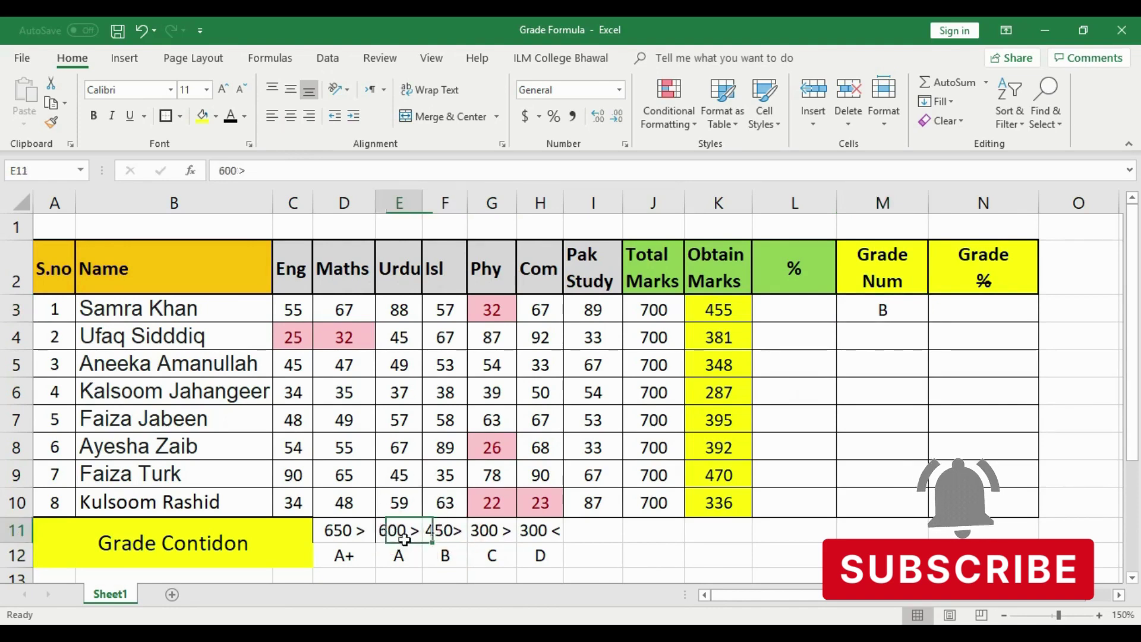
pyautogui.click(446, 531)
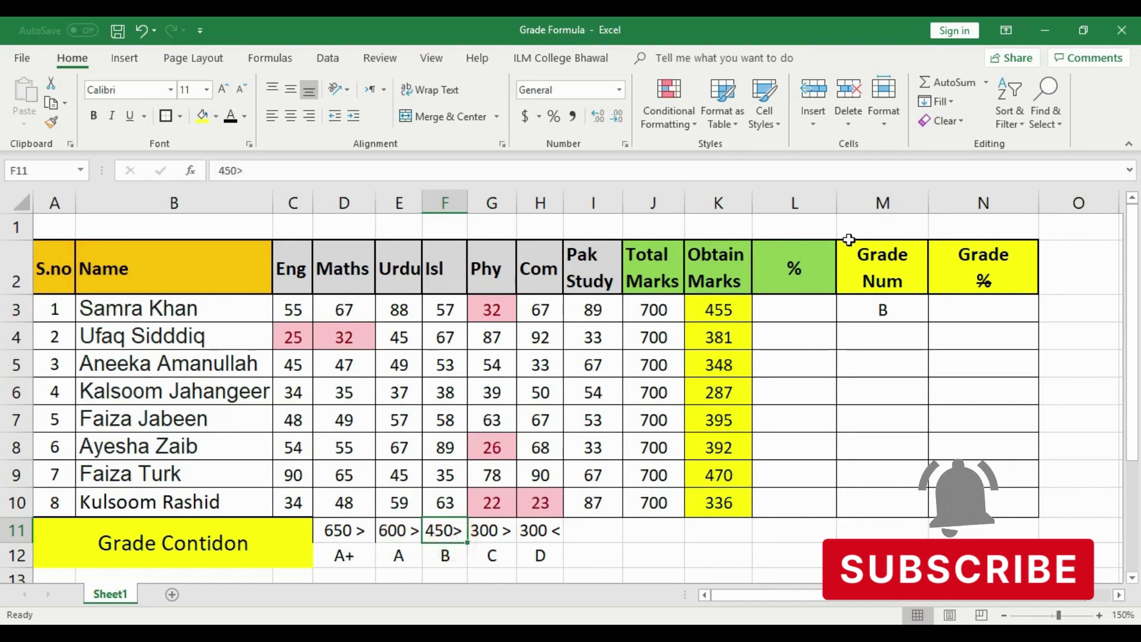
pyautogui.click(720, 314)
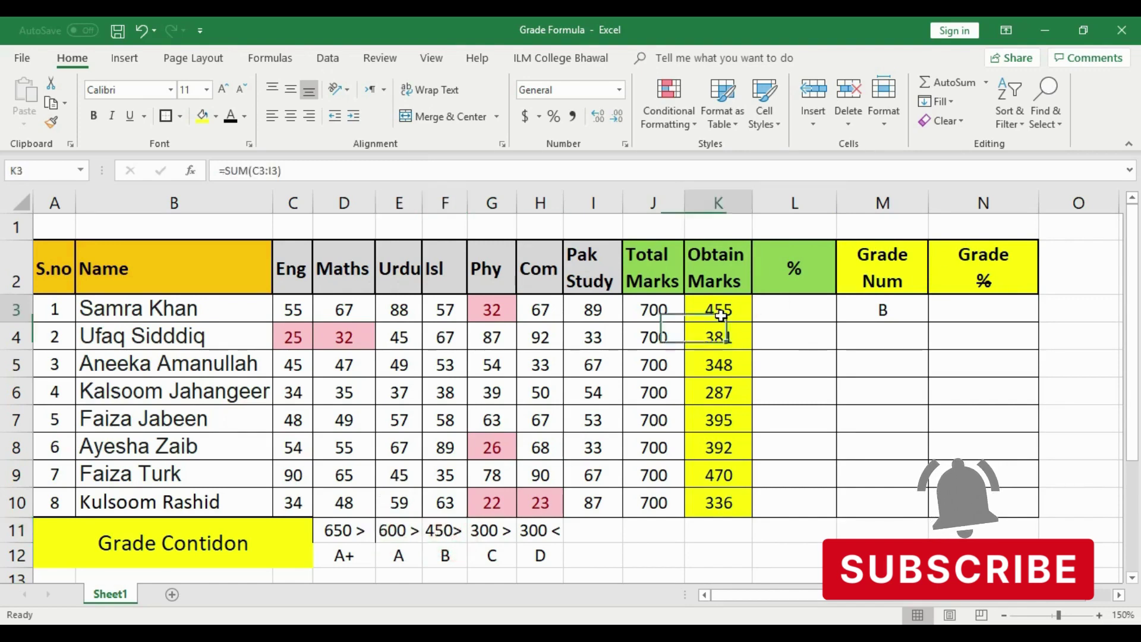
pyautogui.click(446, 530)
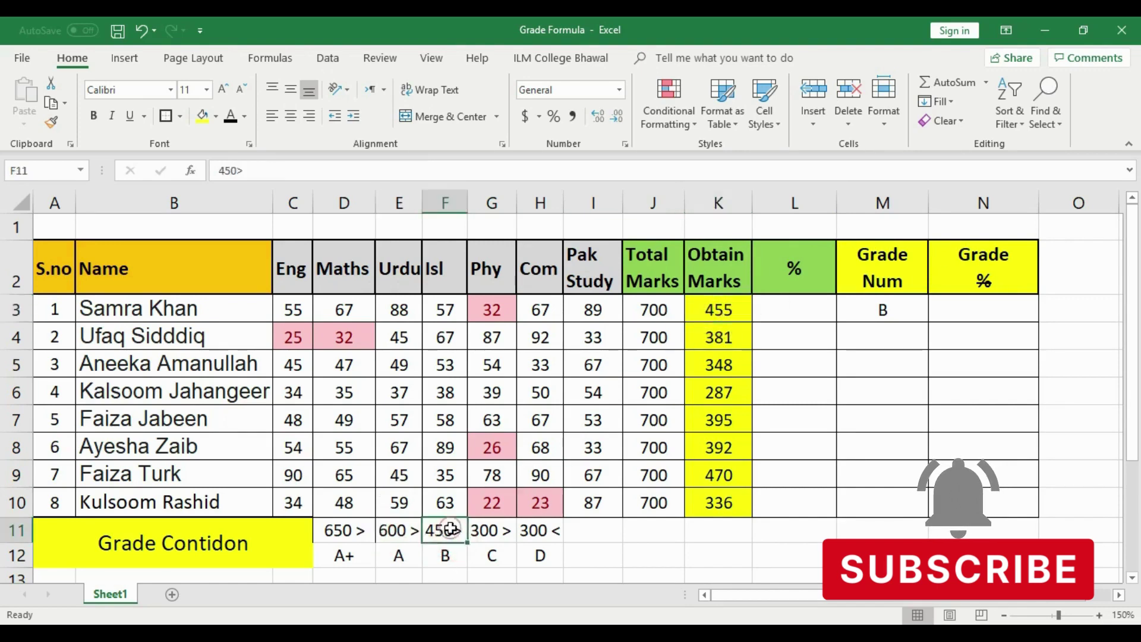
pyautogui.click(734, 302)
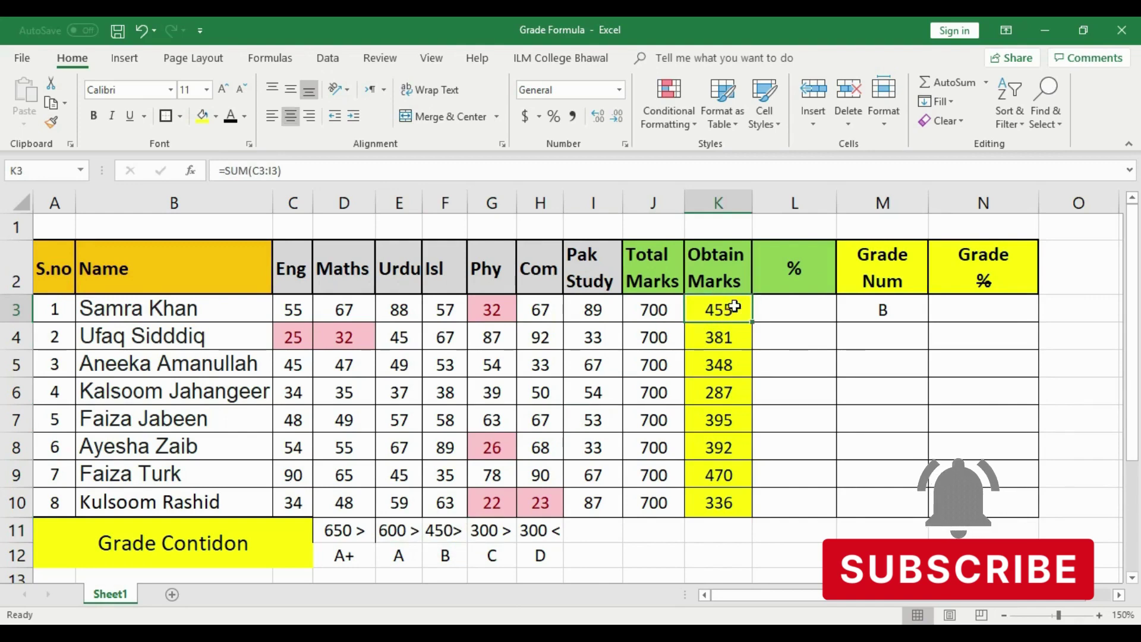
pyautogui.click(900, 306)
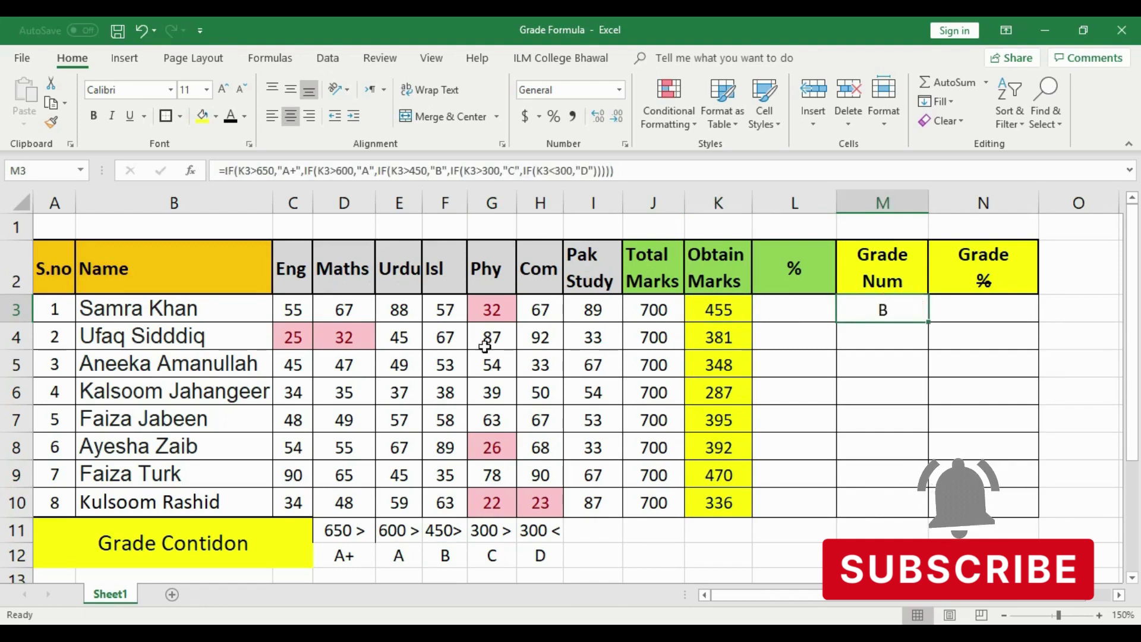
pyautogui.click(352, 533)
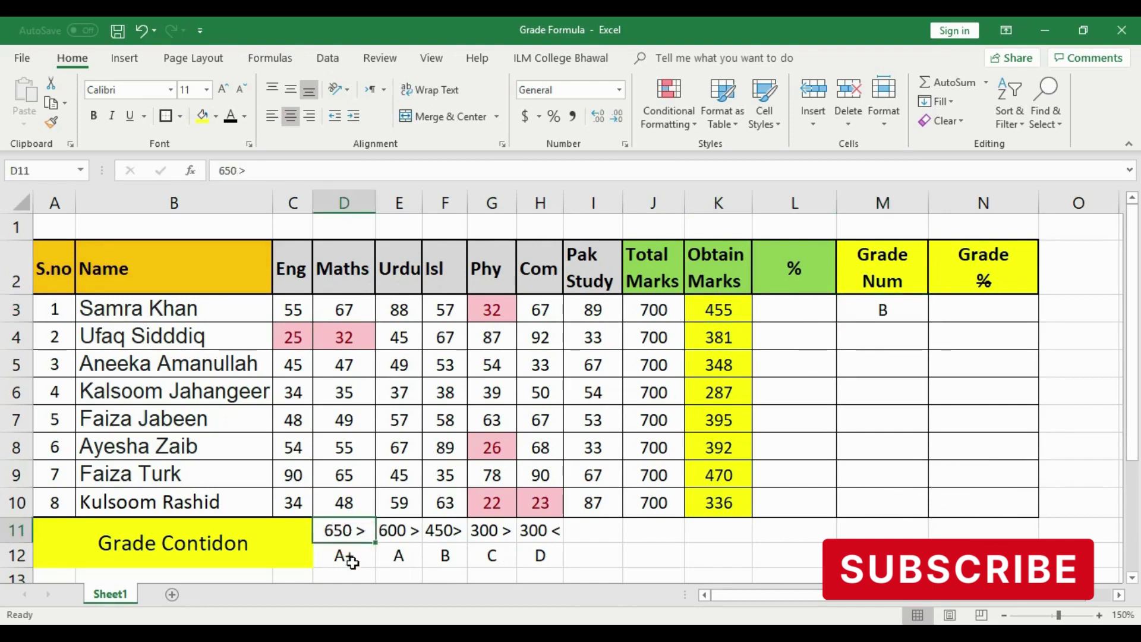
# Step: Enter row 3 marks: English 99, Maths 99, Urdu 98, Isl 98, Phy 98, Com 97
pyautogui.click(290, 311)
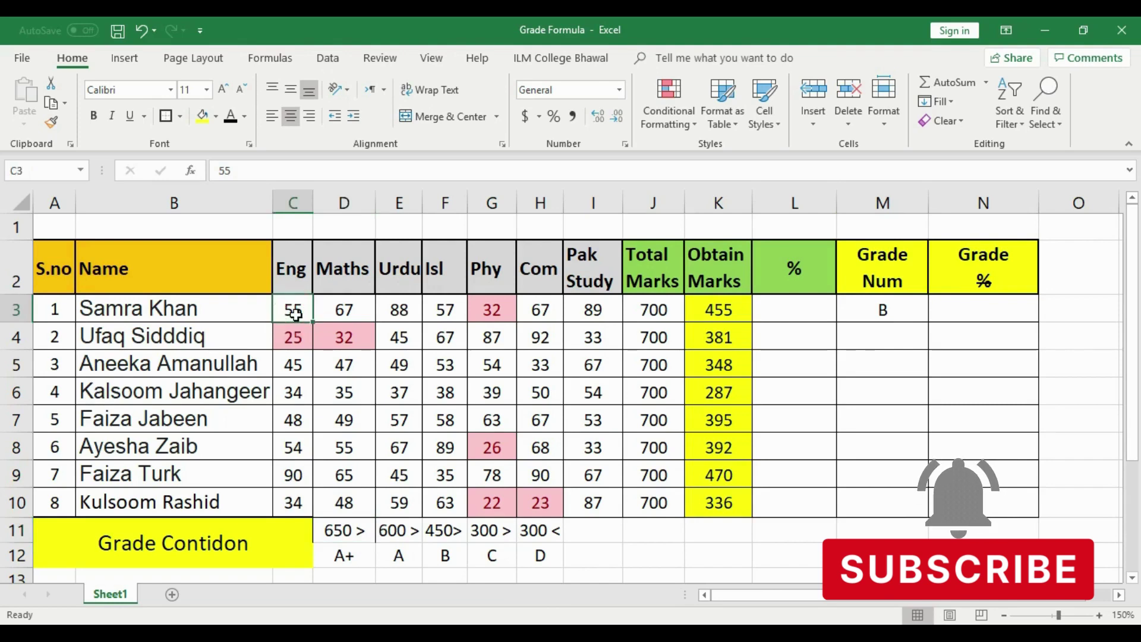
pyautogui.write('100')
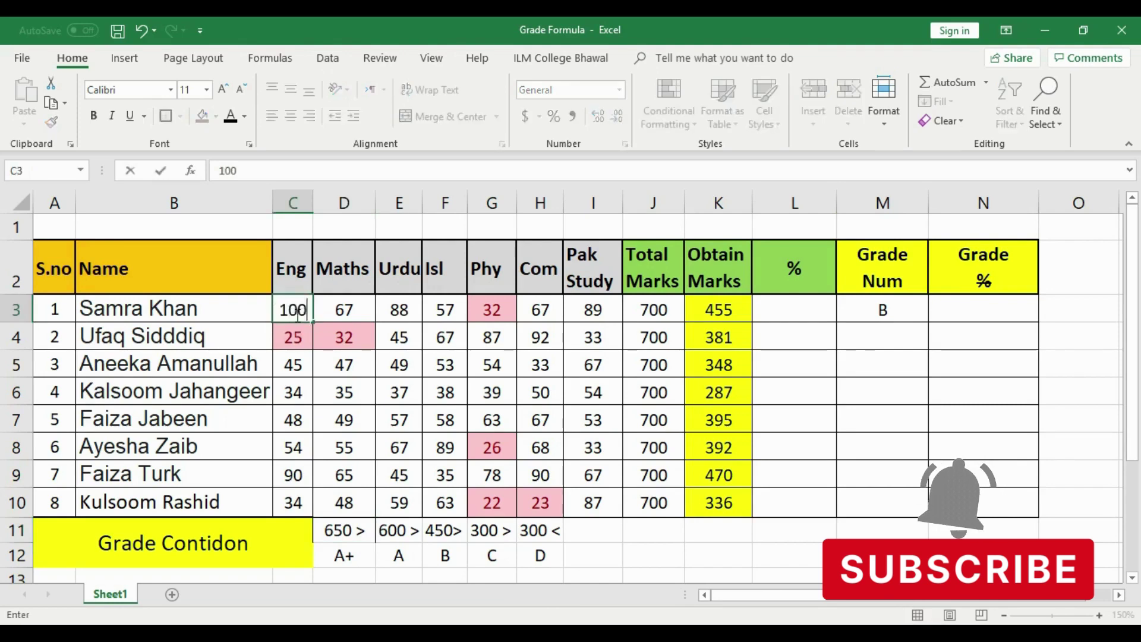
pyautogui.press('BackSpace')
pyautogui.press('BackSpace')
pyautogui.press('BackSpace')
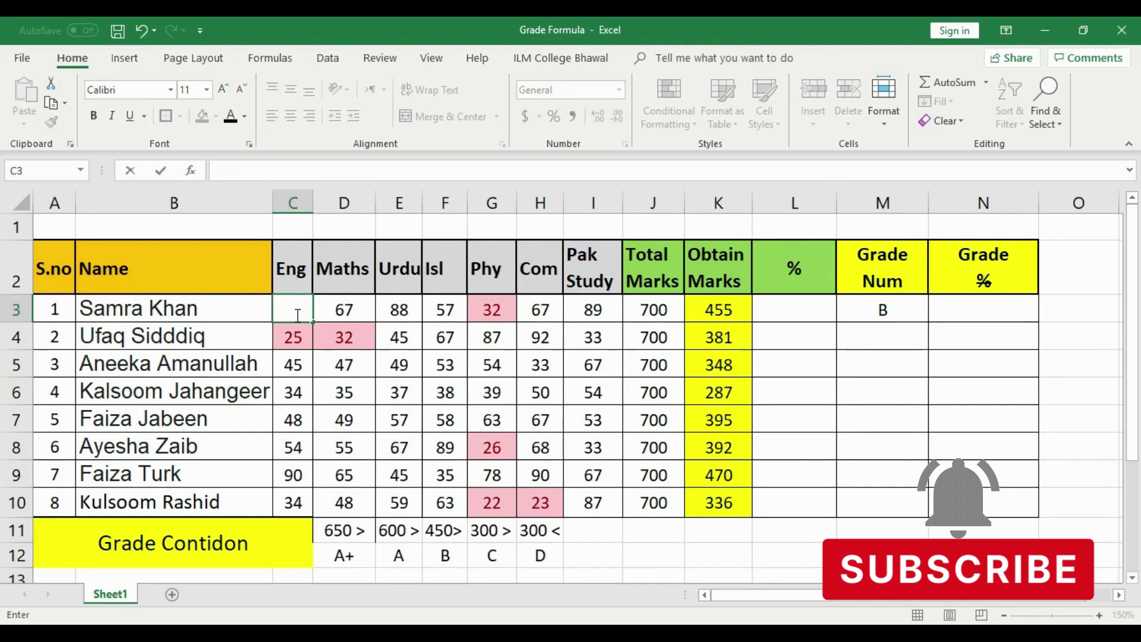
pyautogui.write('99')
pyautogui.press('Tab')
pyautogui.write('99')
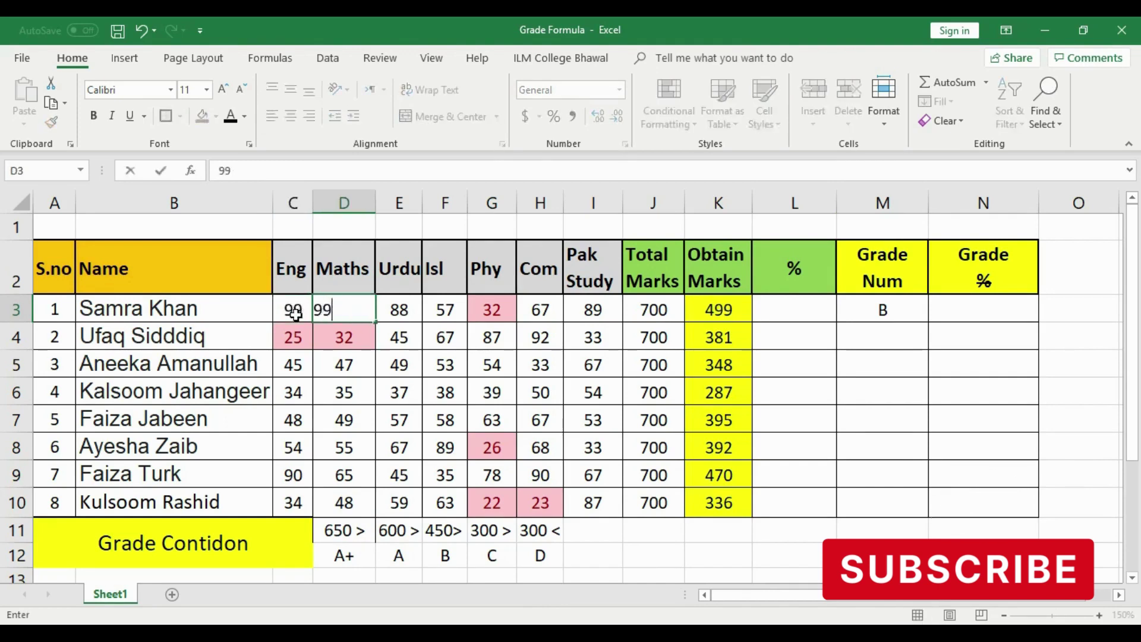
pyautogui.press('Tab')
pyautogui.write('9')
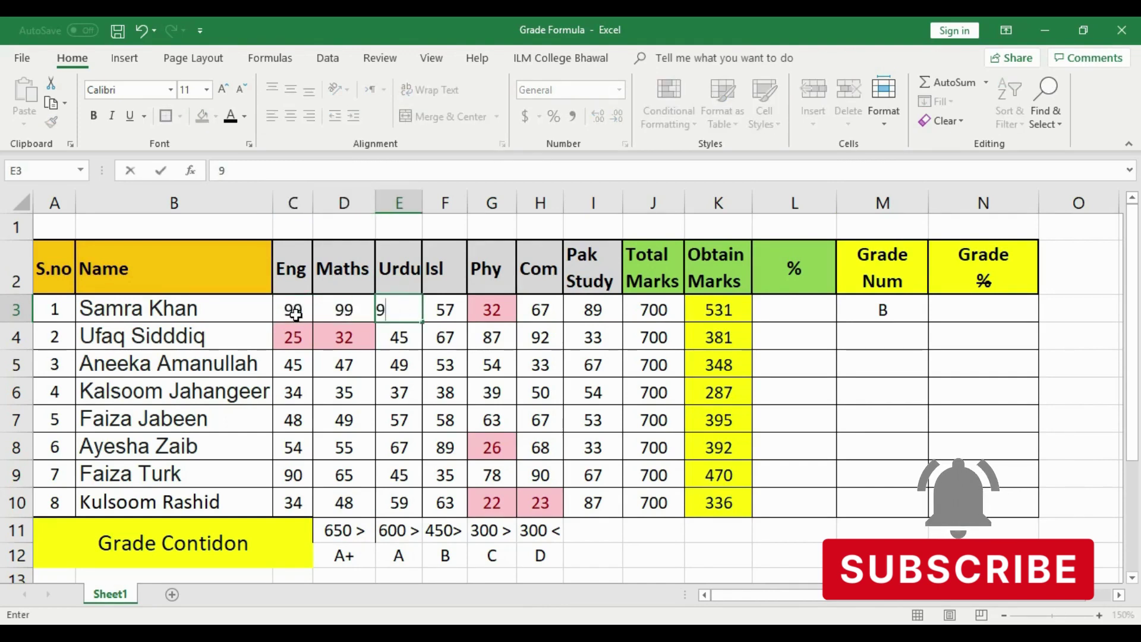
pyautogui.write('8')
pyautogui.press('Tab')
pyautogui.write('98')
pyautogui.press('Tab')
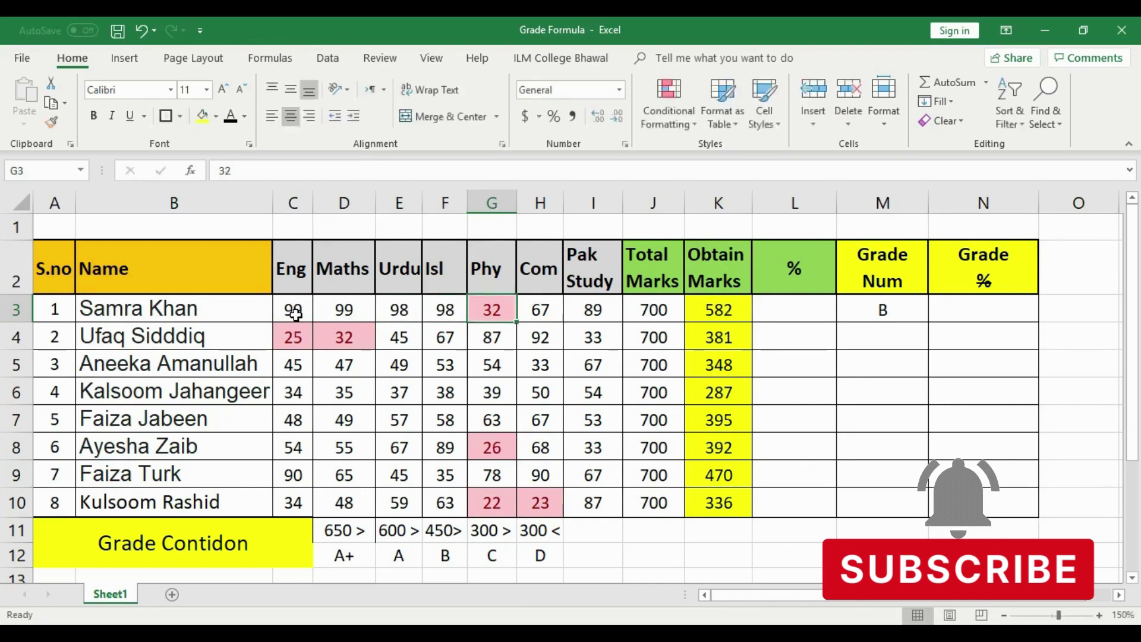
pyautogui.write('98')
pyautogui.press('Tab')
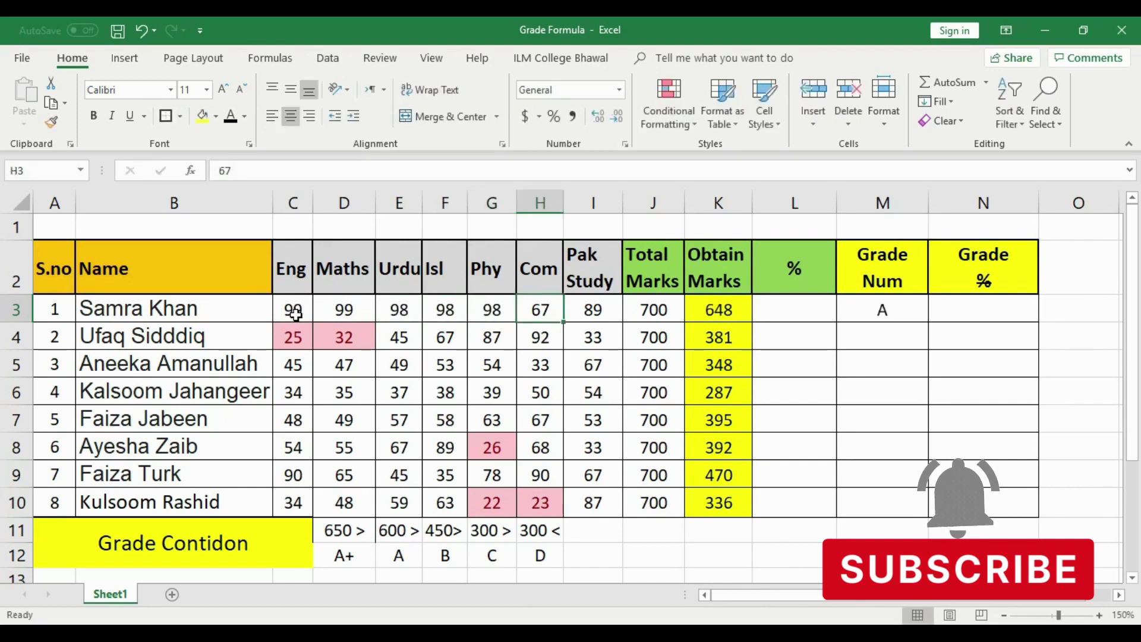
pyautogui.write('97')
pyautogui.press('Tab')
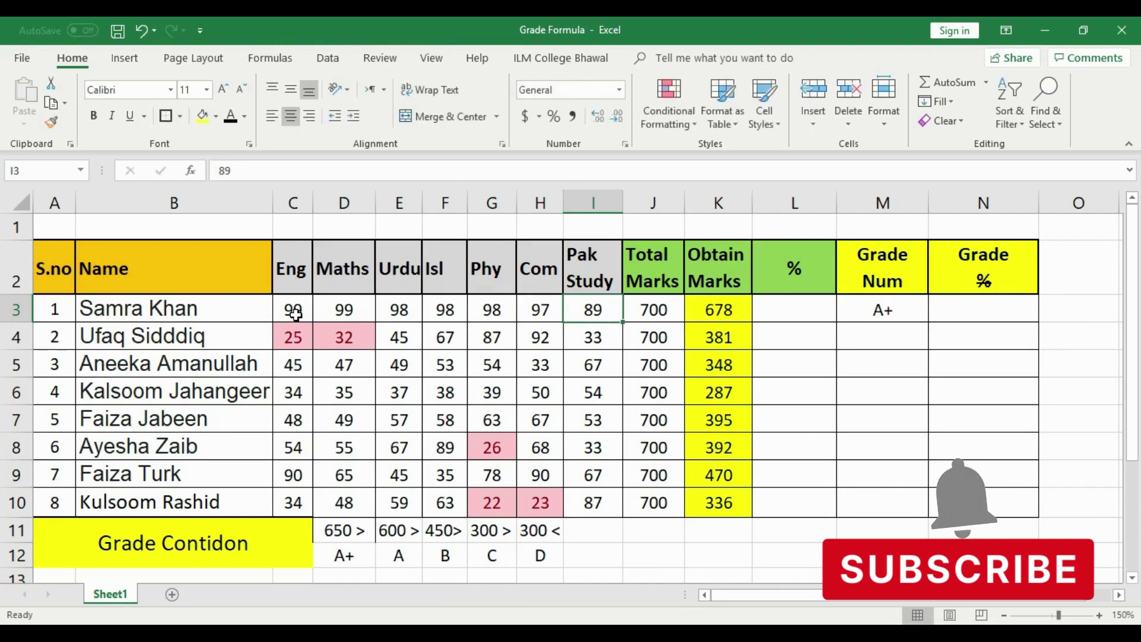
# Step: Check the 700 total, 678 obtained marks and A+ grade against the grade thresholds
pyautogui.click(650, 312)
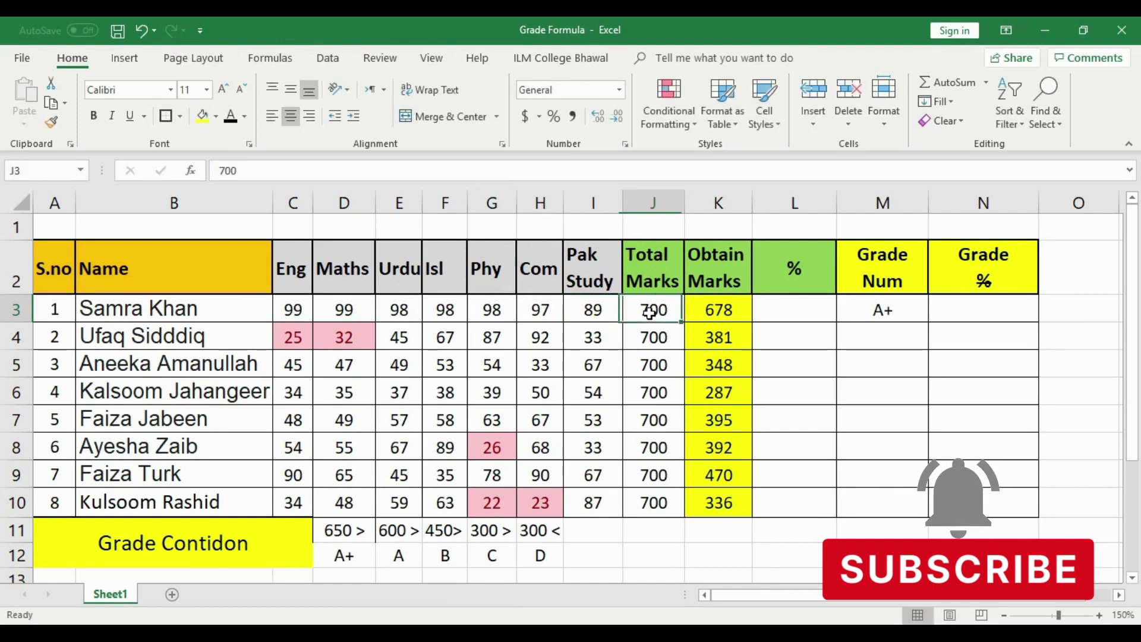
pyautogui.click(714, 309)
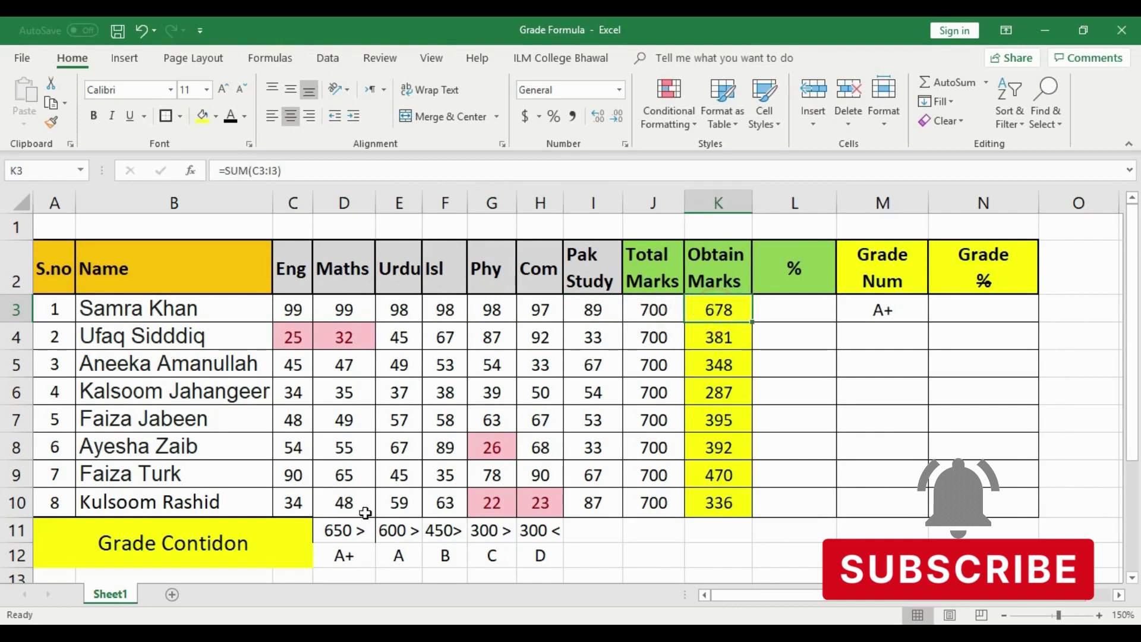
pyautogui.click(336, 529)
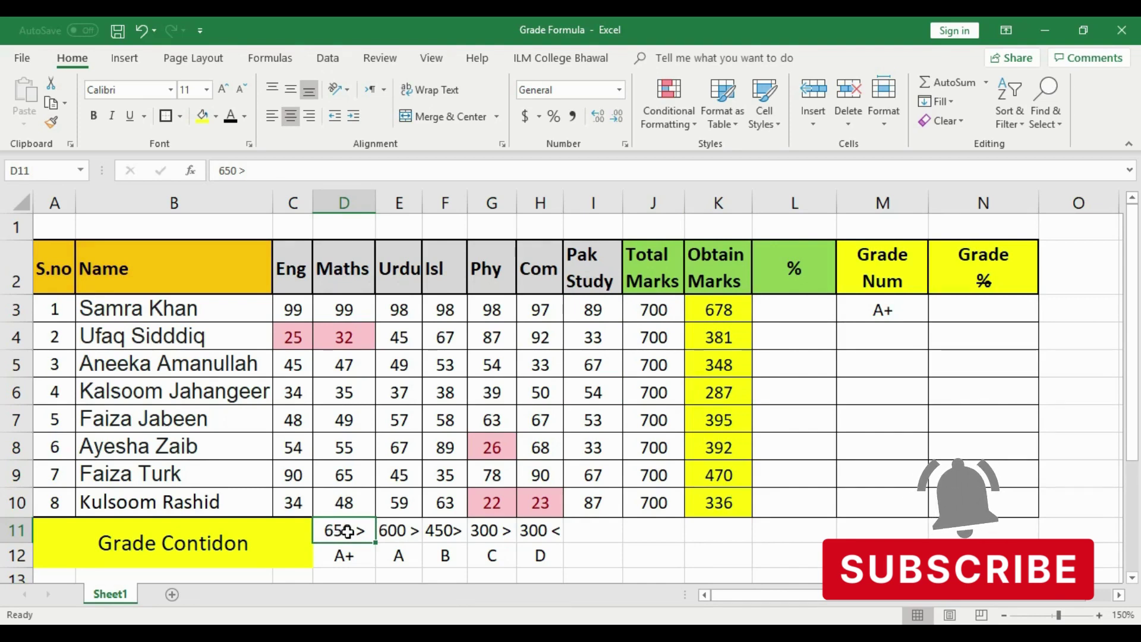
pyautogui.click(895, 313)
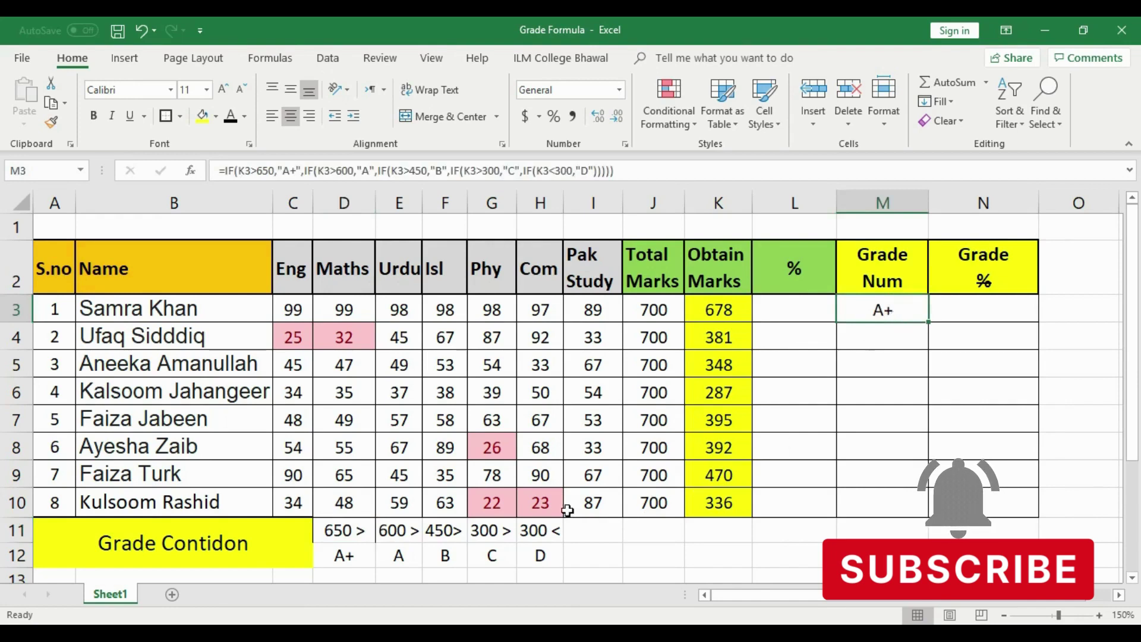
pyautogui.click(401, 533)
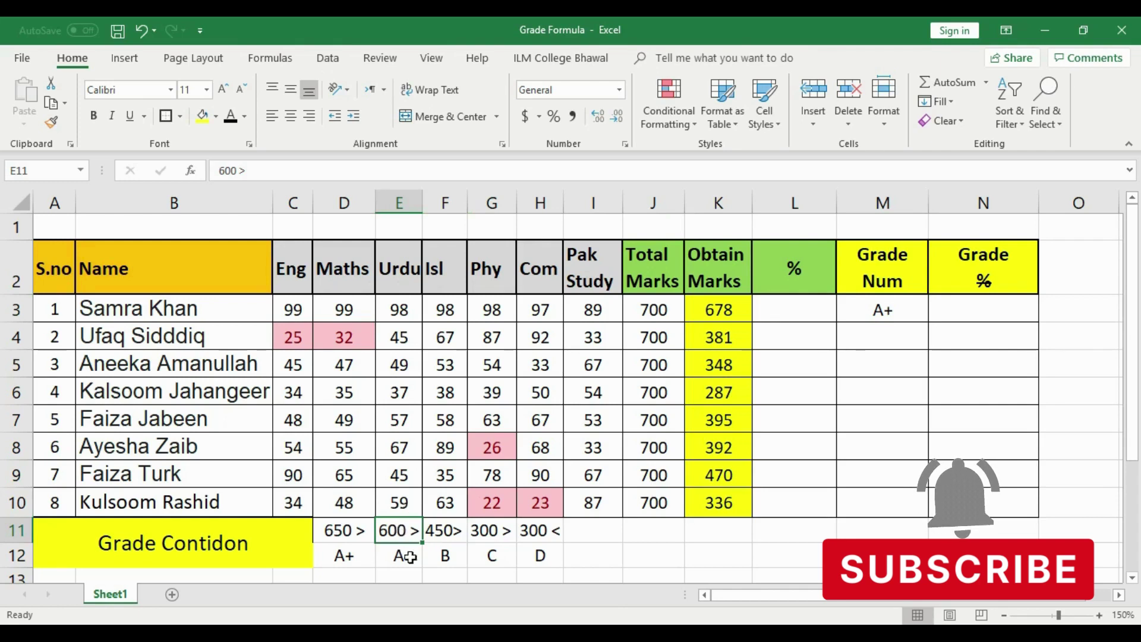
pyautogui.click(452, 556)
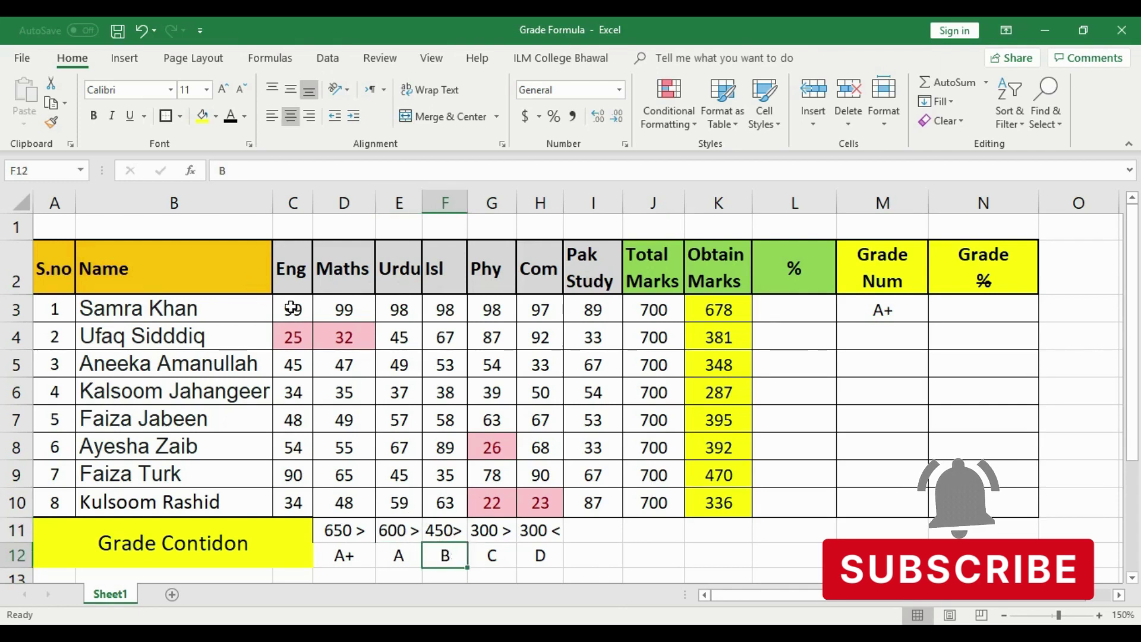
pyautogui.click(397, 554)
pyautogui.click(397, 531)
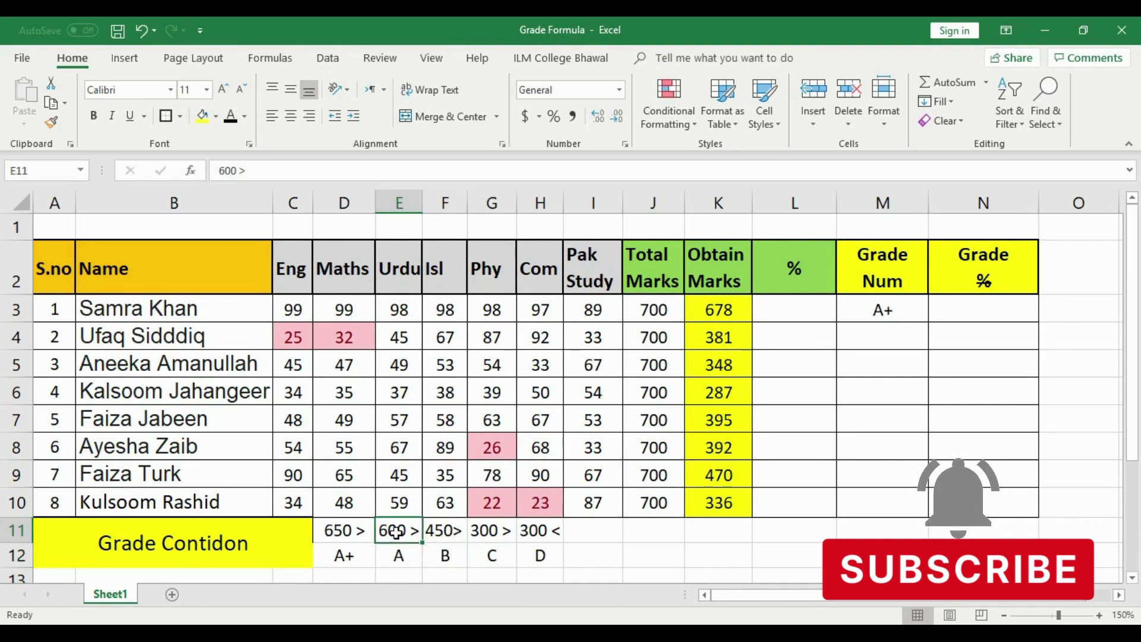
# Step: Set six subject marks to 100 and Pak Study to 0, then check the B grade
pyautogui.click(295, 312)
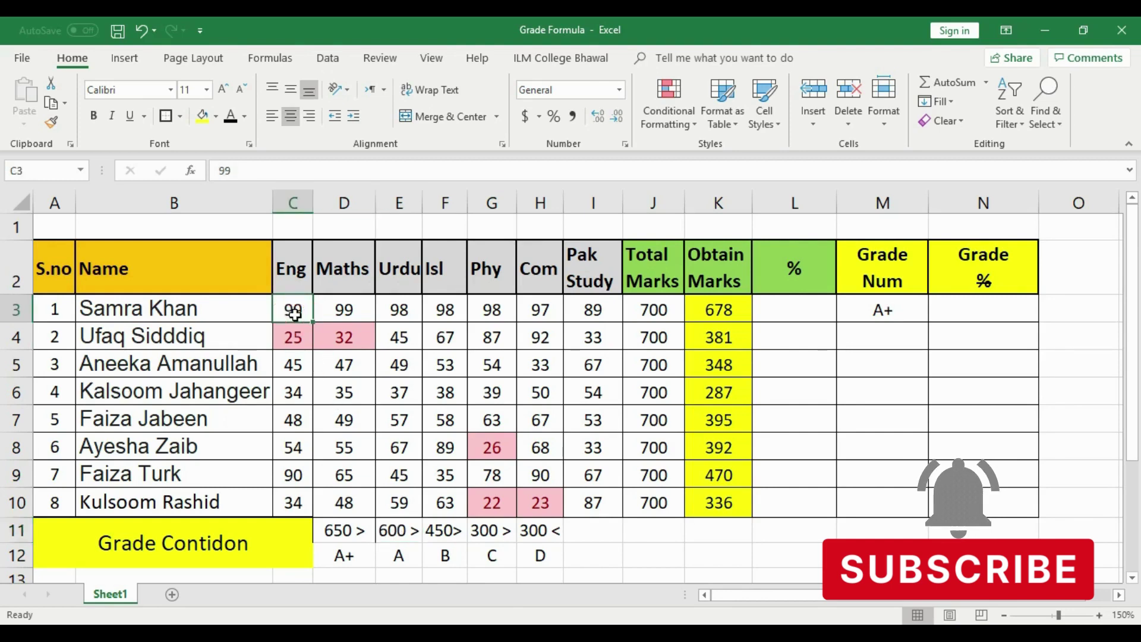
pyautogui.write('100')
pyautogui.press('Tab')
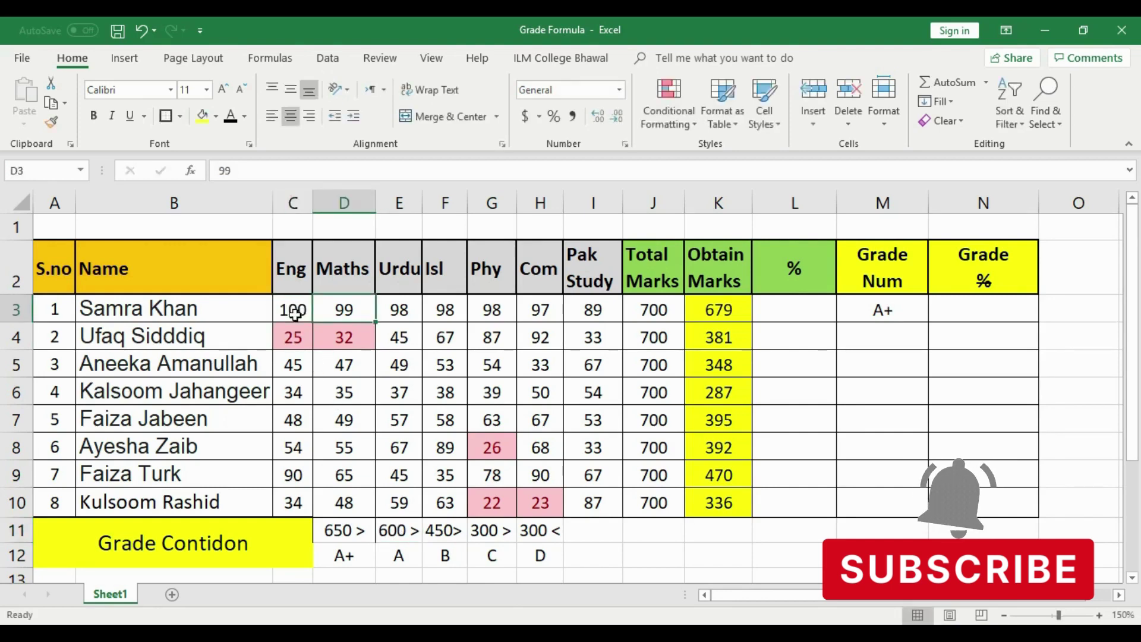
pyautogui.write('100')
pyautogui.press('Tab')
pyautogui.write('100')
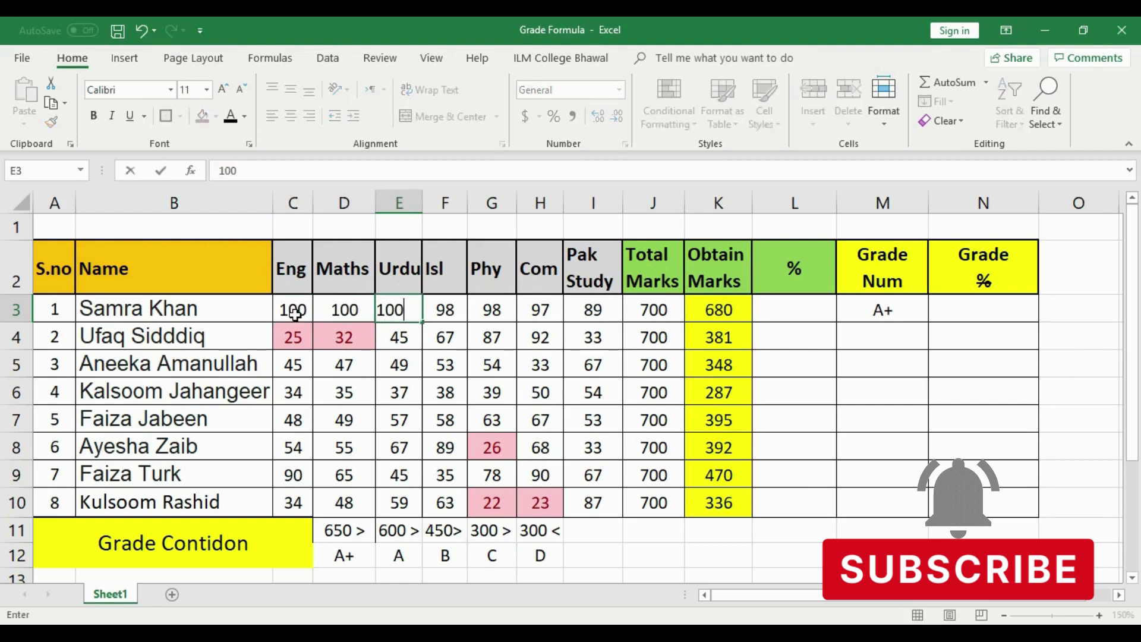
pyautogui.press('Tab')
pyautogui.write('100')
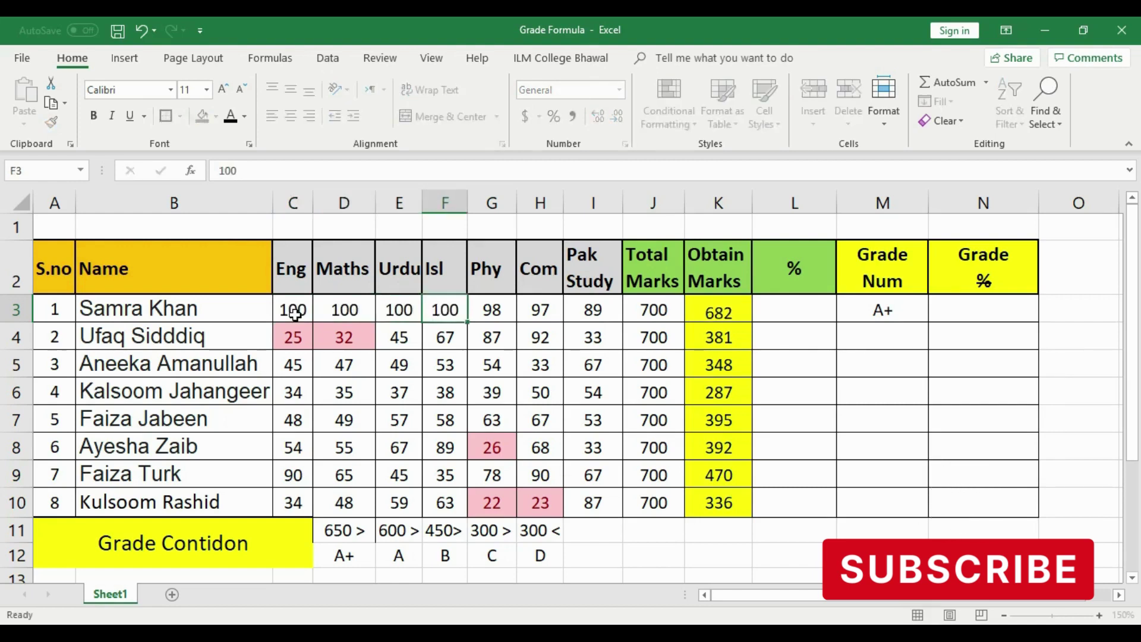
pyautogui.press('Tab')
pyautogui.write('100')
pyautogui.press('Tab')
pyautogui.write('1')
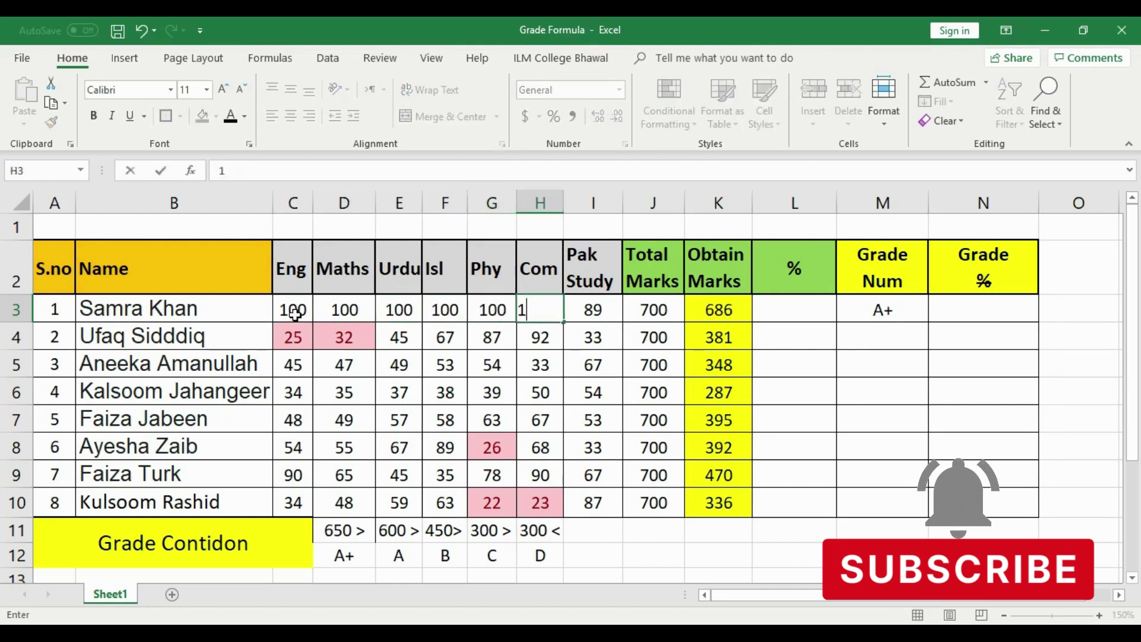
pyautogui.write('00')
pyautogui.press('Tab')
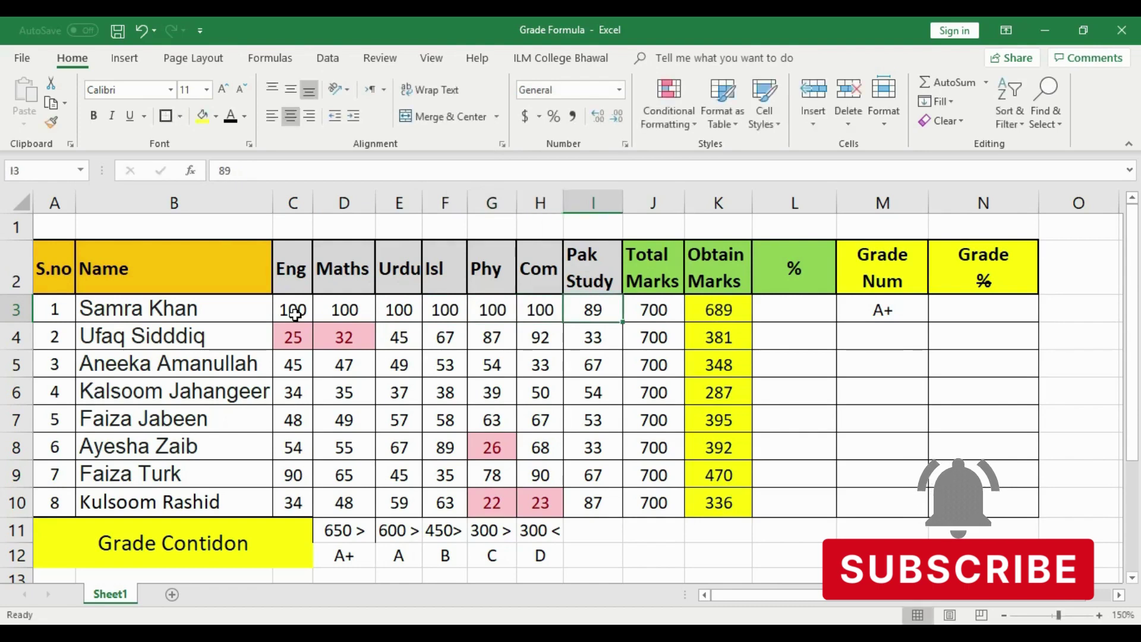
pyautogui.write('0')
pyautogui.press('Tab')
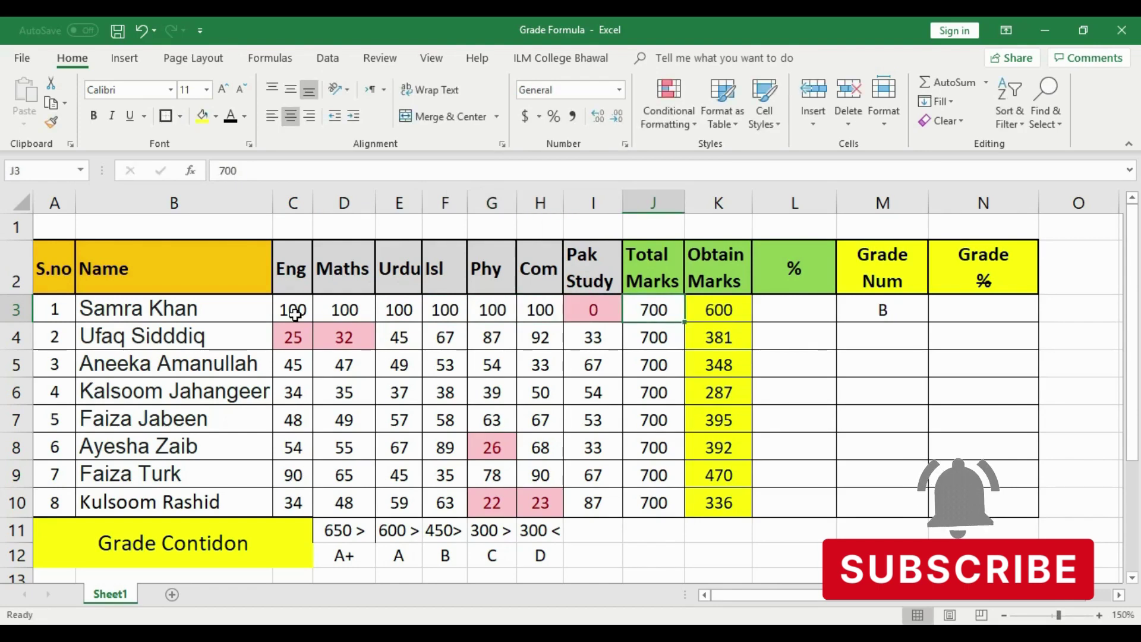
pyautogui.click(851, 310)
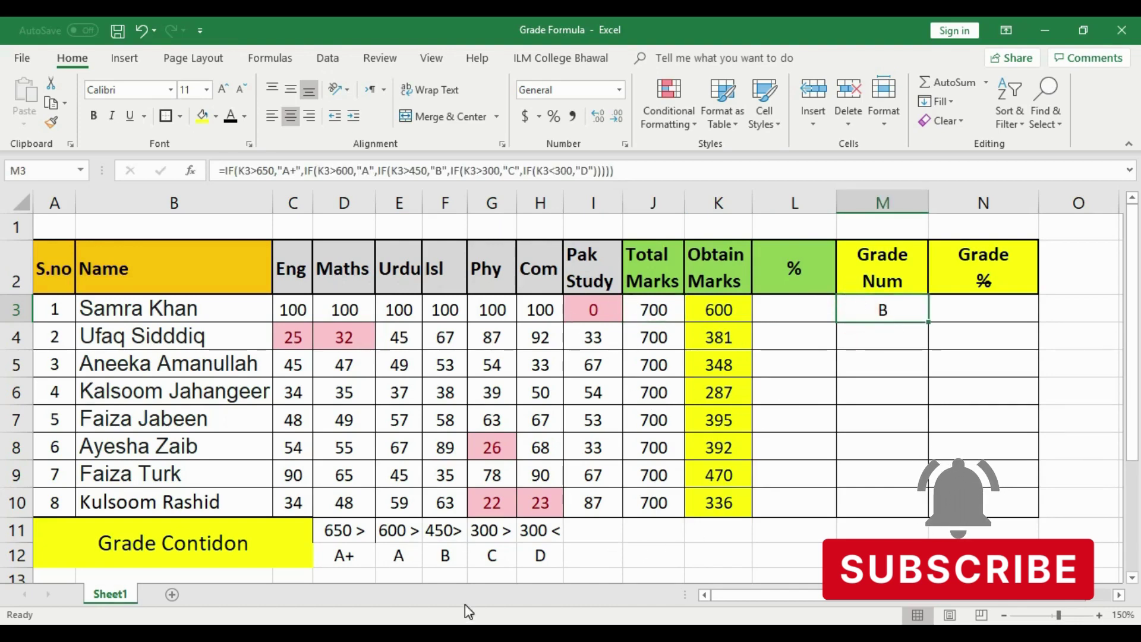
# Step: Change the Pak Study mark to 1 so obtained marks become 601 and the grade A
pyautogui.click(420, 559)
pyautogui.click(597, 308)
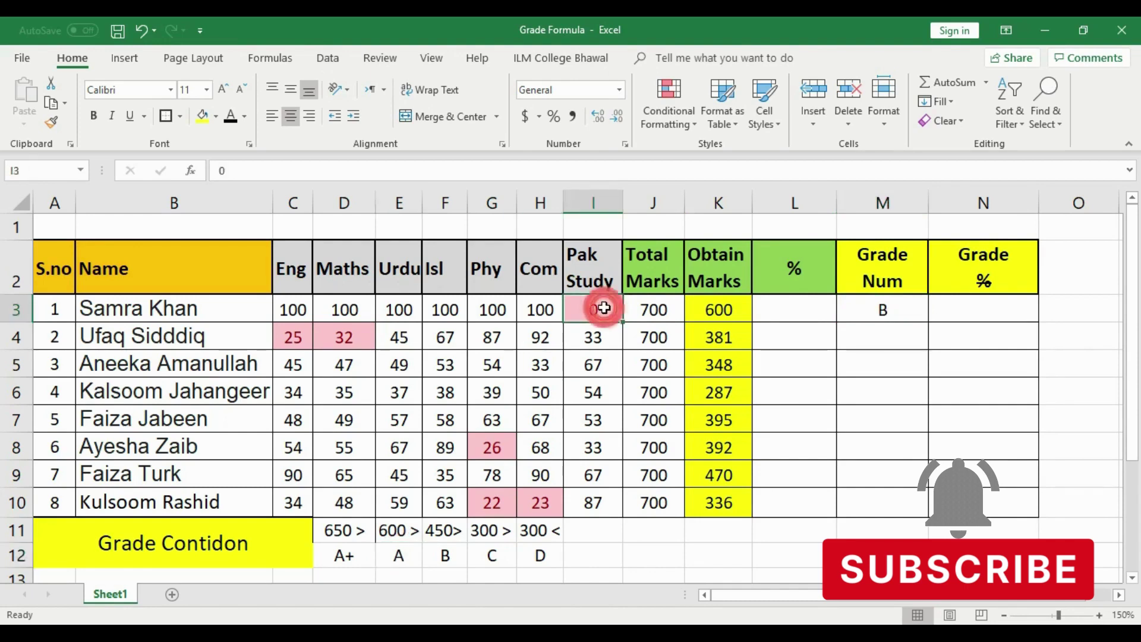
pyautogui.write('1')
pyautogui.press('Up')
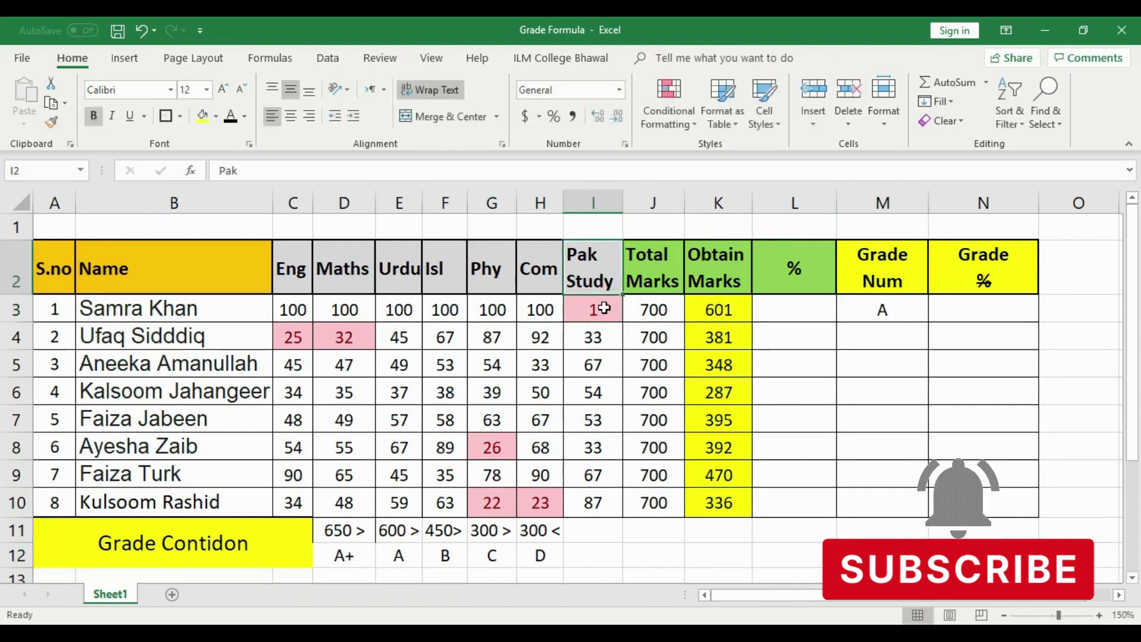
pyautogui.press('Right')
pyautogui.press('Right')
pyautogui.press('Right')
pyautogui.press('Right')
pyautogui.press('Down')
pyautogui.press('Down')
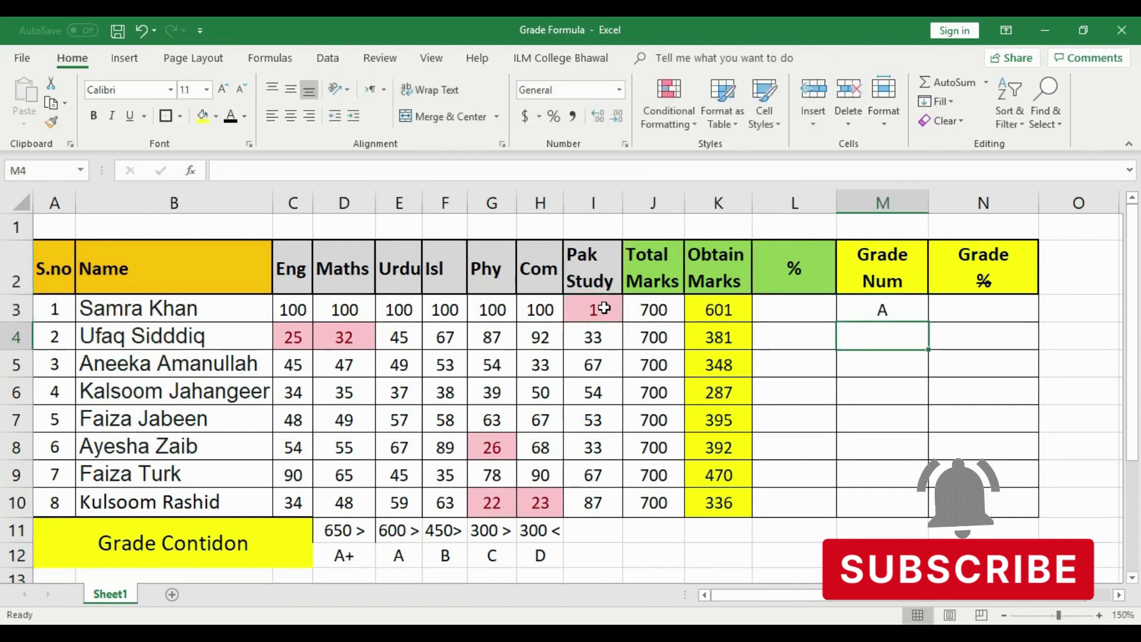
pyautogui.click(455, 535)
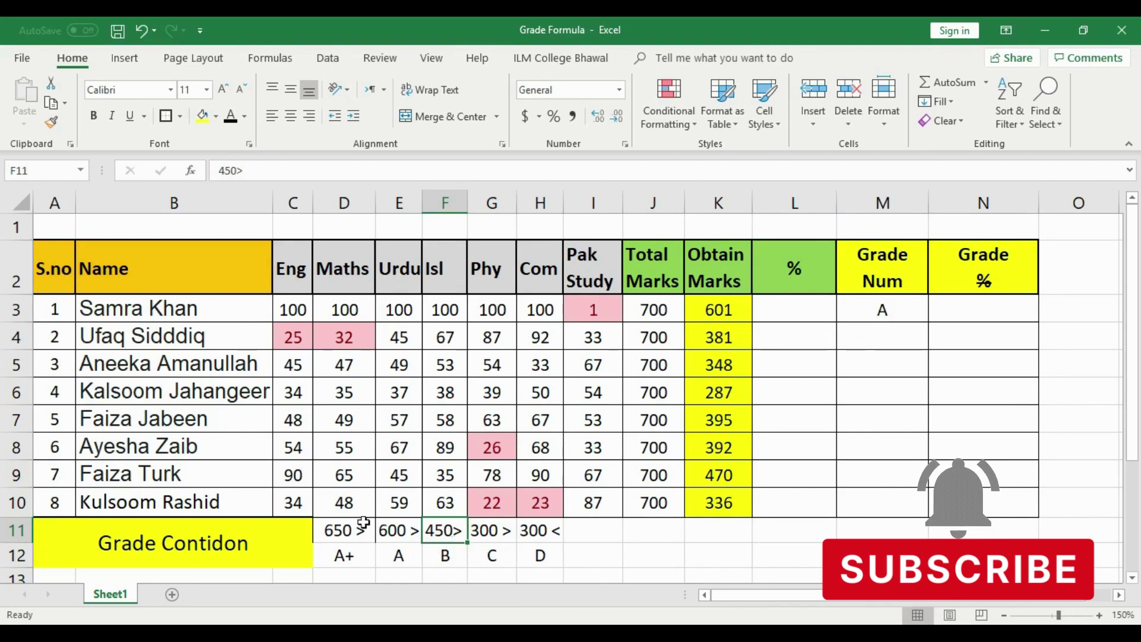
pyautogui.click(410, 530)
pyautogui.click(347, 529)
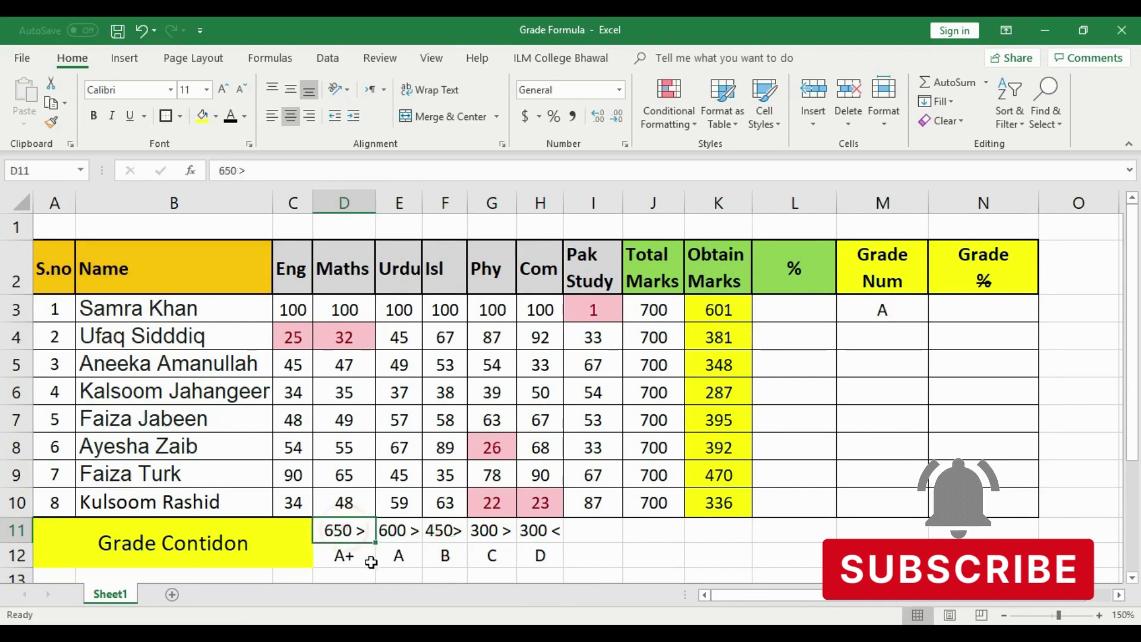
pyautogui.click(413, 538)
pyautogui.click(343, 532)
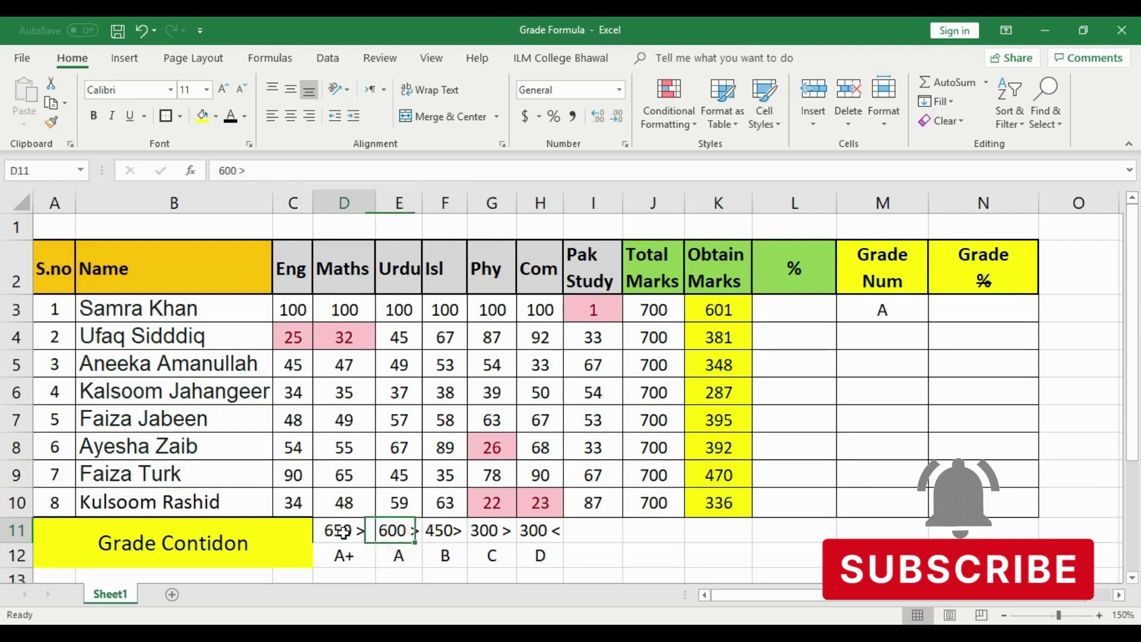
pyautogui.click(398, 552)
pyautogui.click(398, 524)
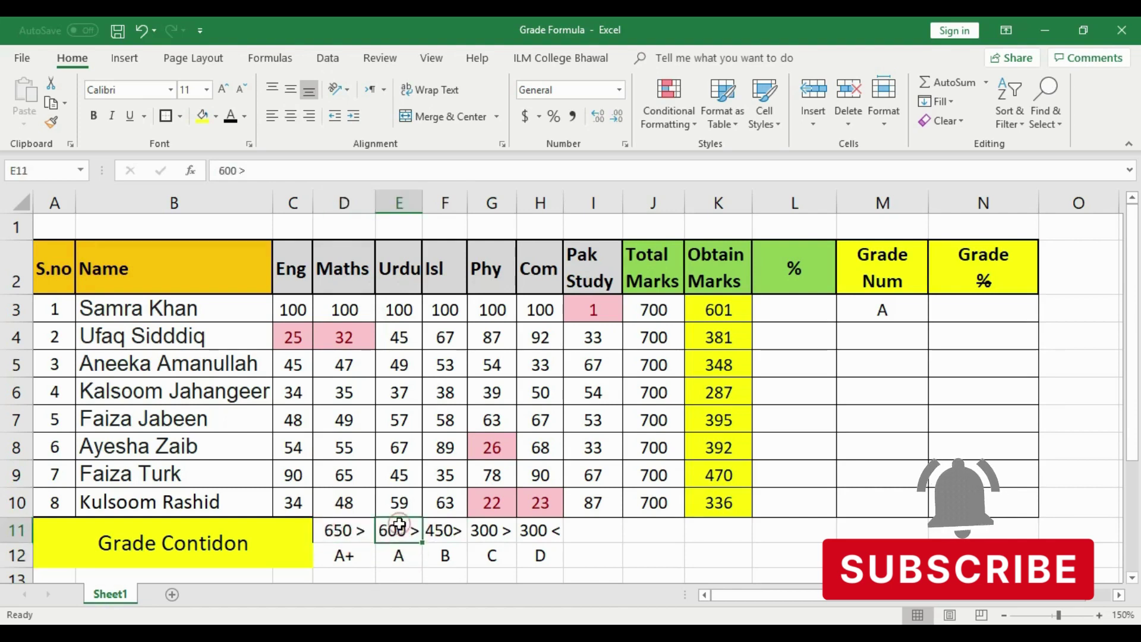
pyautogui.click(357, 527)
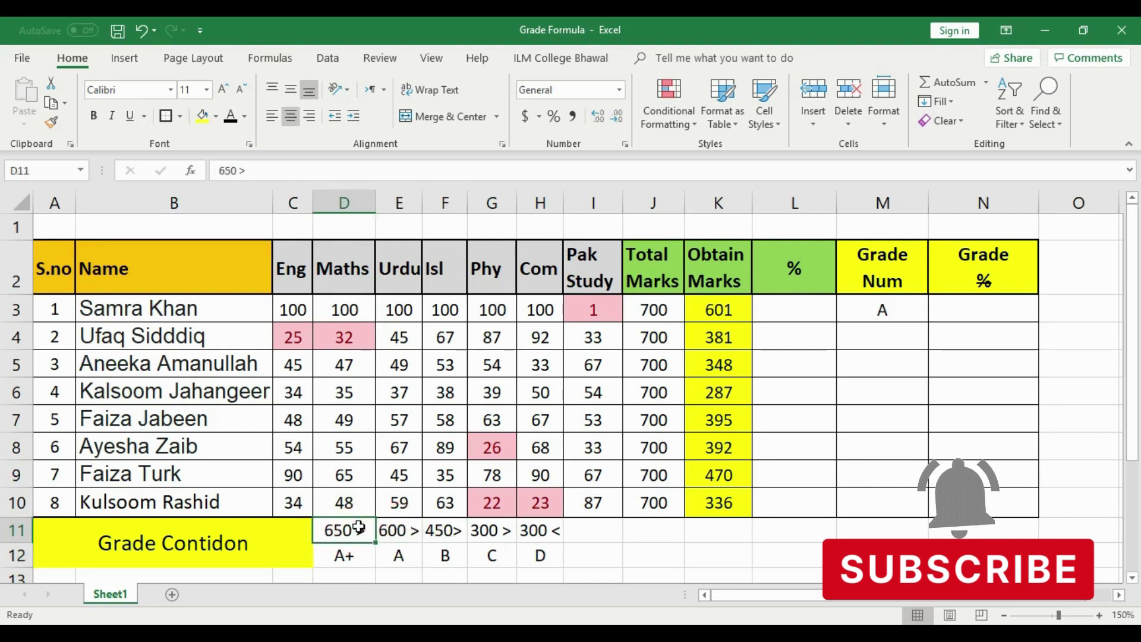
pyautogui.click(439, 530)
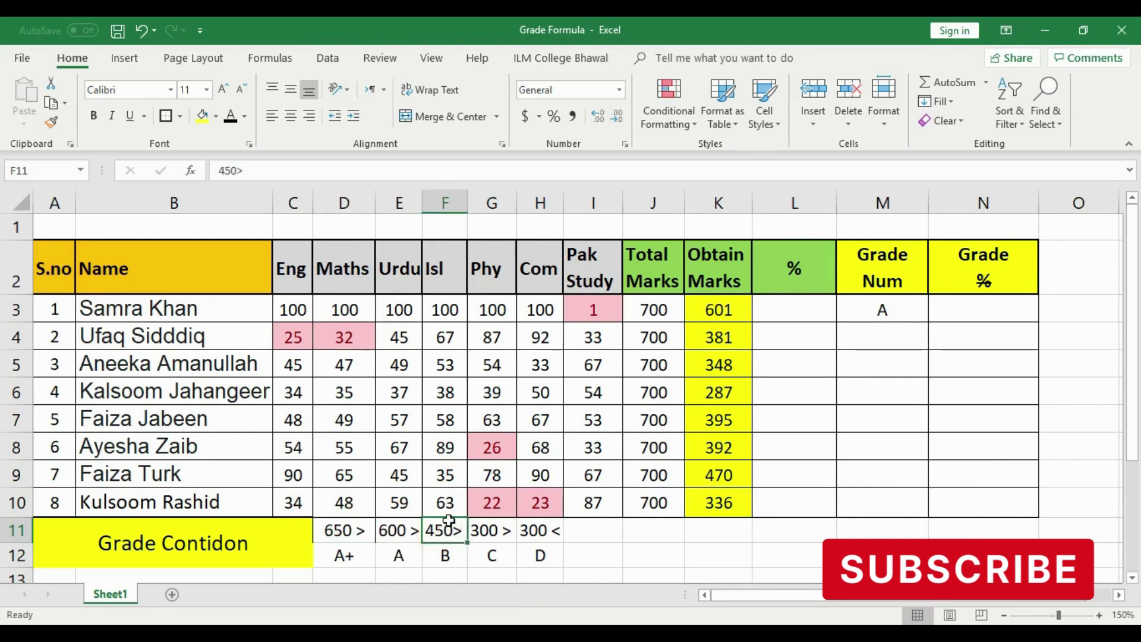
pyautogui.click(398, 534)
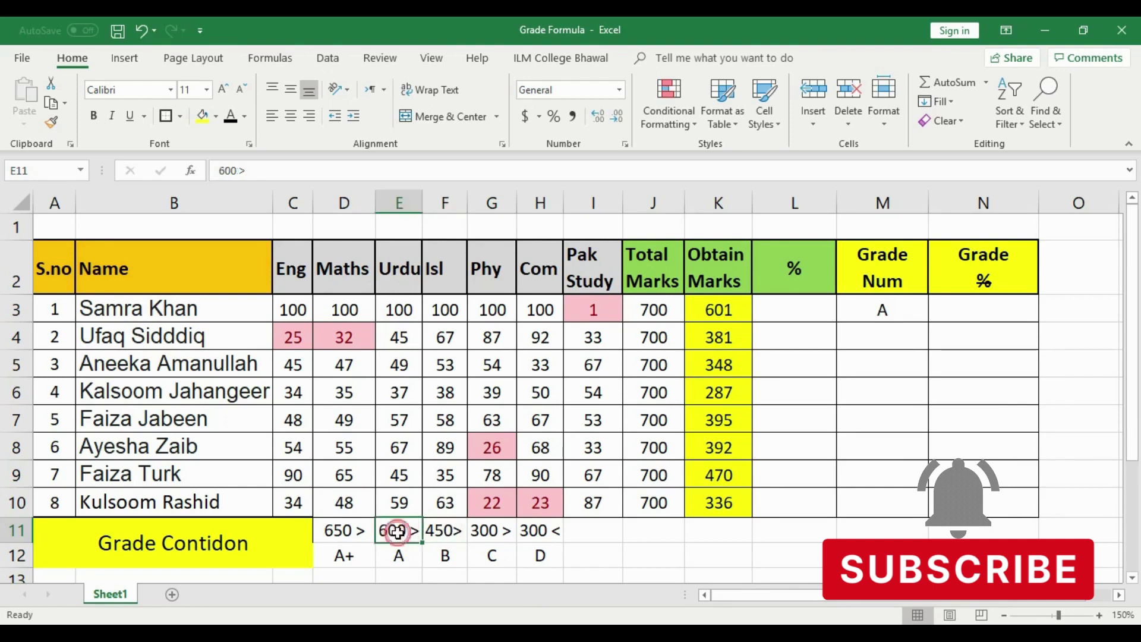
pyautogui.click(495, 531)
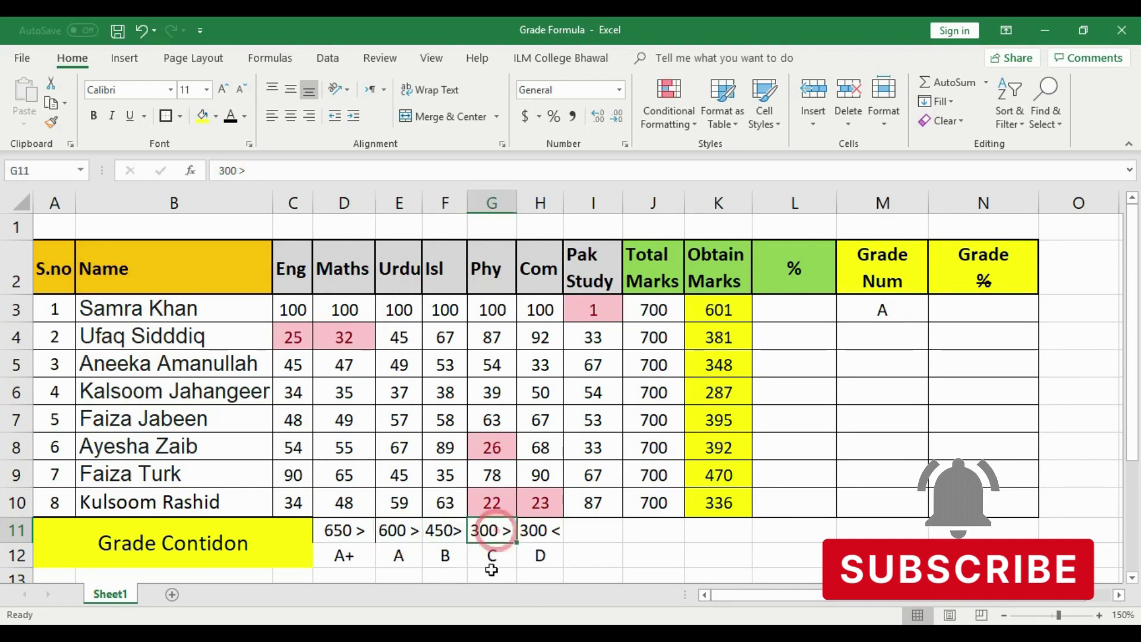
pyautogui.click(444, 552)
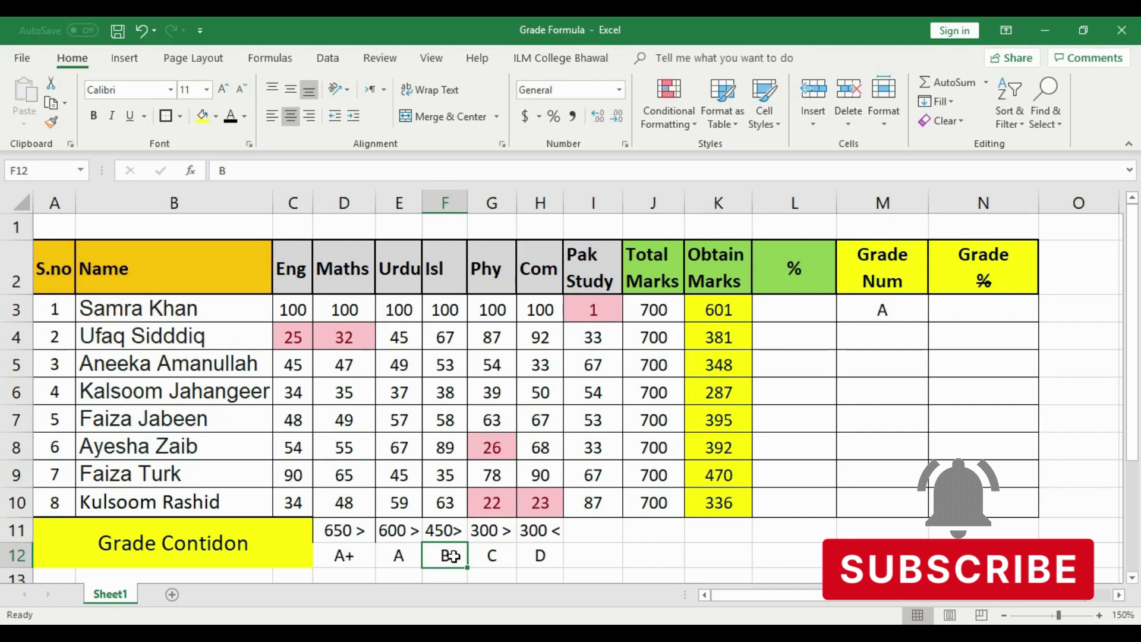
# Step: Clear the Phy, Com and Pak Study marks in row 3
pyautogui.click(303, 310)
pyautogui.click(345, 309)
pyautogui.click(399, 309)
pyautogui.click(445, 309)
pyautogui.click(490, 309)
pyautogui.click(490, 310)
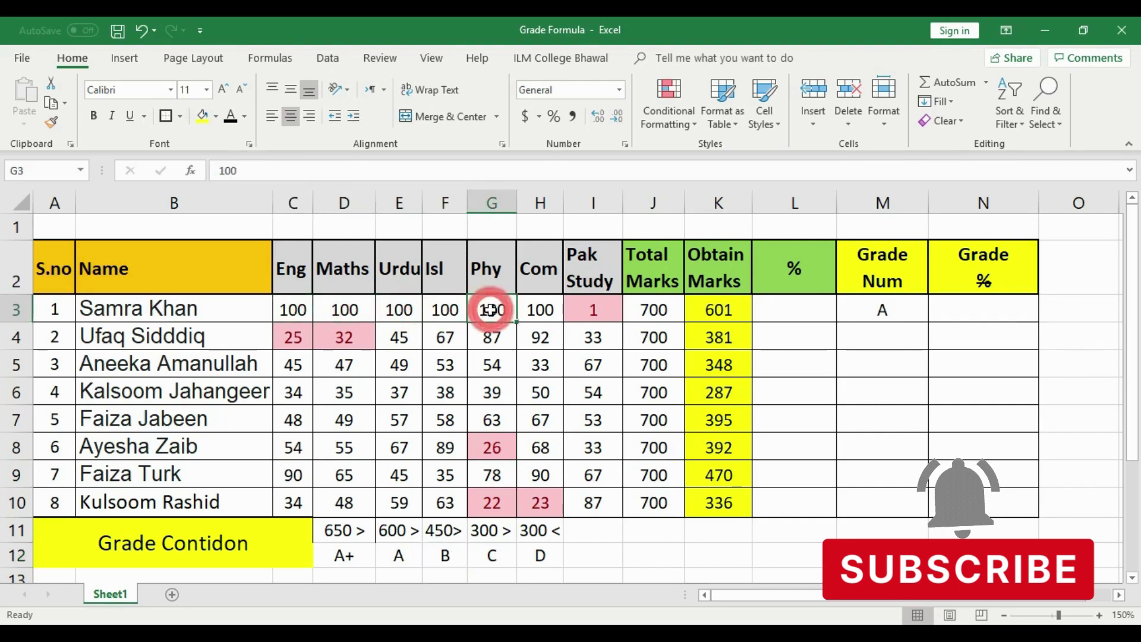
pyautogui.press('Delete')
pyautogui.click(537, 312)
pyautogui.press('Delete')
pyautogui.click(594, 310)
pyautogui.press('Delete')
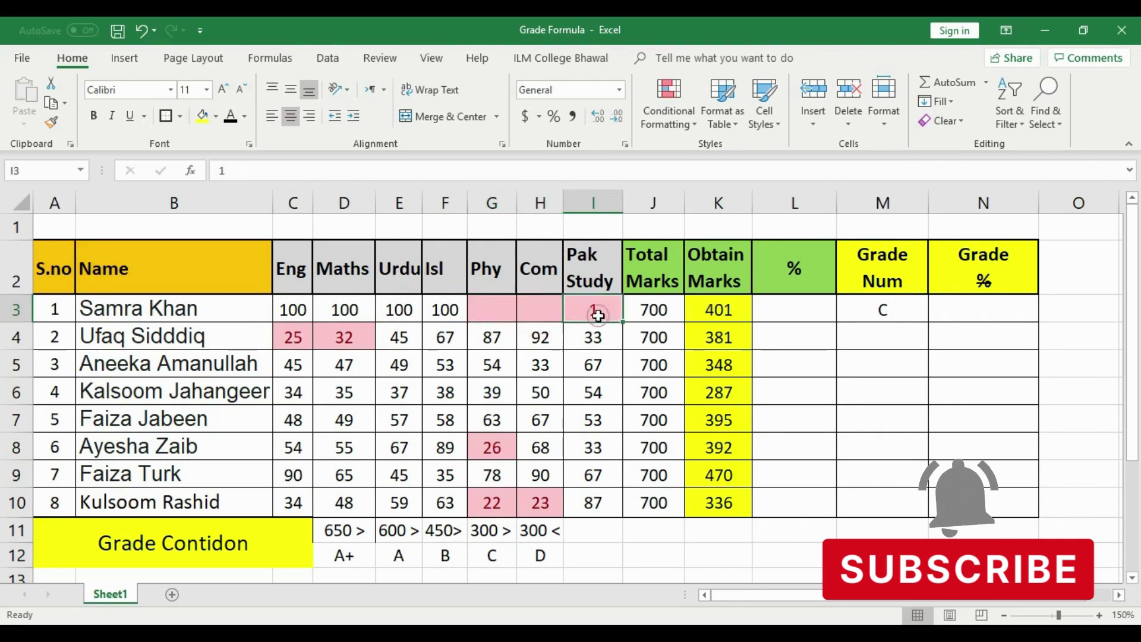
# Step: Enter 50 as the Phy mark and review the grade and Obtain Marks formulas
pyautogui.click(499, 309)
pyautogui.write('50')
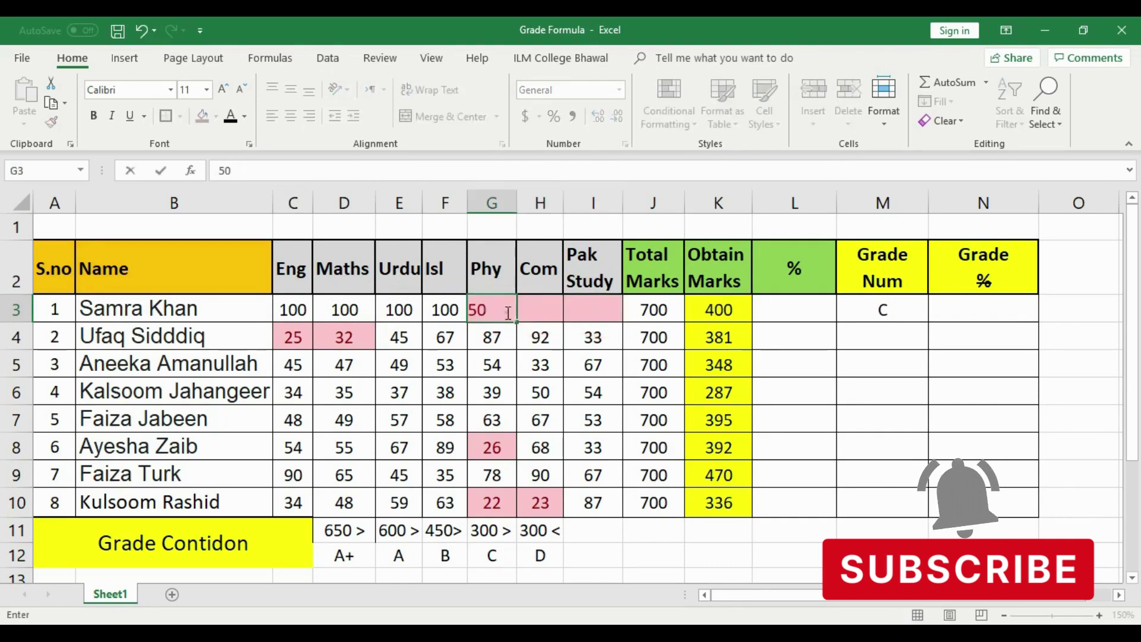
pyautogui.press('Return')
pyautogui.click(502, 310)
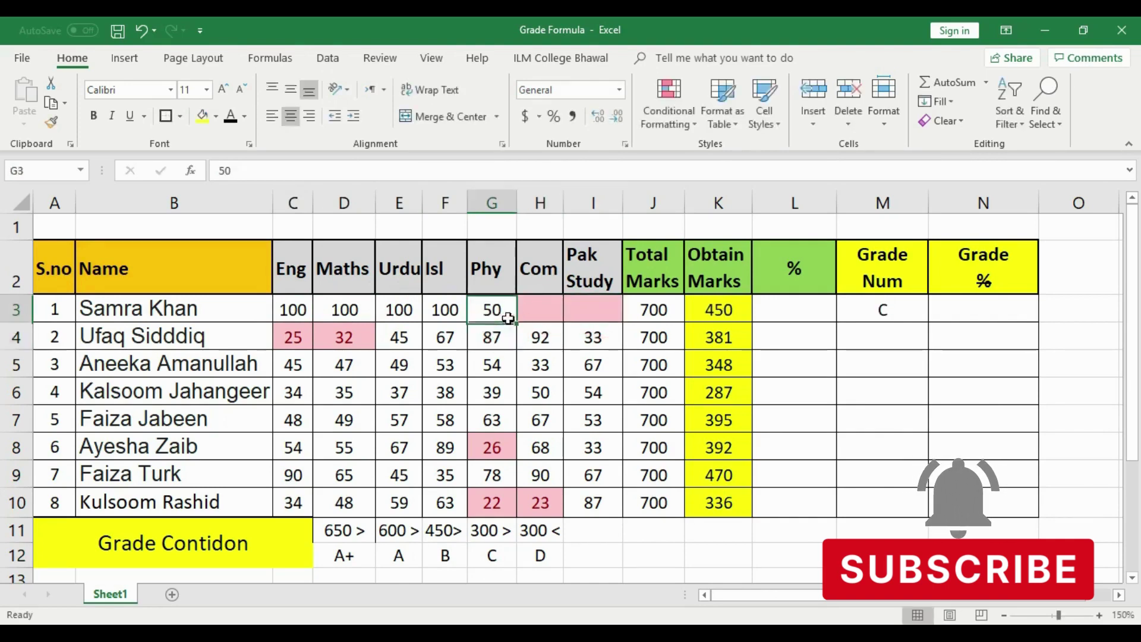
pyautogui.click(863, 300)
pyautogui.click(454, 553)
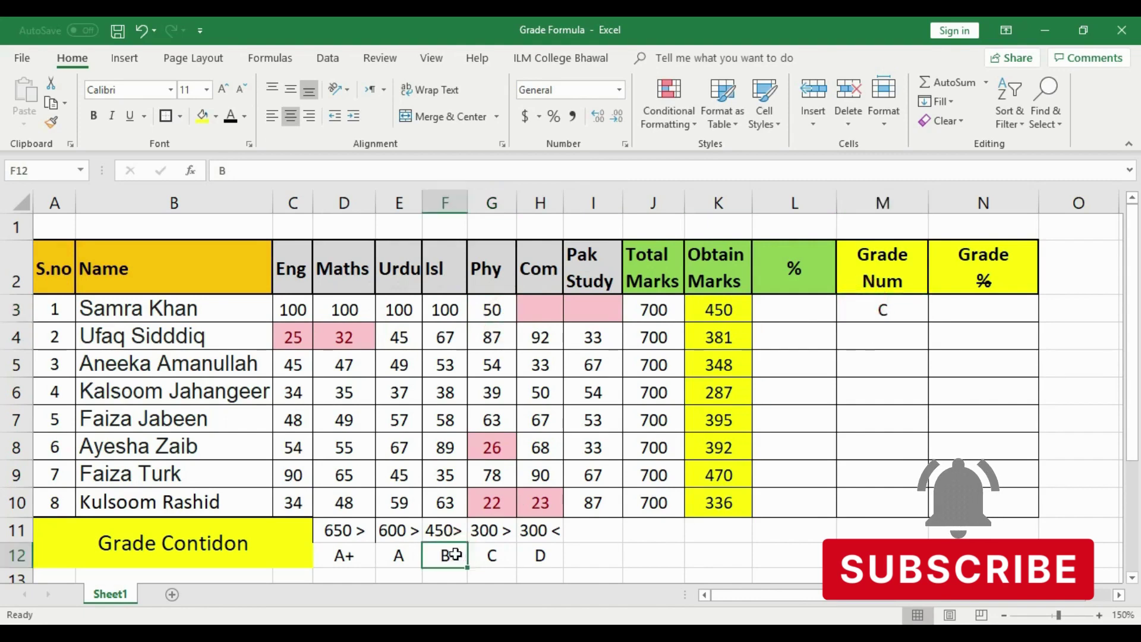
pyautogui.click(878, 312)
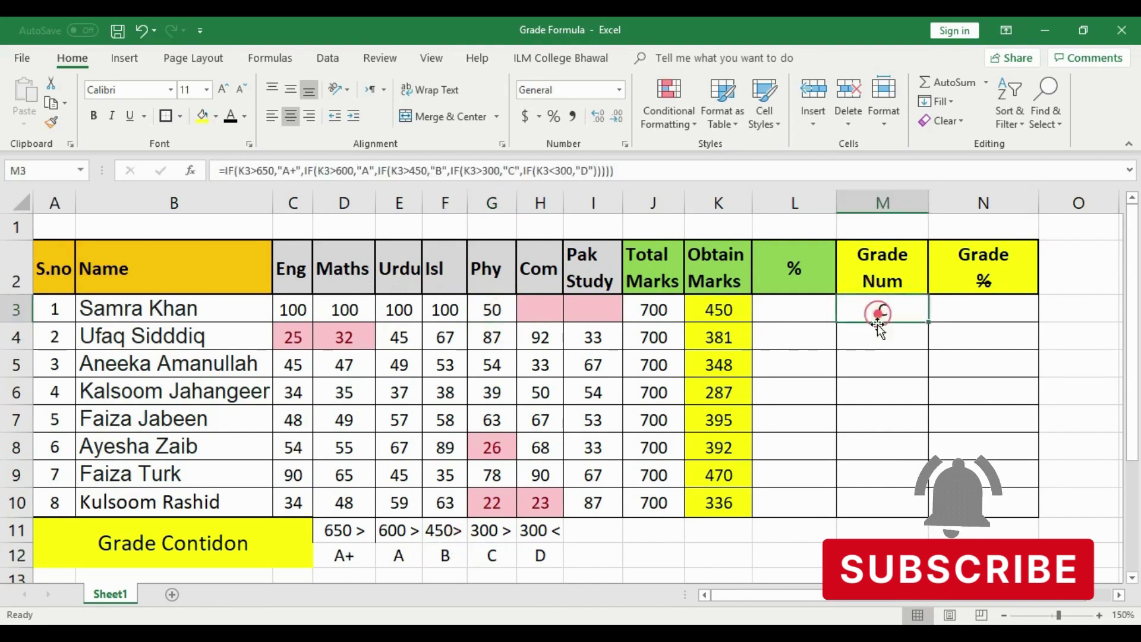
pyautogui.click(739, 310)
pyautogui.click(445, 554)
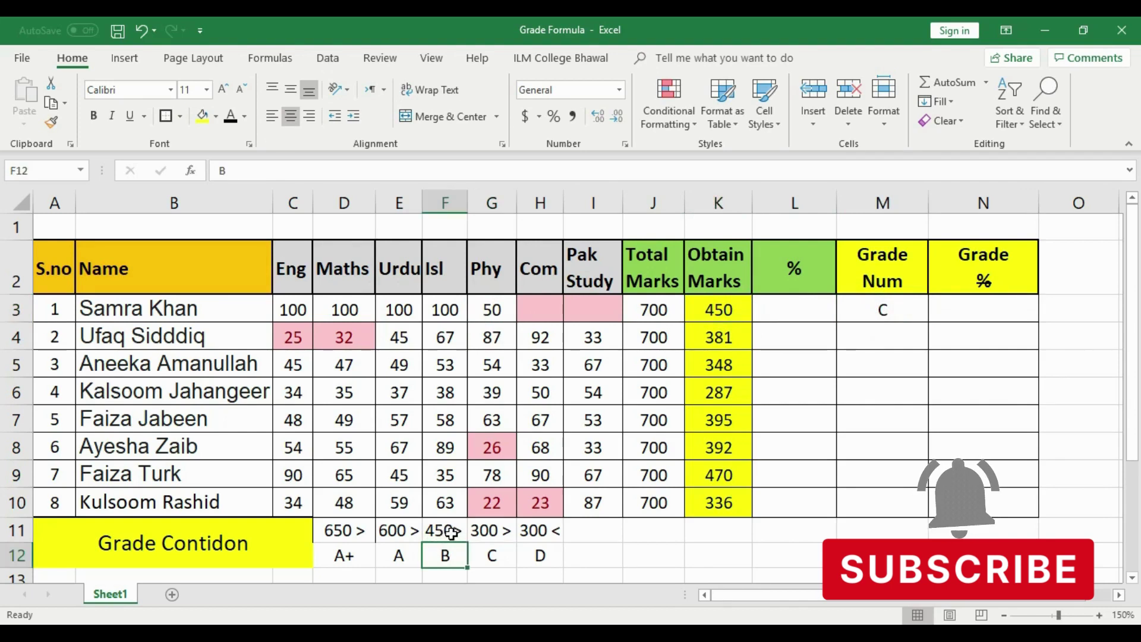
# Step: Enter 1 as the Com mark, bringing obtained marks to 451 for grade B
pyautogui.click(538, 317)
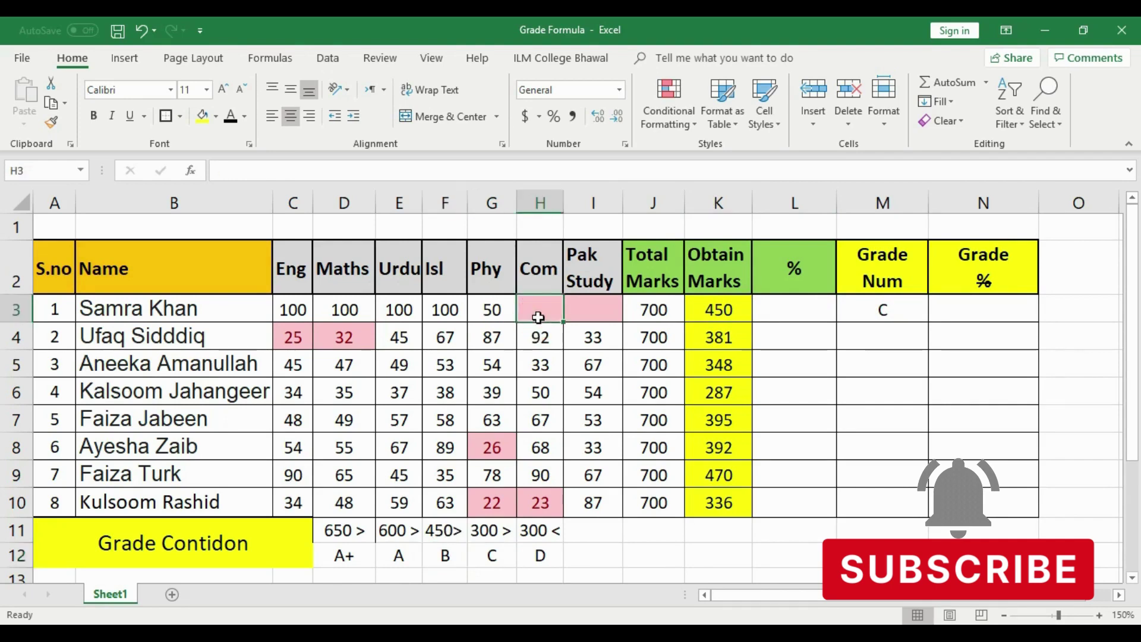
pyautogui.write('1')
pyautogui.click(871, 348)
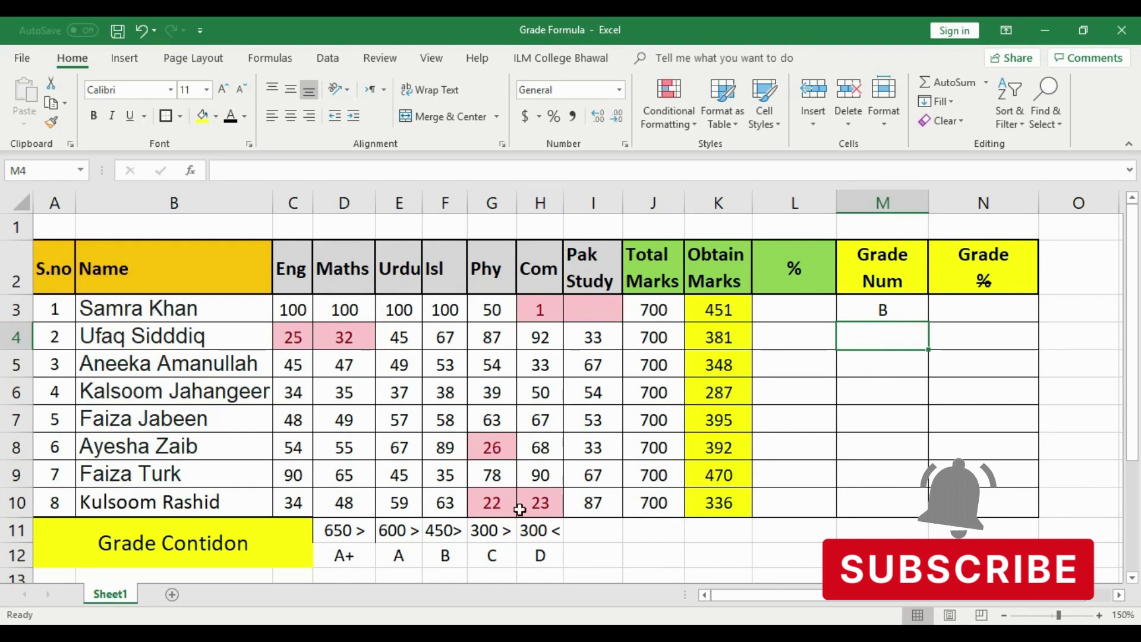
pyautogui.click(499, 533)
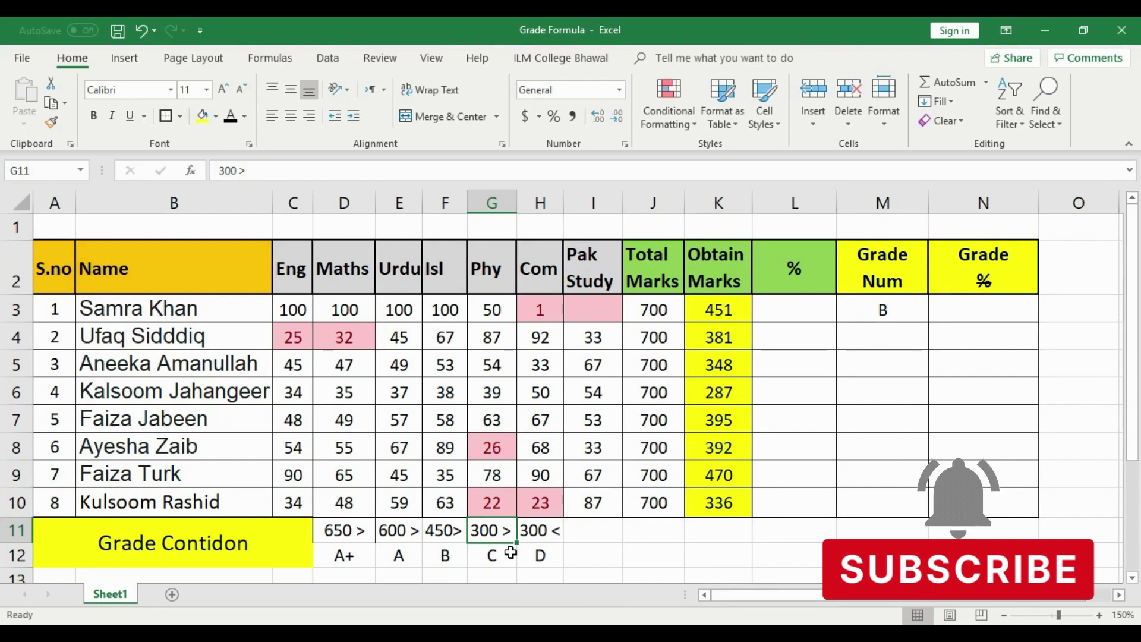
# Step: Enter 0 as the first student's Isl, Phy, Com and Pak Study marks
pyautogui.click(448, 305)
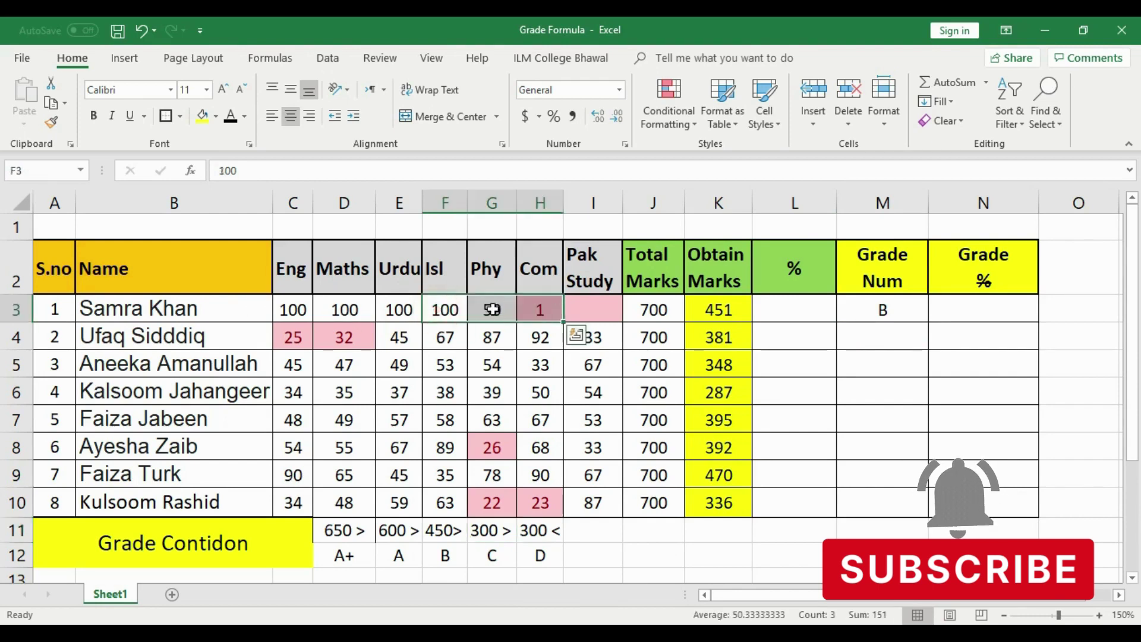
pyautogui.write('0')
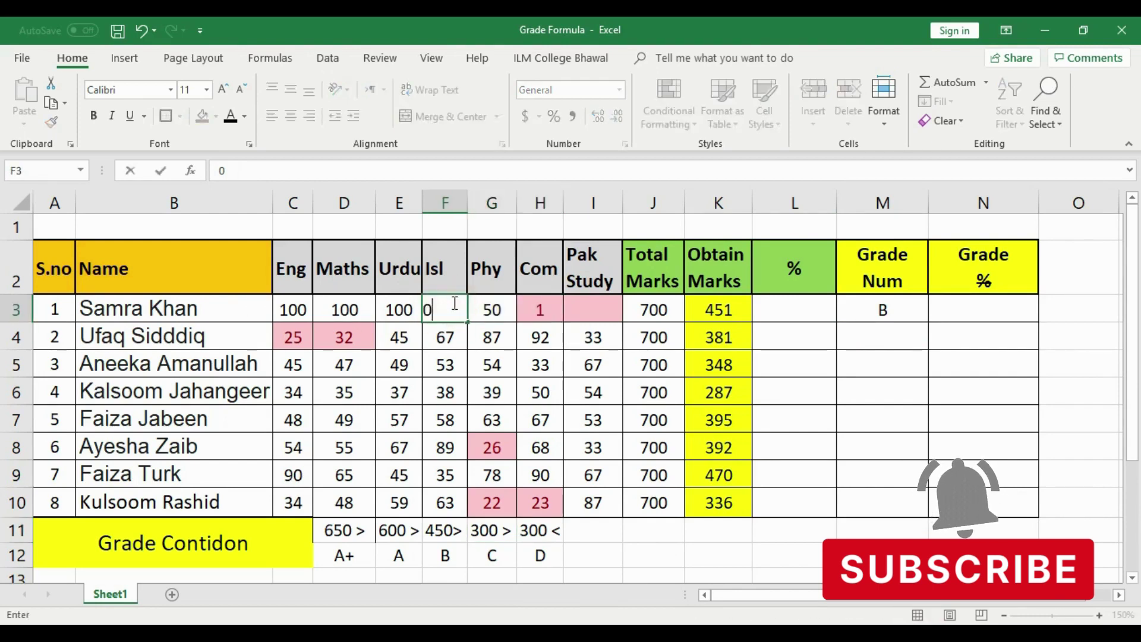
pyautogui.press('Tab')
pyautogui.write('0')
pyautogui.press('Tab')
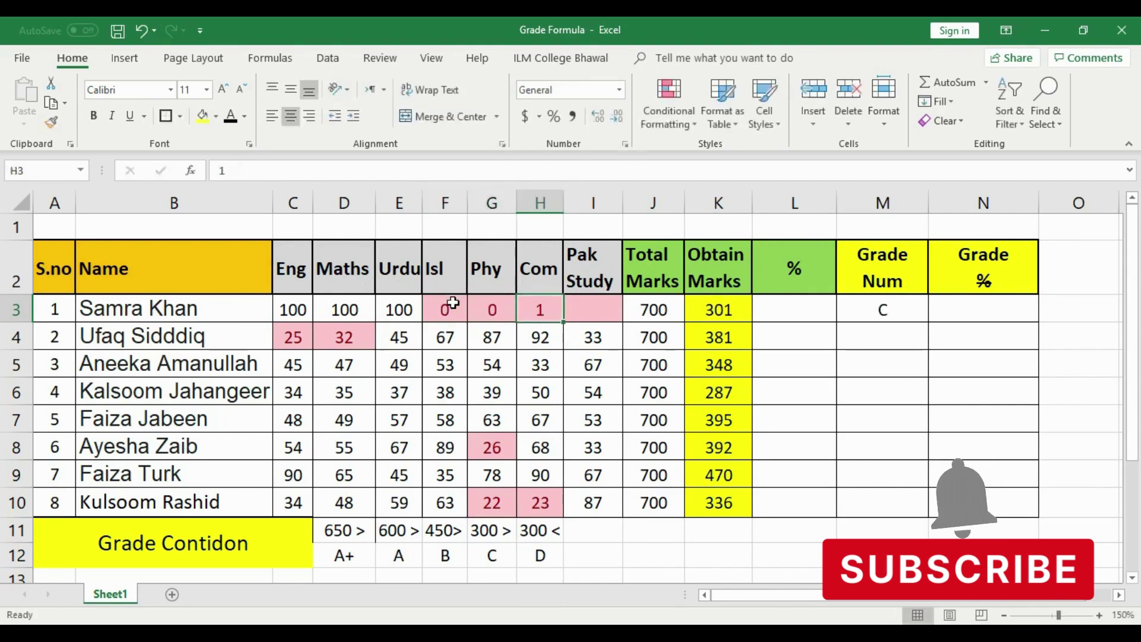
pyautogui.write('0')
pyautogui.press('Tab')
pyautogui.write('0')
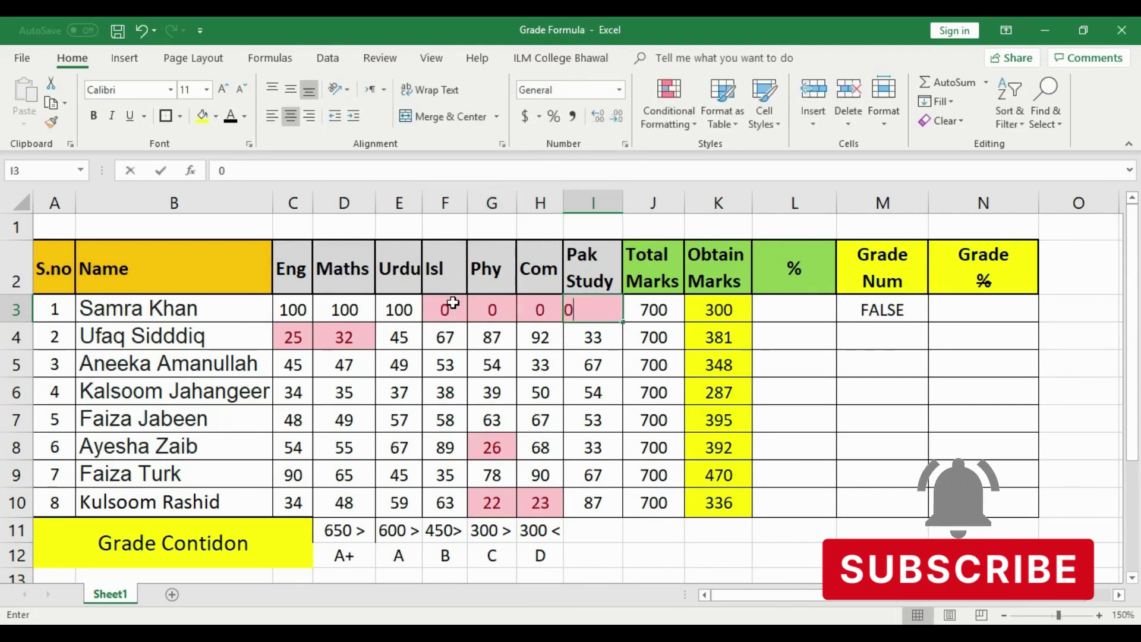
pyautogui.hotkey('ctrl', 'Return')
# Step: Inspect the Grade Num formula in row 3 and try an Isl mark of 1
pyautogui.press('Left')
pyautogui.press('Left')
pyautogui.press('Right')
pyautogui.press('Left')
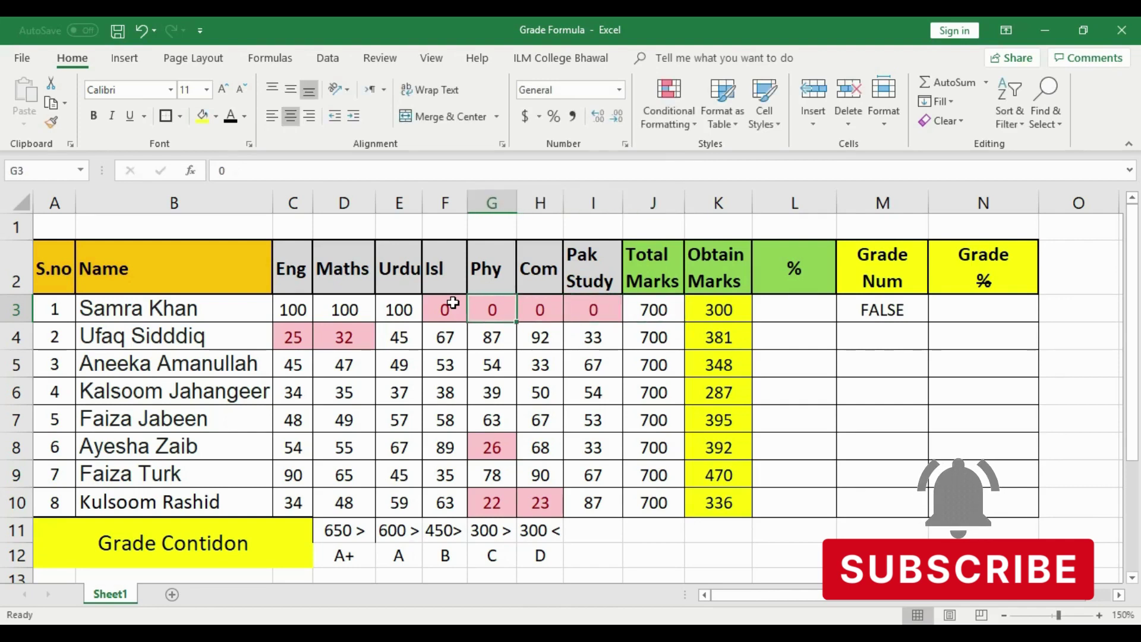
pyautogui.press('Left')
pyautogui.press('Right')
pyautogui.press('Right')
pyautogui.press('Right')
pyautogui.press('Right')
pyautogui.press('Right')
pyautogui.press('Right')
pyautogui.press('Right')
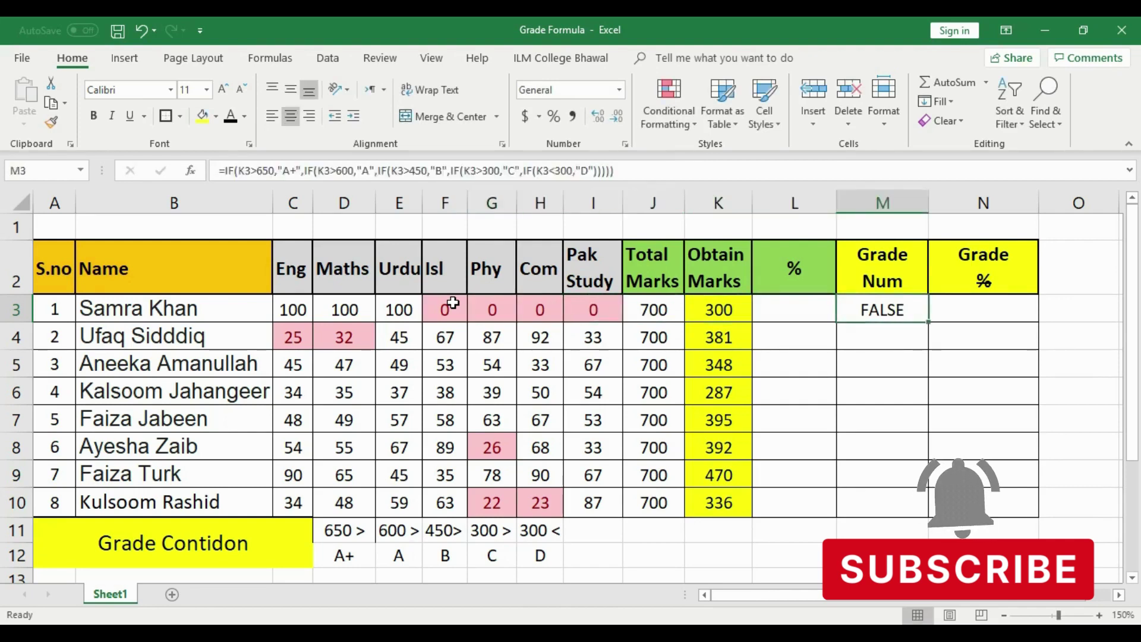
pyautogui.press('Right')
pyautogui.press('Left')
pyautogui.press('Left')
pyautogui.press('Left')
pyautogui.press('Left')
pyautogui.press('Left')
pyautogui.press('Left')
pyautogui.press('Left')
pyautogui.press('Left')
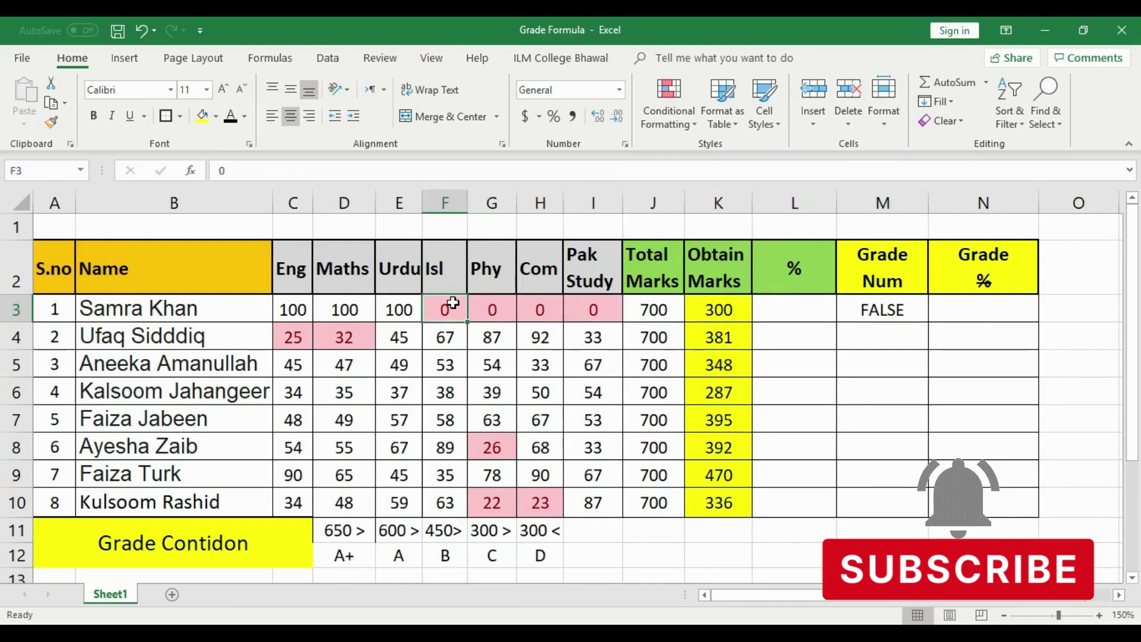
pyautogui.write('1')
pyautogui.press('Right')
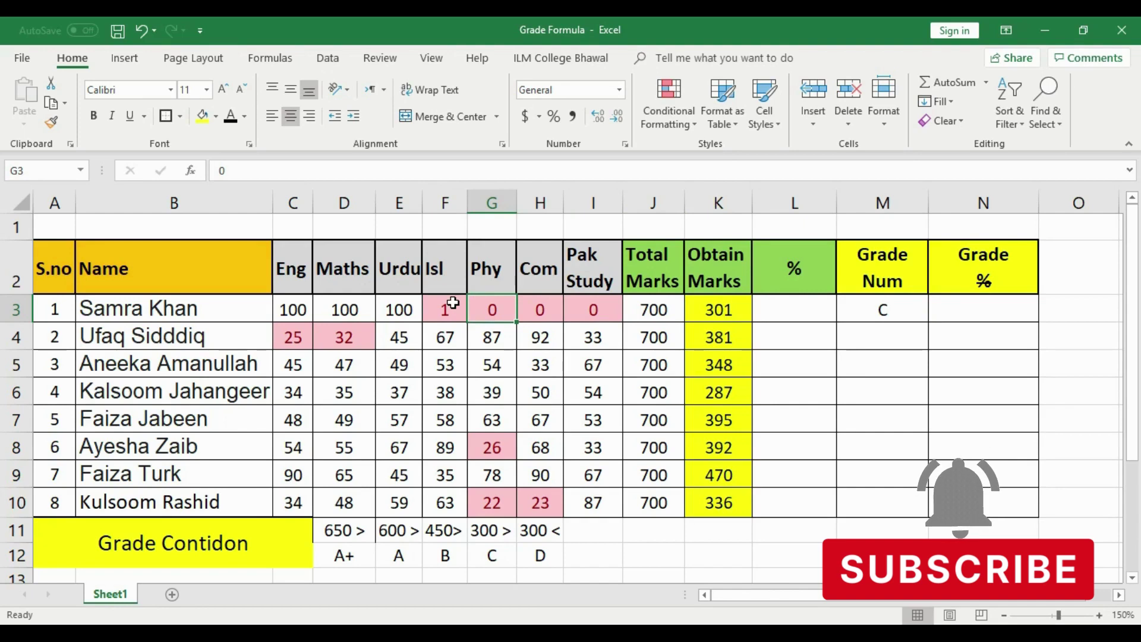
pyautogui.press('Right')
pyautogui.press('Right')
pyautogui.press('Right')
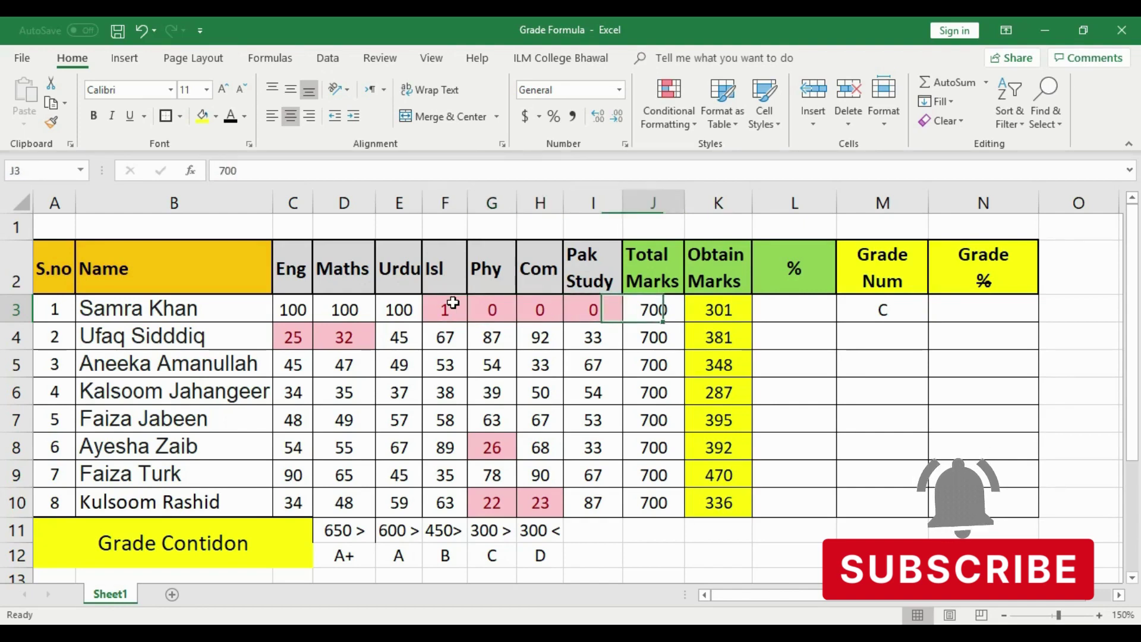
pyautogui.press('Right')
pyautogui.press('Right')
pyautogui.press('Right')
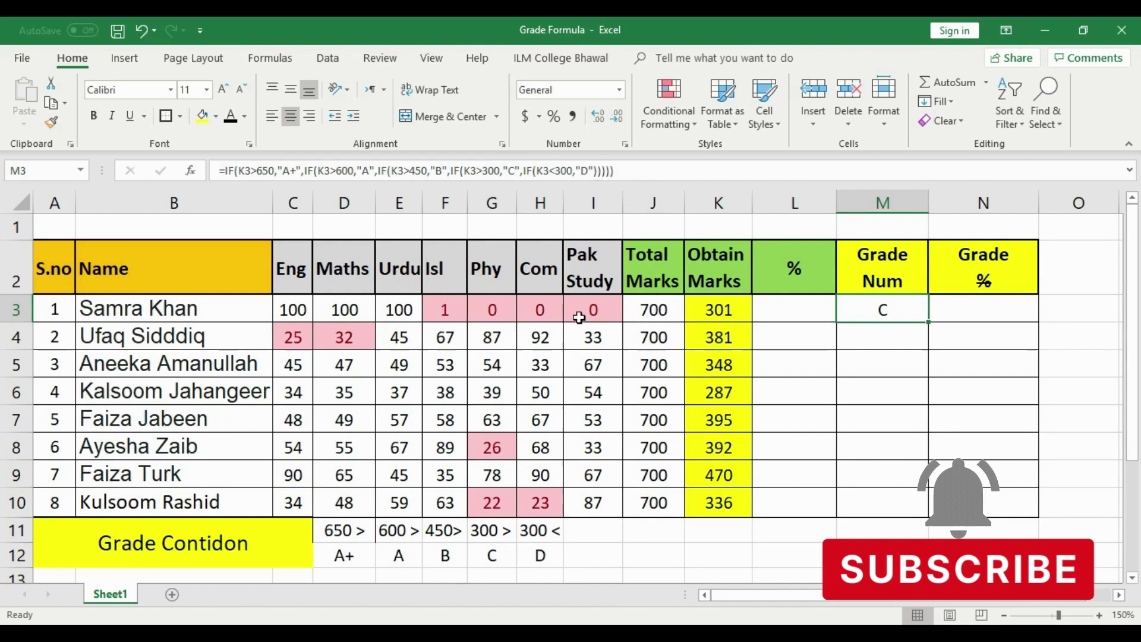
# Step: Set the Urdu mark in E3 to 0, then review the H11 condition and M3 grade formula
pyautogui.click(460, 309)
pyautogui.click(508, 309)
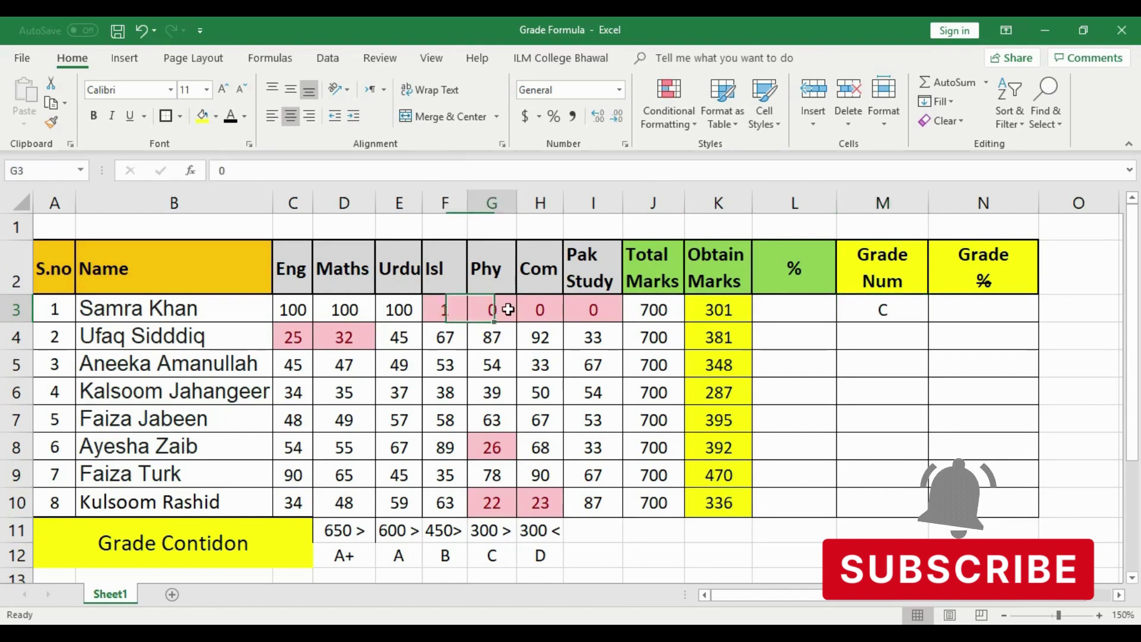
pyautogui.click(446, 310)
pyautogui.click(404, 309)
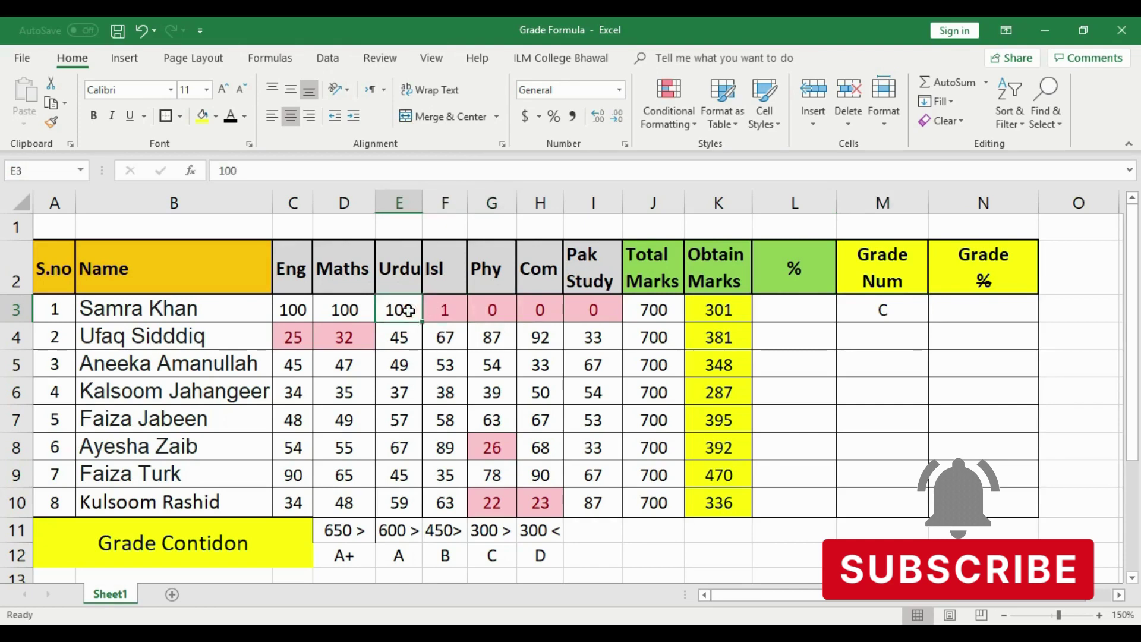
pyautogui.write('0')
pyautogui.press('Tab')
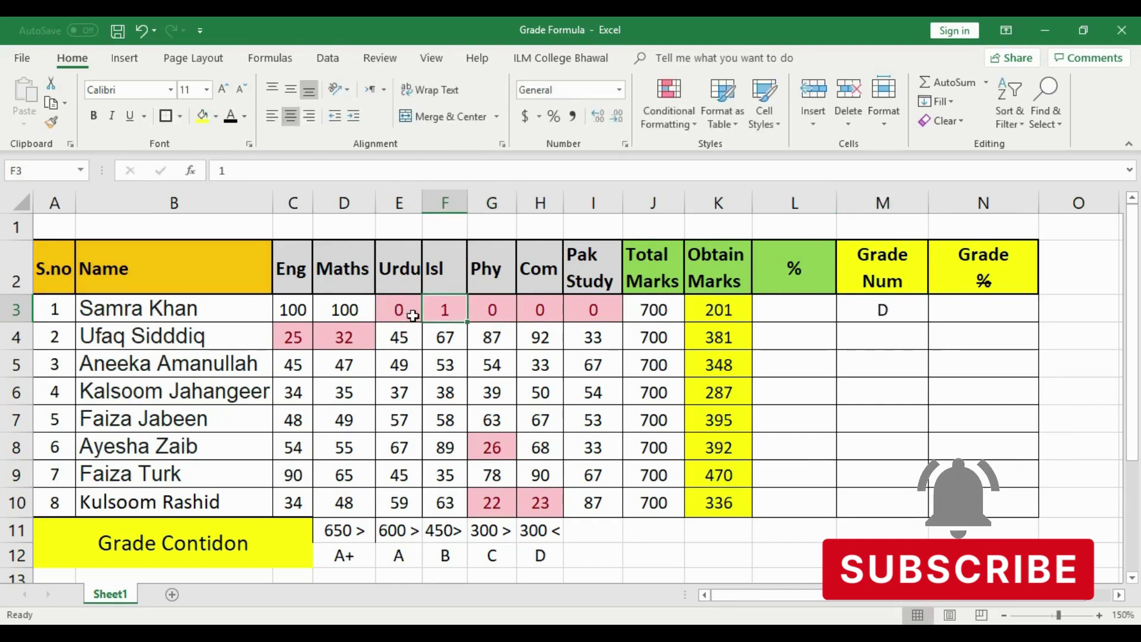
pyautogui.click(550, 537)
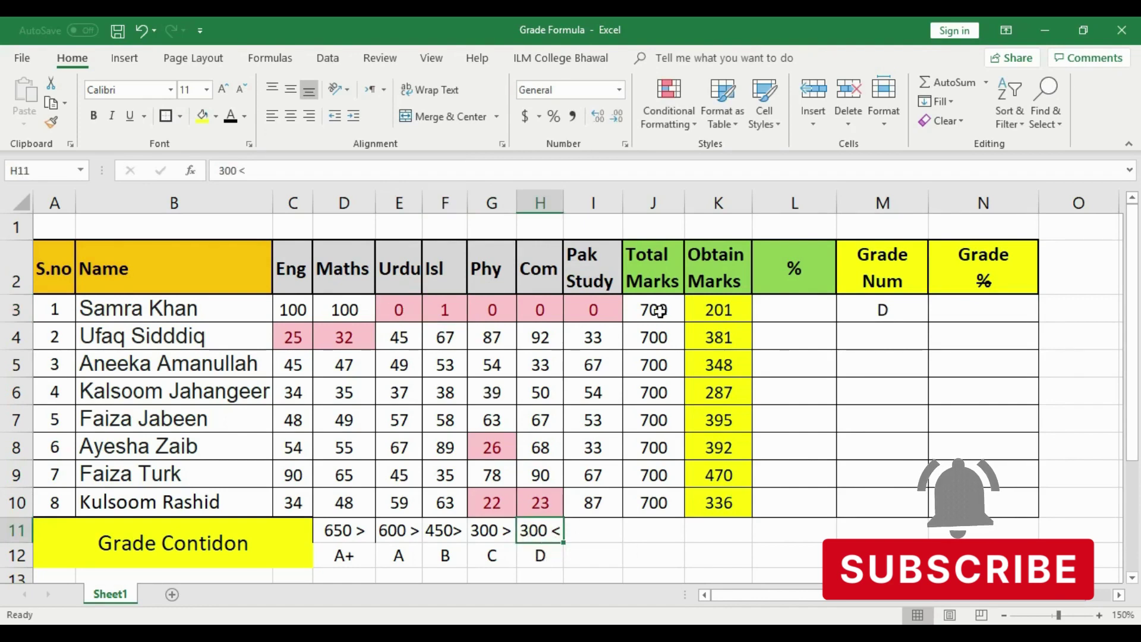
pyautogui.click(718, 308)
pyautogui.click(880, 308)
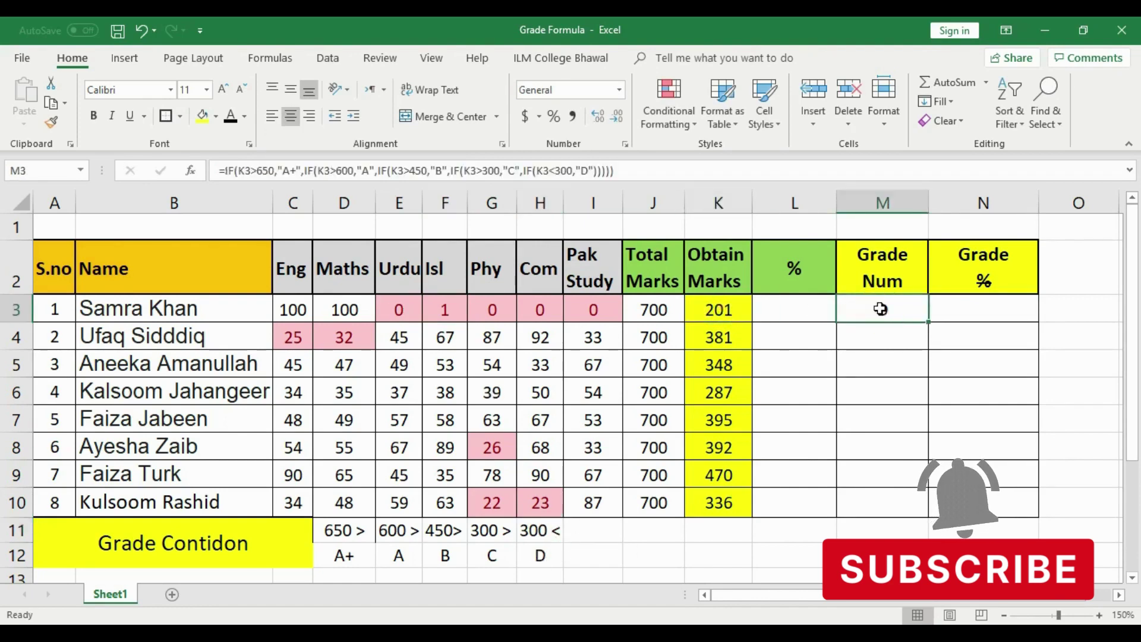
# Step: Enter the first student's marks as 98, 77, 67, 87 and 92 across row 3
pyautogui.click(397, 316)
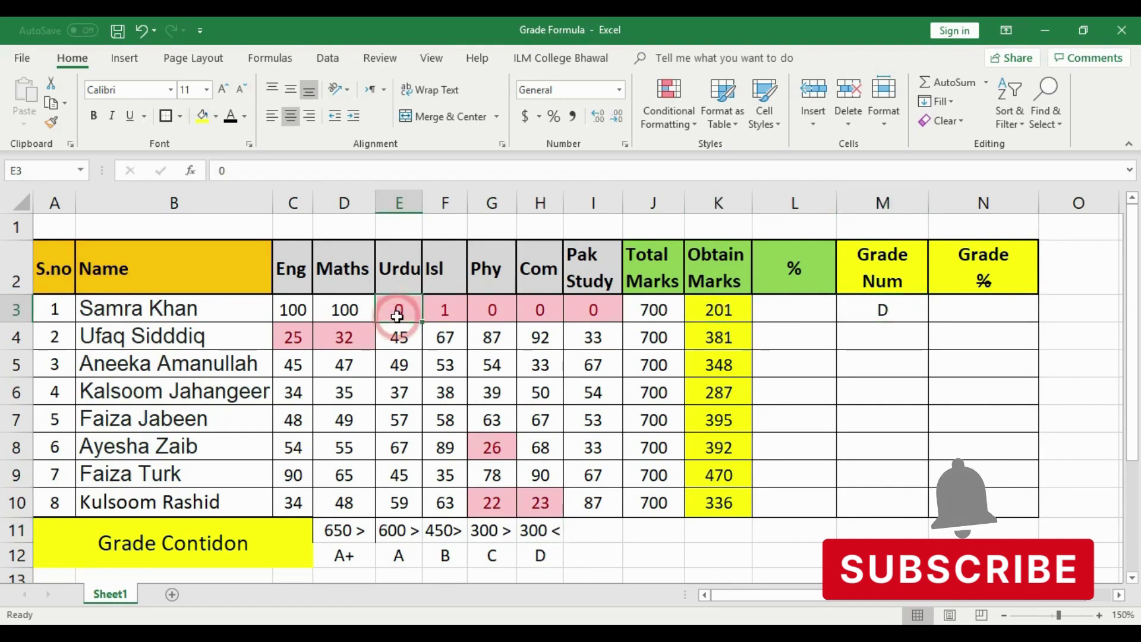
pyautogui.write('2')
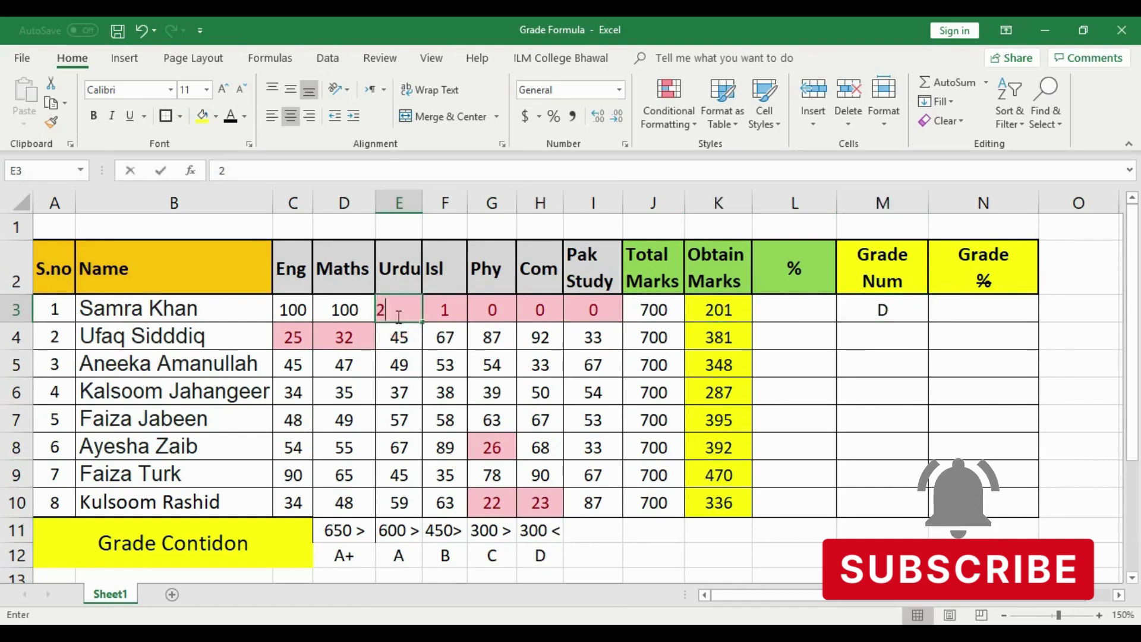
pyautogui.write('98')
pyautogui.click(454, 306)
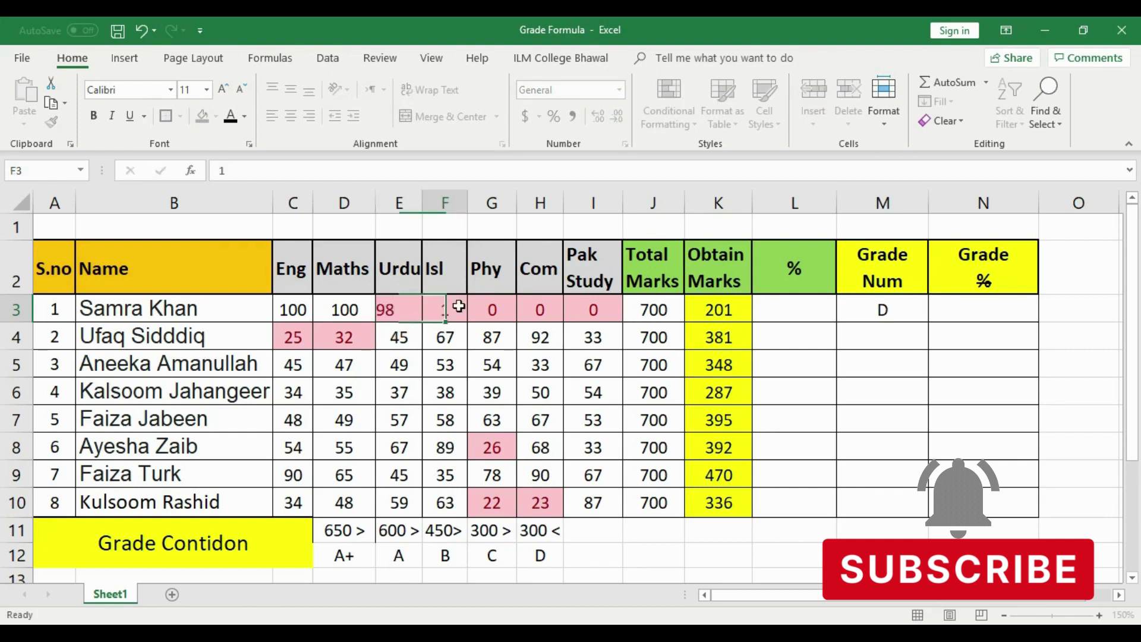
pyautogui.write('7')
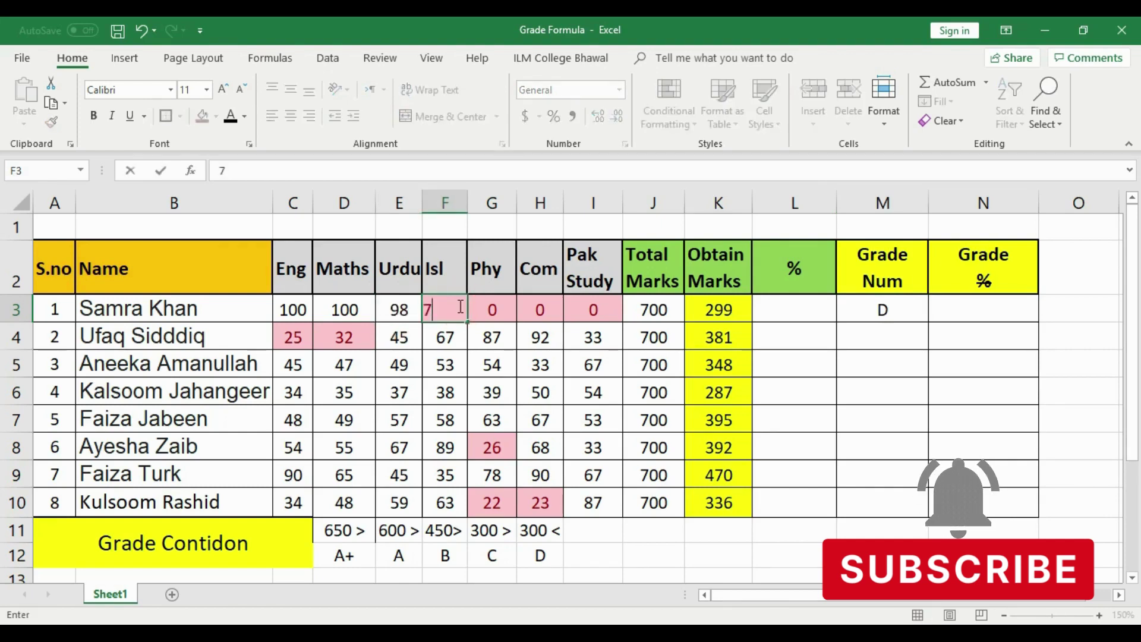
pyautogui.write('7')
pyautogui.click(489, 309)
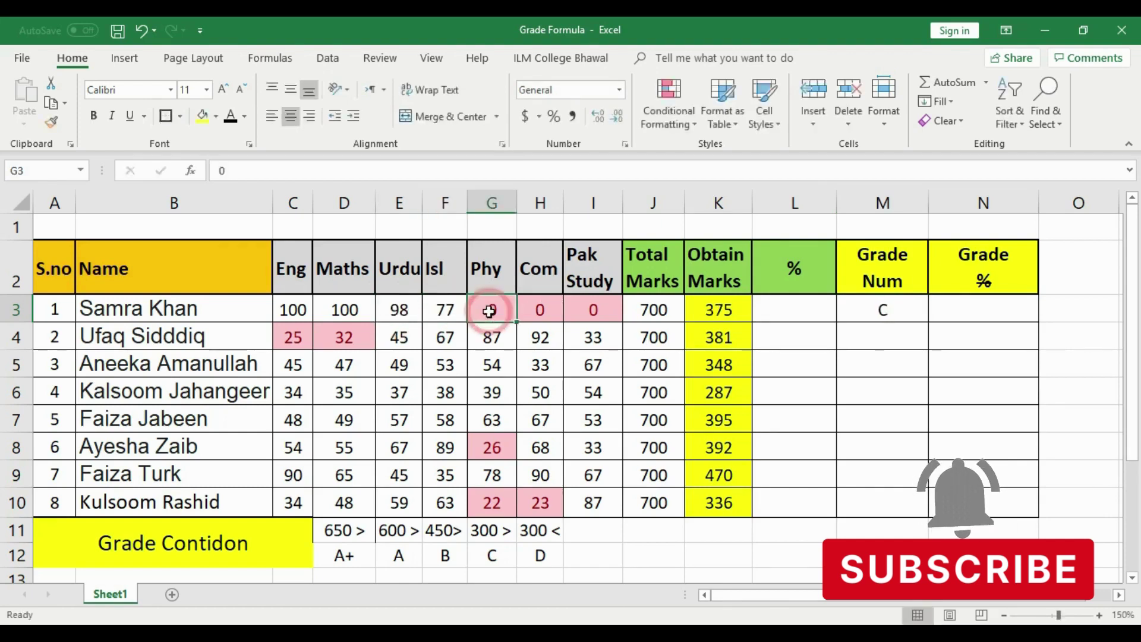
pyautogui.write('67')
pyautogui.click(555, 315)
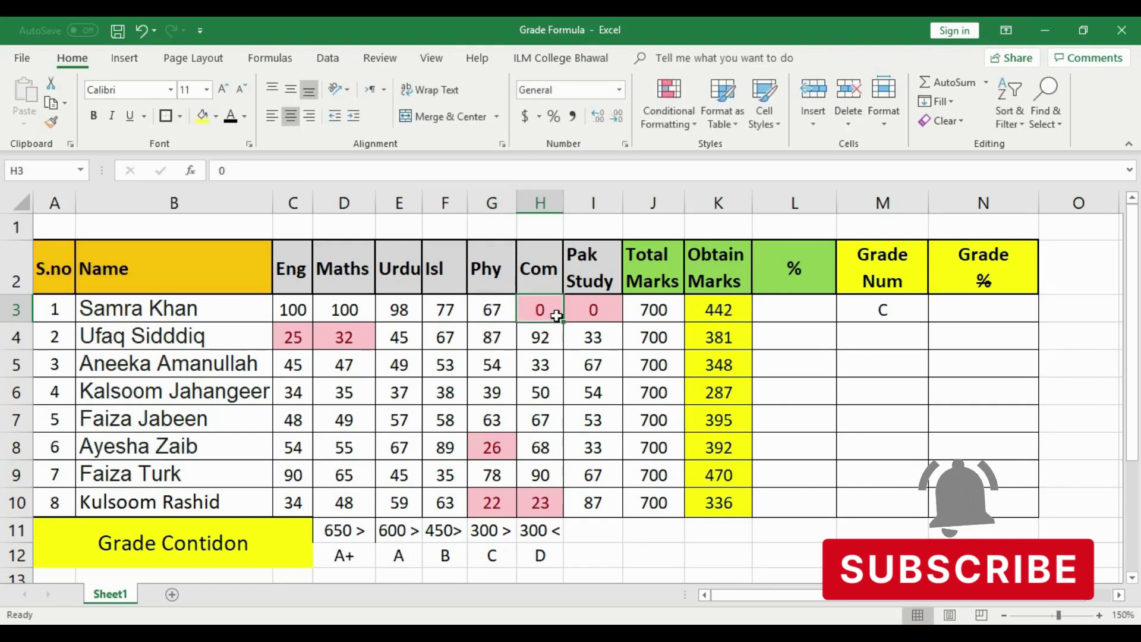
pyautogui.write('87')
pyautogui.click(592, 309)
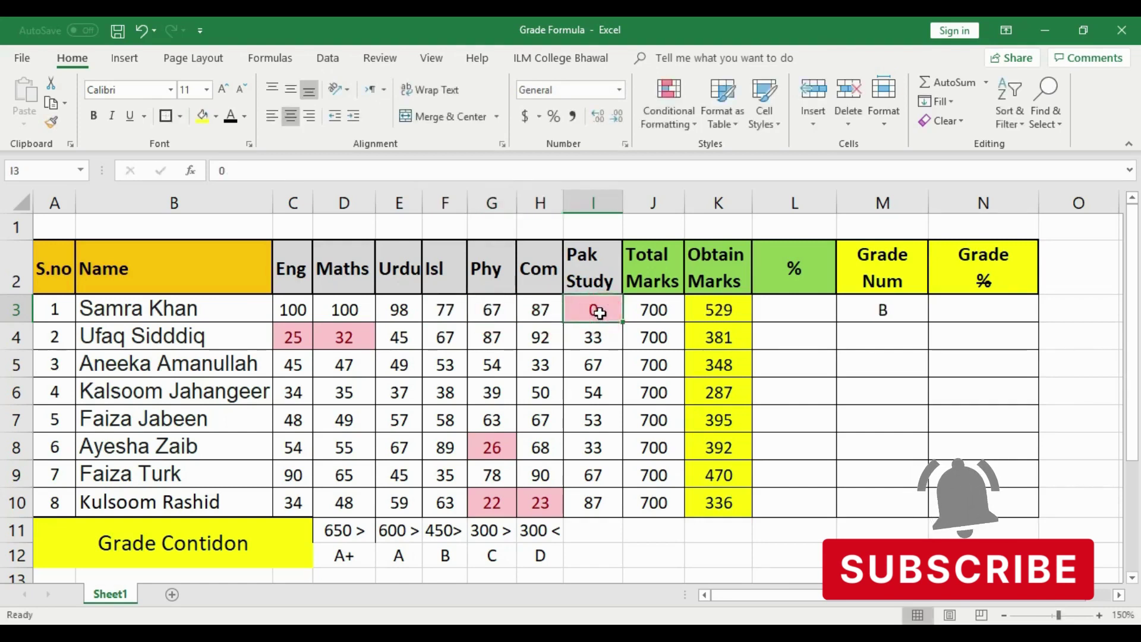
pyautogui.write('92')
pyautogui.click(872, 384)
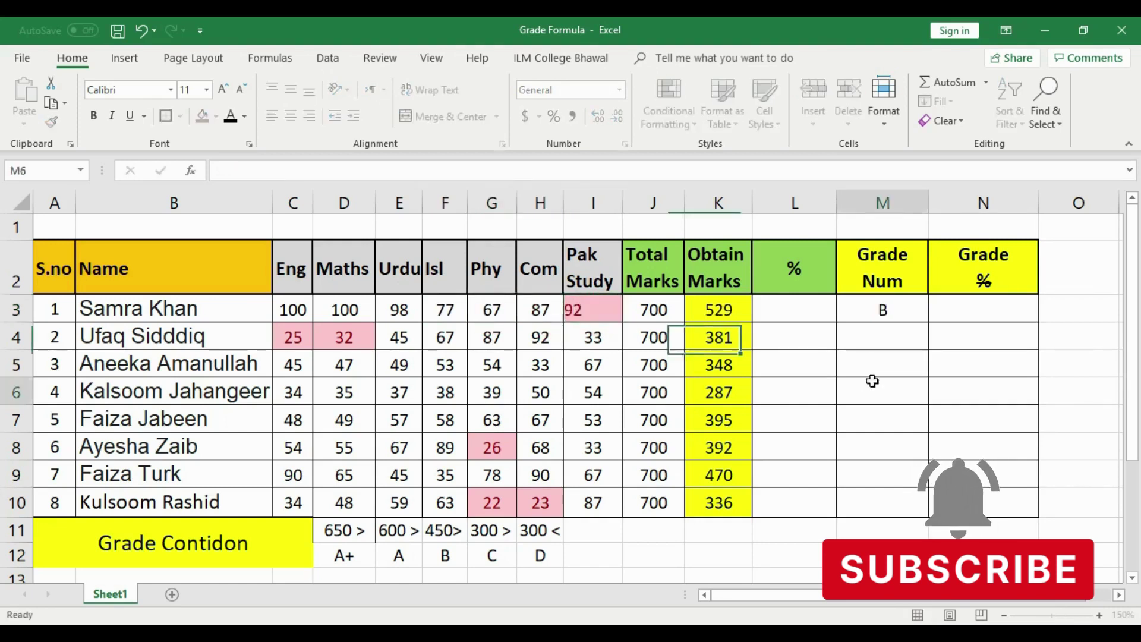
# Step: Check that M3 now shows A, reviewing the SUM formula and the 650 > condition
pyautogui.click(893, 314)
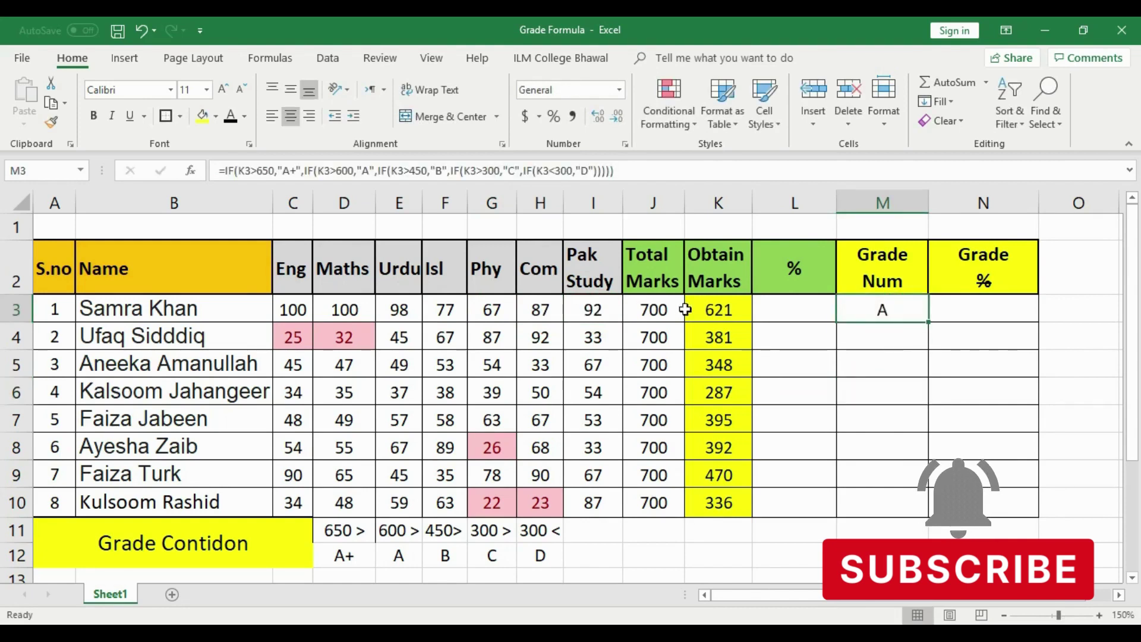
pyautogui.click(728, 310)
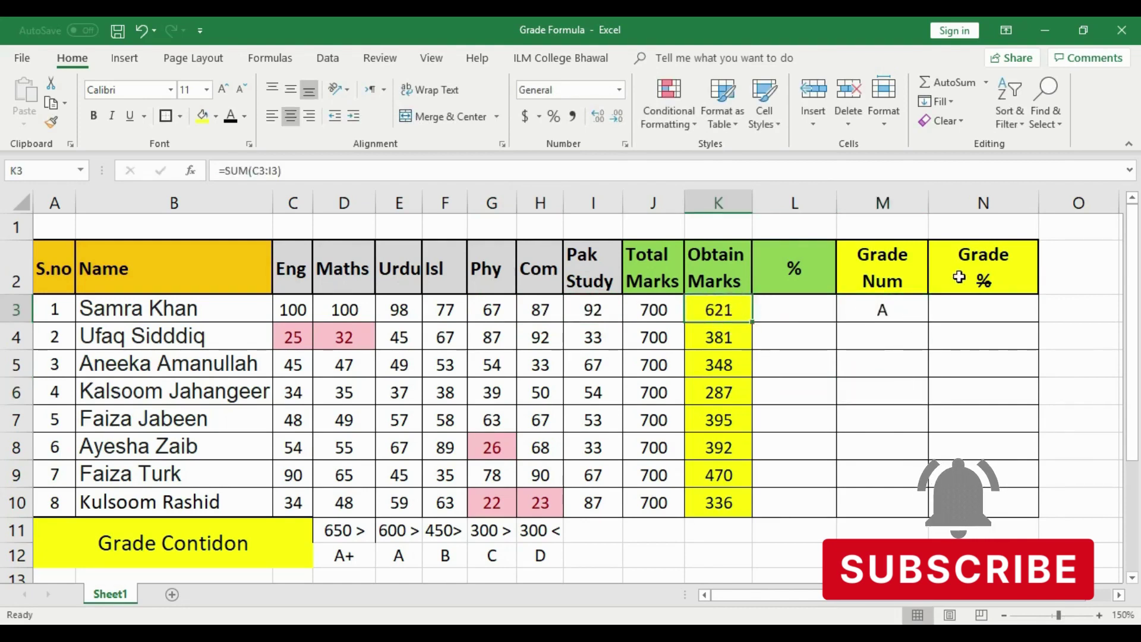
pyautogui.click(355, 531)
pyautogui.click(904, 312)
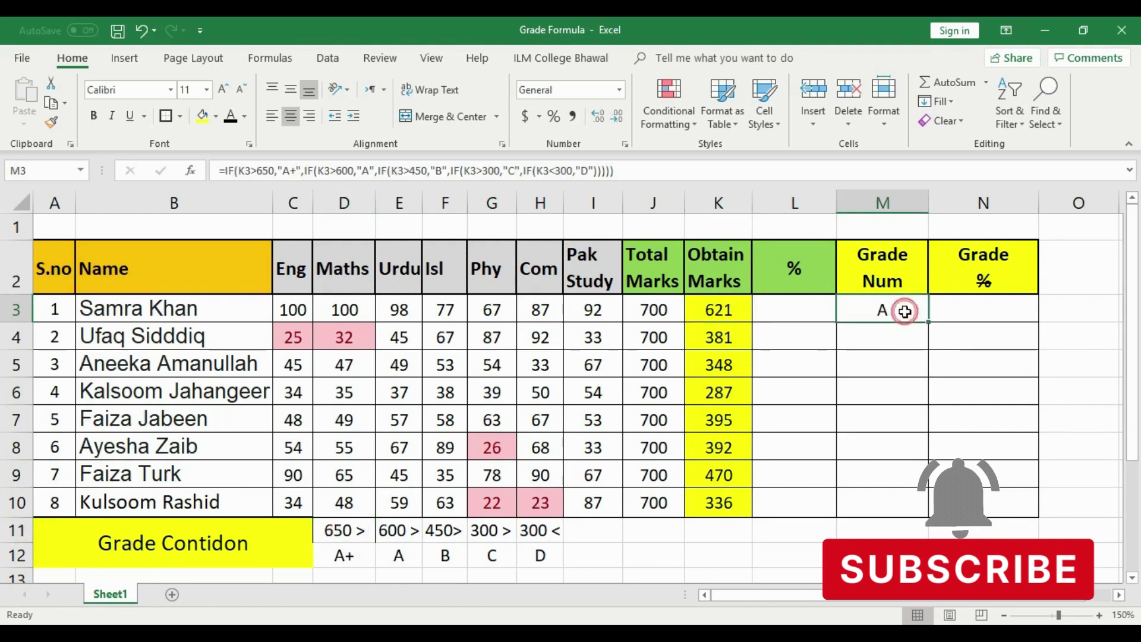
# Step: Fill the M3 grade formula down to M10 and select K3:K10 to check the totals
pyautogui.moveTo(930, 323); pyautogui.dragTo(926, 515)
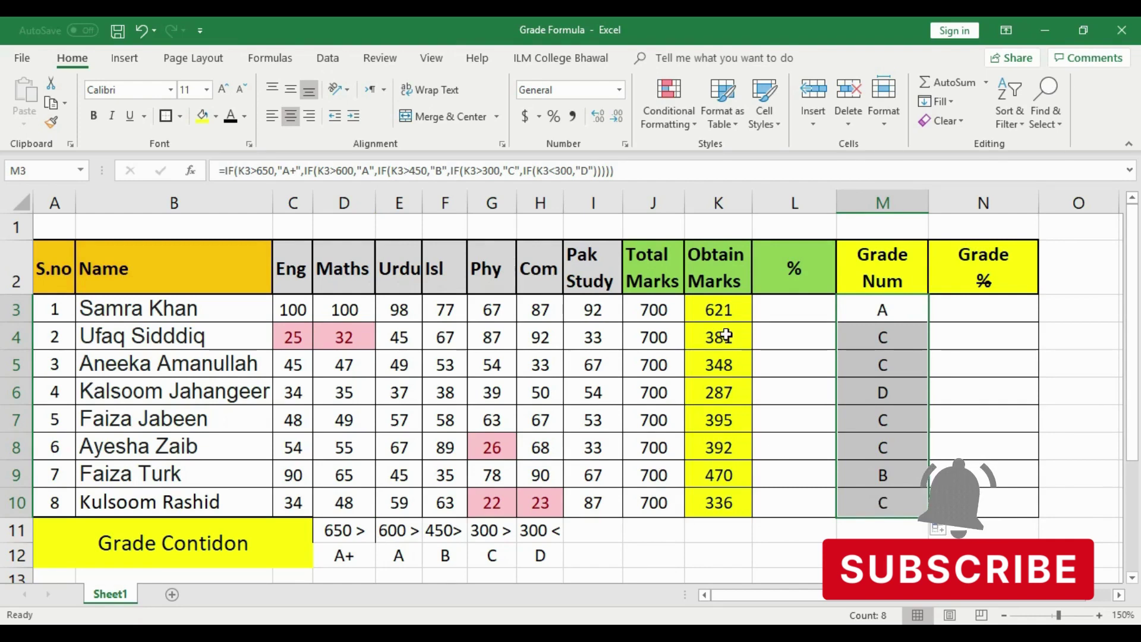
pyautogui.moveTo(720, 310); pyautogui.dragTo(727, 501)
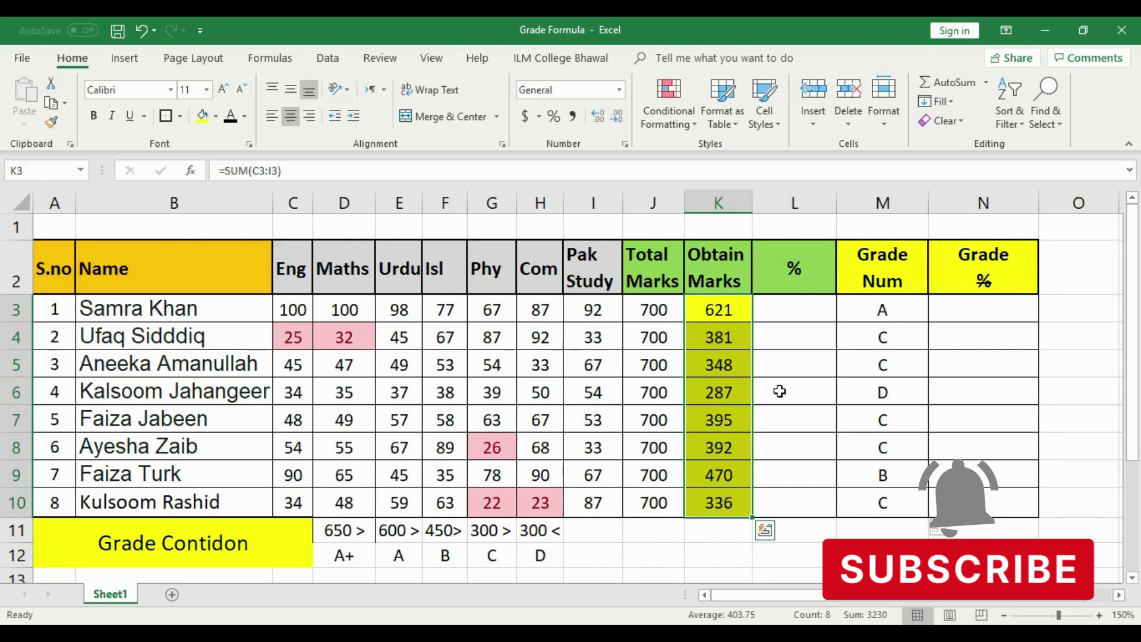
# Step: Narrow column L and format L3:L10 with Percent Style
pyautogui.moveTo(834, 211); pyautogui.dragTo(808, 205)
pyautogui.click(828, 389)
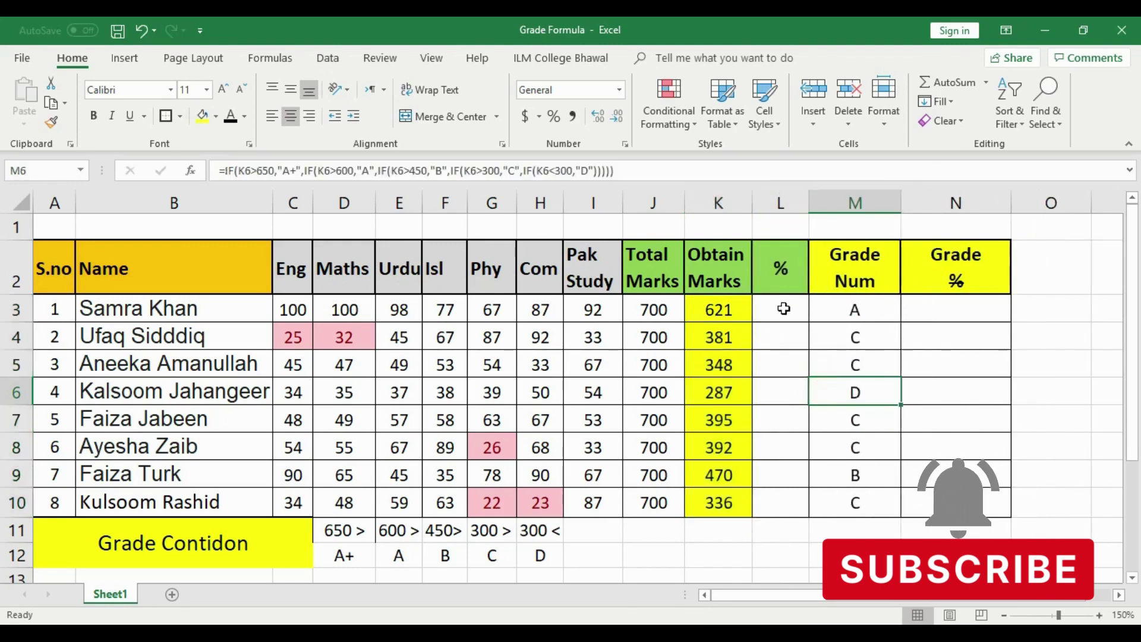
pyautogui.moveTo(788, 307); pyautogui.dragTo(775, 499)
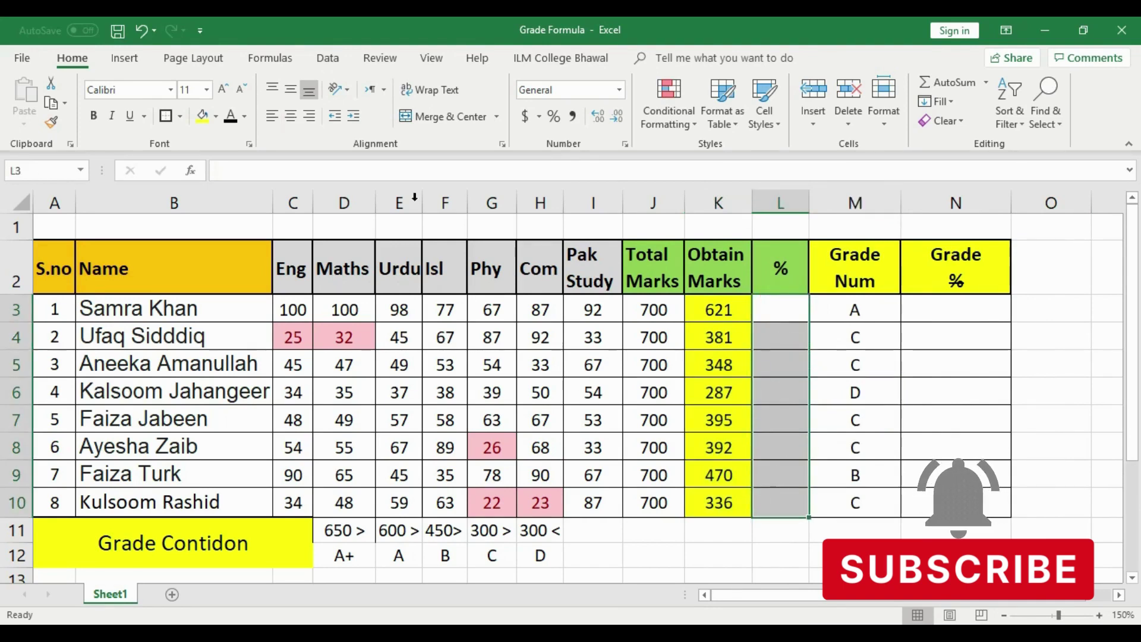
pyautogui.click(554, 117)
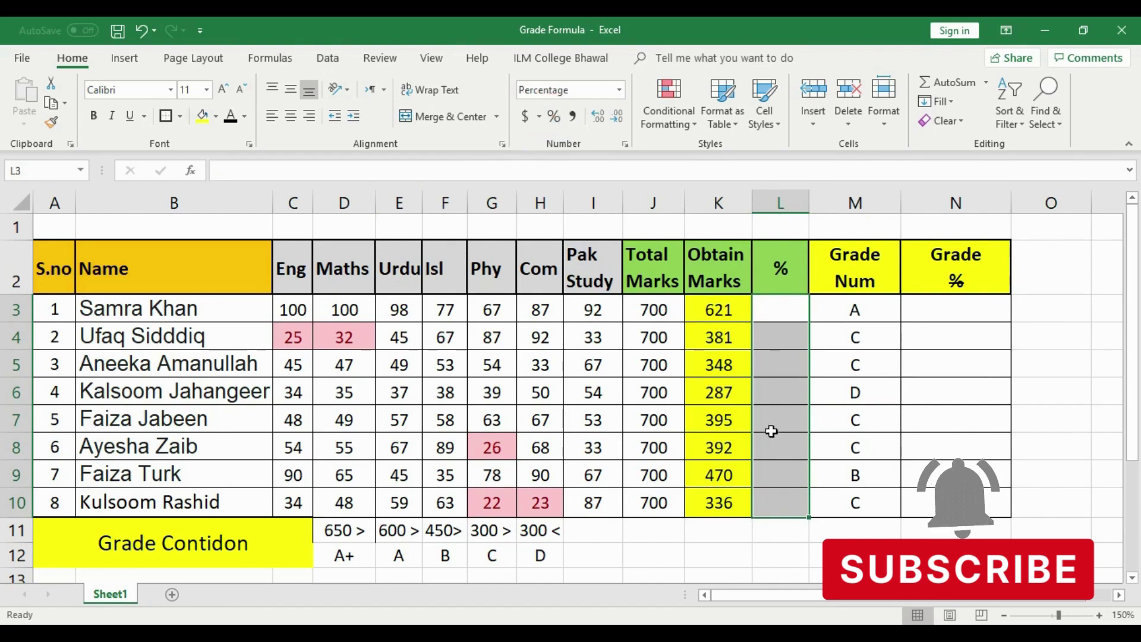
pyautogui.click(770, 469)
# Step: Enter =K3/J3 in L3 and fill it down to L10, giving 89% to 48%
pyautogui.click(767, 315)
pyautogui.write('=')
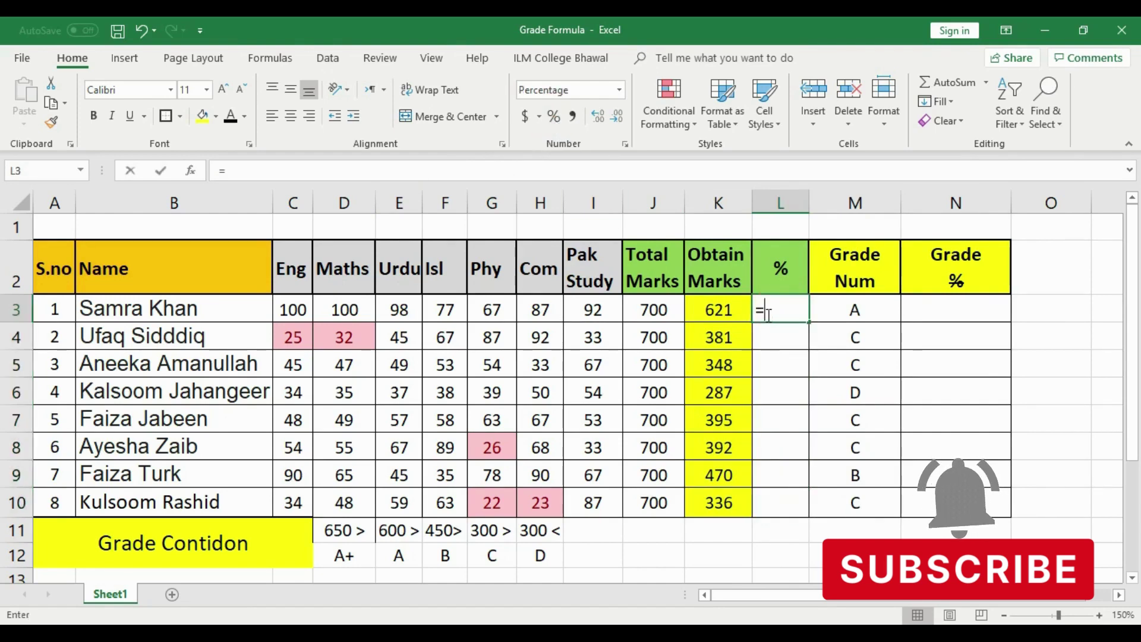
pyautogui.click(719, 310)
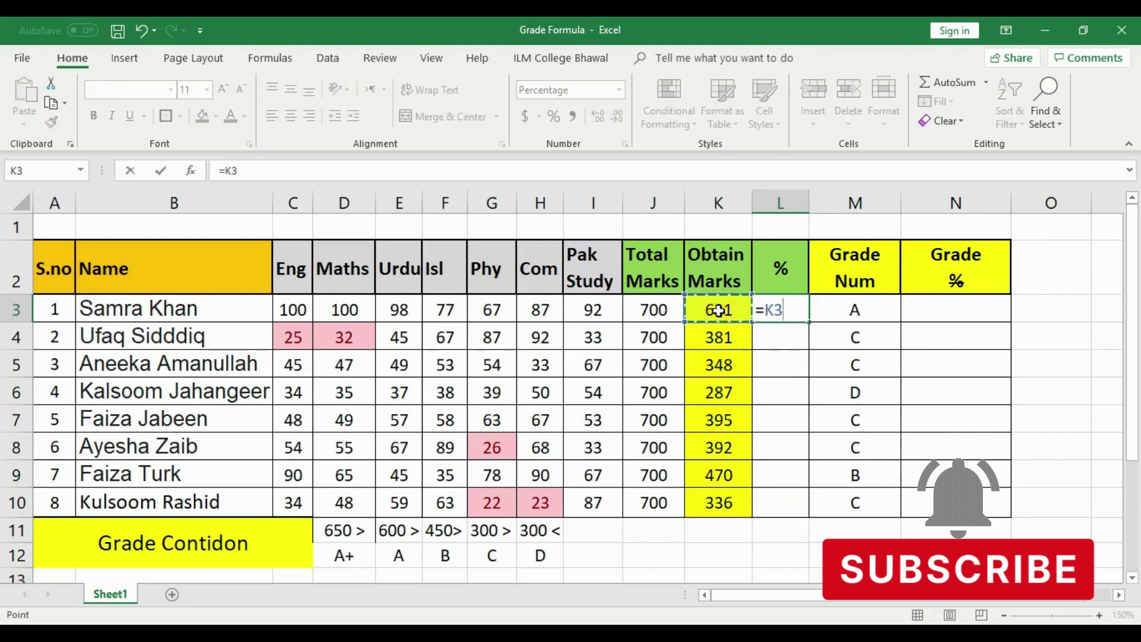
pyautogui.write('/')
pyautogui.click(653, 310)
pyautogui.press('Return')
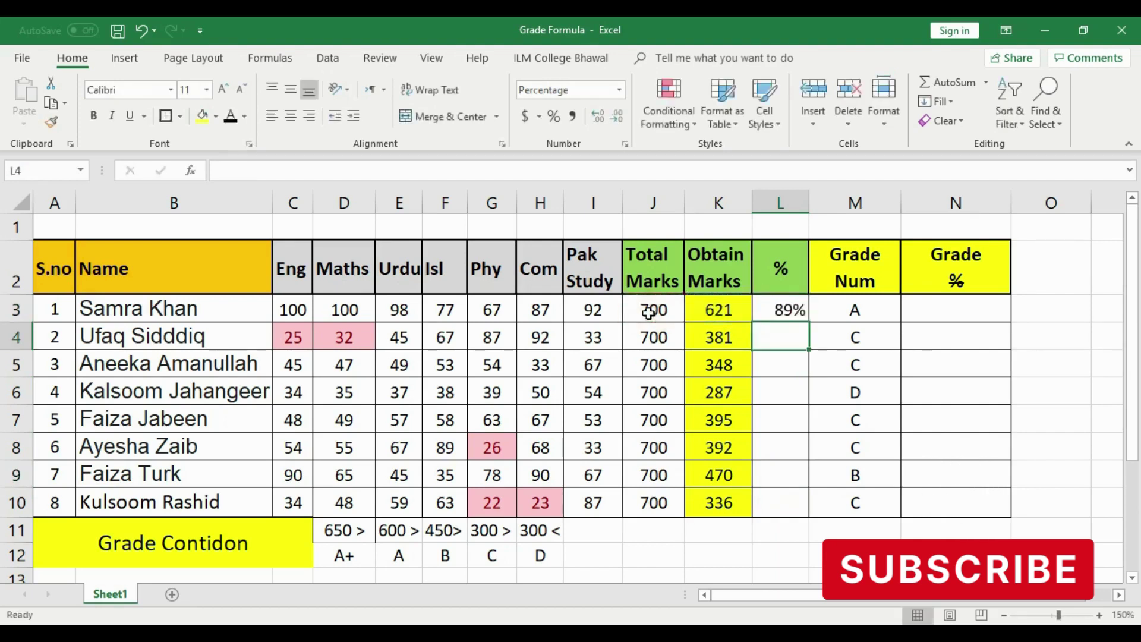
pyautogui.click(783, 307)
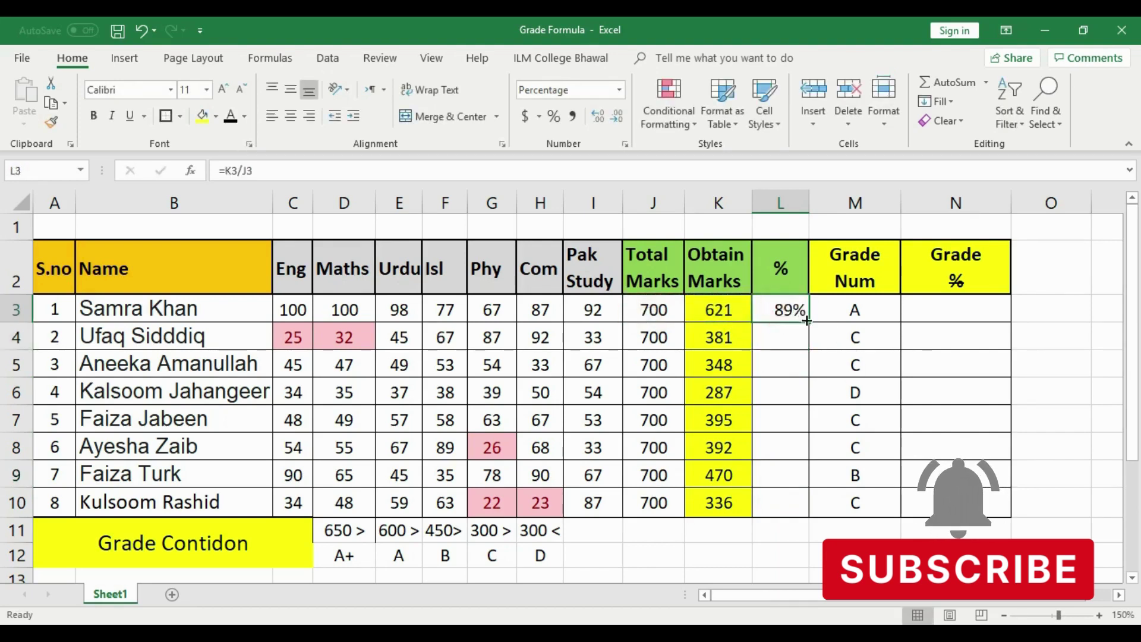
pyautogui.moveTo(808, 322); pyautogui.dragTo(801, 513)
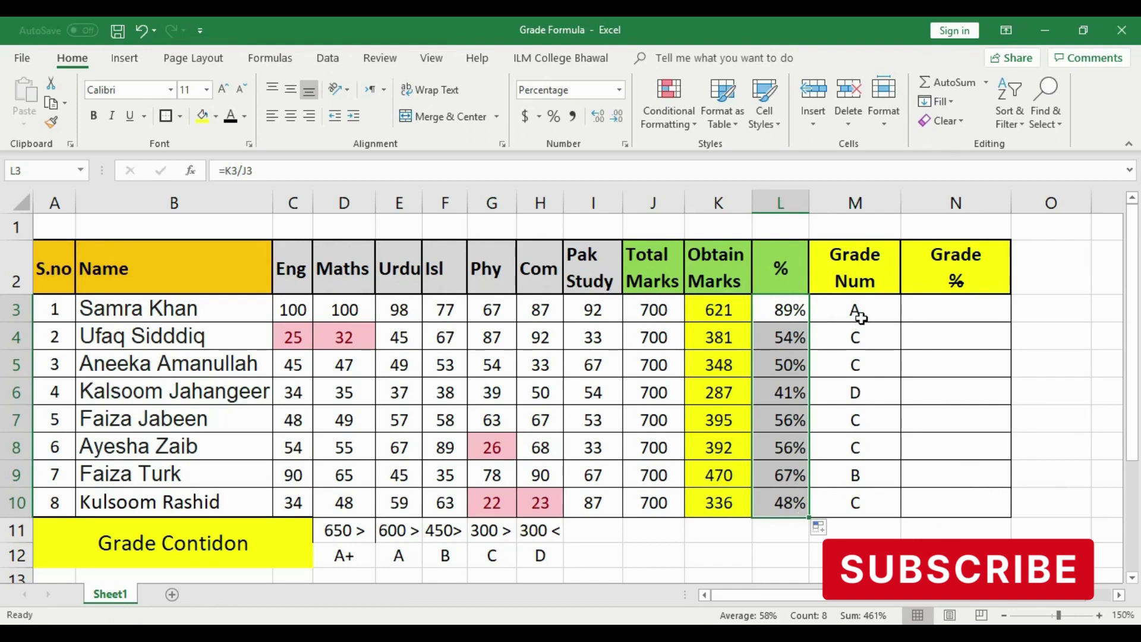
pyautogui.moveTo(860, 315); pyautogui.dragTo(877, 505)
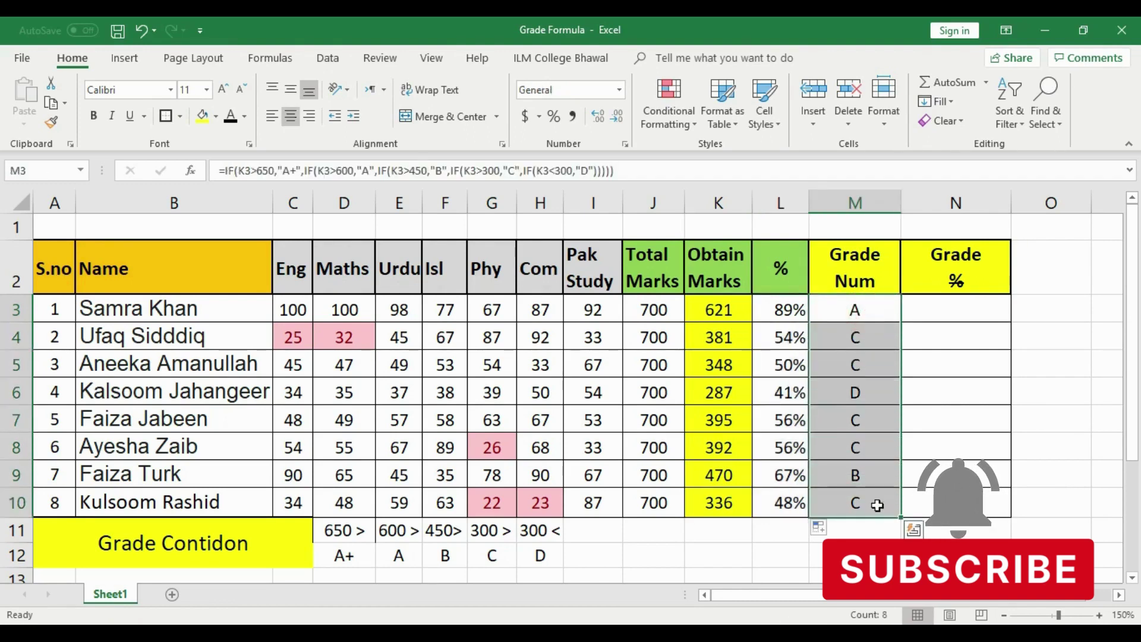
pyautogui.moveTo(859, 311); pyautogui.dragTo(875, 498)
# Step: Change the D11 and E11 thresholds to 85% and 70 %, widening column E
pyautogui.click(947, 425)
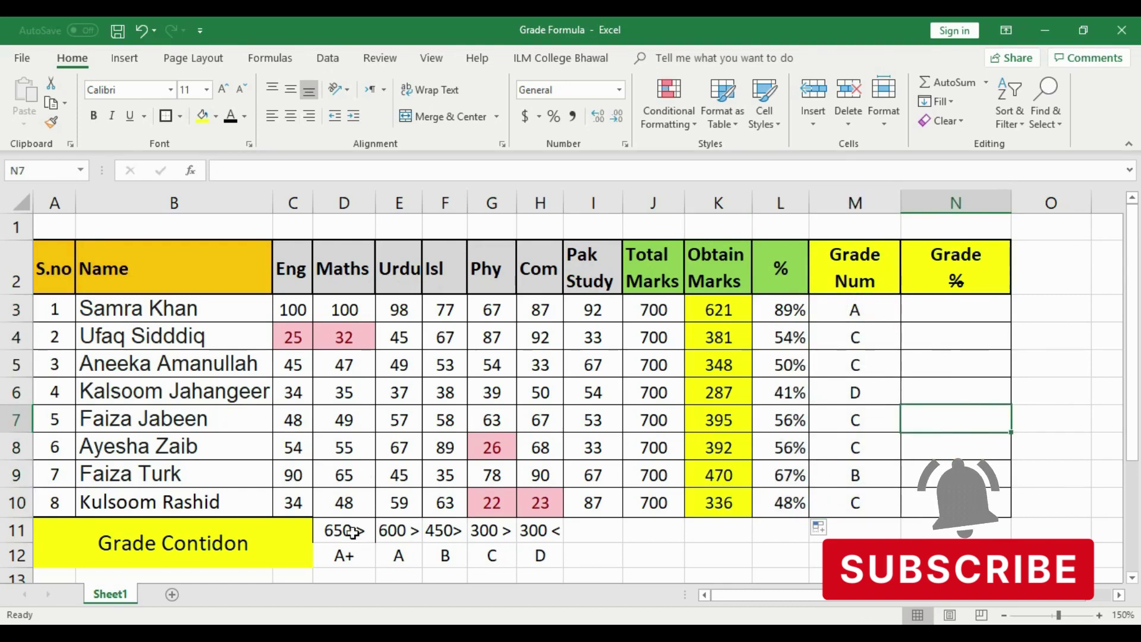
pyautogui.doubleClick(352, 532)
pyautogui.press('BackSpace')
pyautogui.press('BackSpace')
pyautogui.press('BackSpace')
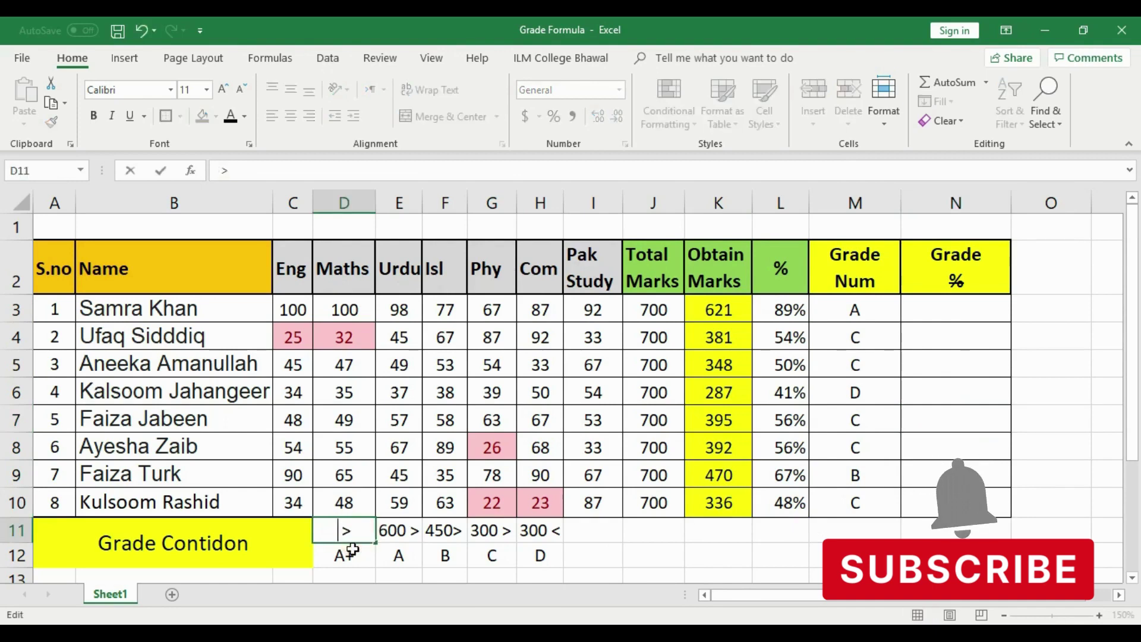
pyautogui.write('85 ')
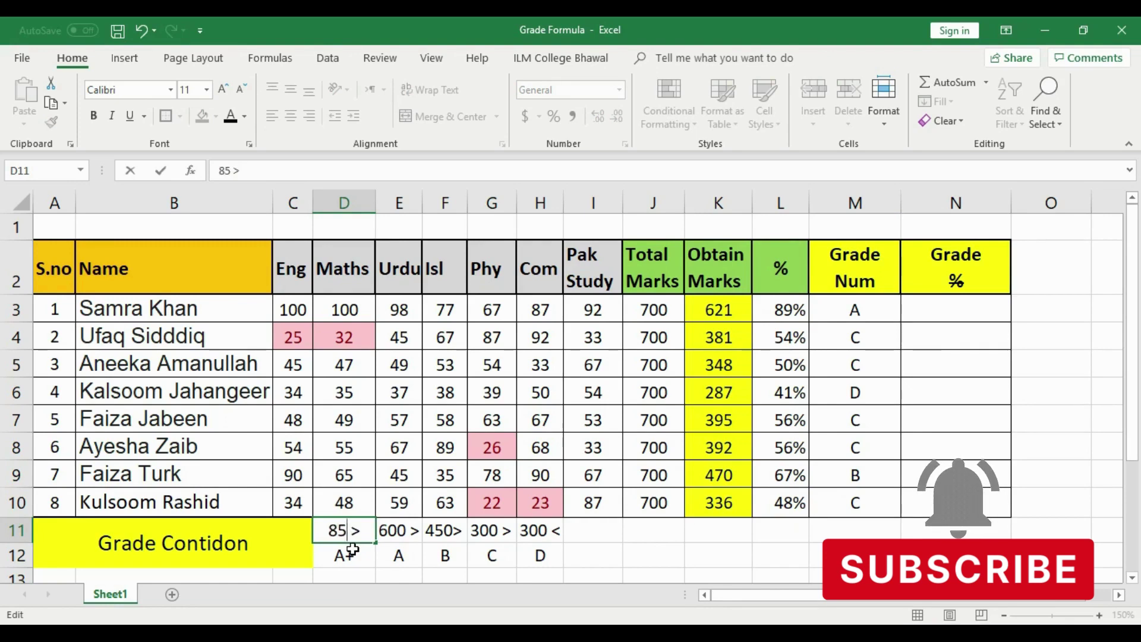
pyautogui.write('%')
pyautogui.click(353, 550)
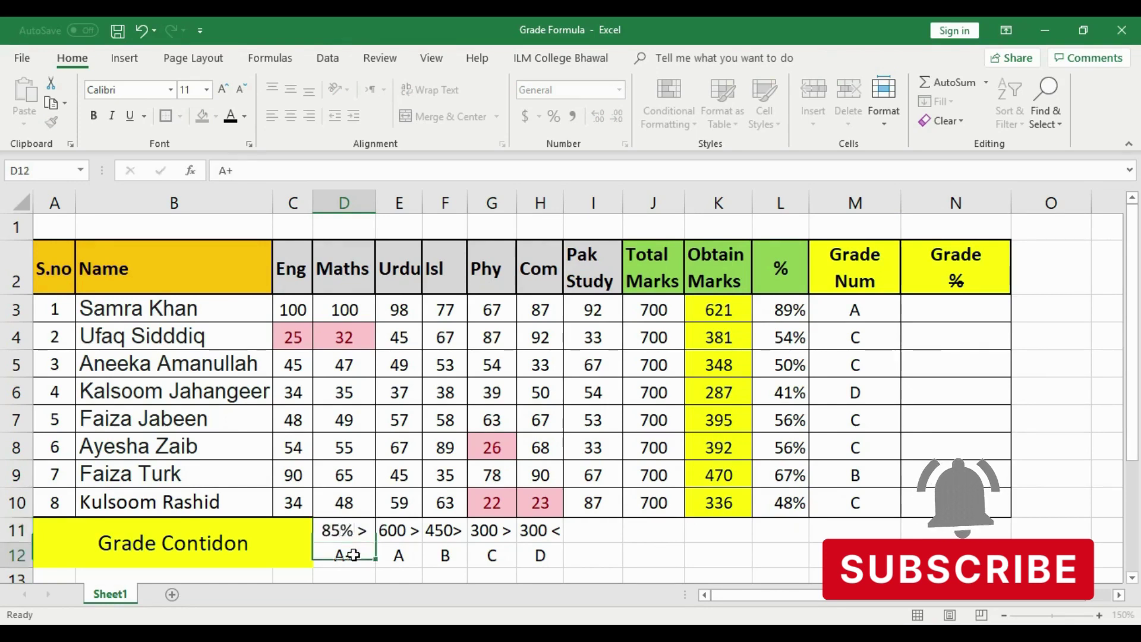
pyautogui.doubleClick(404, 530)
pyautogui.press('BackSpace')
pyautogui.press('BackSpace')
pyautogui.press('BackSpace')
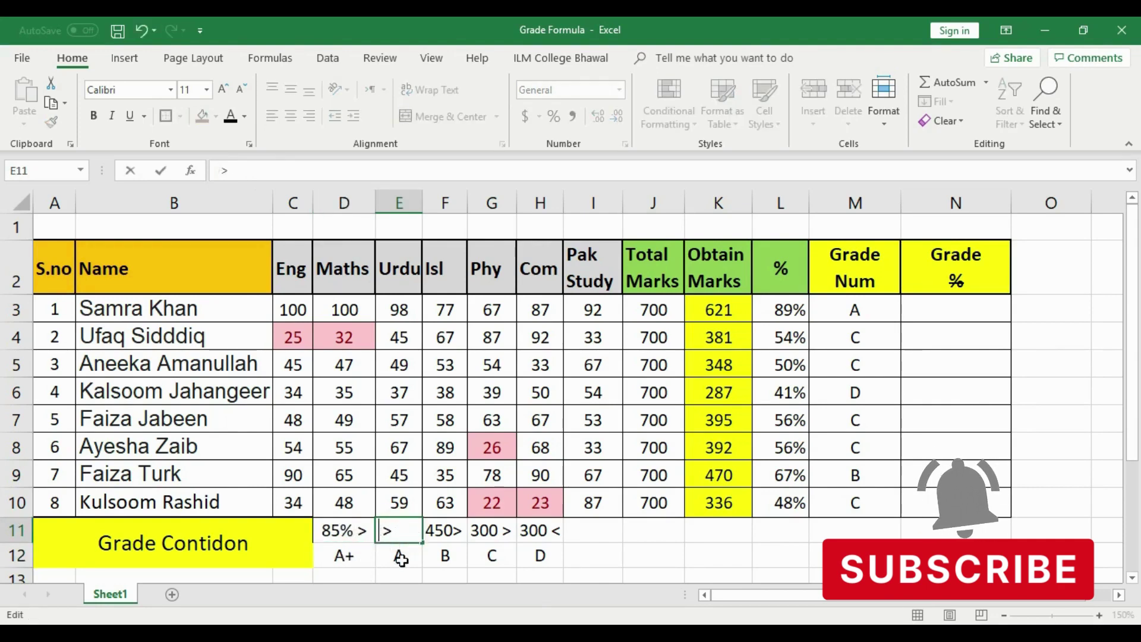
pyautogui.write('70')
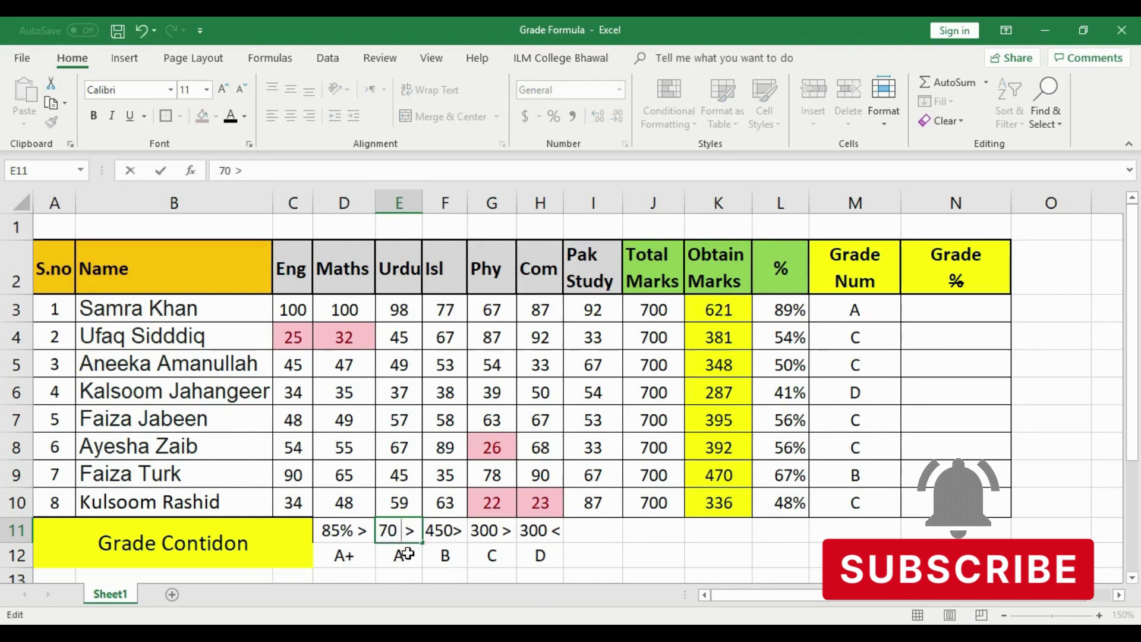
pyautogui.write(' %')
pyautogui.click(406, 554)
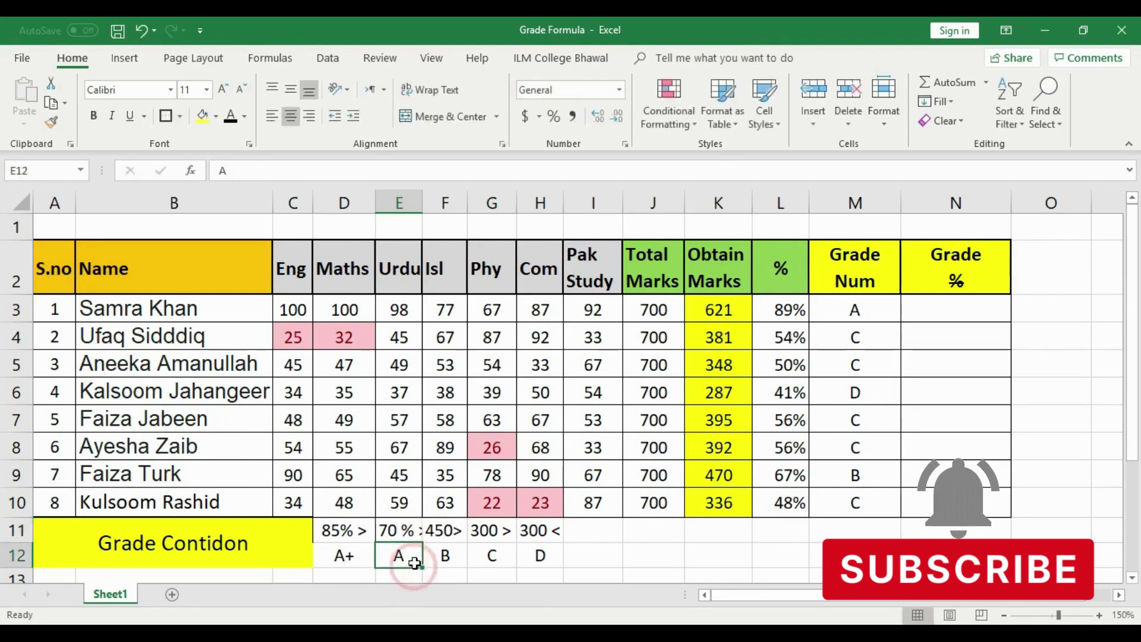
pyautogui.moveTo(416, 195); pyautogui.dragTo(427, 196)
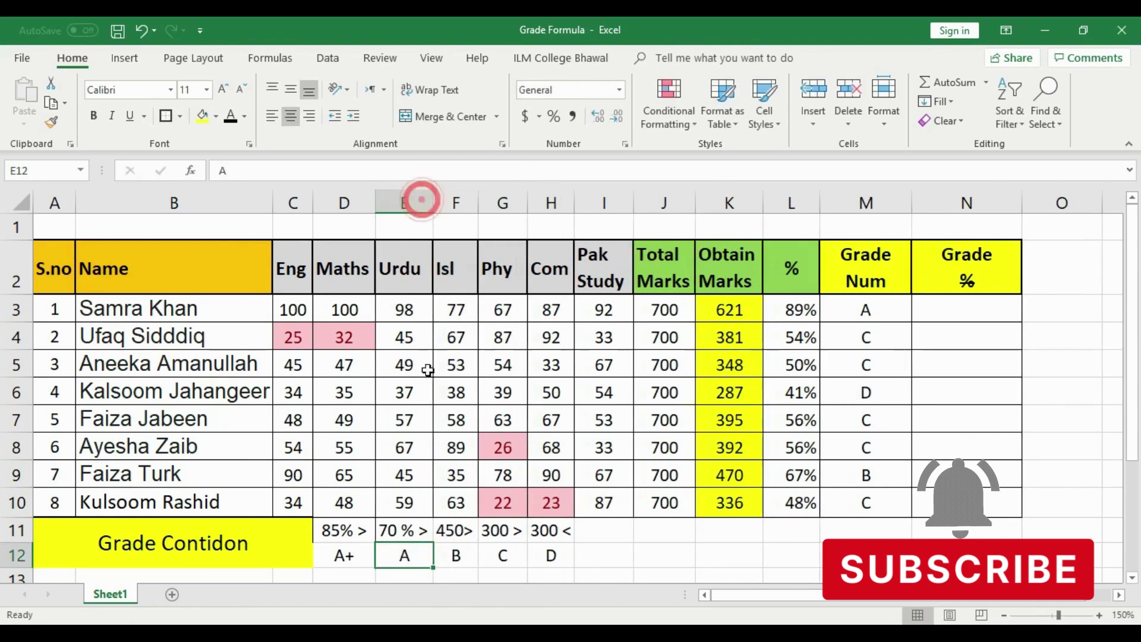
# Step: Replace F11 with 60 % and G11 with 50 %, autofitting columns F and G
pyautogui.click(460, 531)
pyautogui.doubleClick(460, 531)
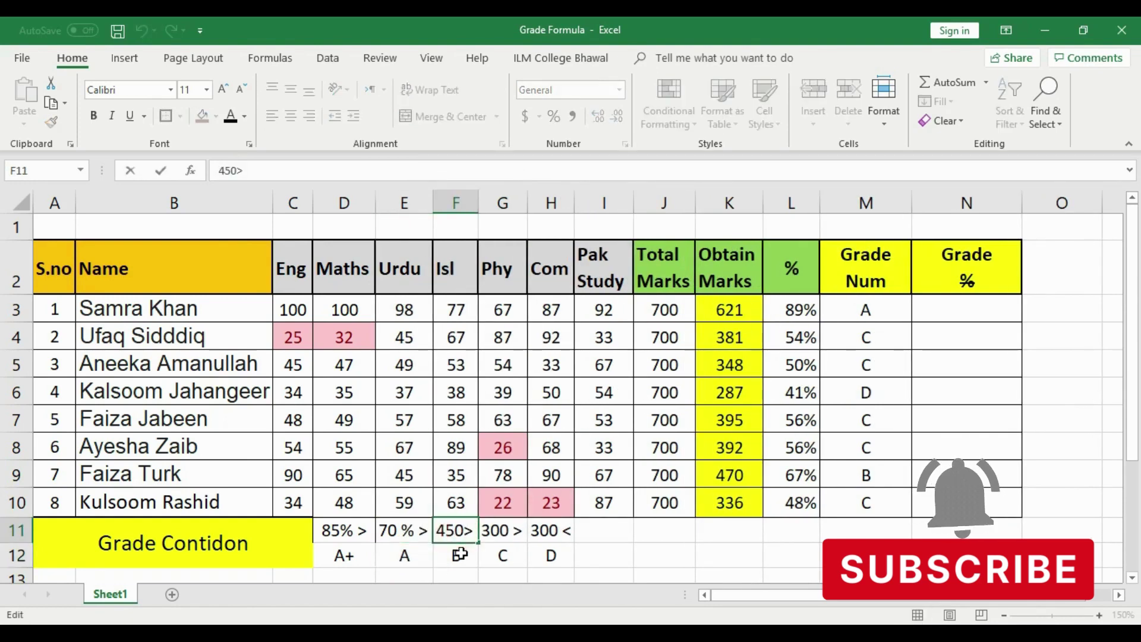
pyautogui.press('BackSpace')
pyautogui.press('BackSpace')
pyautogui.press('BackSpace')
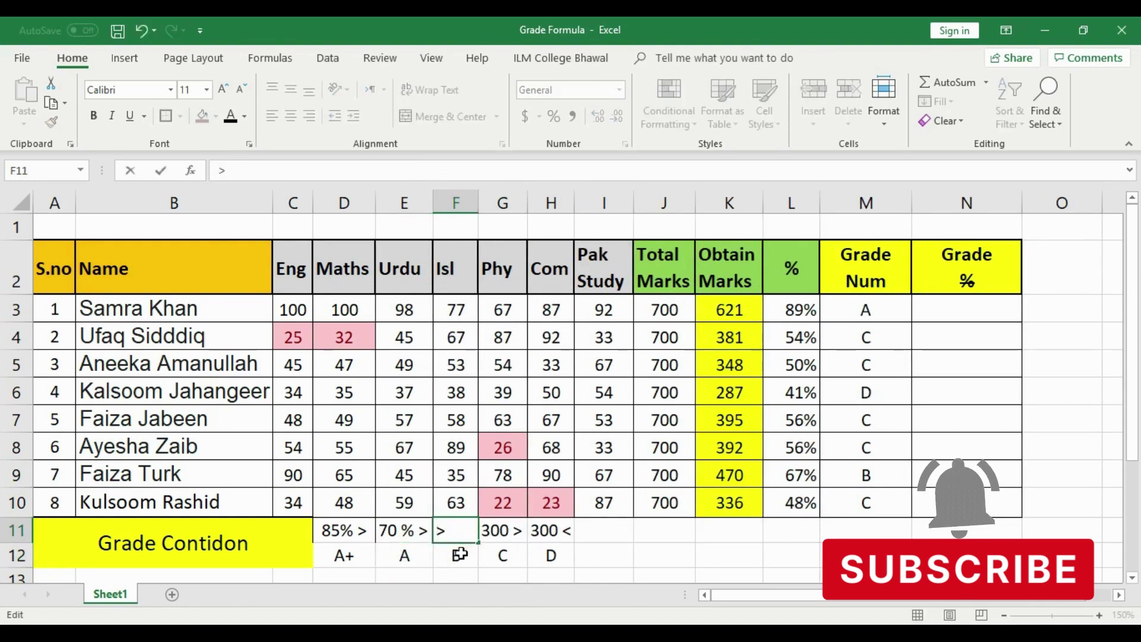
pyautogui.write('60 ')
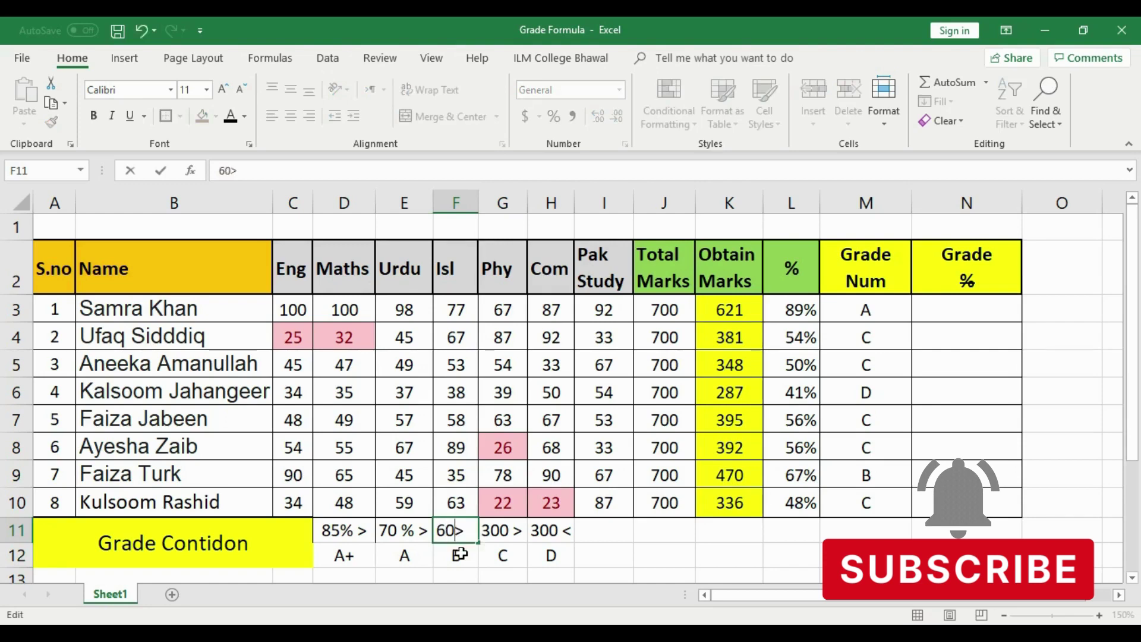
pyautogui.write('%')
pyautogui.click(460, 553)
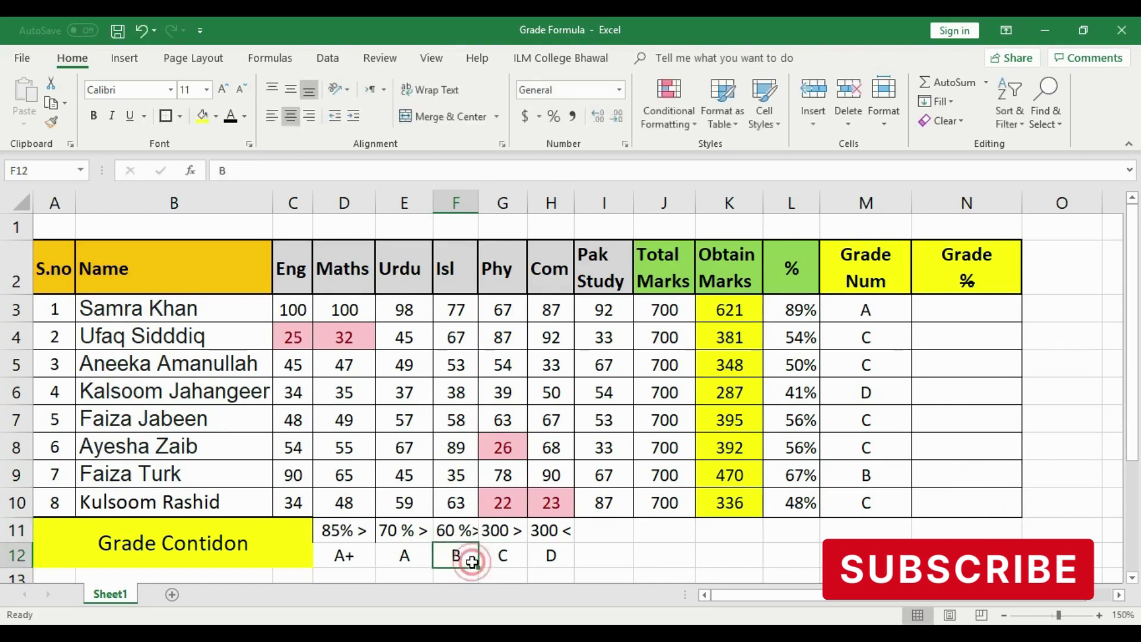
pyautogui.doubleClick(478, 199)
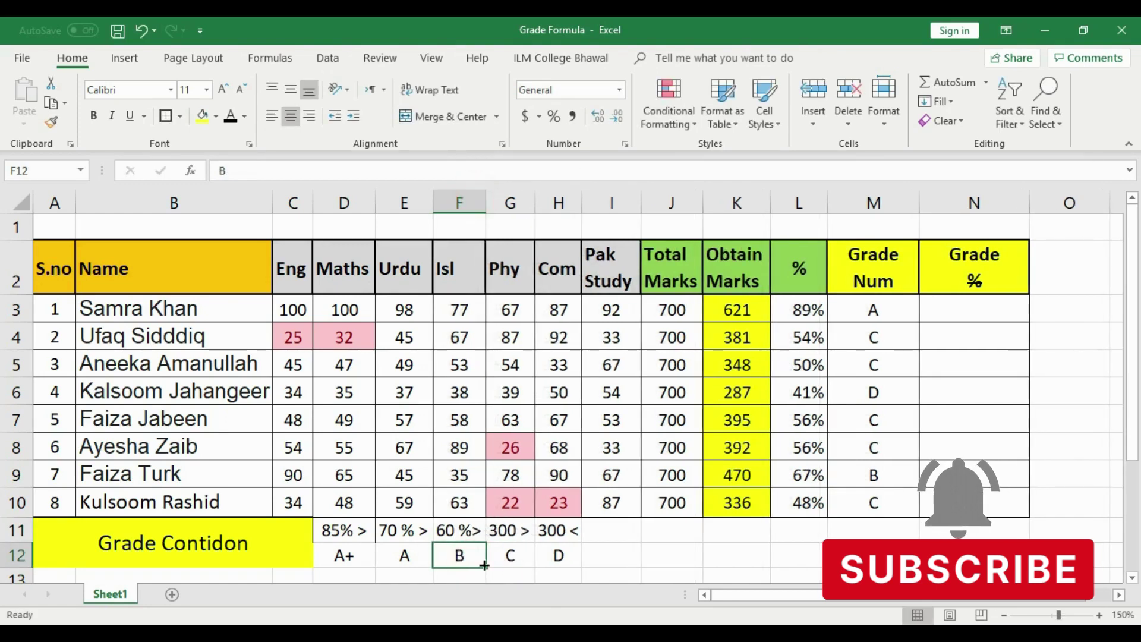
pyautogui.doubleClick(512, 532)
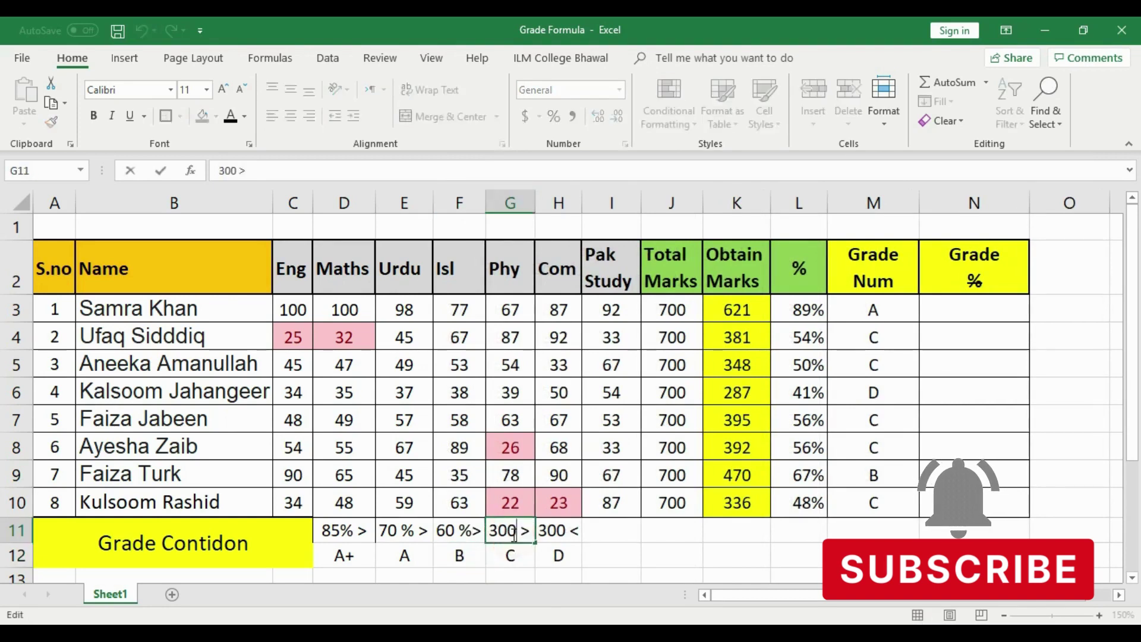
pyautogui.press('BackSpace')
pyautogui.press('BackSpace')
pyautogui.press('BackSpace')
pyautogui.write('5')
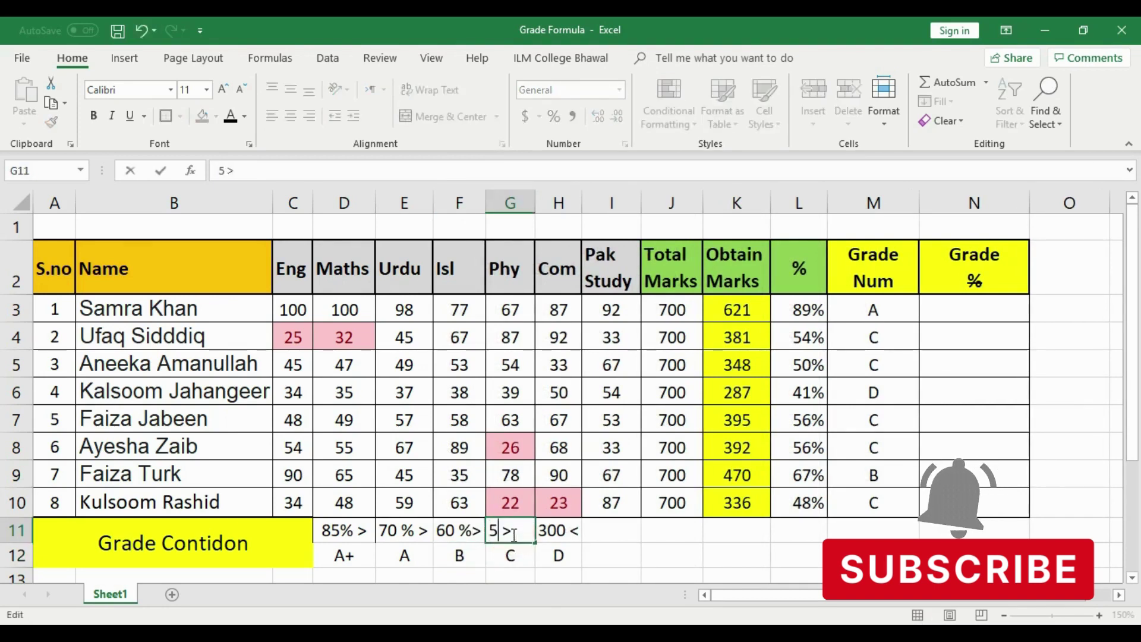
pyautogui.write('0')
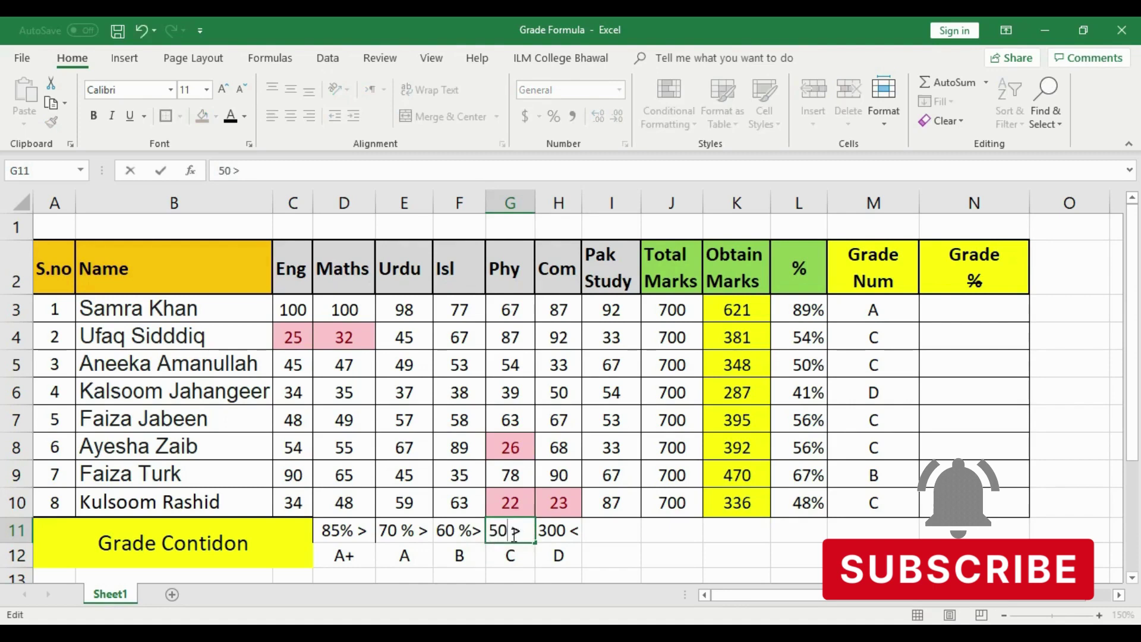
pyautogui.write(' %')
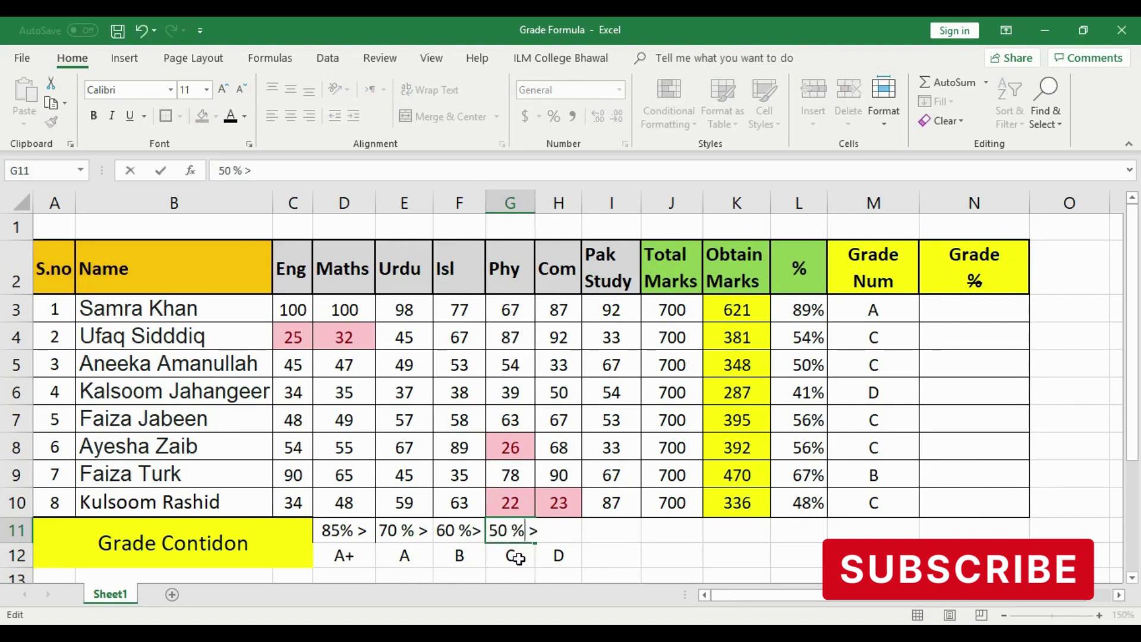
pyautogui.click(516, 557)
pyautogui.doubleClick(535, 203)
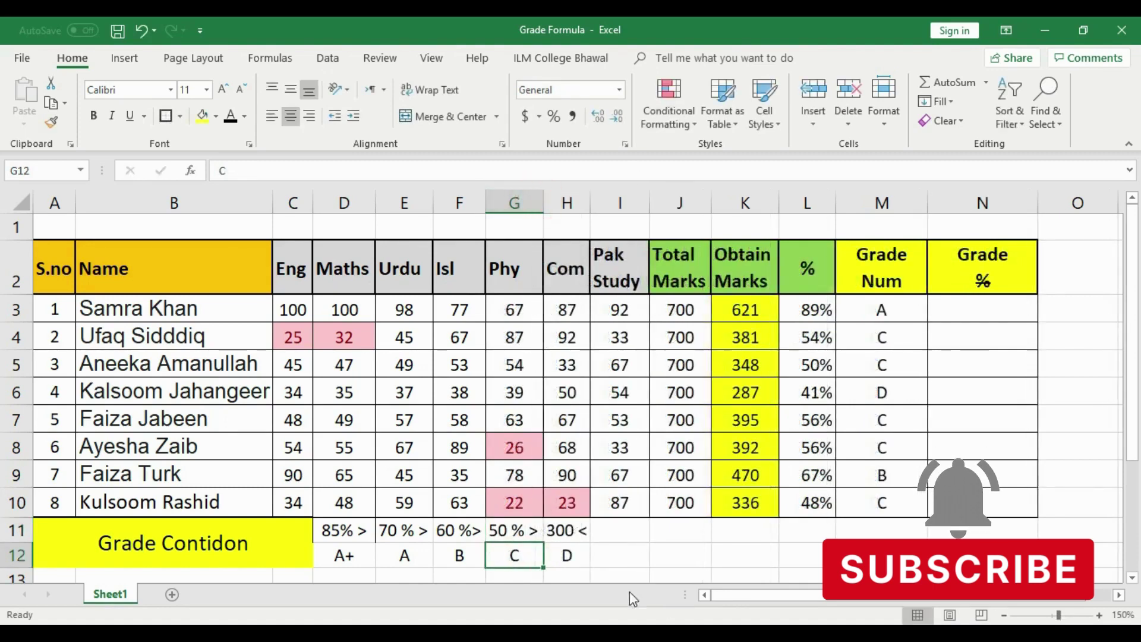
# Step: Replace the H11 threshold with 50 % and fit column H to it
pyautogui.click(572, 530)
pyautogui.doubleClick(572, 531)
pyautogui.press('BackSpace')
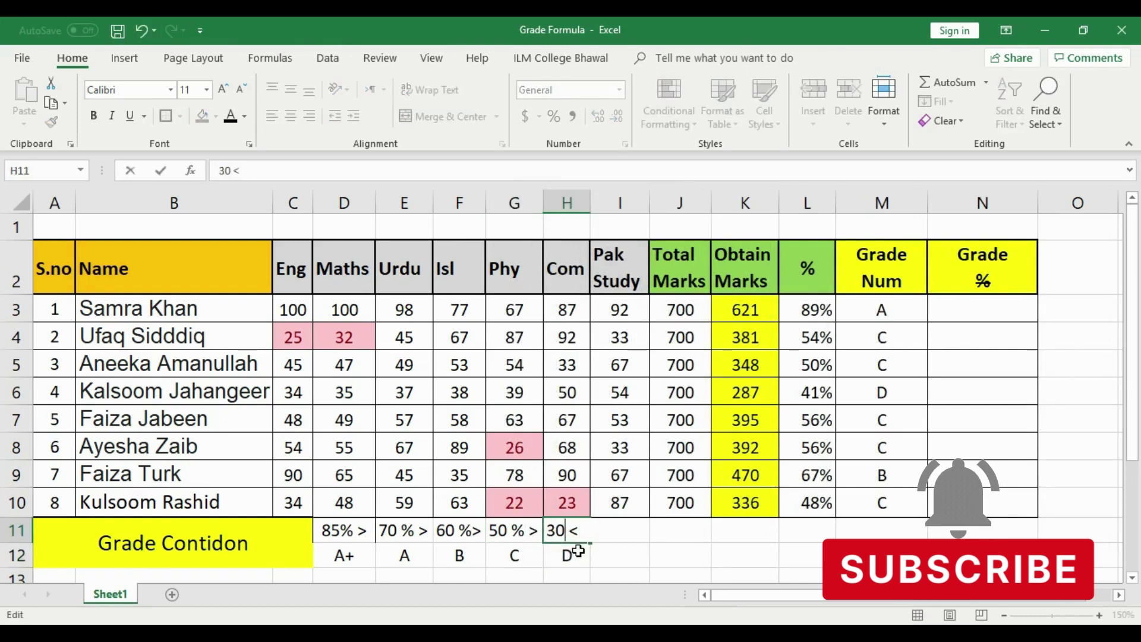
pyautogui.press('BackSpace')
pyautogui.press('BackSpace')
pyautogui.write('5')
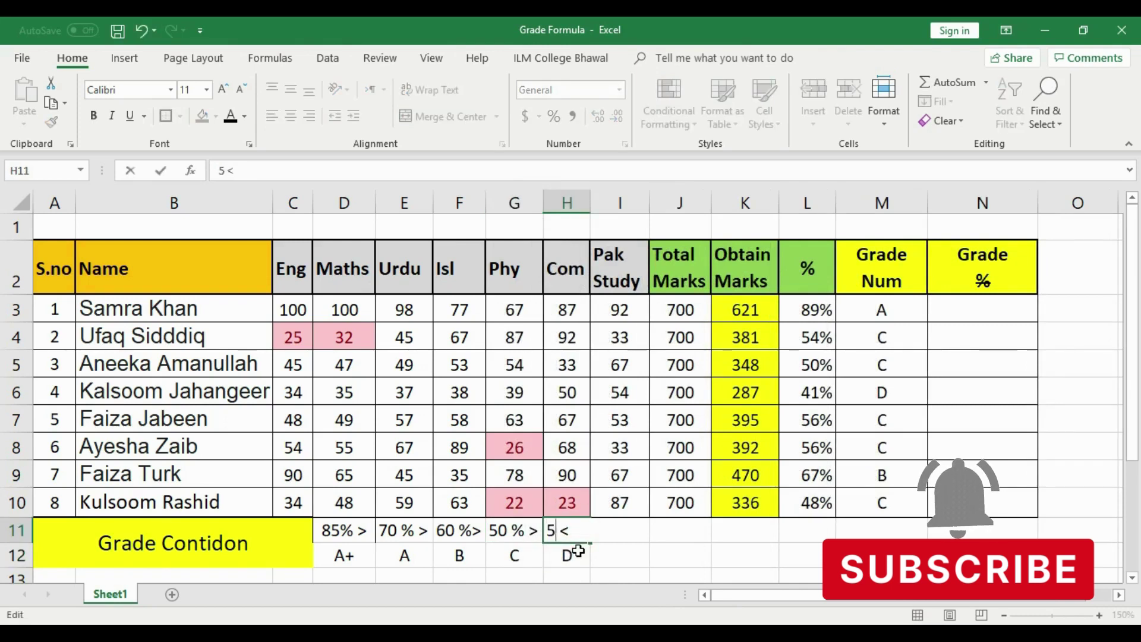
pyautogui.write('0')
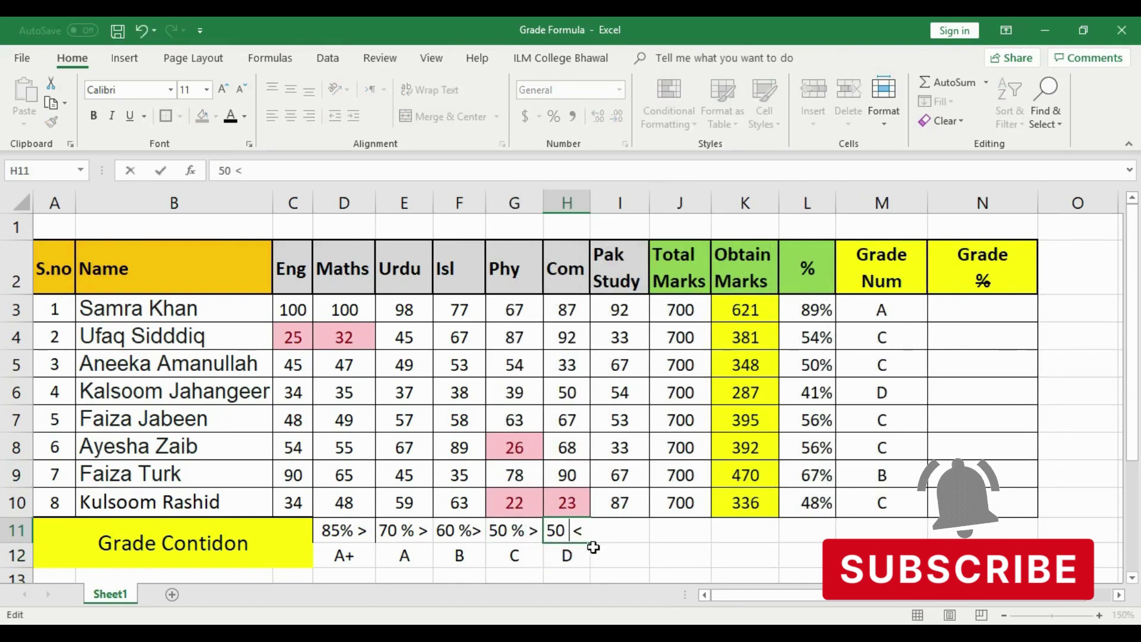
pyautogui.write(' %')
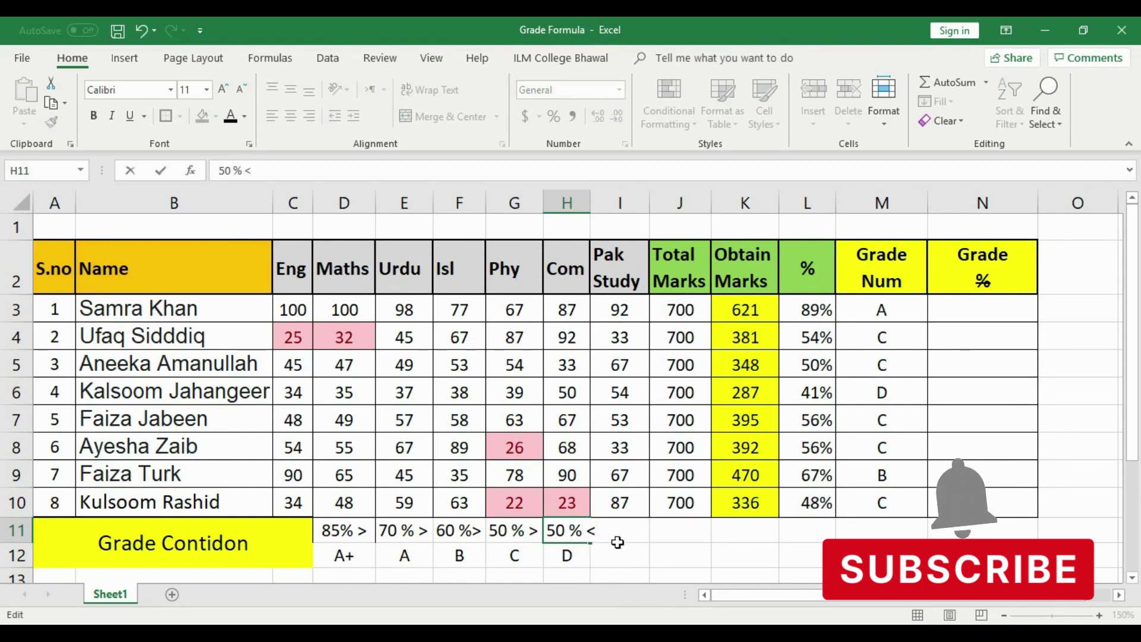
pyautogui.doubleClick(588, 196)
pyautogui.click(575, 559)
pyautogui.click(575, 556)
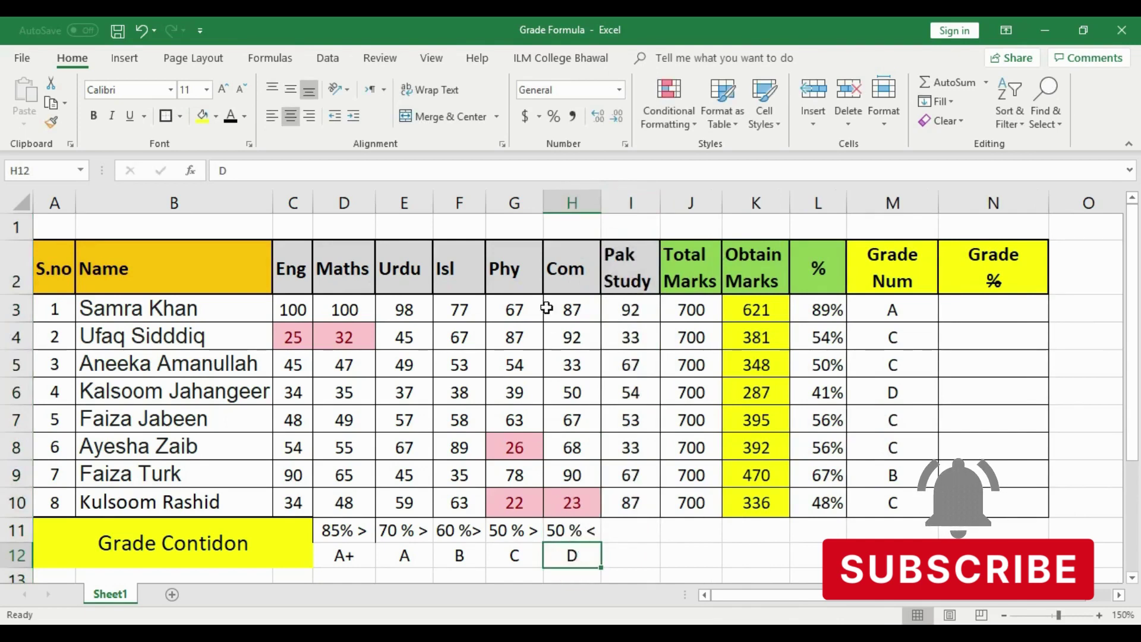
pyautogui.click(600, 202)
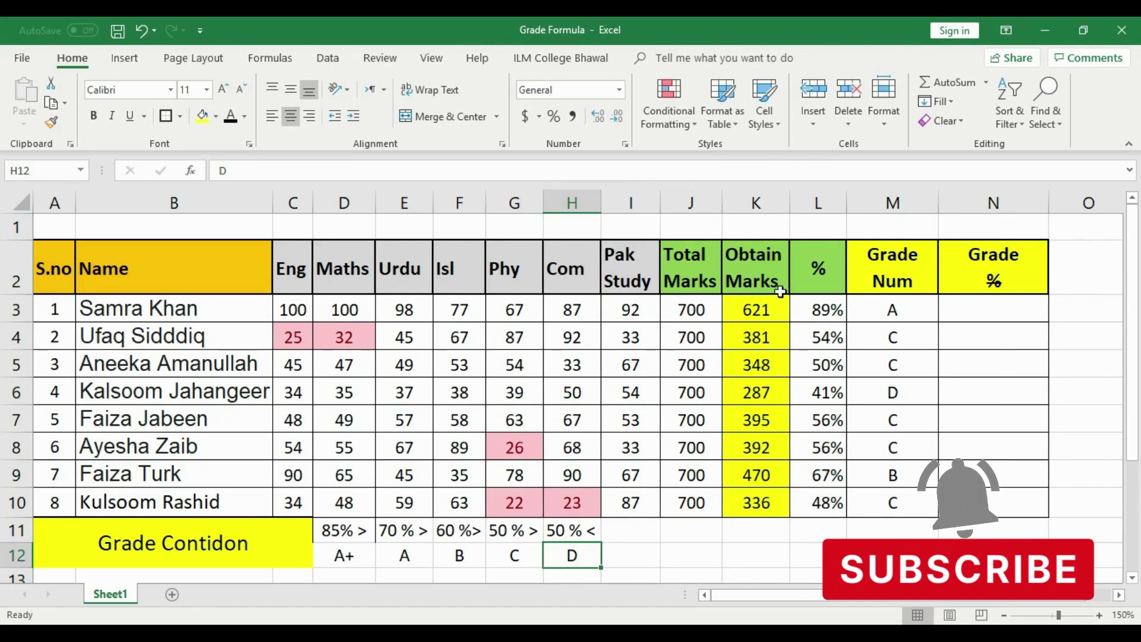
pyautogui.click(761, 306)
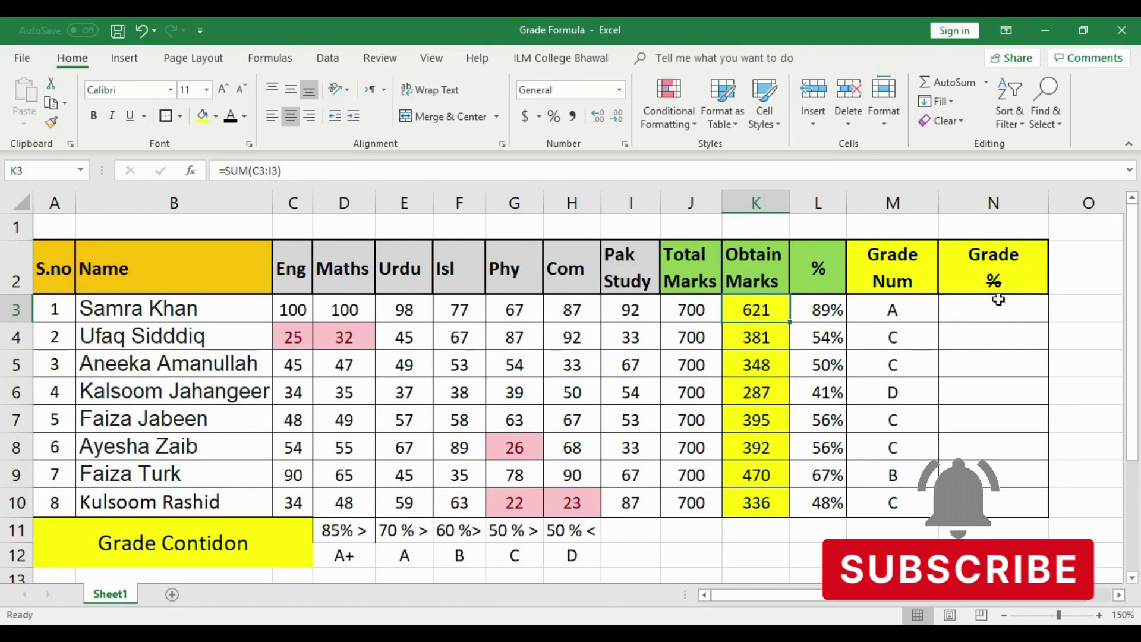
pyautogui.click(1013, 390)
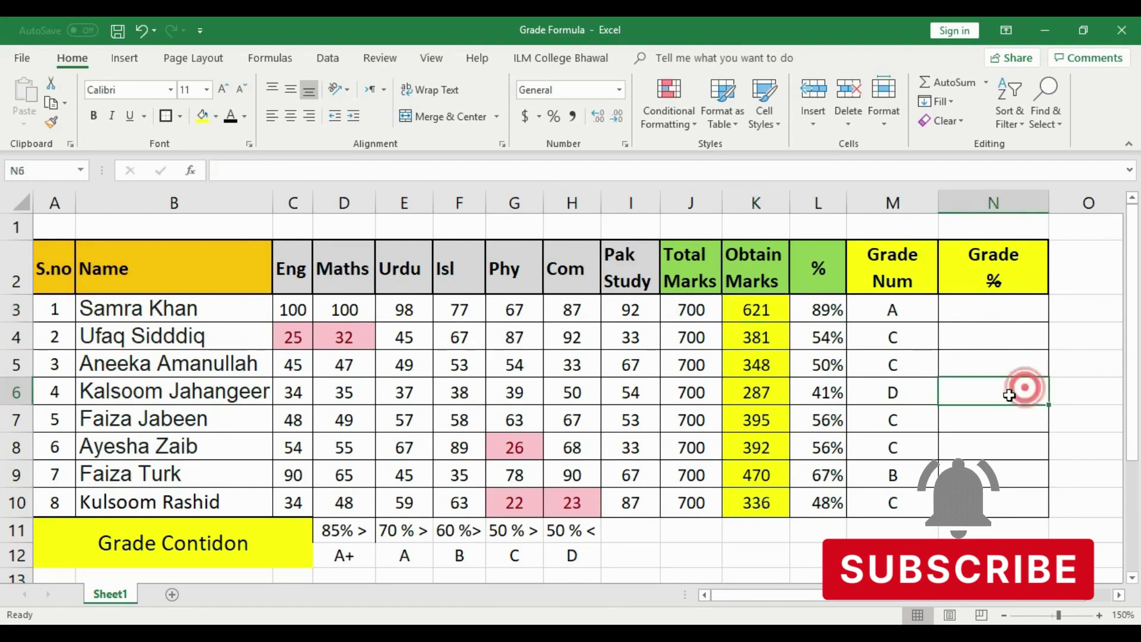
pyautogui.click(1010, 313)
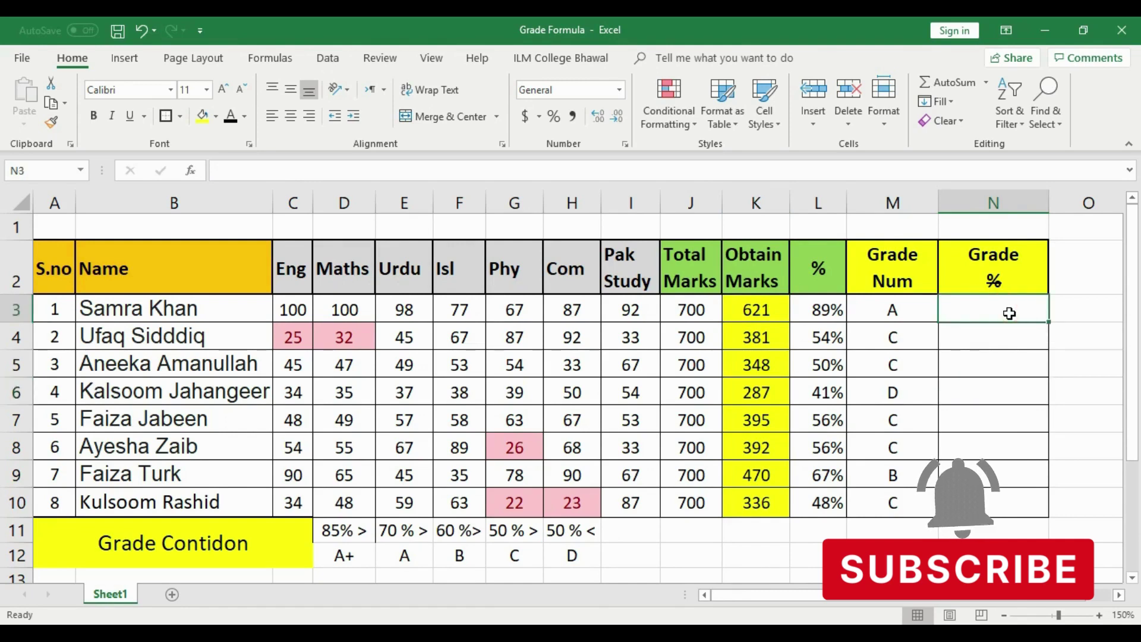
pyautogui.write('=')
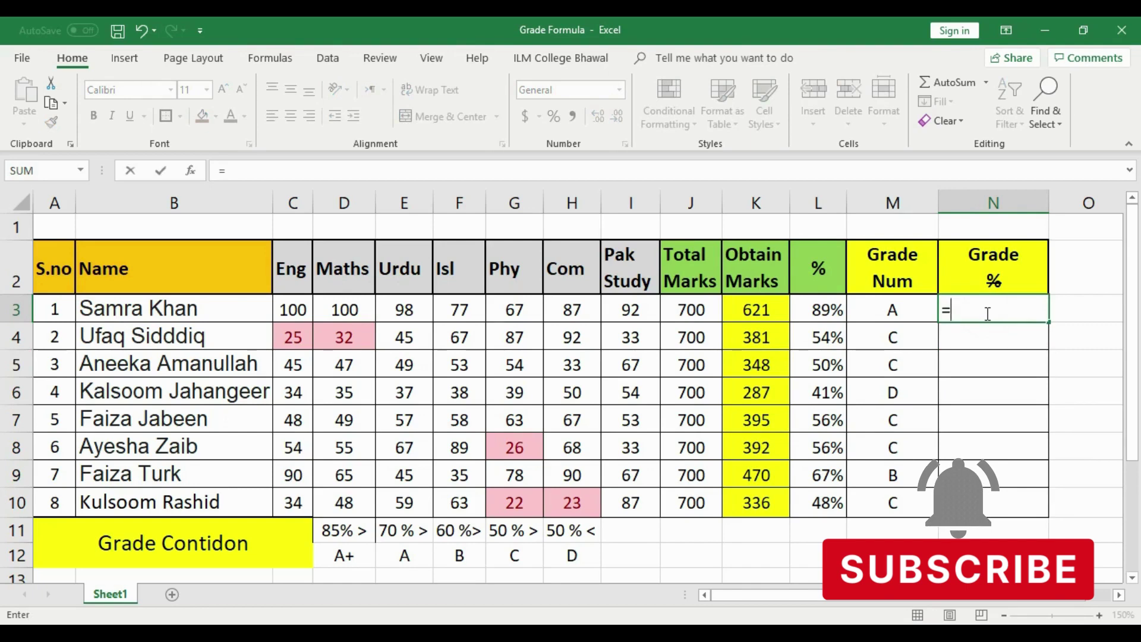
pyautogui.write('IF')
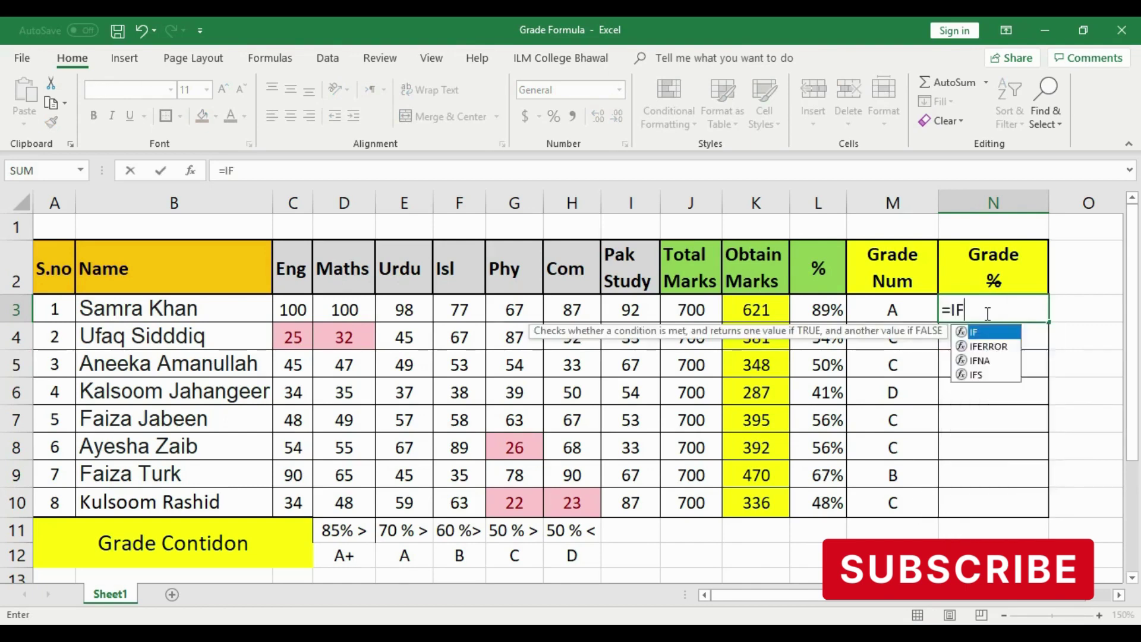
pyautogui.press('BackSpace')
pyautogui.press('BackSpace')
pyautogui.press('Escape')
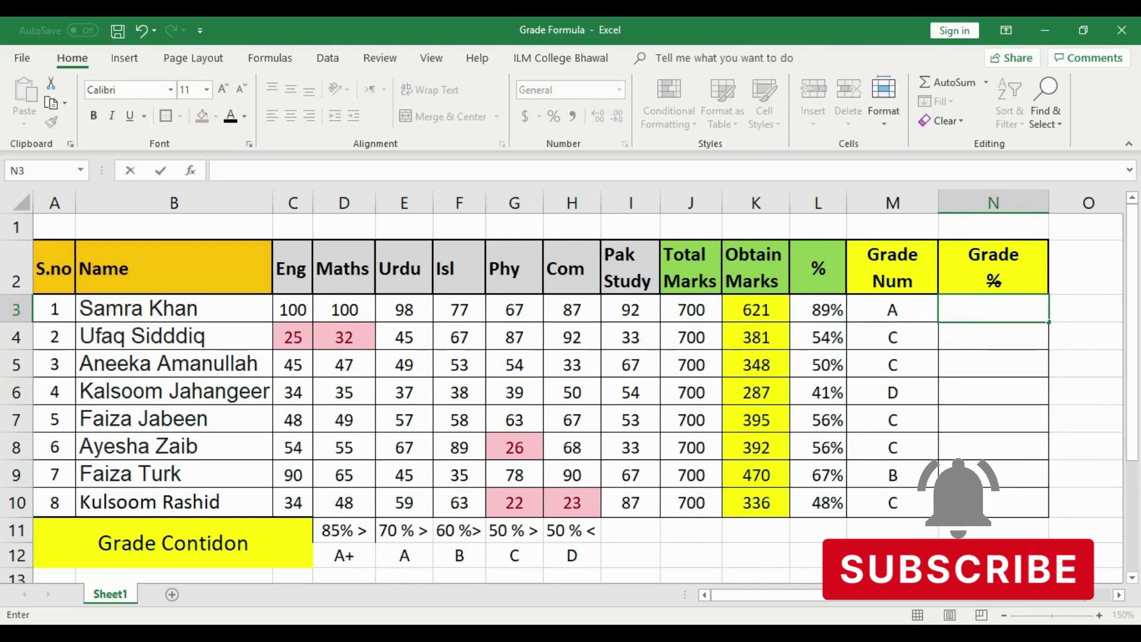
pyautogui.click(992, 554)
pyautogui.click(1118, 595)
pyautogui.click(1118, 595)
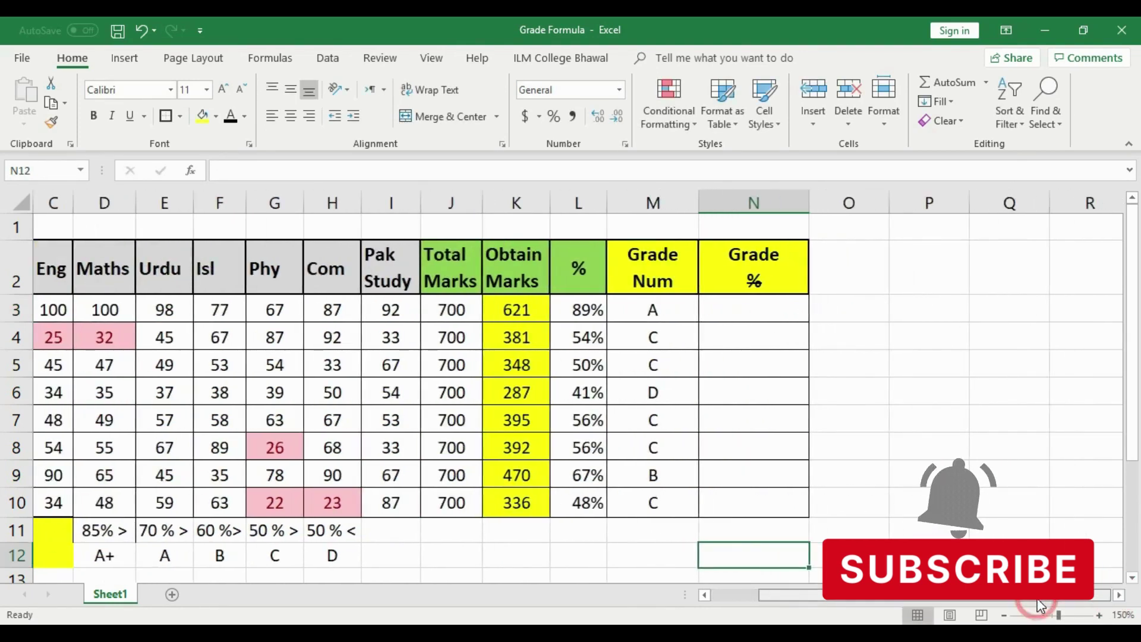
pyautogui.click(740, 314)
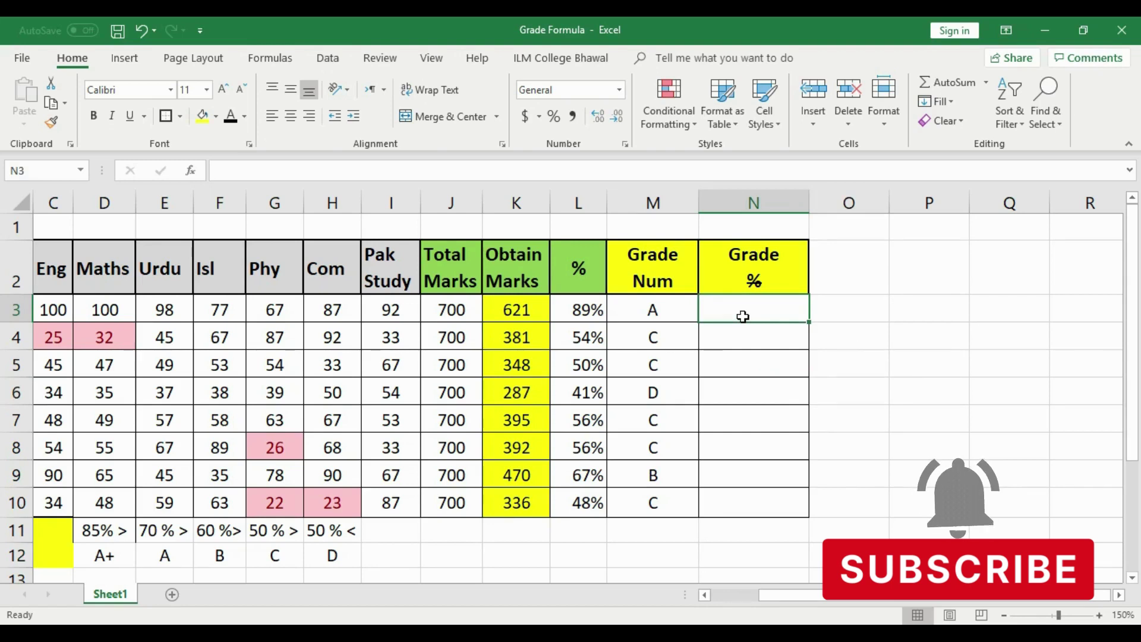
pyautogui.write('=')
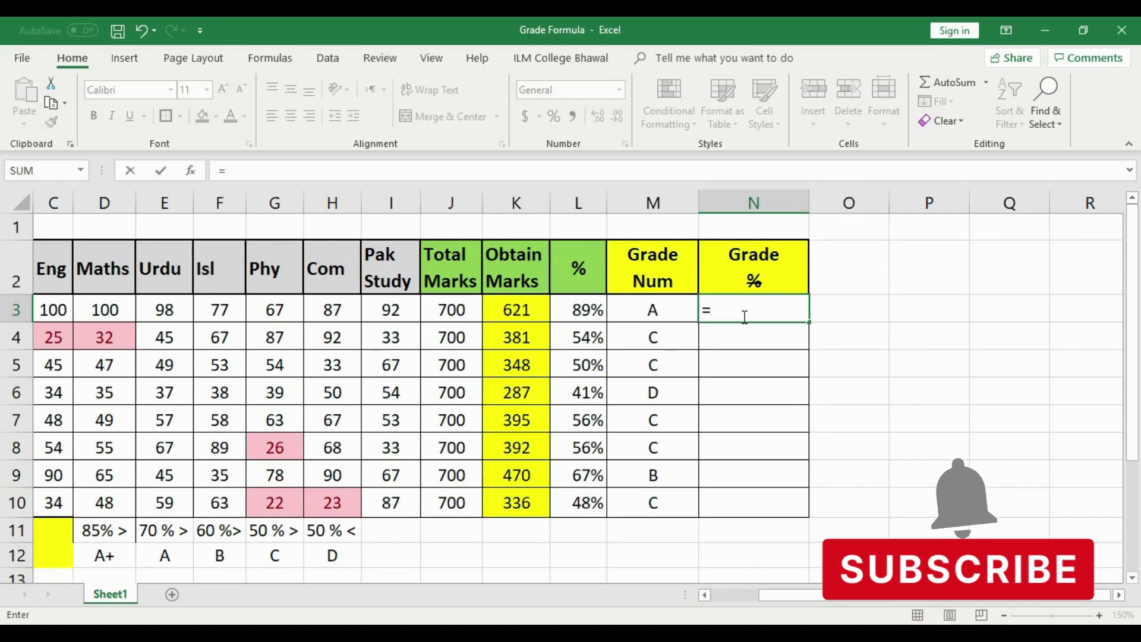
pyautogui.write('I')
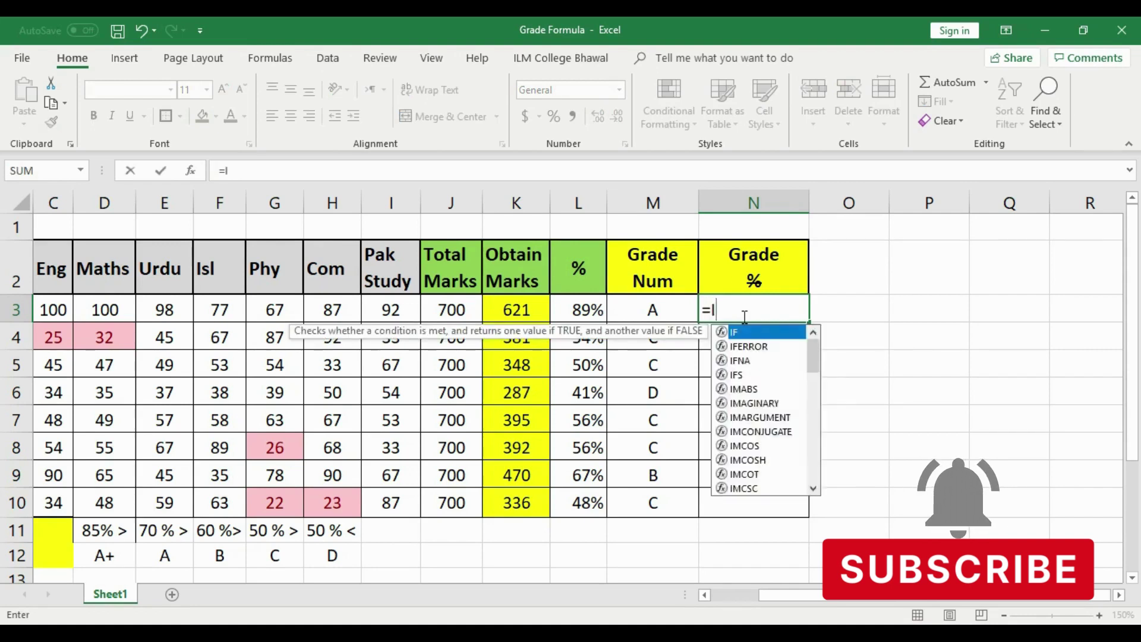
pyautogui.write('F')
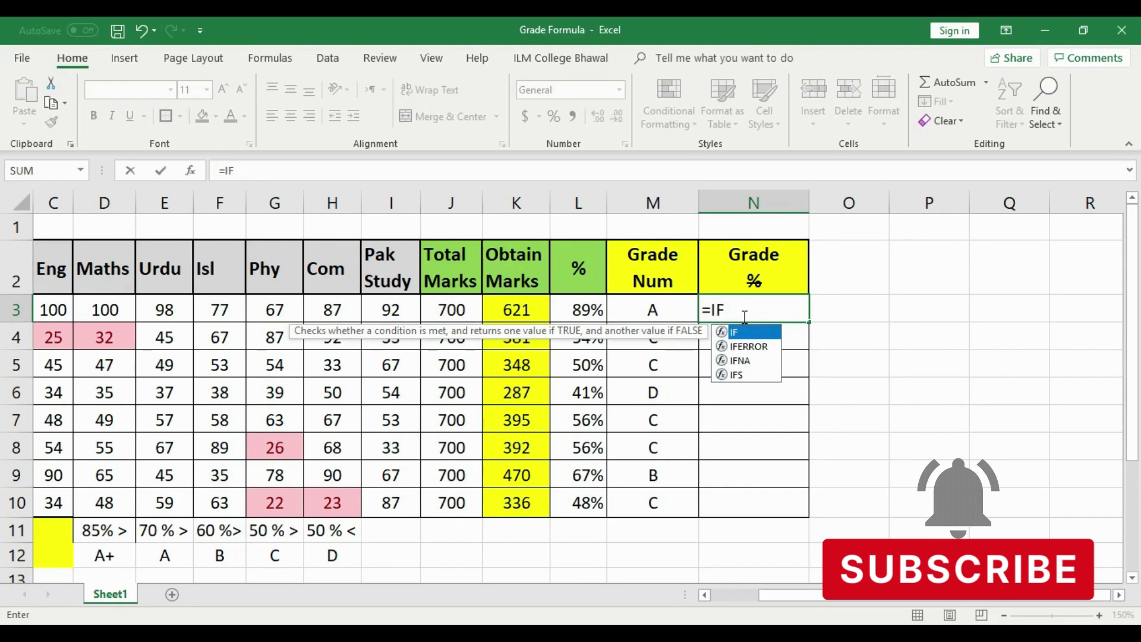
pyautogui.press('BackSpace')
pyautogui.press('BackSpace')
pyautogui.press('BackSpace')
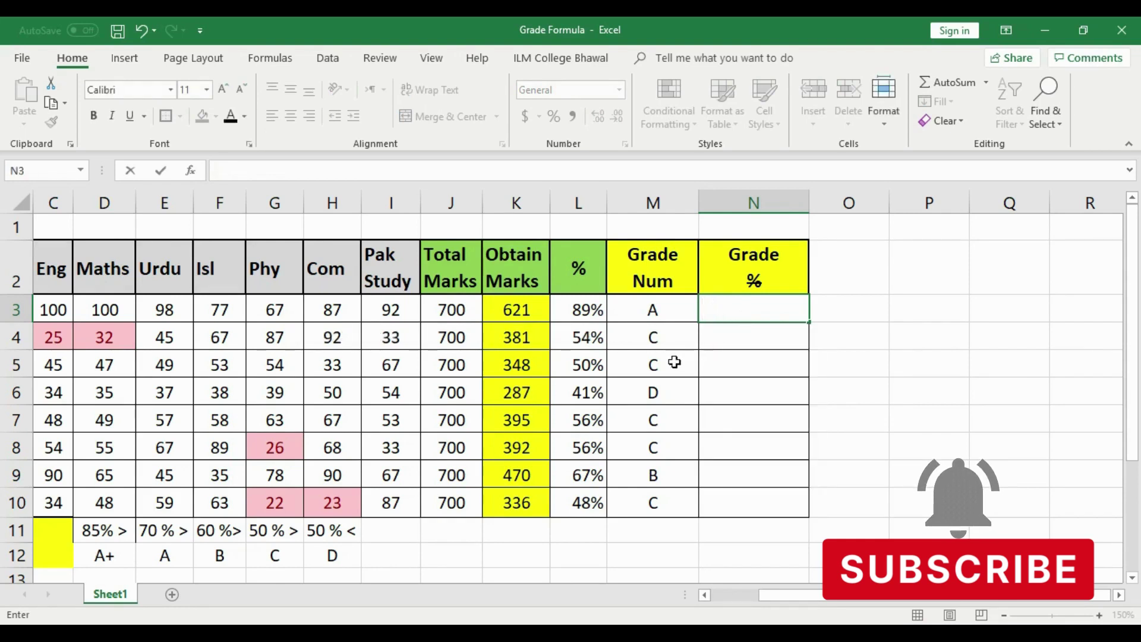
pyautogui.click(589, 314)
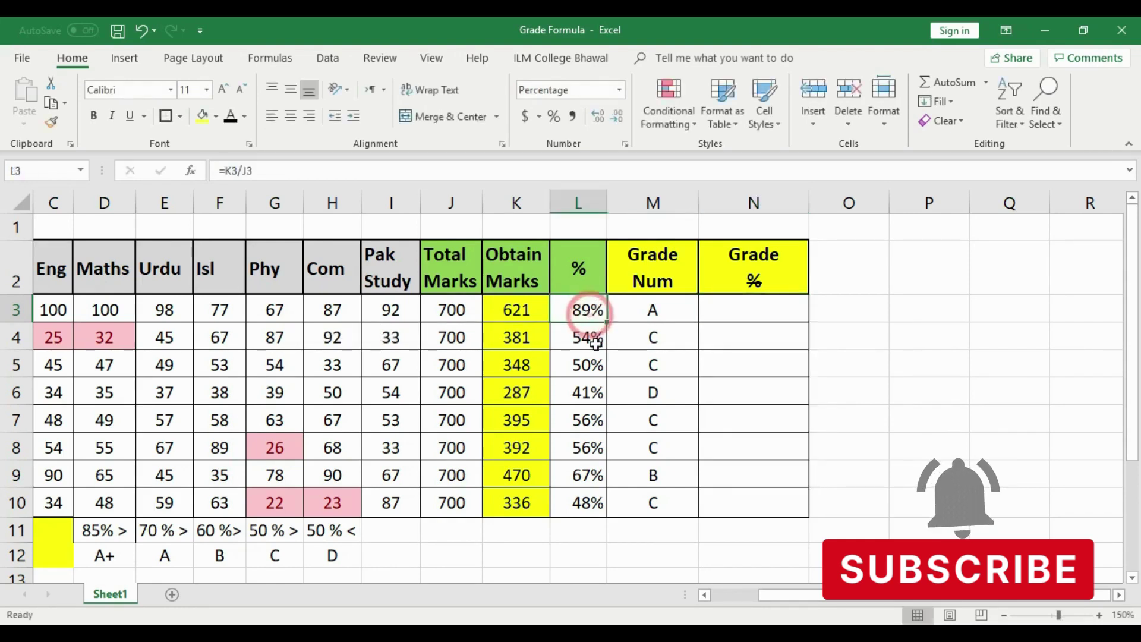
pyautogui.click(588, 336)
pyautogui.click(590, 364)
pyautogui.click(596, 397)
pyautogui.click(594, 420)
pyautogui.click(594, 447)
pyautogui.click(593, 473)
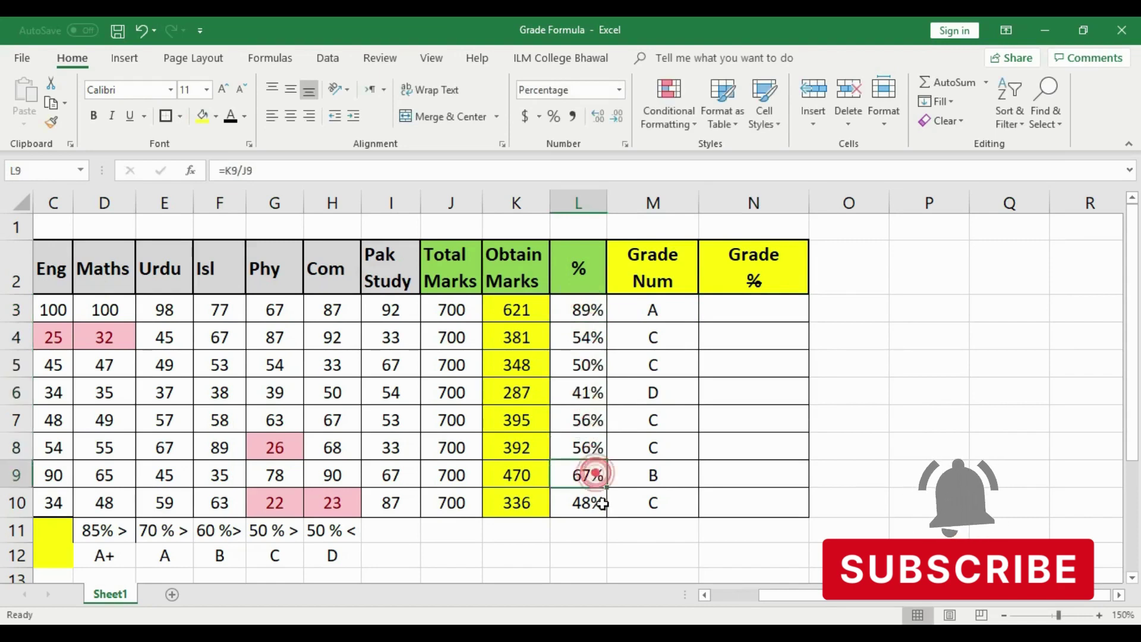
pyautogui.click(602, 504)
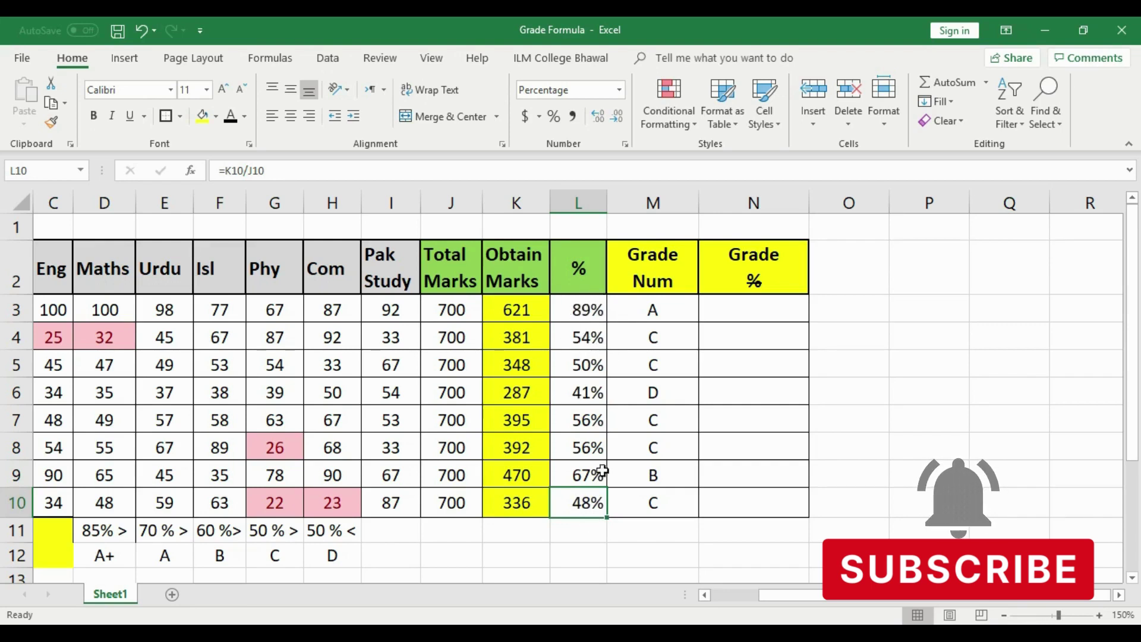
pyautogui.click(906, 309)
pyautogui.write('=')
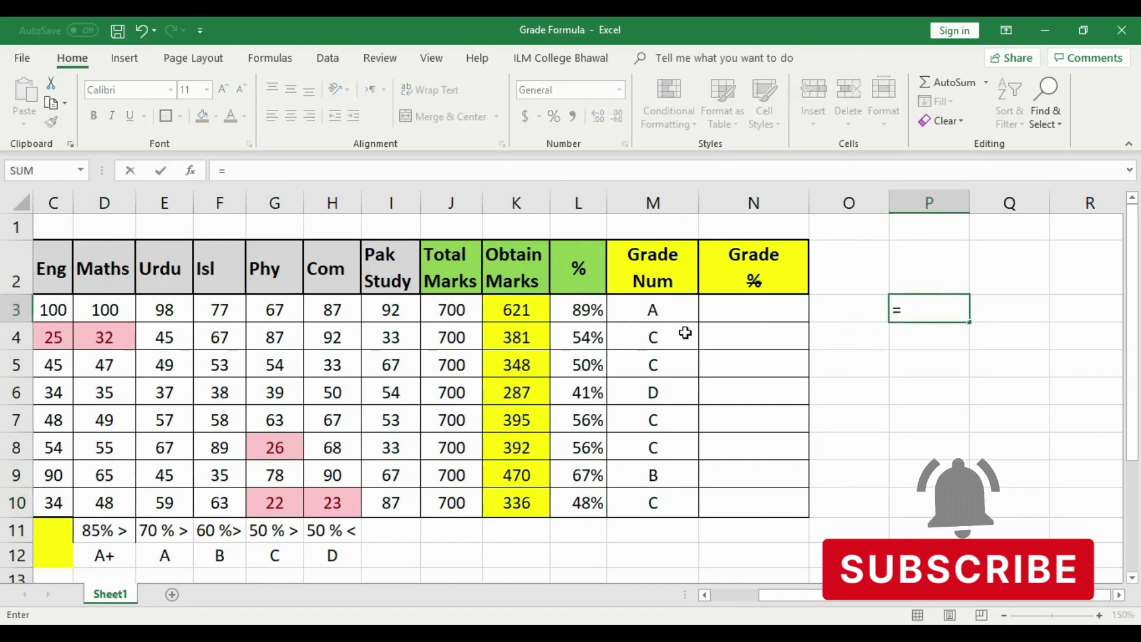
pyautogui.click(509, 310)
pyautogui.write('/')
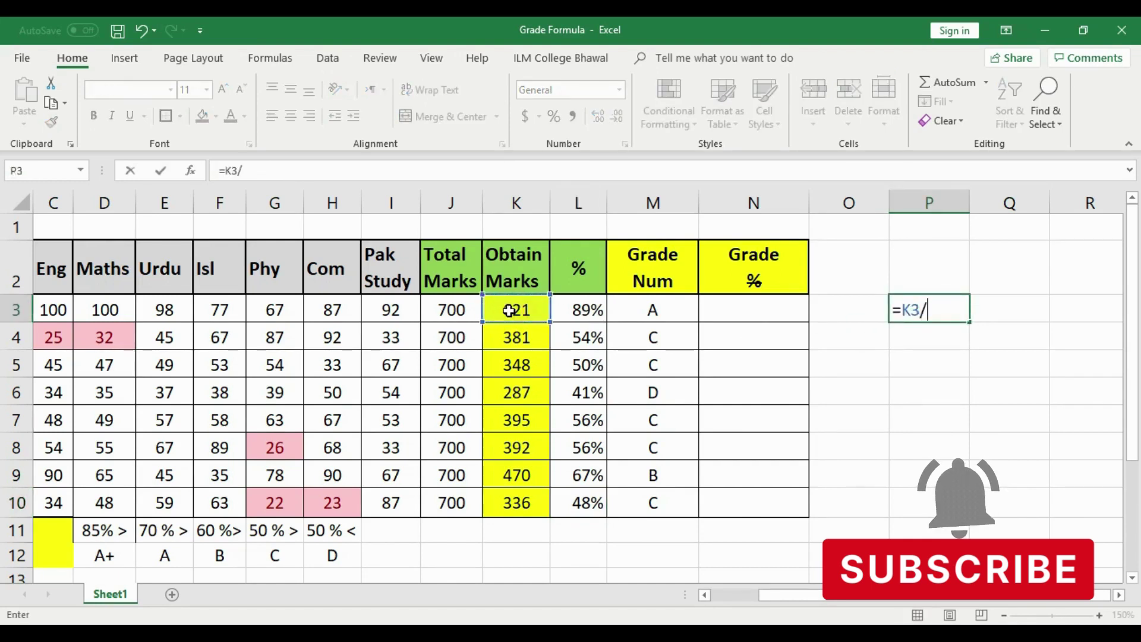
pyautogui.click(444, 310)
pyautogui.press('Return')
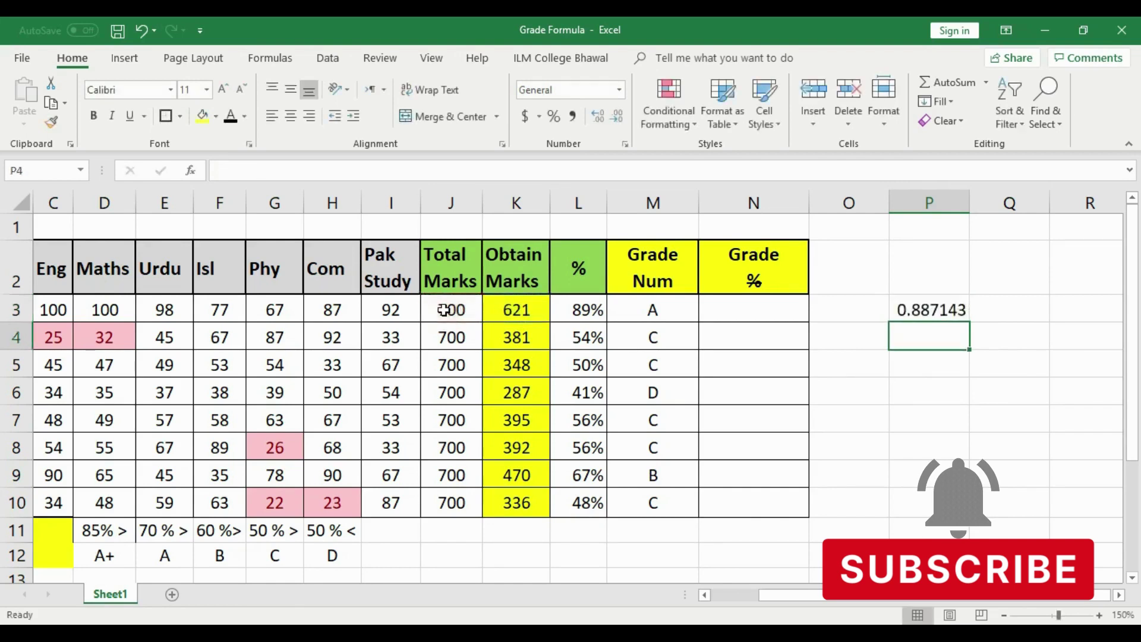
pyautogui.click(918, 309)
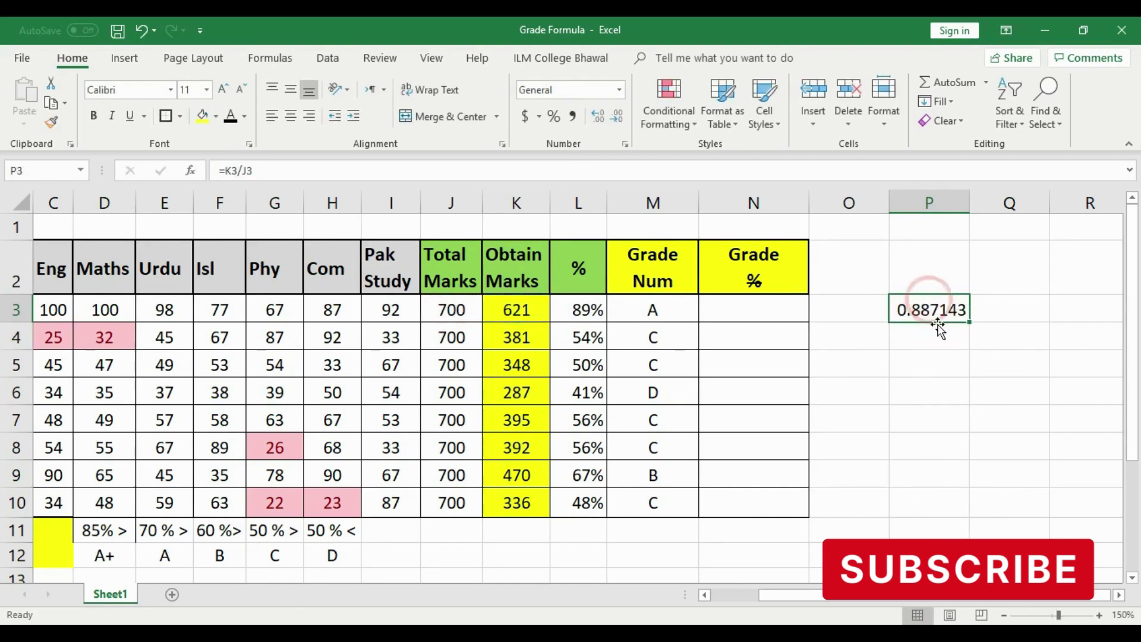
pyautogui.rightClick(938, 326)
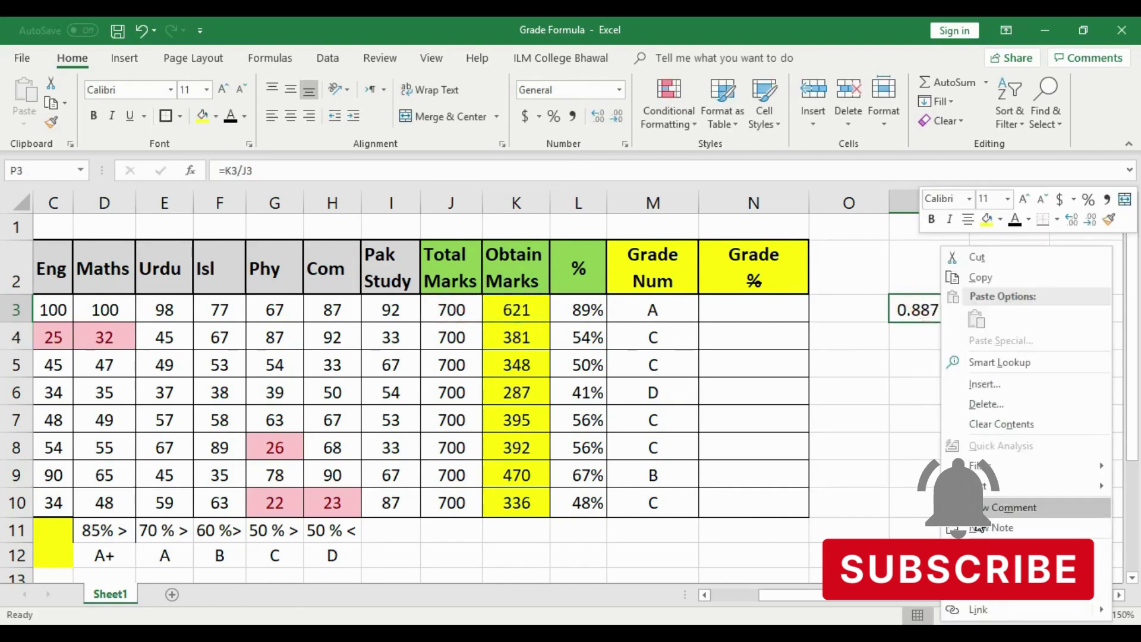
pyautogui.press('Escape')
pyautogui.click(936, 443)
pyautogui.click(928, 309)
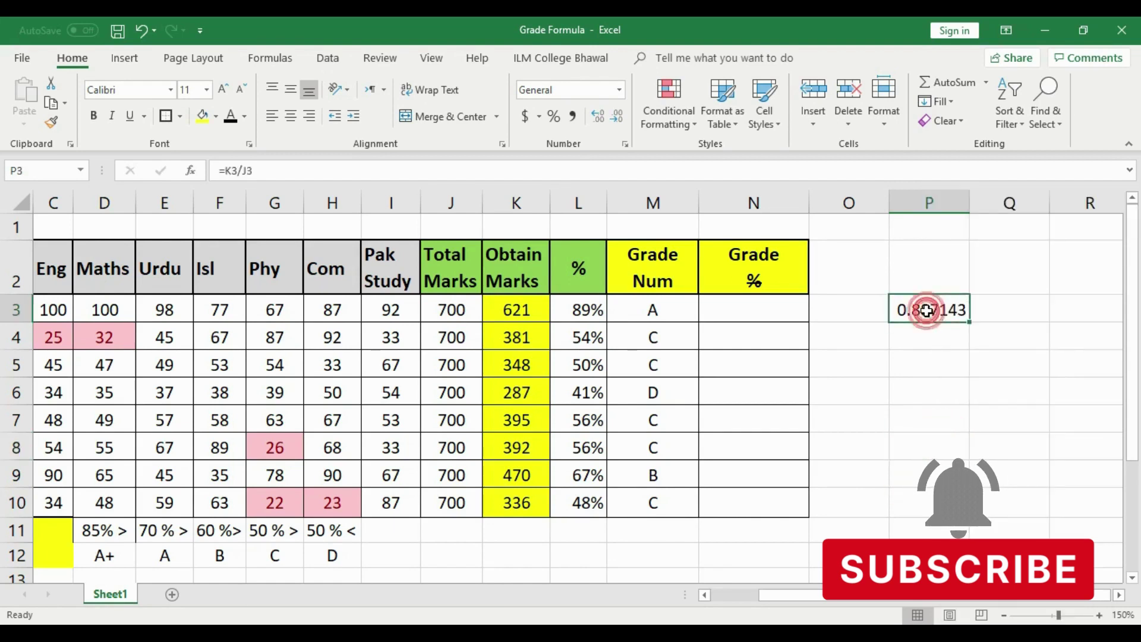
pyautogui.rightClick(937, 327)
pyautogui.press('Escape')
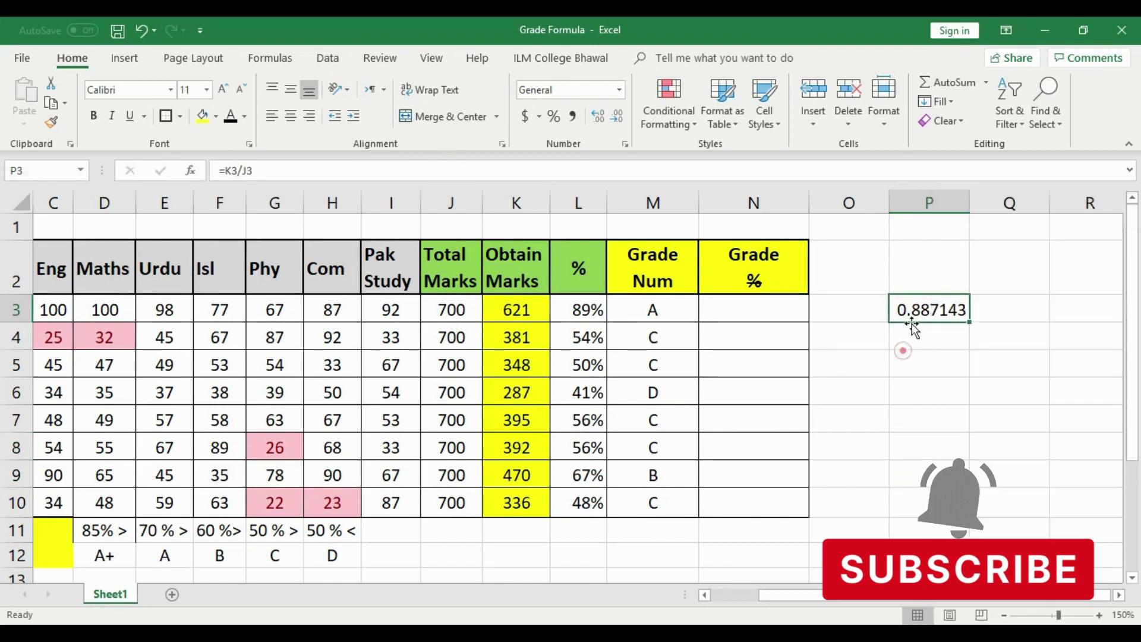
pyautogui.click(917, 308)
pyautogui.press('Delete')
pyautogui.click(918, 304)
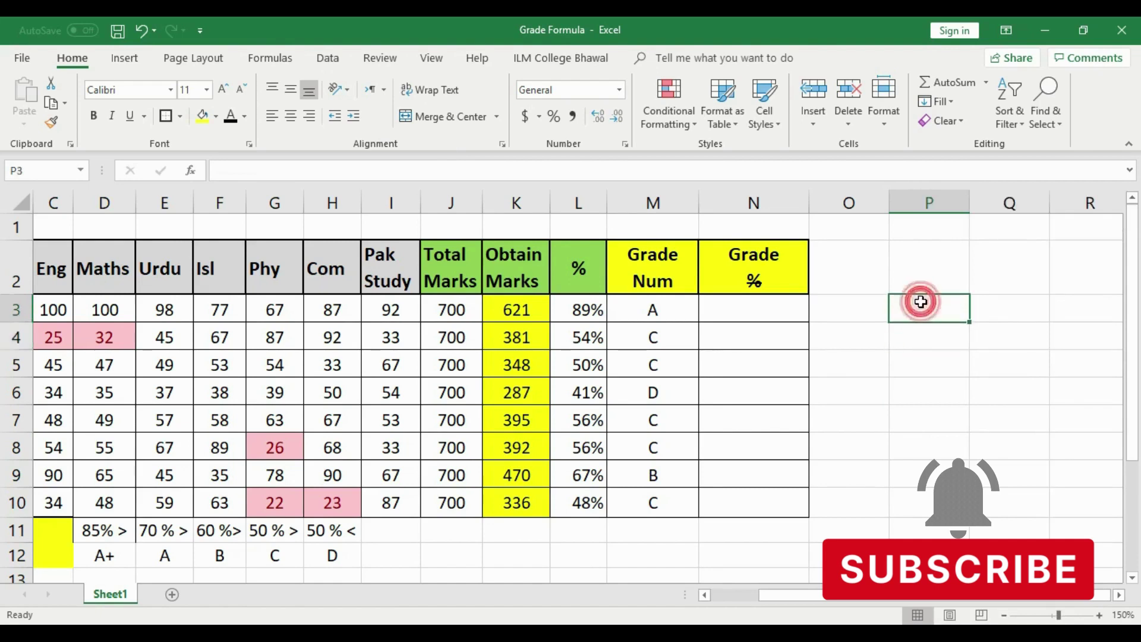
pyautogui.write('=')
pyautogui.click(509, 313)
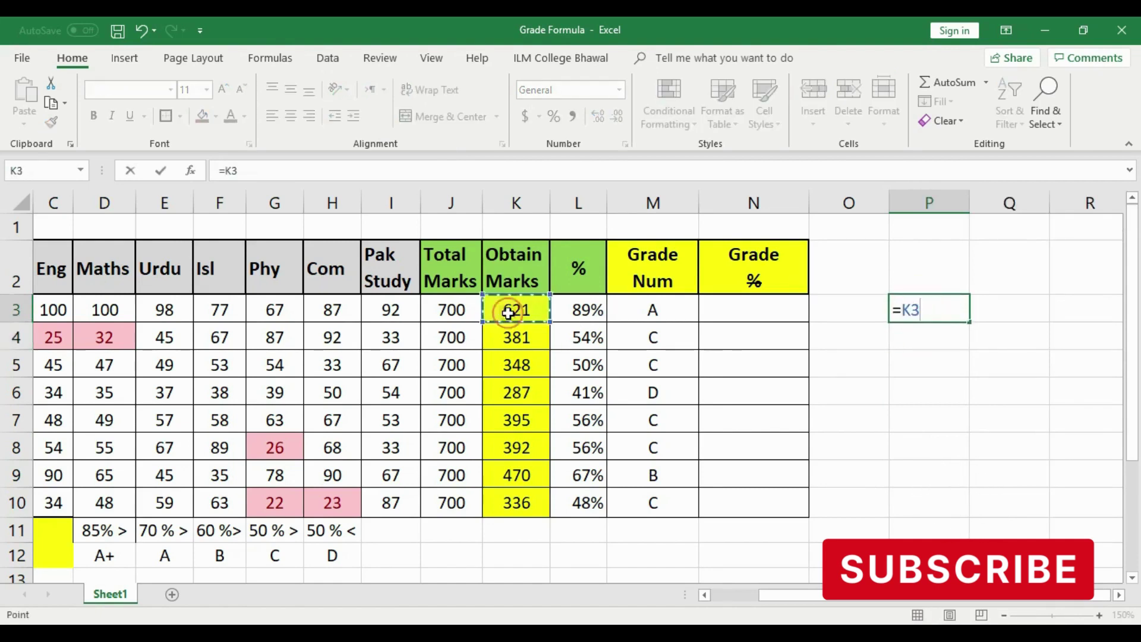
pyautogui.write('/')
pyautogui.click(471, 313)
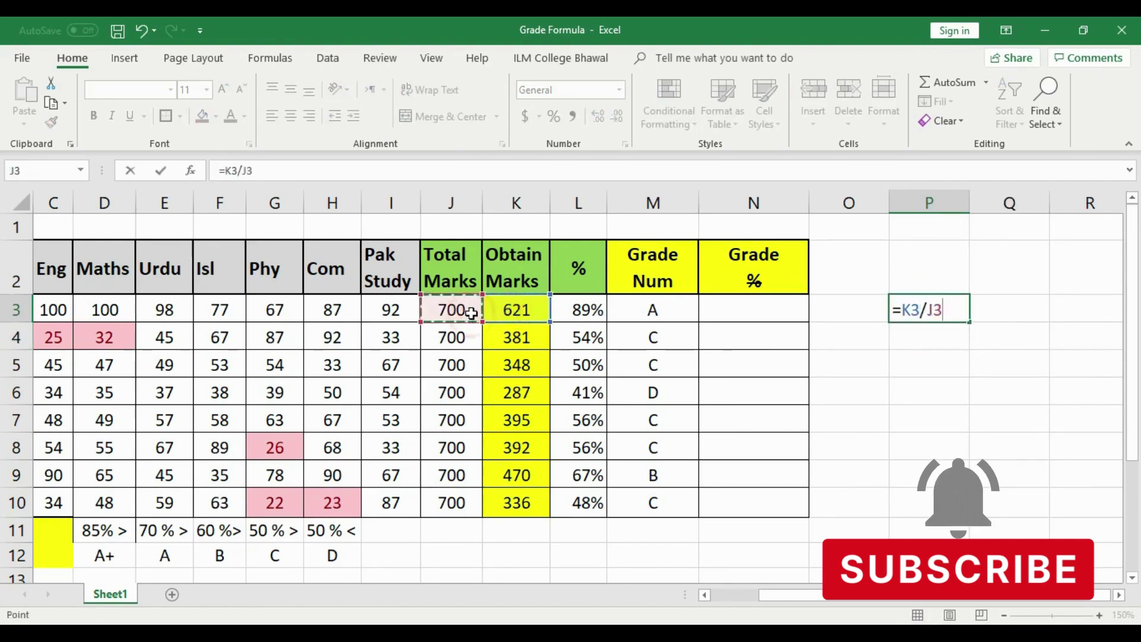
pyautogui.write('*100')
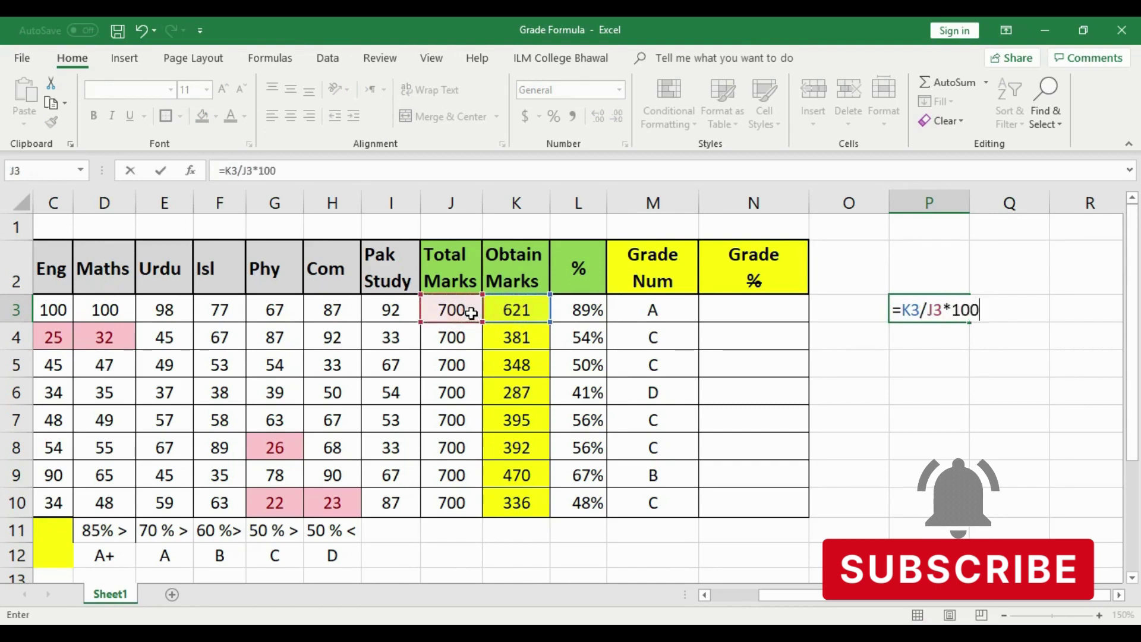
pyautogui.press('Return')
pyautogui.click(966, 311)
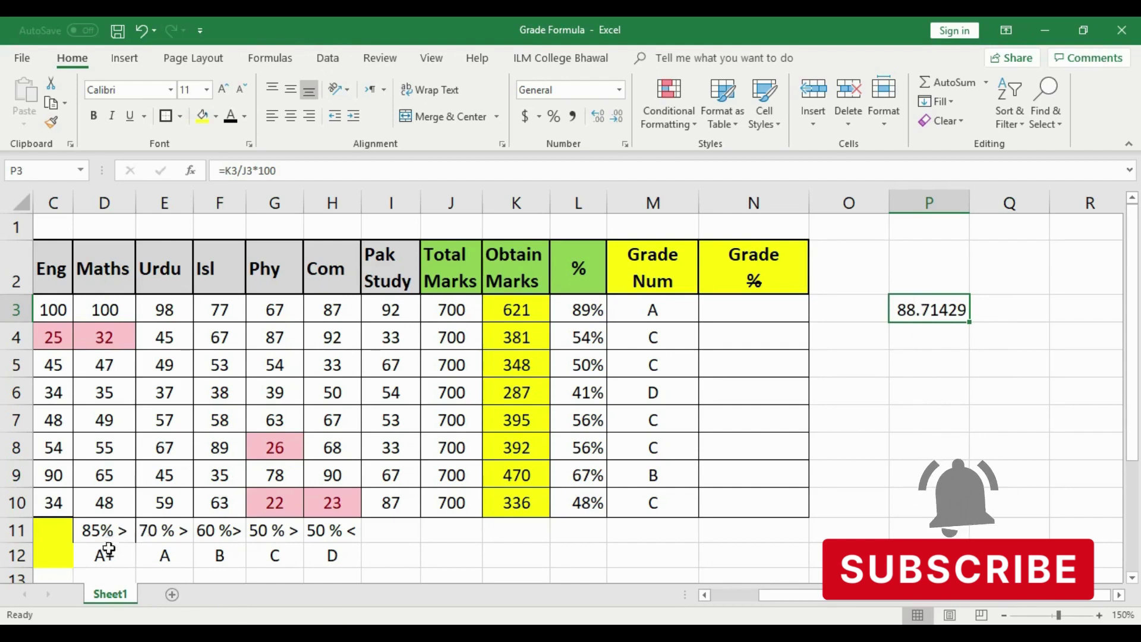
pyautogui.moveTo(104, 556); pyautogui.dragTo(274, 556)
pyautogui.click(954, 309)
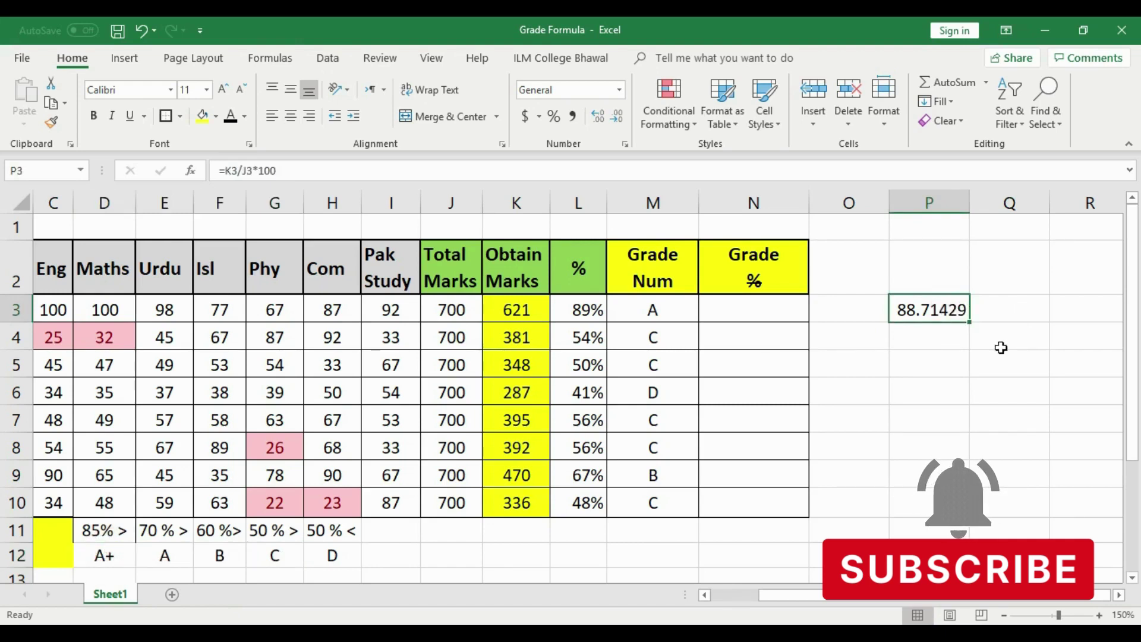
pyautogui.press('Delete')
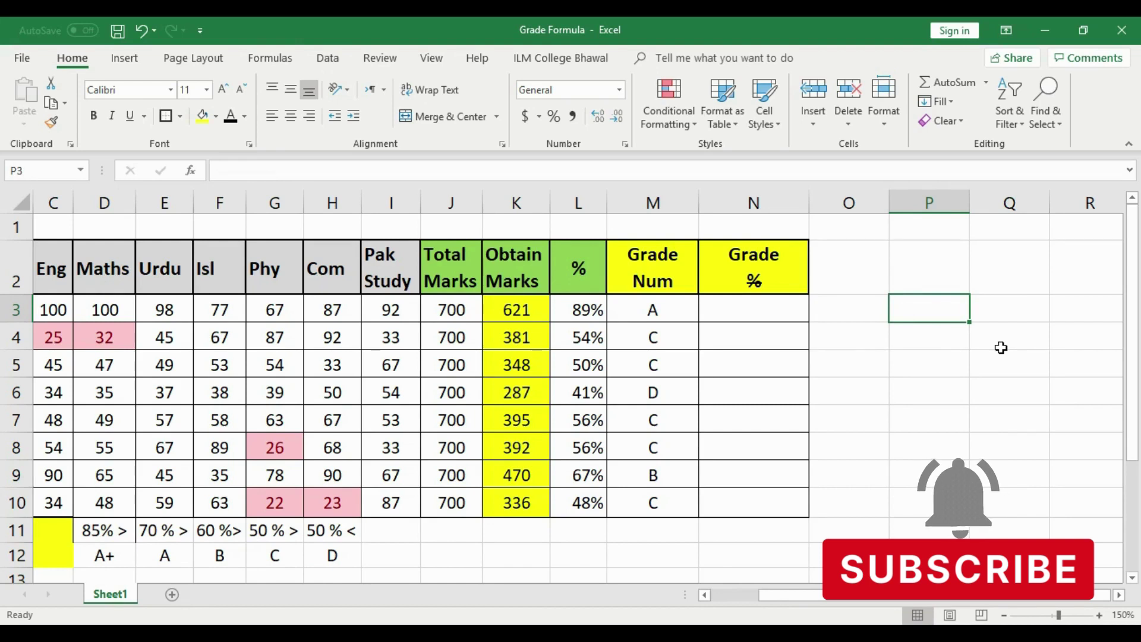
# Step: Type =IF(L3>85%,"A+",IF( into N3 as the first grade test
pyautogui.click(986, 399)
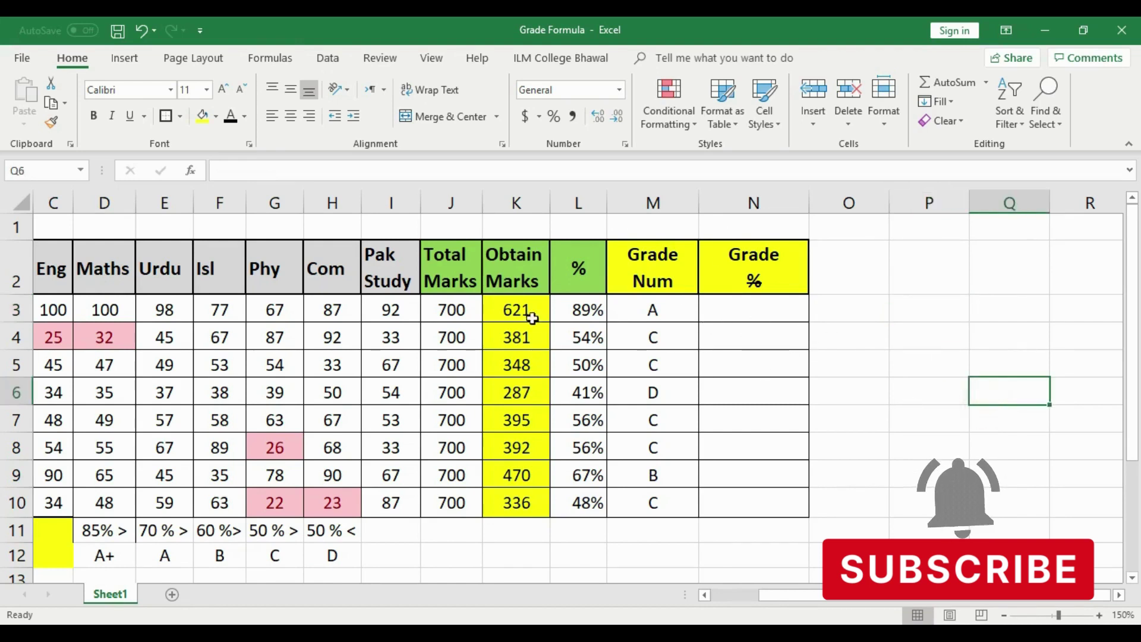
pyautogui.click(581, 364)
pyautogui.click(747, 310)
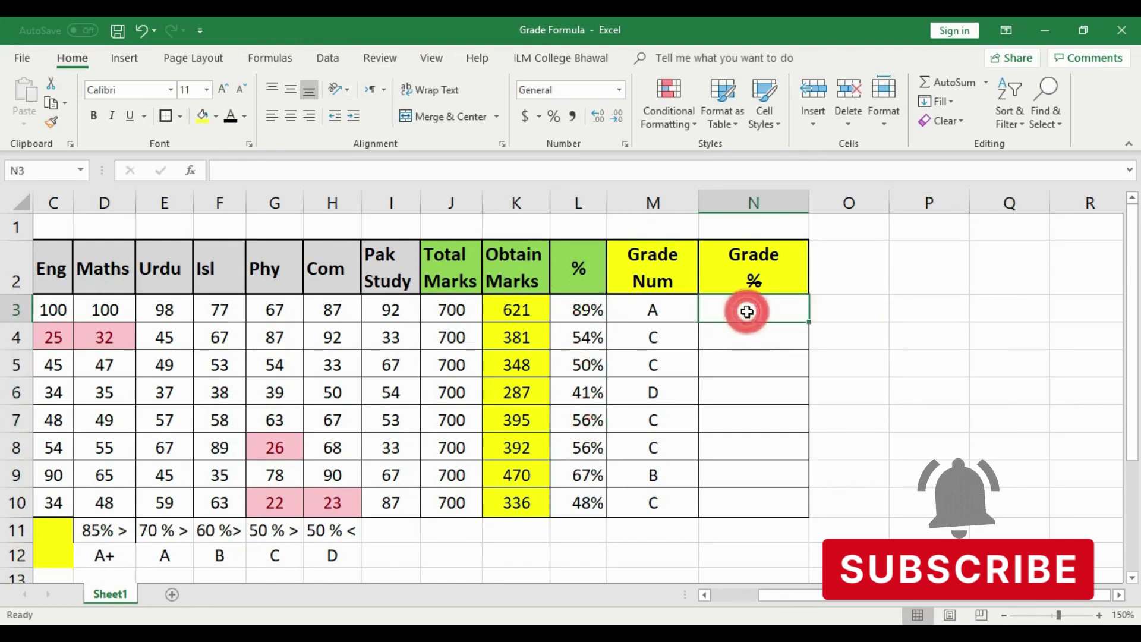
pyautogui.write('=')
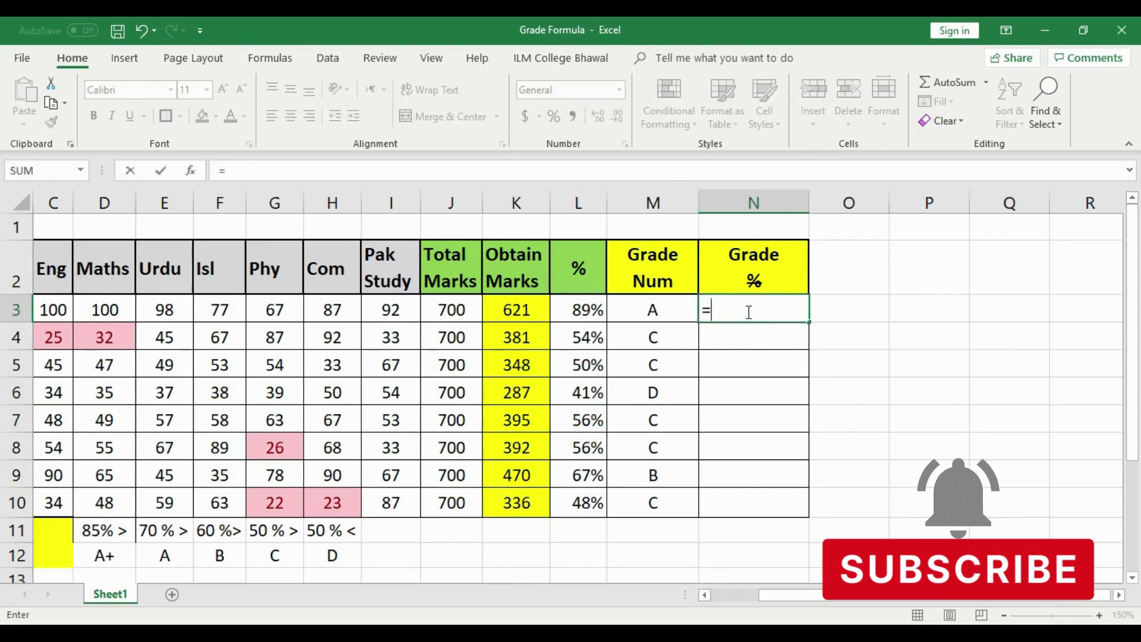
pyautogui.write('IF(')
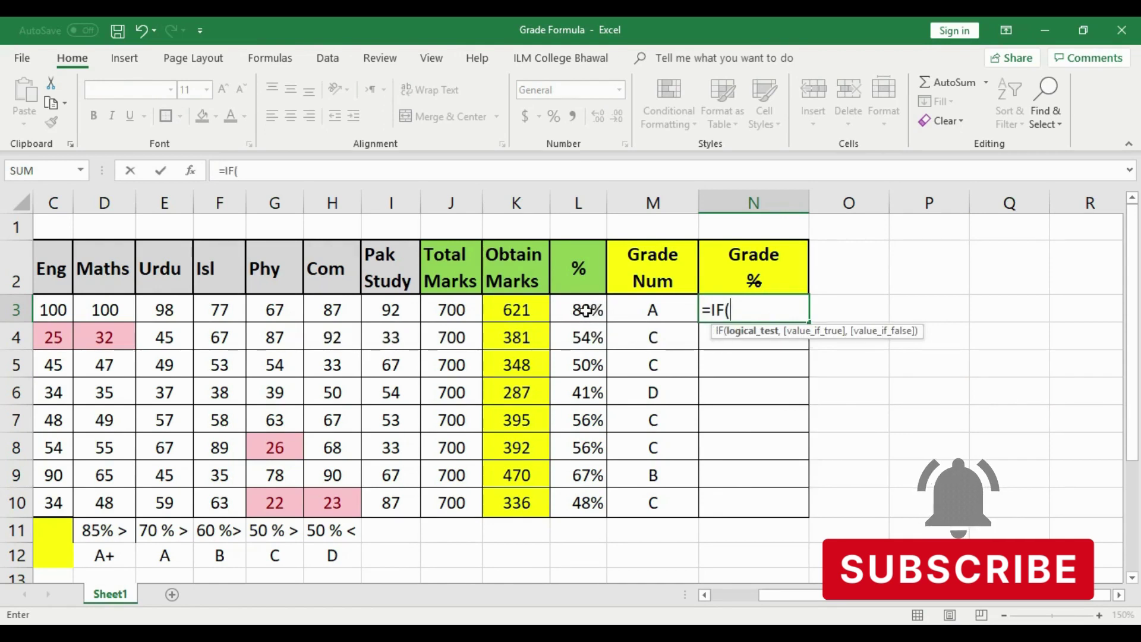
pyautogui.click(587, 310)
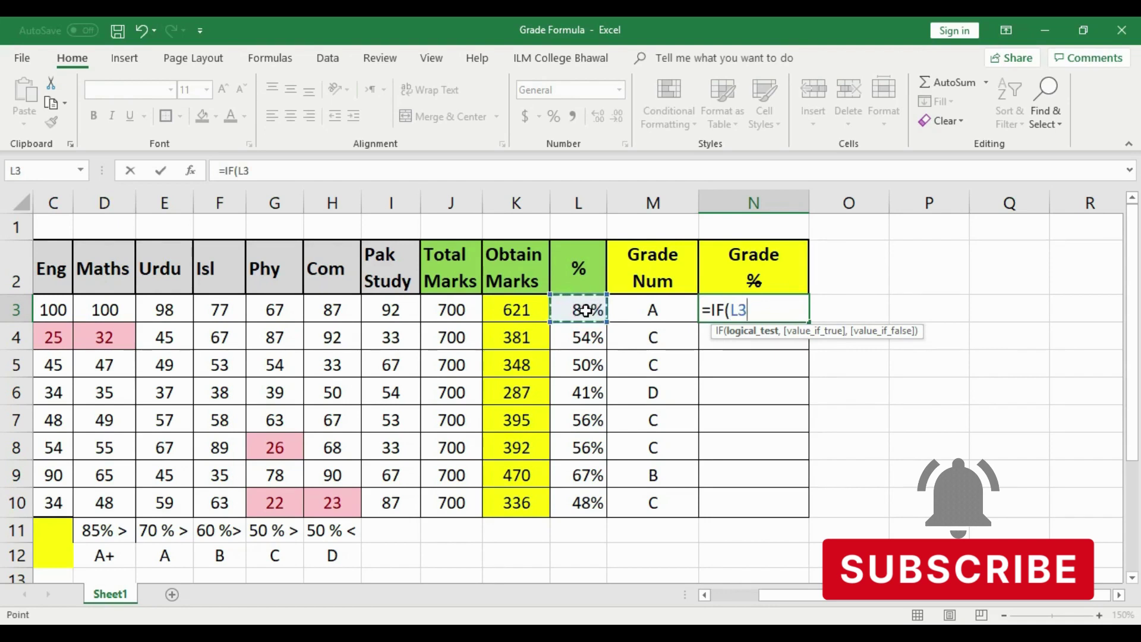
pyautogui.write('>')
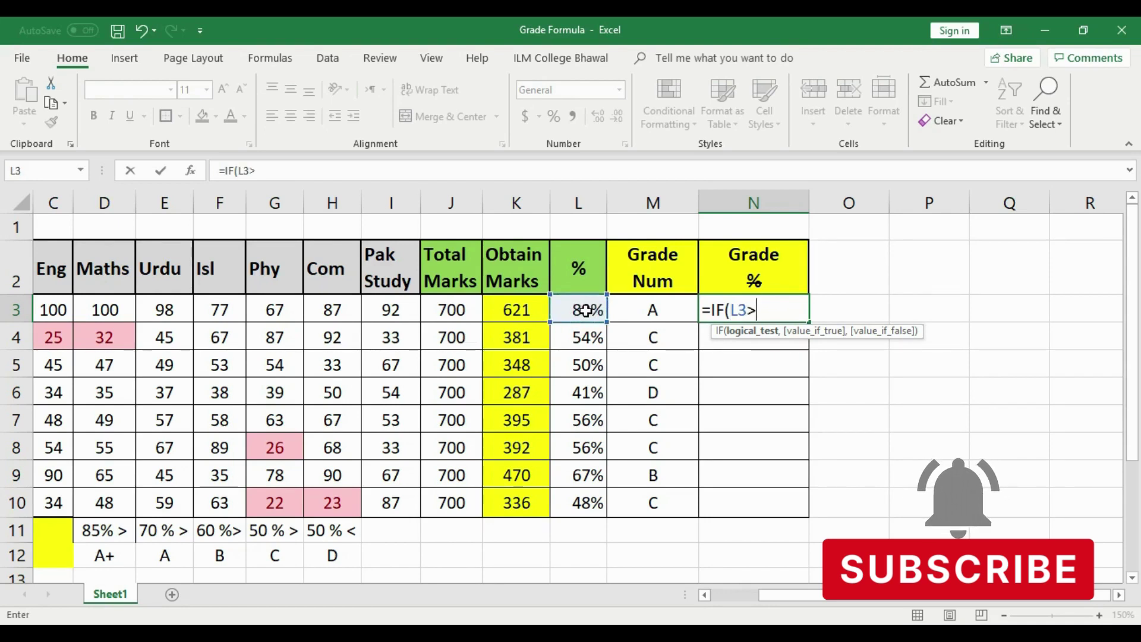
pyautogui.write('85')
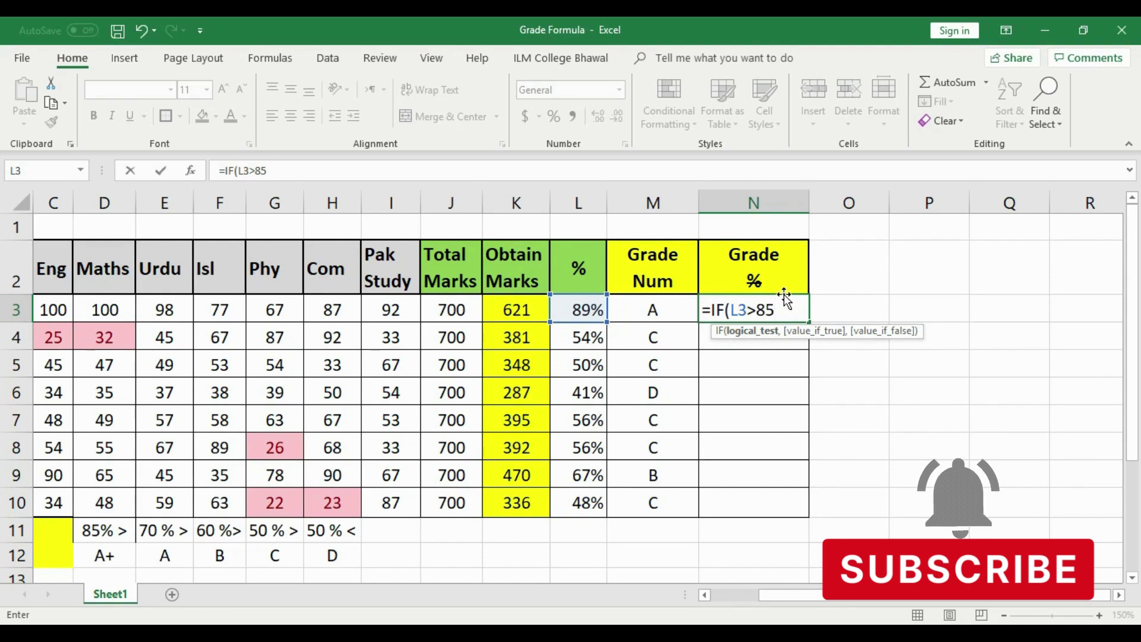
pyautogui.write('%')
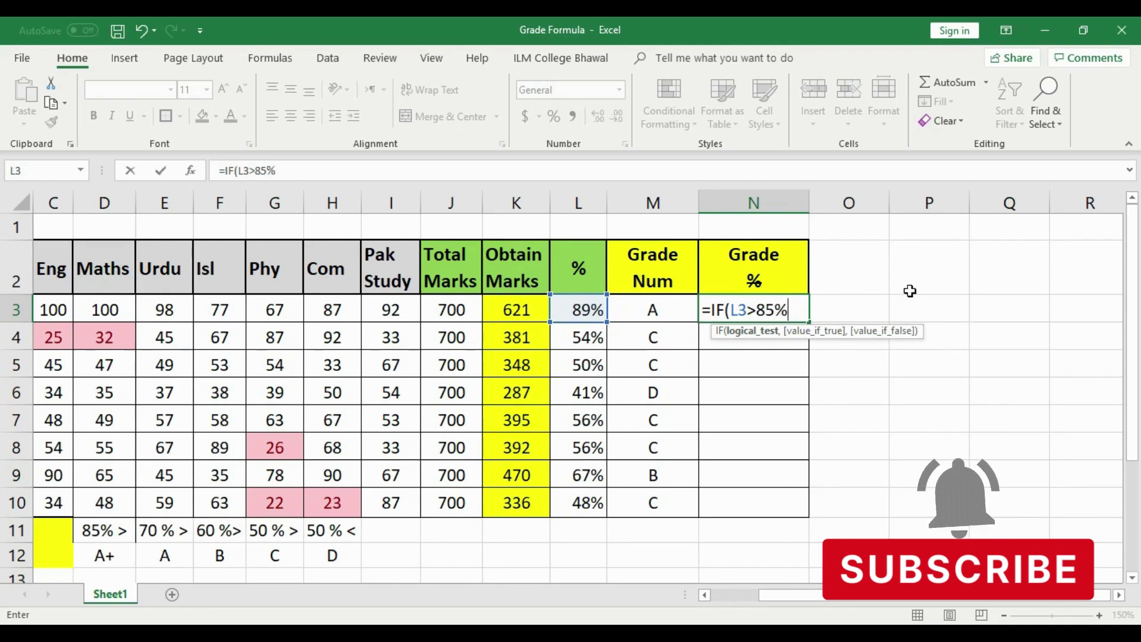
pyautogui.write(',')
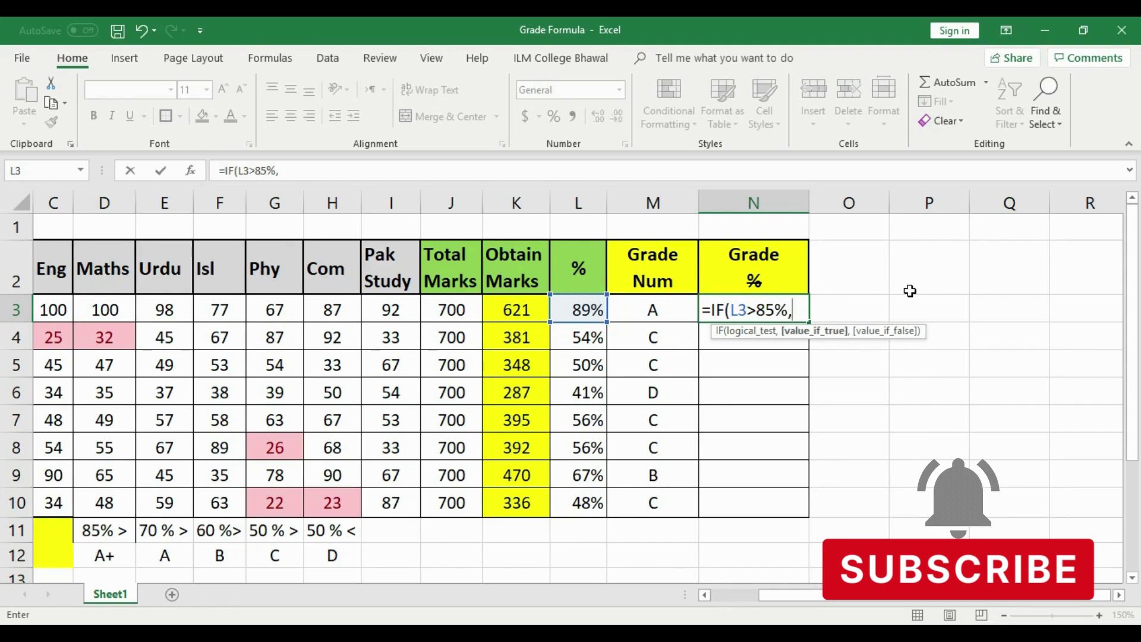
pyautogui.write('"')
pyautogui.write('A')
pyautogui.write('+')
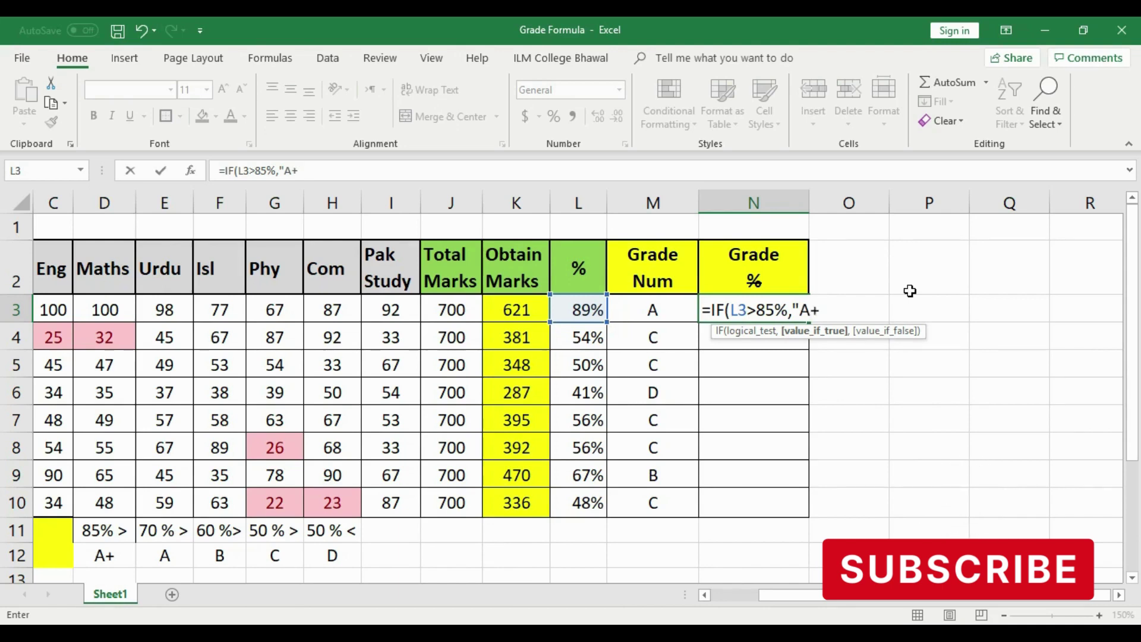
pyautogui.write('"')
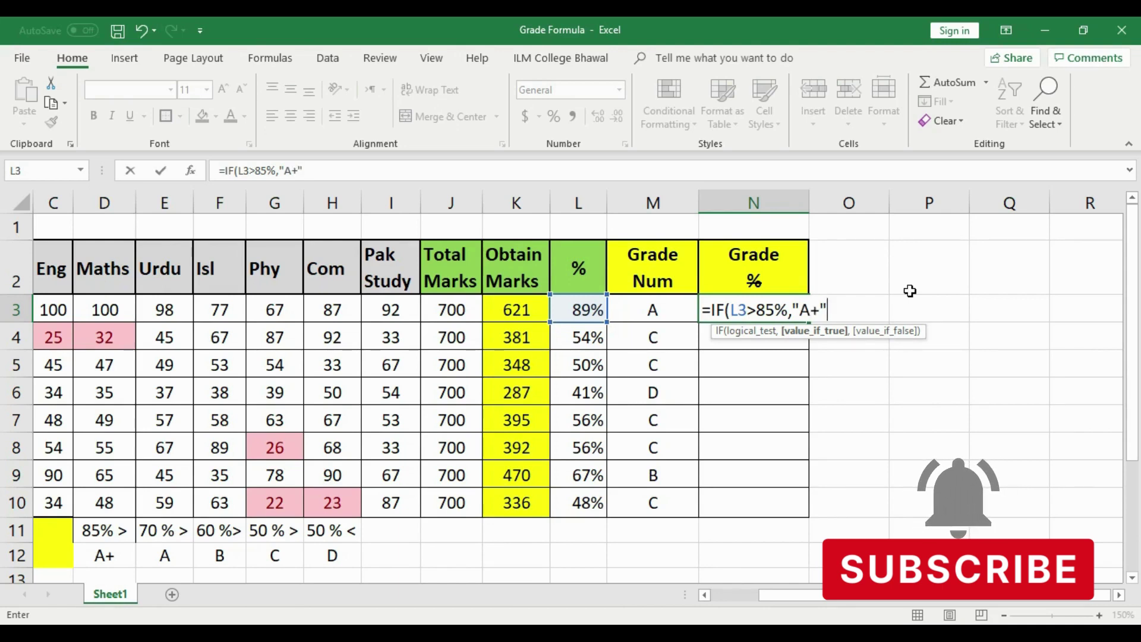
pyautogui.write(',')
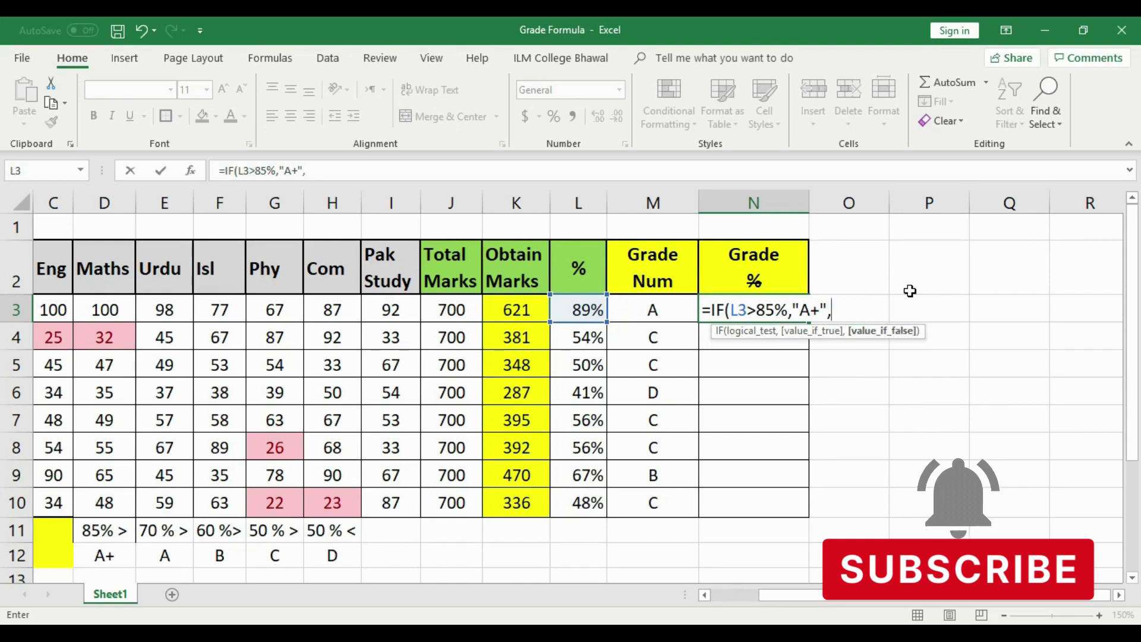
pyautogui.write('IF')
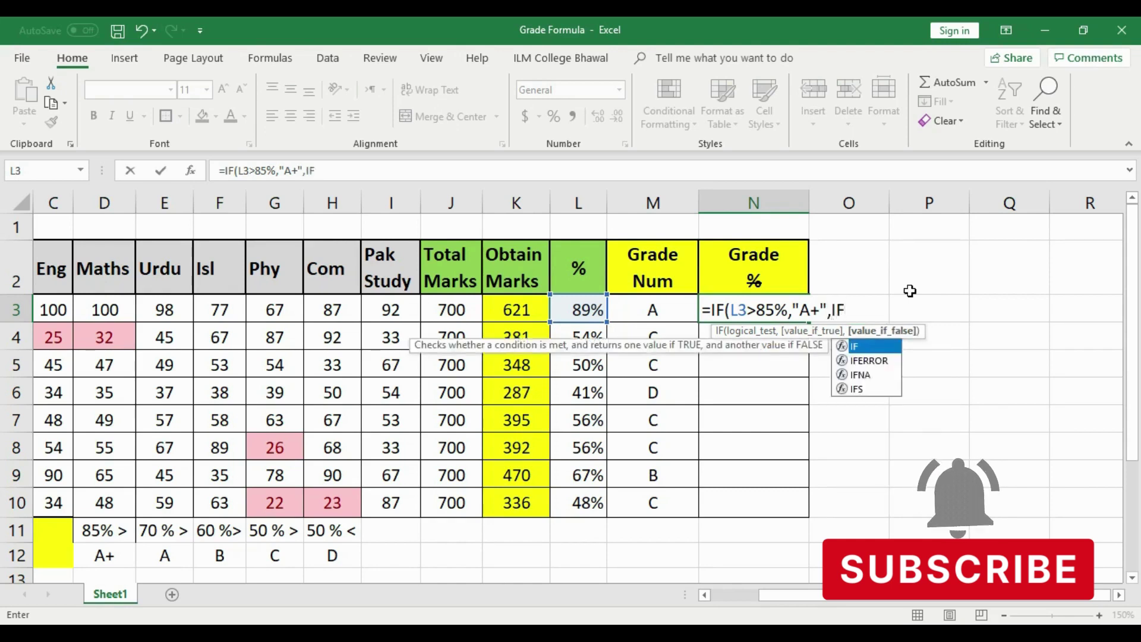
pyautogui.write('(')
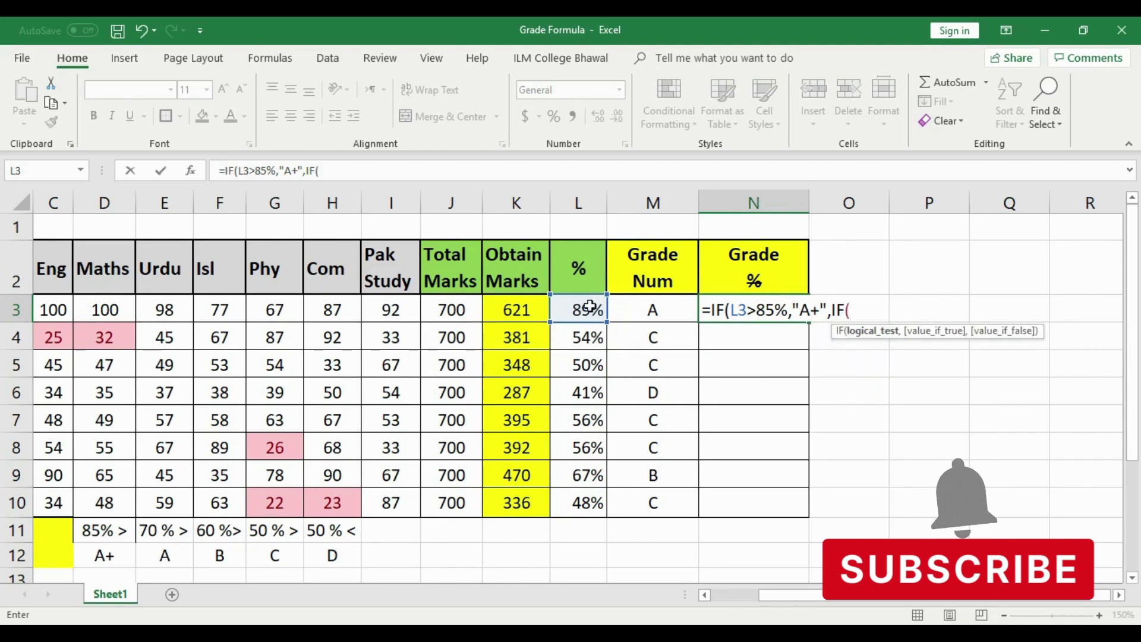
# Step: Add the L3>70% test returning "A" to N3, followed by a new IF(
pyautogui.click(590, 306)
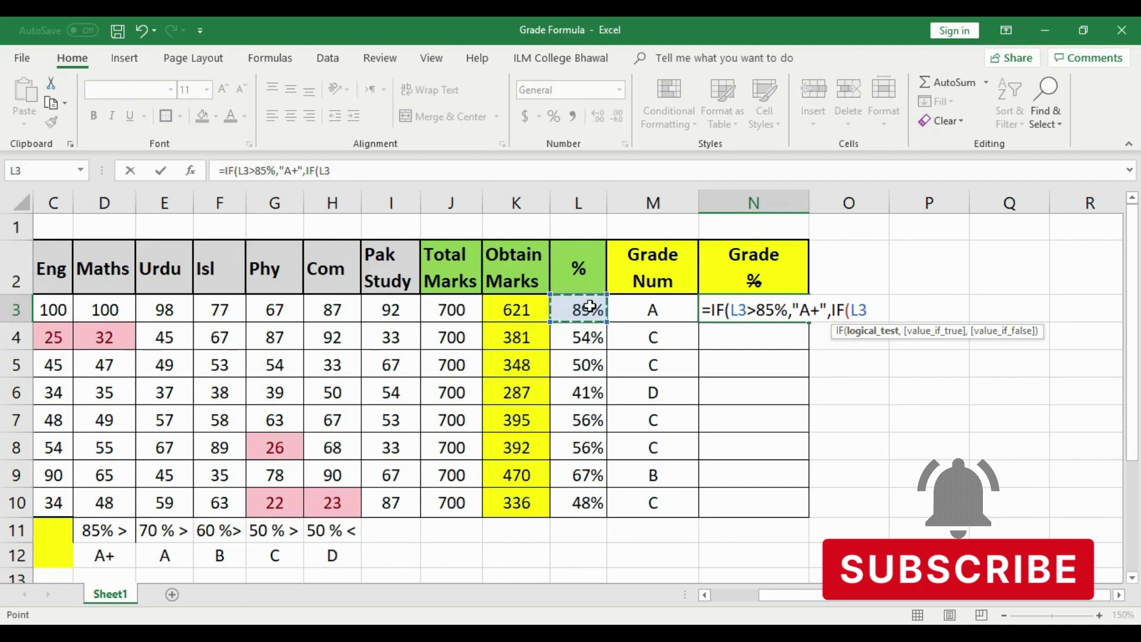
pyautogui.write('>')
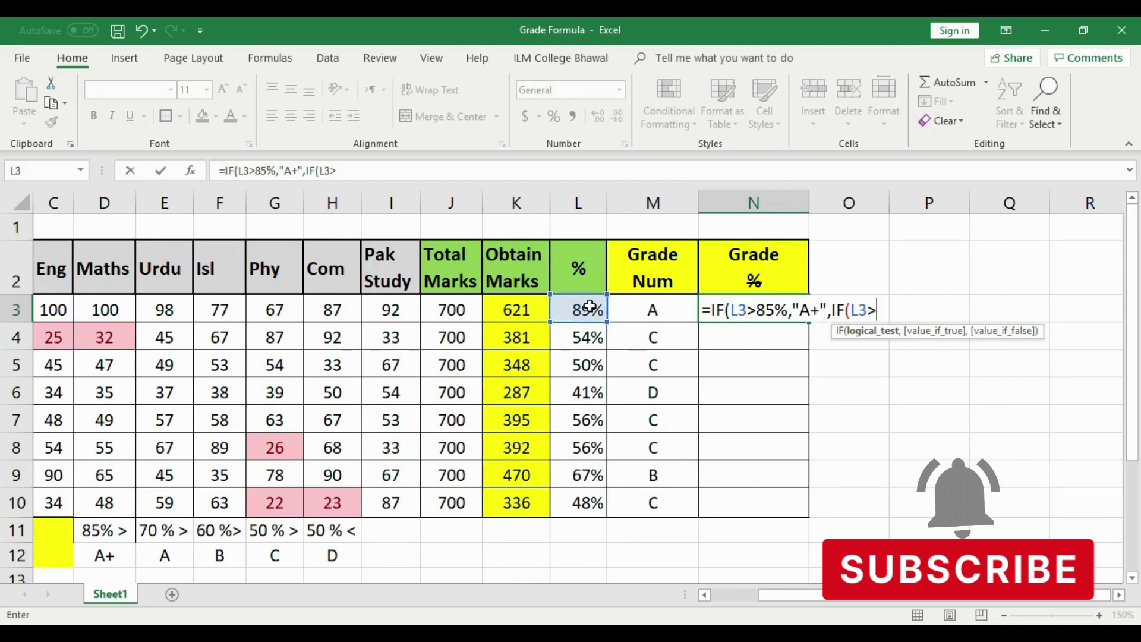
pyautogui.write('70')
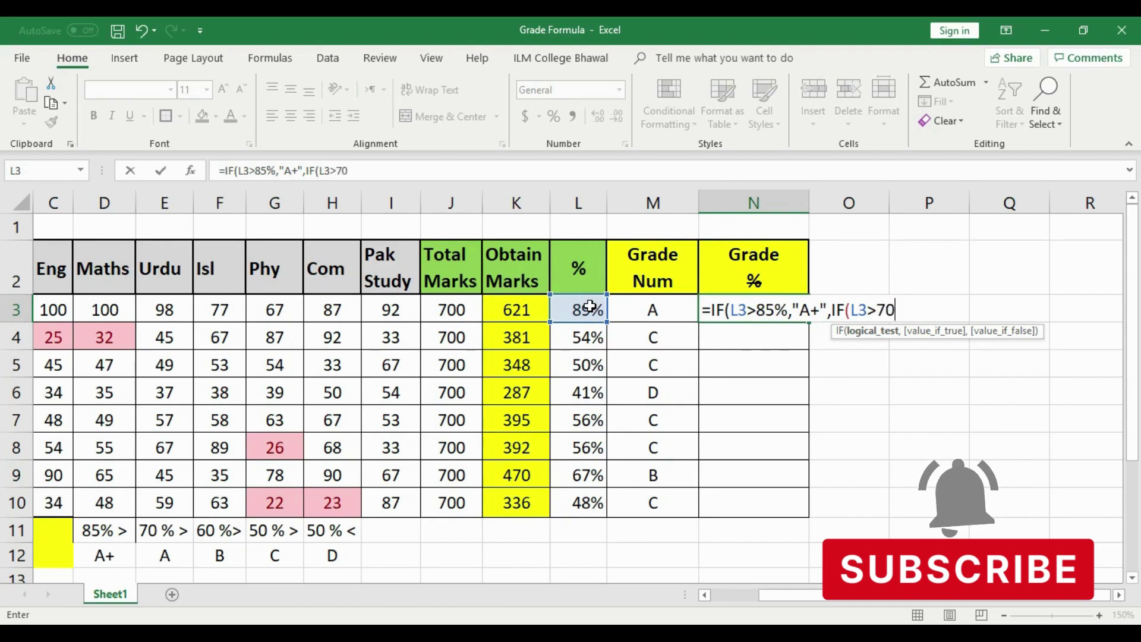
pyautogui.write('%')
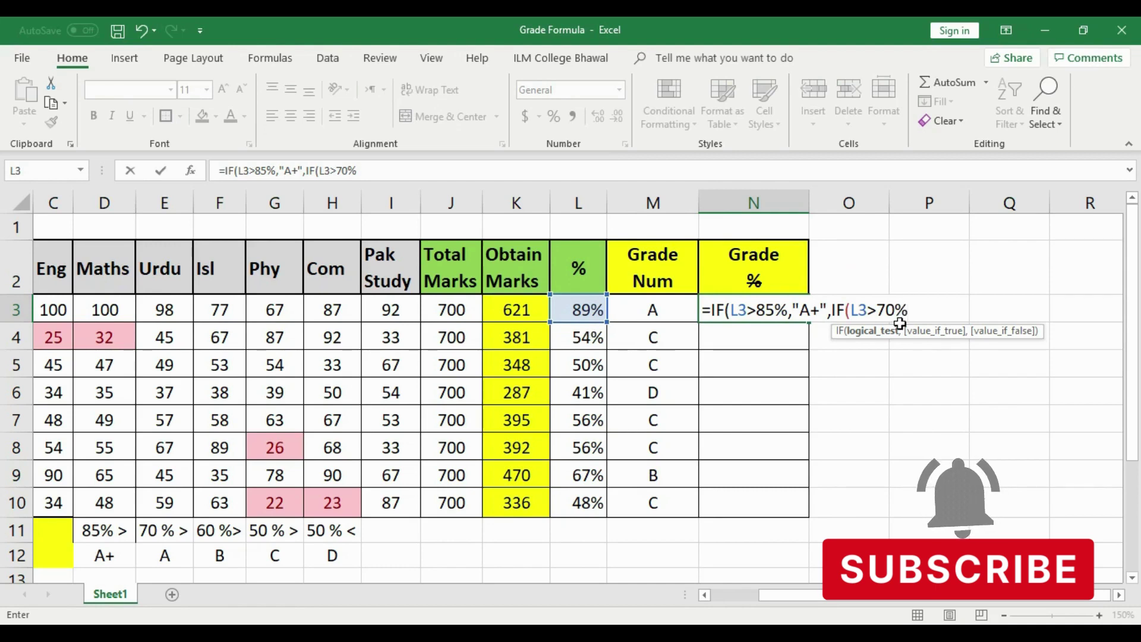
pyautogui.write(',')
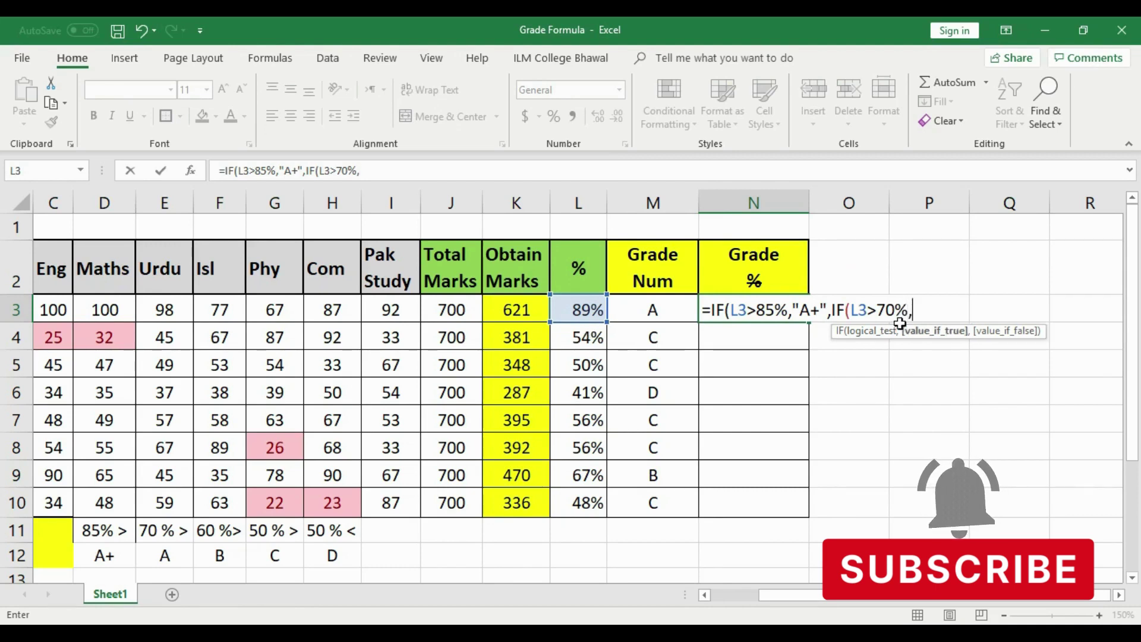
pyautogui.write('"')
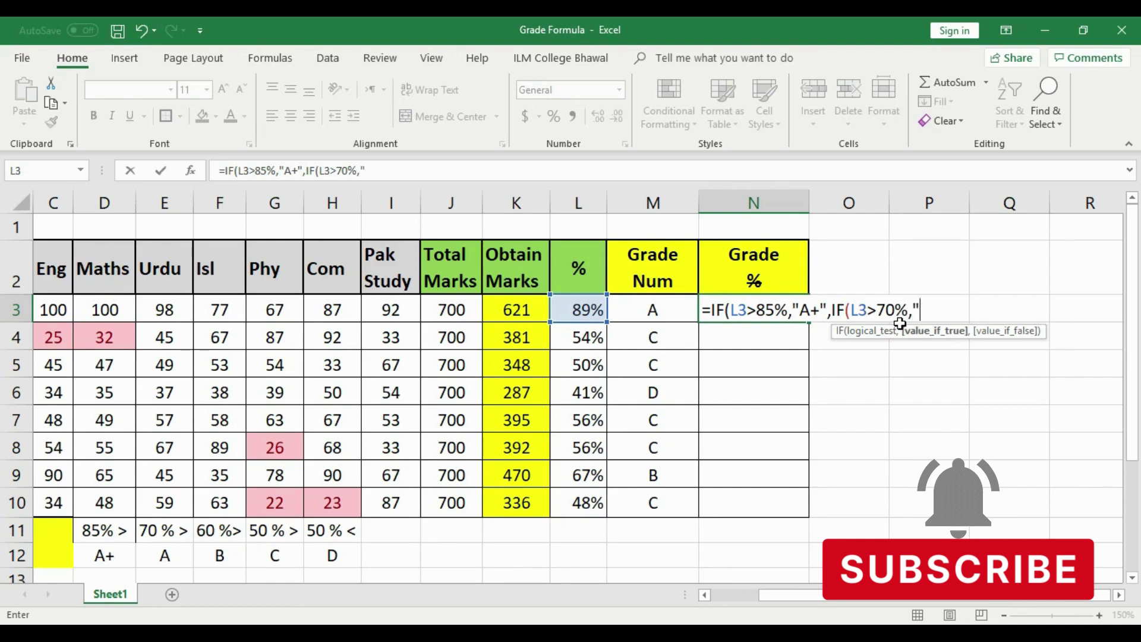
pyautogui.write('A"')
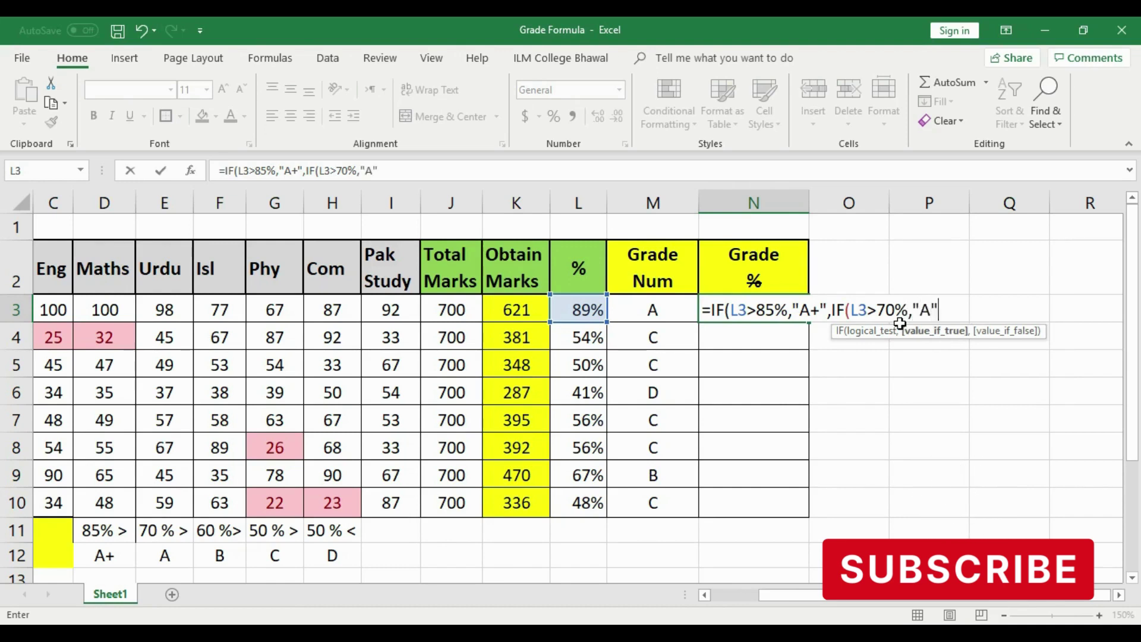
pyautogui.write(',')
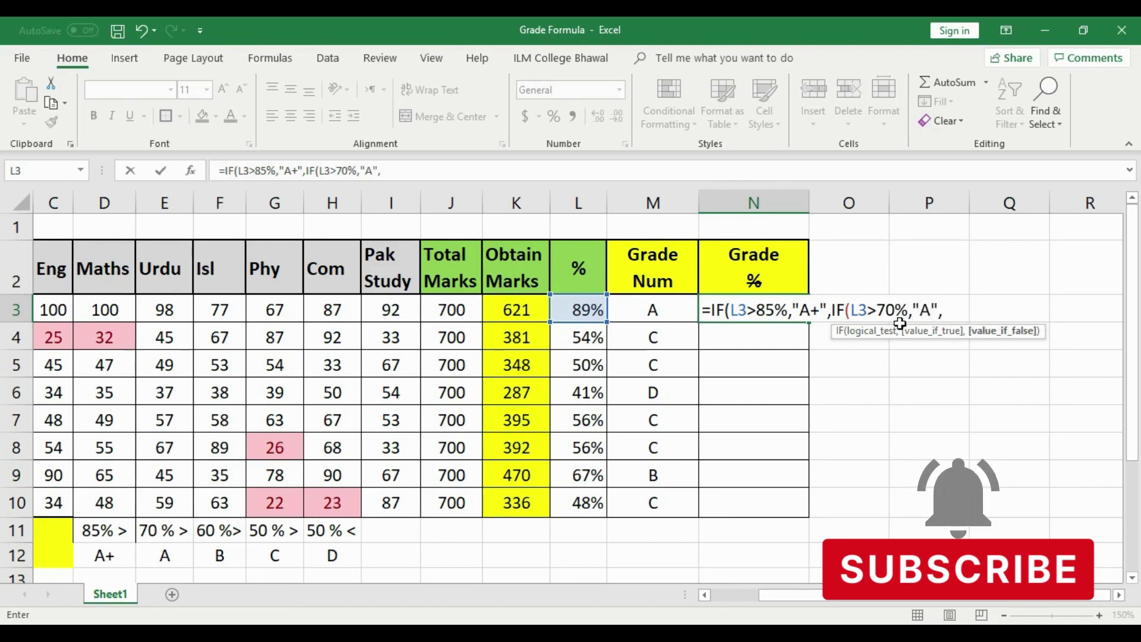
pyautogui.write('IF(')
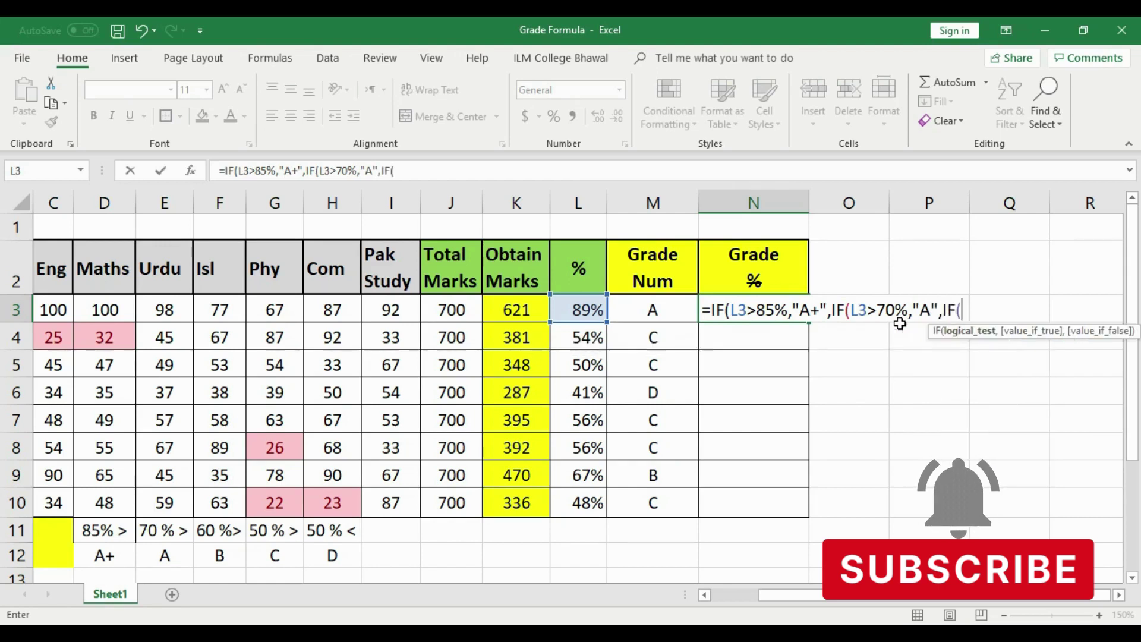
# Step: Add L3>60% returning uppercase "B" to N3, then start the next if(
pyautogui.click(581, 307)
pyautogui.write('>')
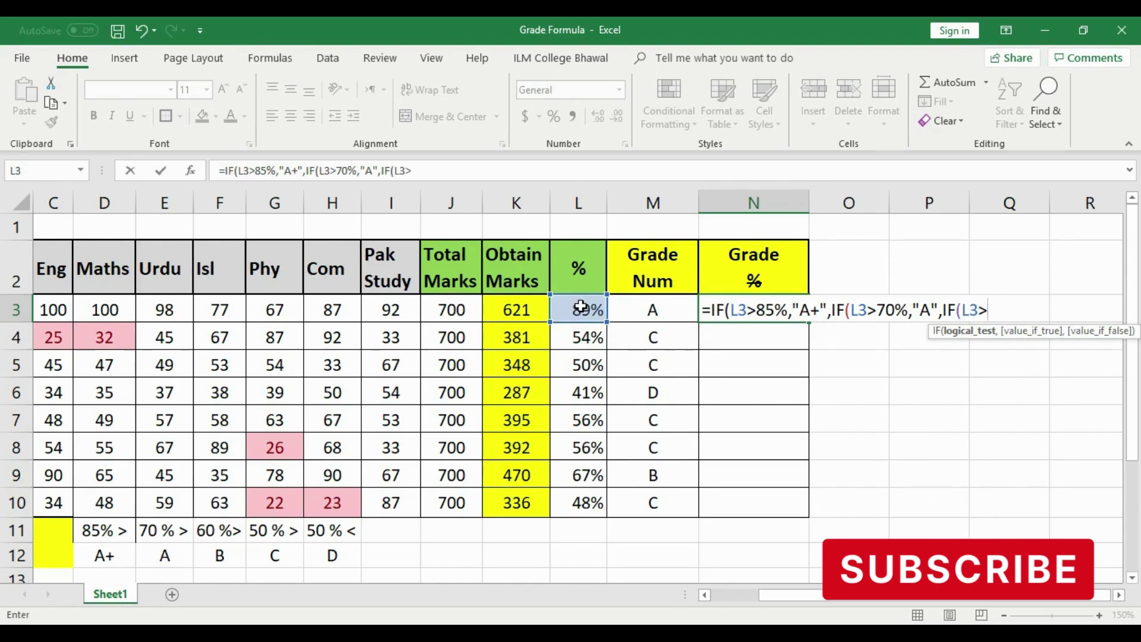
pyautogui.write('60')
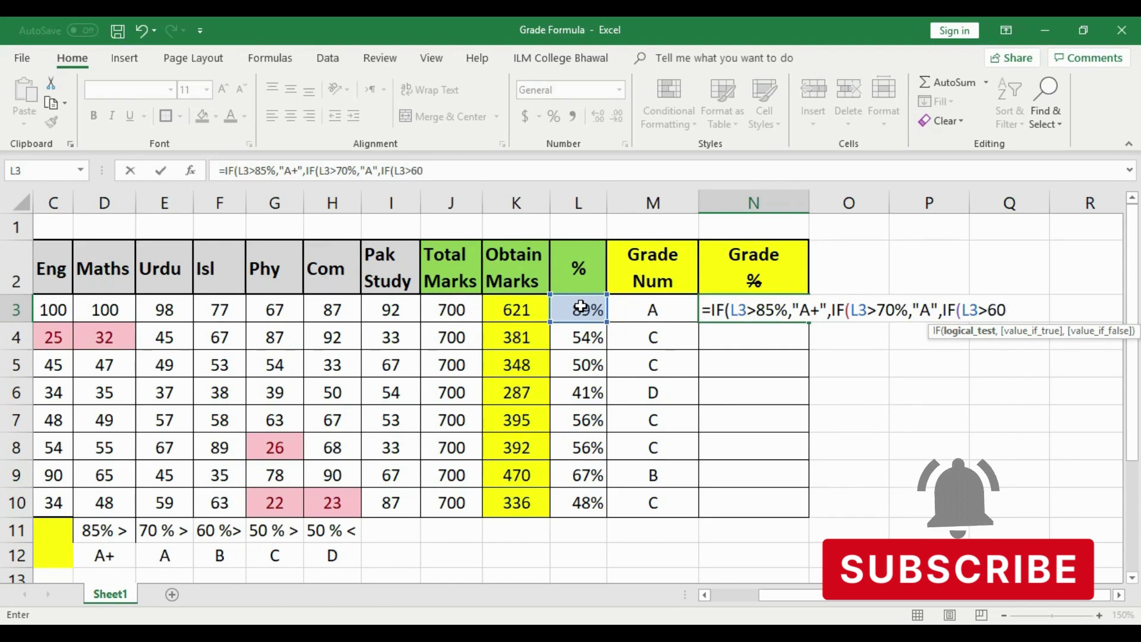
pyautogui.write('%')
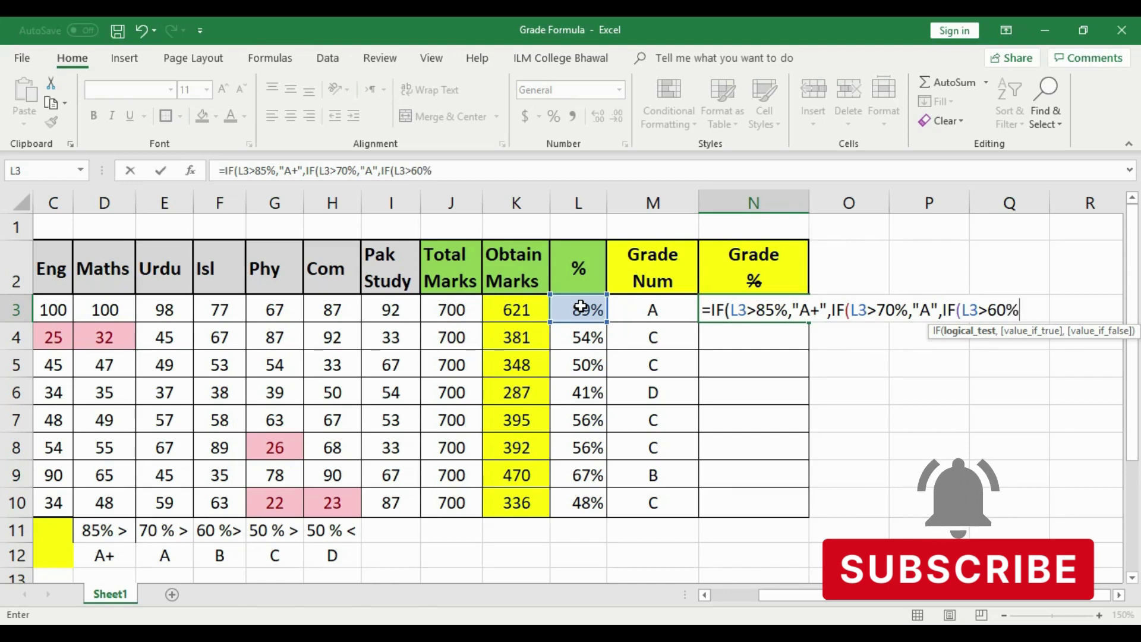
pyautogui.write(',')
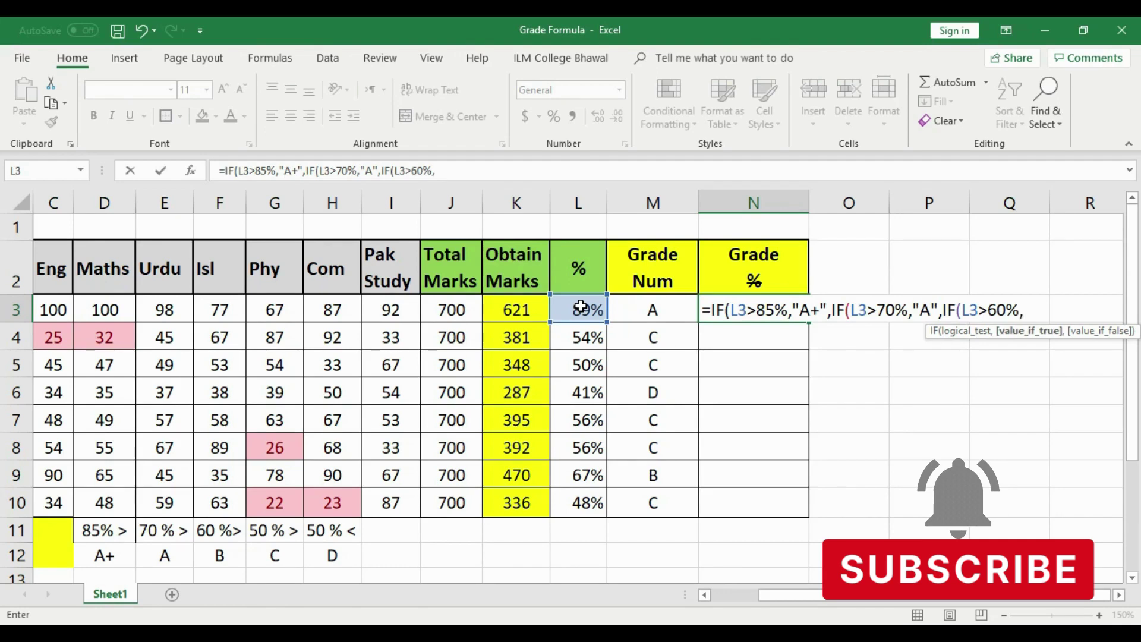
pyautogui.write('"')
pyautogui.write('b')
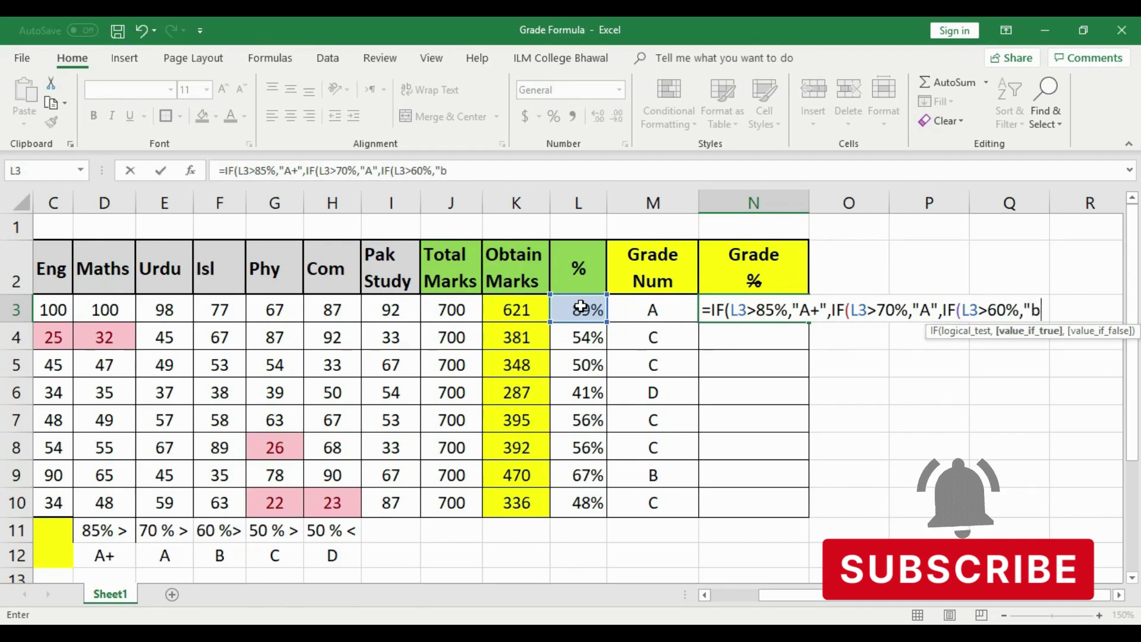
pyautogui.press('BackSpace')
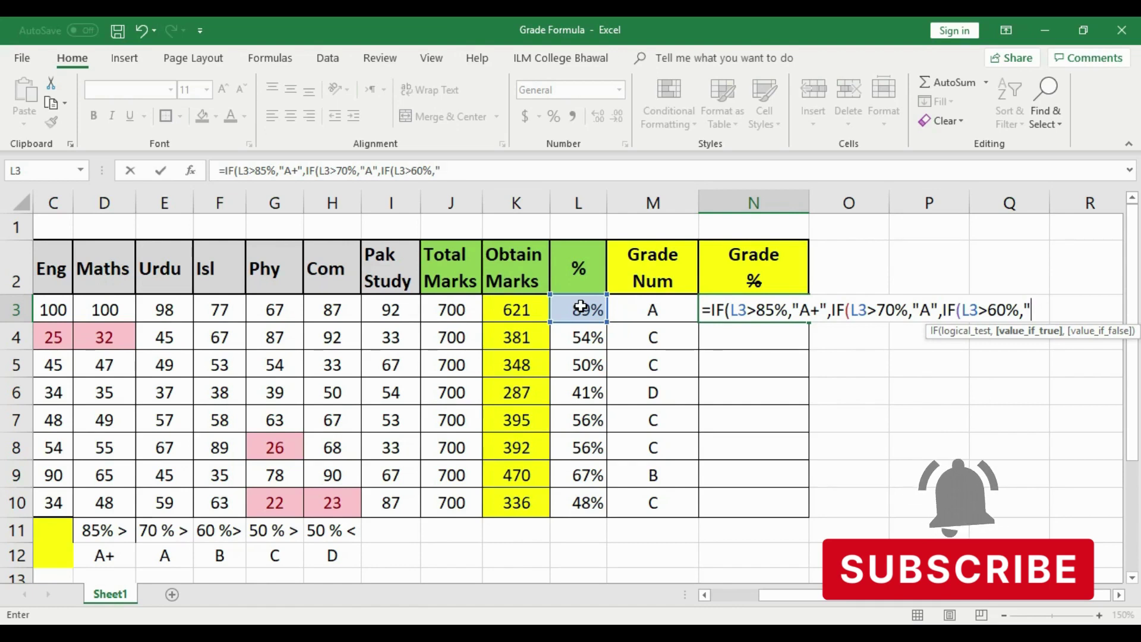
pyautogui.write('B"')
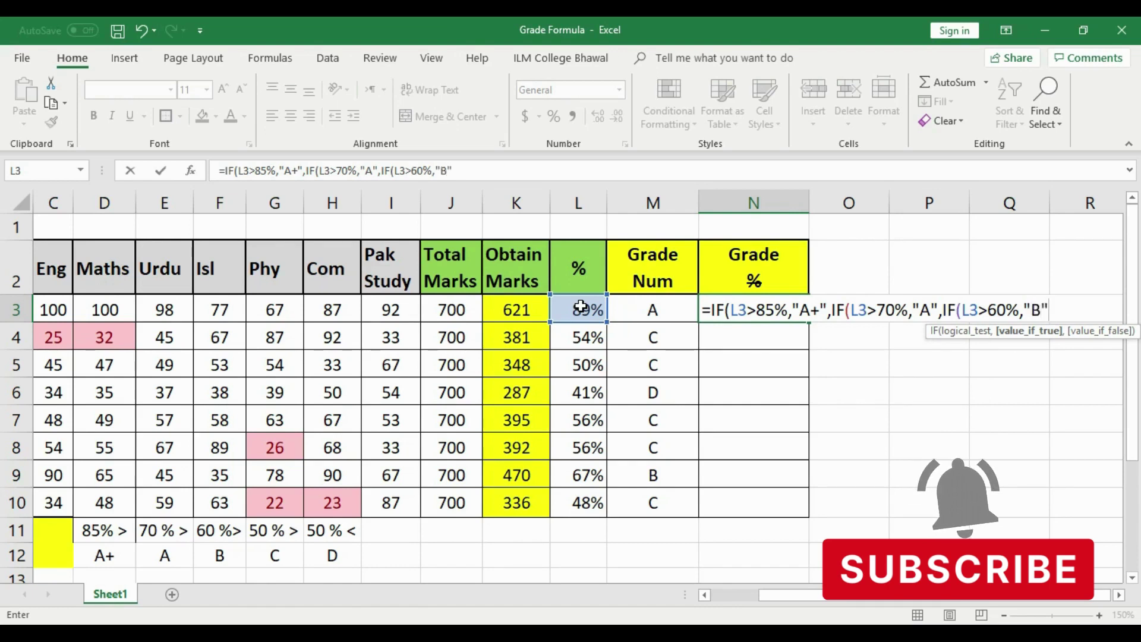
pyautogui.write(',if')
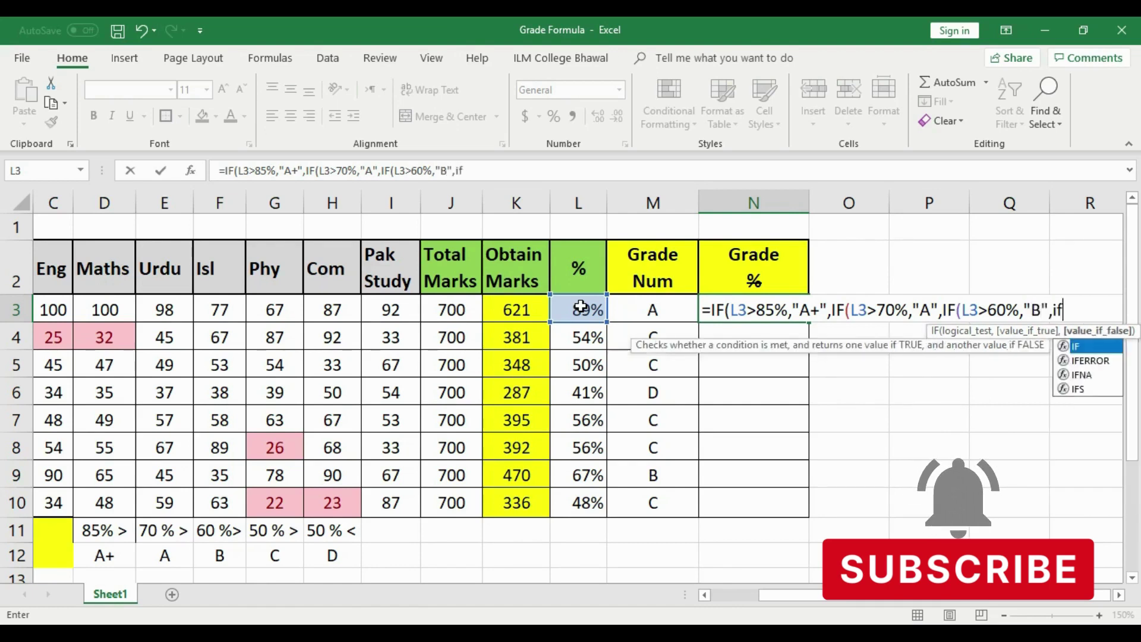
pyautogui.write('(')
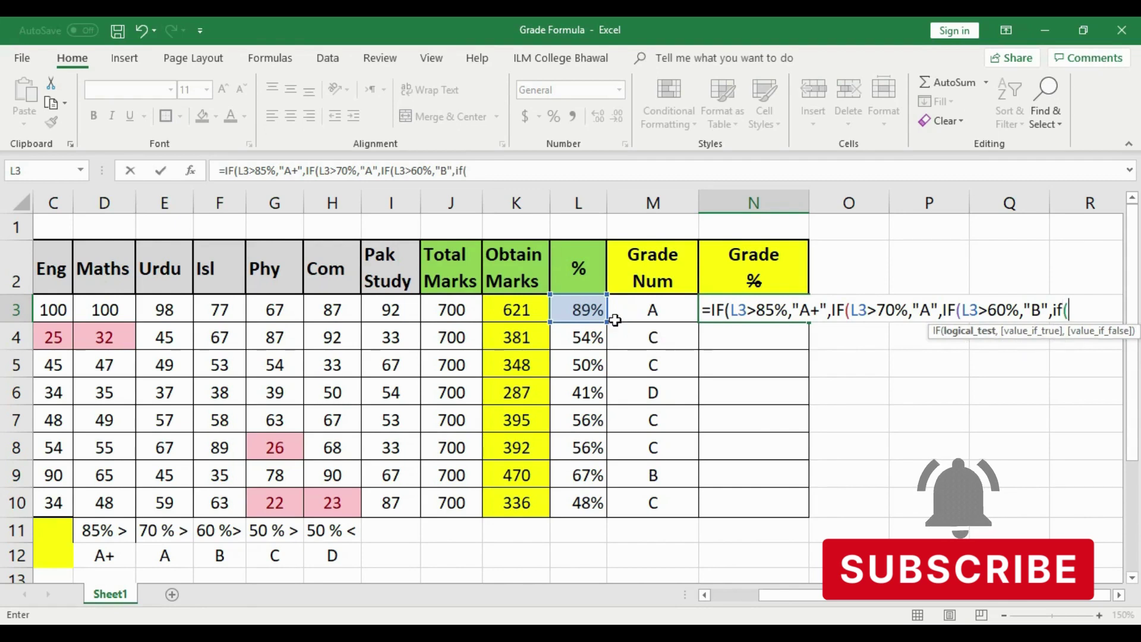
# Step: Extend the N3 formula with L3>50% returning "C", followed by IF(
pyautogui.click(579, 307)
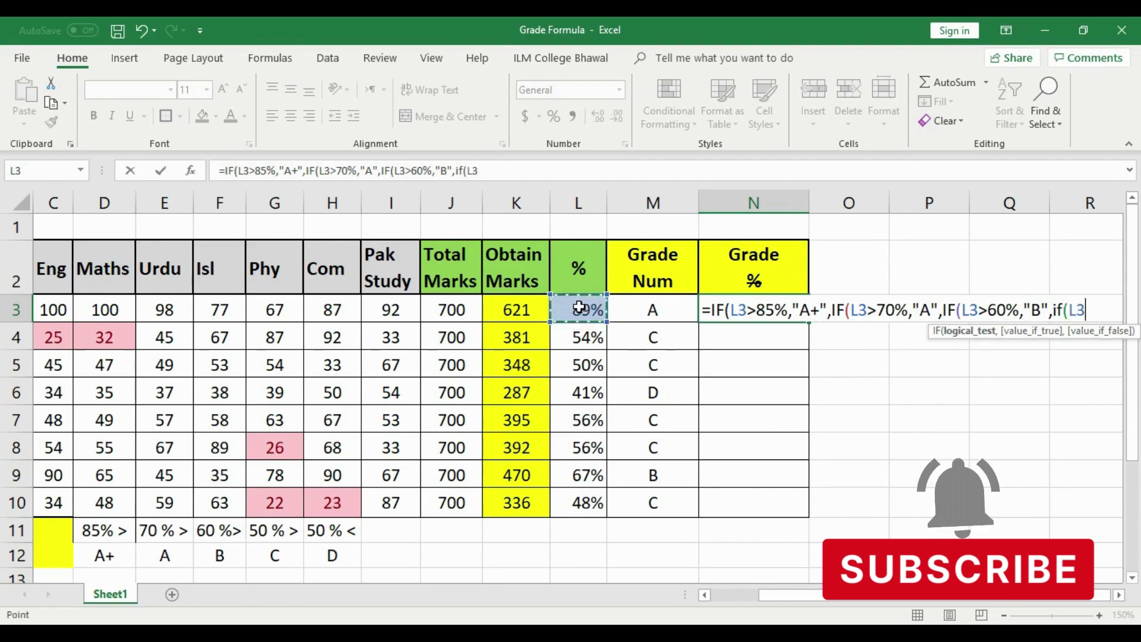
pyautogui.write('>')
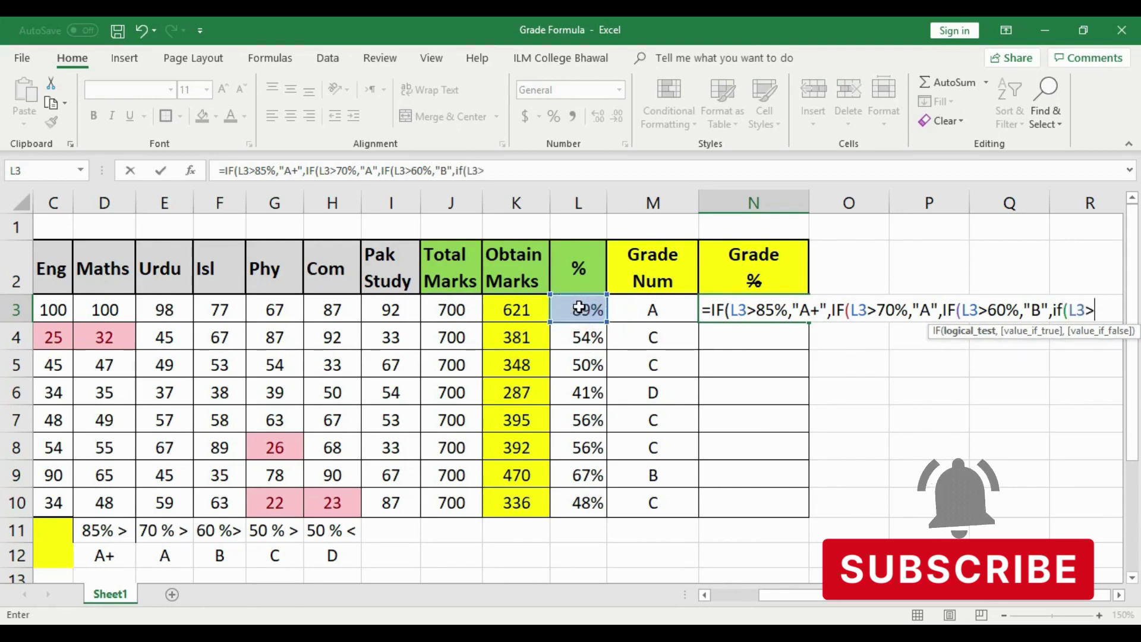
pyautogui.write('50')
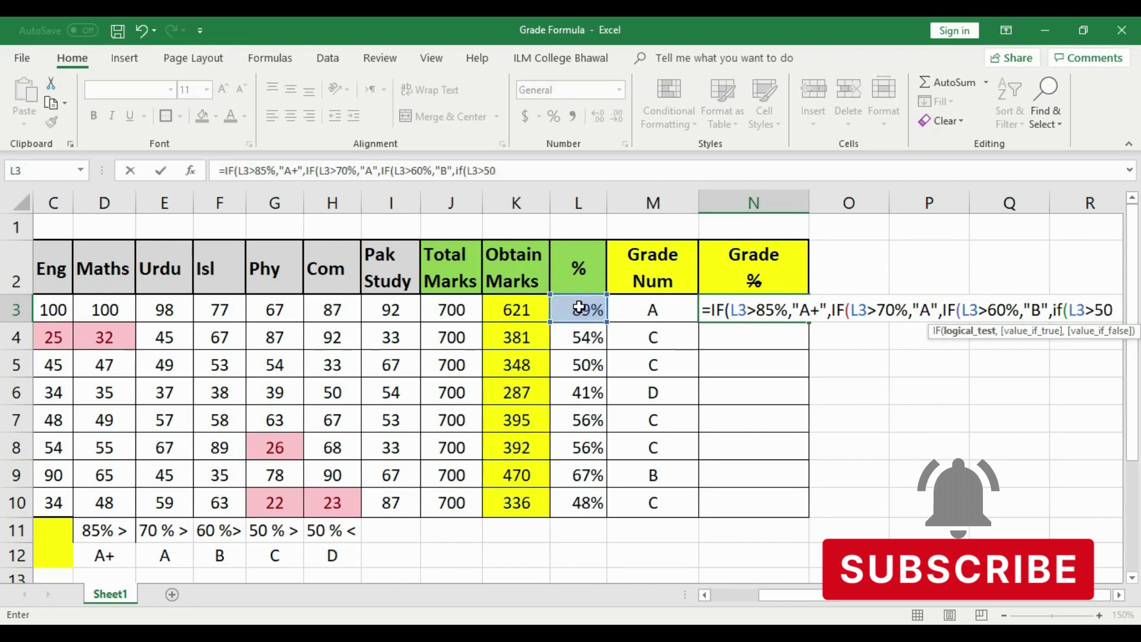
pyautogui.write('%')
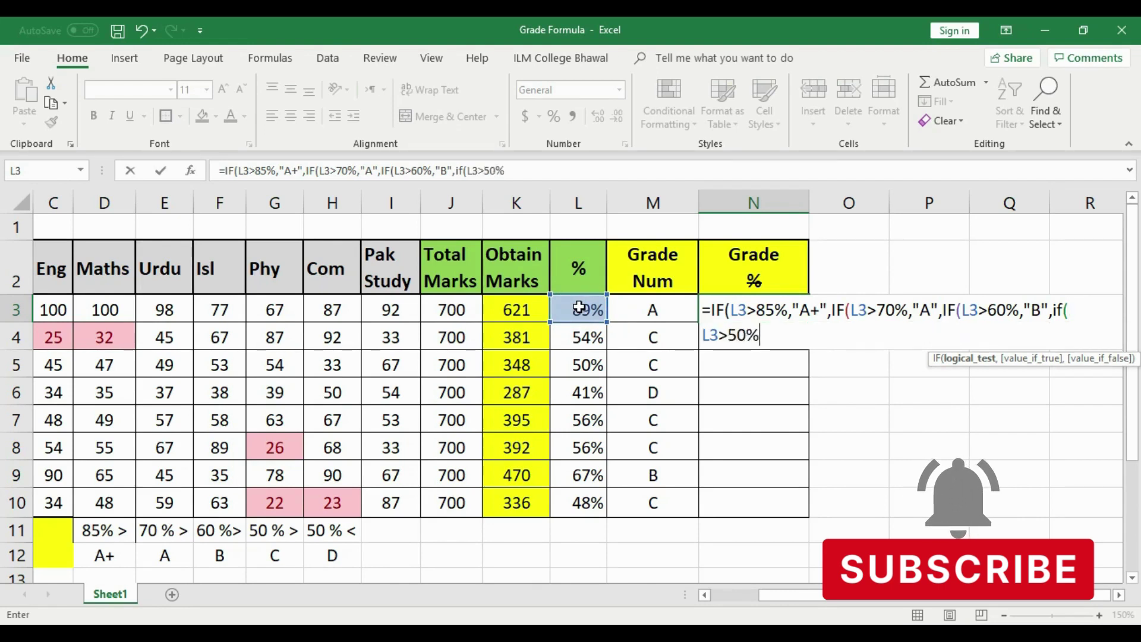
pyautogui.write(',"')
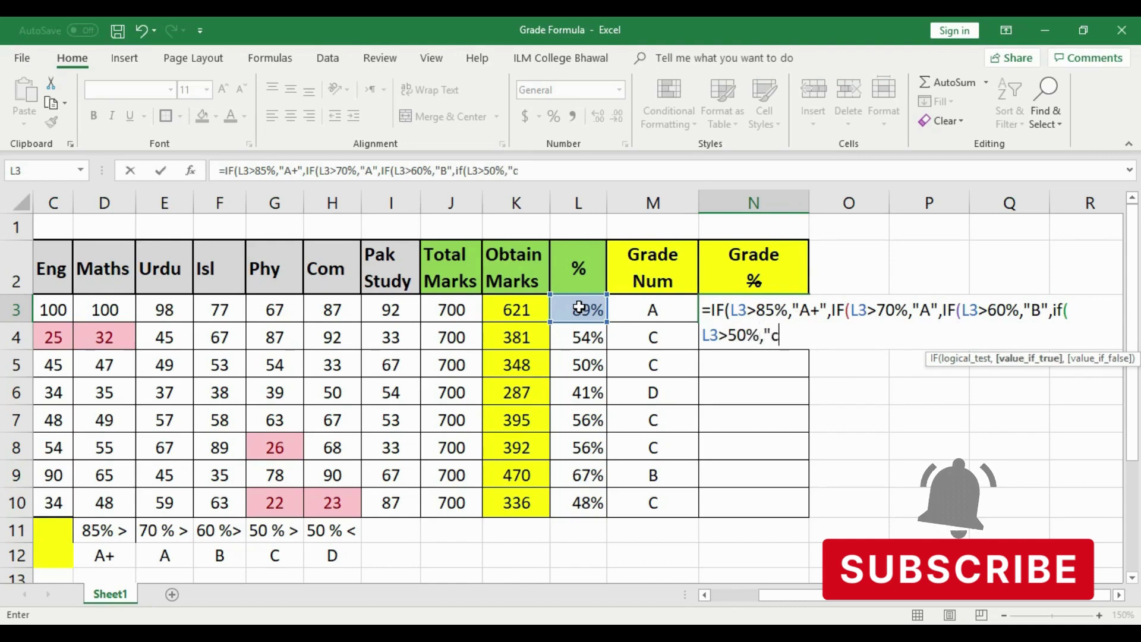
pyautogui.write('C"')
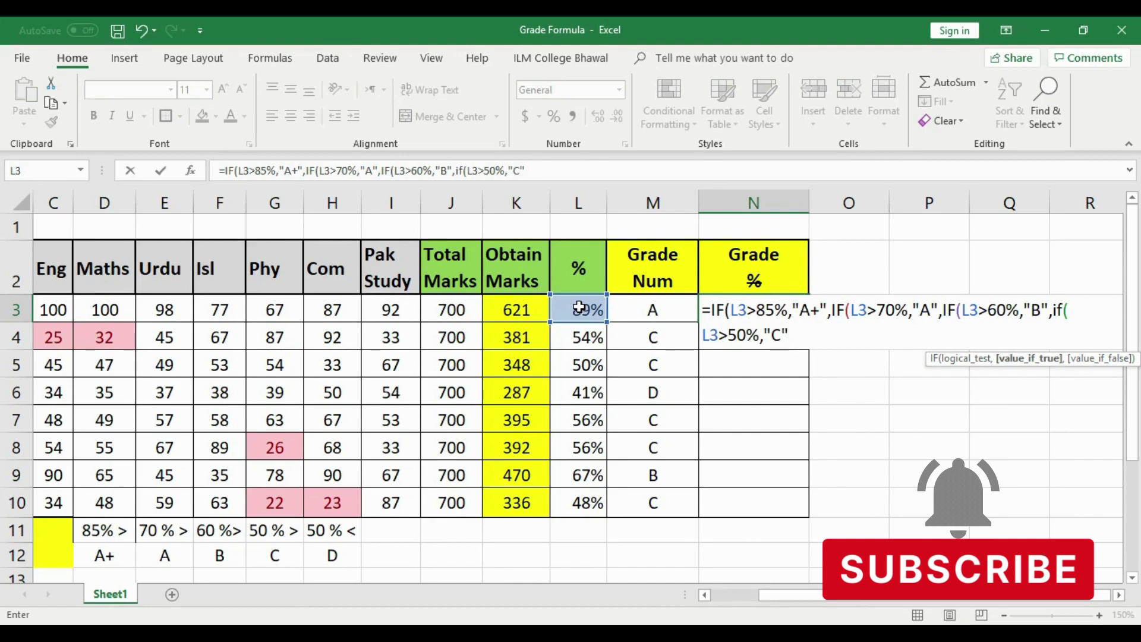
pyautogui.write(',IF')
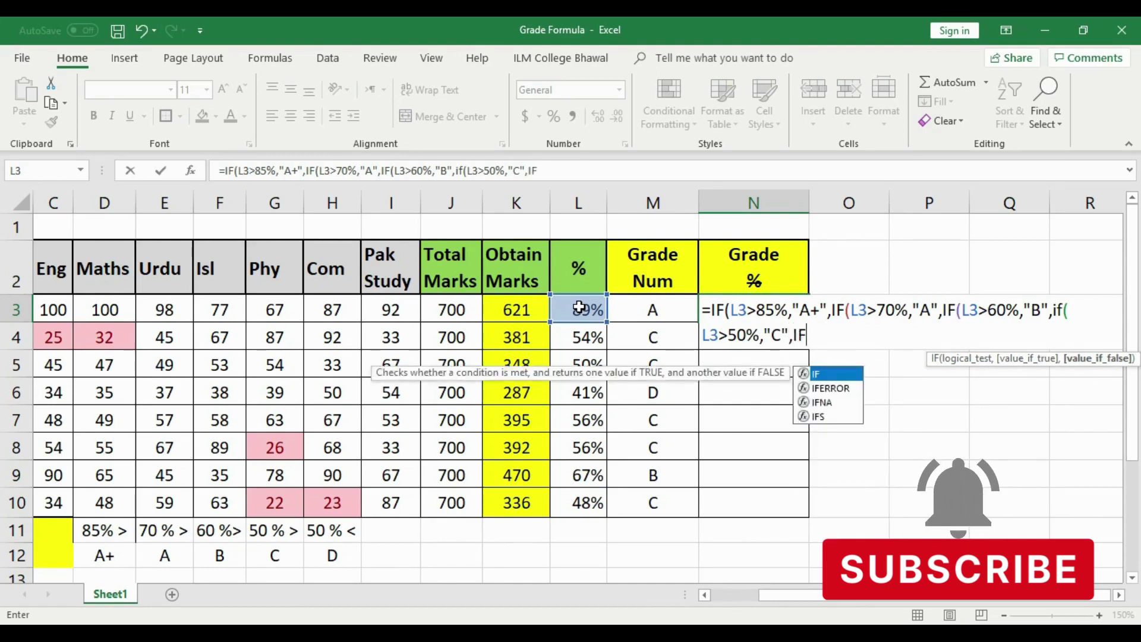
pyautogui.write('(')
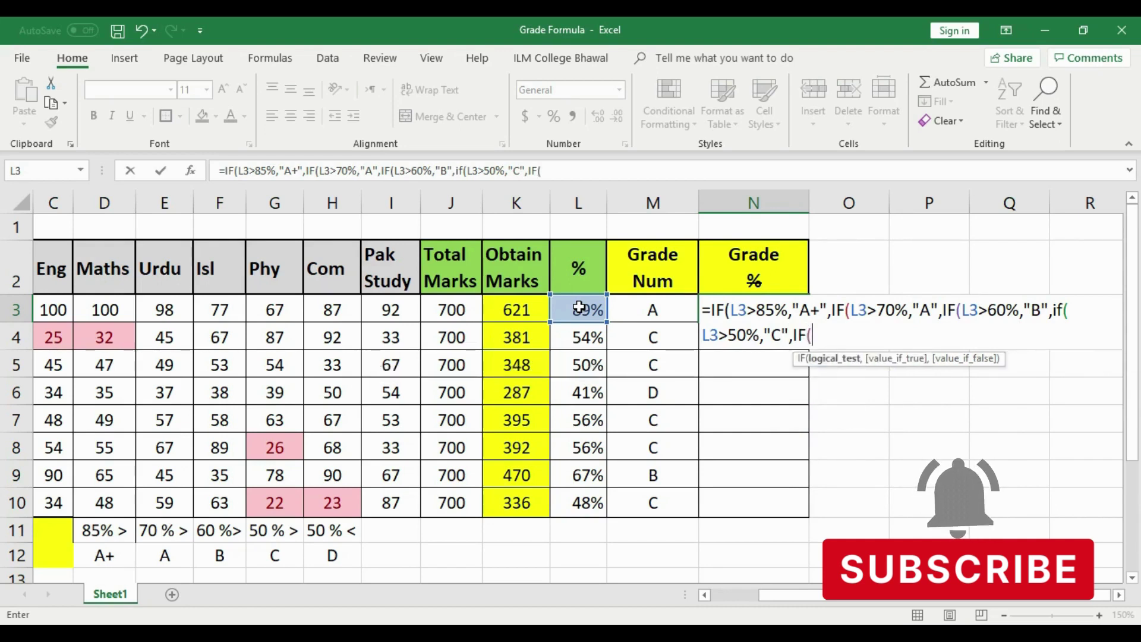
# Step: Add the final L3<50% test to N3, typing ,"A") as its result
pyautogui.click(575, 309)
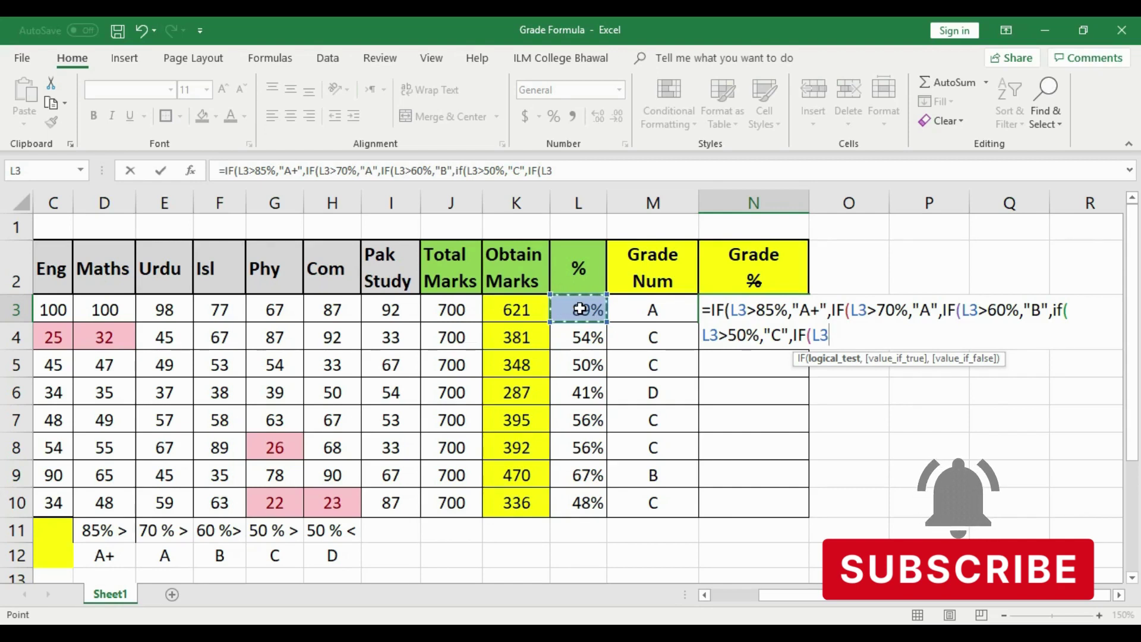
pyautogui.write('<5')
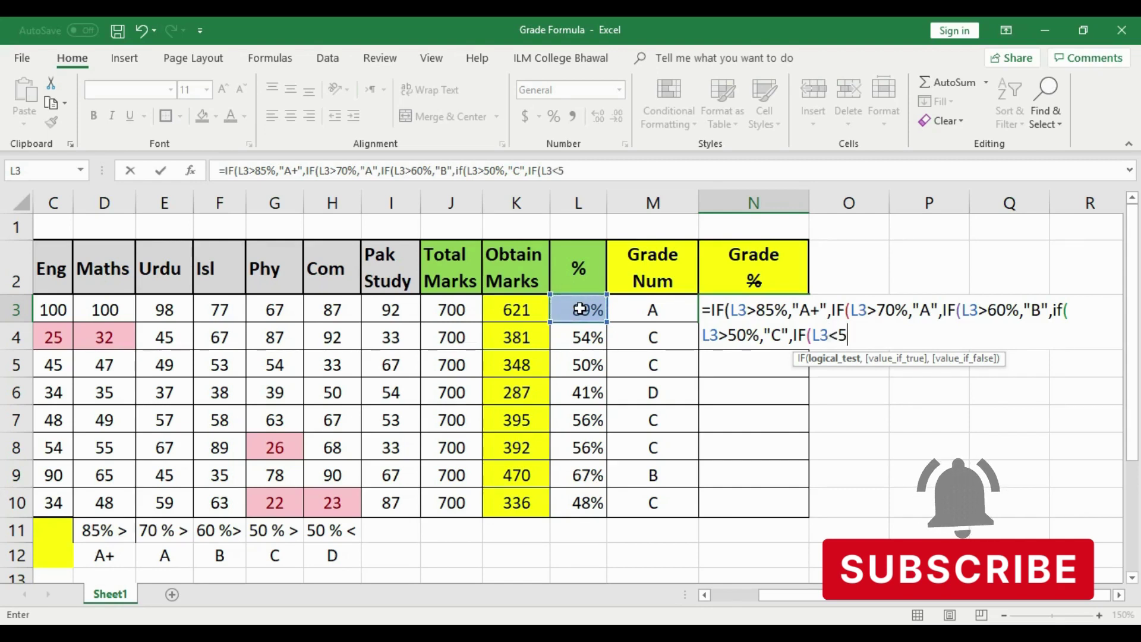
pyautogui.write('0%')
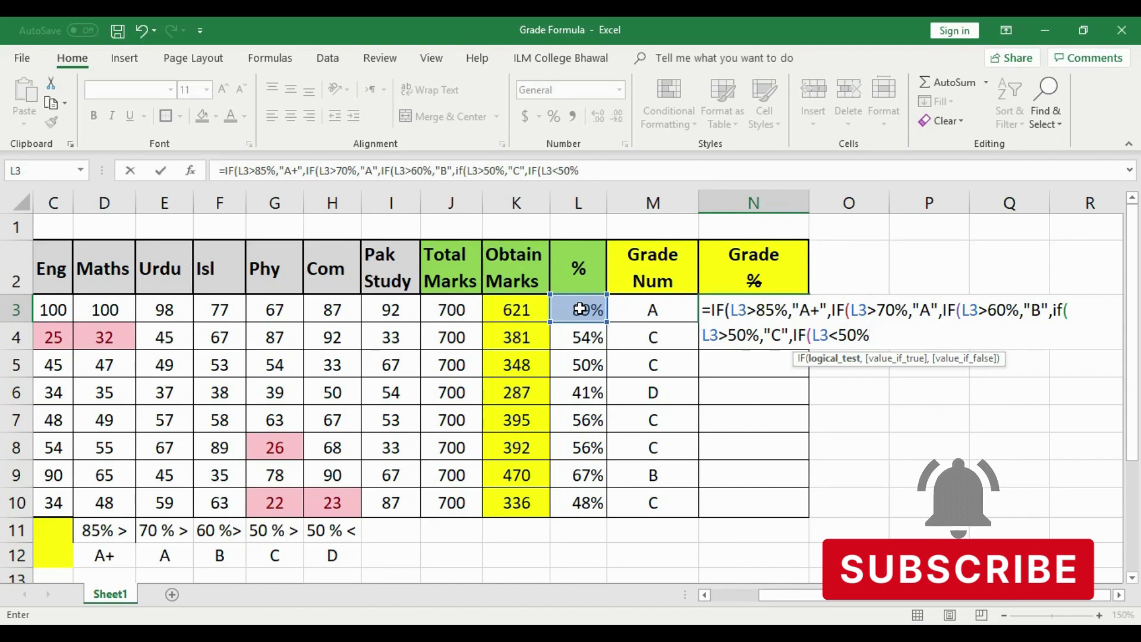
pyautogui.write(',"A')
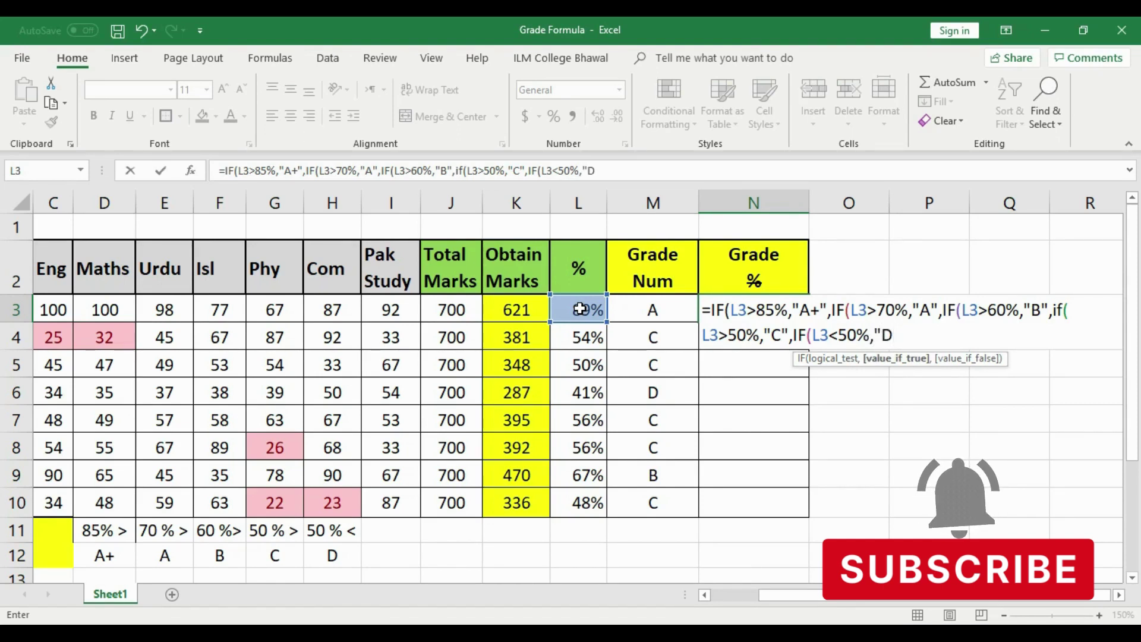
pyautogui.write('"')
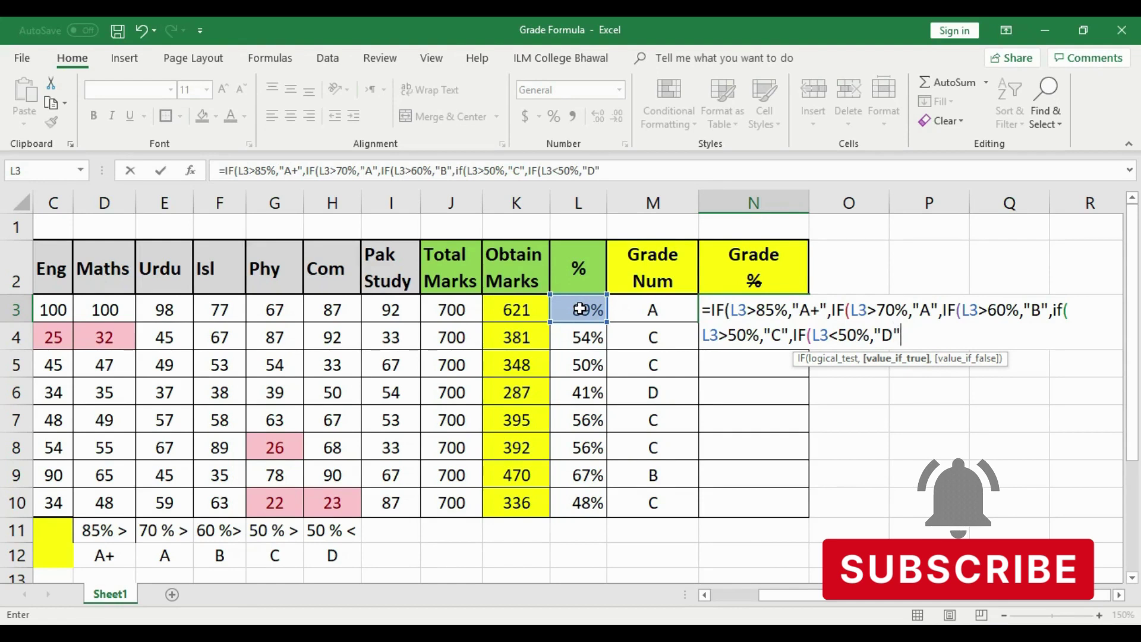
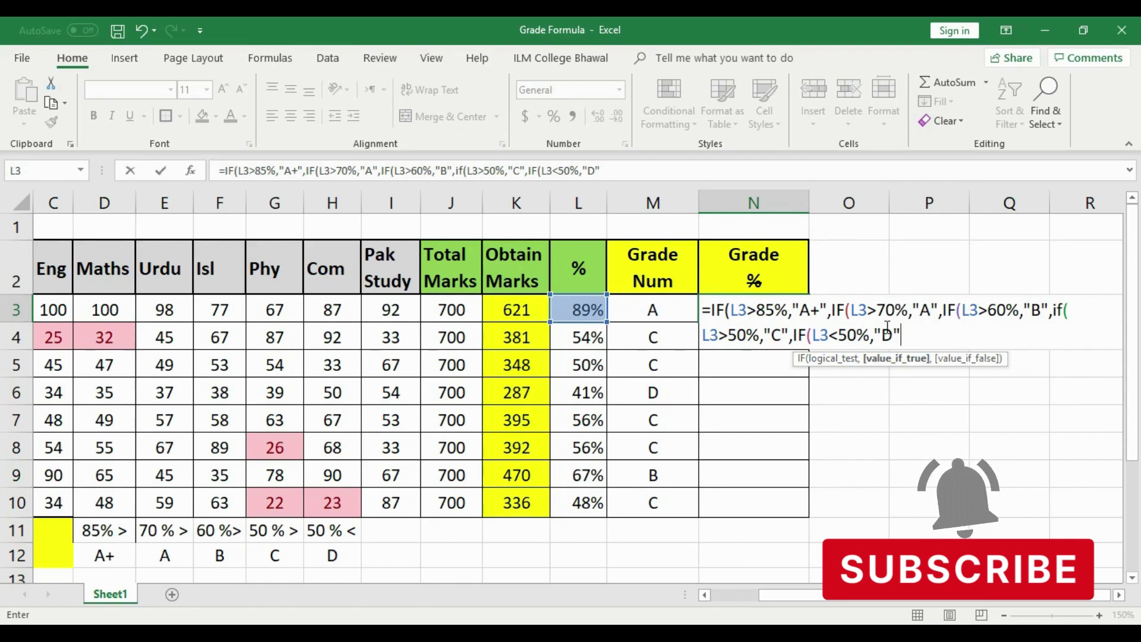
# Step: Close the nested IF in N3 so it returns A+ for 89%, and centre the grade
pyautogui.write('))')
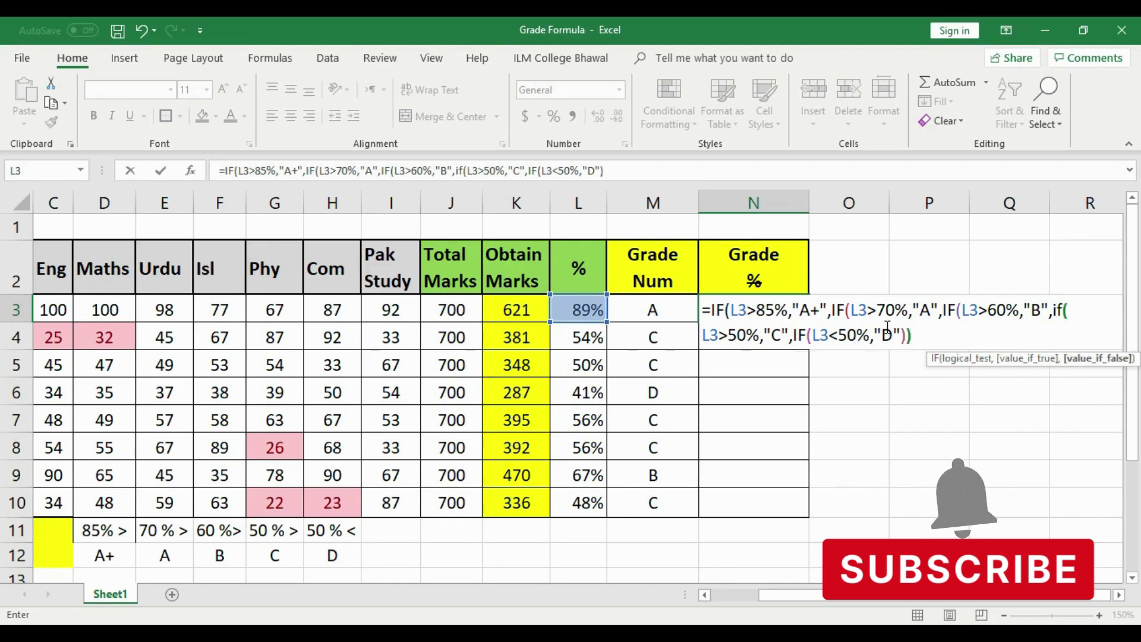
pyautogui.write('))')
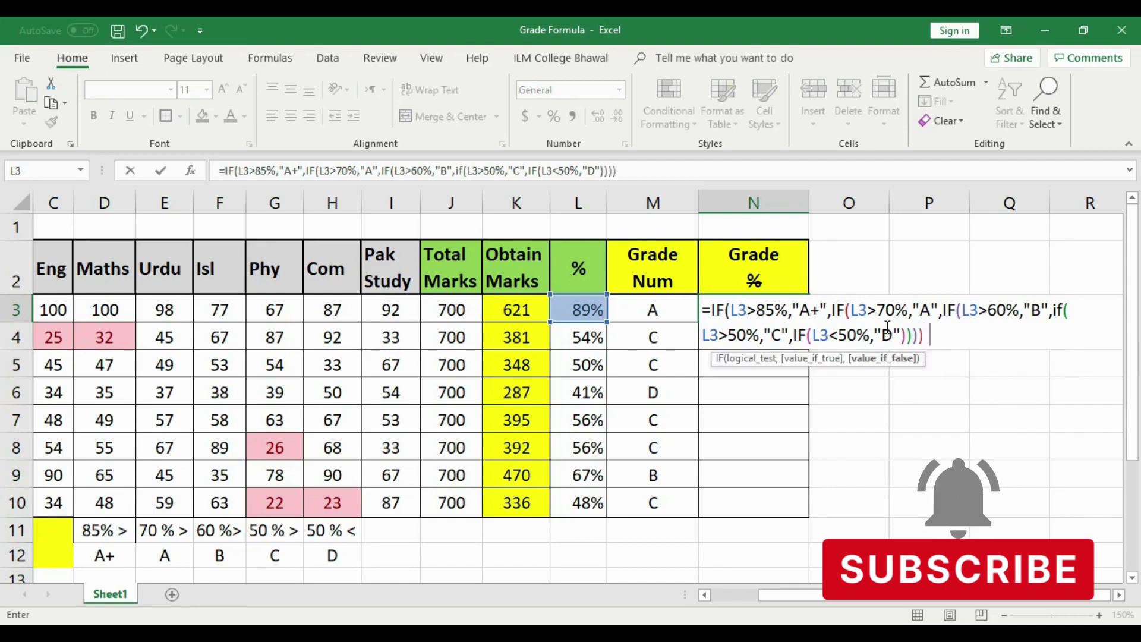
pyautogui.write(')')
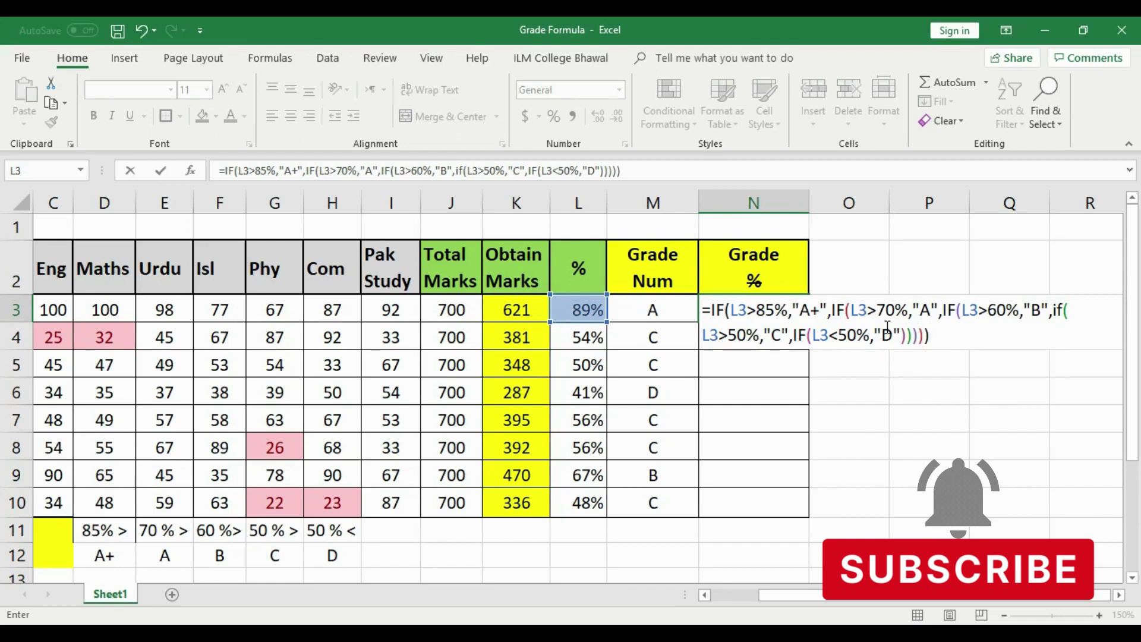
pyautogui.press('Return')
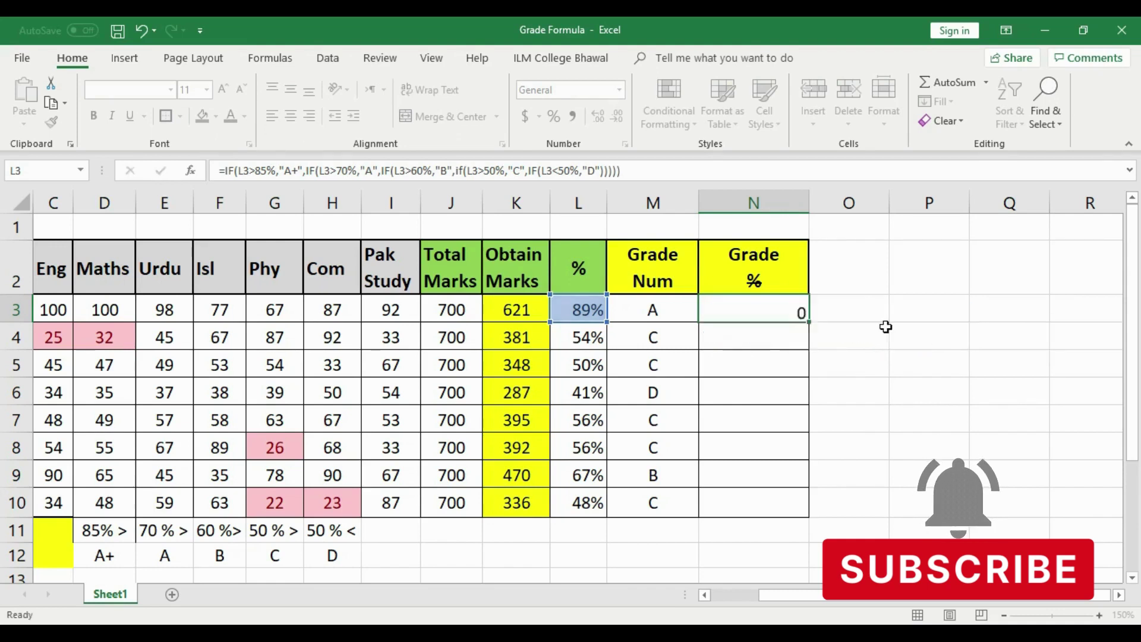
pyautogui.click(771, 313)
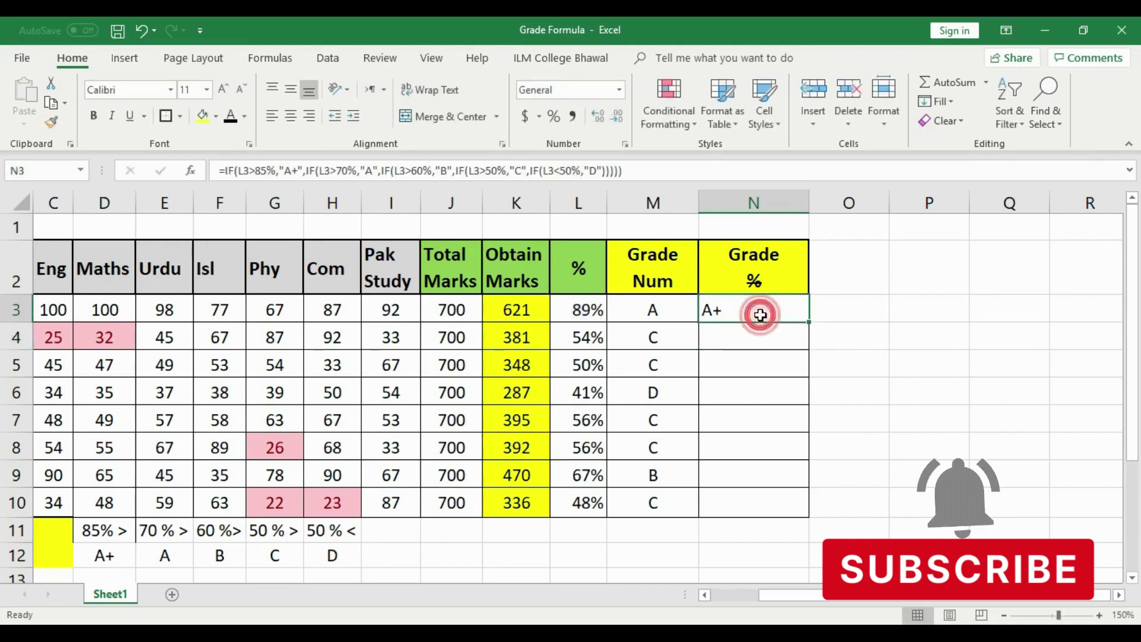
pyautogui.click(290, 115)
pyautogui.click(651, 317)
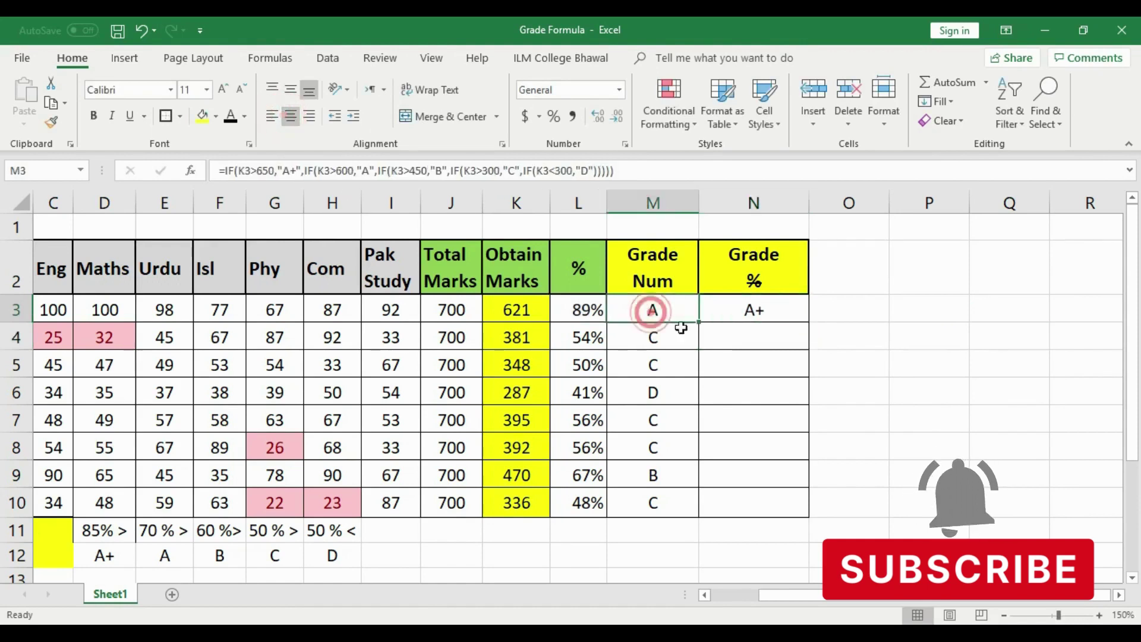
pyautogui.click(776, 309)
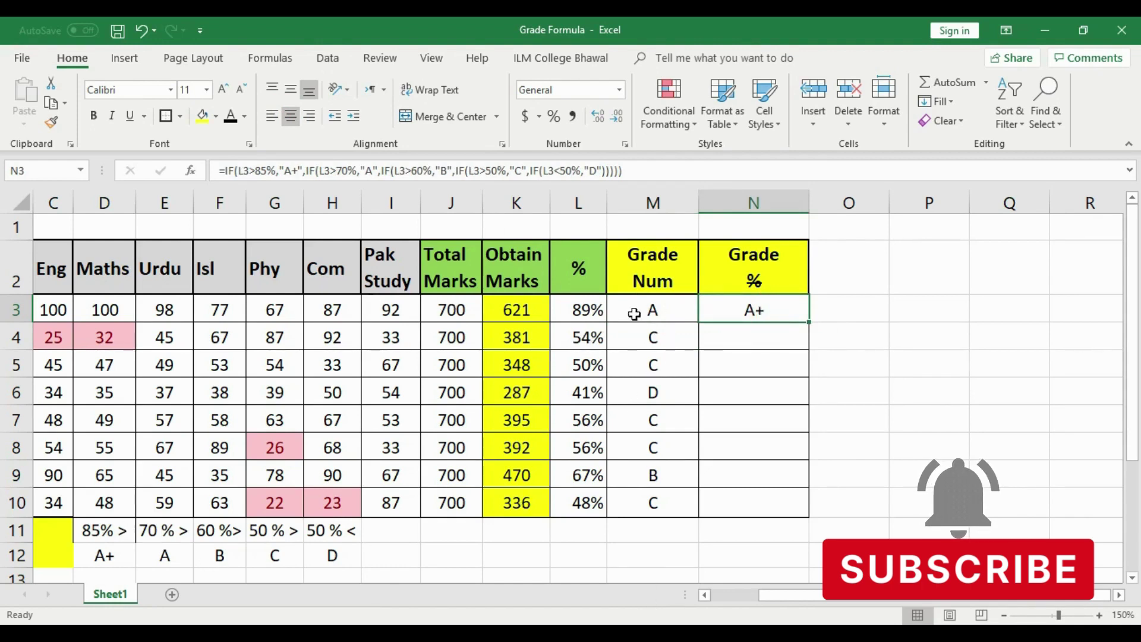
# Step: Fill N3's grade formula down to N10, giving C, D, D, C, C, B, D
pyautogui.moveTo(808, 322); pyautogui.dragTo(809, 512)
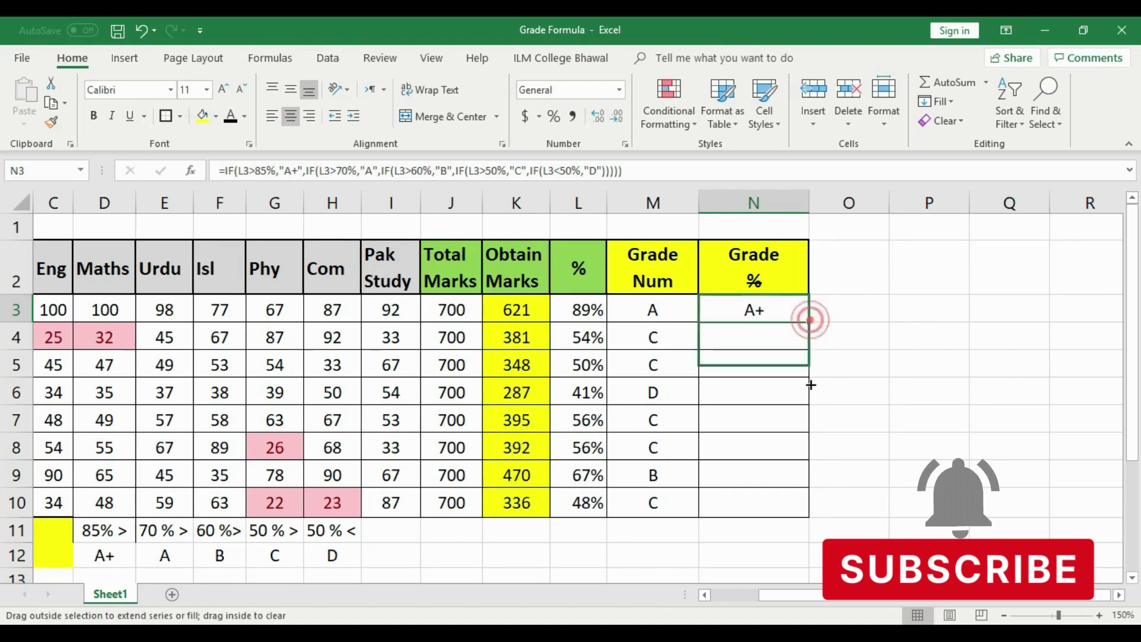
pyautogui.click(859, 378)
pyautogui.click(766, 311)
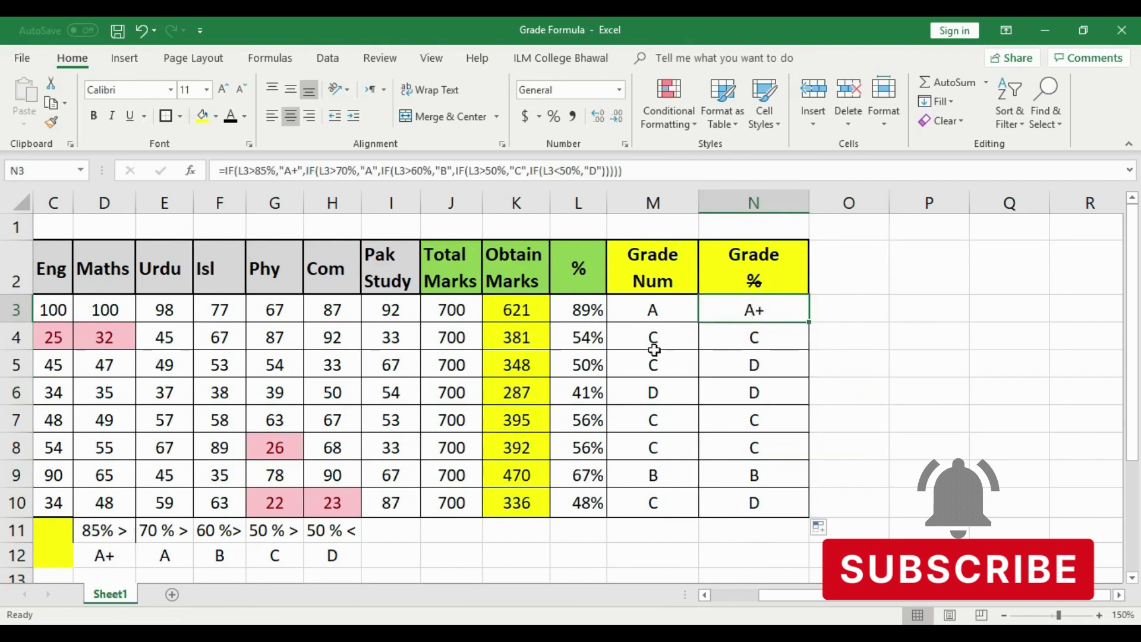
pyautogui.click(587, 311)
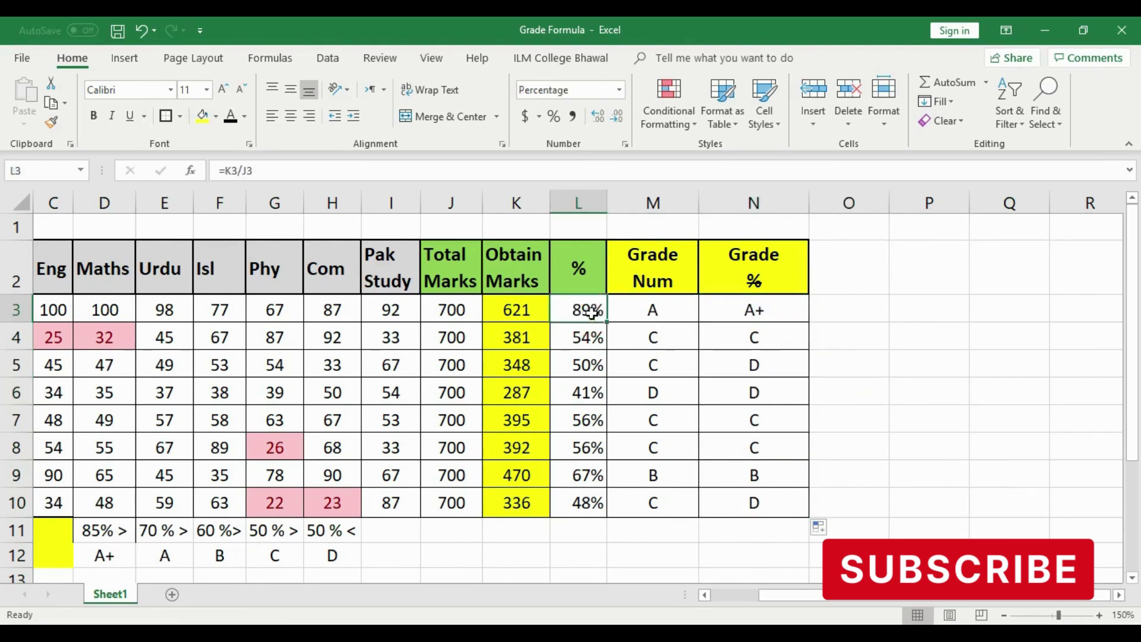
pyautogui.click(737, 311)
# Step: Check the copied grades in N4:N10 against the column L percentages and the thresholds
pyautogui.click(596, 336)
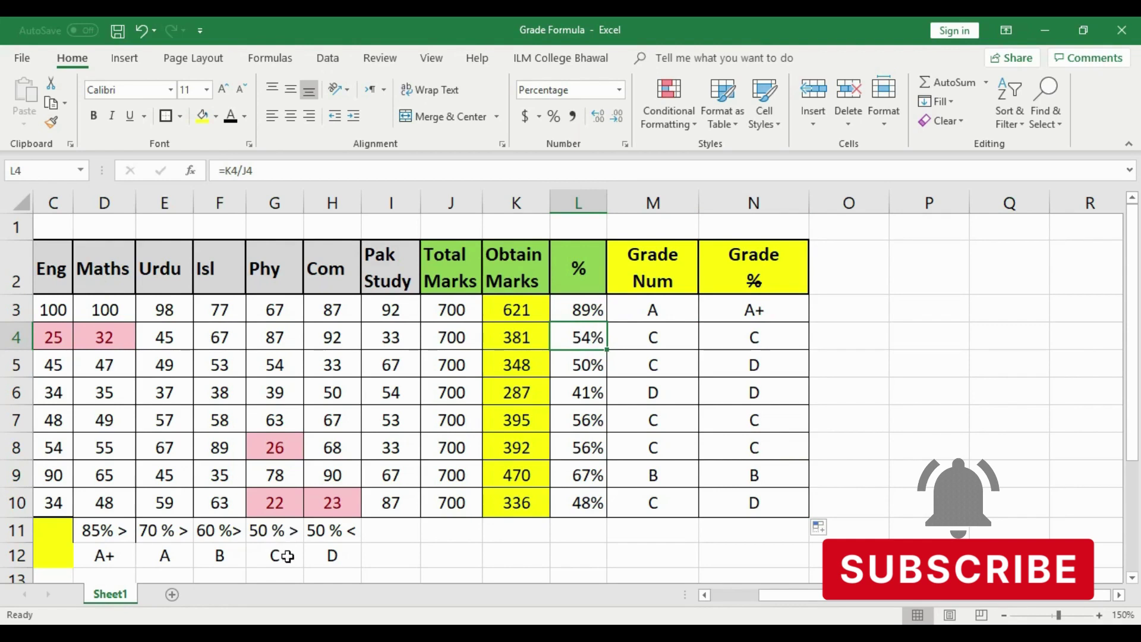
pyautogui.click(754, 340)
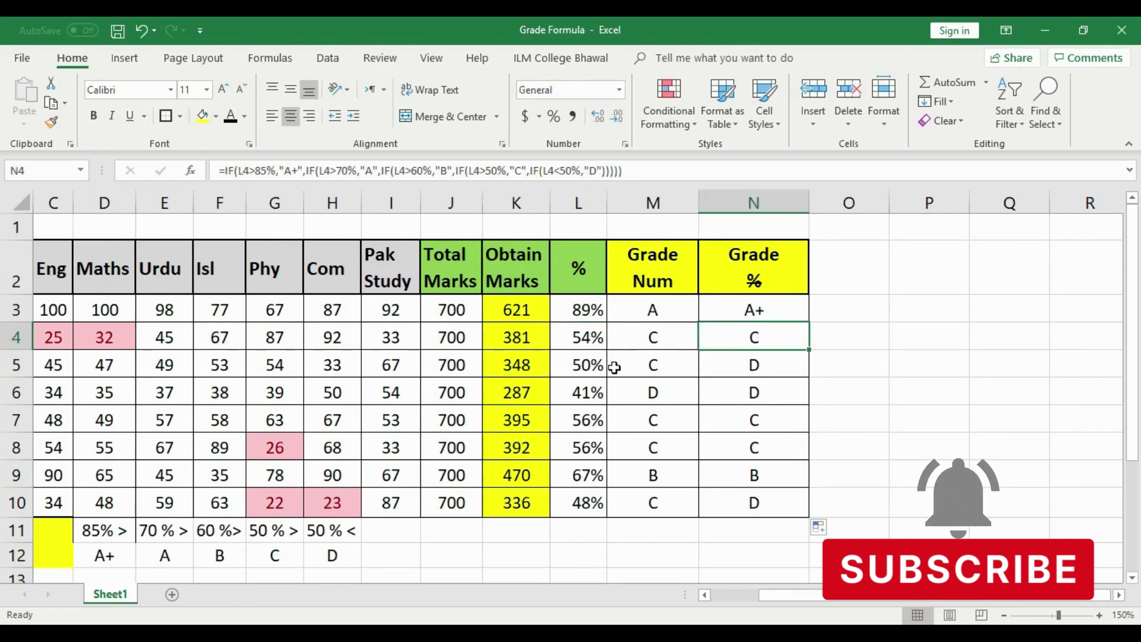
pyautogui.click(776, 367)
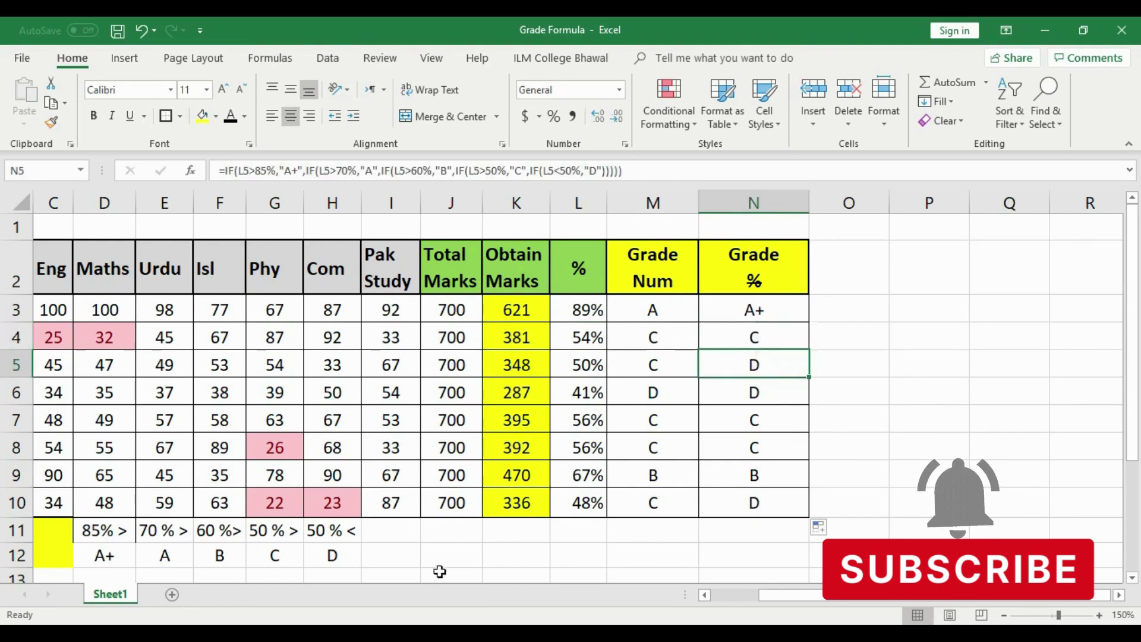
pyautogui.click(293, 531)
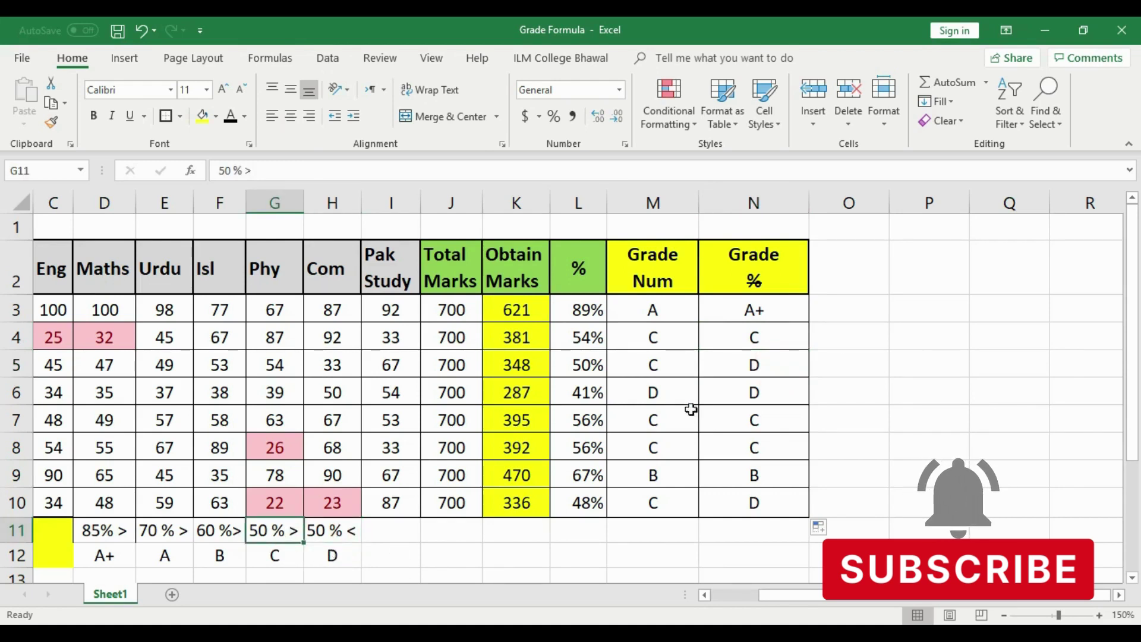
pyautogui.click(583, 365)
pyautogui.click(770, 364)
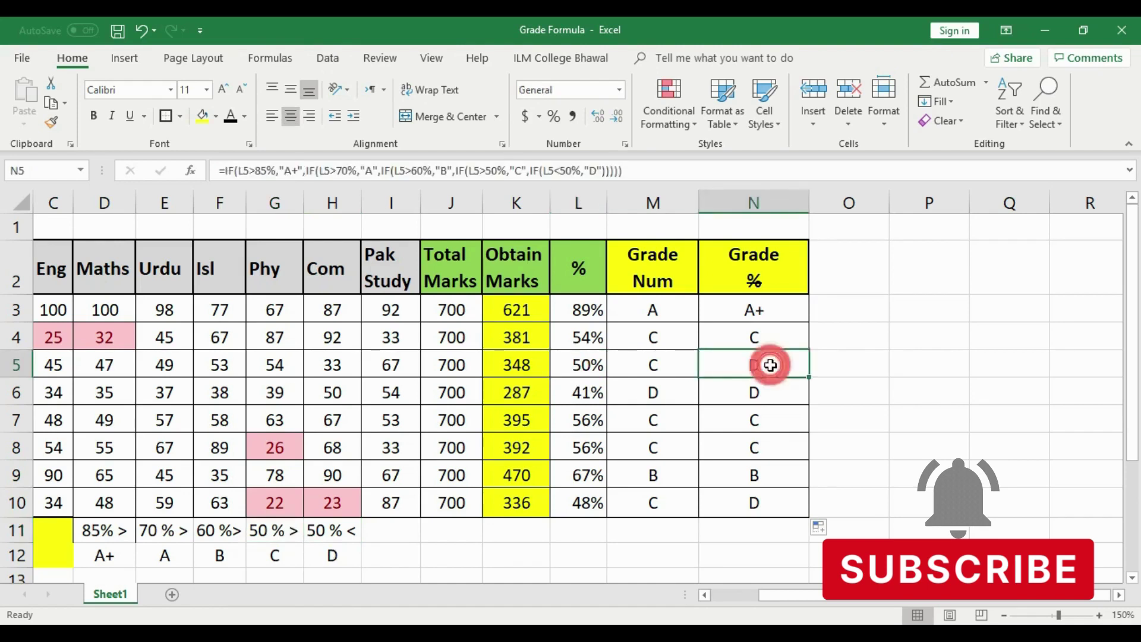
pyautogui.click(786, 392)
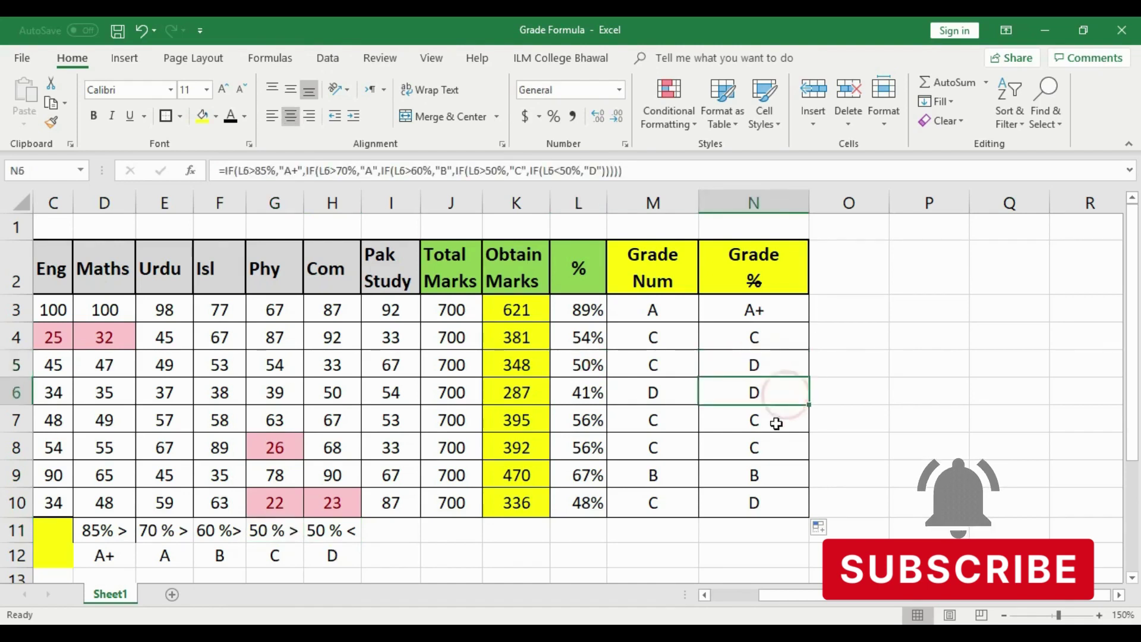
pyautogui.click(776, 423)
pyautogui.click(772, 447)
pyautogui.click(766, 474)
pyautogui.click(772, 503)
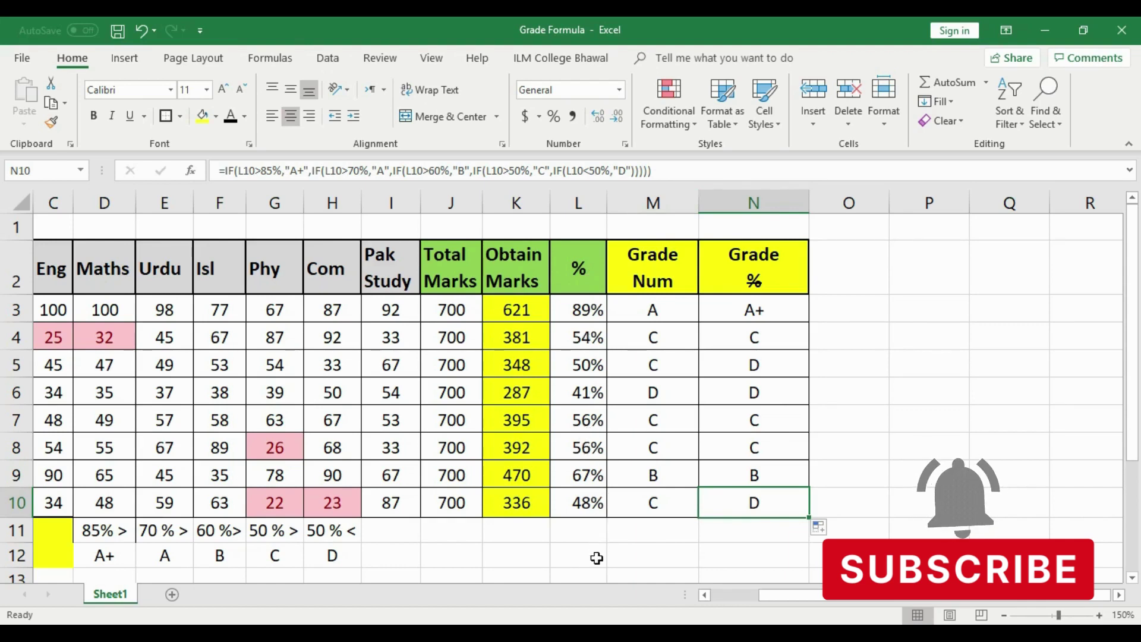
# Step: Insert a new column M before Grade Num and head it '%' in M2
pyautogui.click(631, 201)
pyautogui.rightClick(632, 200)
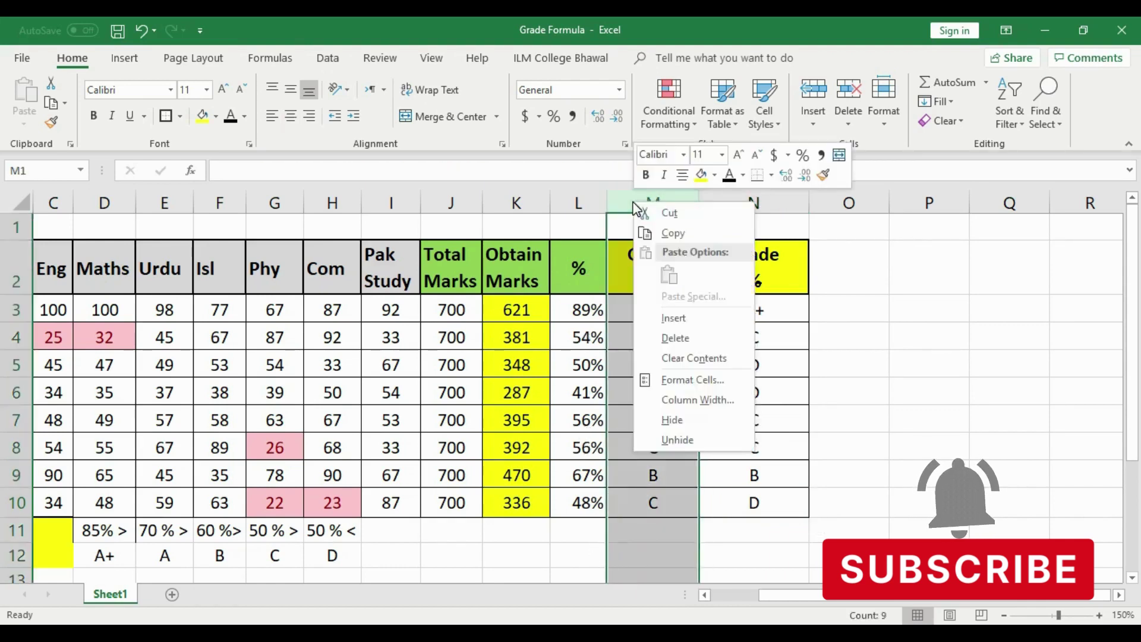
pyautogui.click(692, 321)
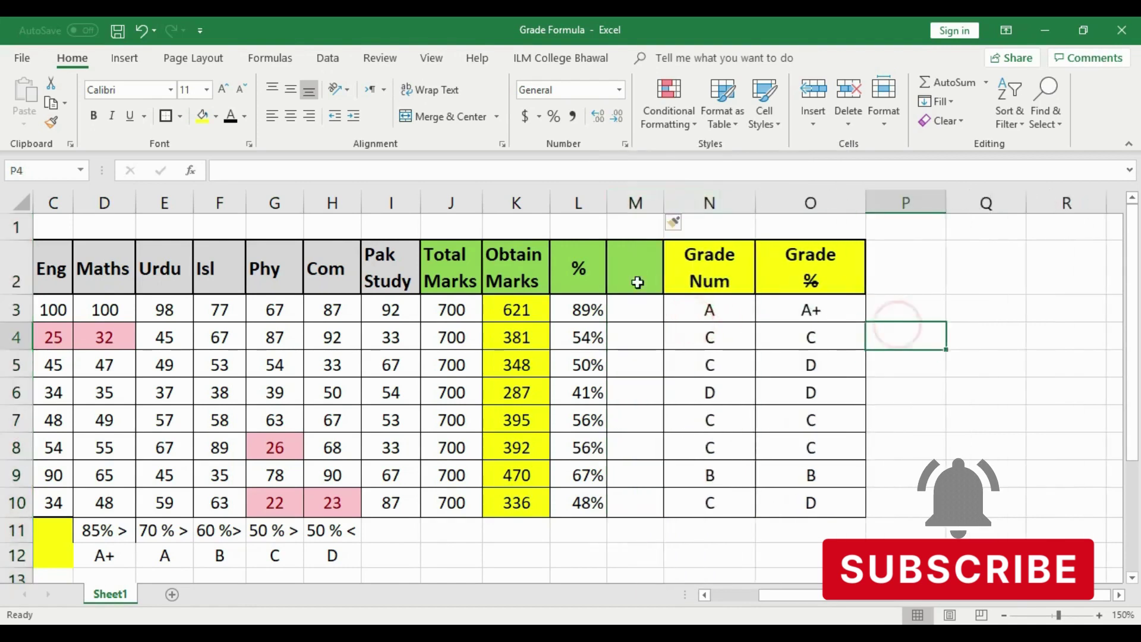
pyautogui.click(631, 275)
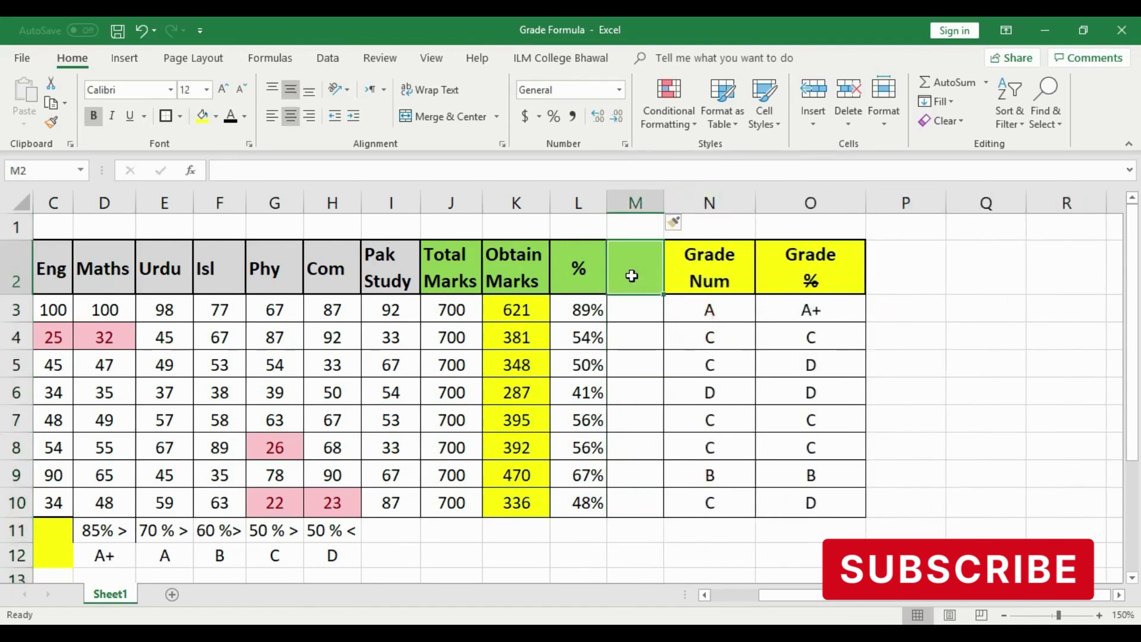
pyautogui.write('%')
pyautogui.click(631, 364)
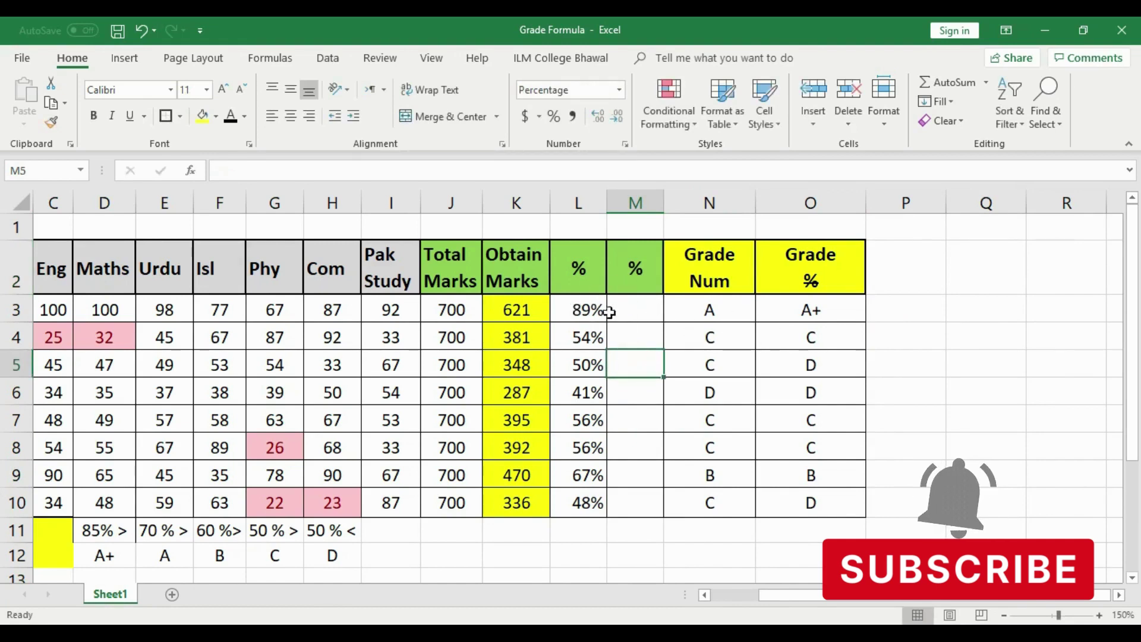
pyautogui.click(646, 311)
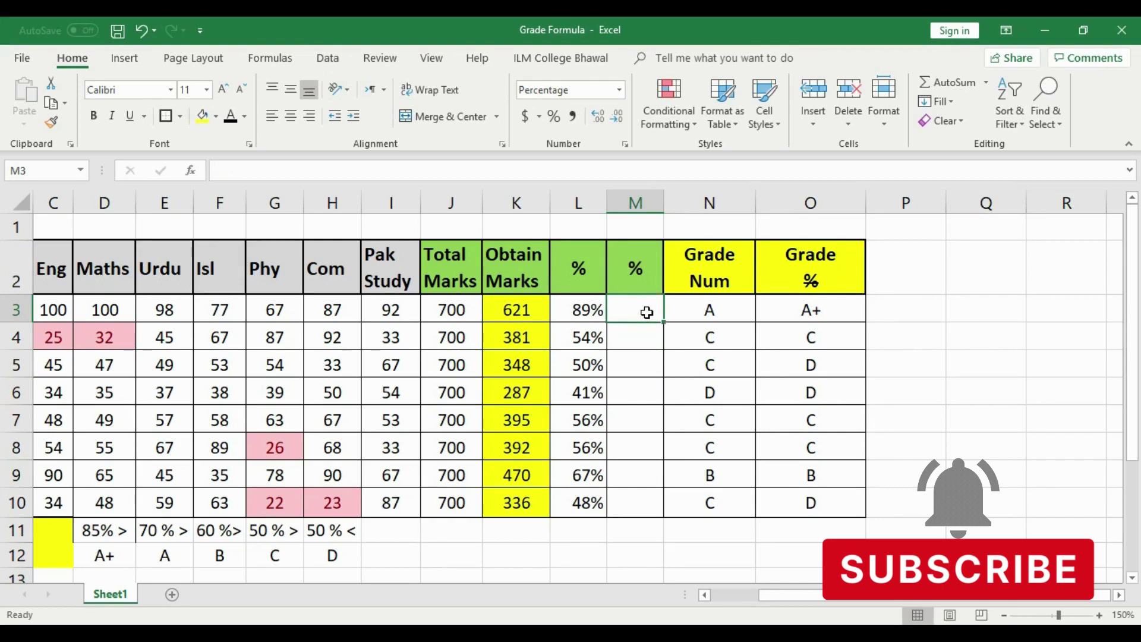
# Step: Enter a first percentage formula =K3/J3*00 in M3
pyautogui.write('=')
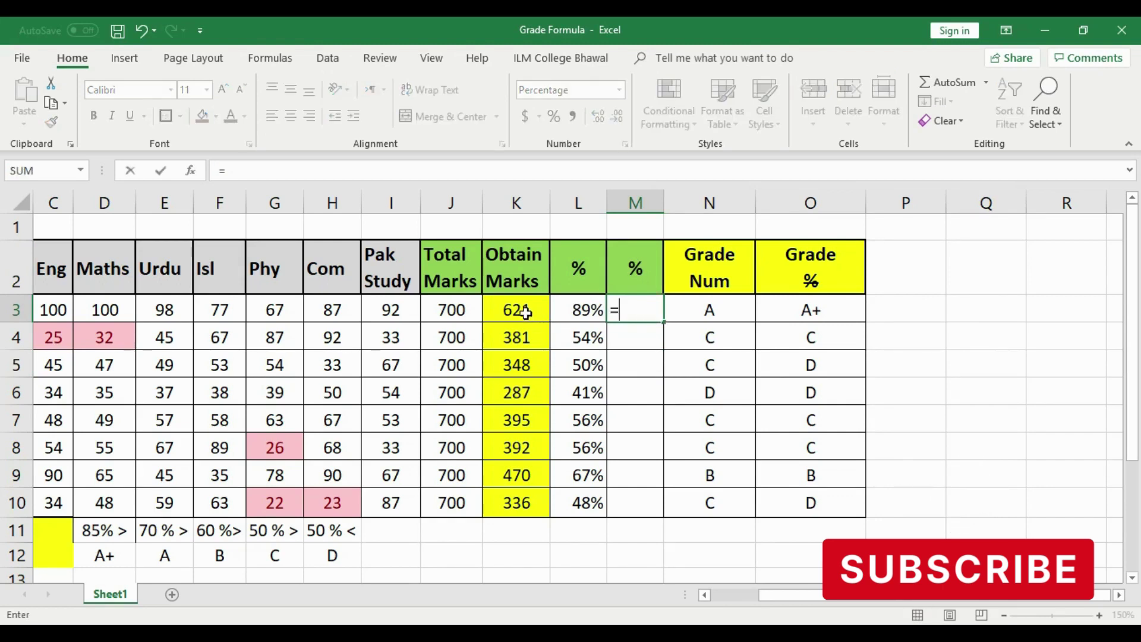
pyautogui.click(525, 313)
pyautogui.write('/')
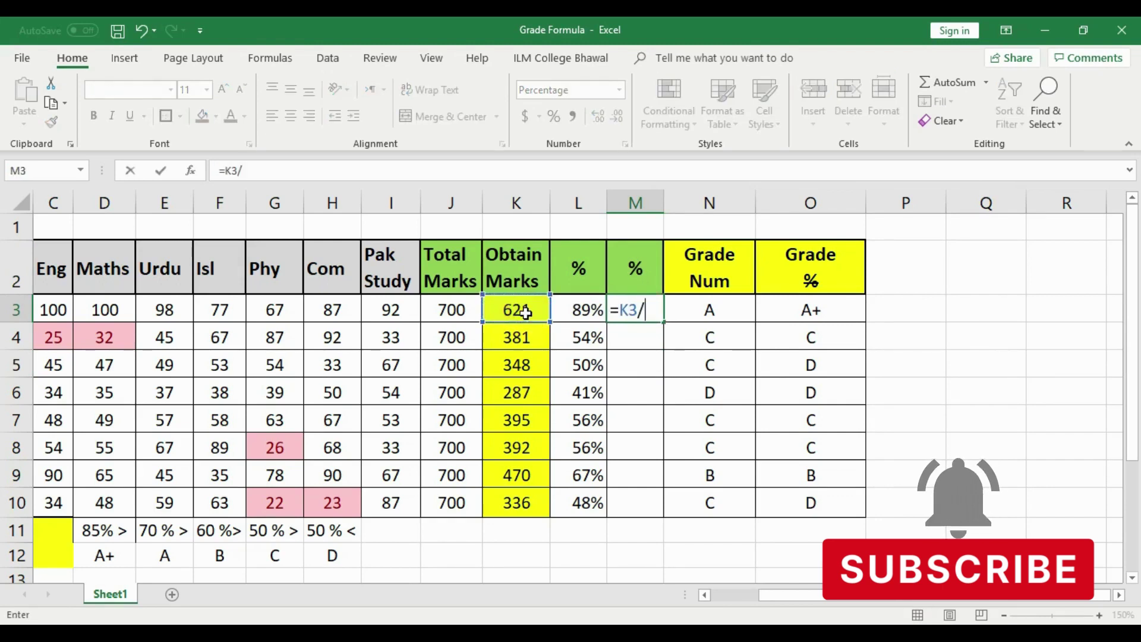
pyautogui.click(455, 313)
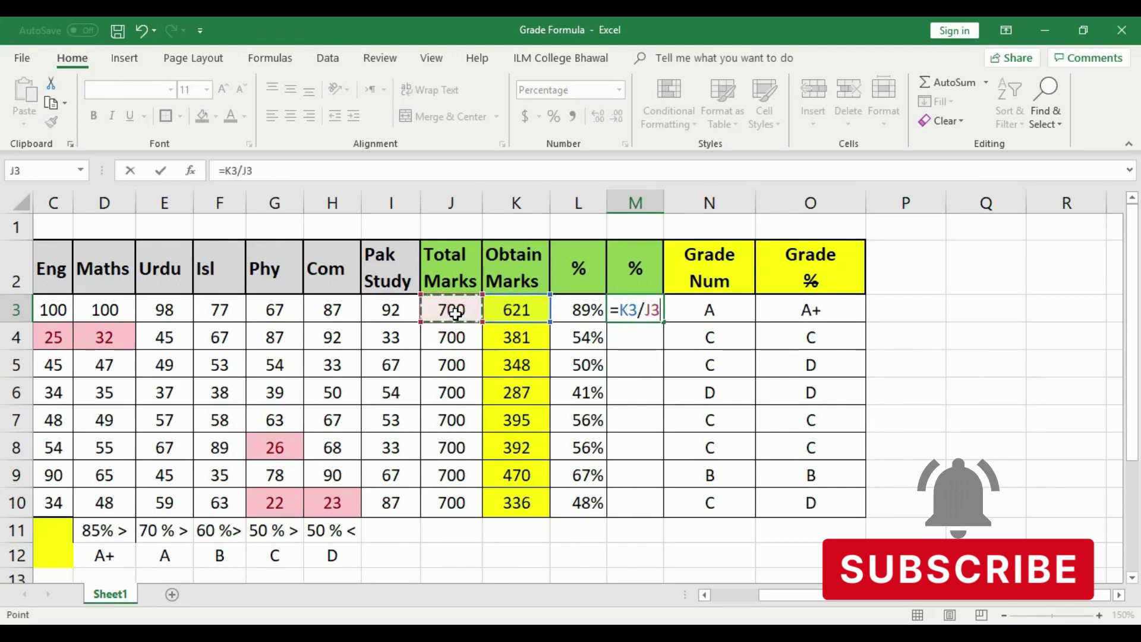
pyautogui.write('*')
pyautogui.write('100')
pyautogui.press('Return')
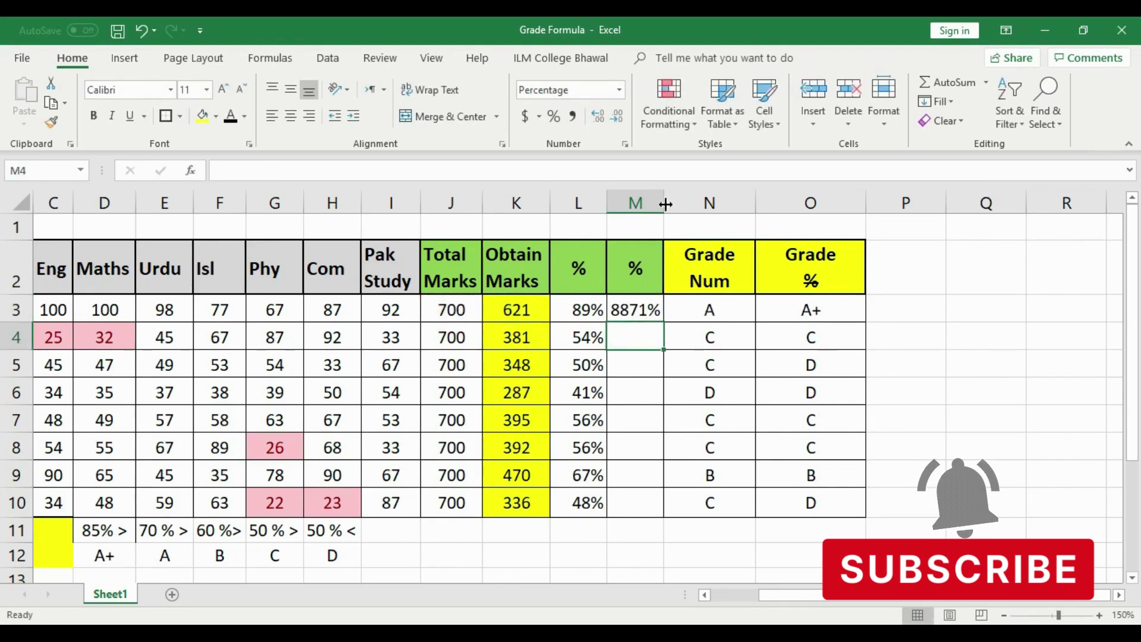
# Step: Widen column M, re-enter =K3/J3*100 in M3 and fill it down to M10
pyautogui.moveTo(663, 203); pyautogui.dragTo(670, 203)
pyautogui.click(645, 309)
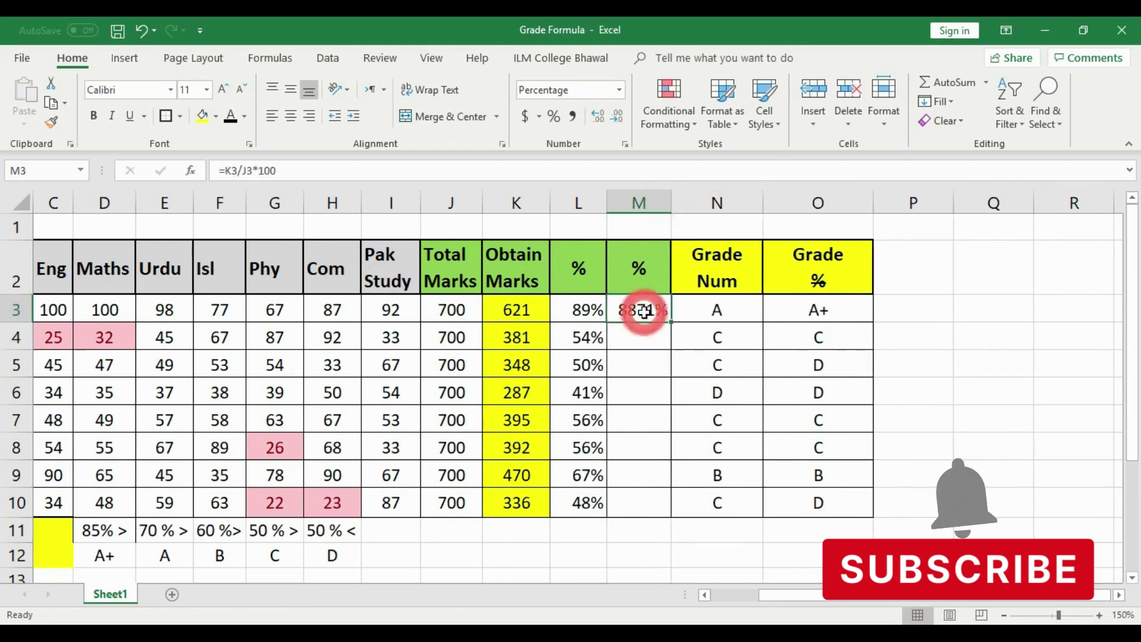
pyautogui.press('Delete')
pyautogui.write('=')
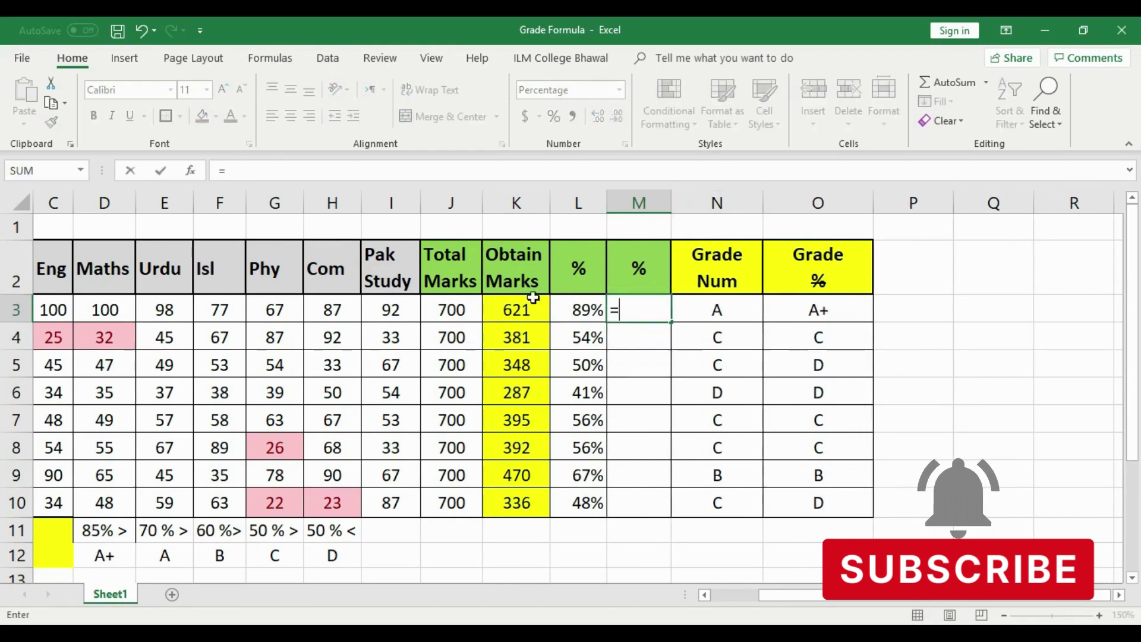
pyautogui.click(530, 310)
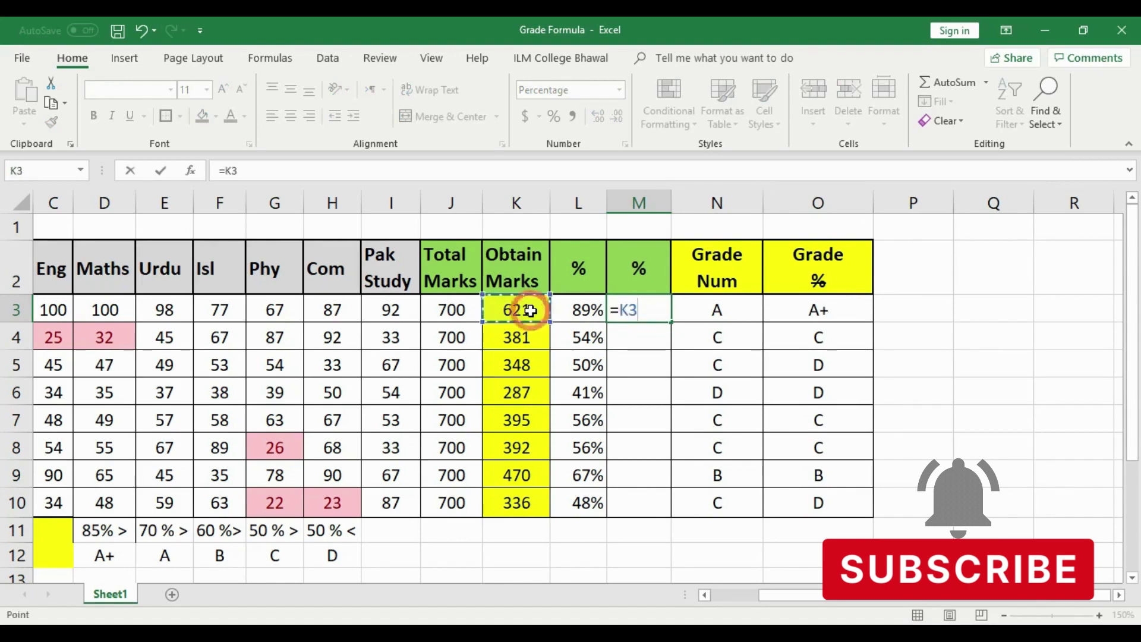
pyautogui.write('/')
pyautogui.click(444, 306)
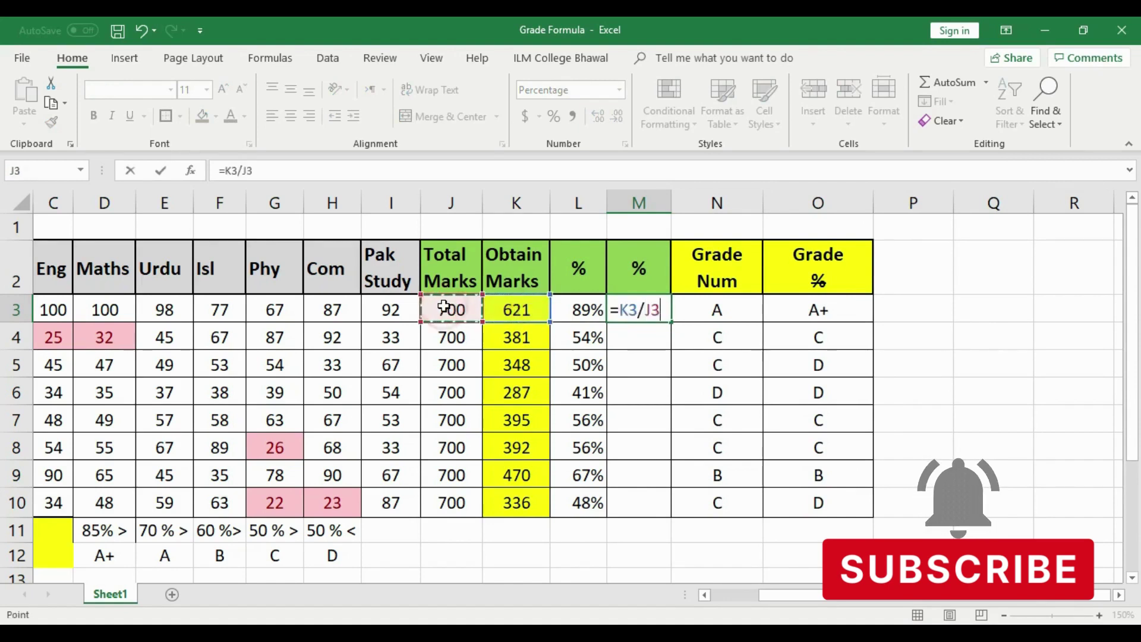
pyautogui.write('*100')
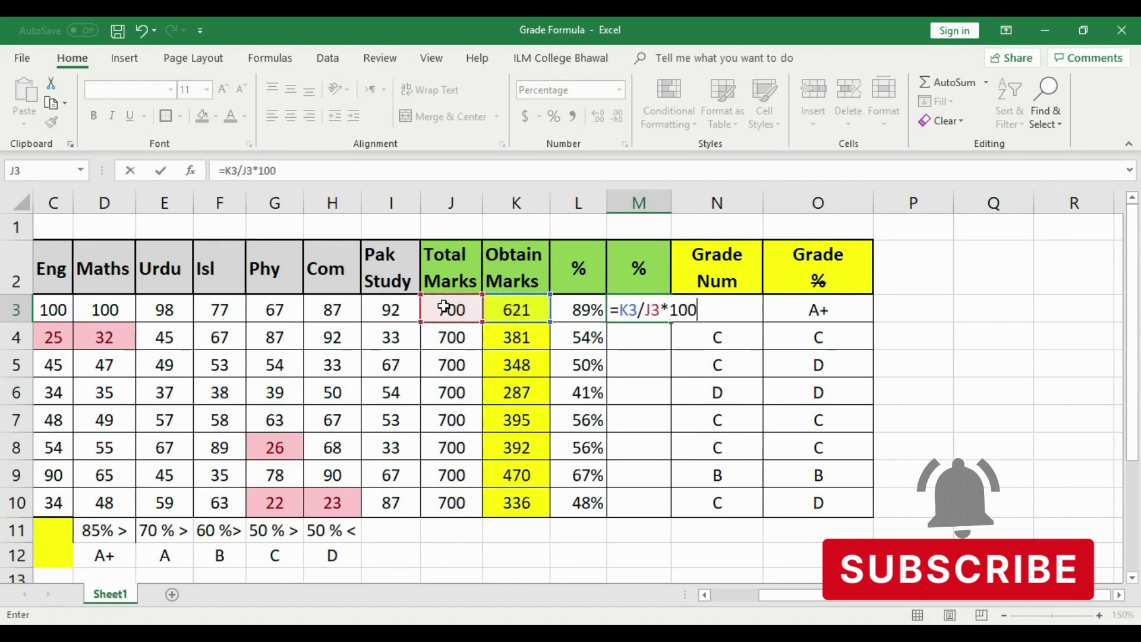
pyautogui.press('Return')
pyautogui.click(645, 313)
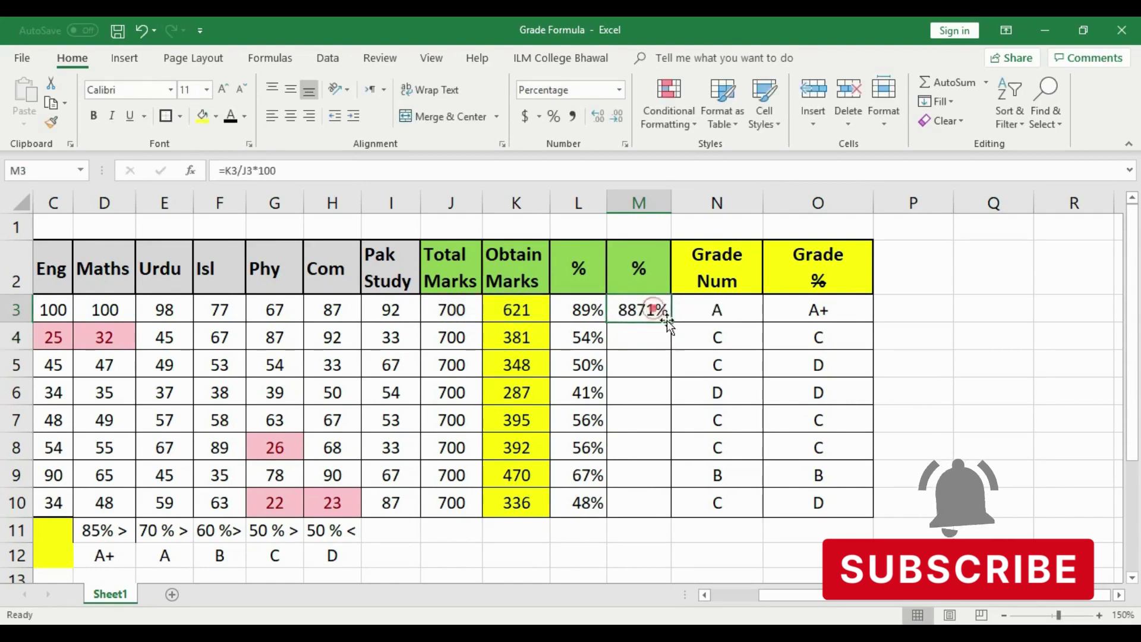
pyautogui.moveTo(673, 322); pyautogui.dragTo(666, 512)
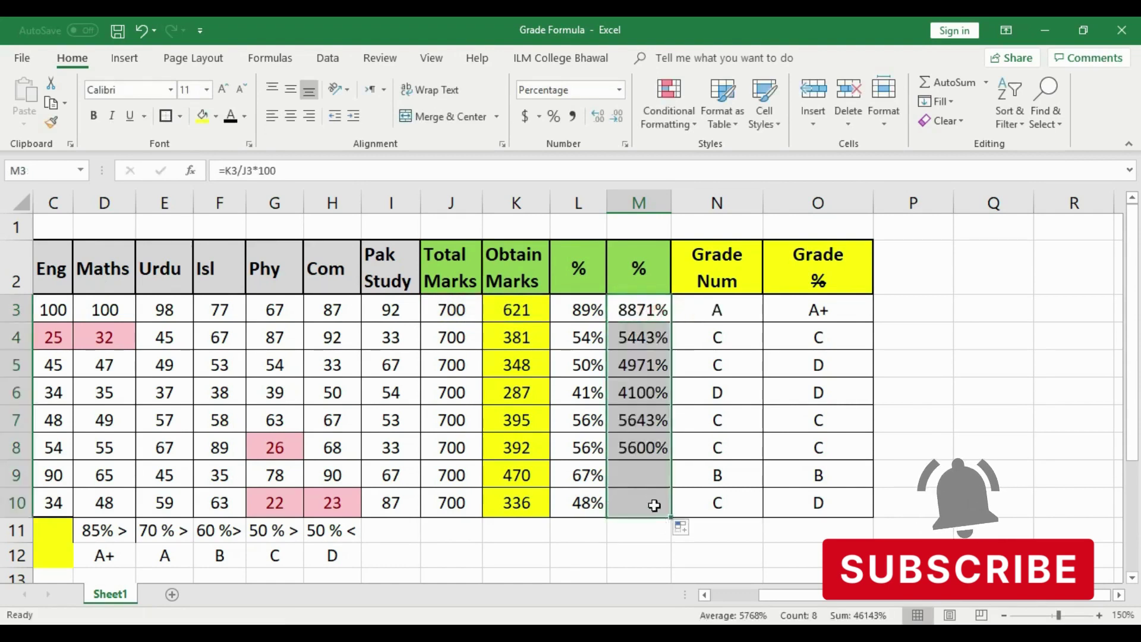
# Step: Preview General and Number formats for M3 in Format Cells, keeping Percentage
pyautogui.rightClick(641, 309)
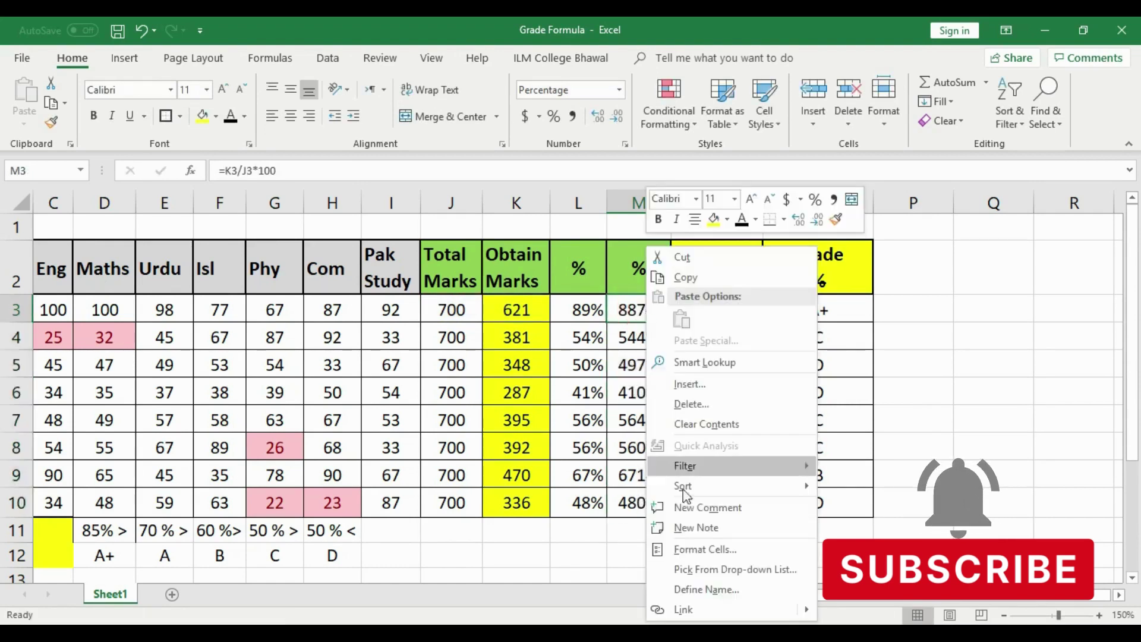
pyautogui.click(690, 550)
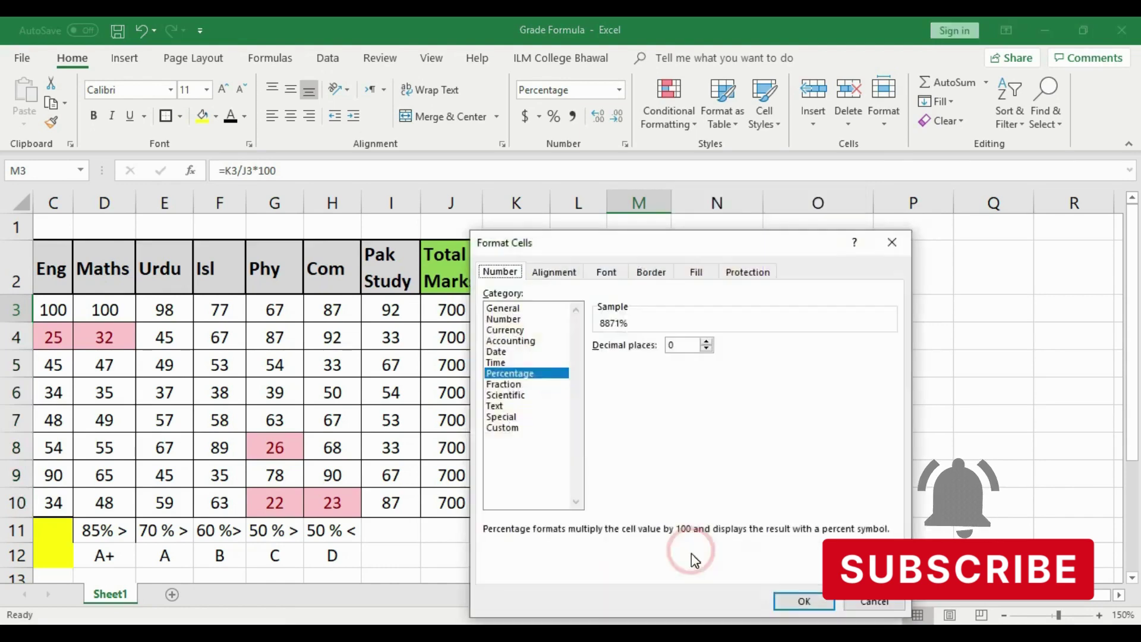
pyautogui.click(515, 308)
pyautogui.click(510, 319)
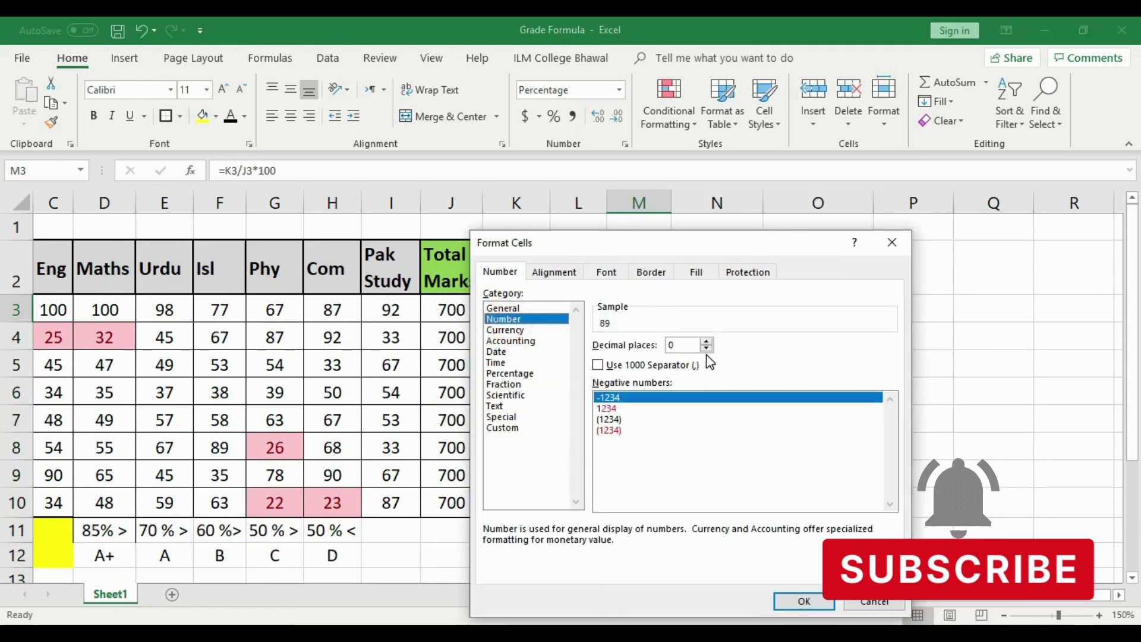
pyautogui.click(510, 373)
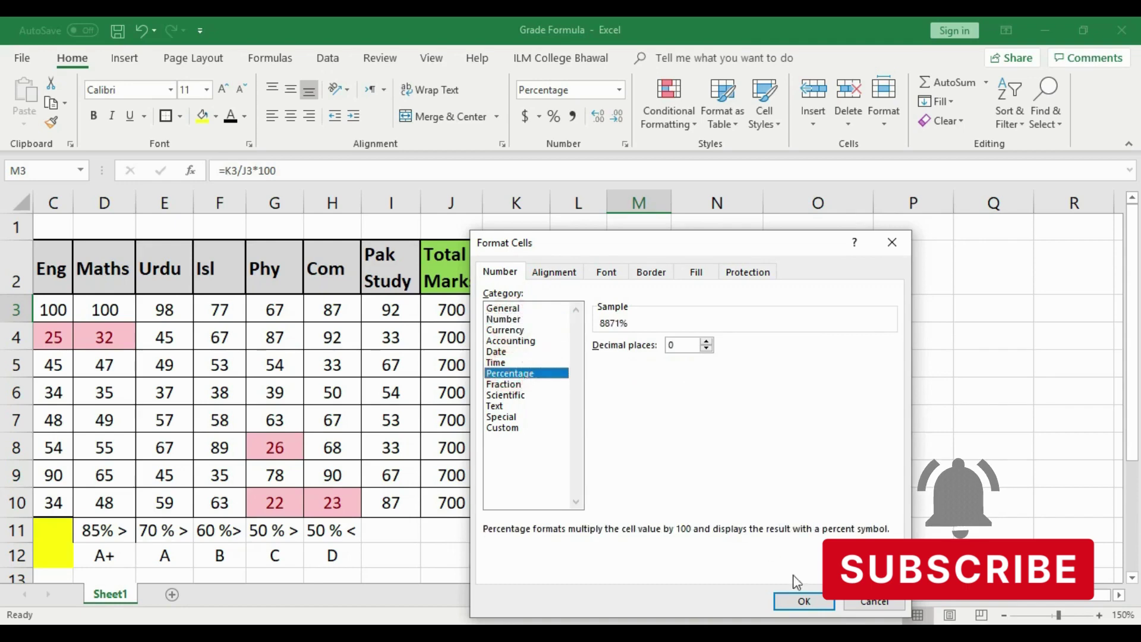
pyautogui.click(805, 602)
# Step: Clear M3:M10 and re-enter =K3/J3*100 in M3
pyautogui.click(638, 365)
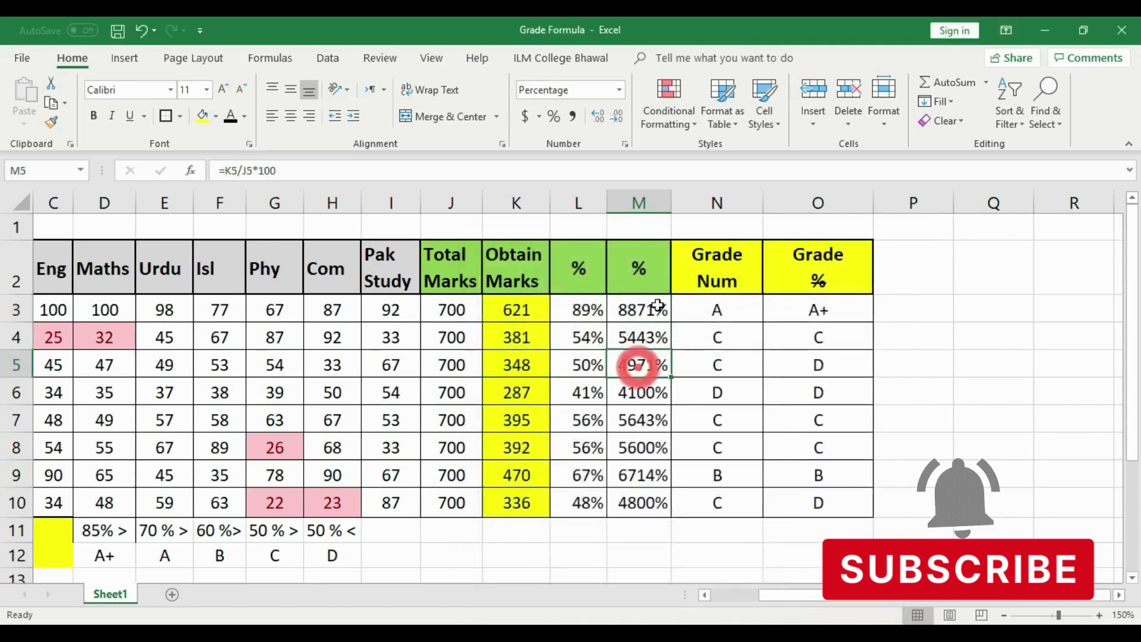
pyautogui.moveTo(658, 305); pyautogui.dragTo(651, 499)
pyautogui.press('Delete')
pyautogui.click(611, 380)
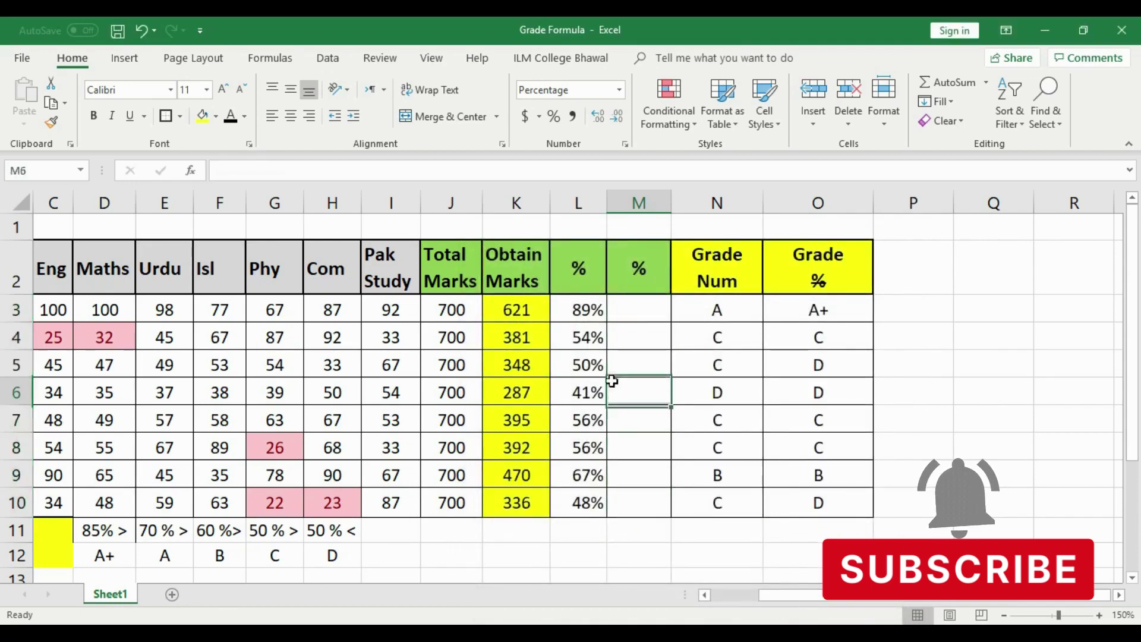
pyautogui.click(639, 309)
pyautogui.write('=')
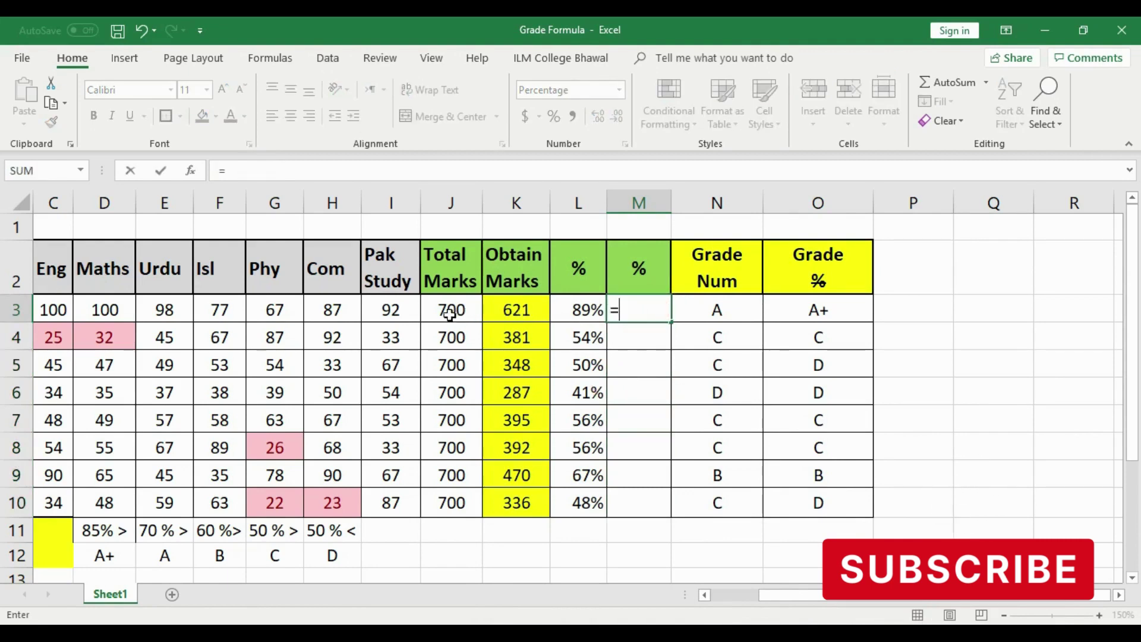
pyautogui.click(503, 309)
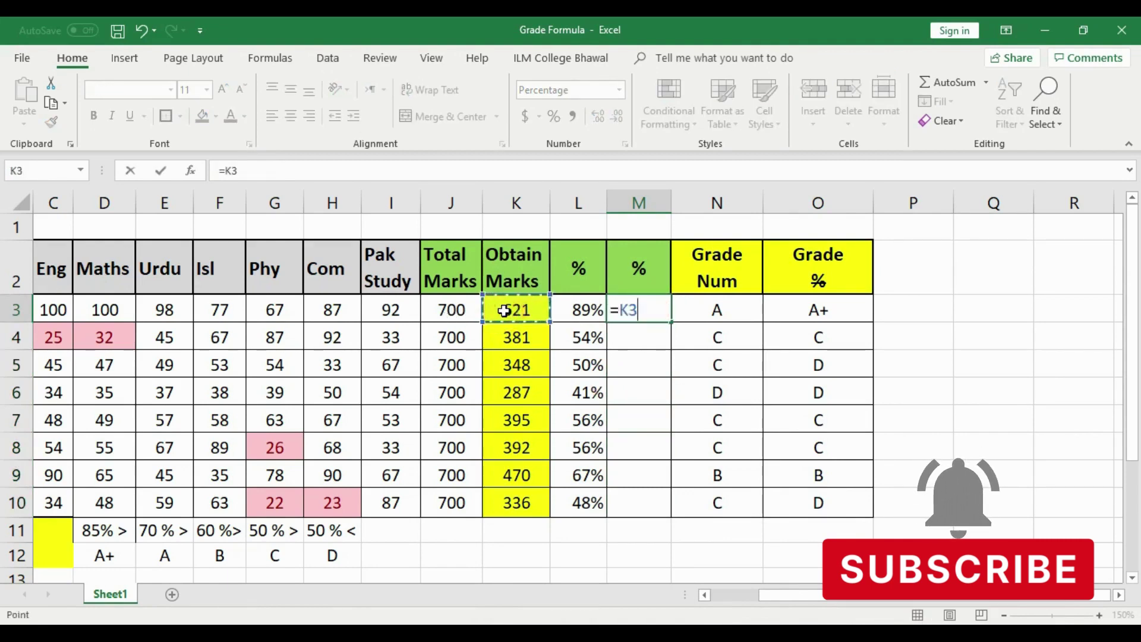
pyautogui.write('/')
pyautogui.click(450, 310)
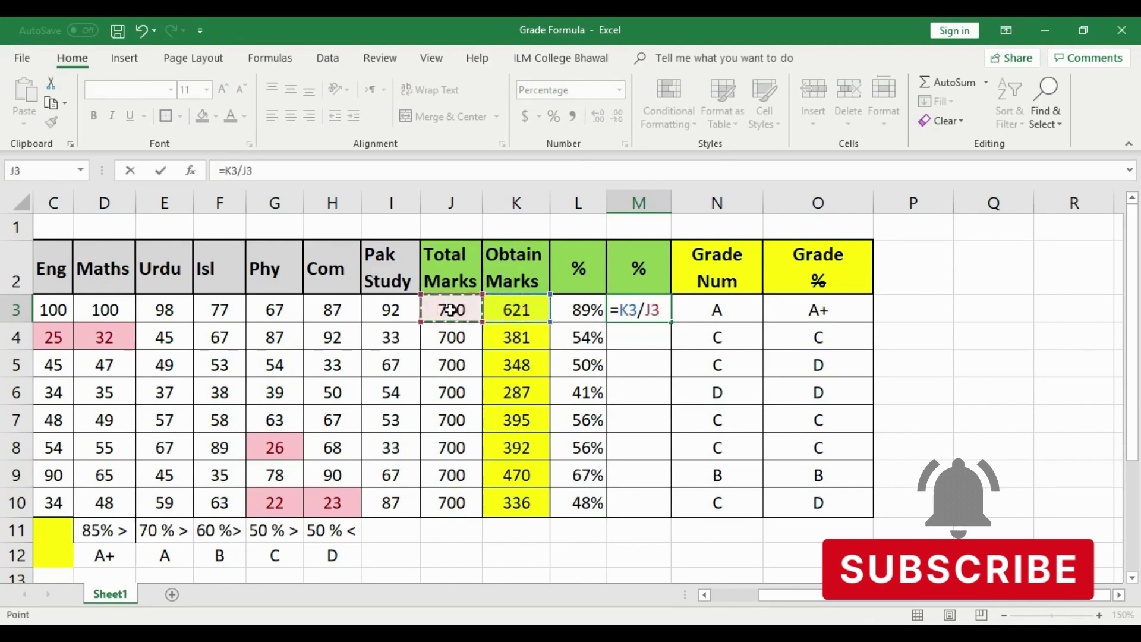
pyautogui.write('*100')
pyautogui.press('Return')
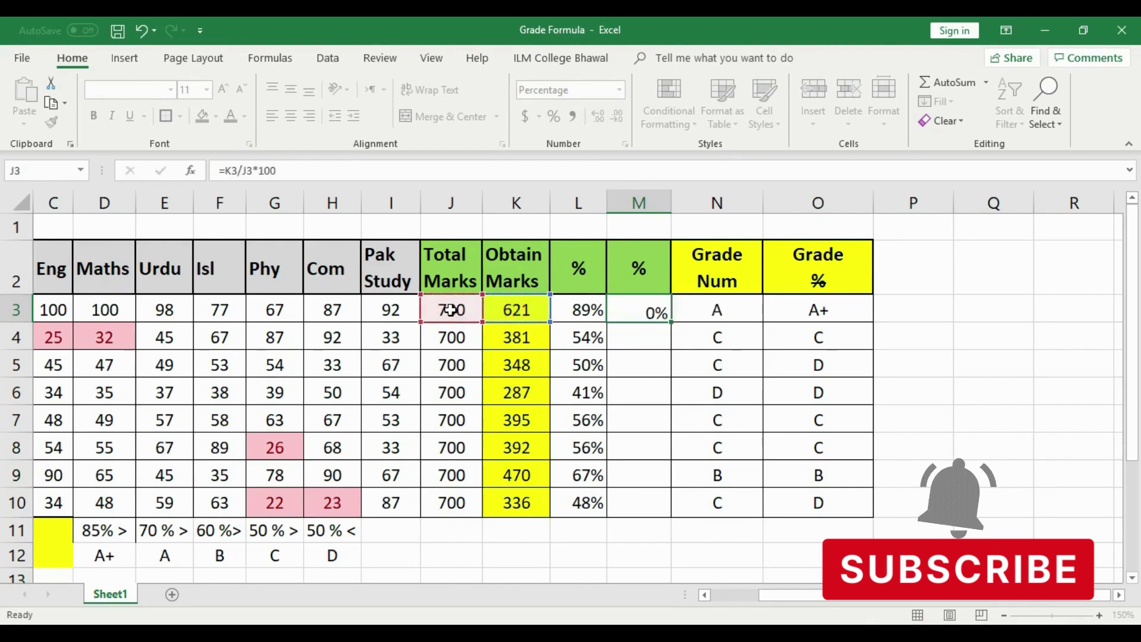
# Step: Give M3 centred Number format showing 89, and fill it down to M10
pyautogui.rightClick(645, 309)
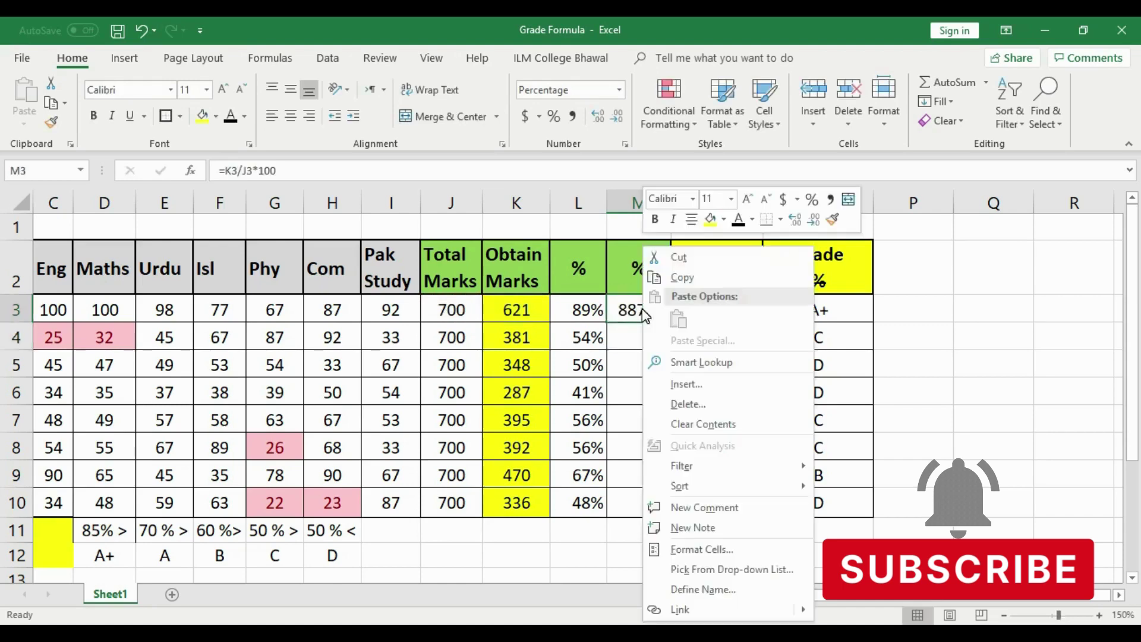
pyautogui.click(701, 549)
pyautogui.click(523, 320)
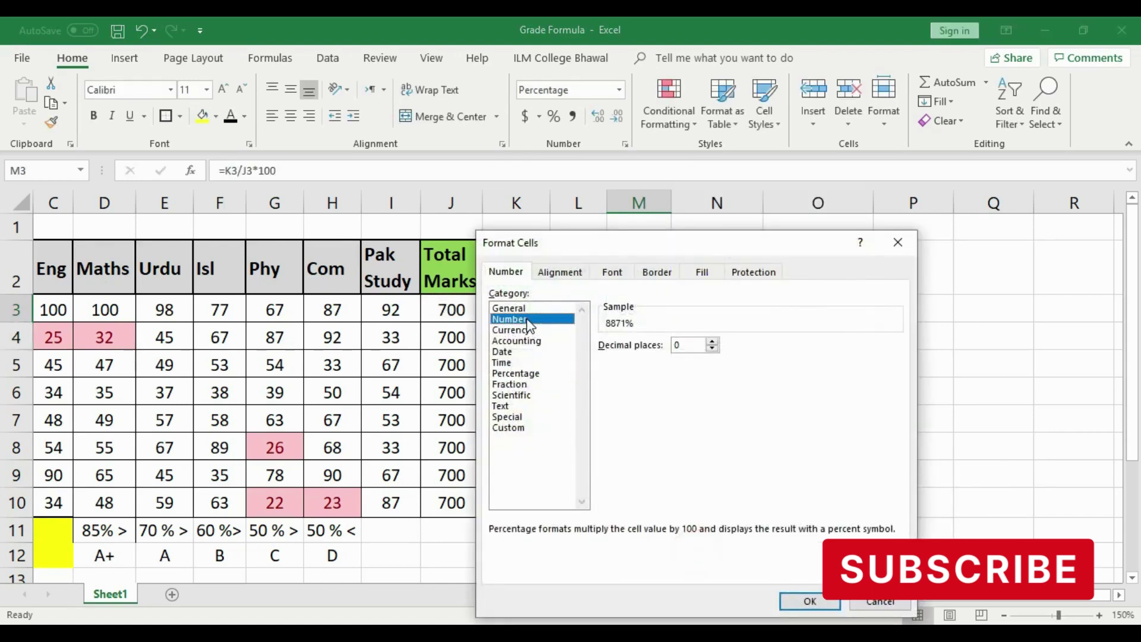
pyautogui.click(809, 601)
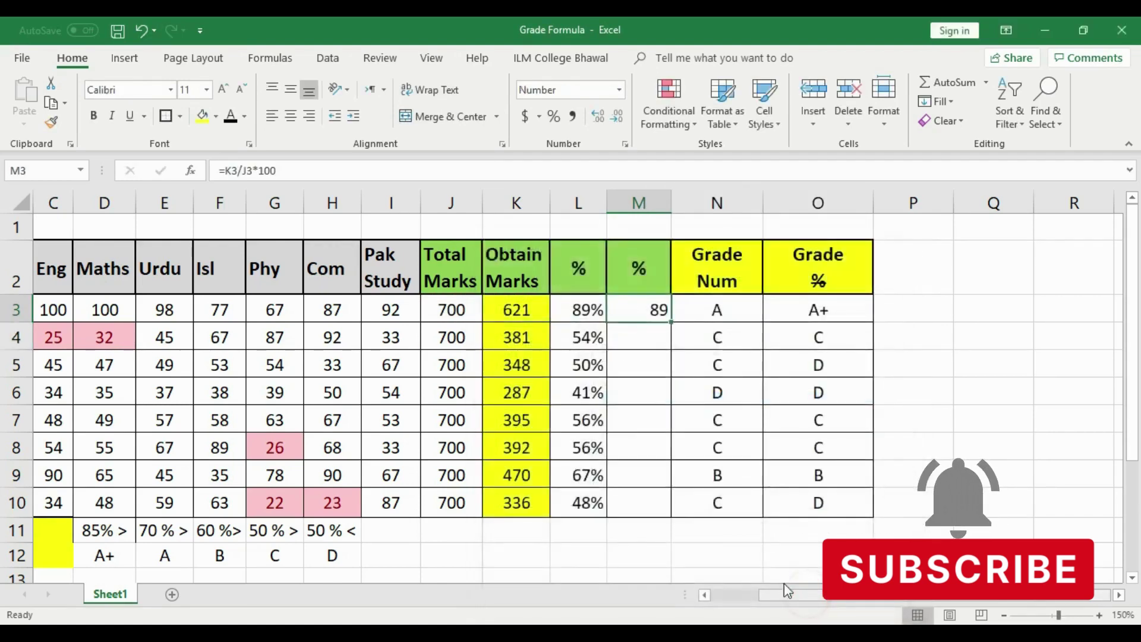
pyautogui.click(291, 116)
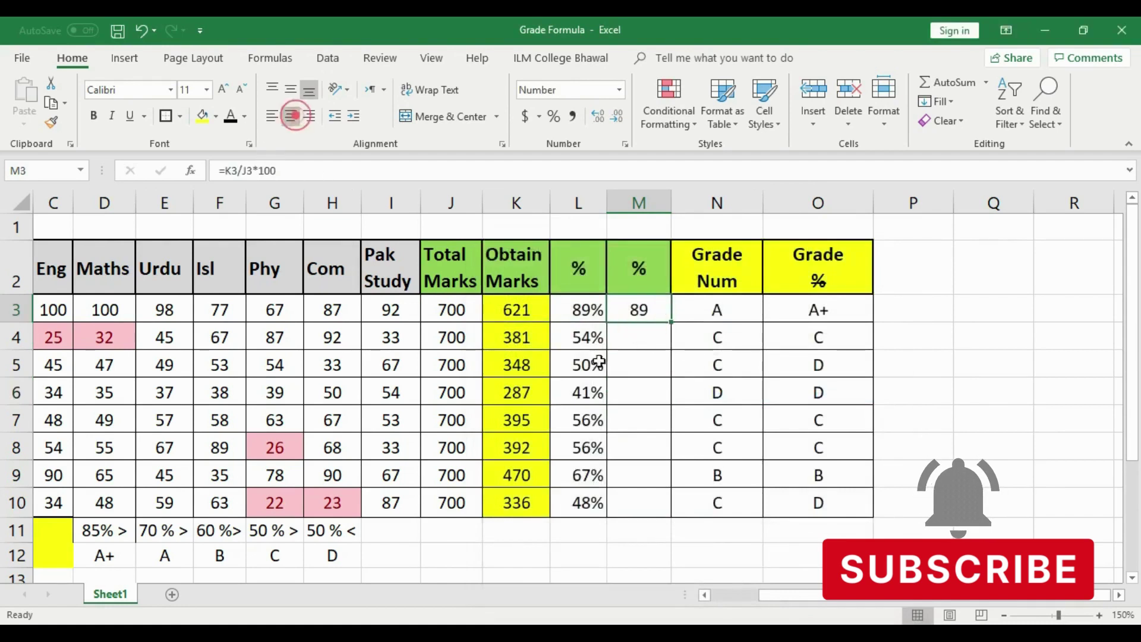
pyautogui.moveTo(671, 322); pyautogui.dragTo(670, 527)
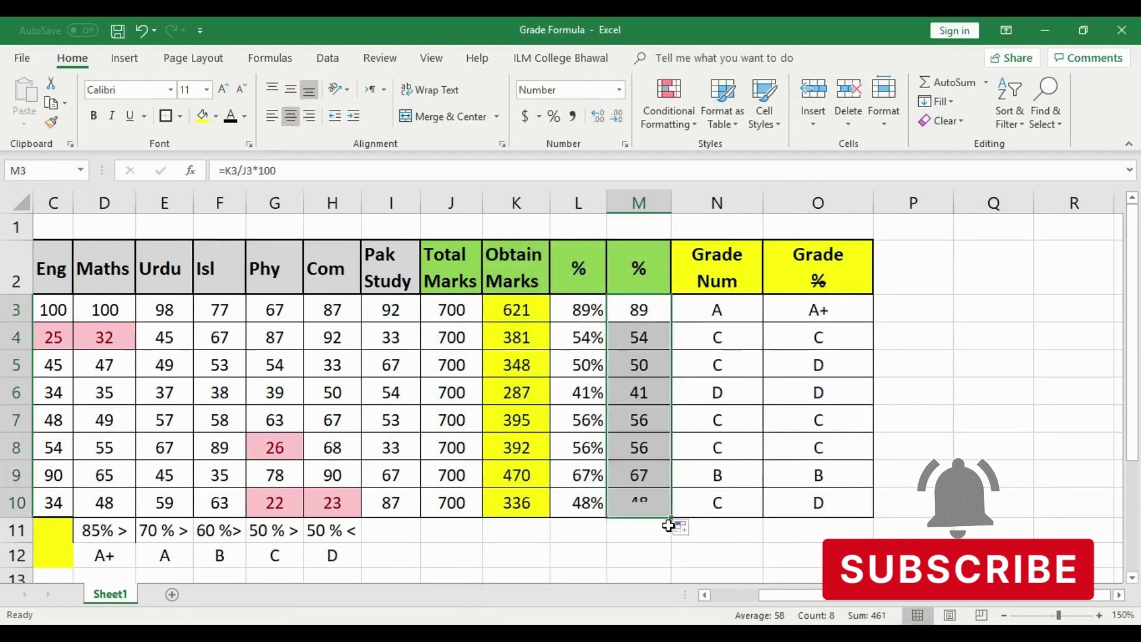
pyautogui.click(651, 315)
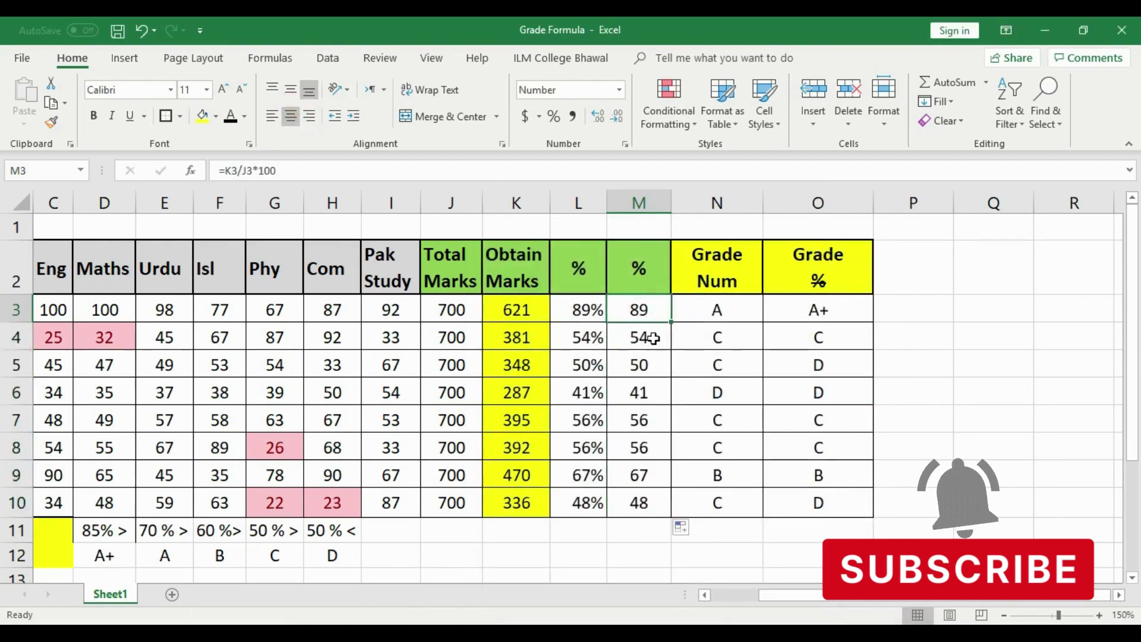
pyautogui.click(653, 338)
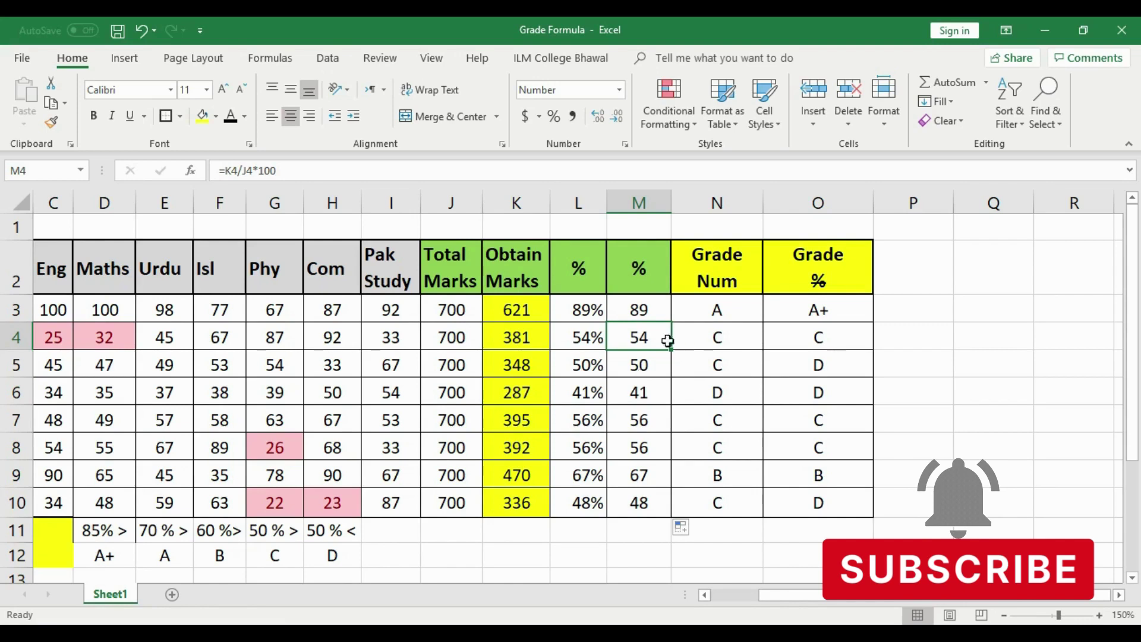
pyautogui.click(582, 313)
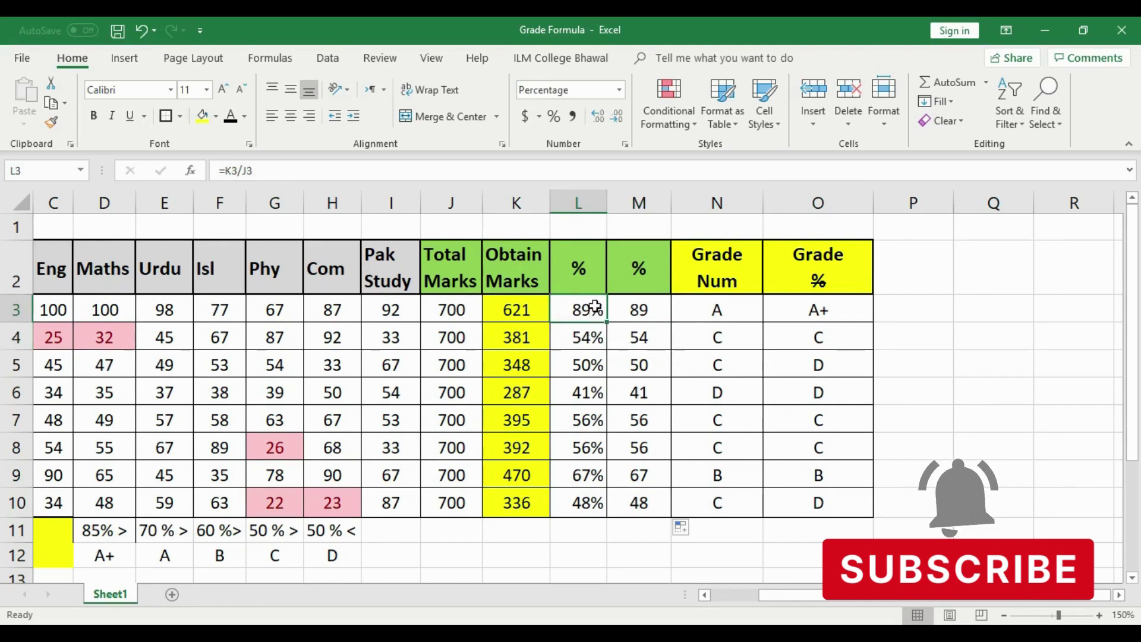
pyautogui.click(789, 314)
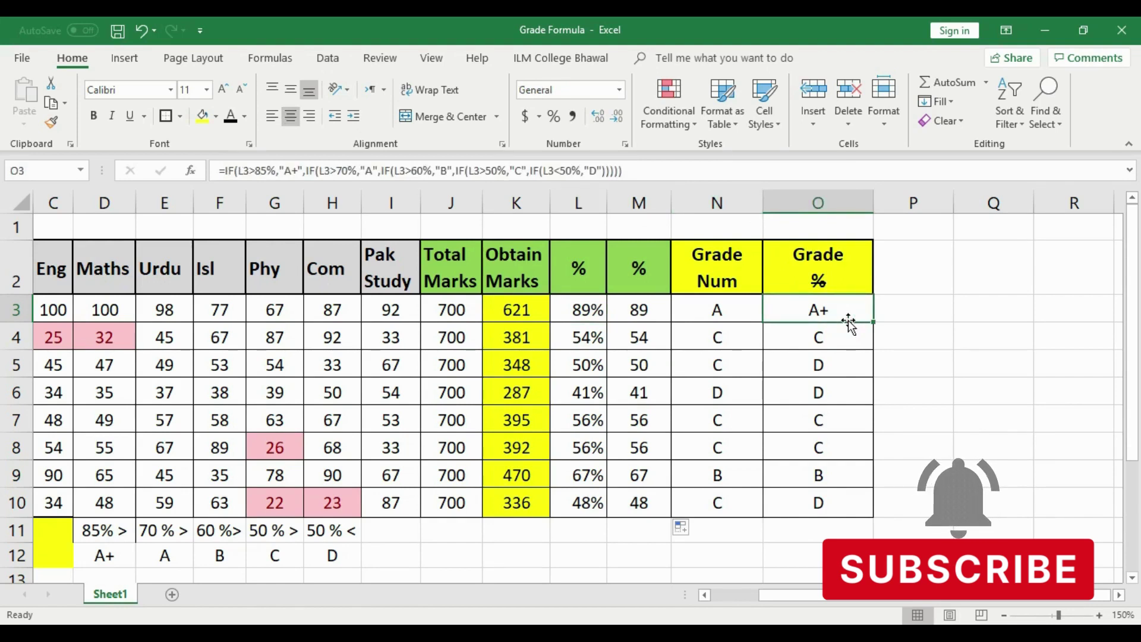
pyautogui.click(649, 307)
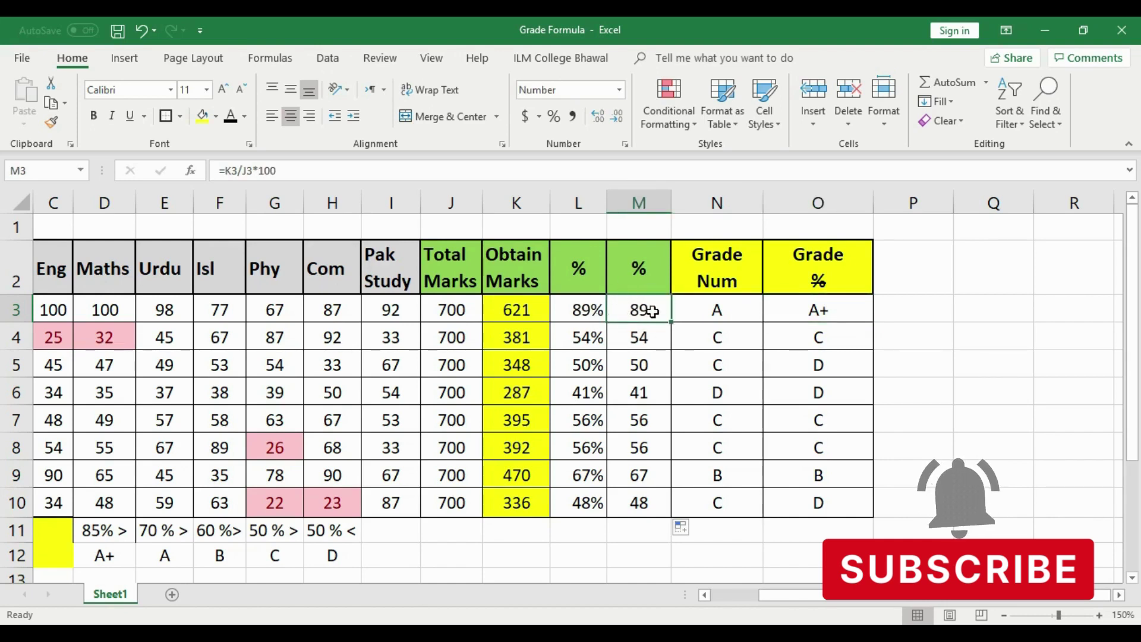
pyautogui.click(652, 337)
pyautogui.click(653, 365)
pyautogui.click(653, 392)
pyautogui.click(654, 420)
pyautogui.click(654, 448)
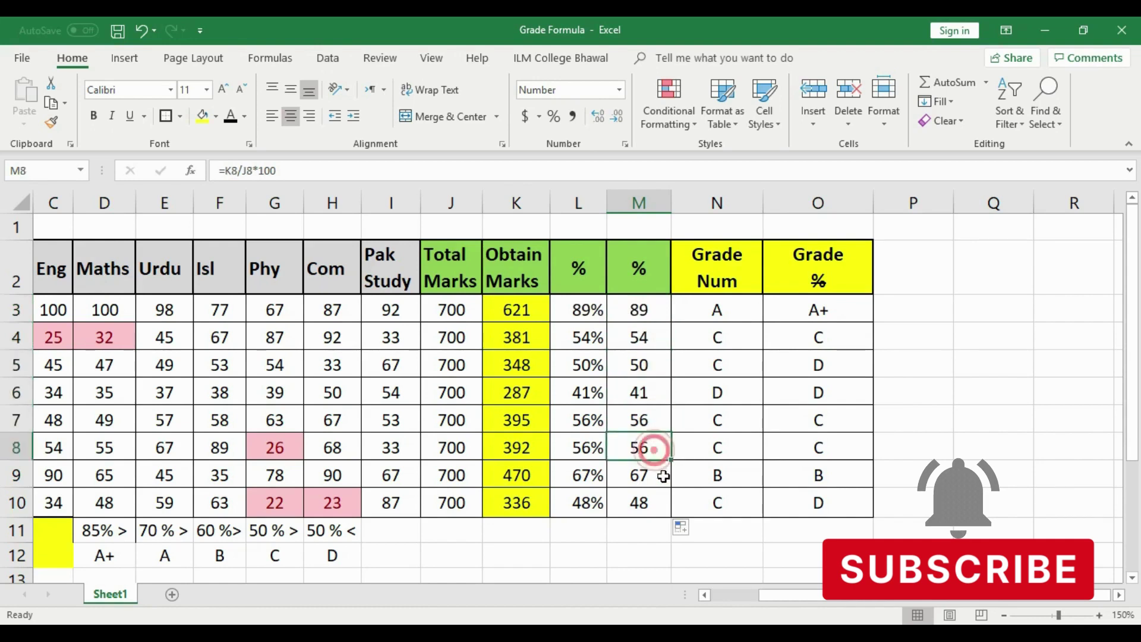
pyautogui.click(661, 474)
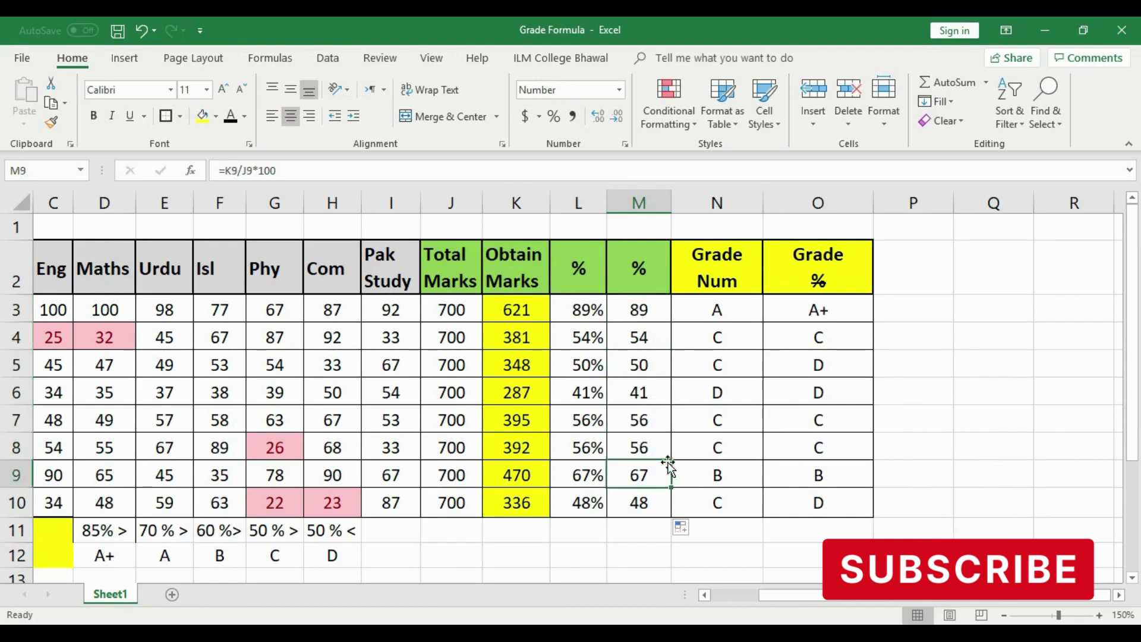
# Step: Copy the Grade % header from O2 into P2
pyautogui.click(844, 290)
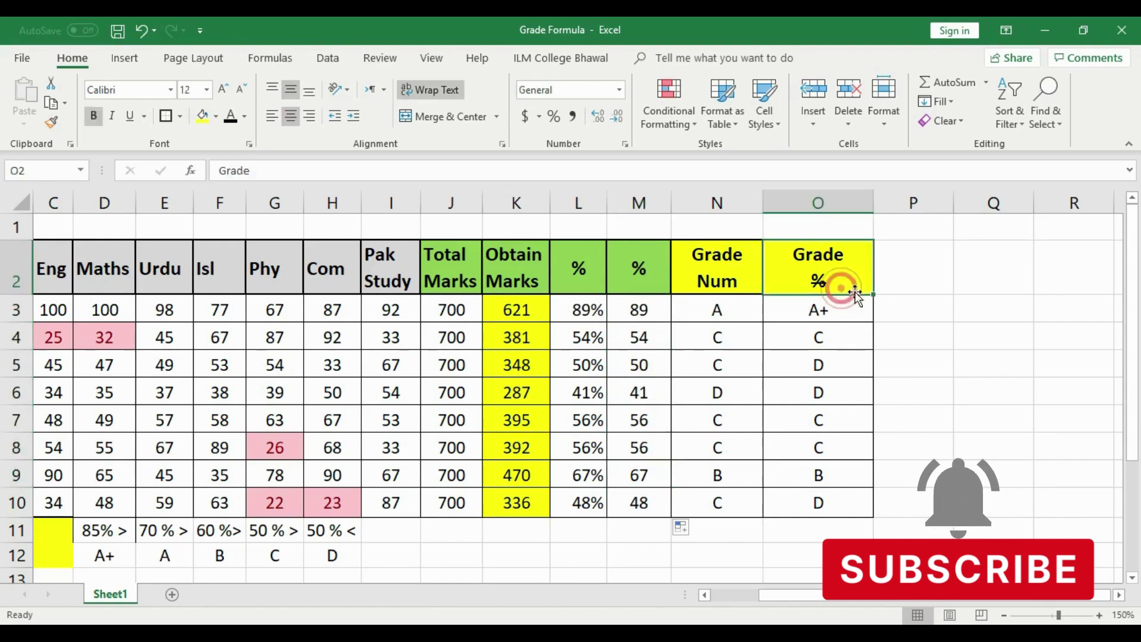
pyautogui.moveTo(874, 296); pyautogui.dragTo(925, 299)
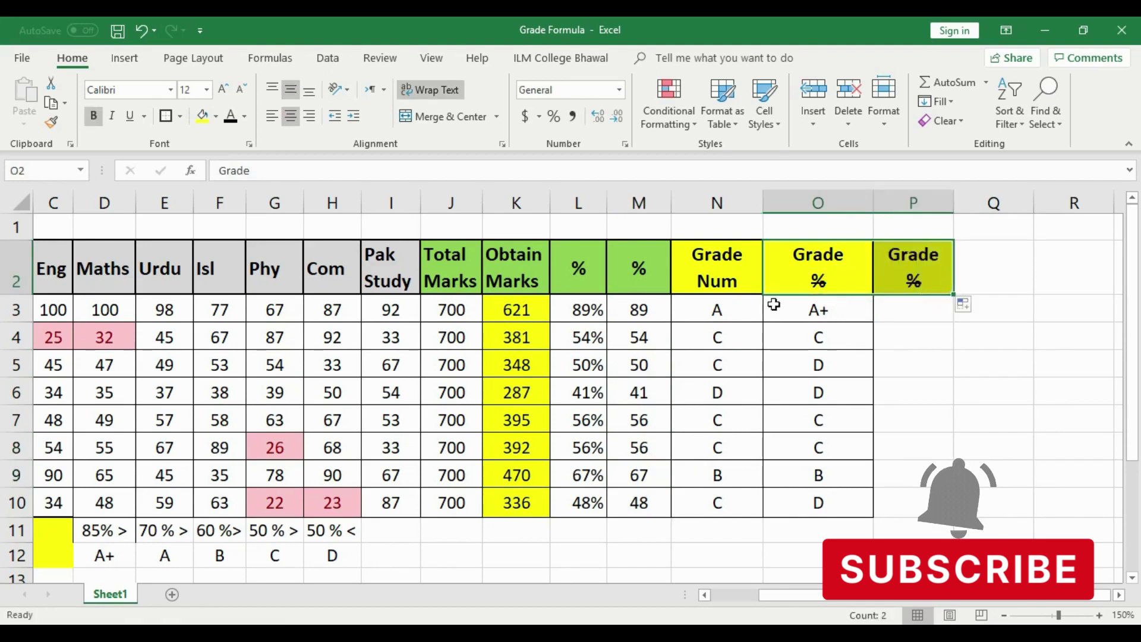
pyautogui.click(808, 312)
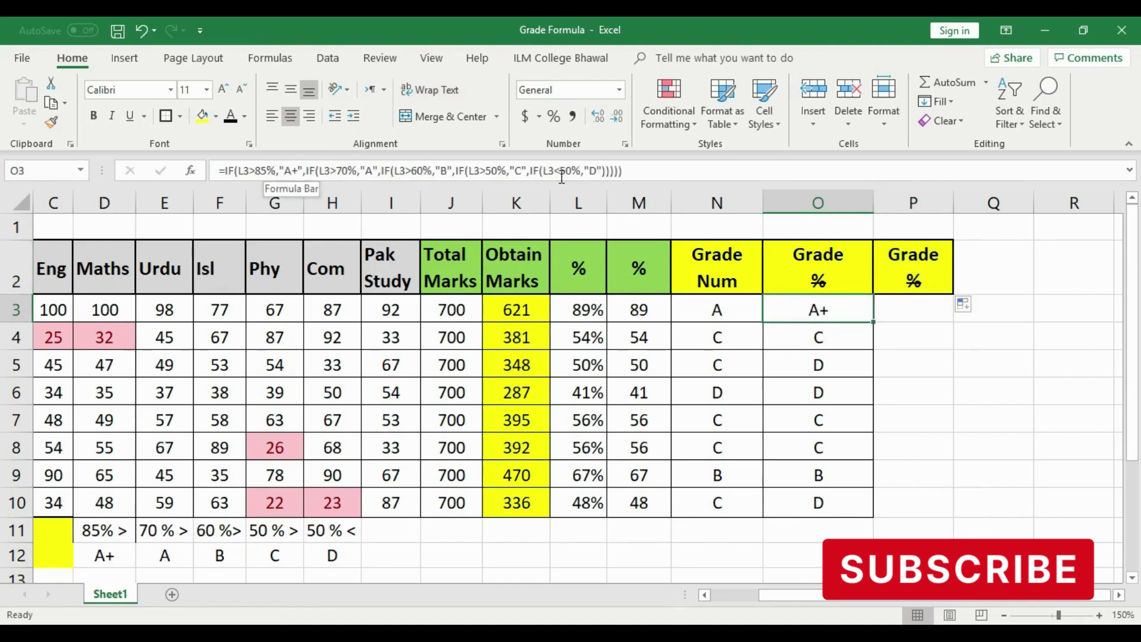
pyautogui.click(923, 364)
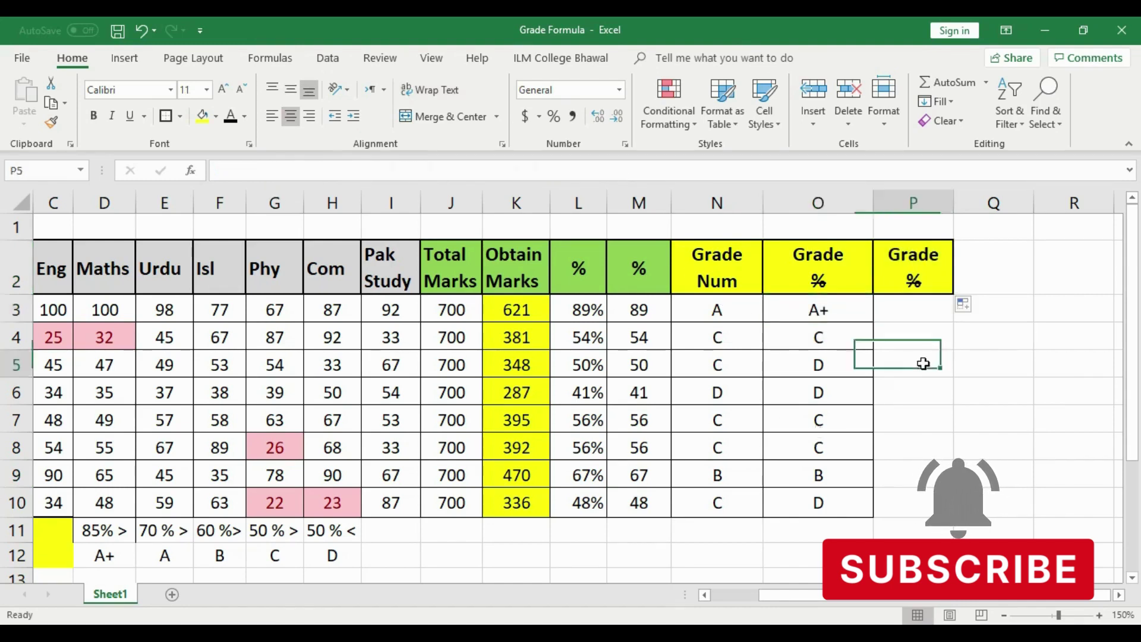
# Step: Start an =IF( formula in P3, then cancel it, leaving P3 empty
pyautogui.click(909, 309)
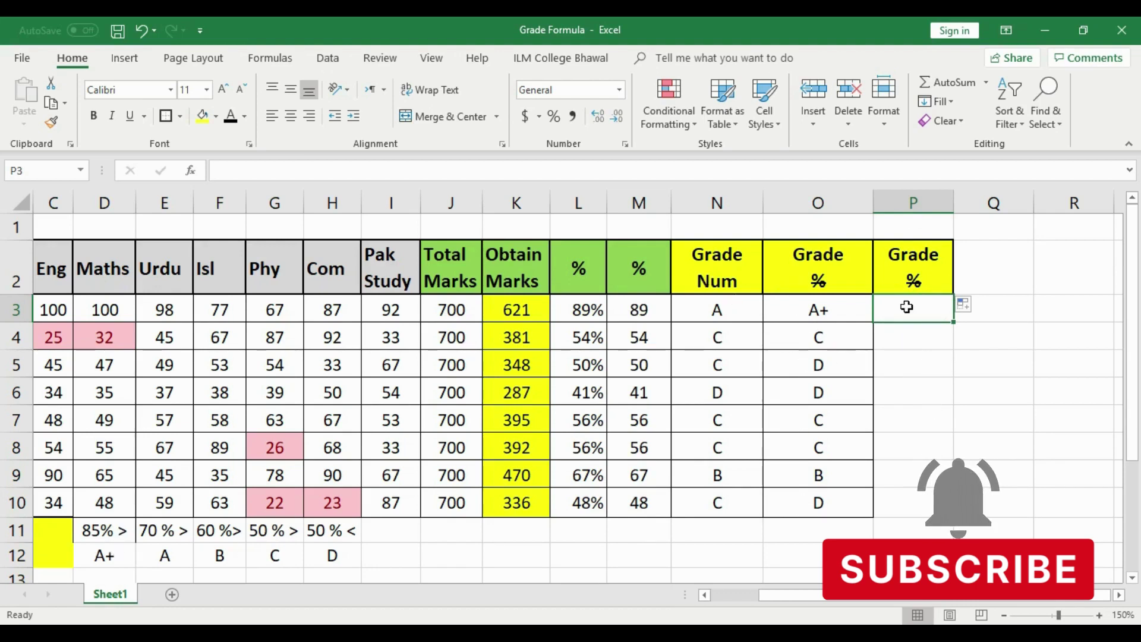
pyautogui.write('=')
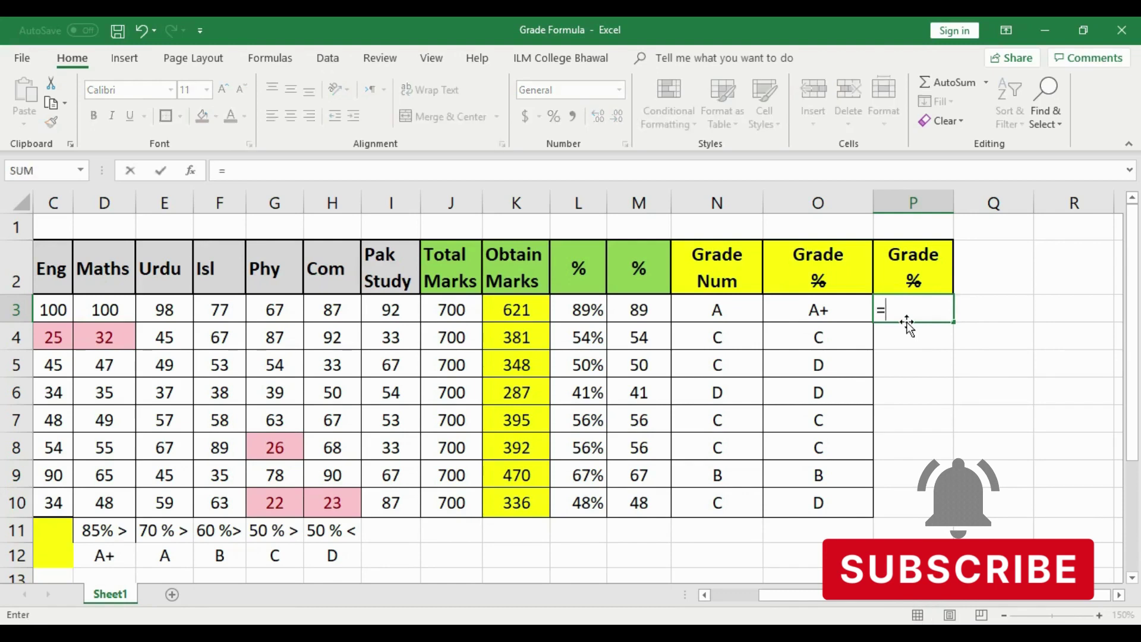
pyautogui.write('IF')
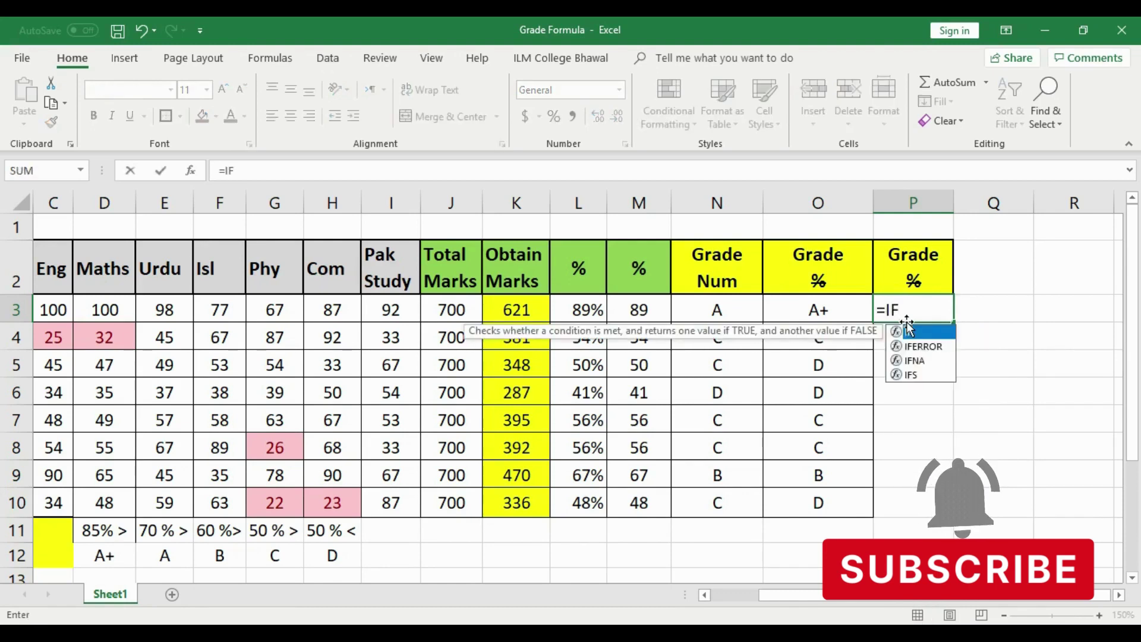
pyautogui.write('(')
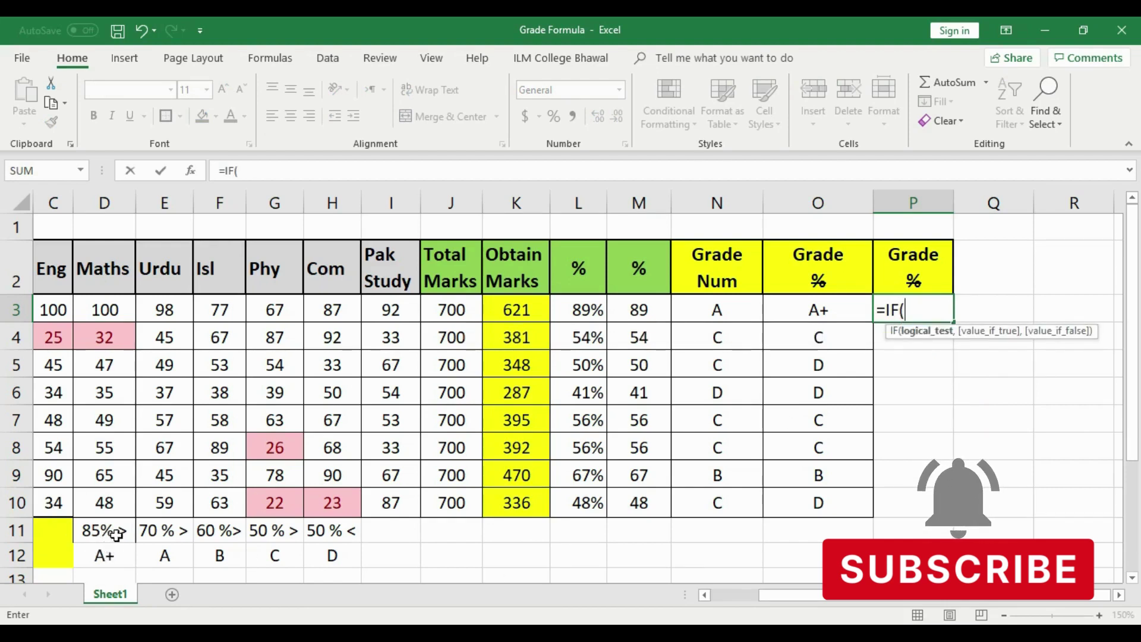
pyautogui.press('BackSpace')
pyautogui.press('BackSpace')
pyautogui.press('Escape')
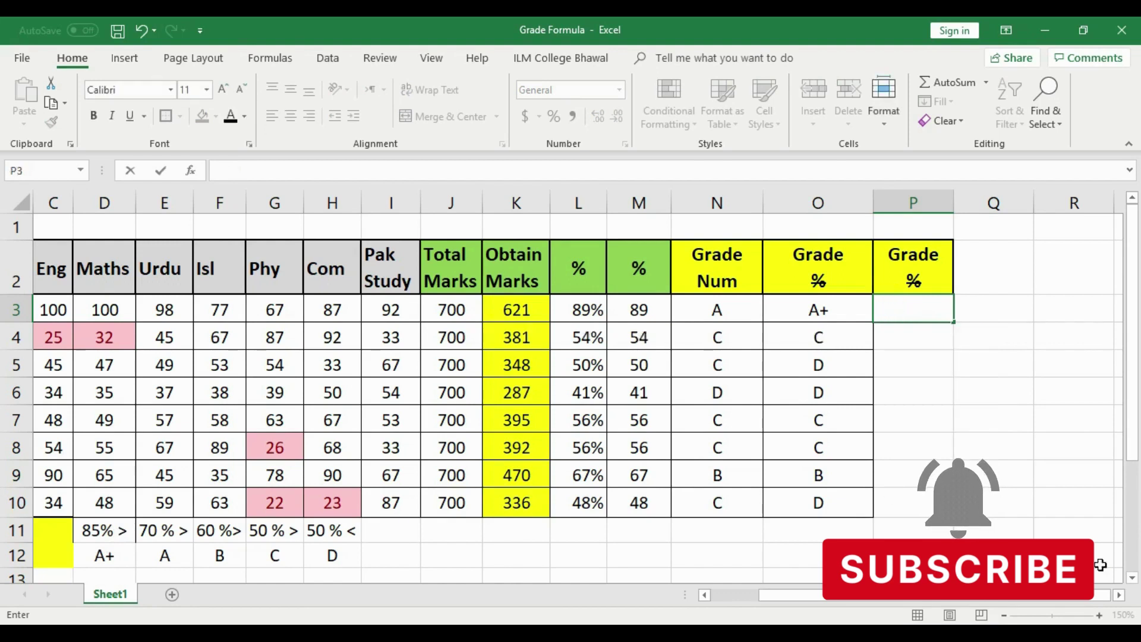
# Step: Delete the % signs from the D11:H11 thresholds, making them 85 >, 70 >, 60 >, 50 >, 50 <
pyautogui.click(1004, 480)
pyautogui.click(118, 530)
pyautogui.doubleClick(116, 530)
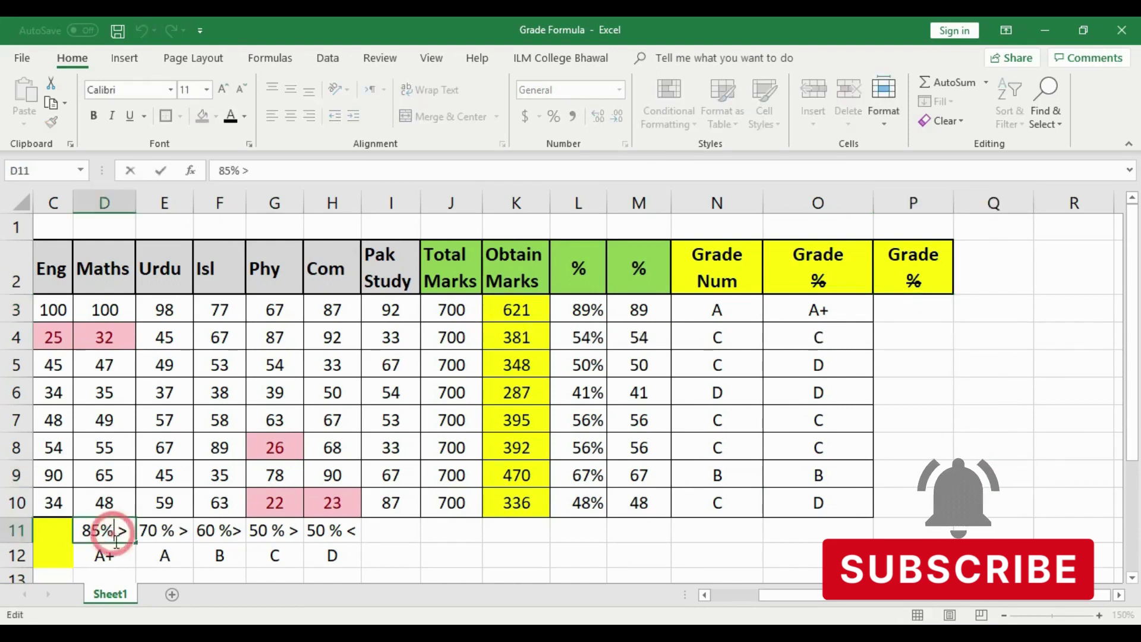
pyautogui.press('BackSpace')
pyautogui.doubleClick(156, 532)
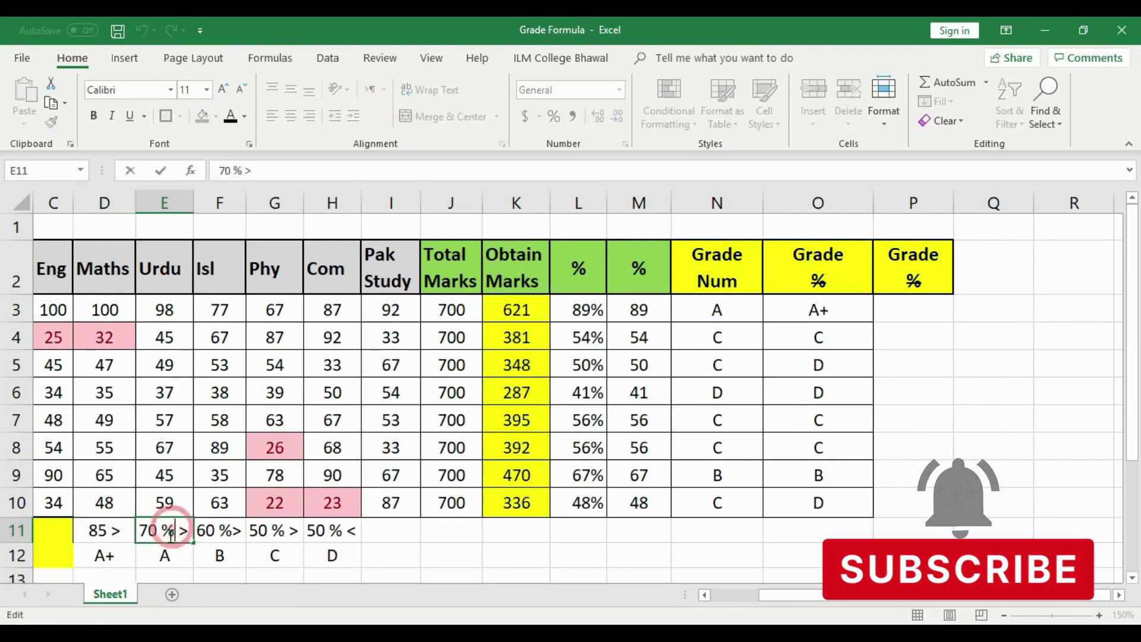
pyautogui.press('BackSpace')
pyautogui.doubleClick(220, 537)
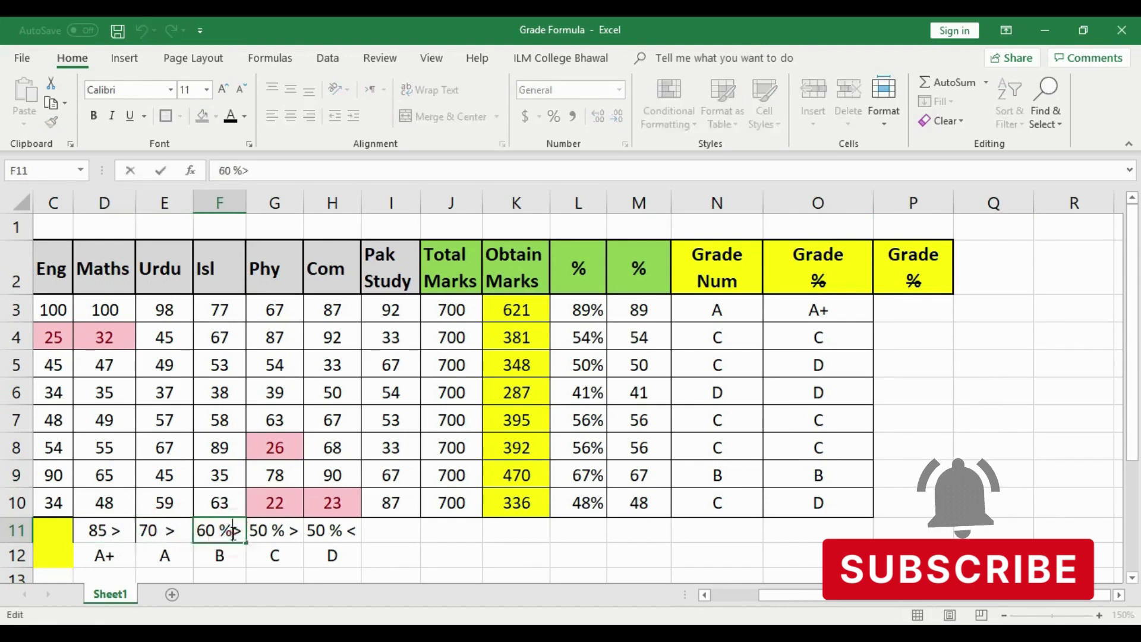
pyautogui.press('BackSpace')
pyautogui.doubleClick(278, 530)
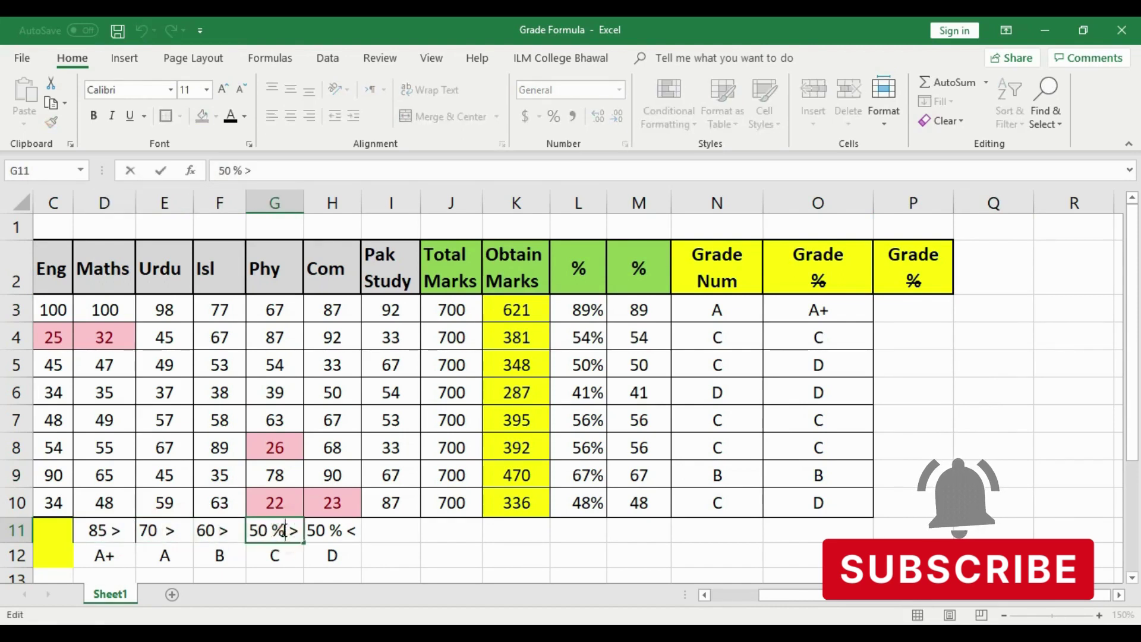
pyautogui.press('BackSpace')
pyautogui.doubleClick(349, 529)
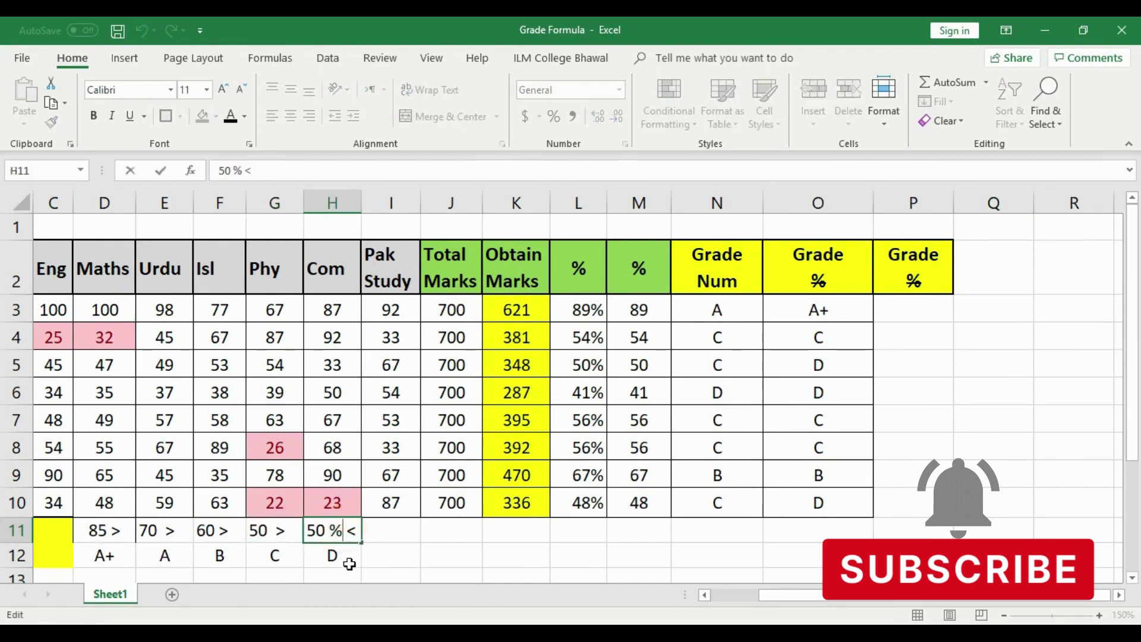
pyautogui.press('BackSpace')
pyautogui.click(453, 557)
# Step: Review the edited thresholds and the percentage values in column M
pyautogui.click(103, 529)
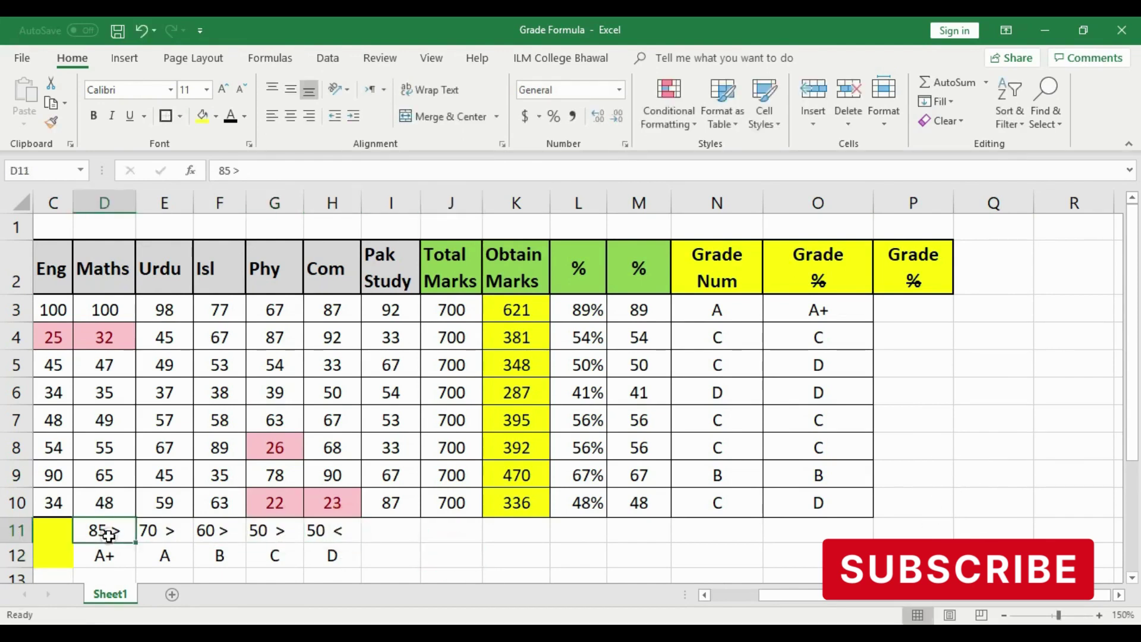
pyautogui.click(166, 529)
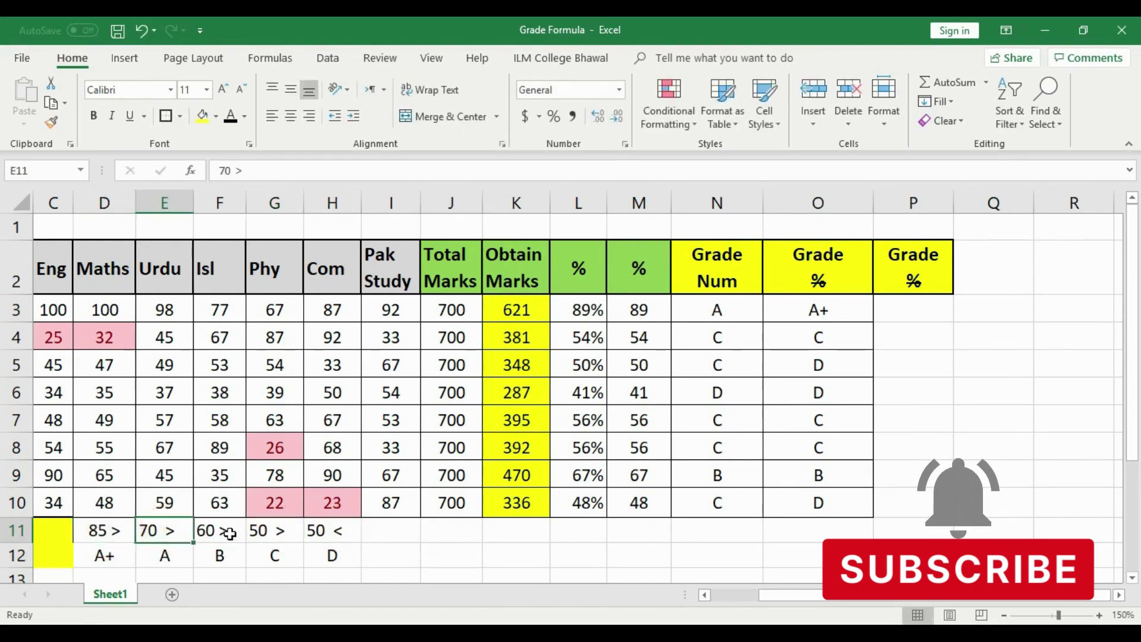
pyautogui.click(221, 530)
pyautogui.click(286, 534)
pyautogui.click(319, 534)
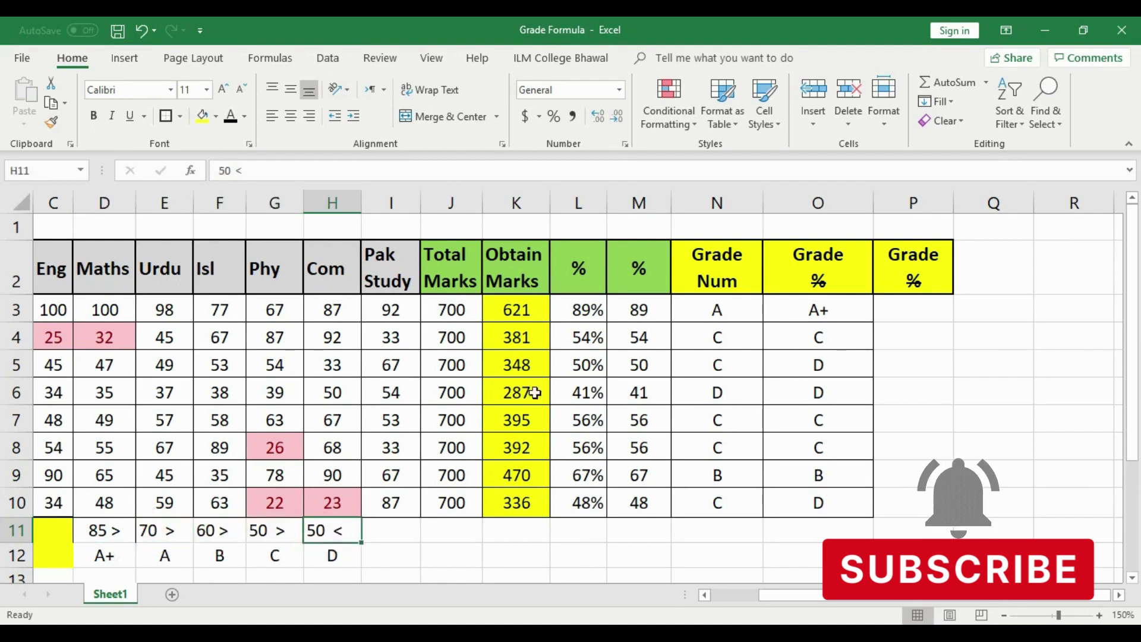
pyautogui.moveTo(625, 305); pyautogui.dragTo(641, 499)
pyautogui.click(642, 552)
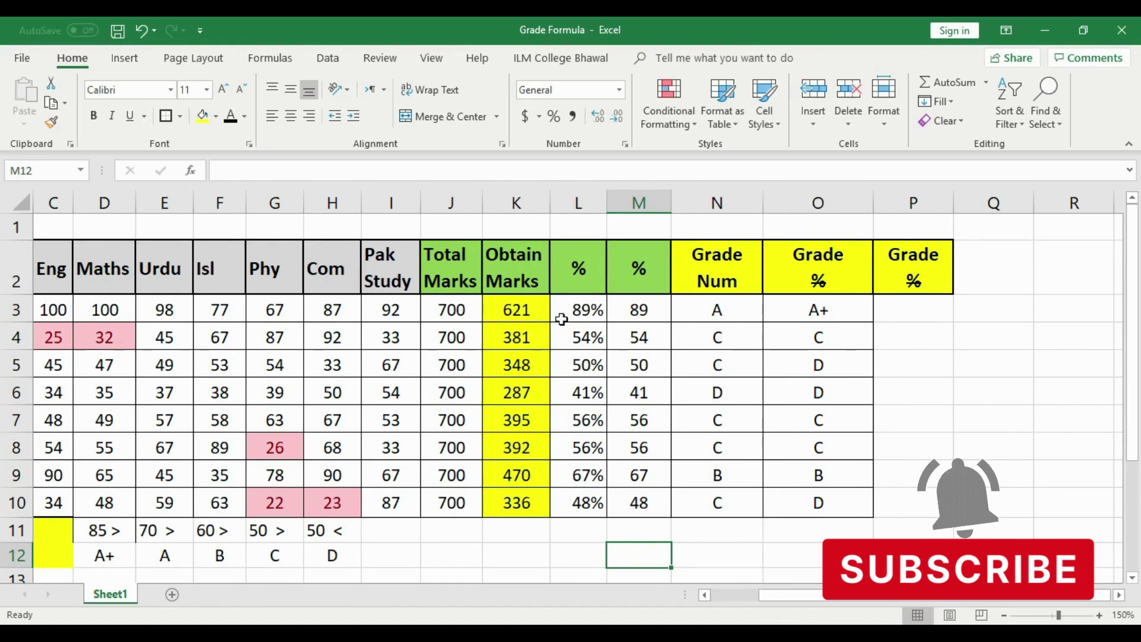
# Step: Start P3's formula with =IF(M3>85,"A+",IF(
pyautogui.click(928, 311)
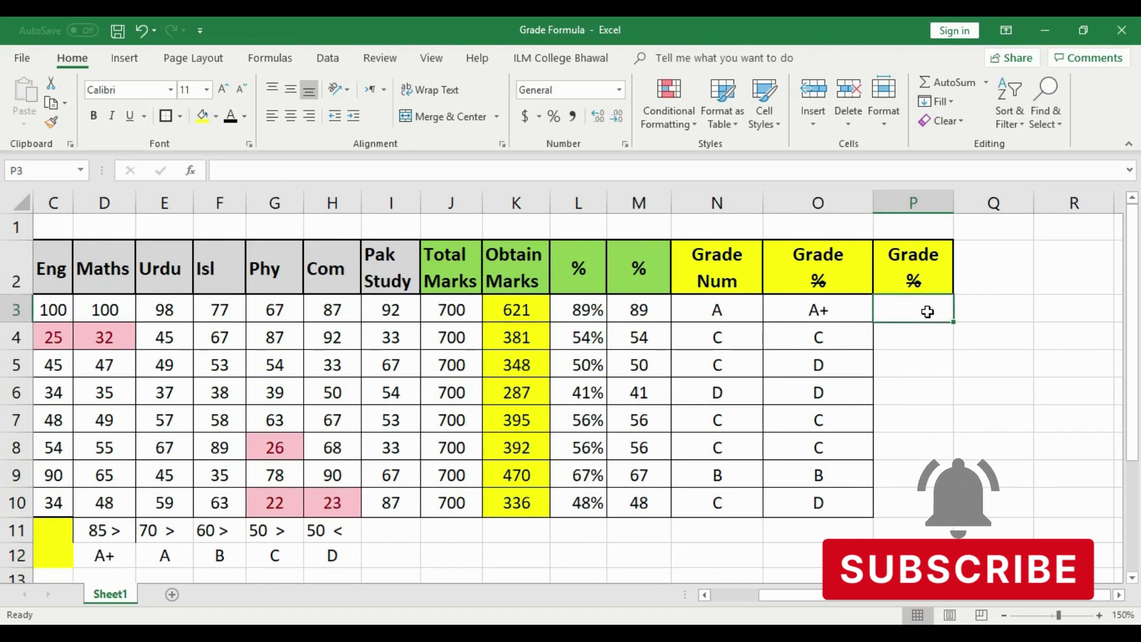
pyautogui.write('=I')
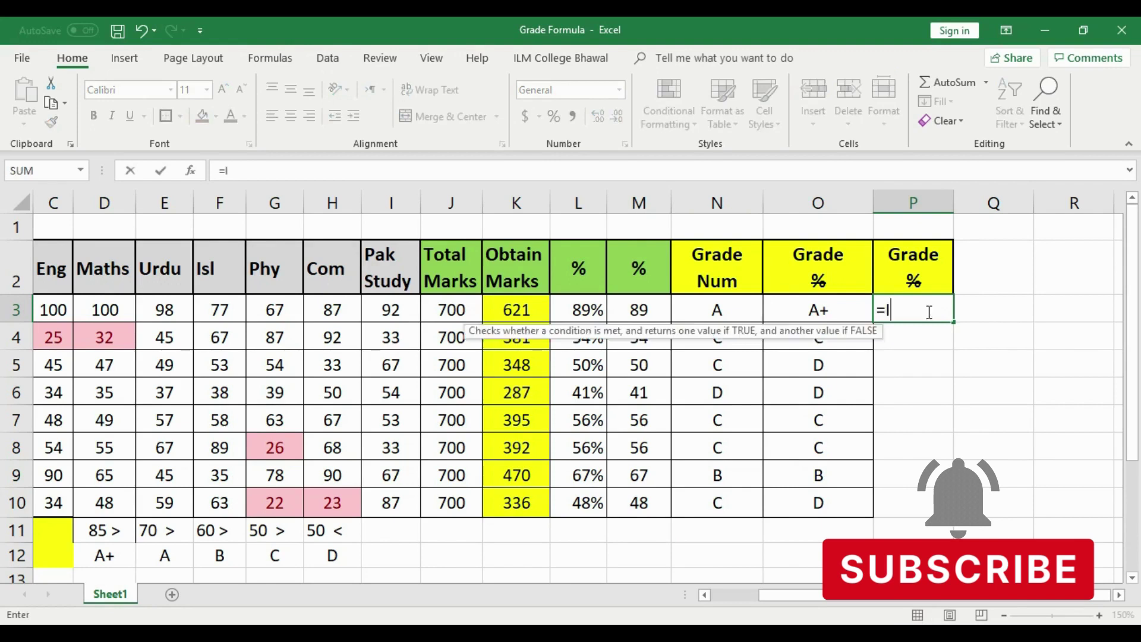
pyautogui.write('F')
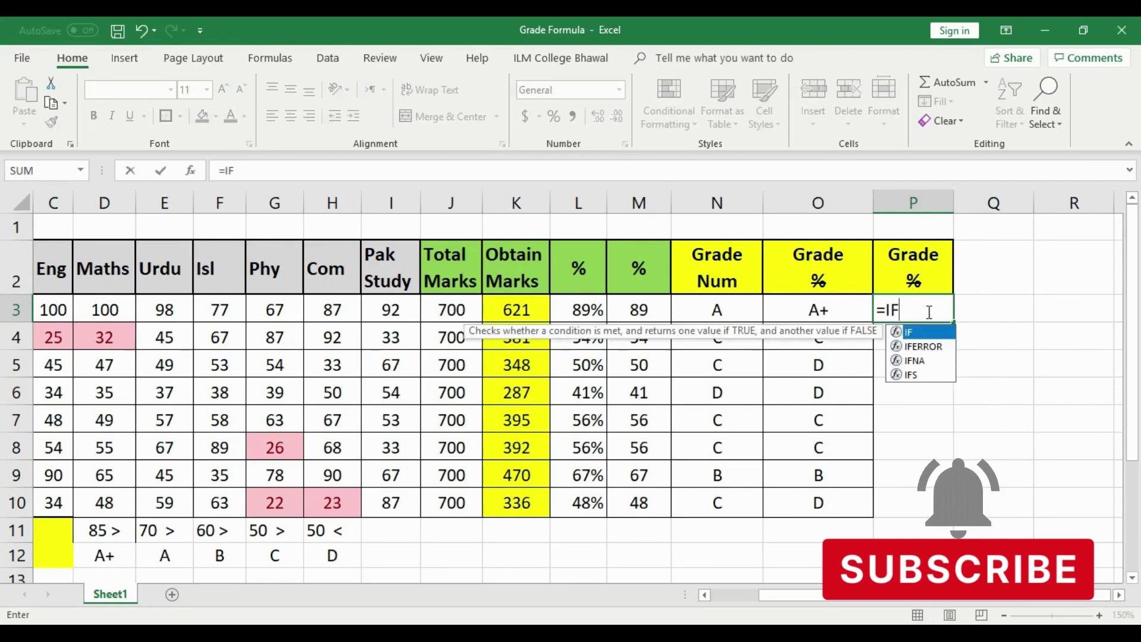
pyautogui.write('(')
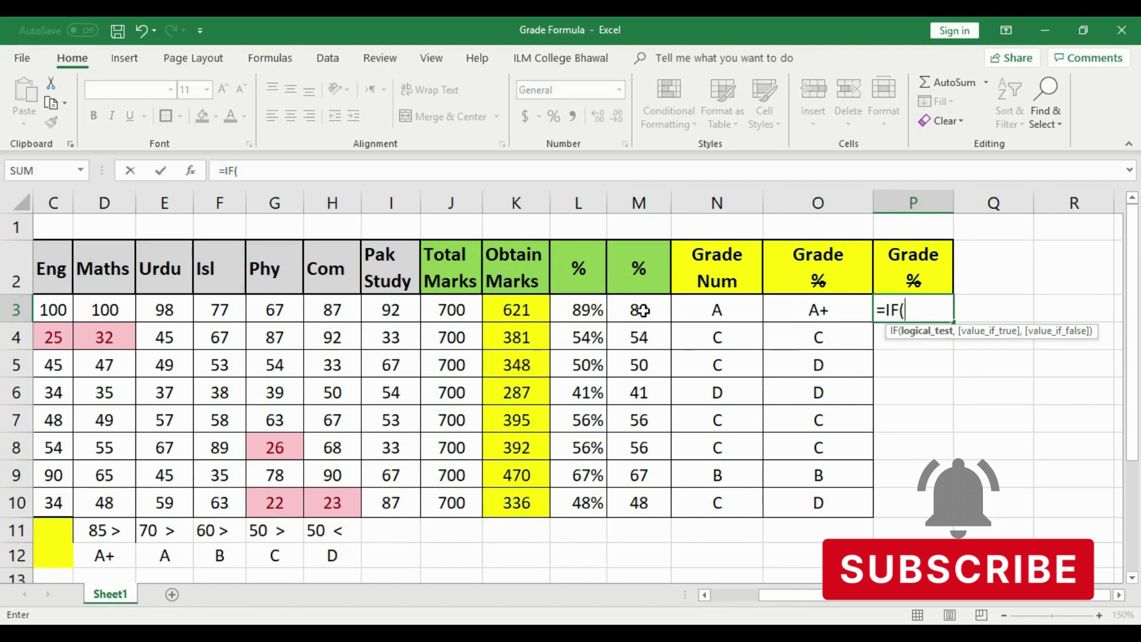
pyautogui.click(642, 310)
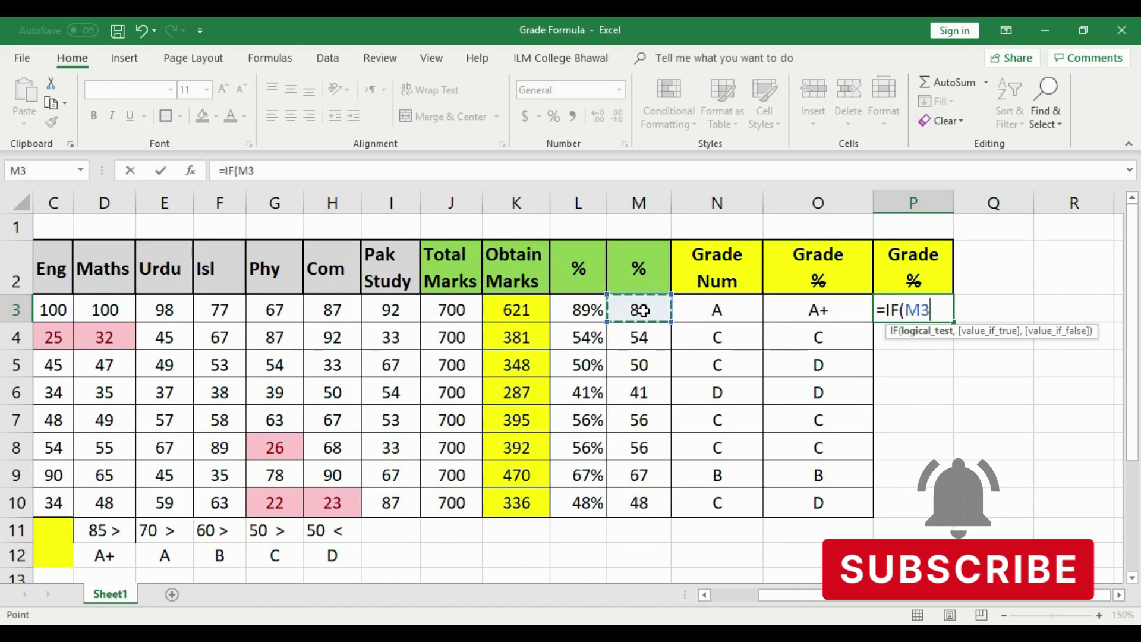
pyautogui.write('>')
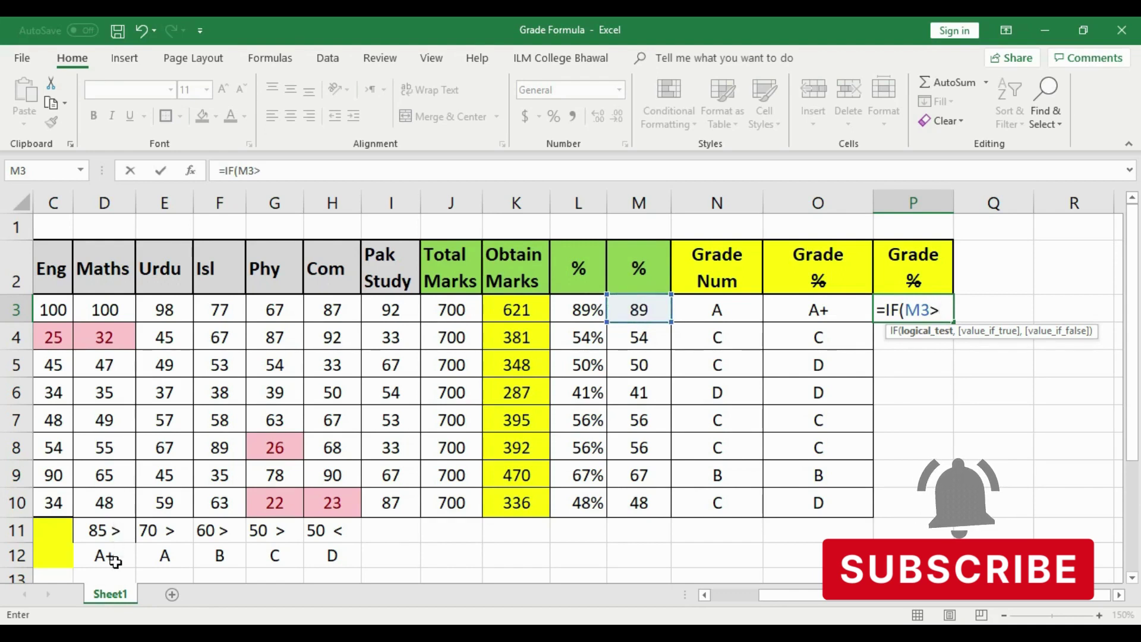
pyautogui.write('85')
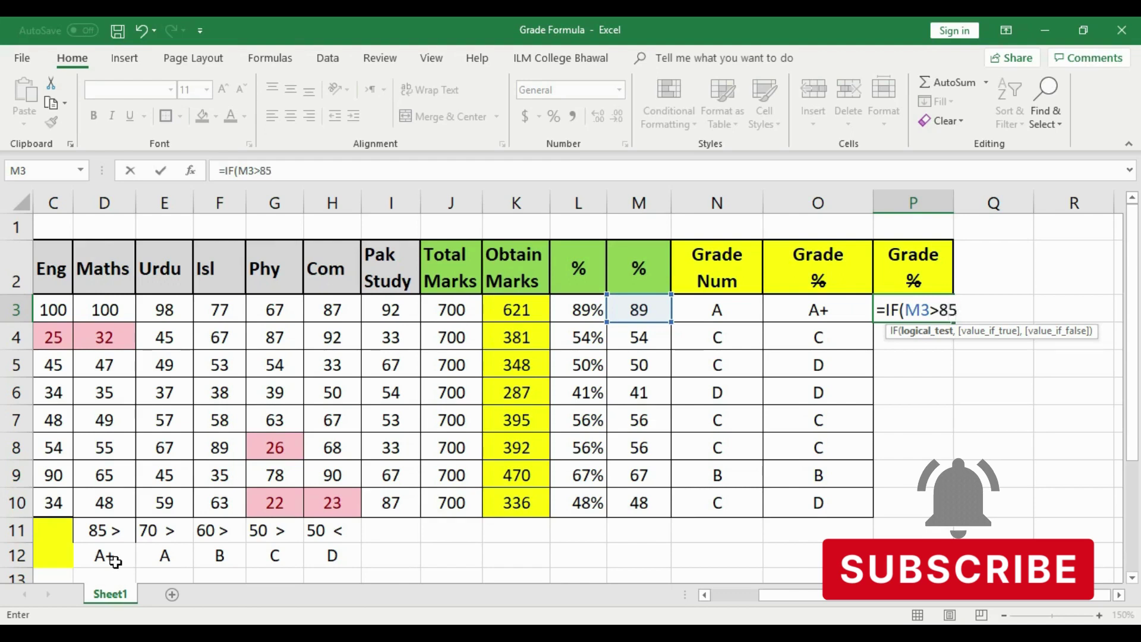
pyautogui.write('%')
pyautogui.press('BackSpace')
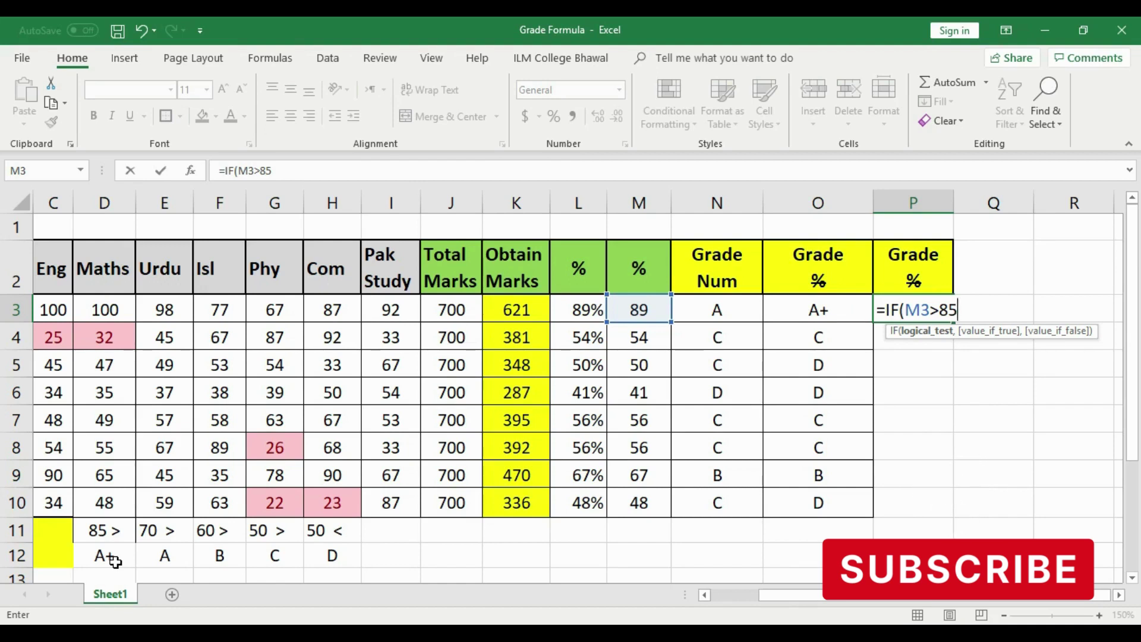
pyautogui.write(',')
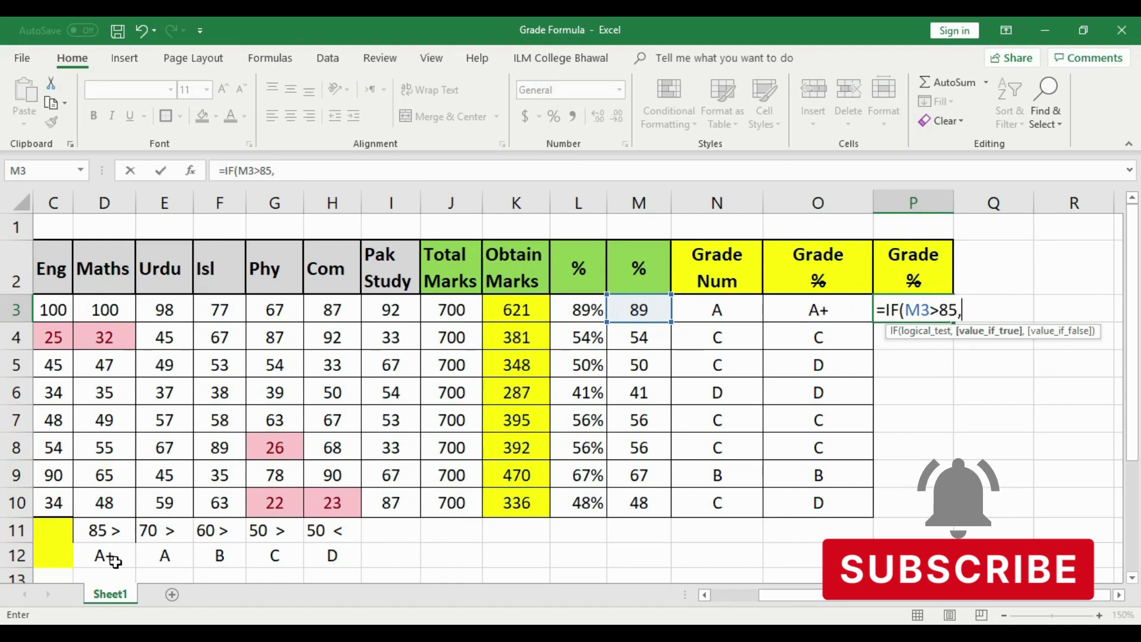
pyautogui.write('"')
pyautogui.write('A')
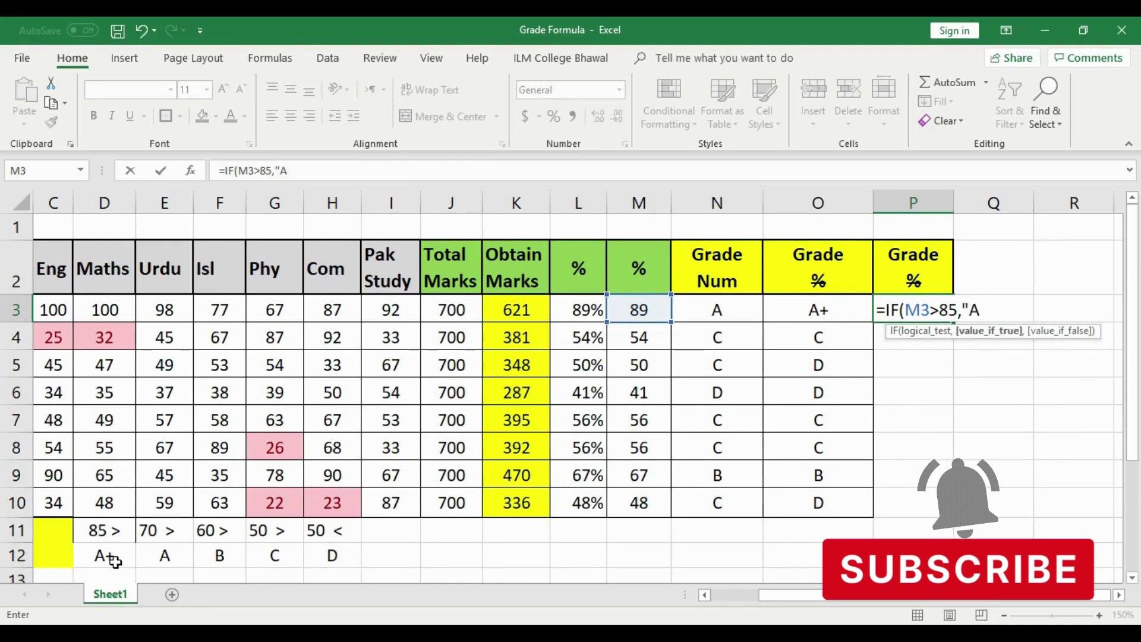
pyautogui.write('+')
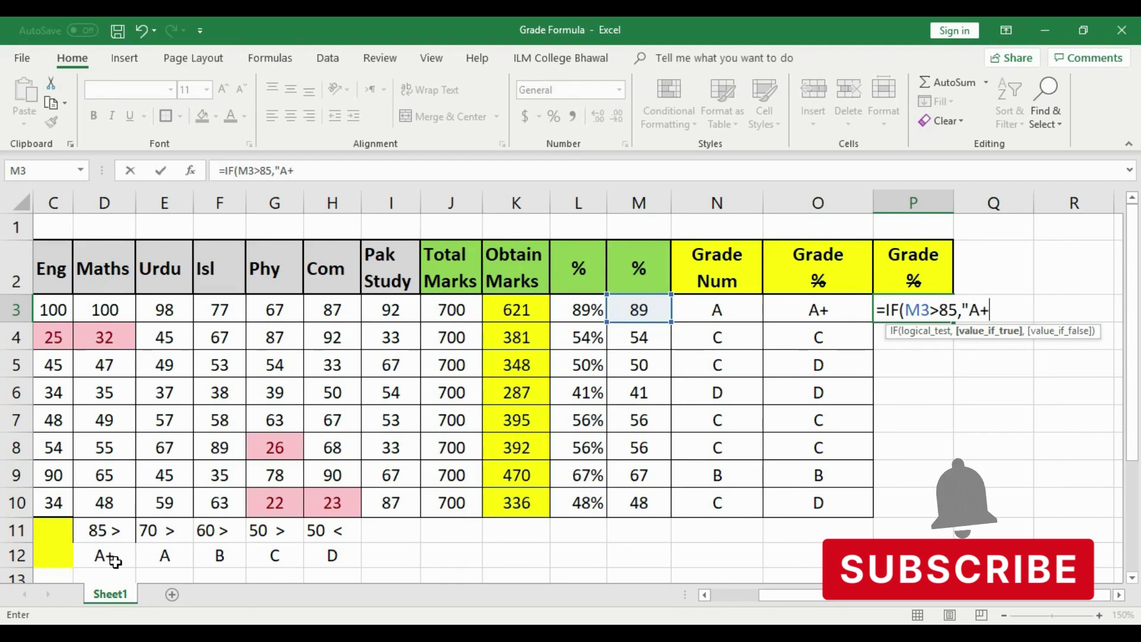
pyautogui.write('"')
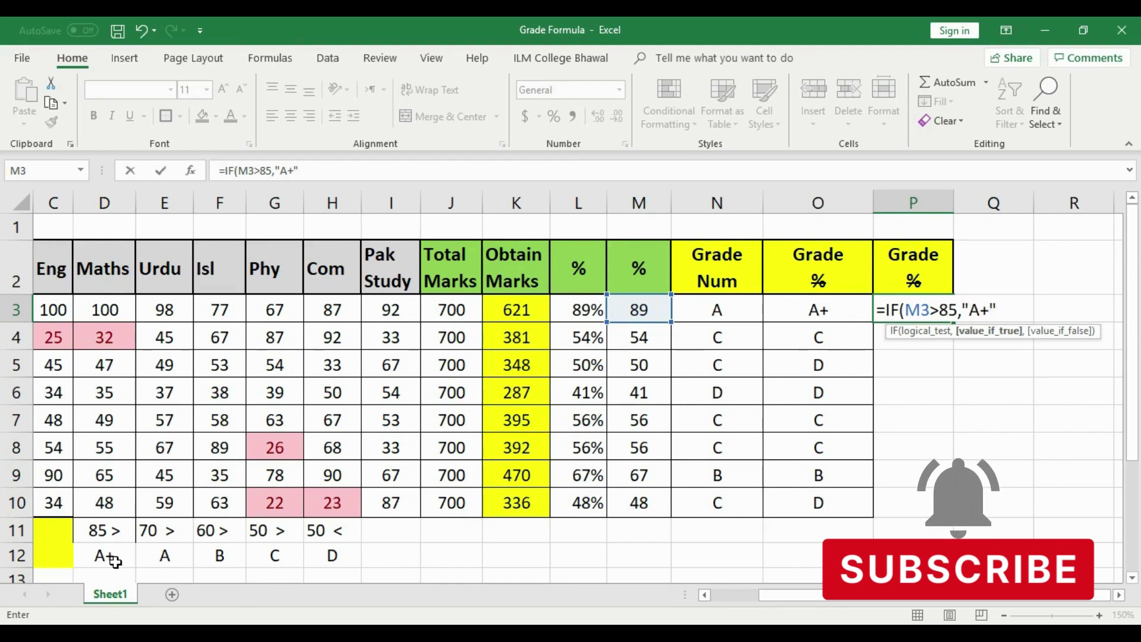
pyautogui.write(',')
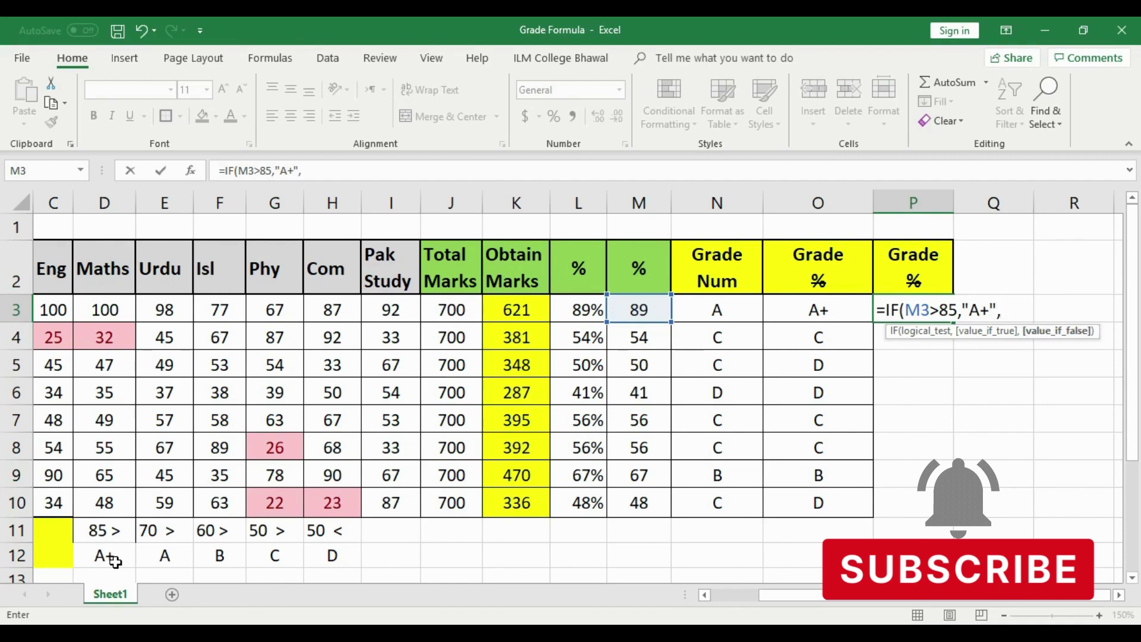
pyautogui.write('IF')
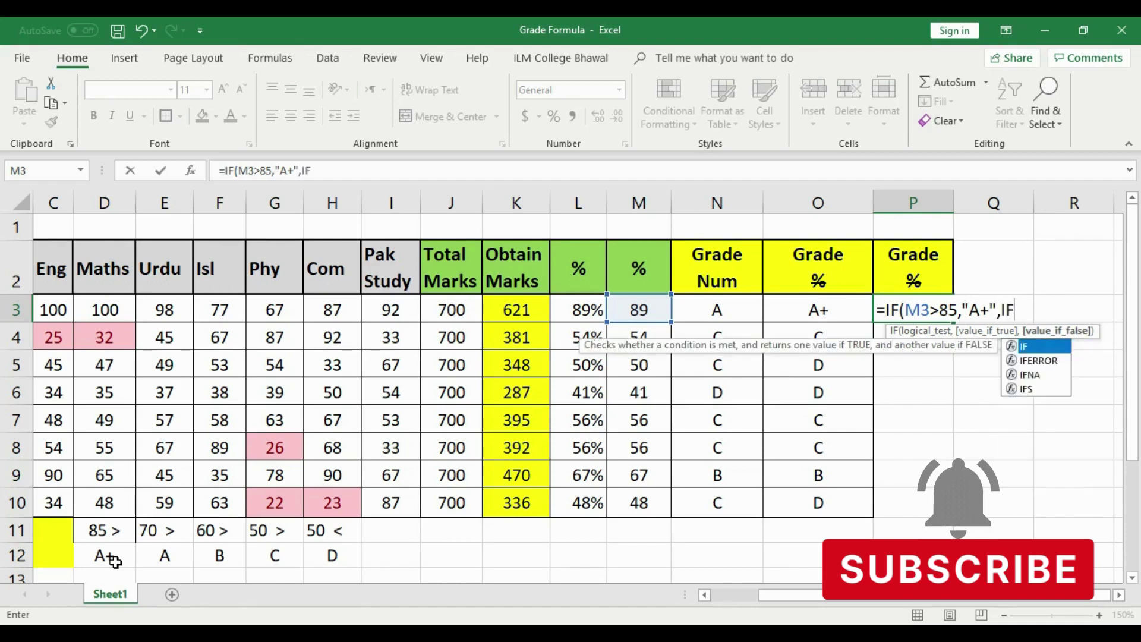
pyautogui.write('(')
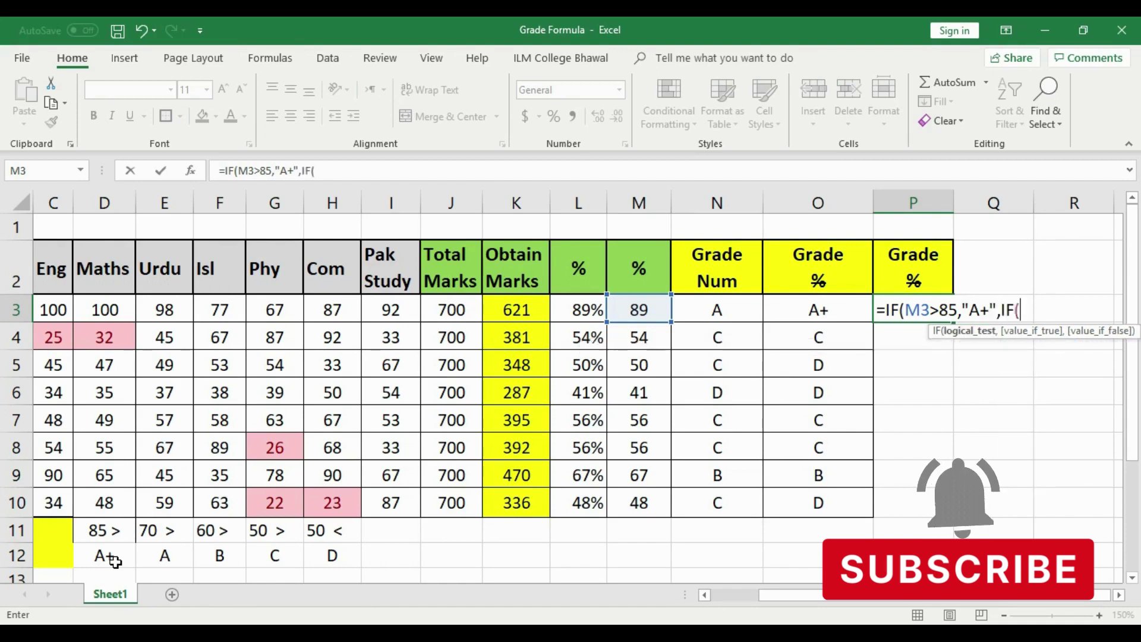
# Step: Add the M3>70 "A" and M3>60 "B" tests to P3's nested formula
pyautogui.click(647, 310)
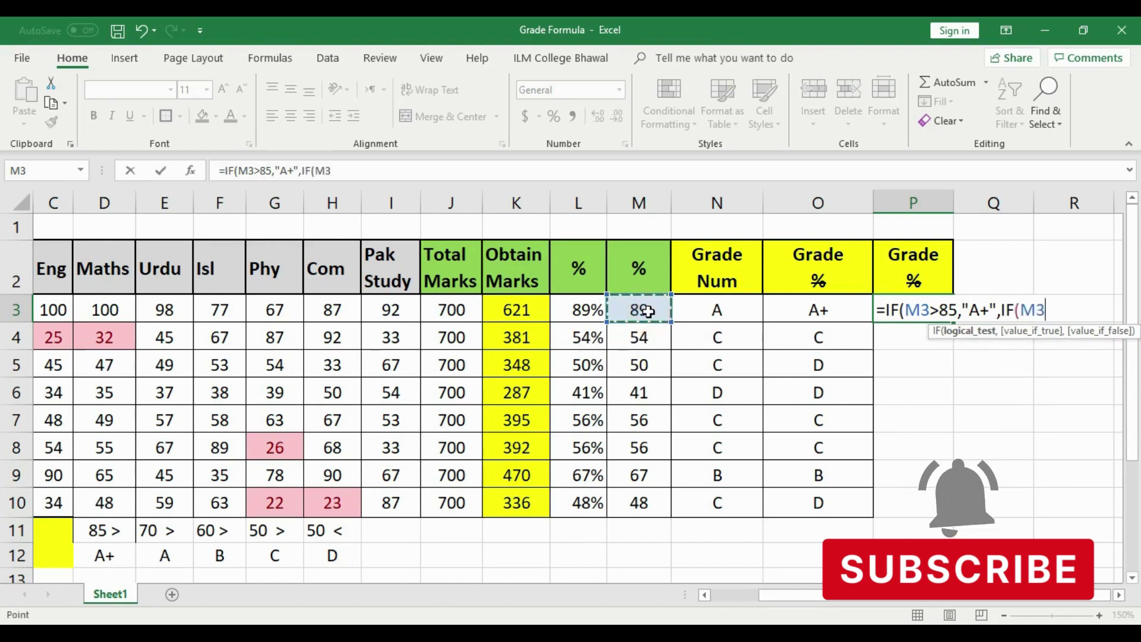
pyautogui.write('>')
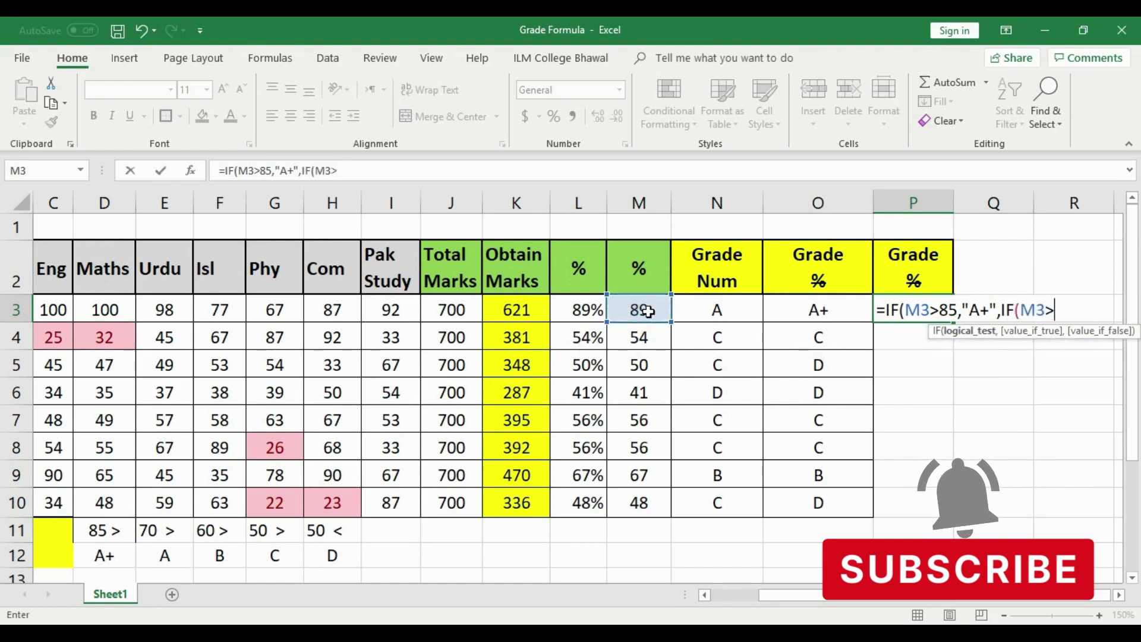
pyautogui.write('70')
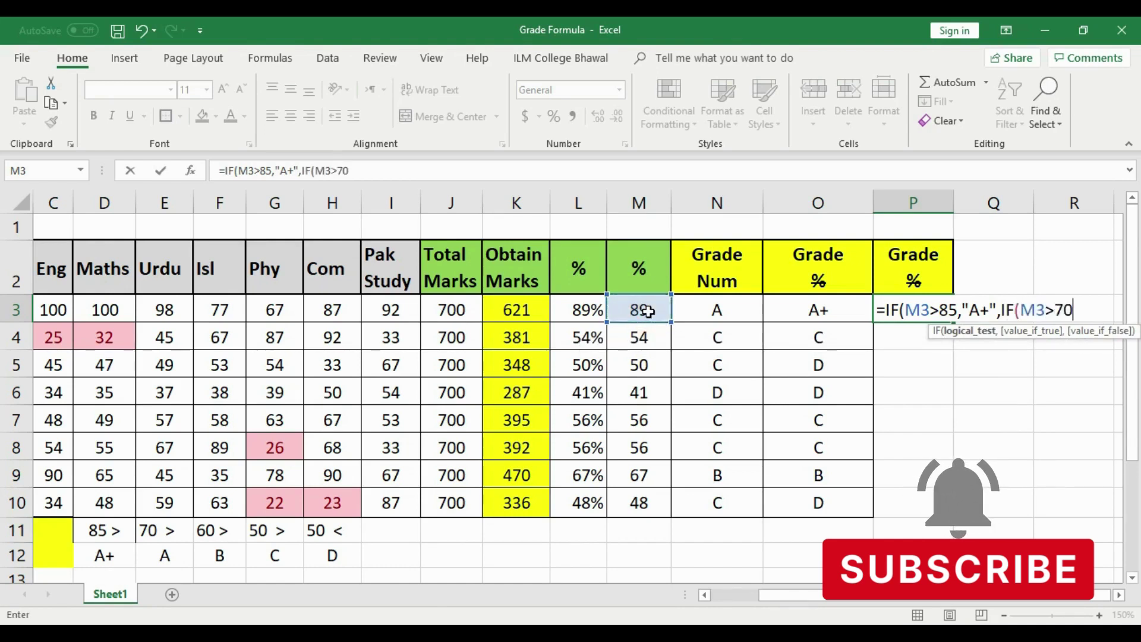
pyautogui.write(',"')
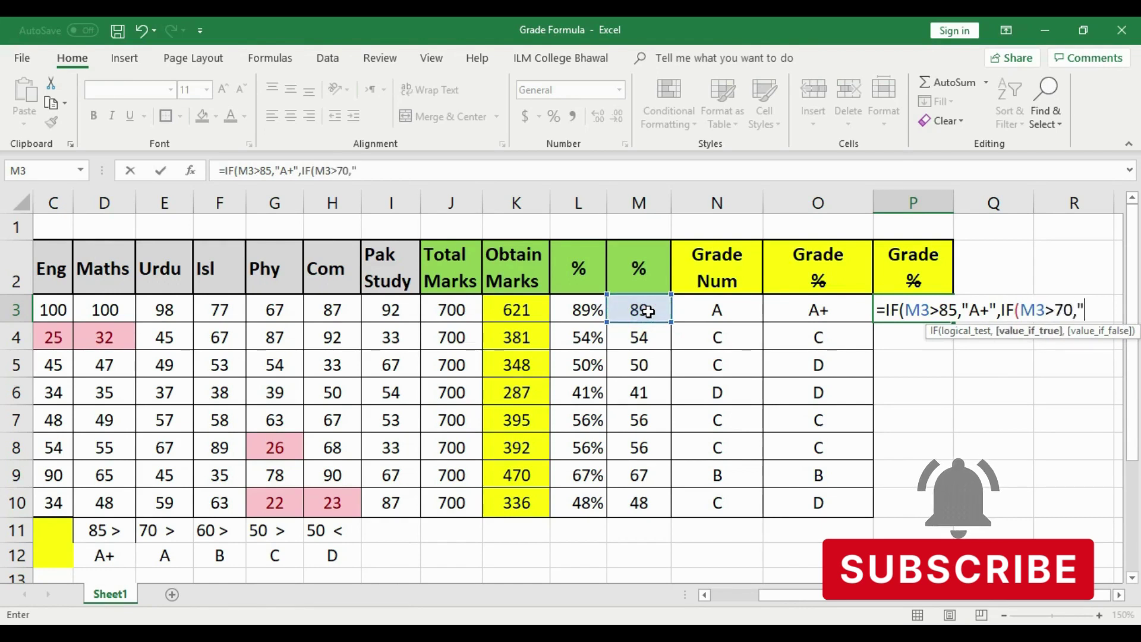
pyautogui.write('B')
pyautogui.press('BackSpace')
pyautogui.write('A"')
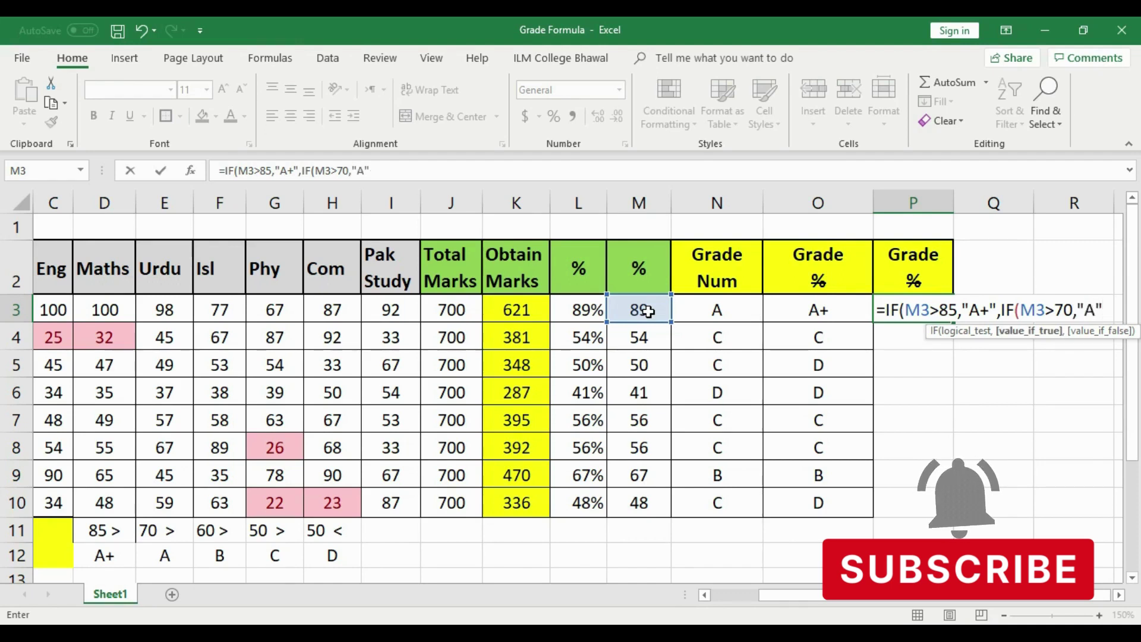
pyautogui.write(',I')
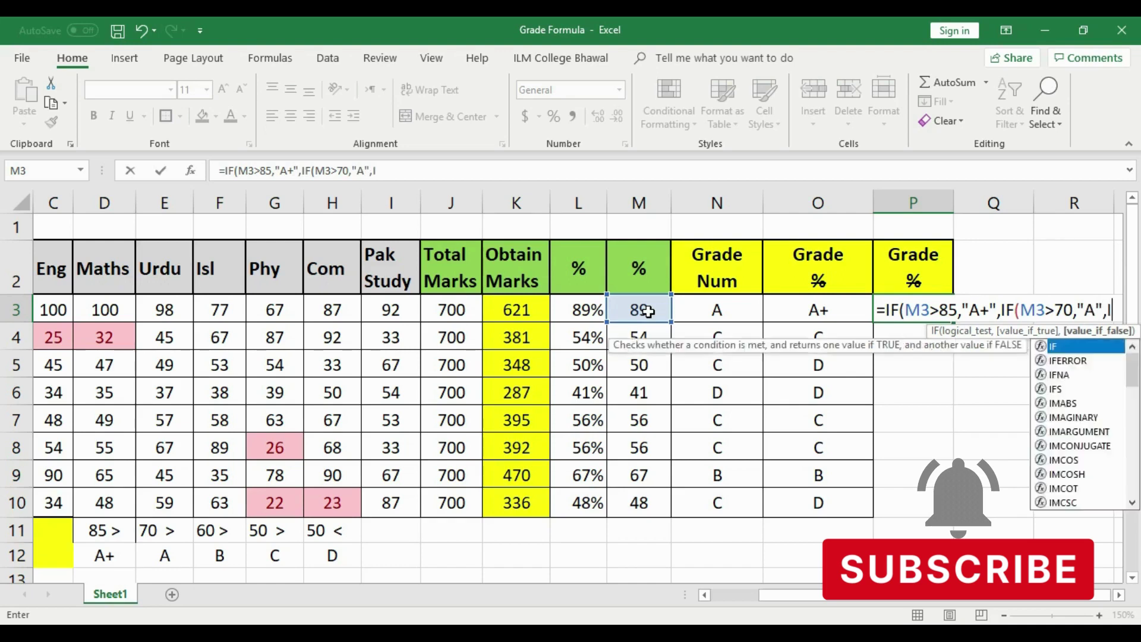
pyautogui.write('F')
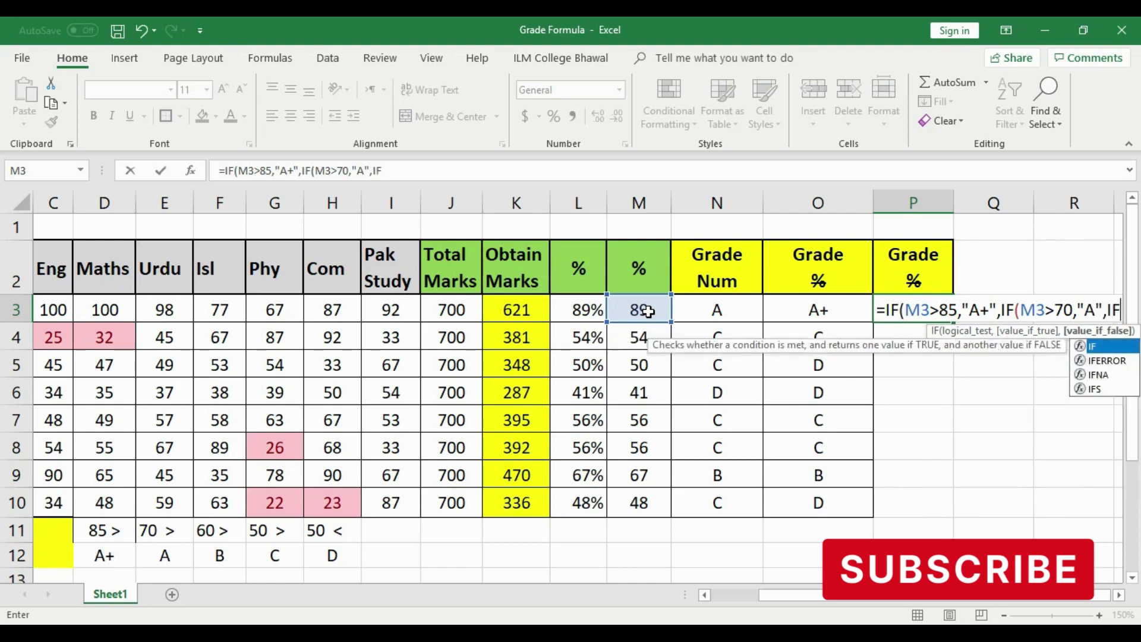
pyautogui.write('(')
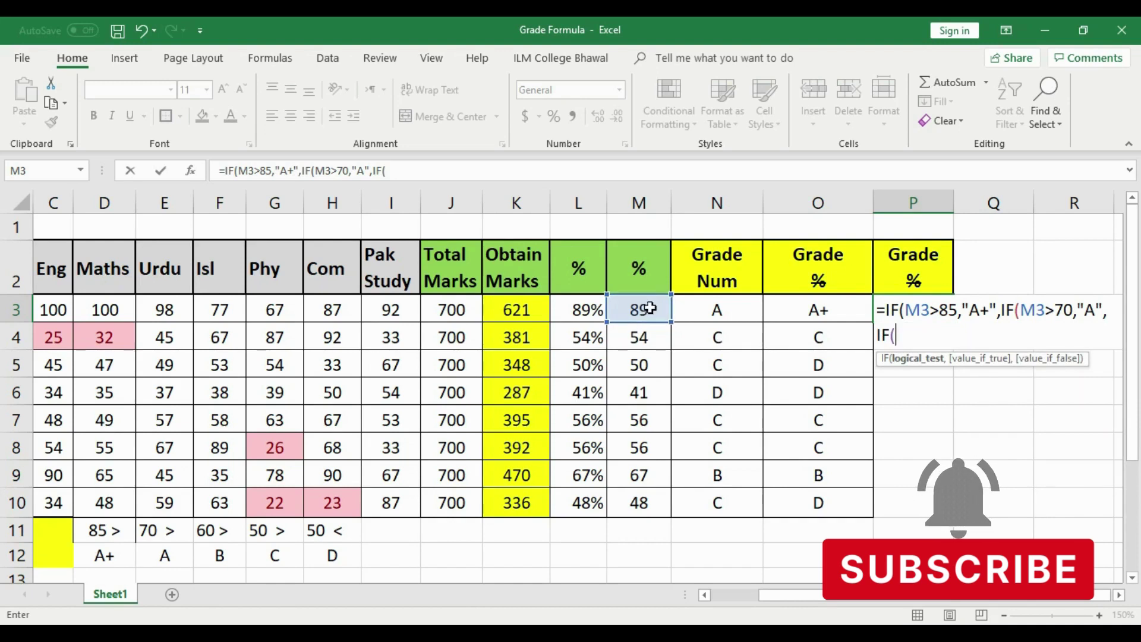
pyautogui.click(649, 308)
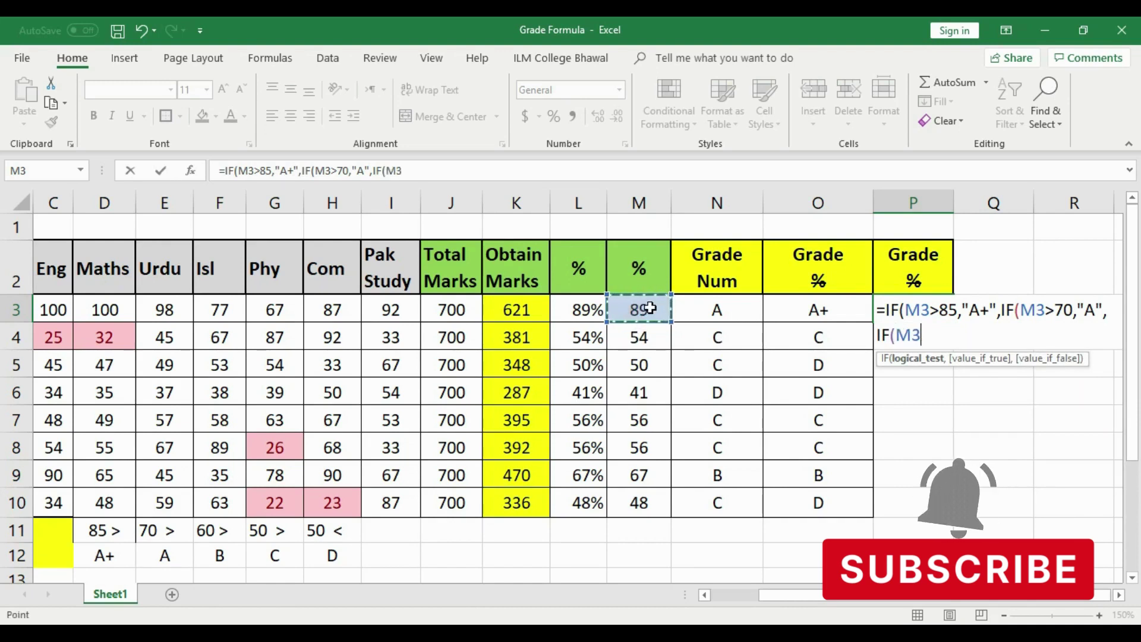
pyautogui.write('>')
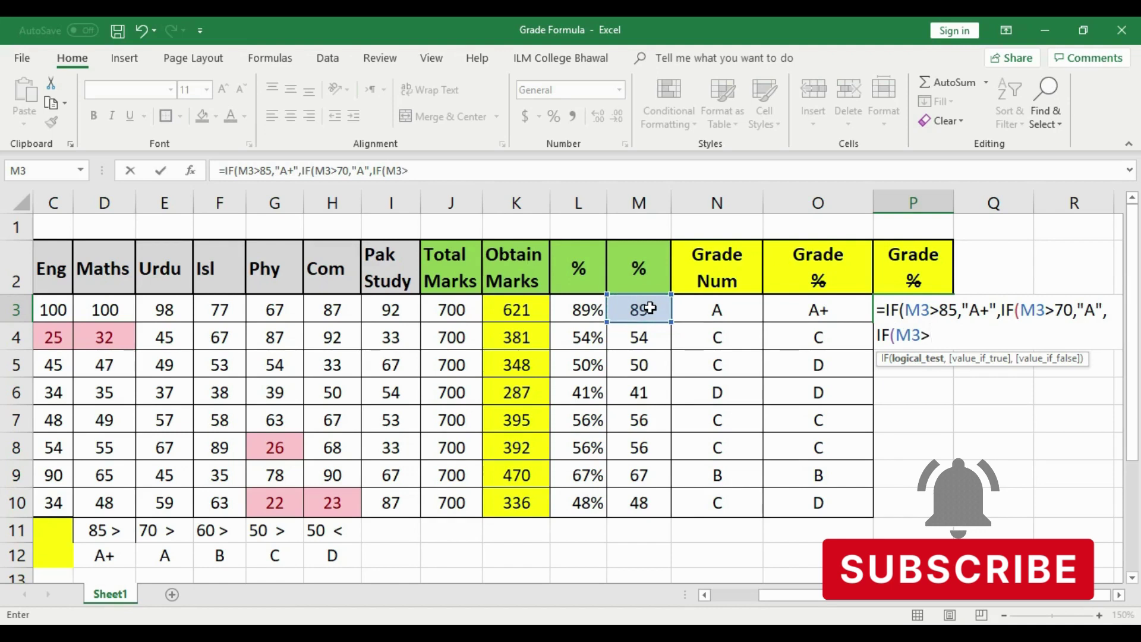
pyautogui.write('60')
pyautogui.write(',"')
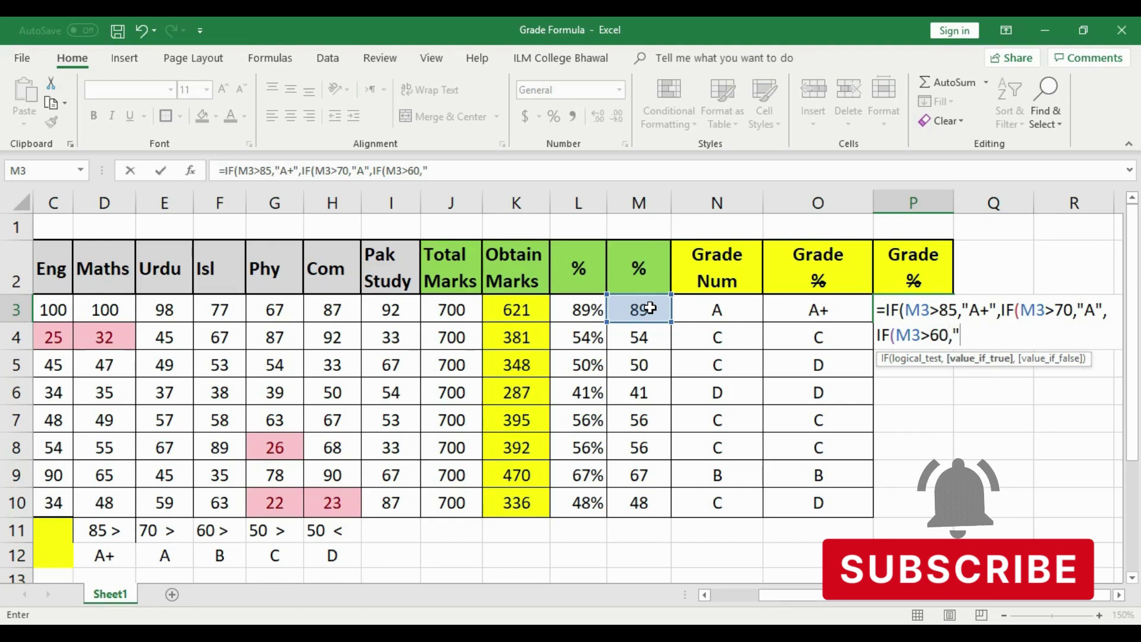
pyautogui.write('B')
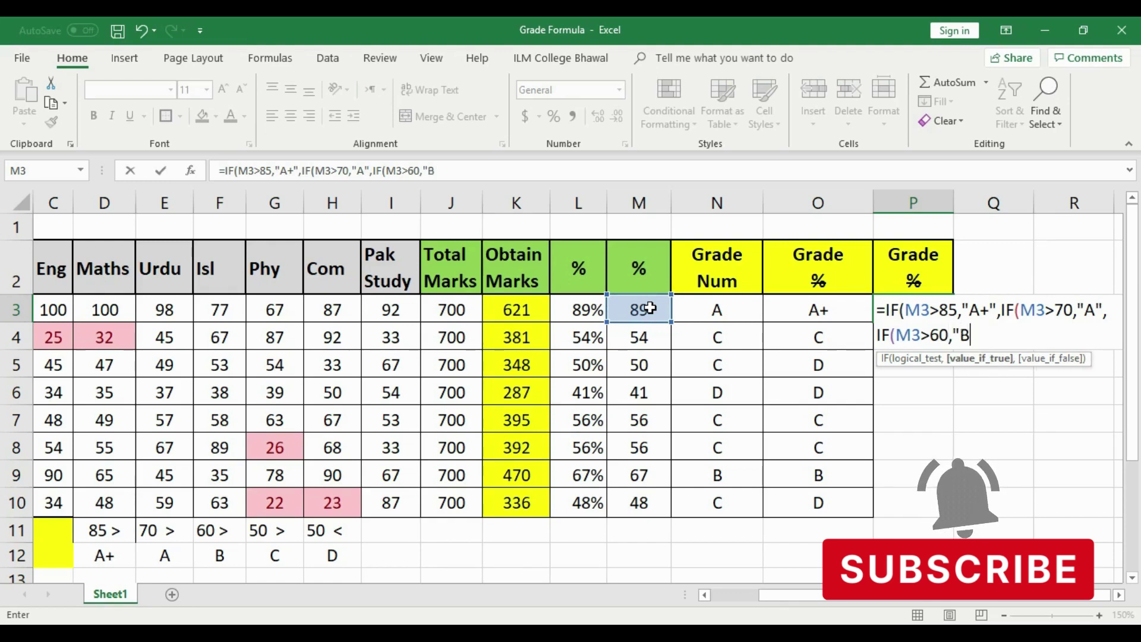
pyautogui.write('"')
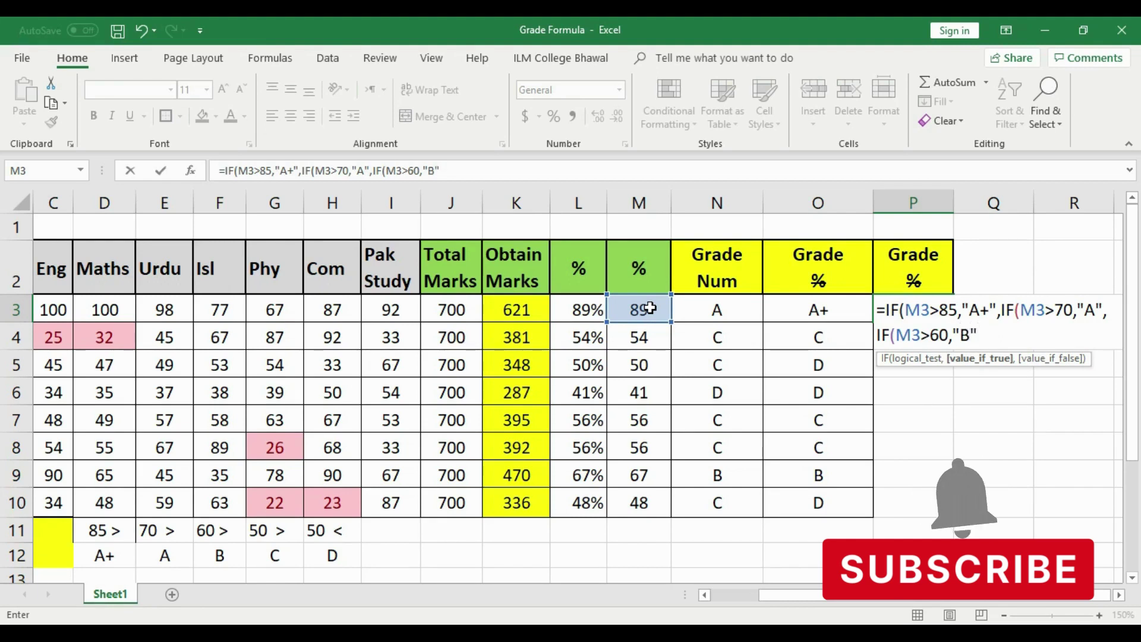
pyautogui.write(',')
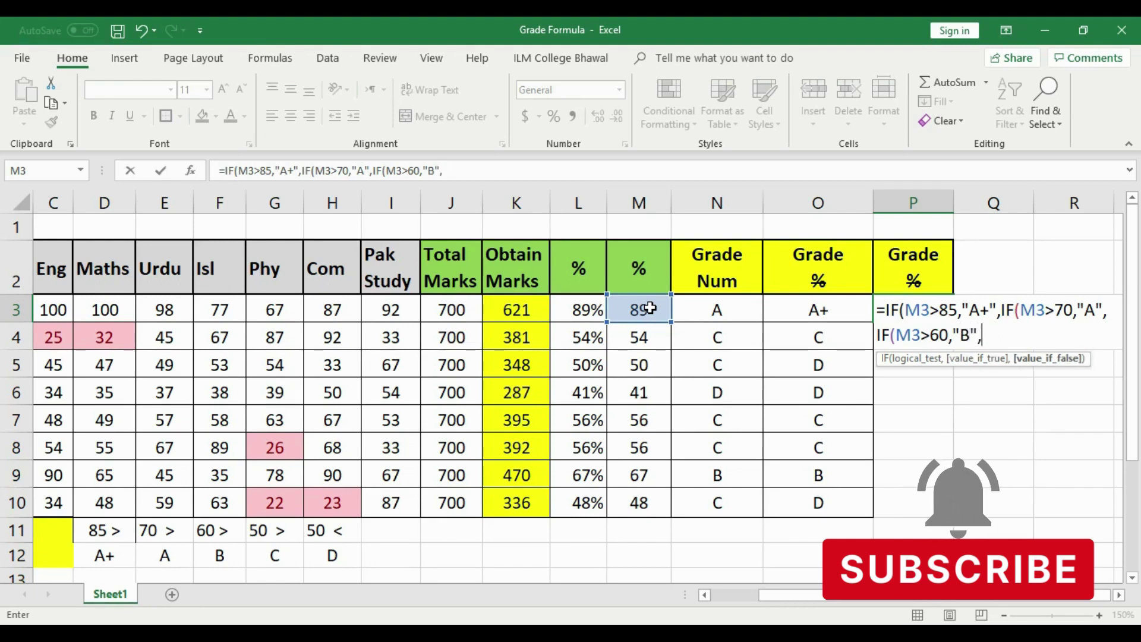
pyautogui.write('IF')
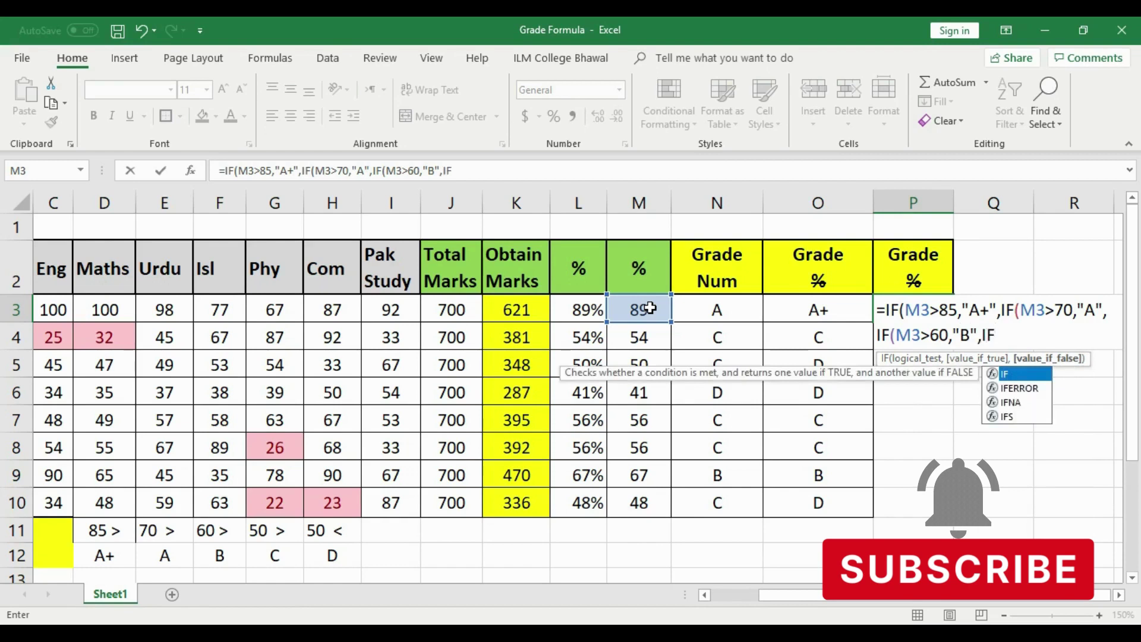
pyautogui.write('(')
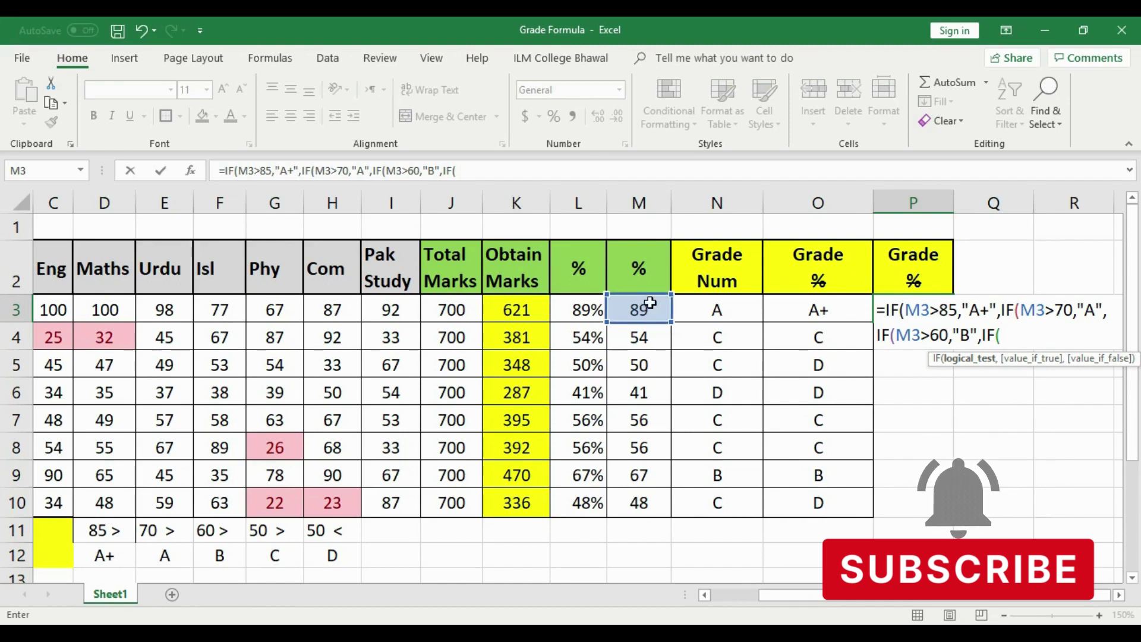
# Step: Add the M3>50 "C" and M3<50 "D" tests to P3 and close the brackets
pyautogui.click(651, 307)
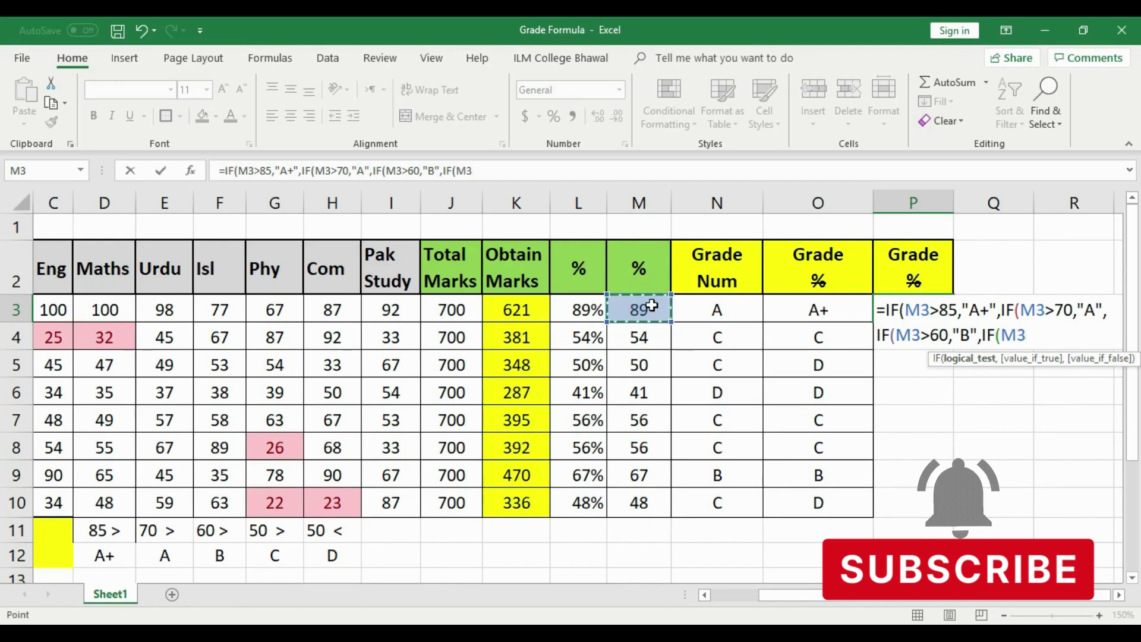
pyautogui.write('>')
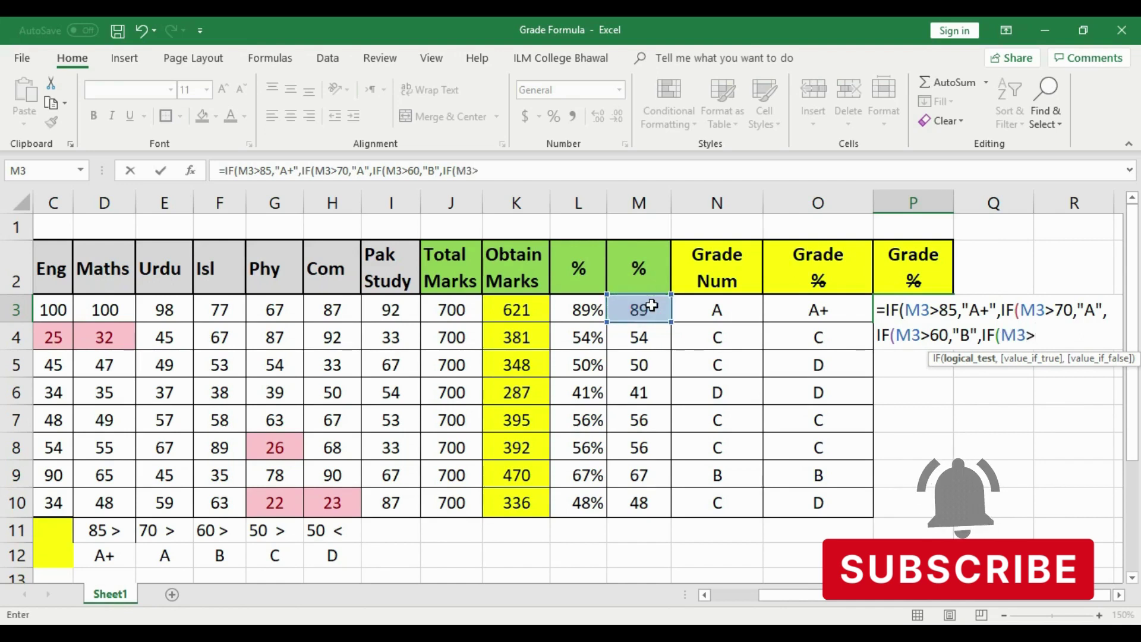
pyautogui.write('50')
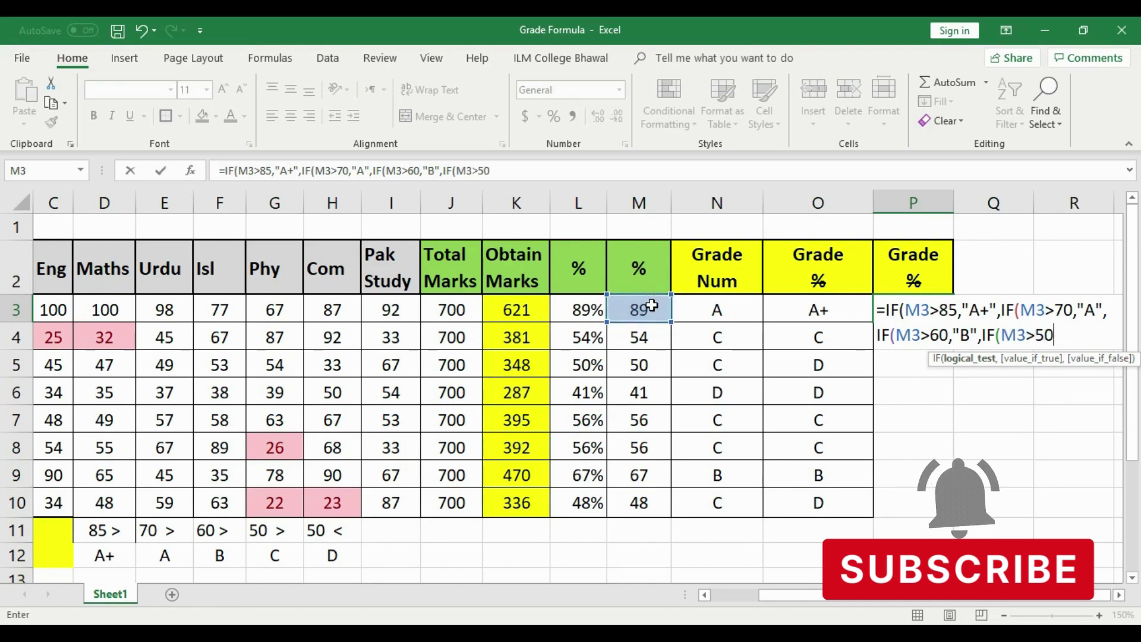
pyautogui.write(',"')
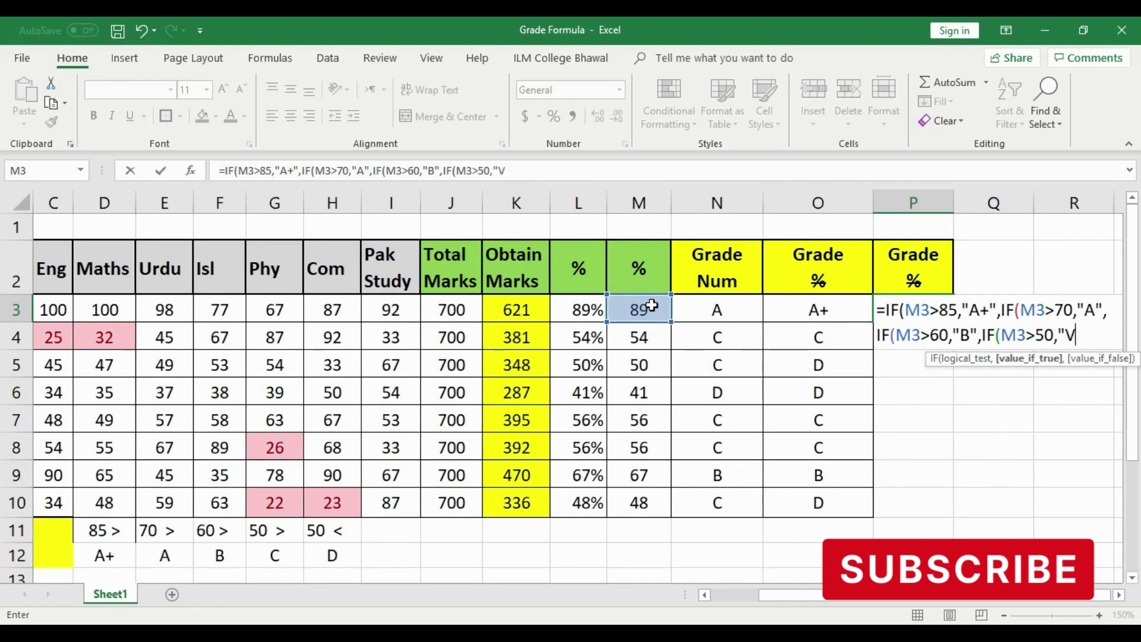
pyautogui.write('C"')
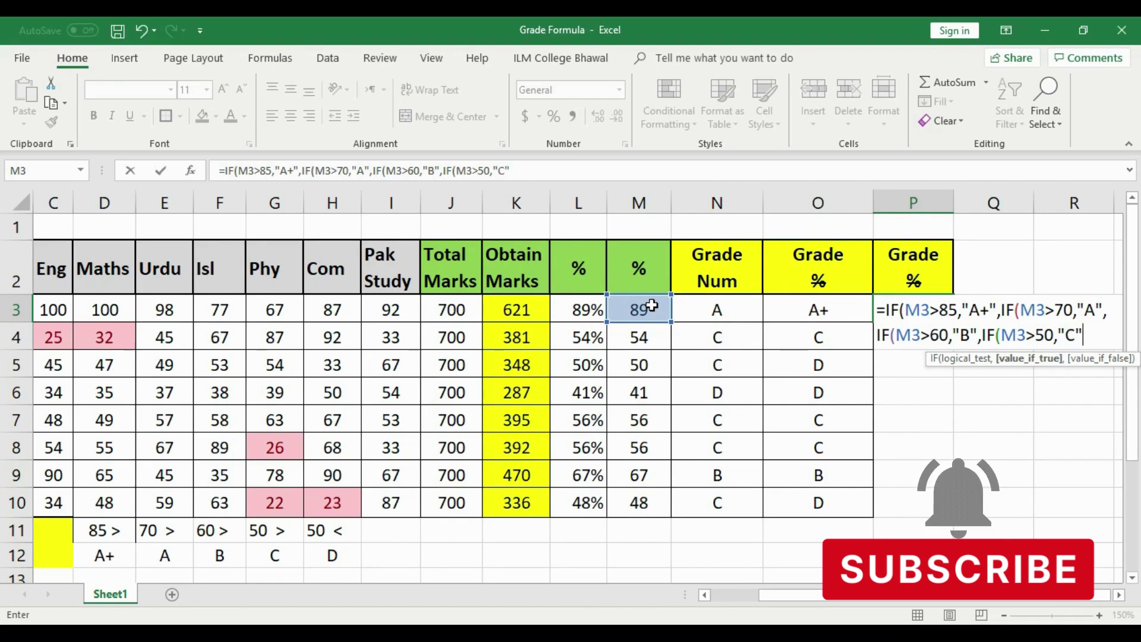
pyautogui.write(',')
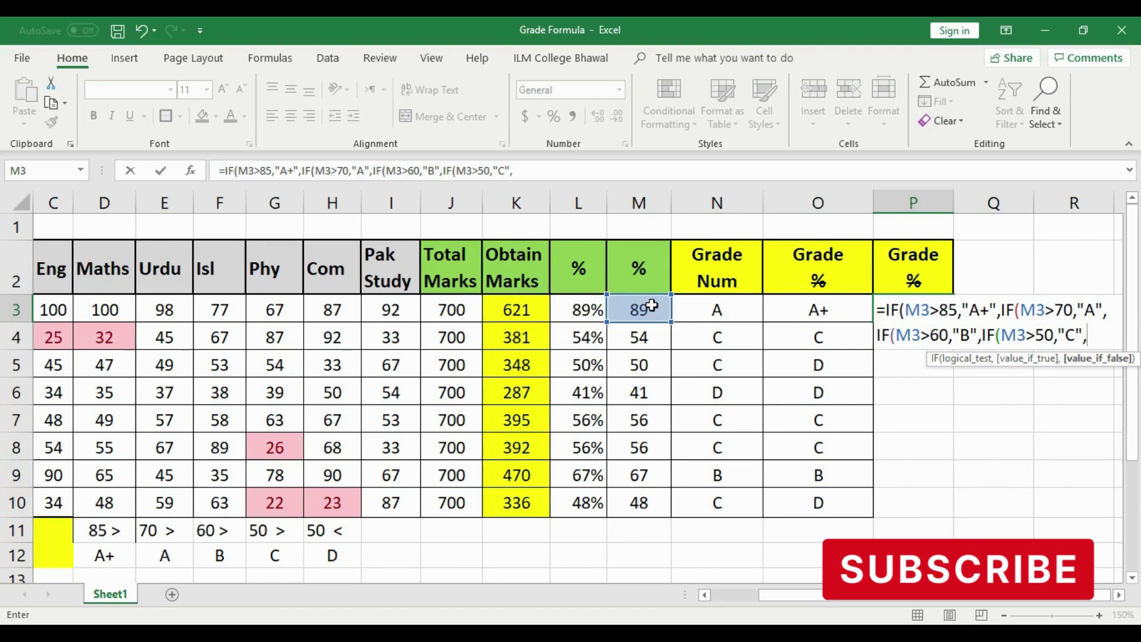
pyautogui.write('I')
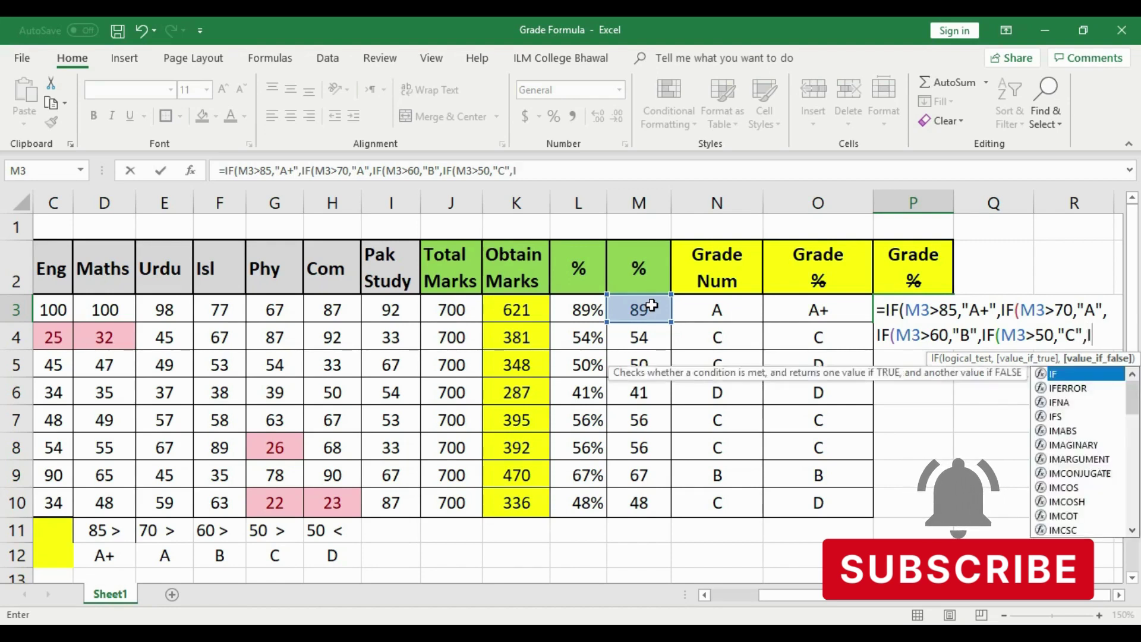
pyautogui.write('F(')
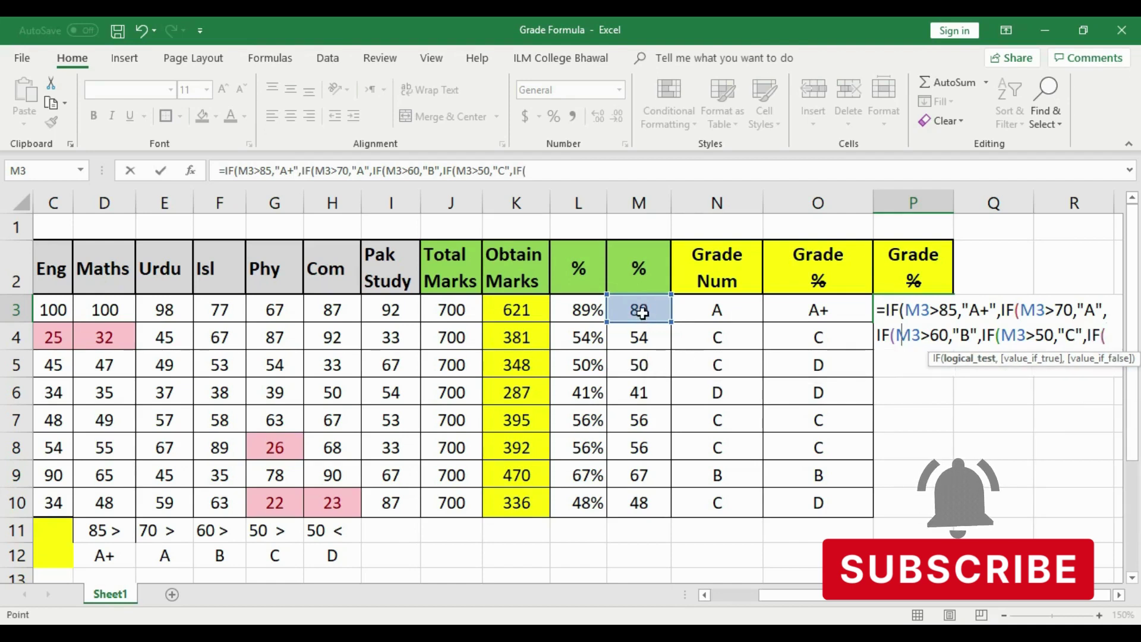
pyautogui.click(642, 312)
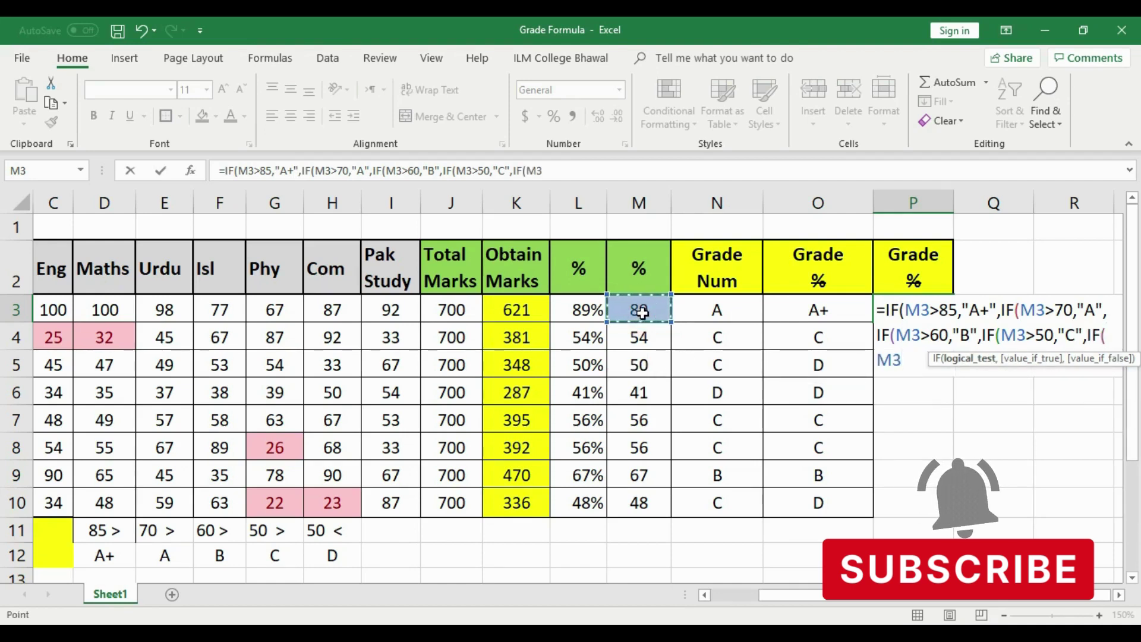
pyautogui.write('<')
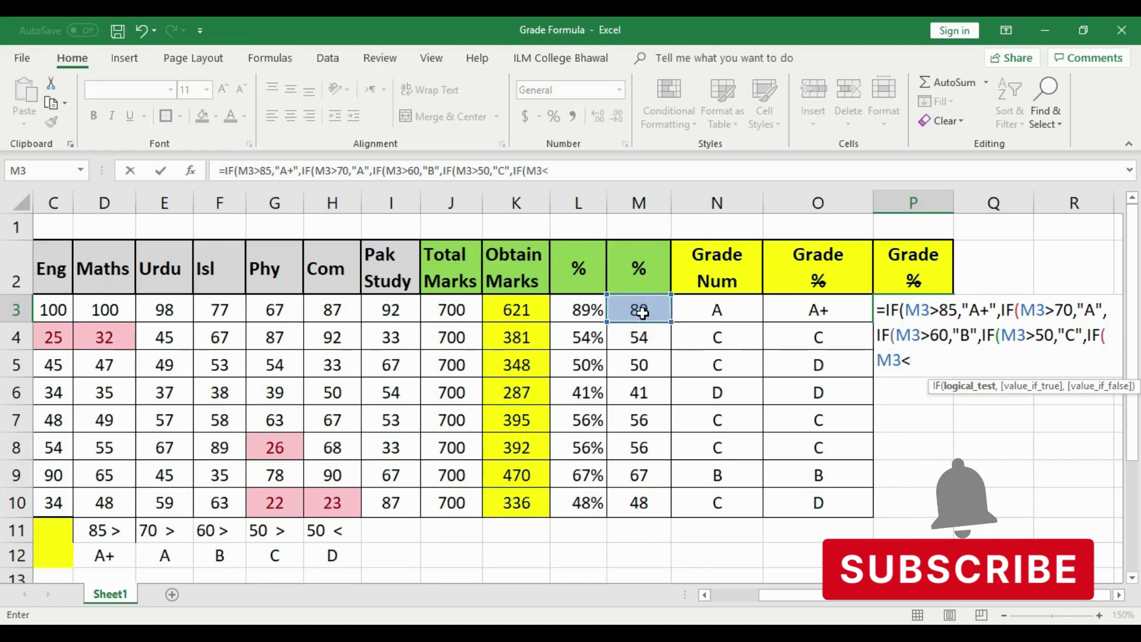
pyautogui.write('50')
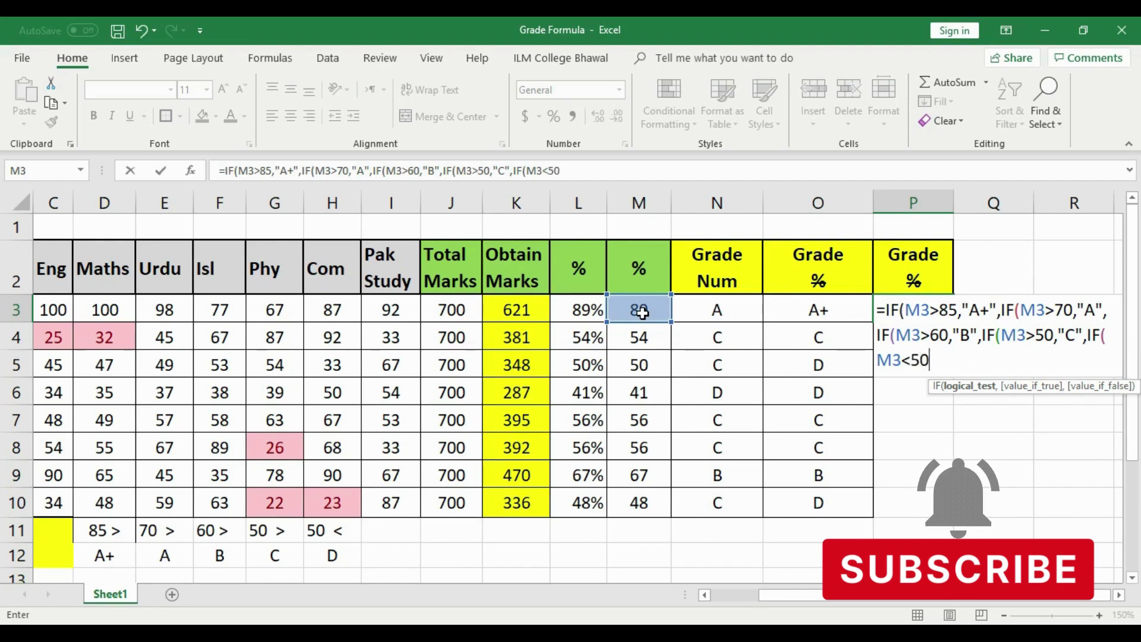
pyautogui.write(',"')
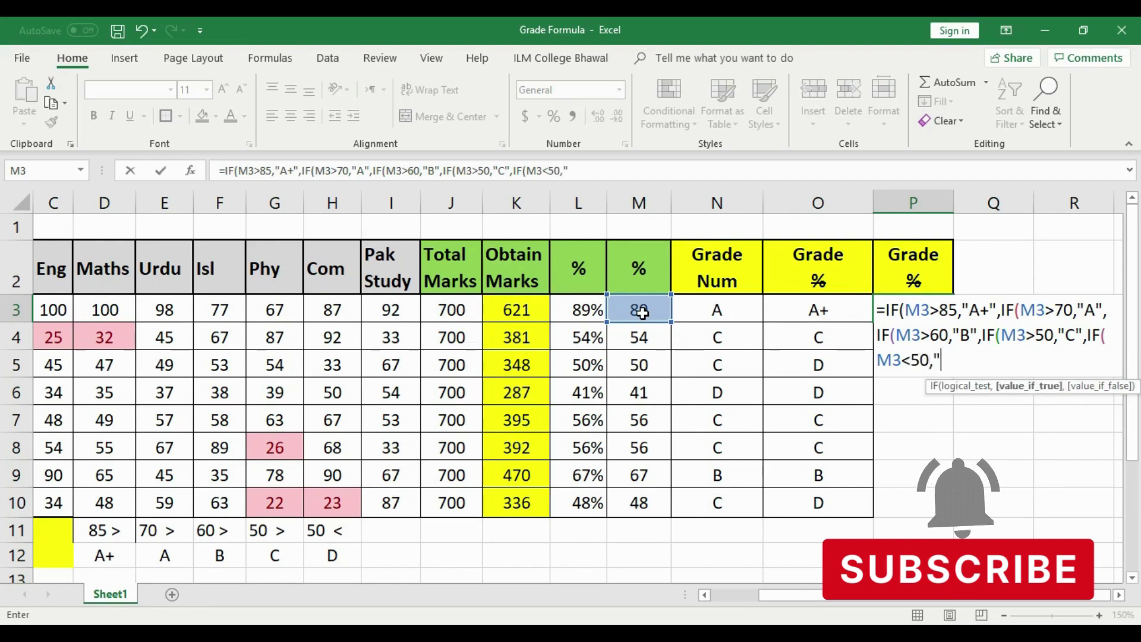
pyautogui.write('D')
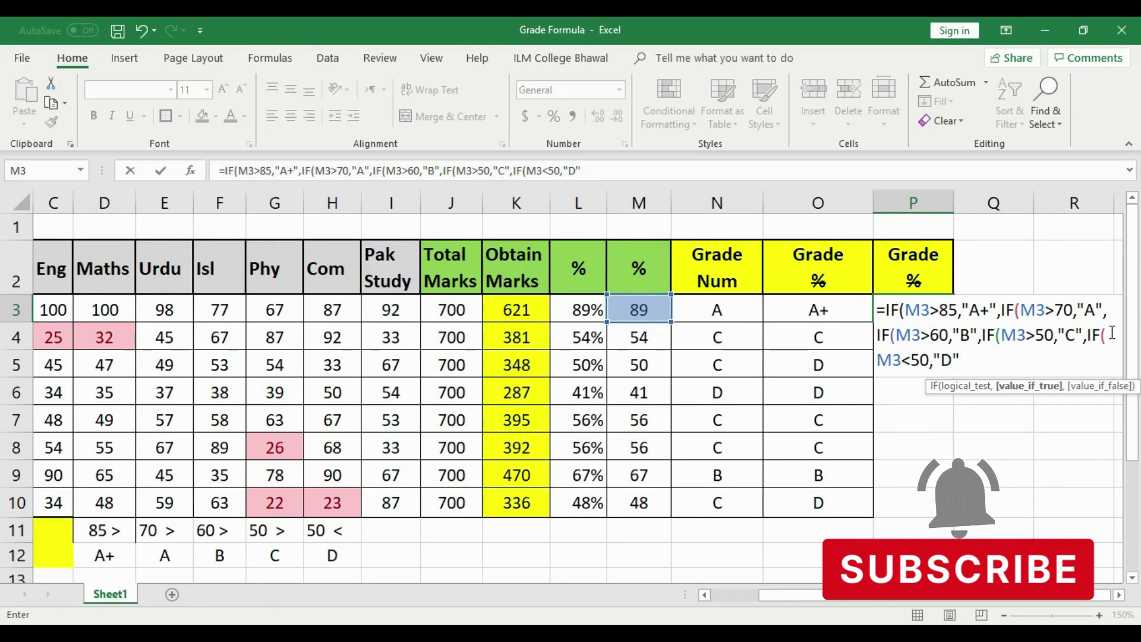
pyautogui.write('))')
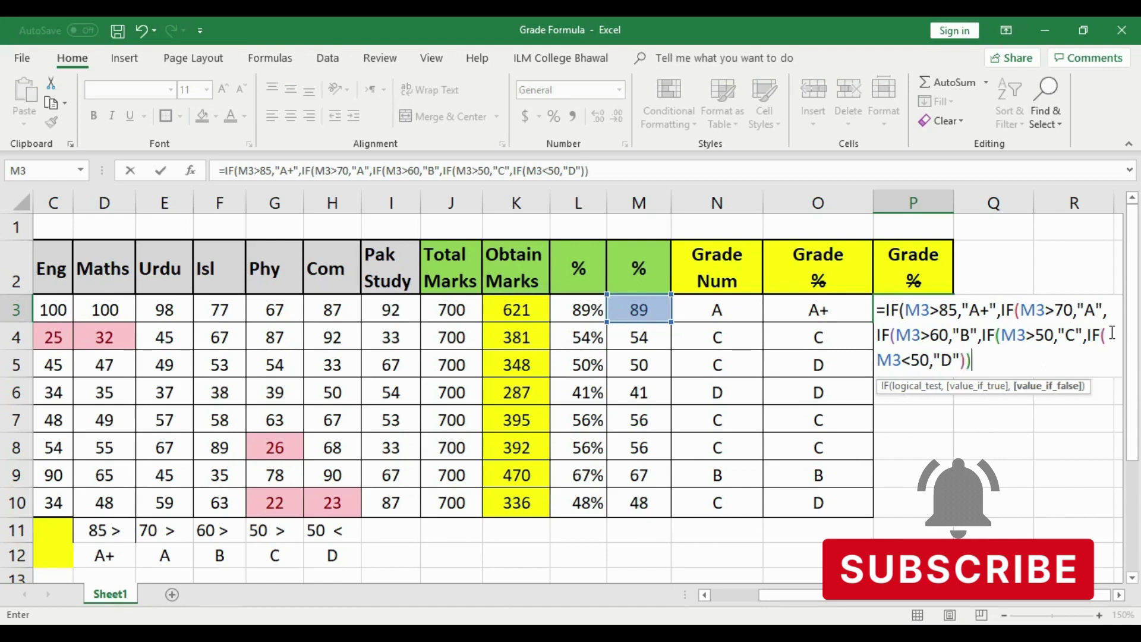
pyautogui.write('))')
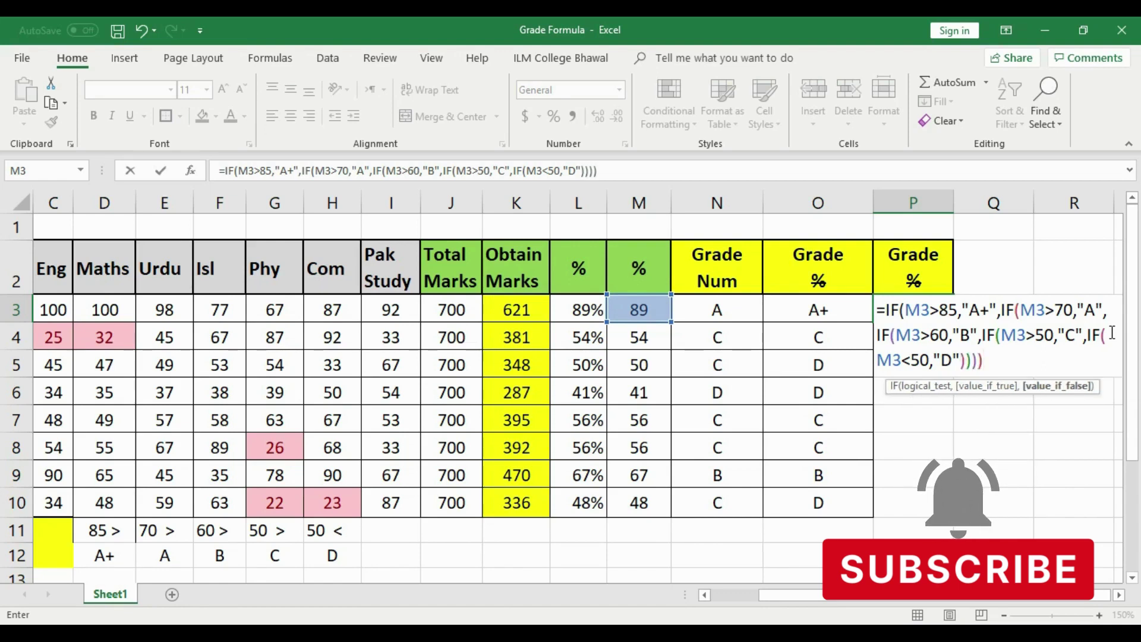
# Step: Enter P3's formula, accept Excel's bracket correction, and centre the A+ result
pyautogui.press('Return')
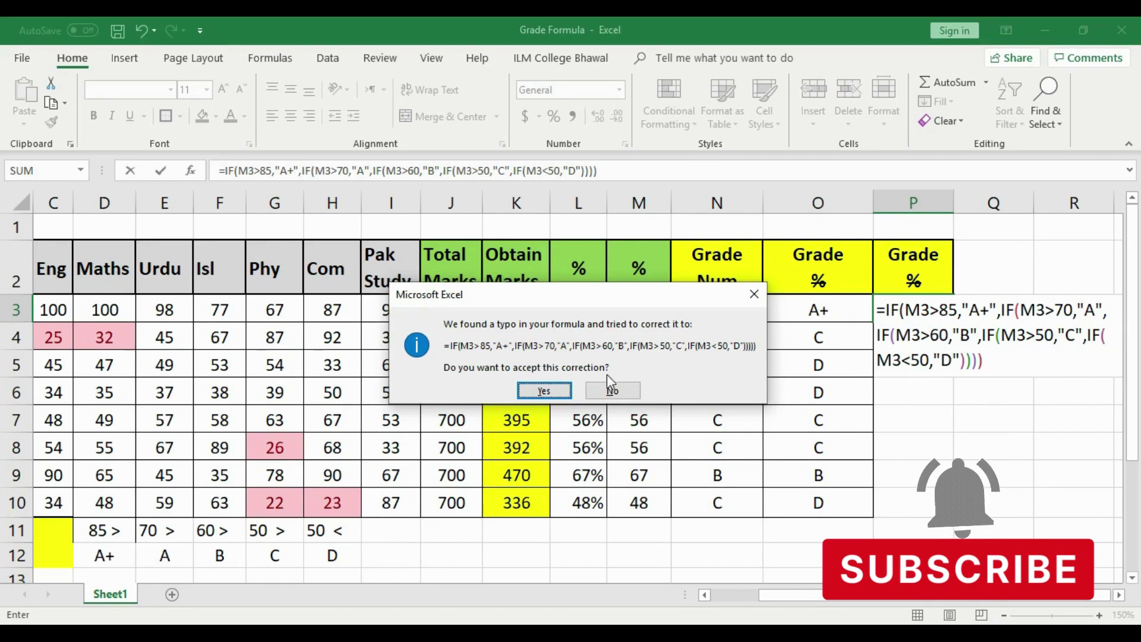
pyautogui.click(542, 391)
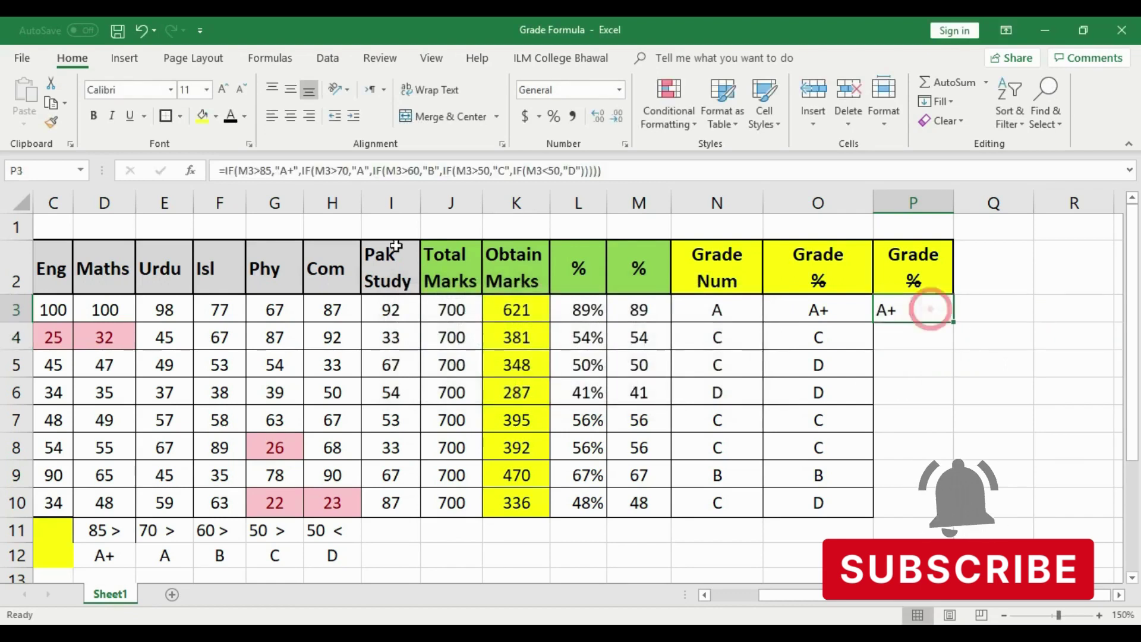
pyautogui.click(291, 119)
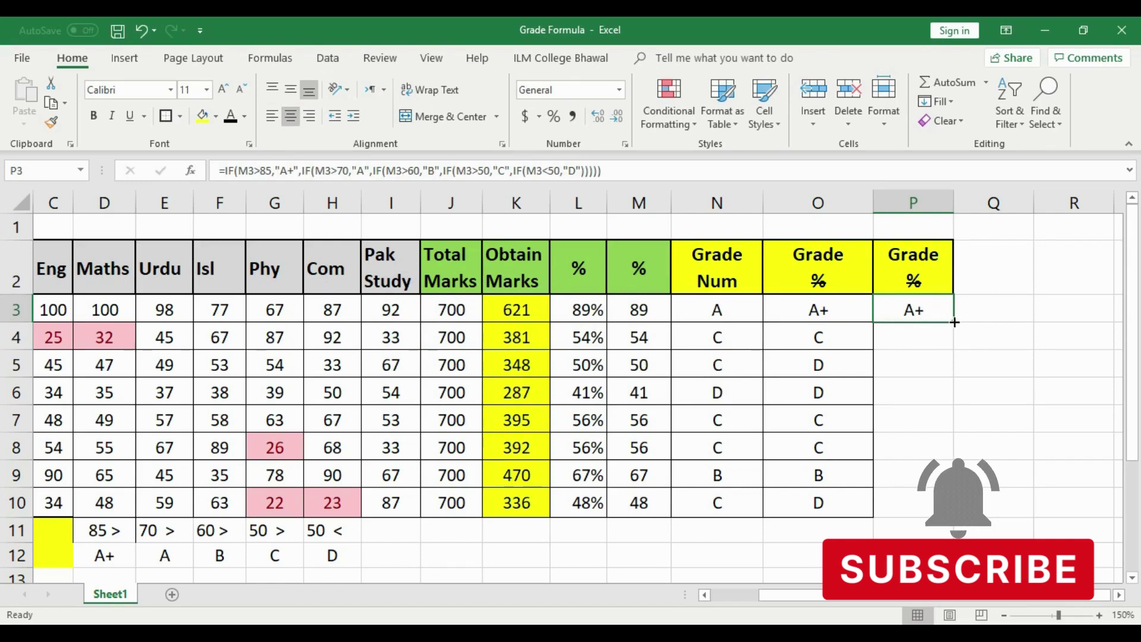
# Step: Fill P3's grade formula down through P10 (A+, C, D, D, C, C, B, D), then compare with O10 and N3:N10
pyautogui.moveTo(953, 322); pyautogui.dragTo(947, 515)
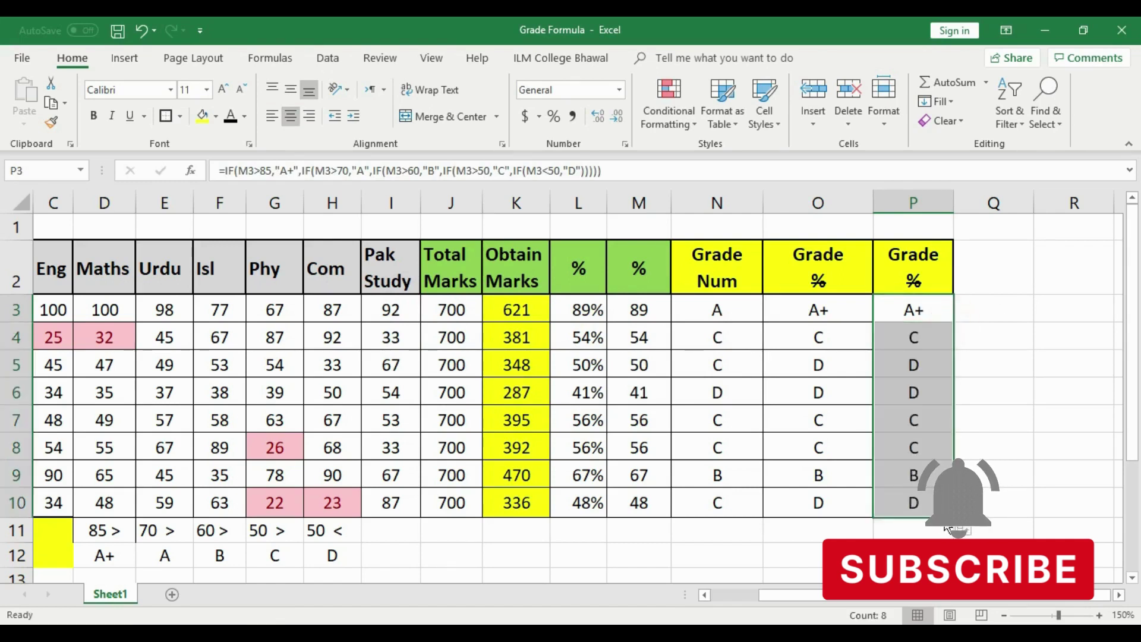
pyautogui.click(978, 457)
pyautogui.click(826, 509)
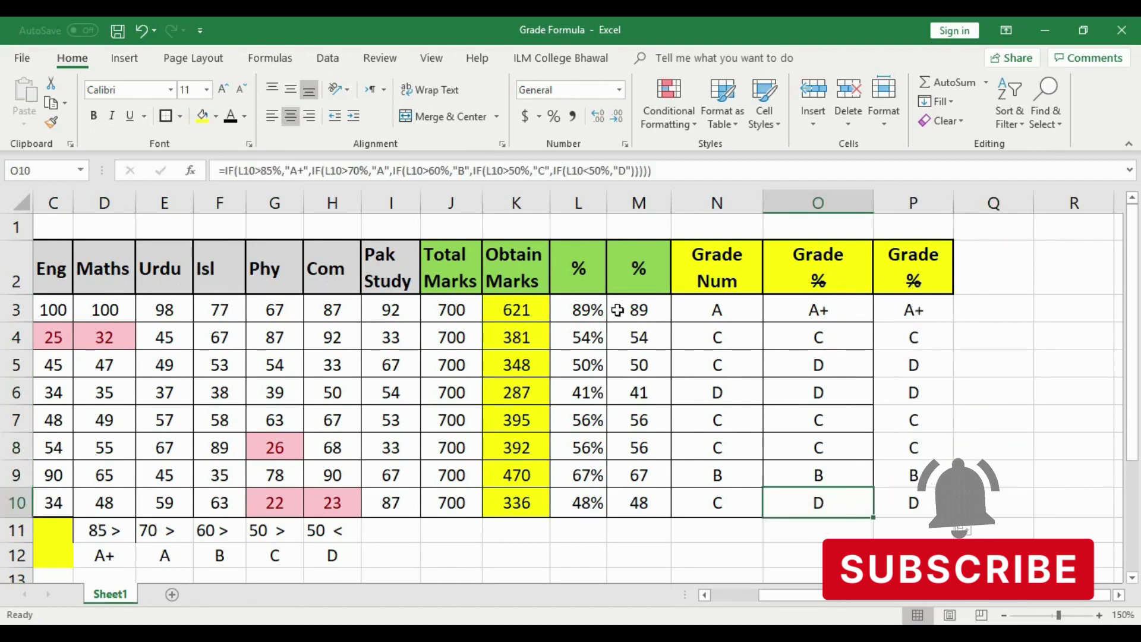
pyautogui.moveTo(730, 309); pyautogui.dragTo(732, 504)
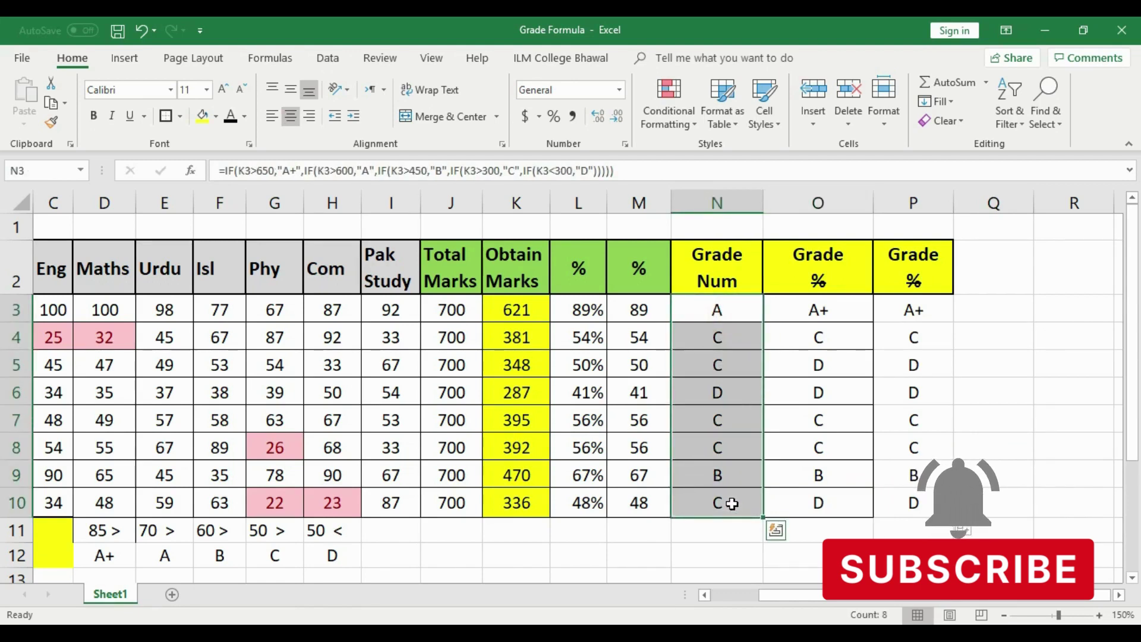
pyautogui.click(1009, 444)
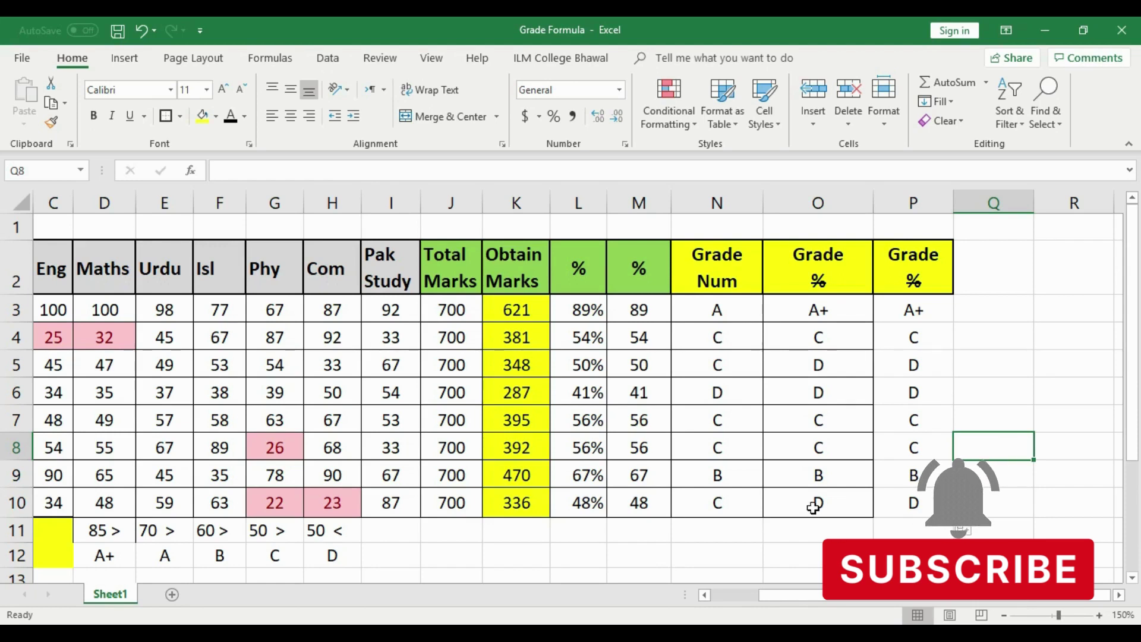
pyautogui.click(590, 193)
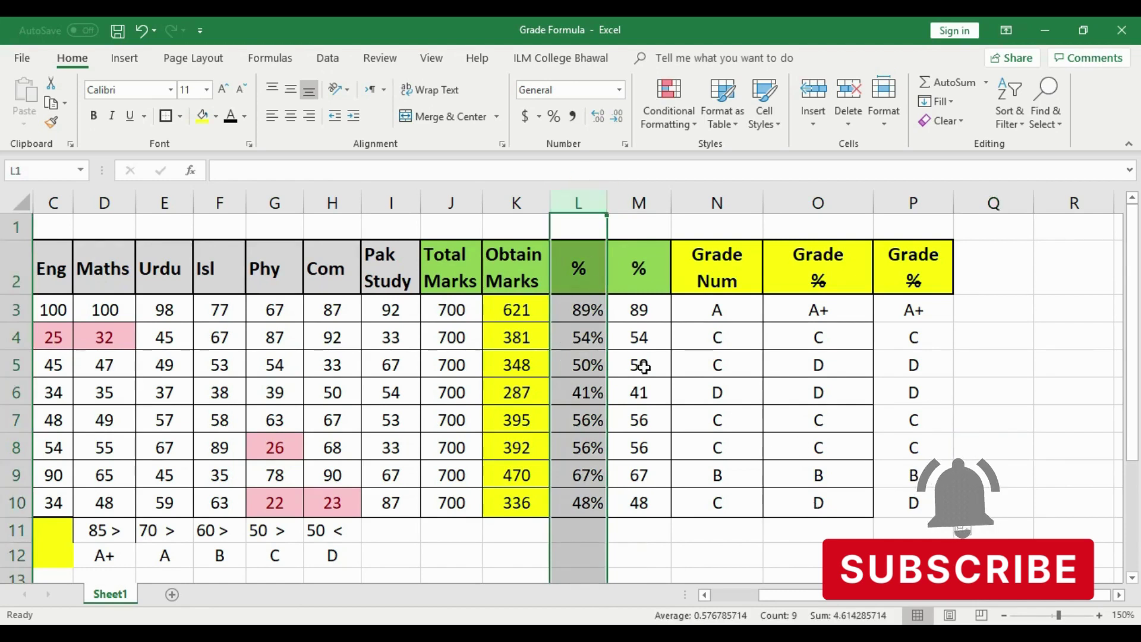
pyautogui.click(637, 200)
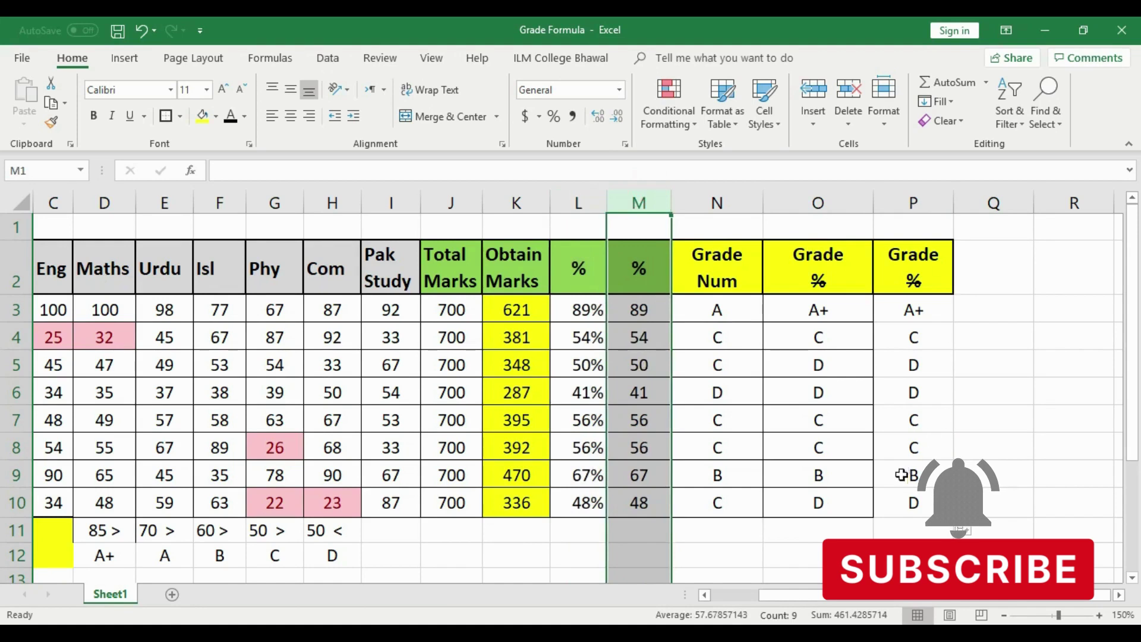
pyautogui.click(515, 196)
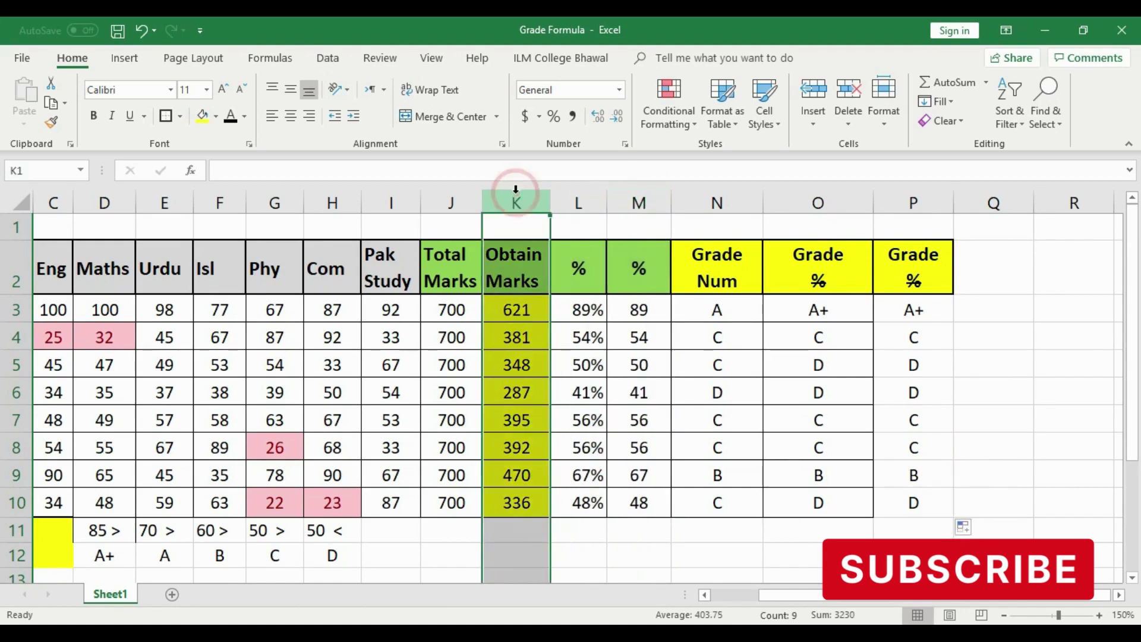